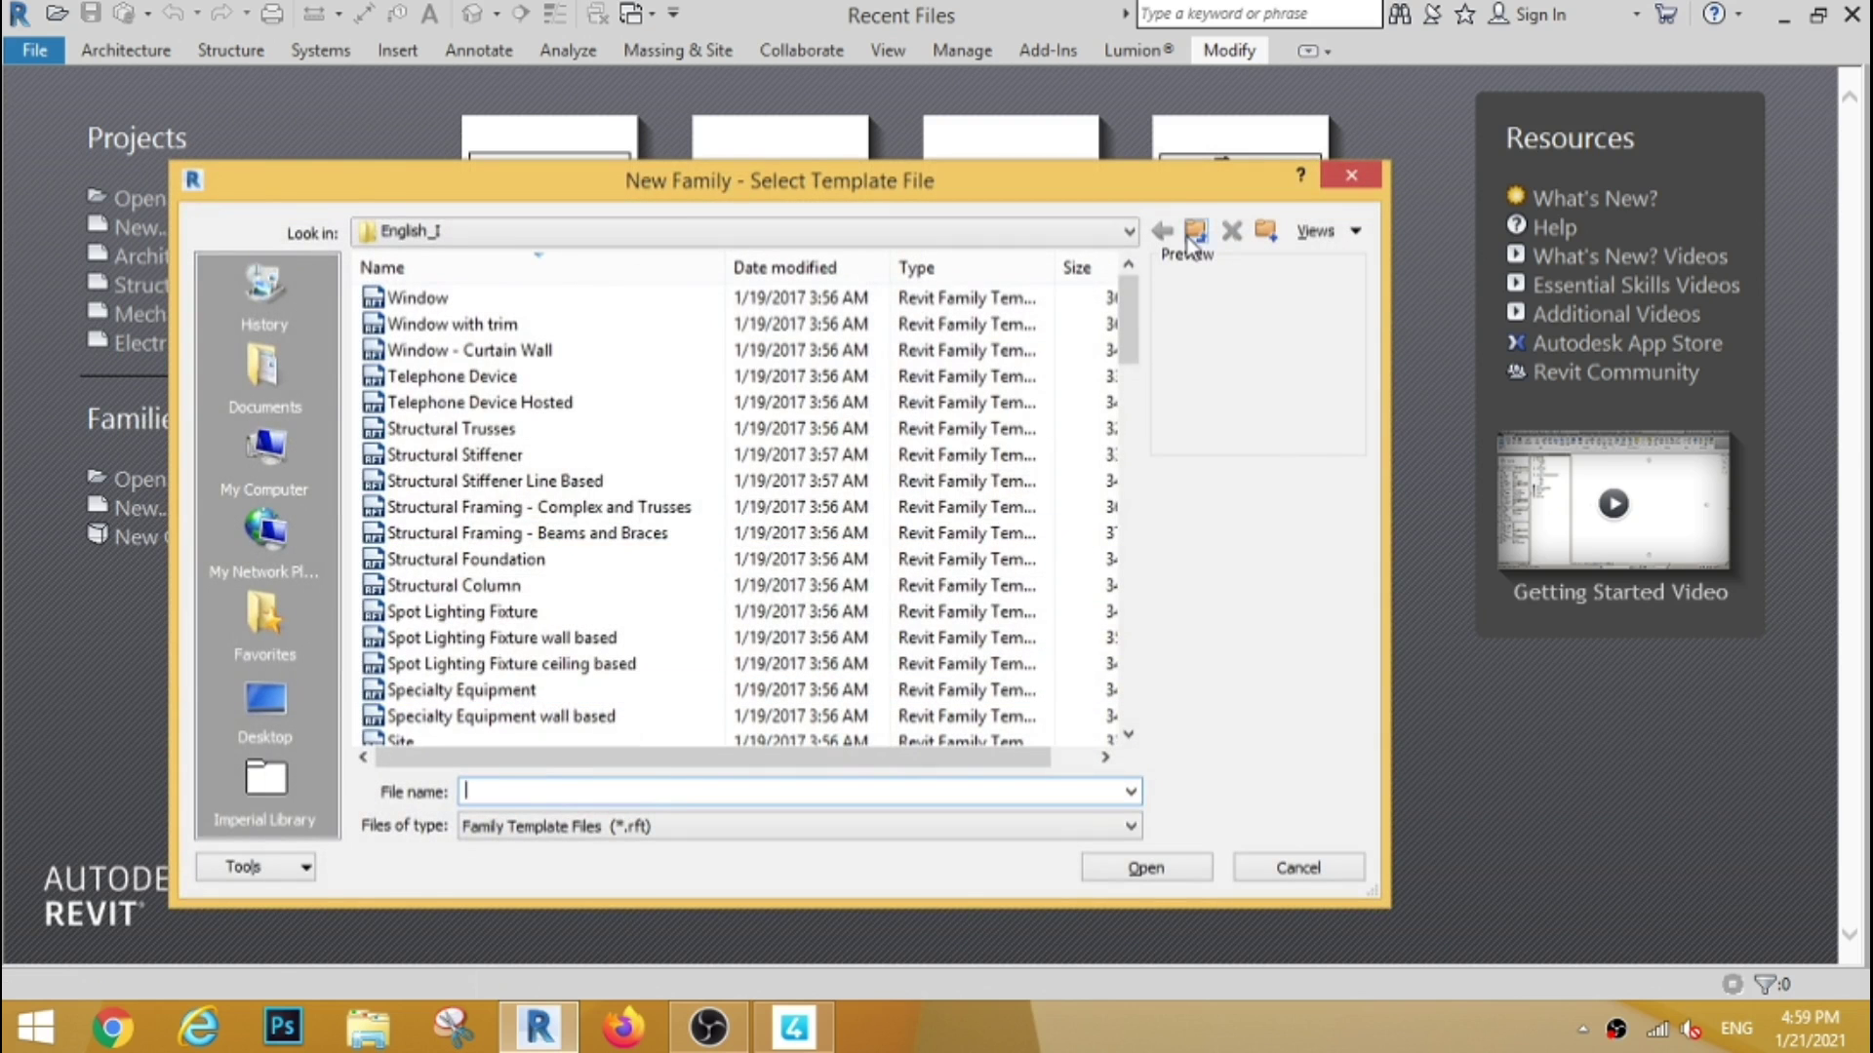
Create a new family from the English Metric Generic Model wall based.rft template
{"action": "left_click", "coordinate": [1195, 230]}
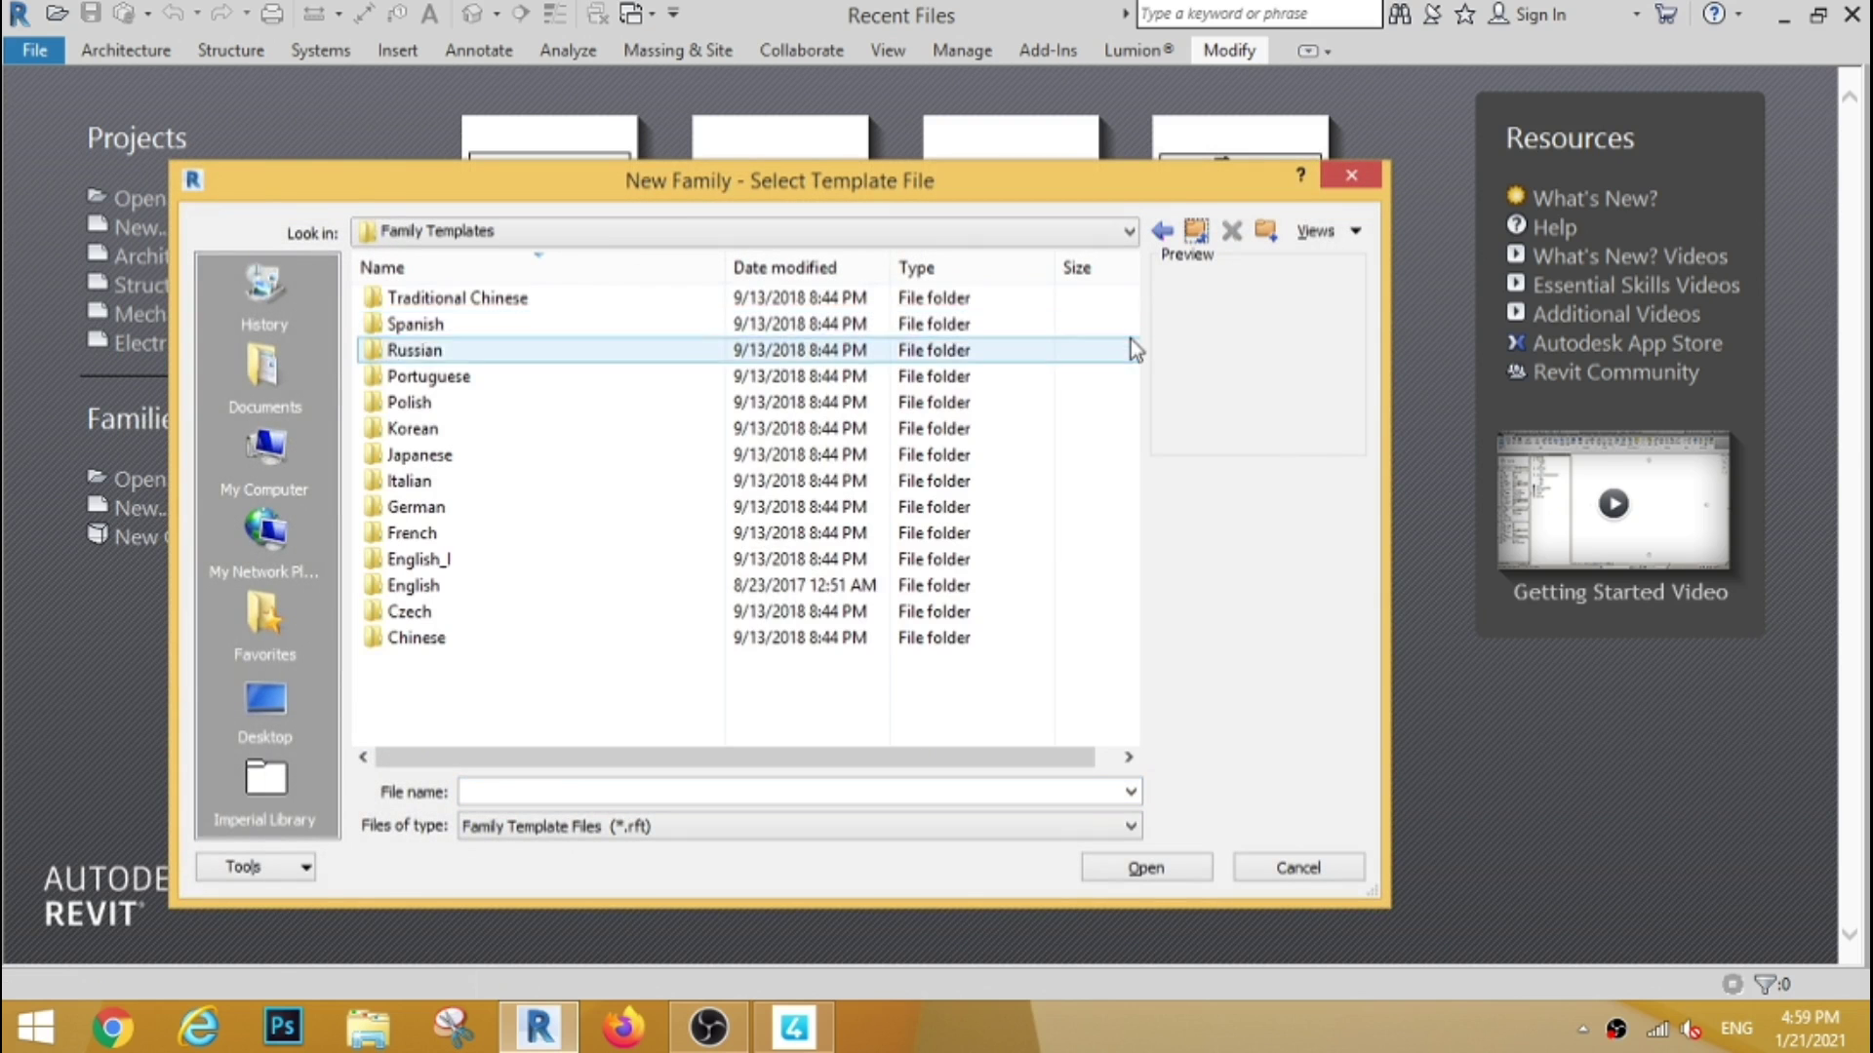
{"action": "double_click", "coordinate": [480, 585]}
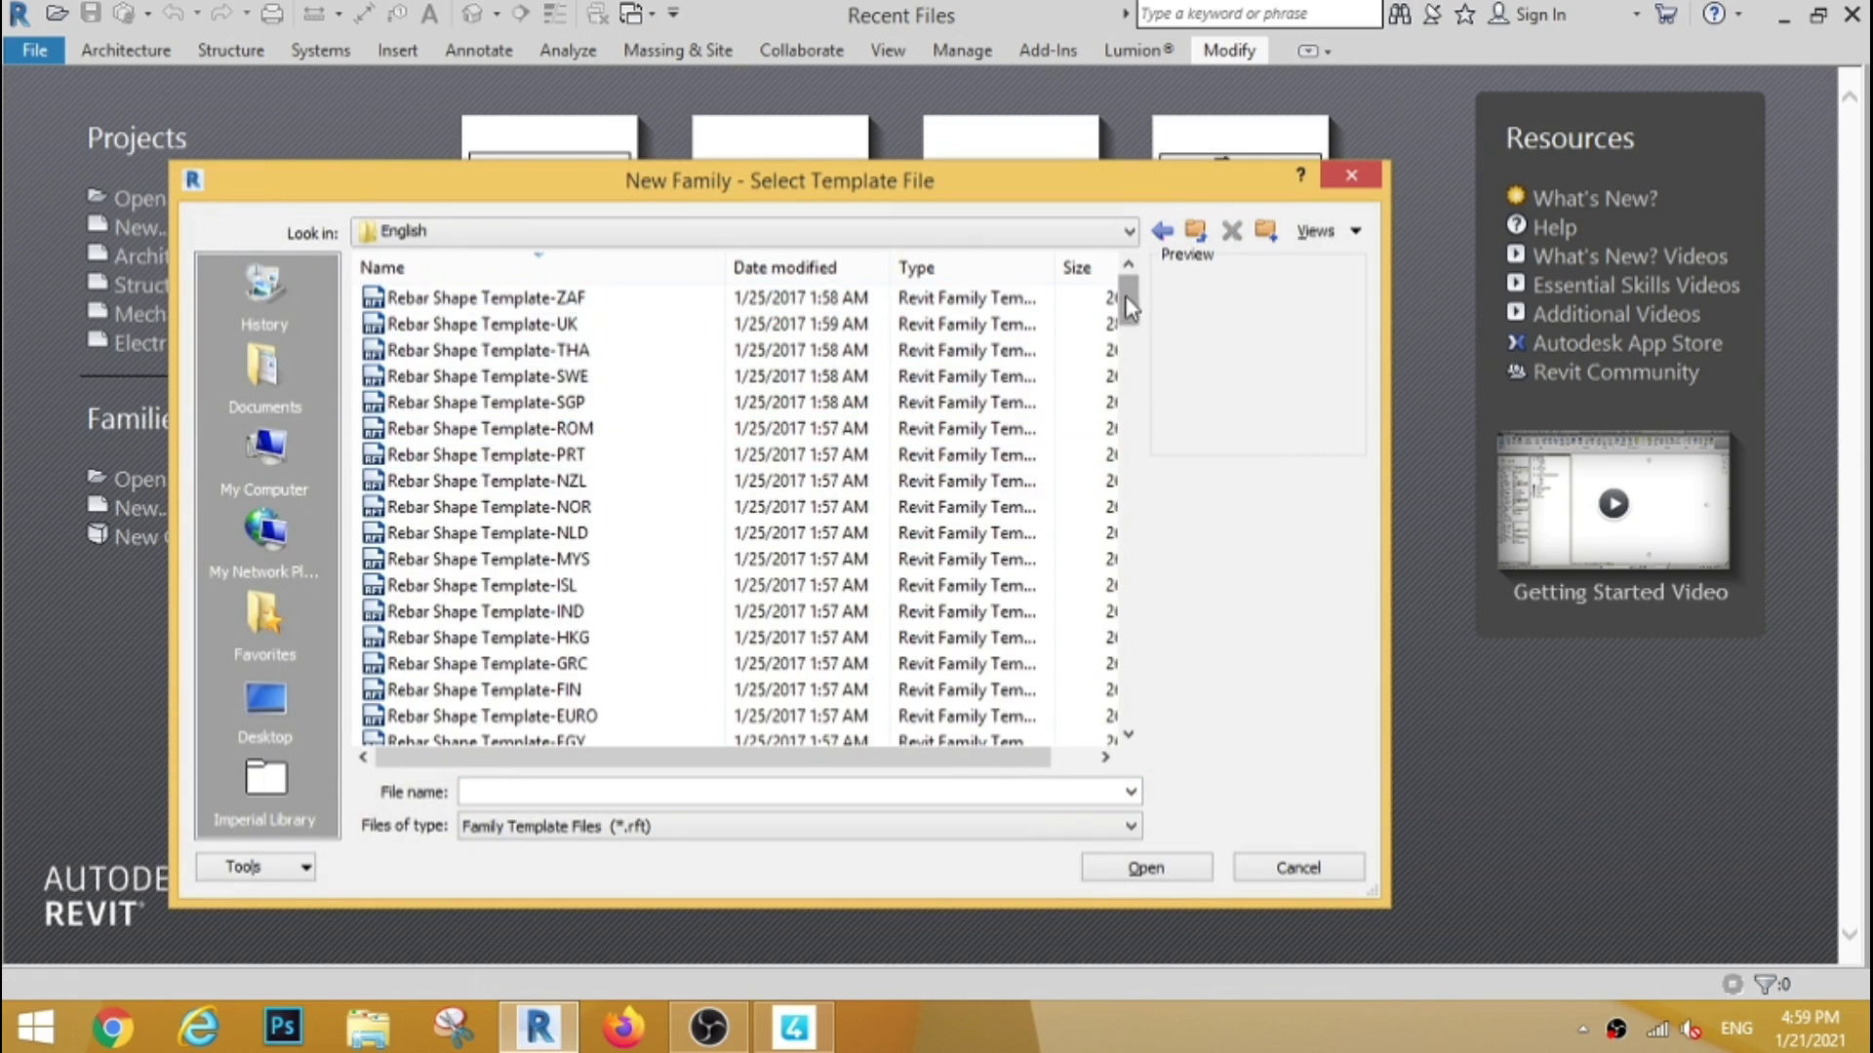
{"action": "mouse_move", "coordinate": [1128, 288]}
{"action": "left_mouse_down"}
{"action": "mouse_move", "coordinate": [1119, 597]}
{"action": "mouse_move", "coordinate": [1118, 581]}
{"action": "left_mouse_up"}
{"action": "left_click", "coordinate": [546, 689]}
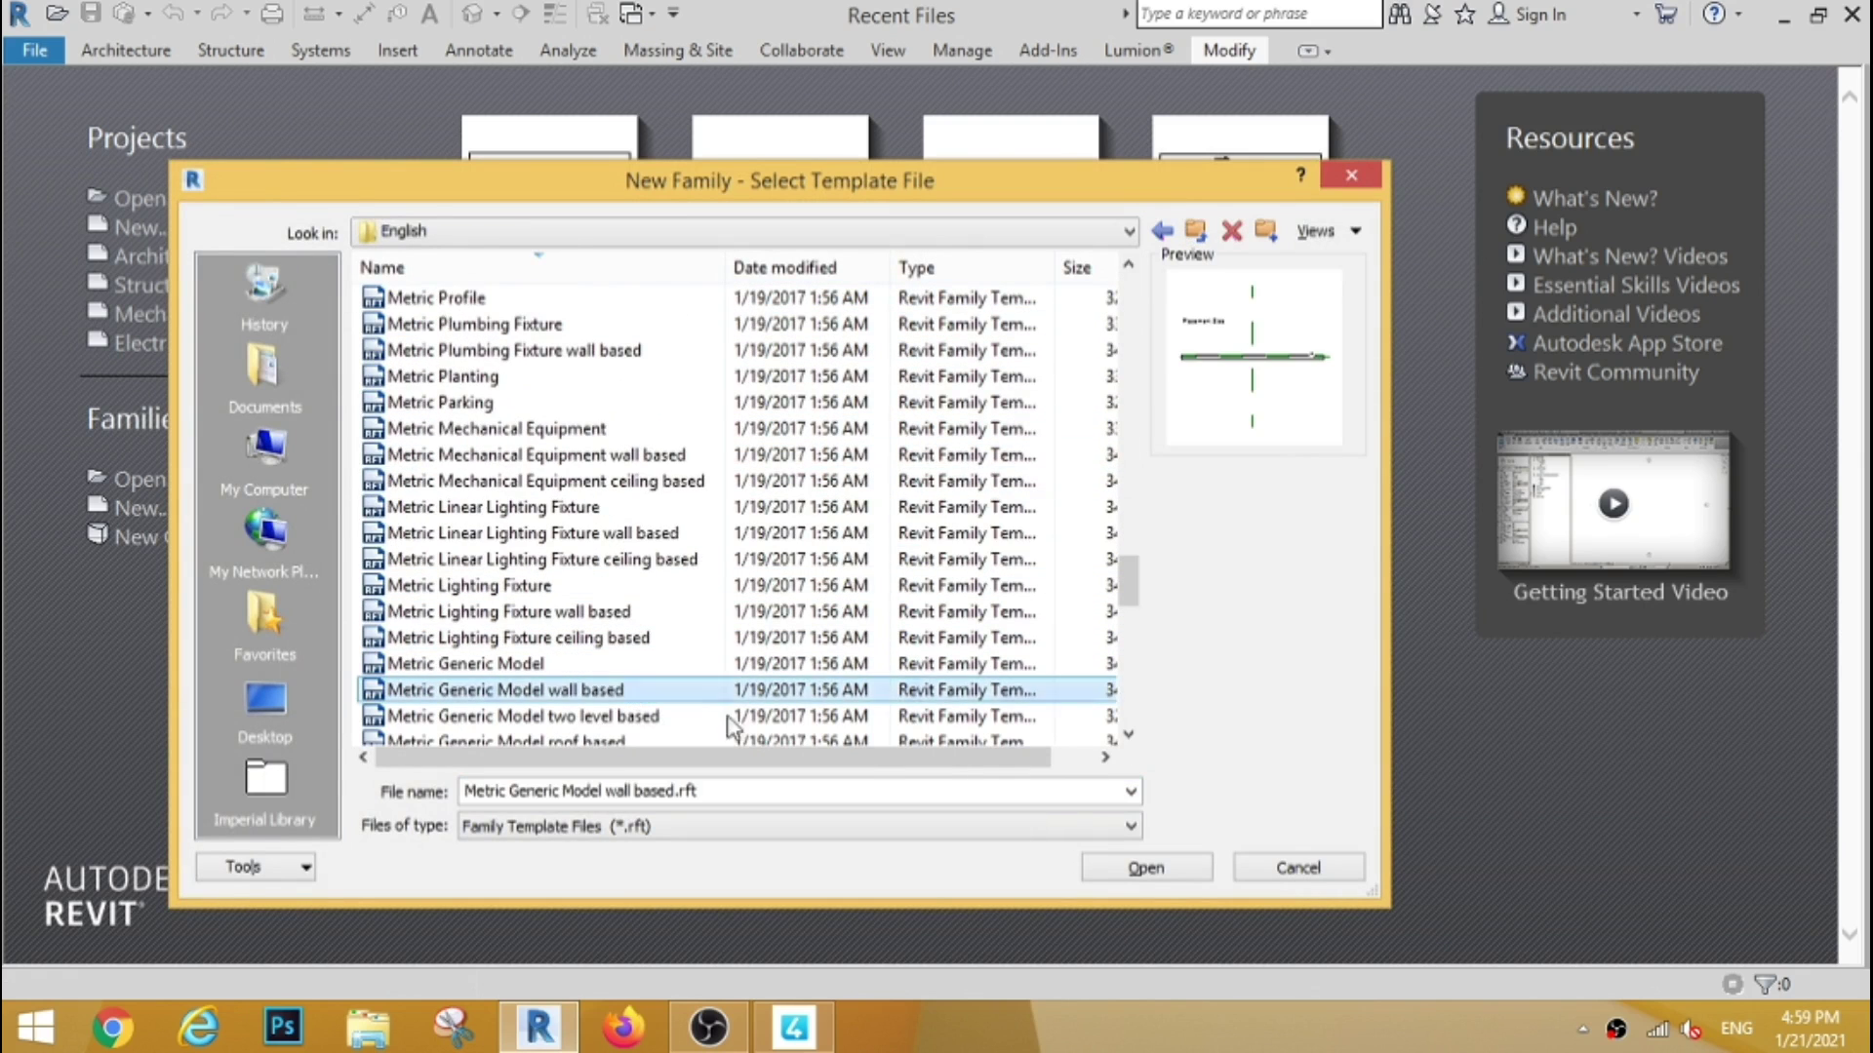
{"action": "left_click", "coordinate": [1132, 868]}
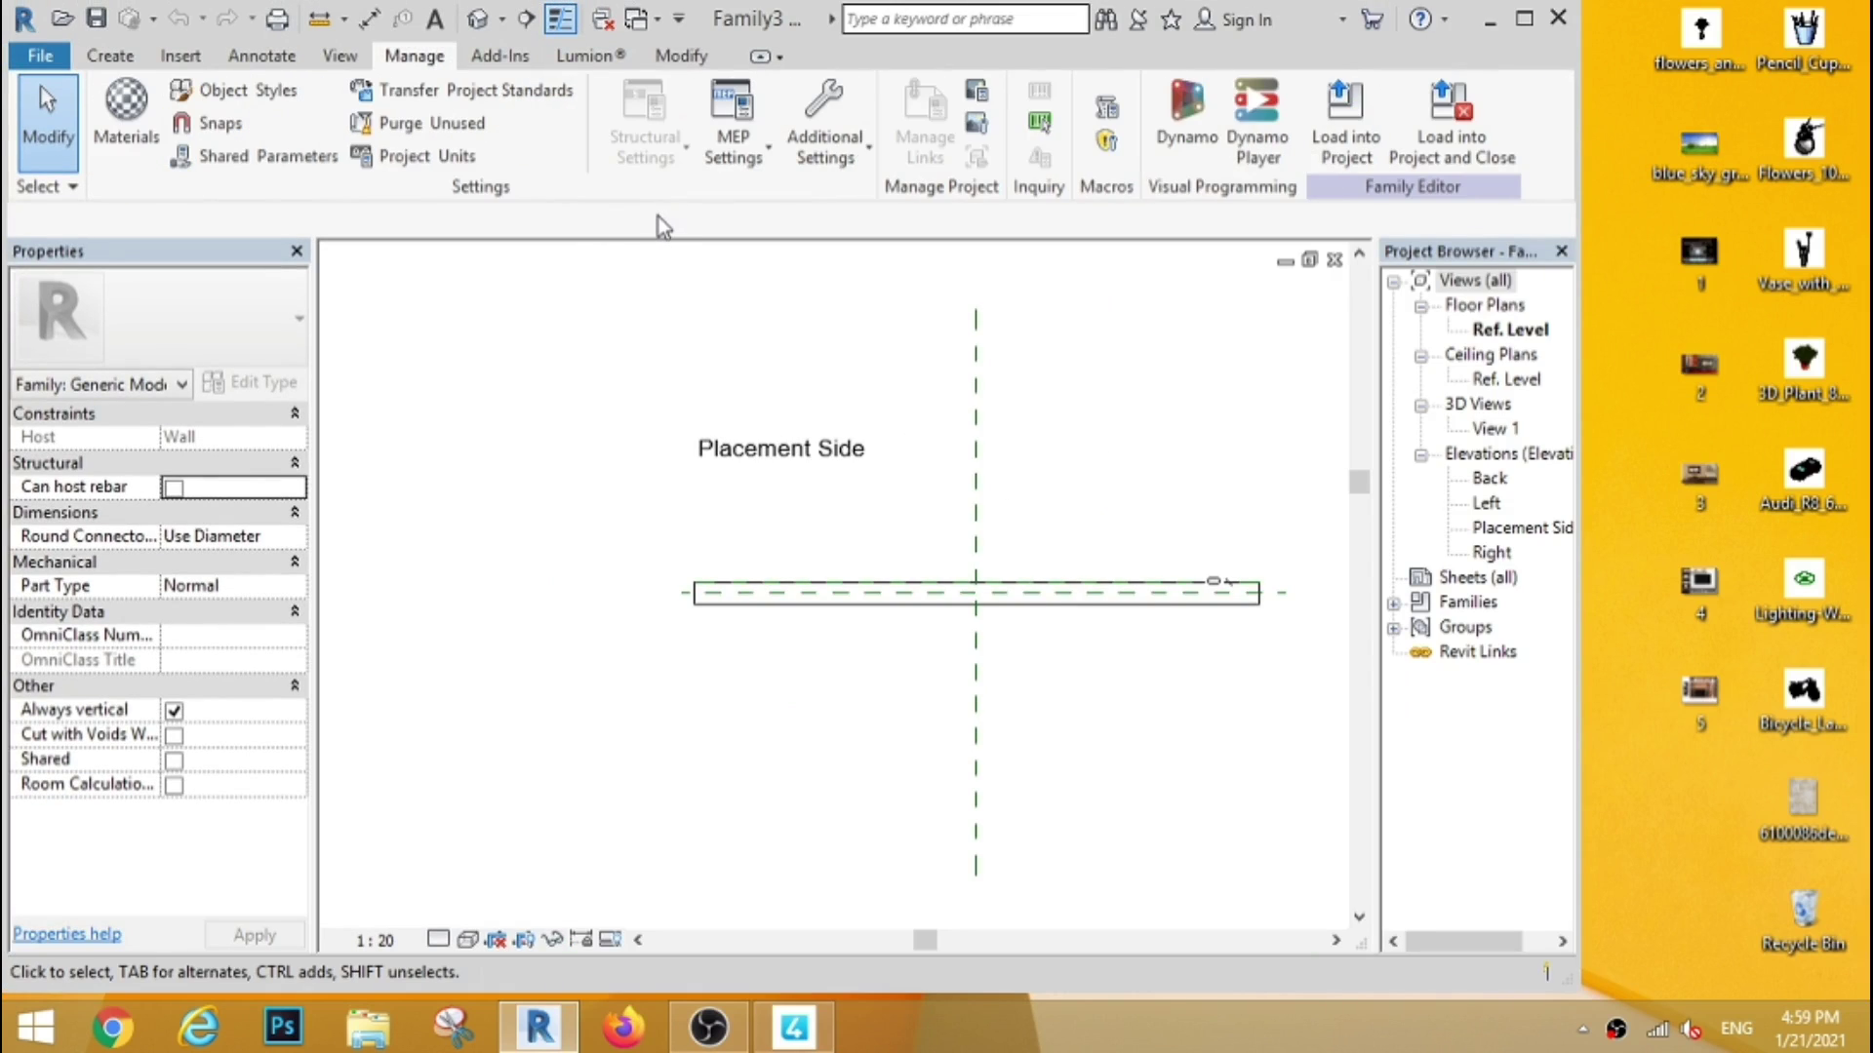
Set the family's length units to centimetres in Project Units
{"action": "left_click", "coordinate": [410, 156]}
{"action": "left_click", "coordinate": [866, 306]}
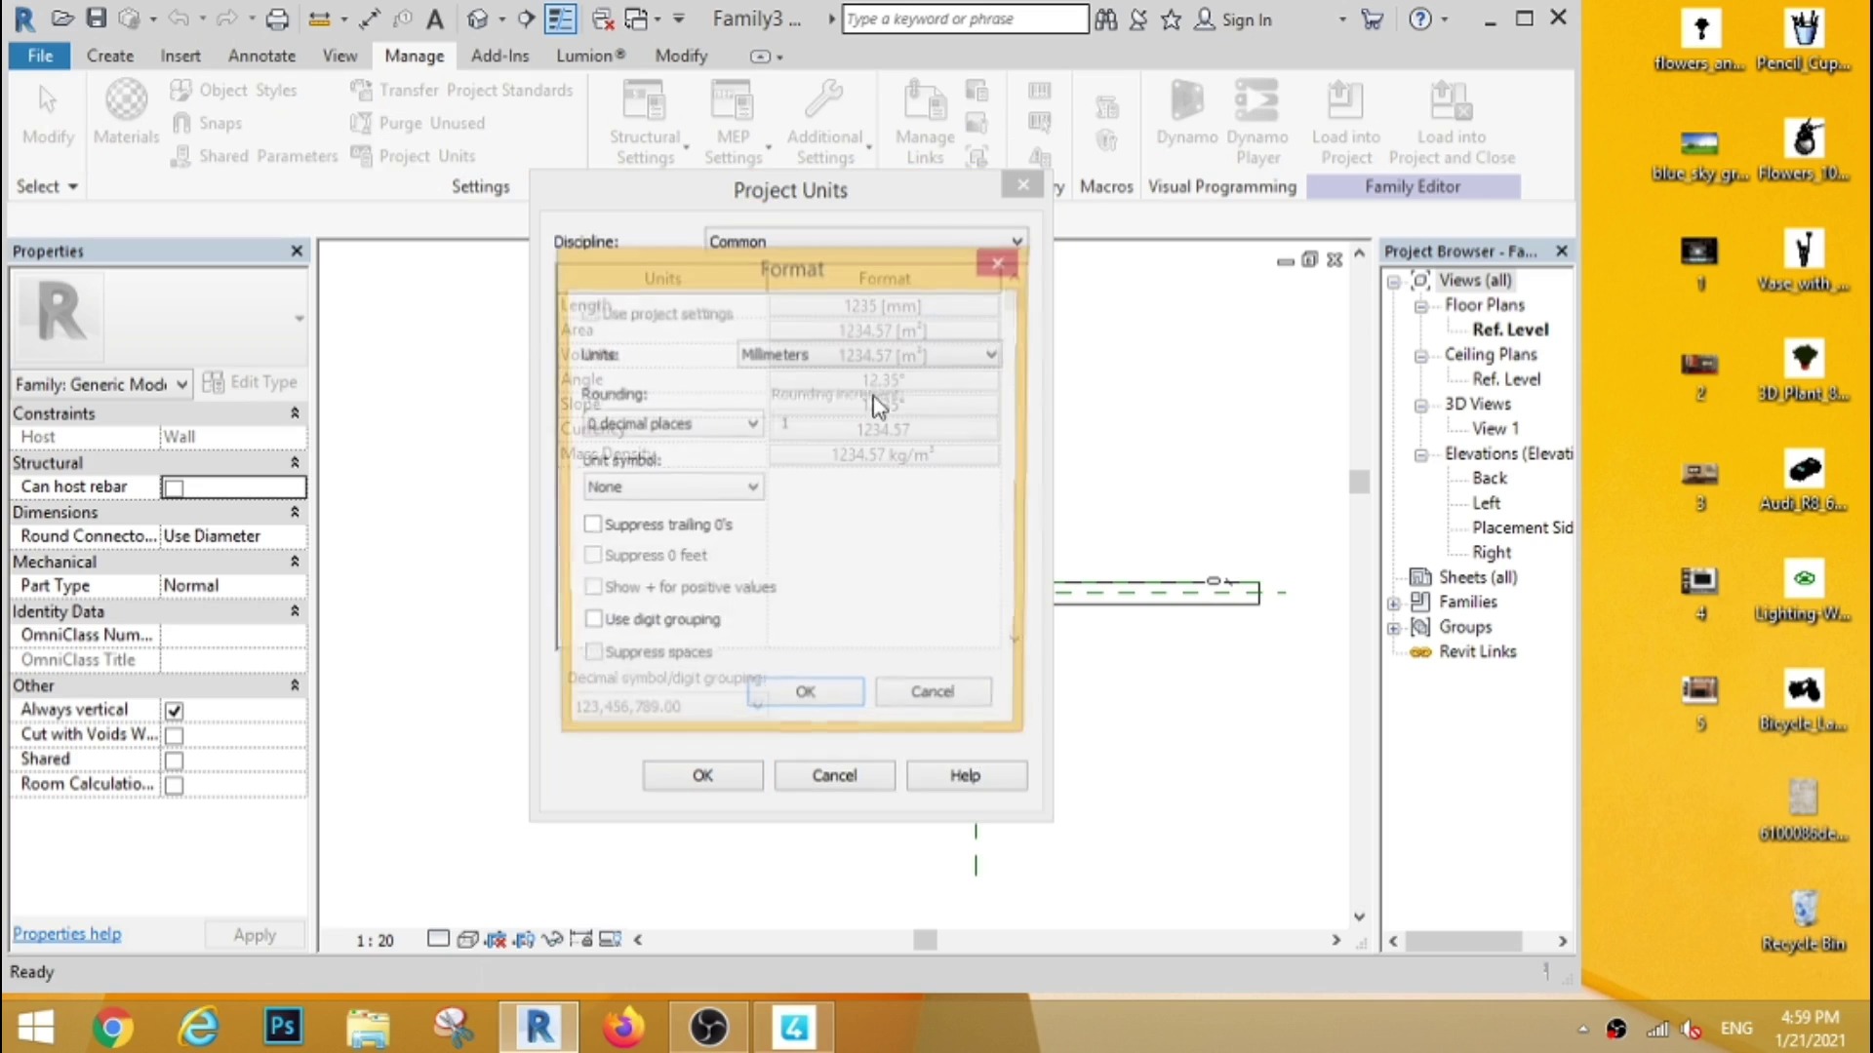
{"action": "left_click", "coordinate": [823, 361]}
{"action": "left_click", "coordinate": [820, 499]}
{"action": "left_click", "coordinate": [795, 695]}
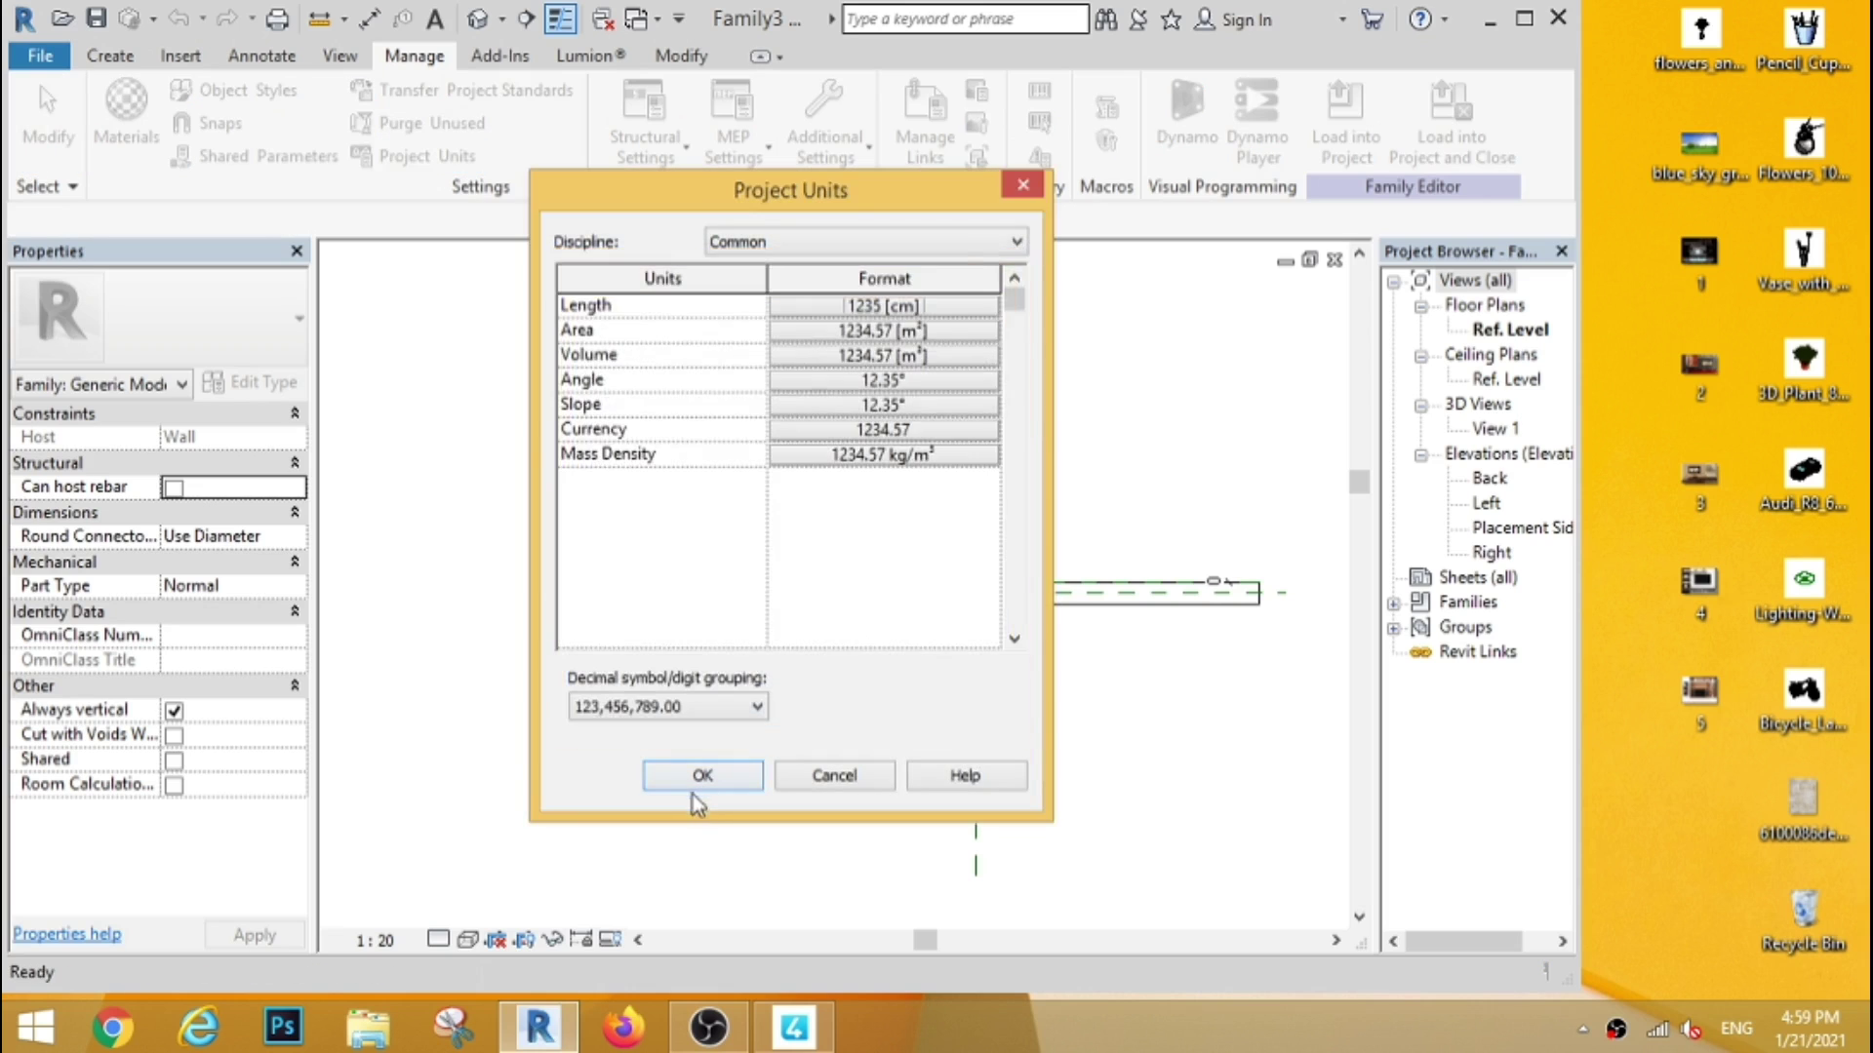
{"action": "left_click", "coordinate": [699, 779]}
Open the Back elevation view
{"action": "double_click", "coordinate": [1488, 478]}
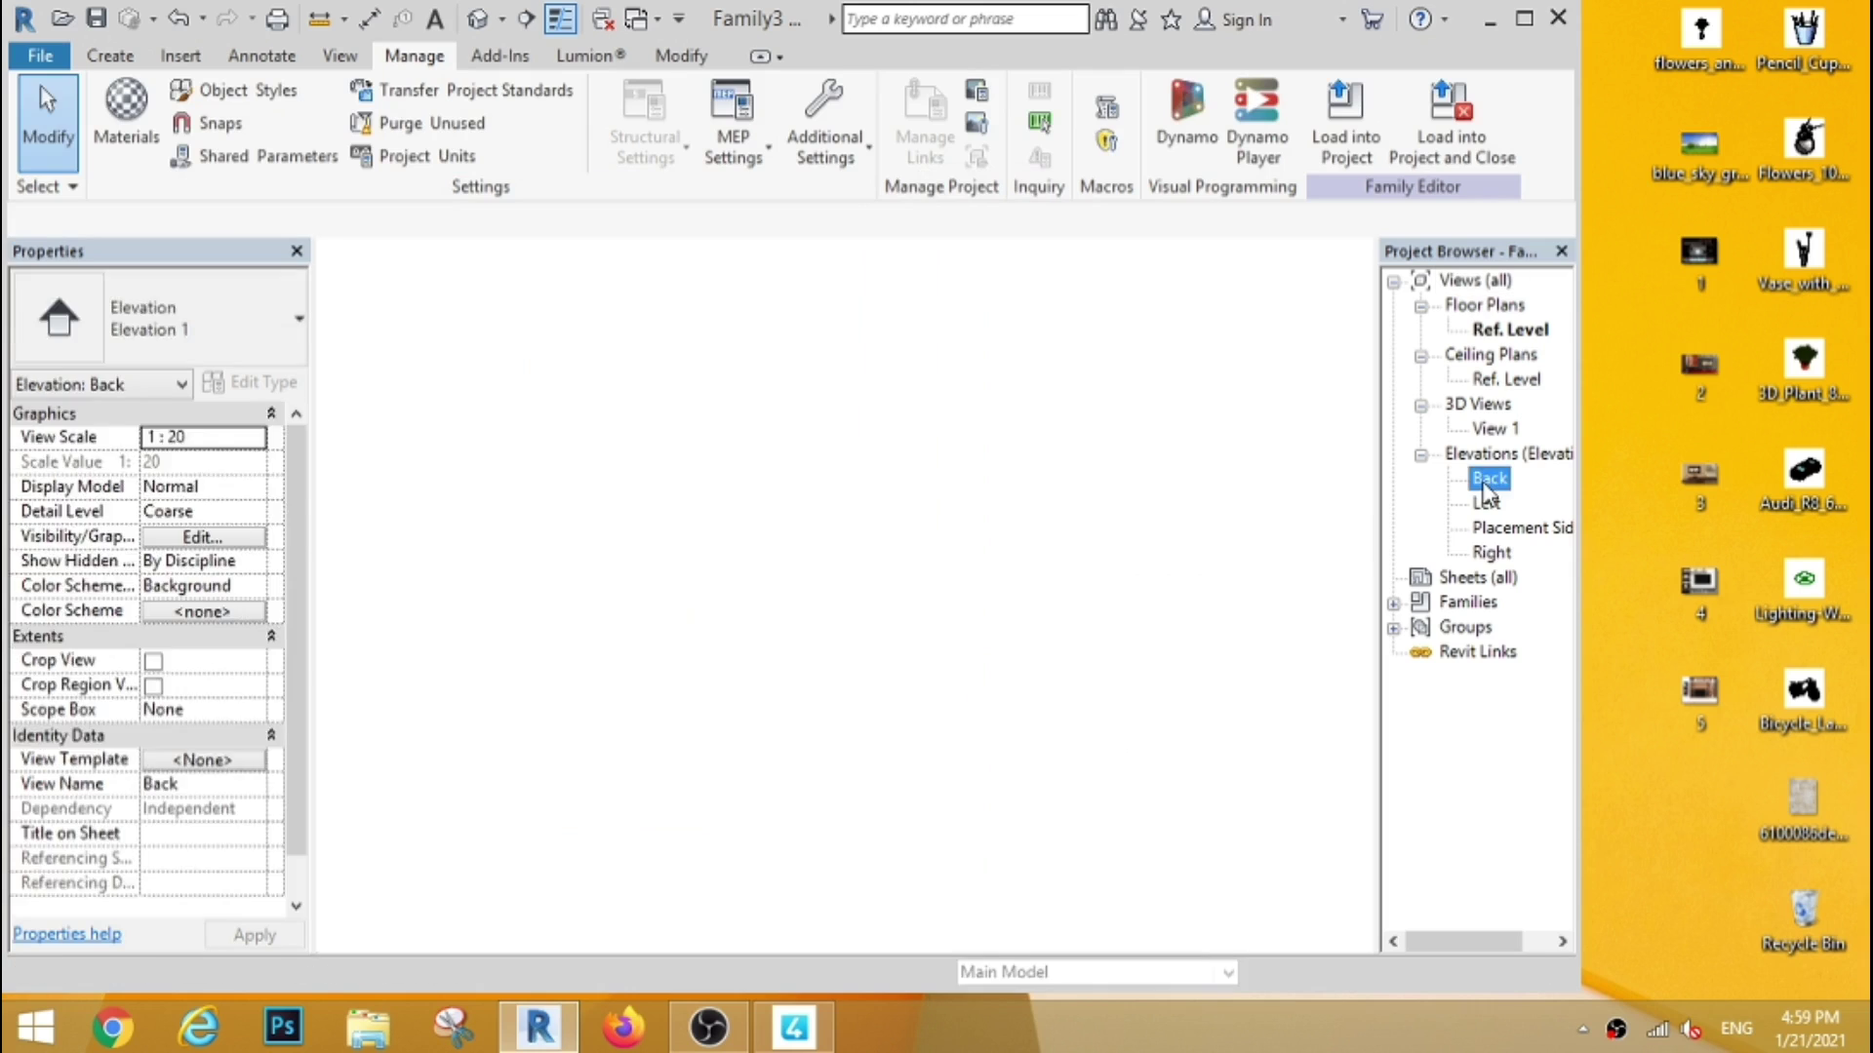
{"action": "scroll", "coordinate": [1073, 615], "scroll_direction": "down", "scroll_amount": 3}
{"action": "scroll", "coordinate": [982, 581], "scroll_direction": "up", "scroll_amount": 2}
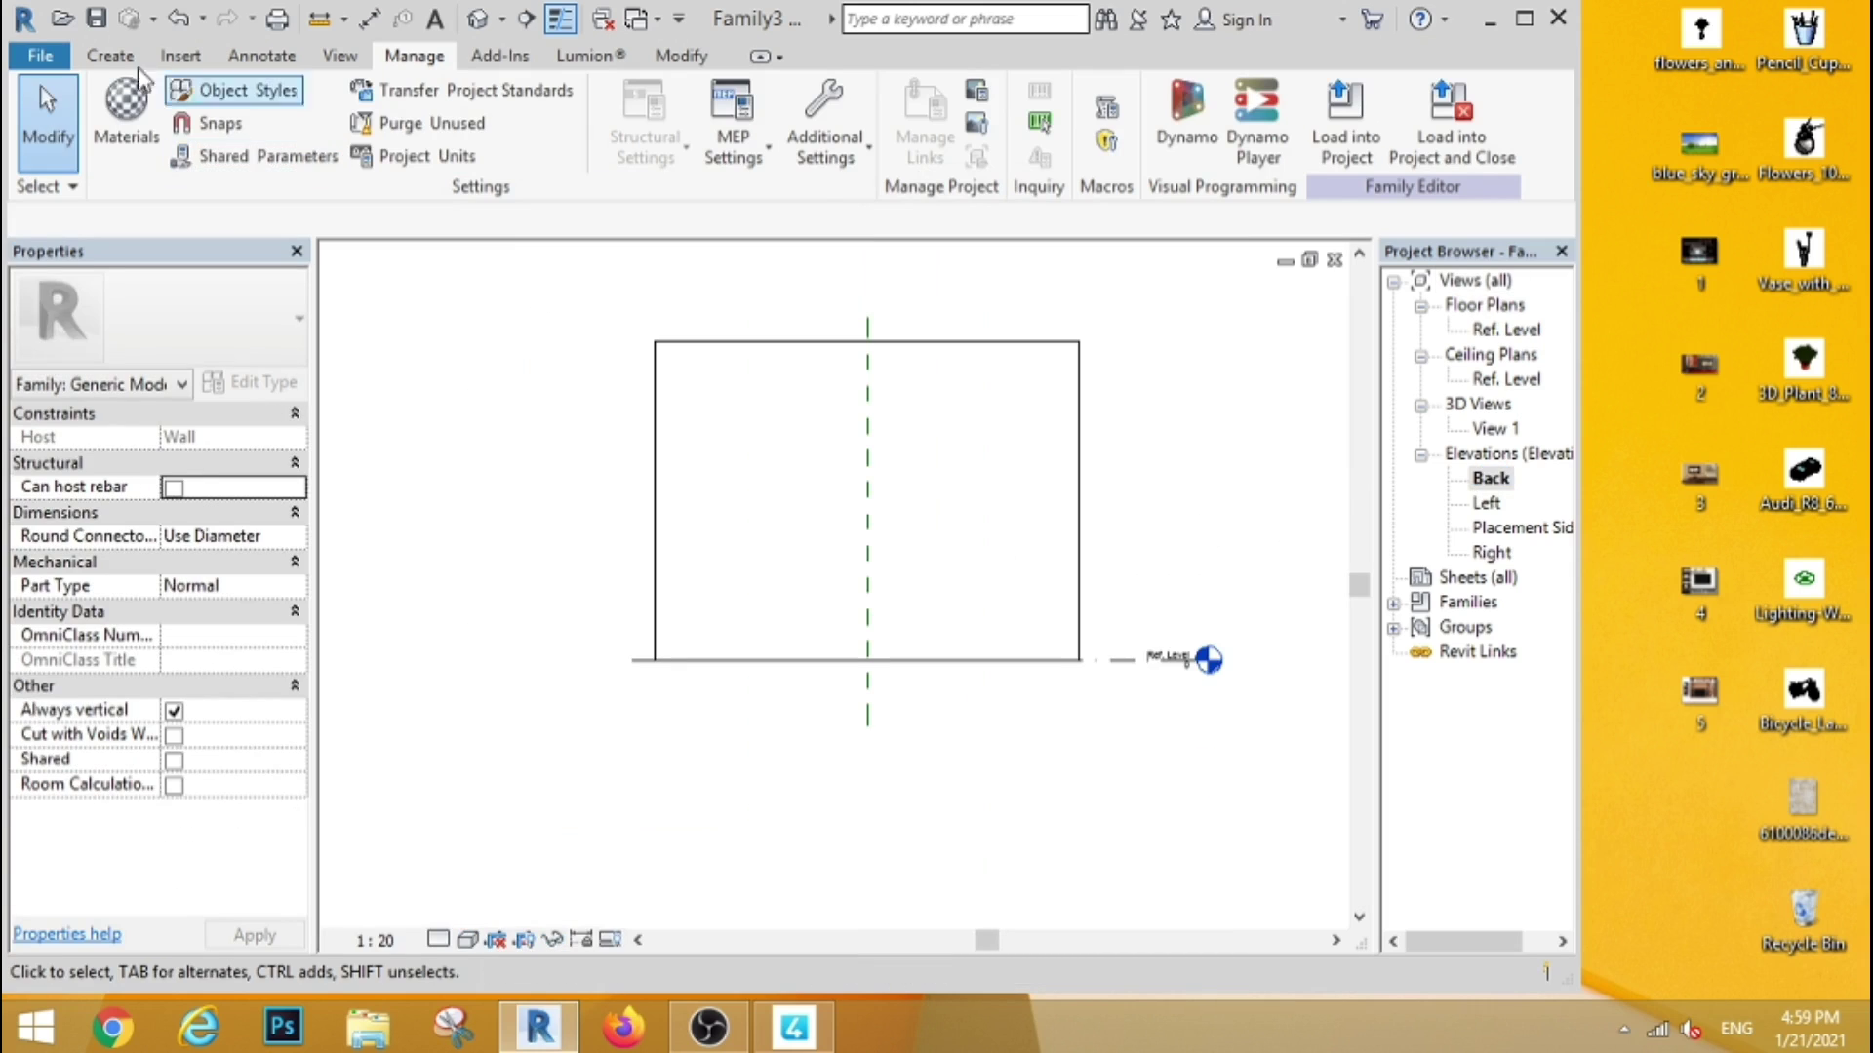
Add a reference plane 160 above Ref. Level and drag in a picture from the desktop
{"action": "left_click", "coordinate": [110, 56]}
{"action": "left_click", "coordinate": [1112, 122]}
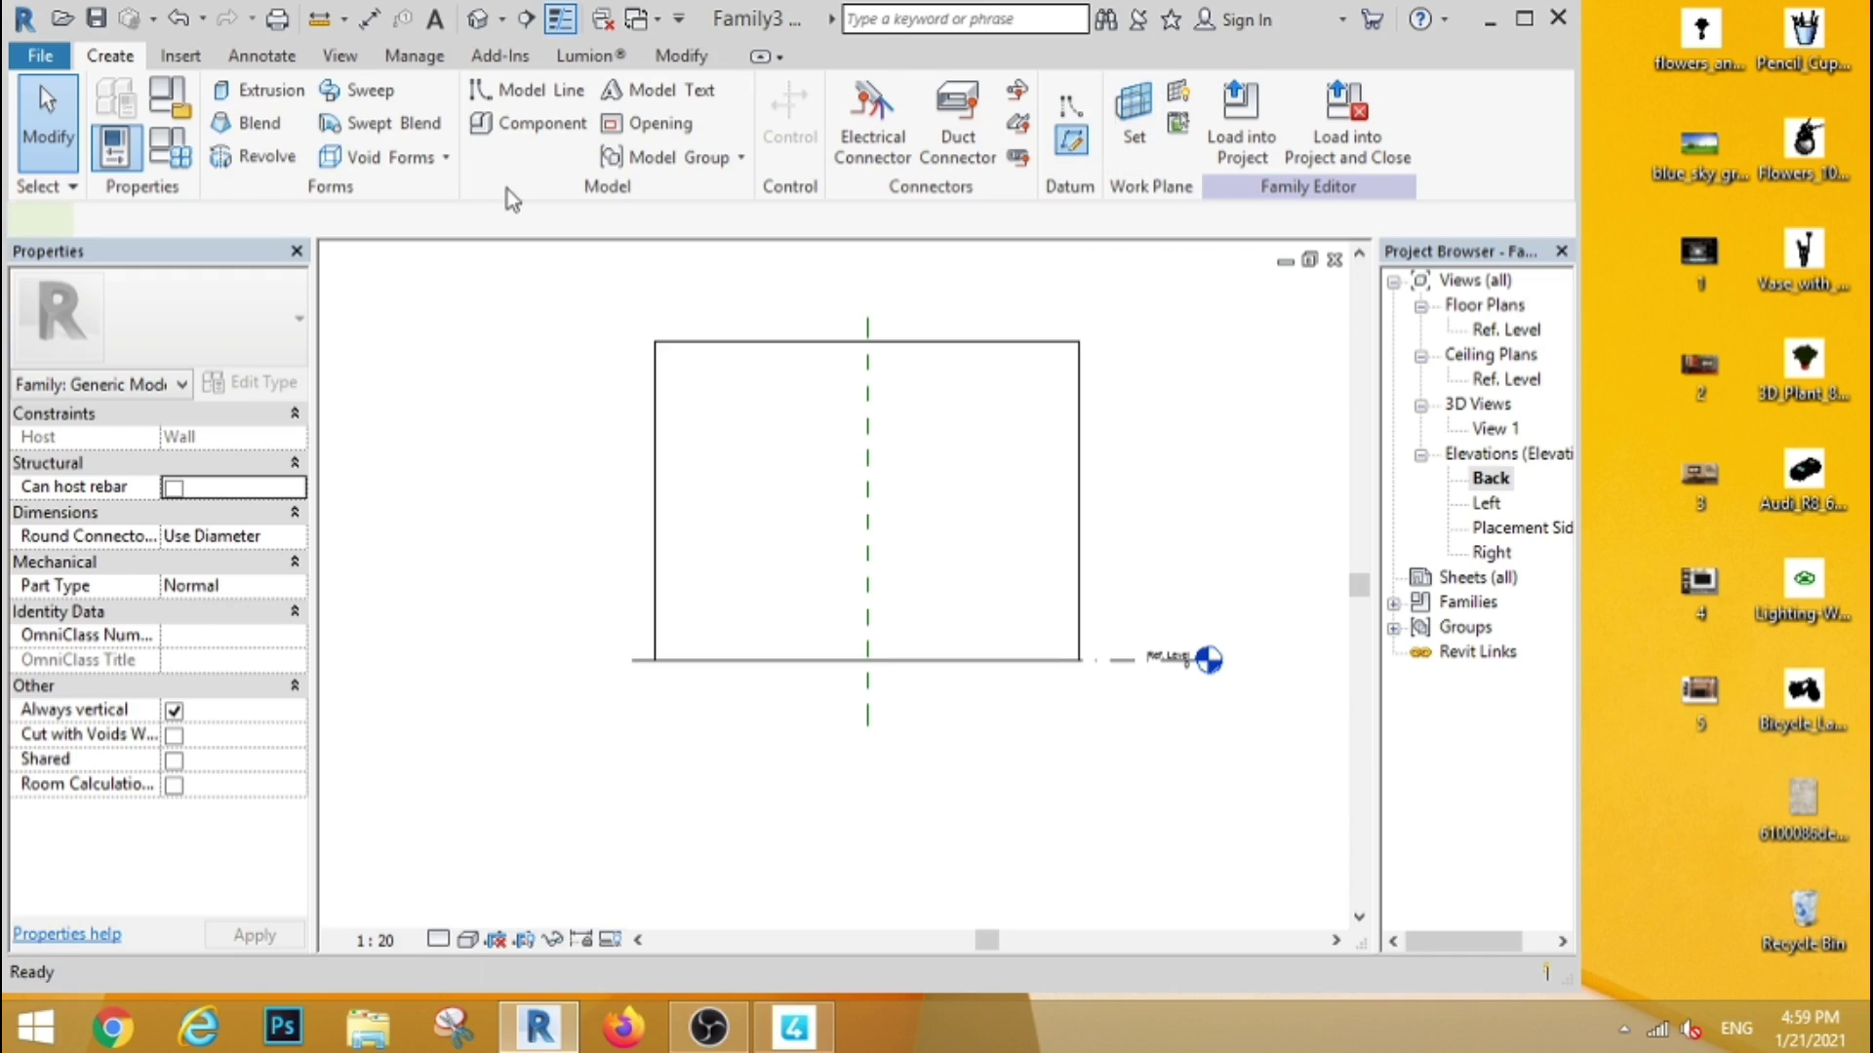
{"action": "key", "text": "r"}
{"action": "key", "text": "p"}
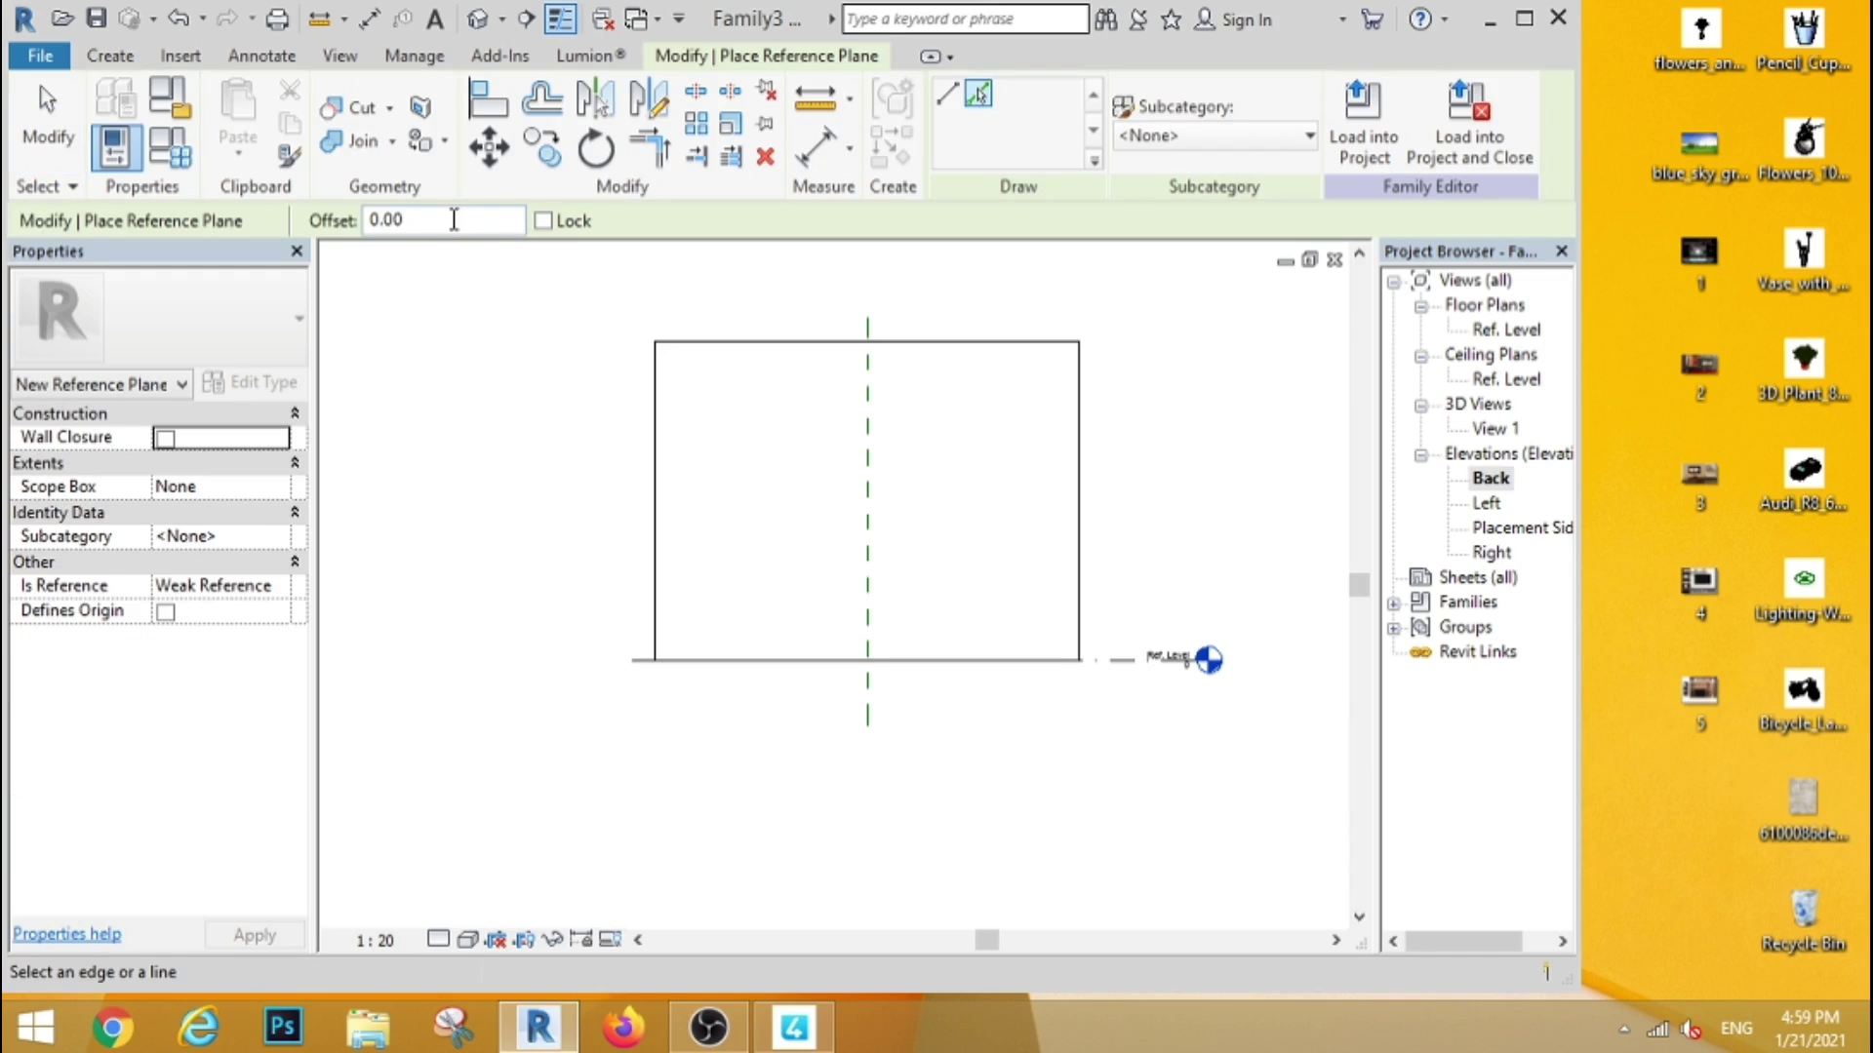
{"action": "left_click", "coordinate": [770, 662]}
{"action": "scroll", "coordinate": [785, 673], "scroll_direction": "up", "scroll_amount": 4}
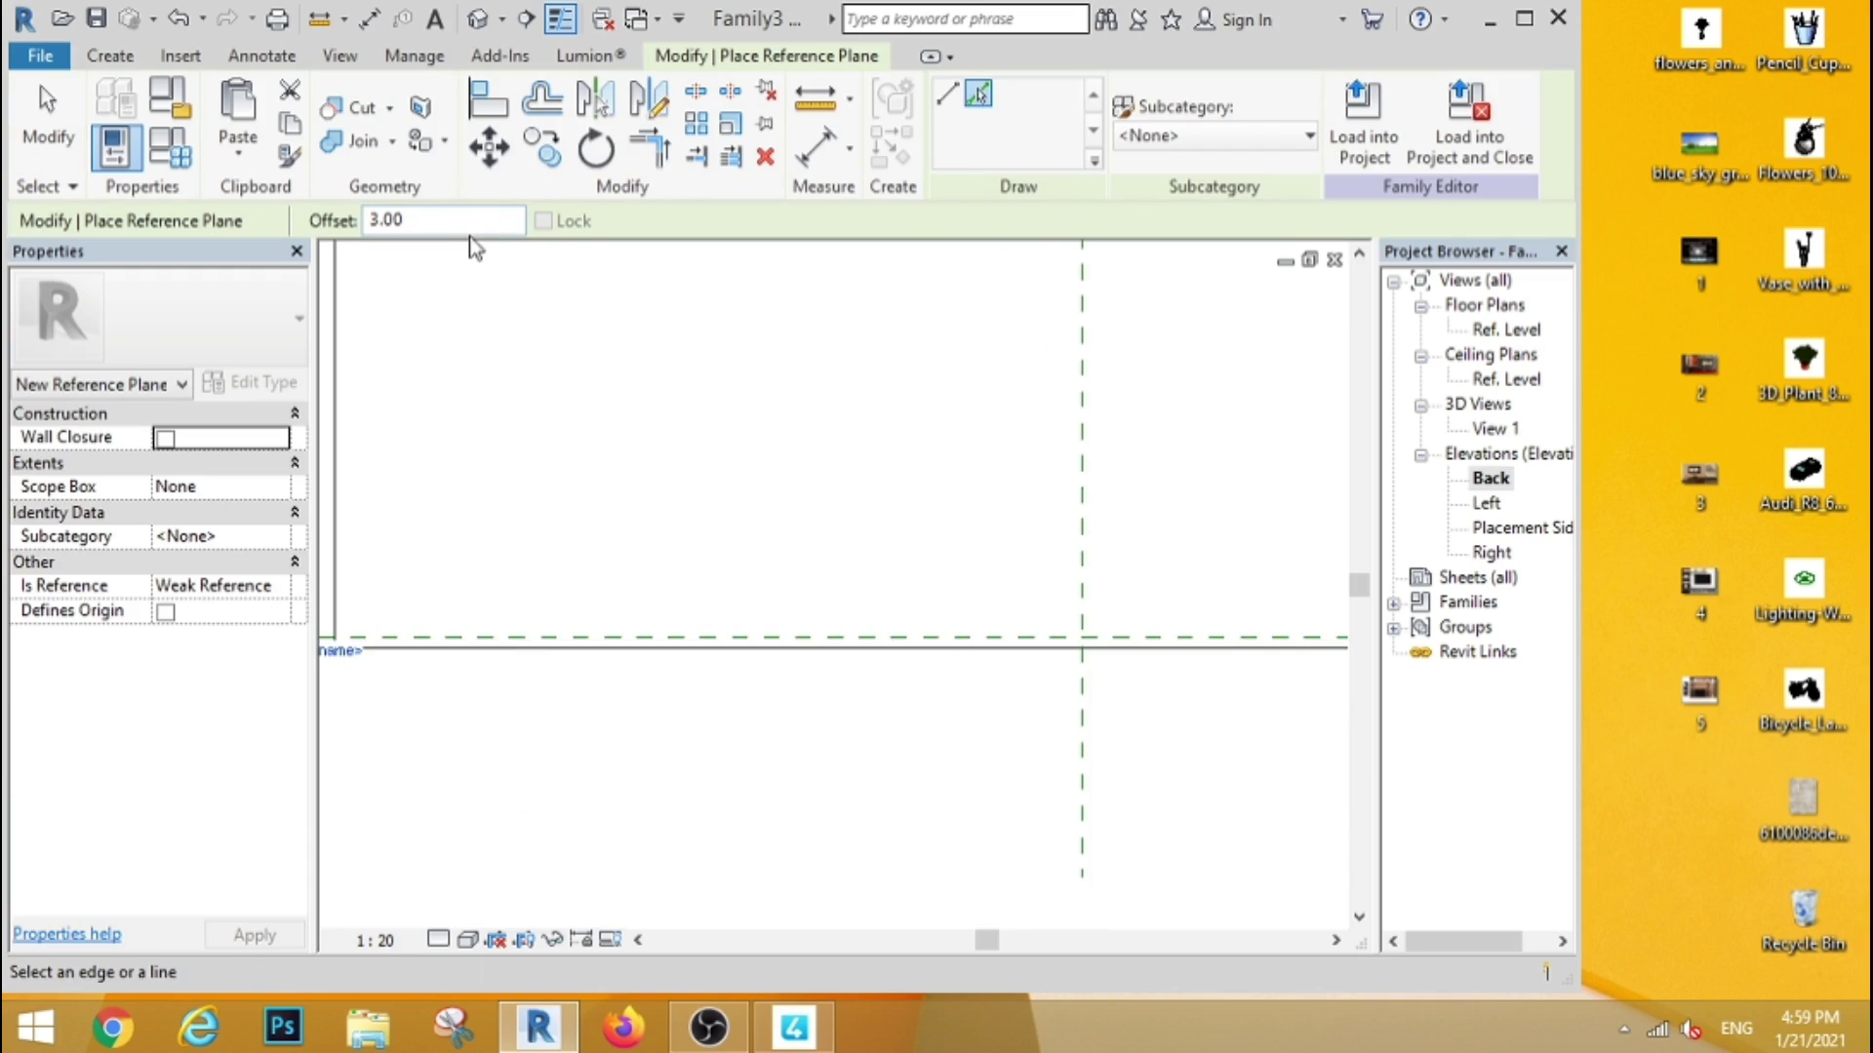
{"action": "type", "text": "16"}
{"action": "left_click", "coordinate": [792, 638]}
{"action": "scroll", "coordinate": [792, 638], "scroll_direction": "down", "scroll_amount": 2}
{"action": "scroll", "coordinate": [792, 640], "scroll_direction": "down", "scroll_amount": 1}
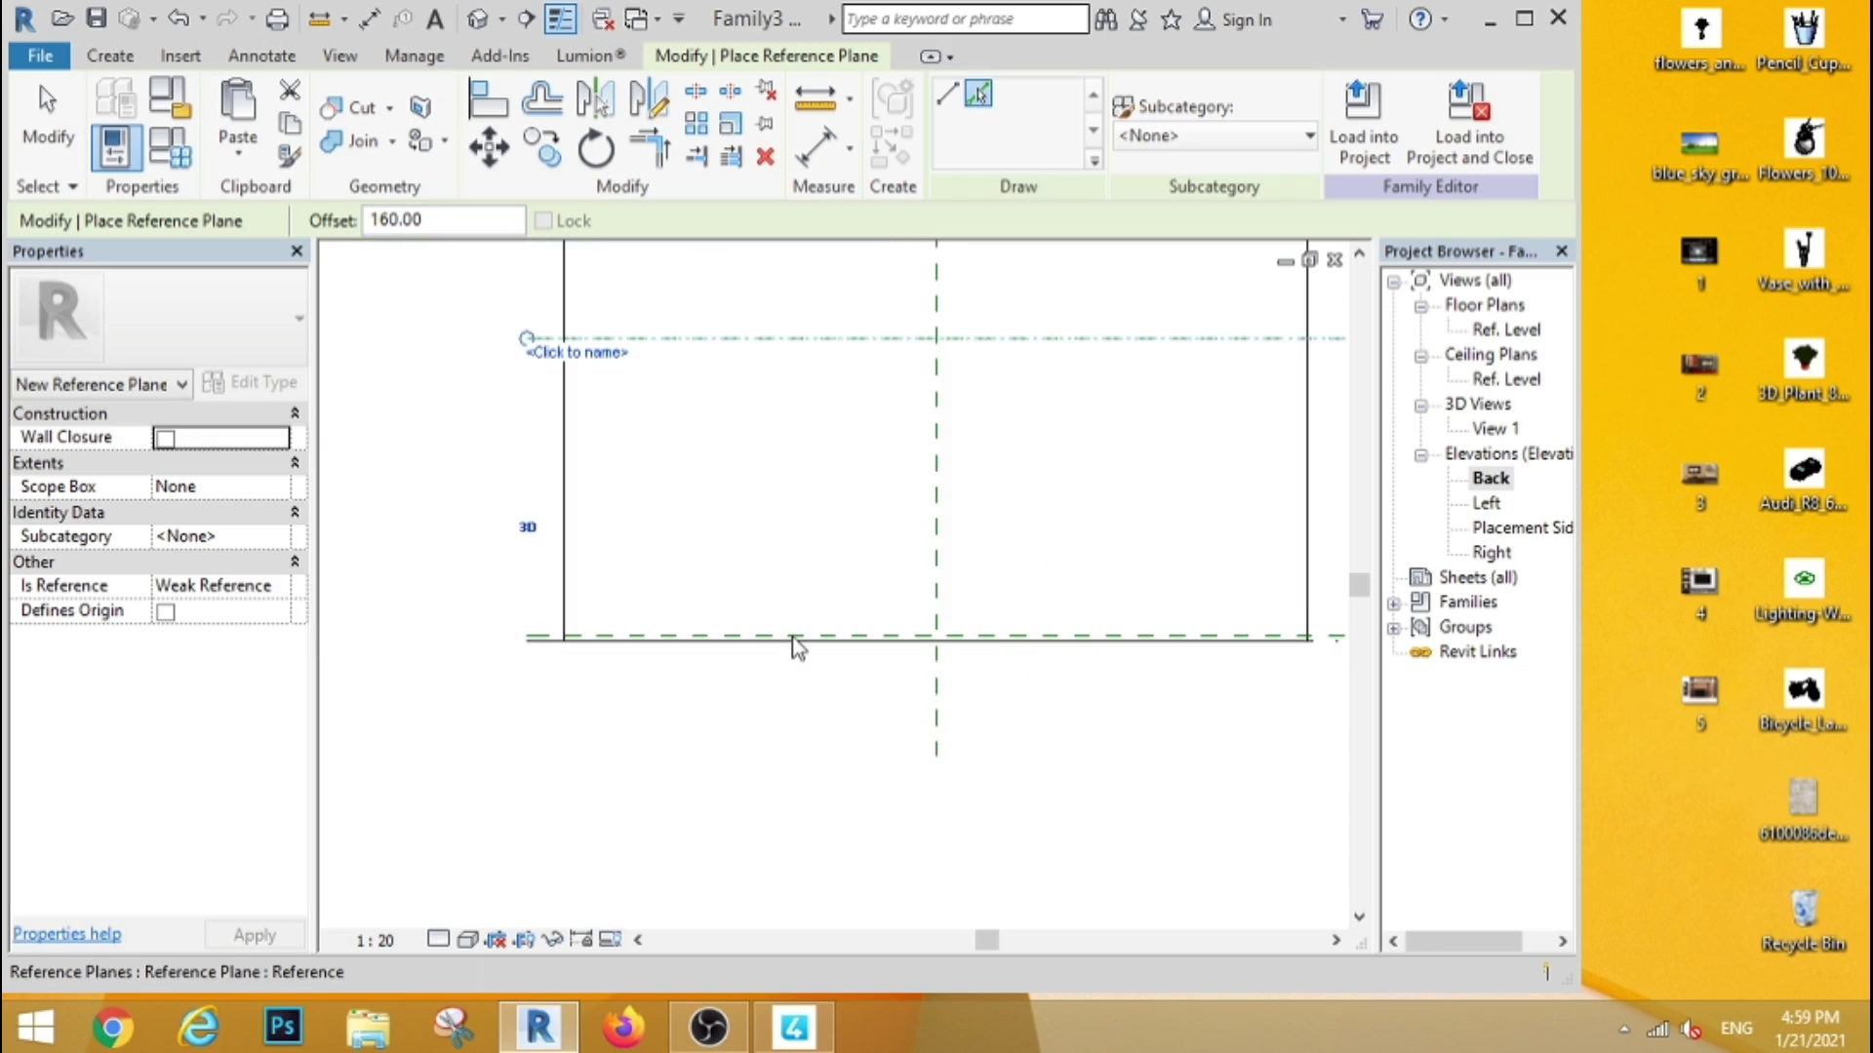
{"action": "scroll", "coordinate": [794, 556], "scroll_direction": "down", "scroll_amount": 2}
{"action": "left_click", "coordinate": [47, 126]}
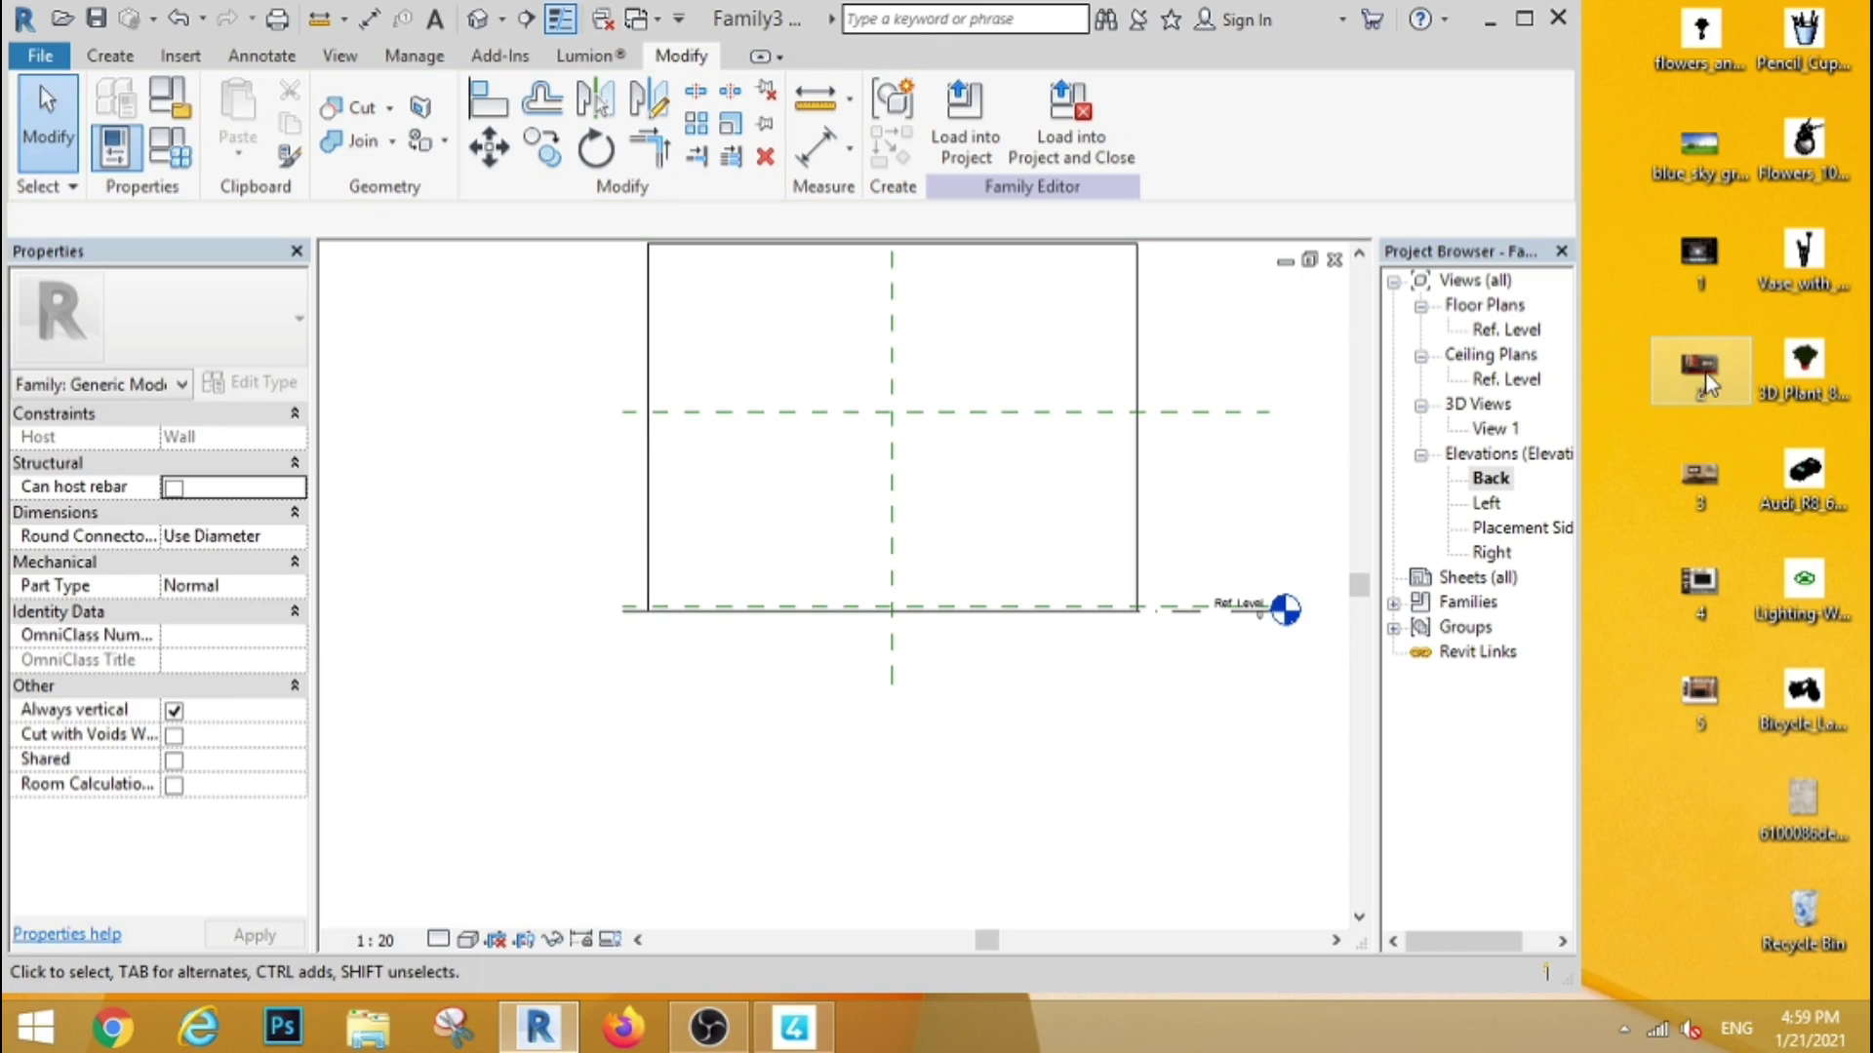
{"action": "left_click_drag", "start_coordinate": [1705, 380], "coordinate": [892, 513]}
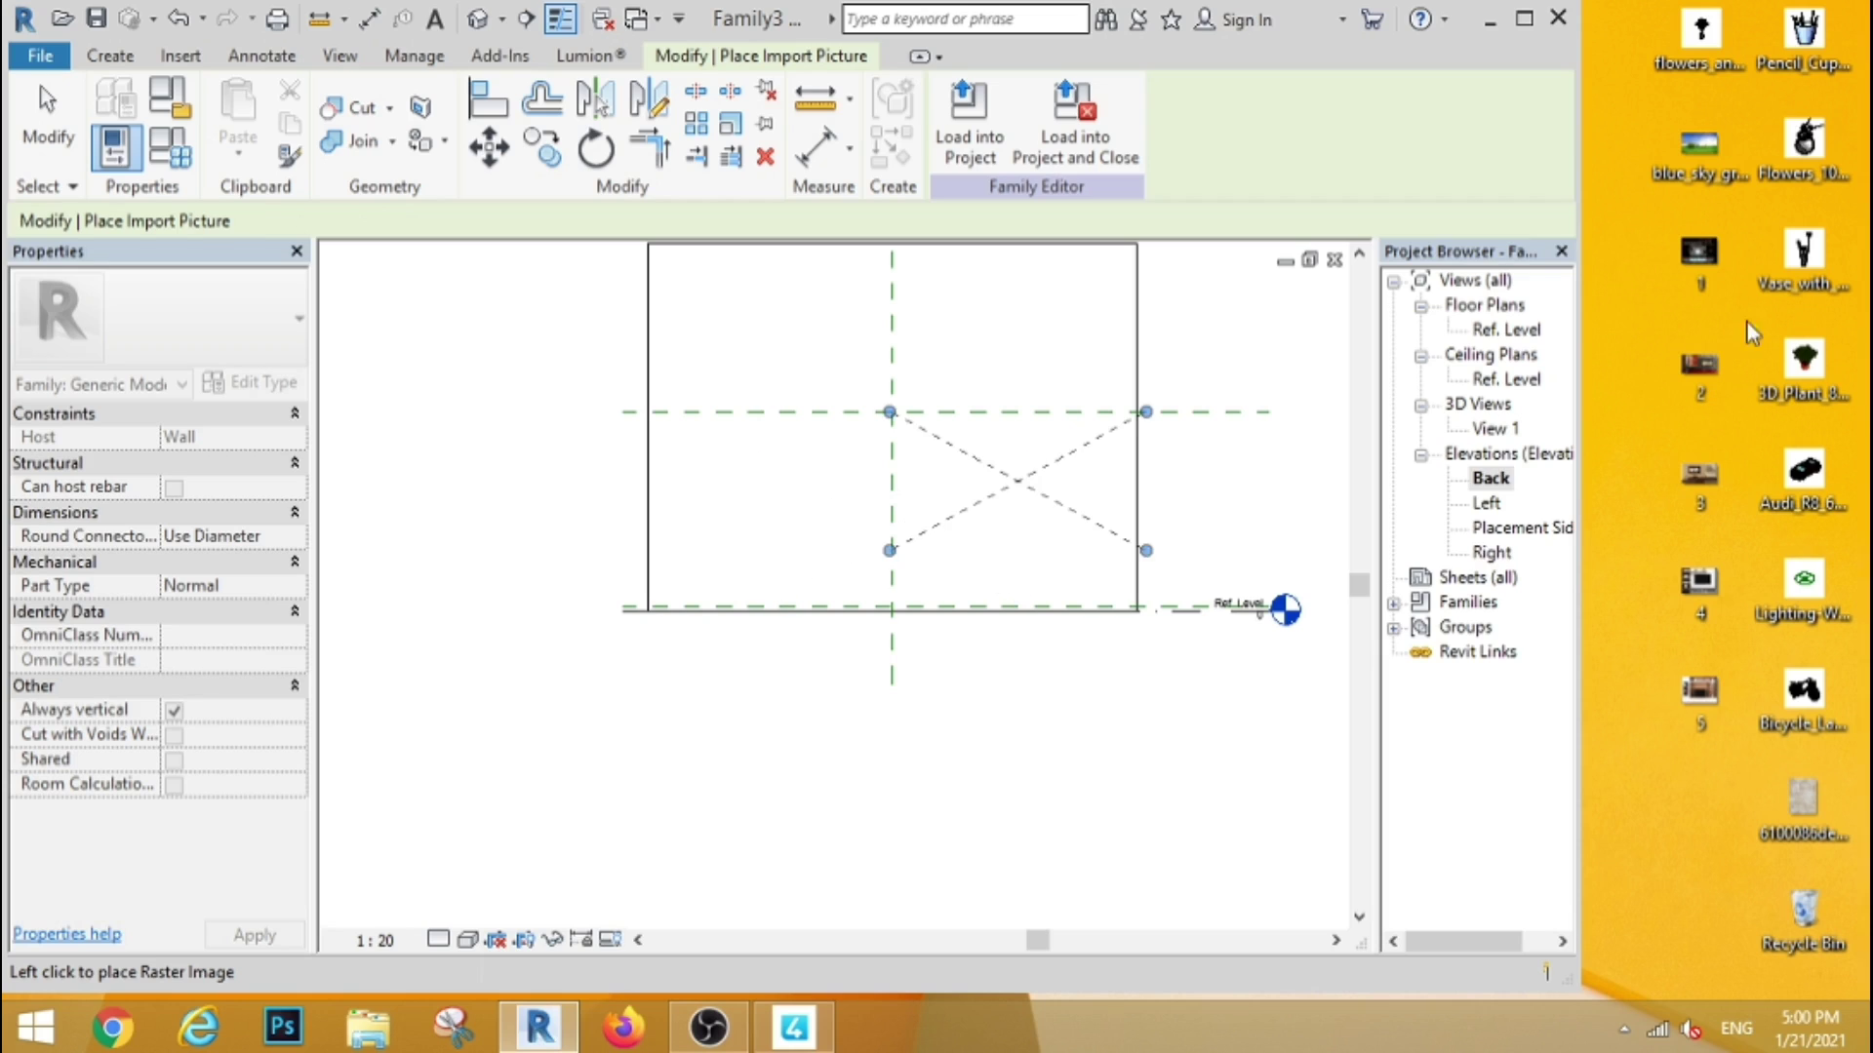
Replace the wrongly imported picture with the TV unit photo placed on Ref. Level
{"action": "left_click", "coordinate": [1195, 352]}
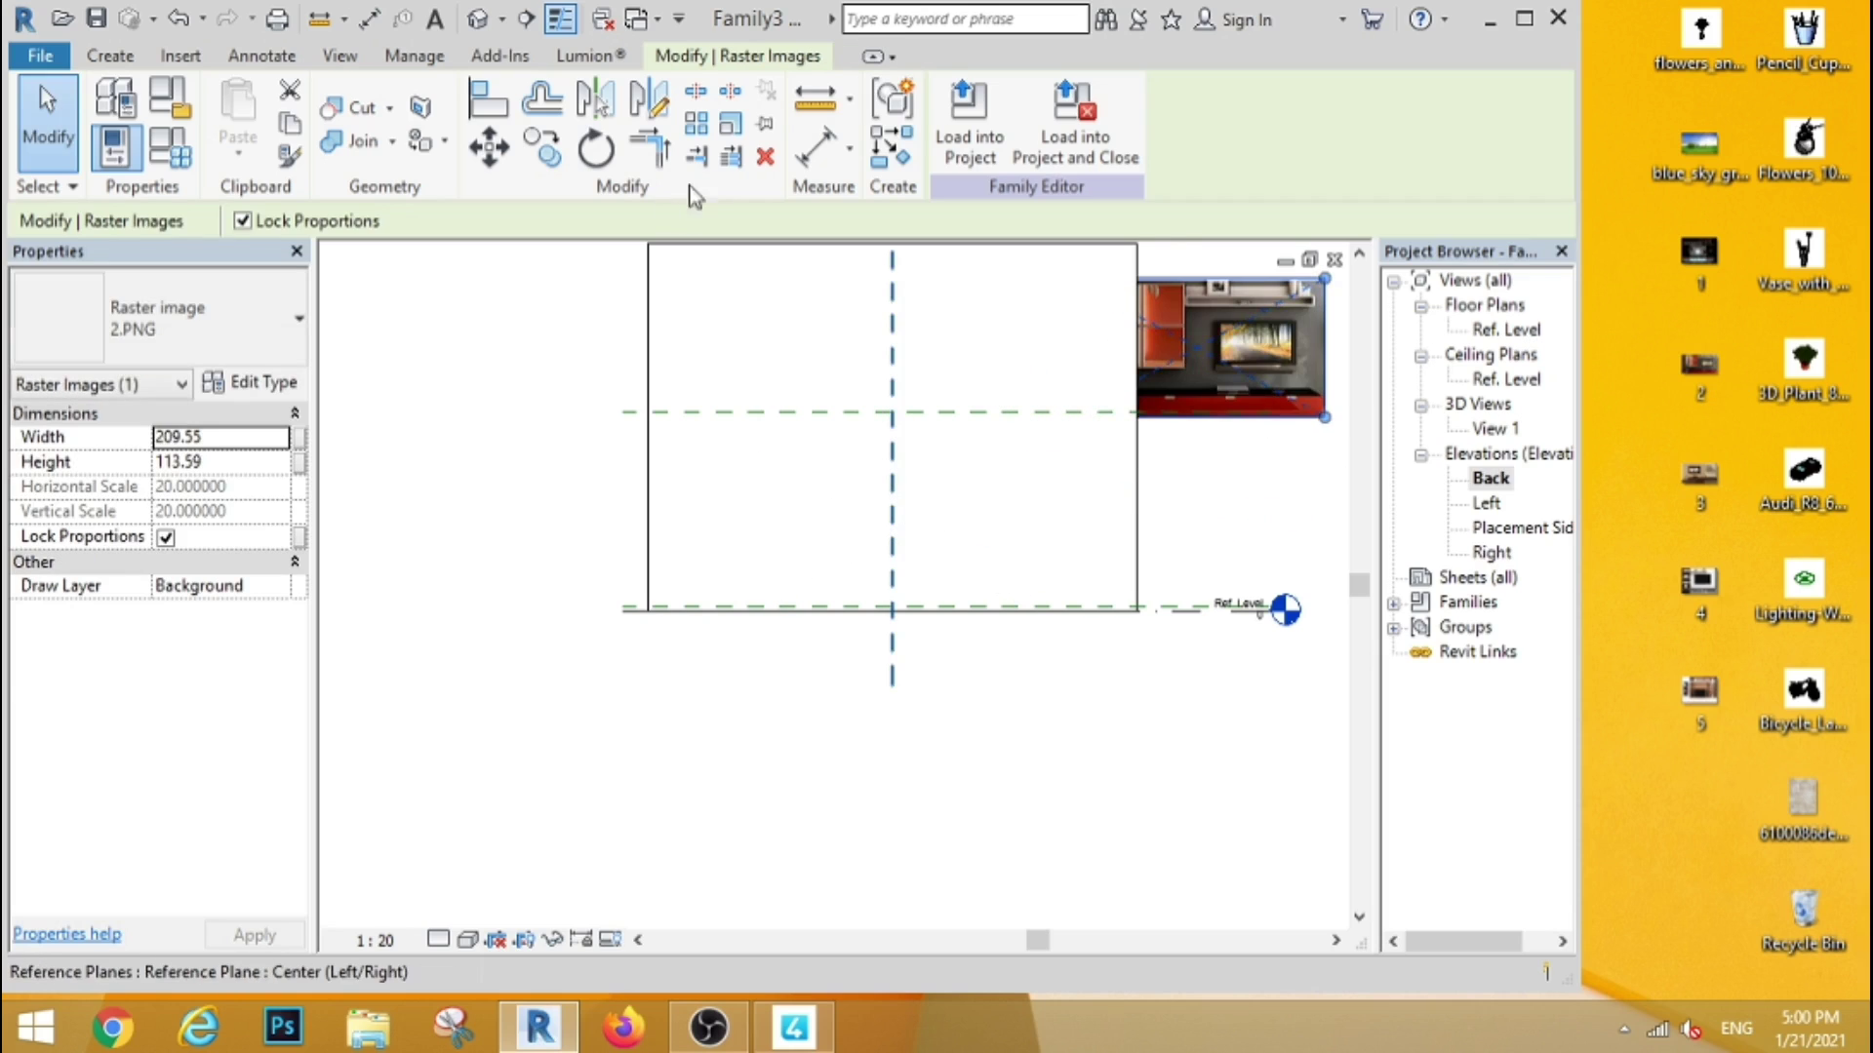
{"action": "left_click", "coordinate": [766, 164]}
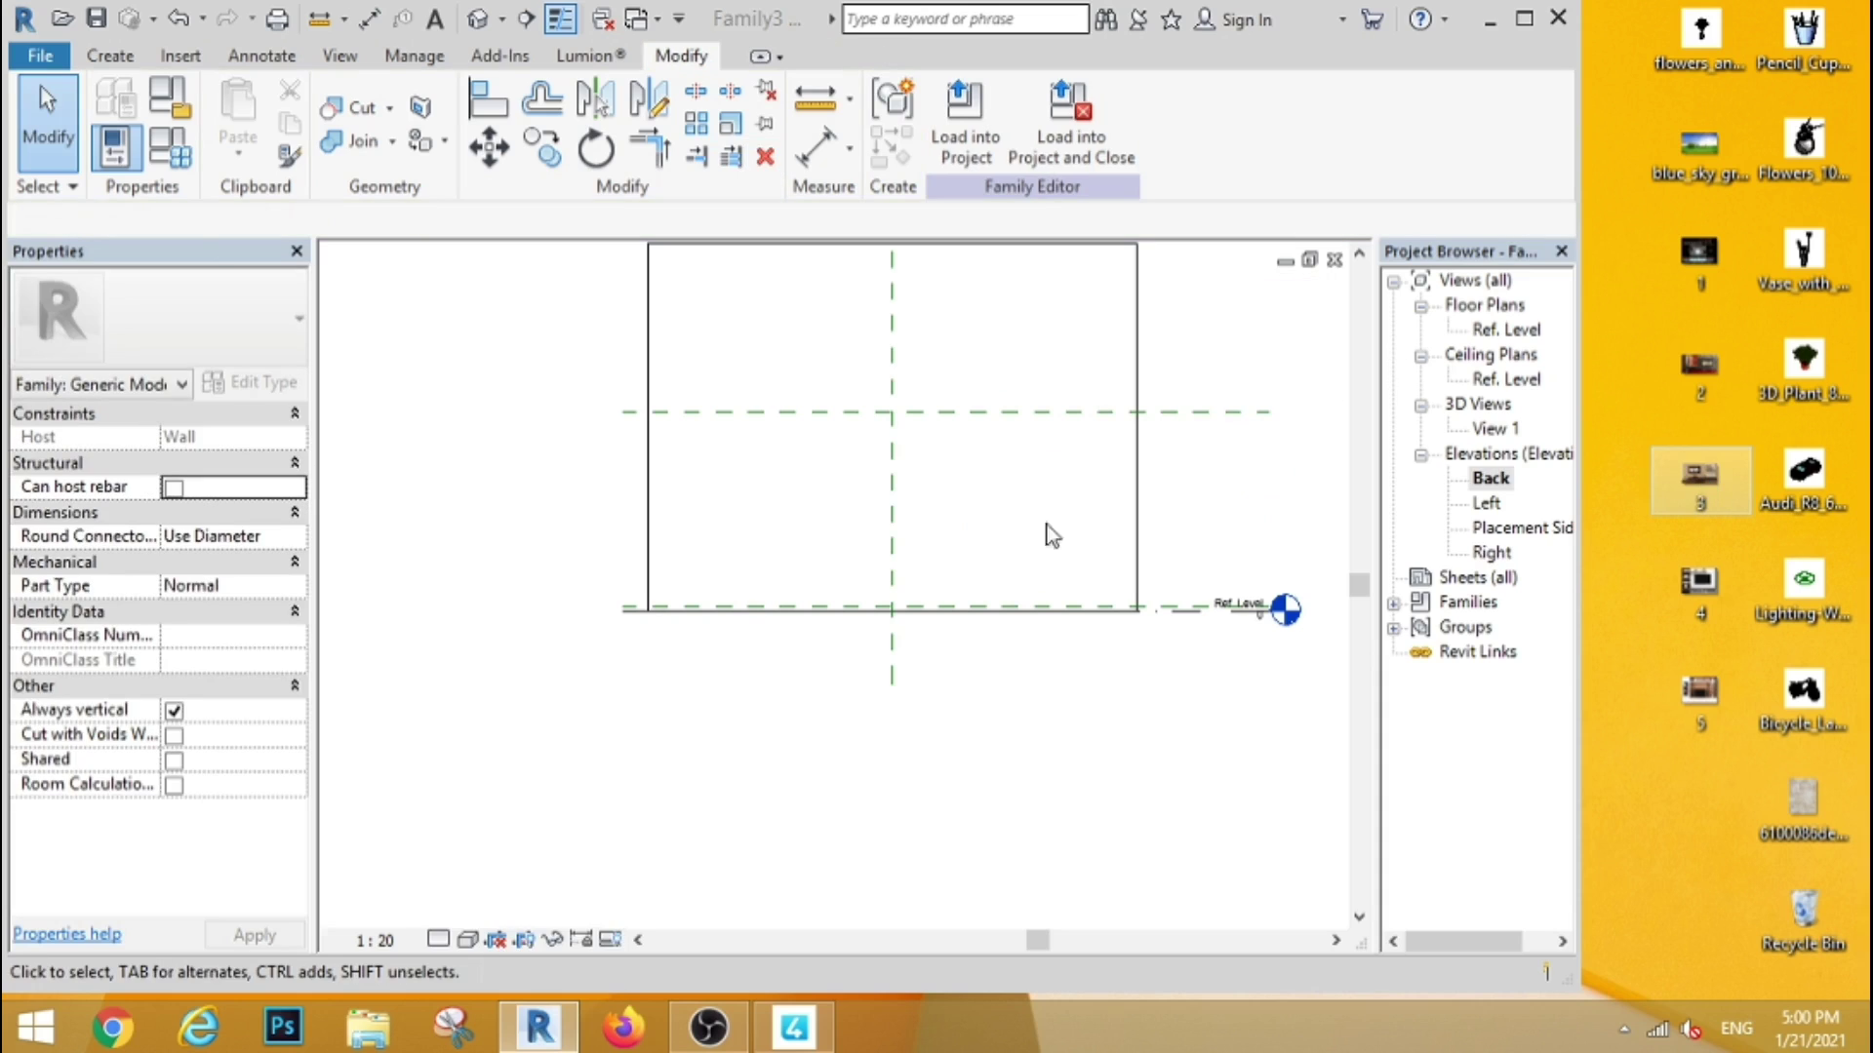
{"action": "left_click_drag", "start_coordinate": [1051, 534], "coordinate": [893, 518]}
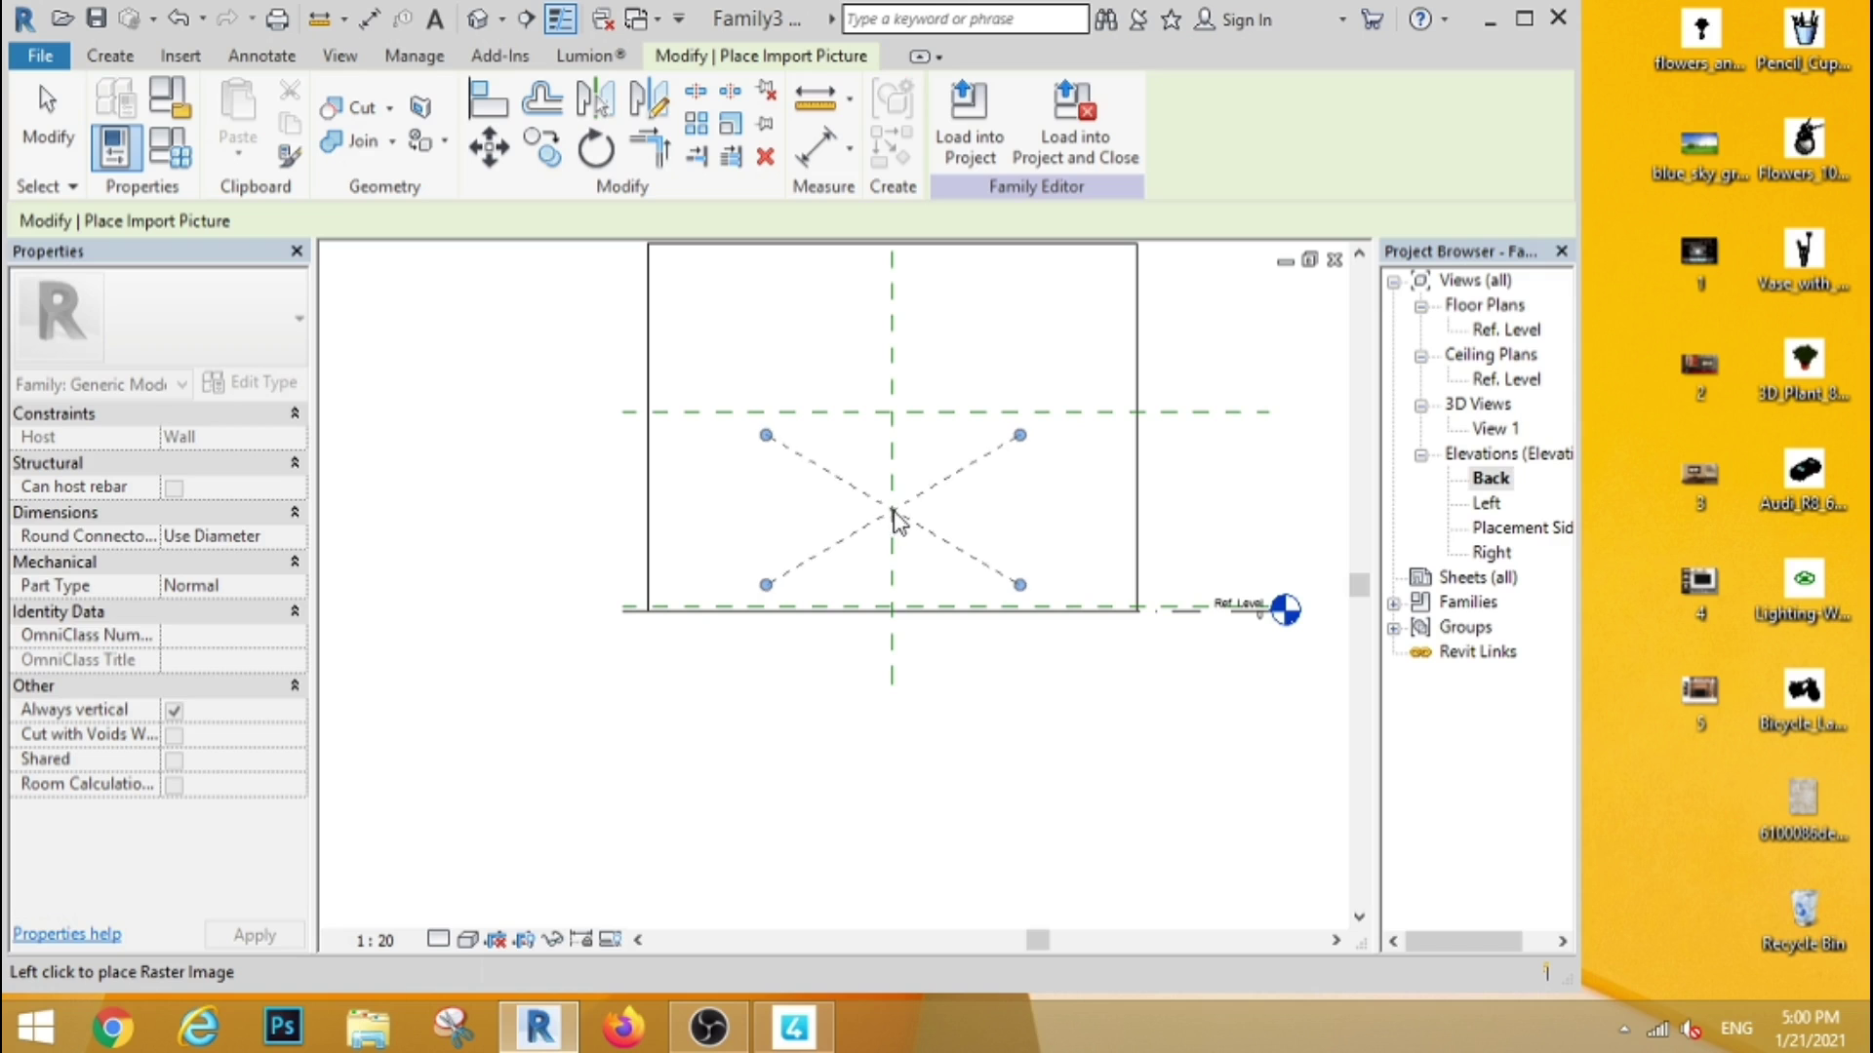
{"action": "left_click", "coordinate": [892, 532]}
{"action": "key", "text": "Delete"}
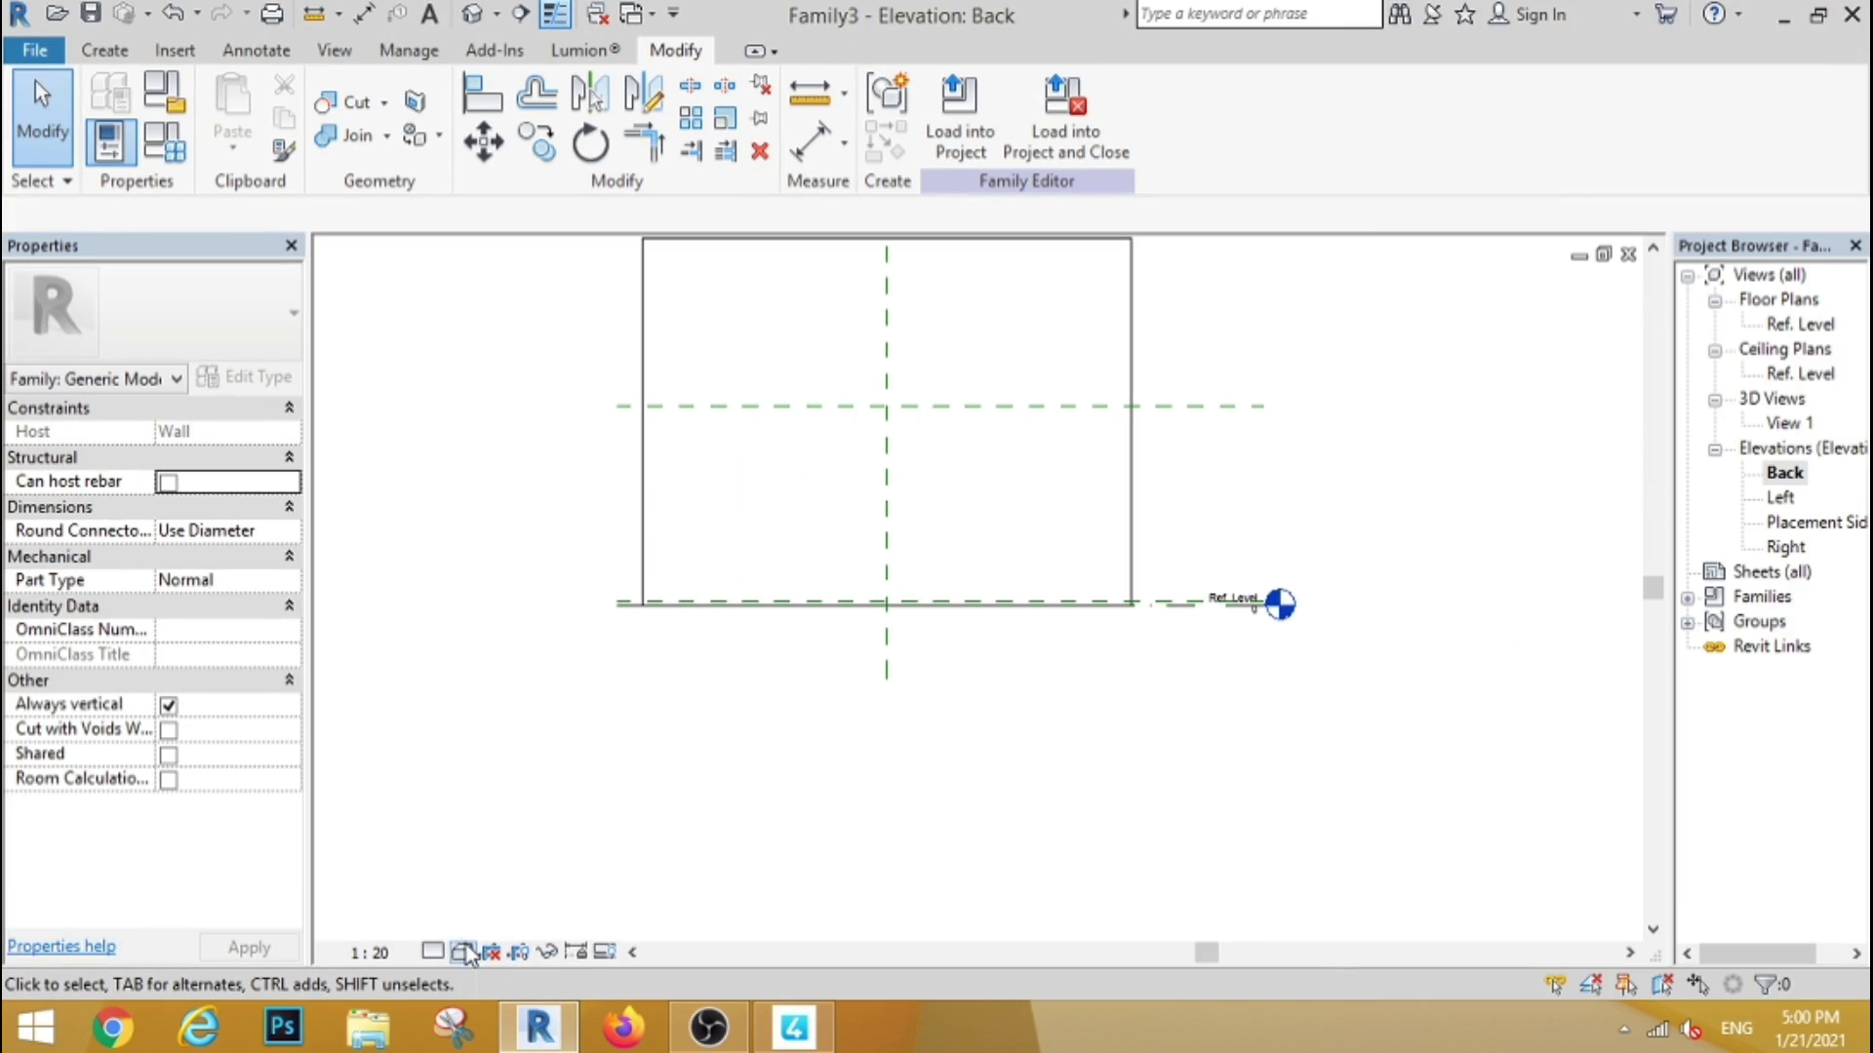
Set model transparency to 80 in Graphic Display Options
{"action": "left_click", "coordinate": [464, 952]}
{"action": "left_click", "coordinate": [527, 745]}
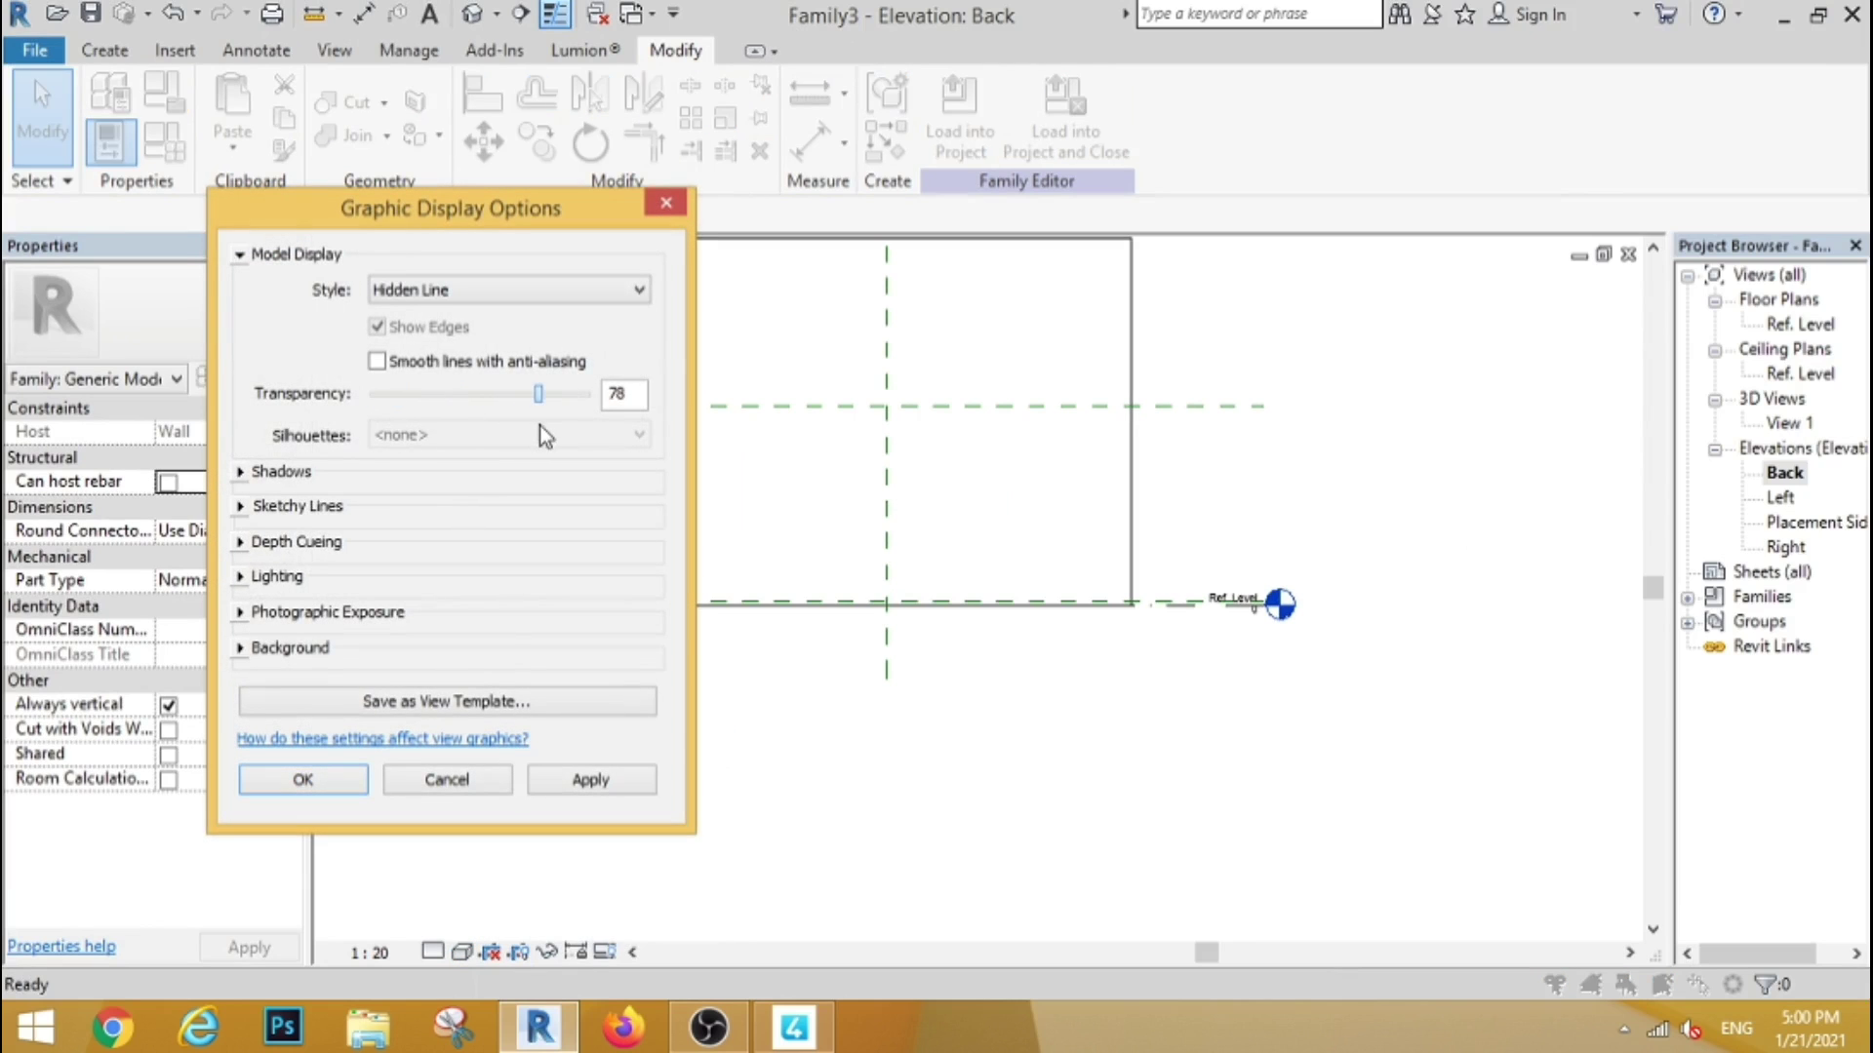
{"action": "left_click_drag", "start_coordinate": [541, 426], "coordinate": [545, 427]}
Apply the transparency and check the upper reference plane sits at 160
{"action": "left_click", "coordinate": [325, 780]}
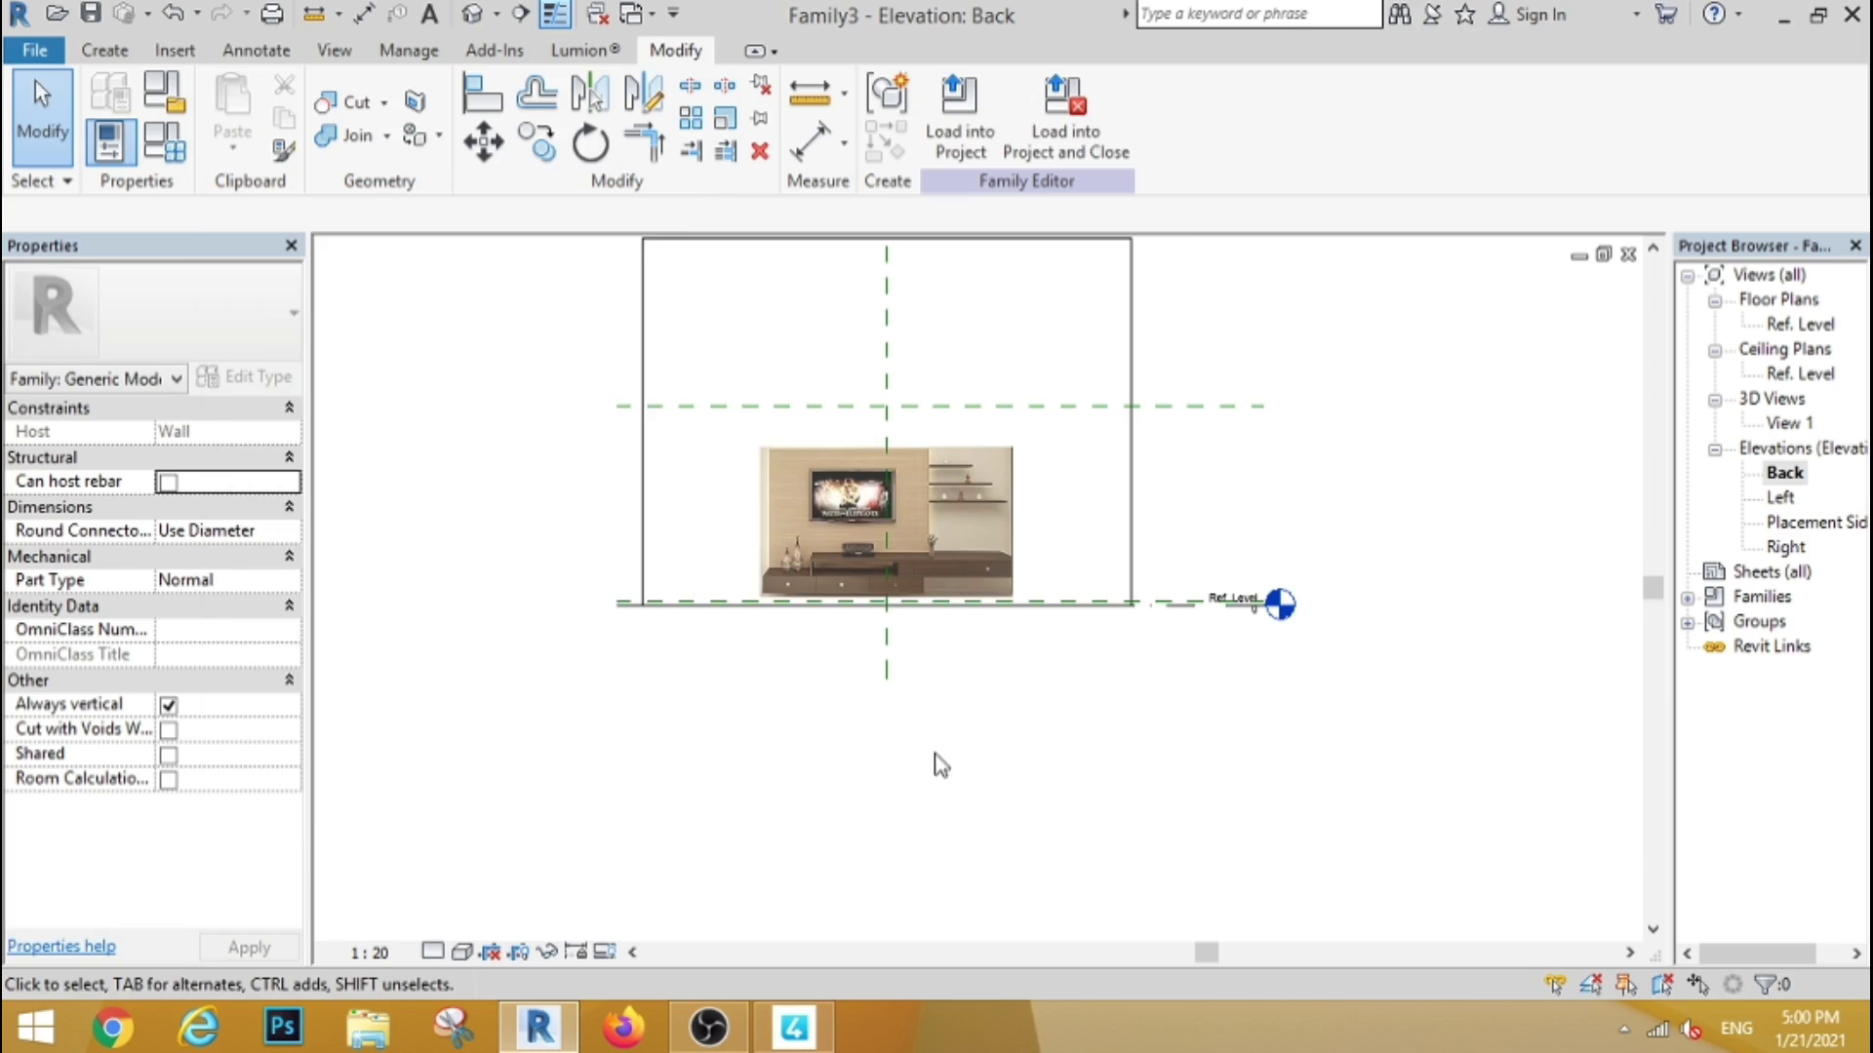
{"action": "scroll", "coordinate": [966, 627], "scroll_direction": "up", "scroll_amount": 2}
{"action": "scroll", "coordinate": [966, 627], "scroll_direction": "up", "scroll_amount": 2}
{"action": "scroll", "coordinate": [966, 627], "scroll_direction": "down", "scroll_amount": 2}
{"action": "scroll", "coordinate": [987, 576], "scroll_direction": "up", "scroll_amount": 2}
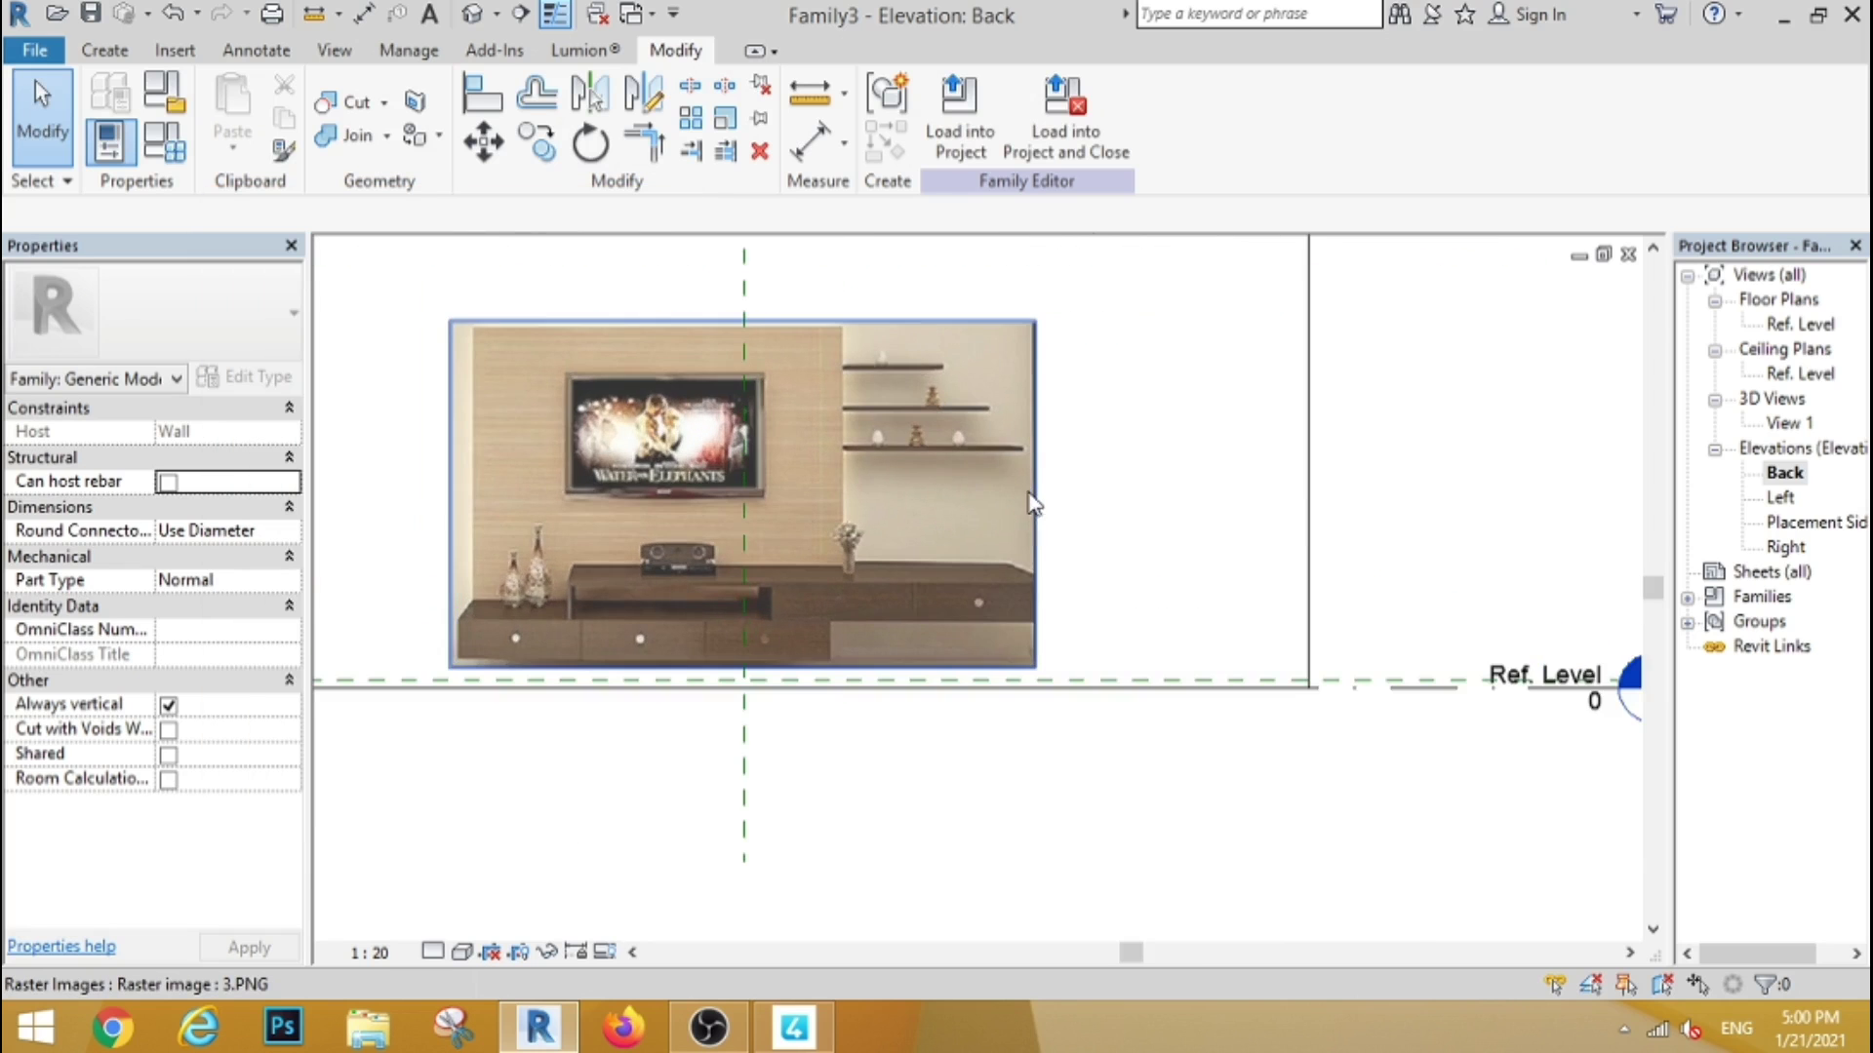
{"action": "scroll", "coordinate": [1018, 491], "scroll_direction": "down", "scroll_amount": 1}
{"action": "scroll", "coordinate": [1018, 492], "scroll_direction": "down", "scroll_amount": 1}
{"action": "left_click", "coordinate": [1104, 339]}
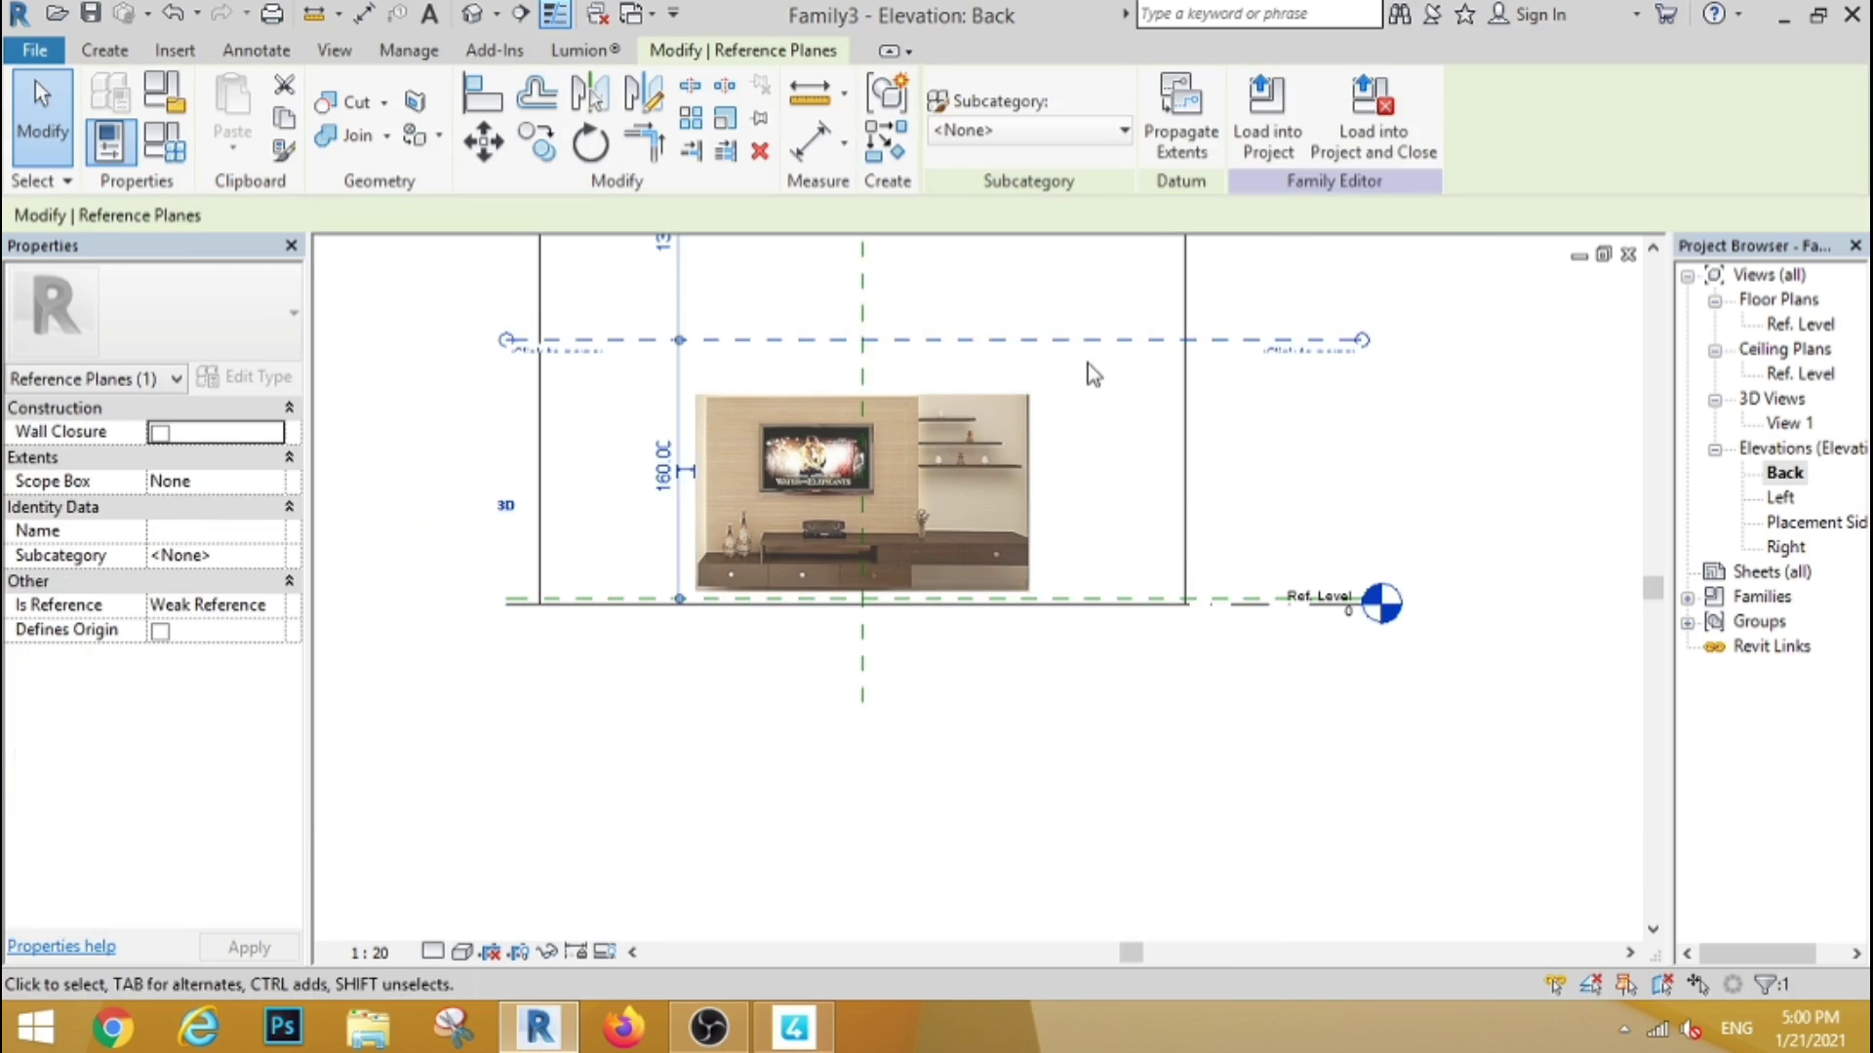
{"action": "scroll", "coordinate": [648, 494], "scroll_direction": "up", "scroll_amount": 1}
{"action": "scroll", "coordinate": [494, 451], "scroll_direction": "down", "scroll_amount": 1}
{"action": "scroll", "coordinate": [859, 439], "scroll_direction": "up", "scroll_amount": 1}
{"action": "scroll", "coordinate": [570, 401], "scroll_direction": "down", "scroll_amount": 1}
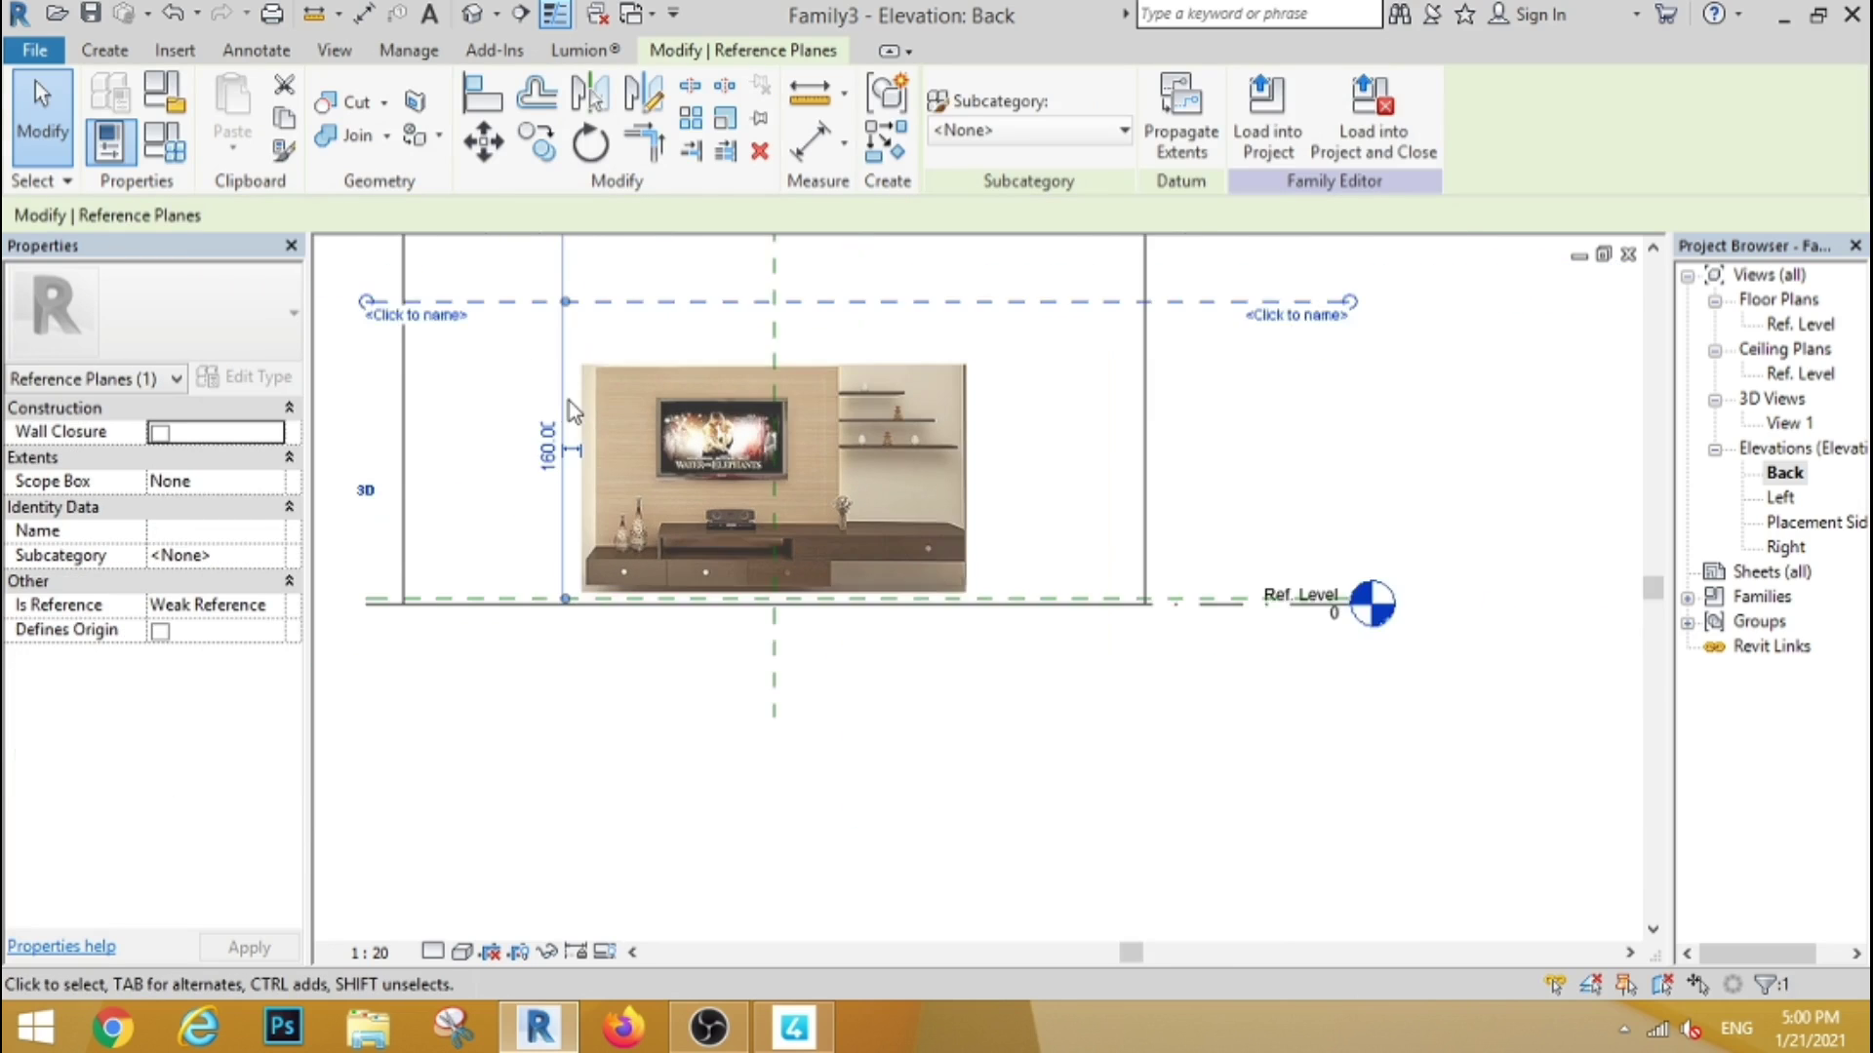
{"action": "scroll", "coordinate": [683, 419], "scroll_direction": "up", "scroll_amount": 1}
{"action": "left_click", "coordinate": [1123, 452]}
Scale the TV photo from its bottom midpoint so its top meets the 160 plane
{"action": "left_click", "coordinate": [887, 416]}
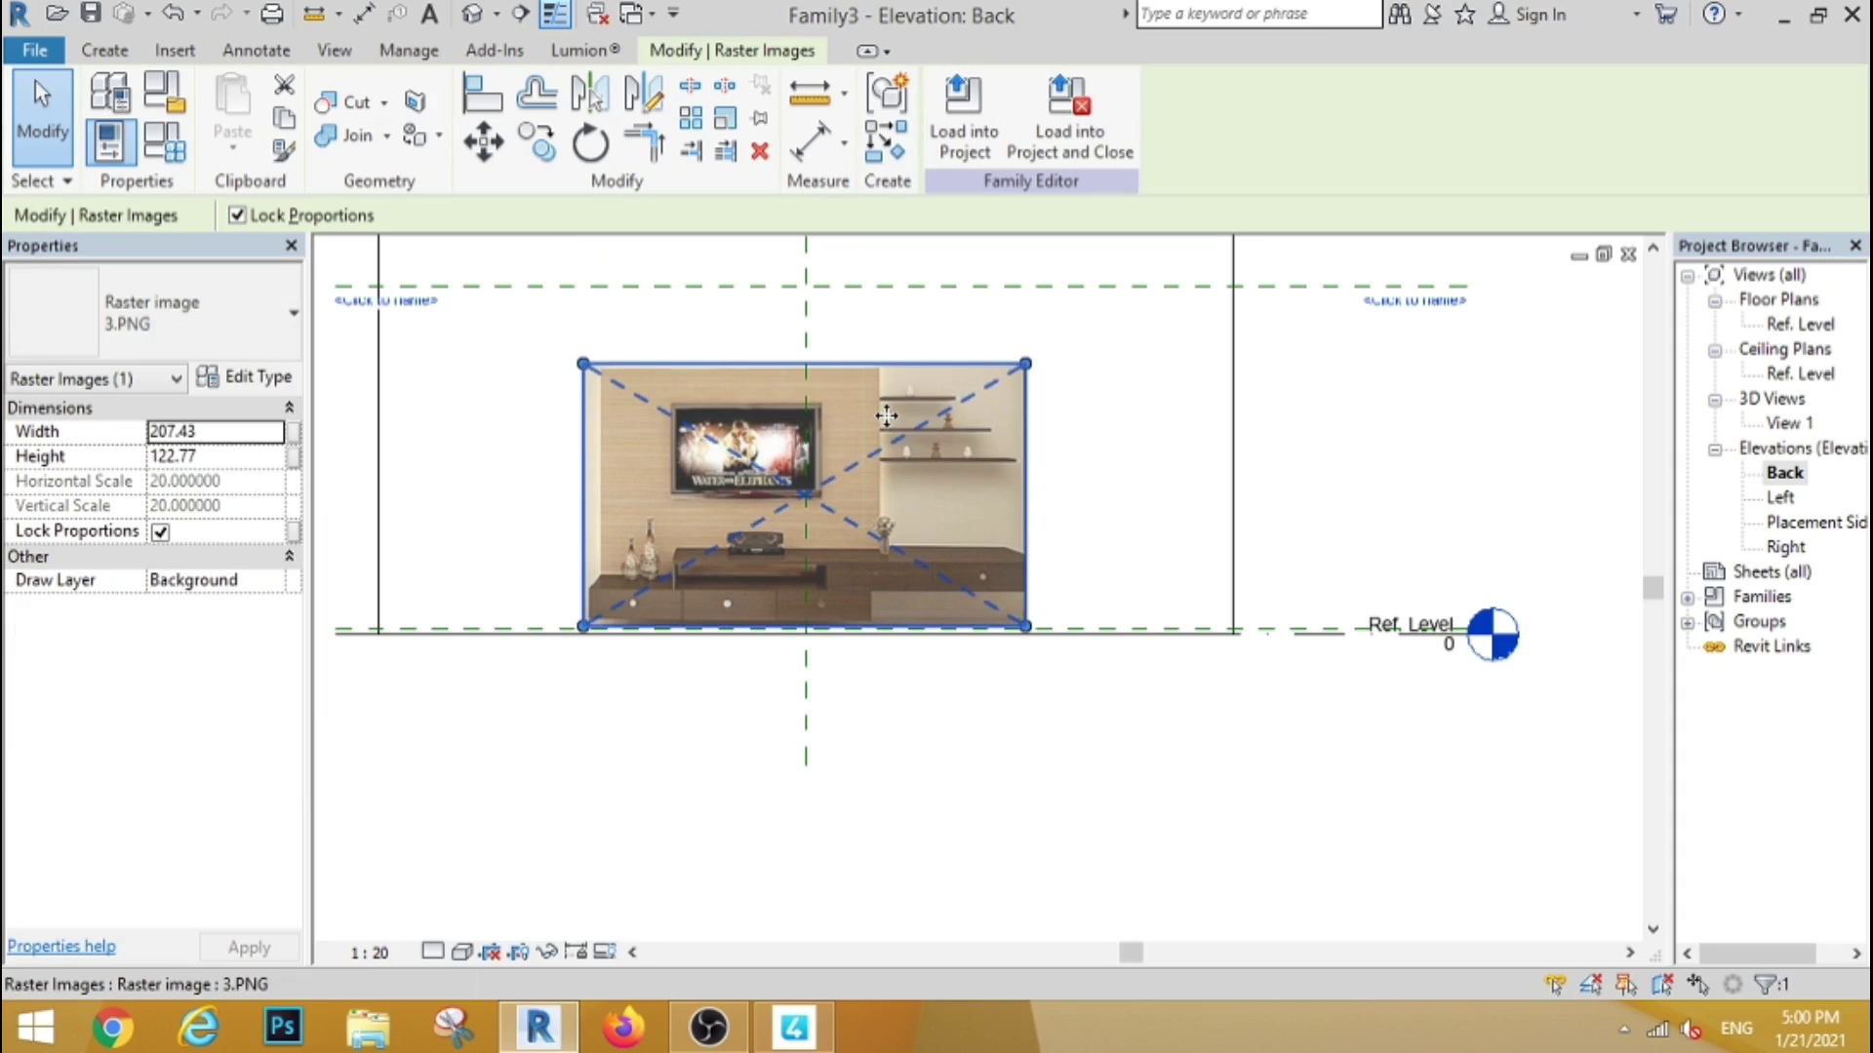
{"action": "left_click", "coordinate": [739, 130]}
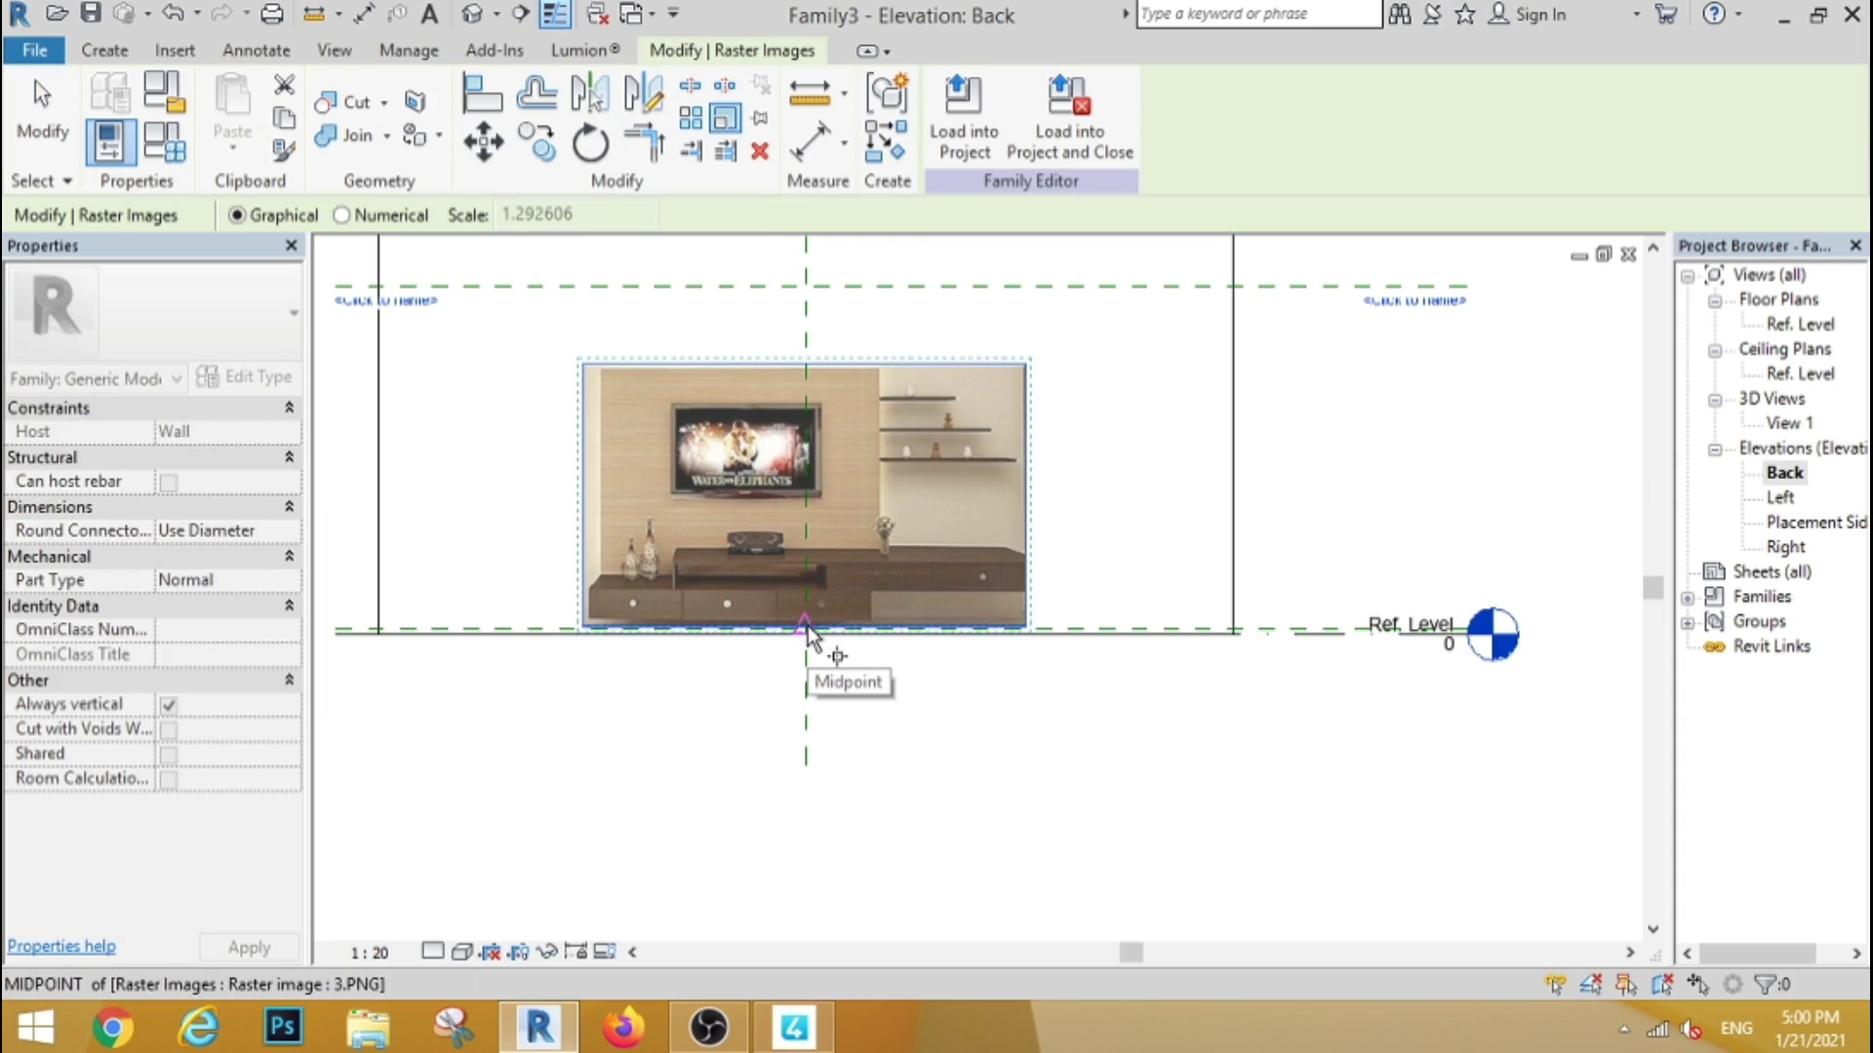
{"action": "left_click", "coordinate": [807, 626]}
{"action": "left_click", "coordinate": [805, 365]}
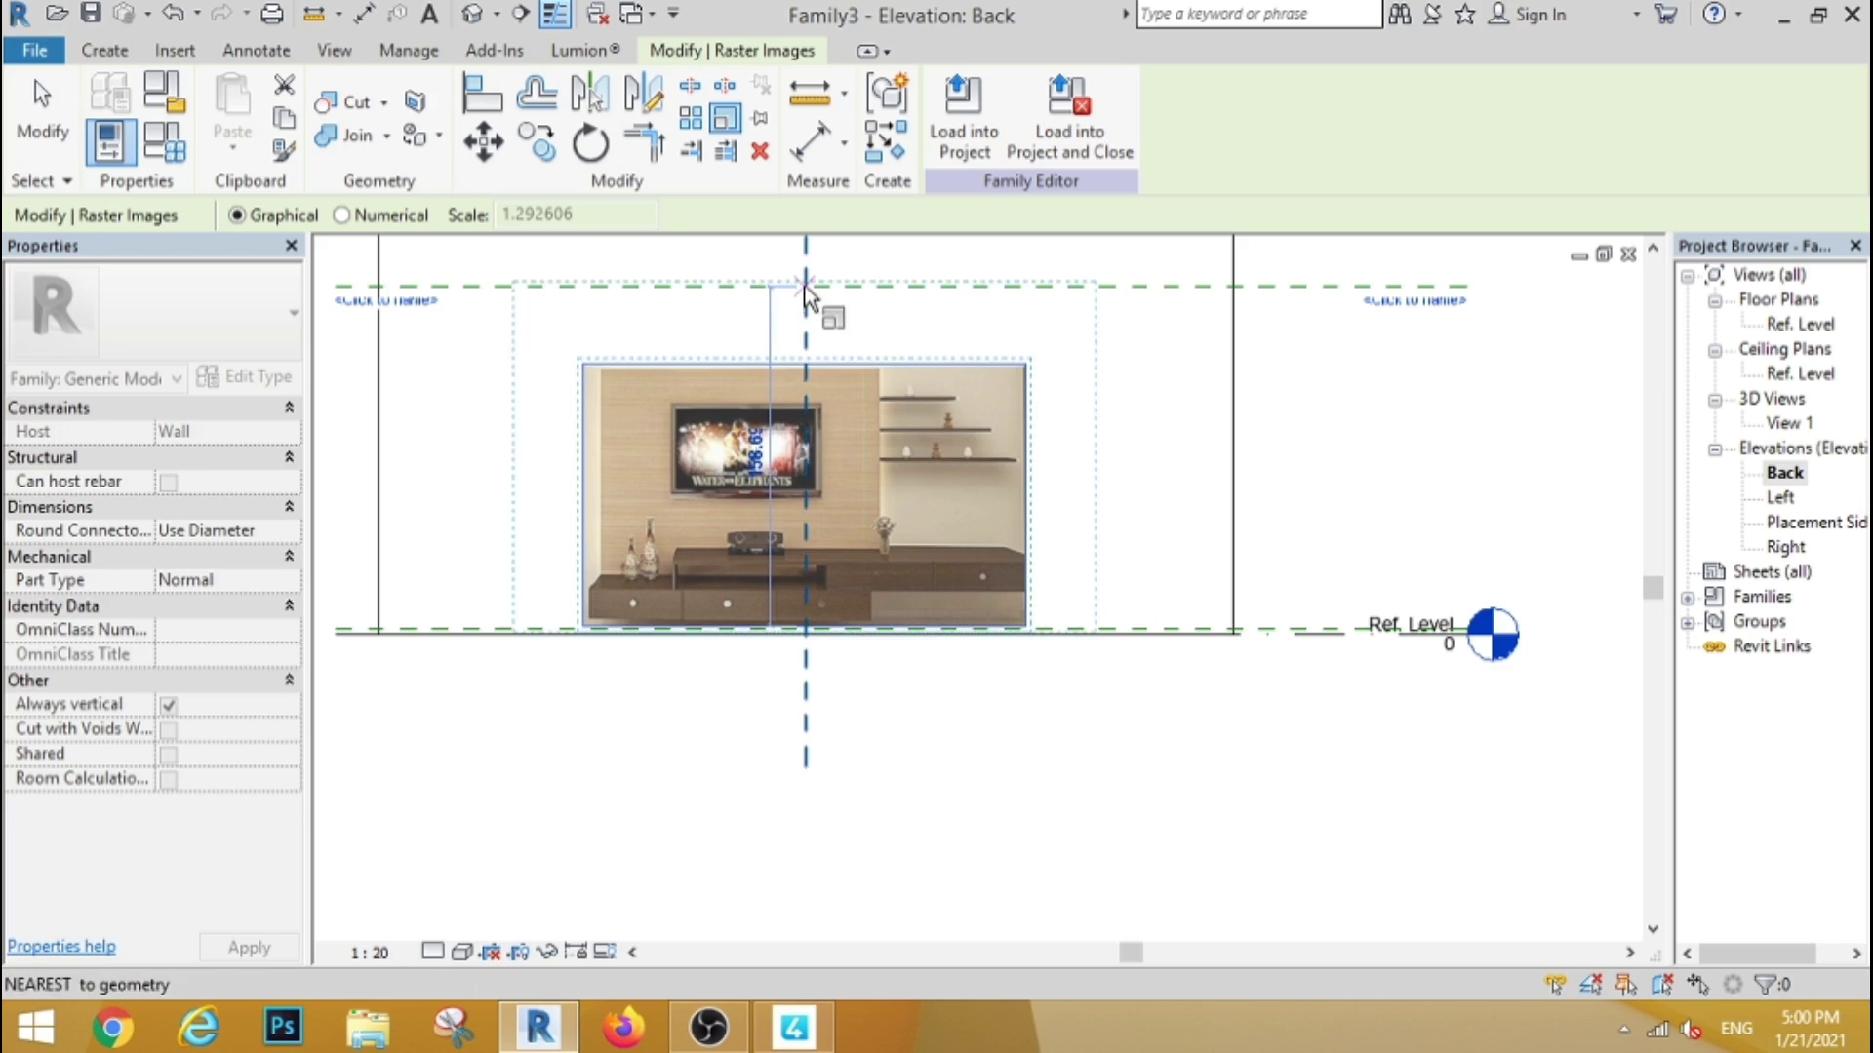
{"action": "left_click", "coordinate": [805, 288]}
{"action": "key", "text": "Escape"}
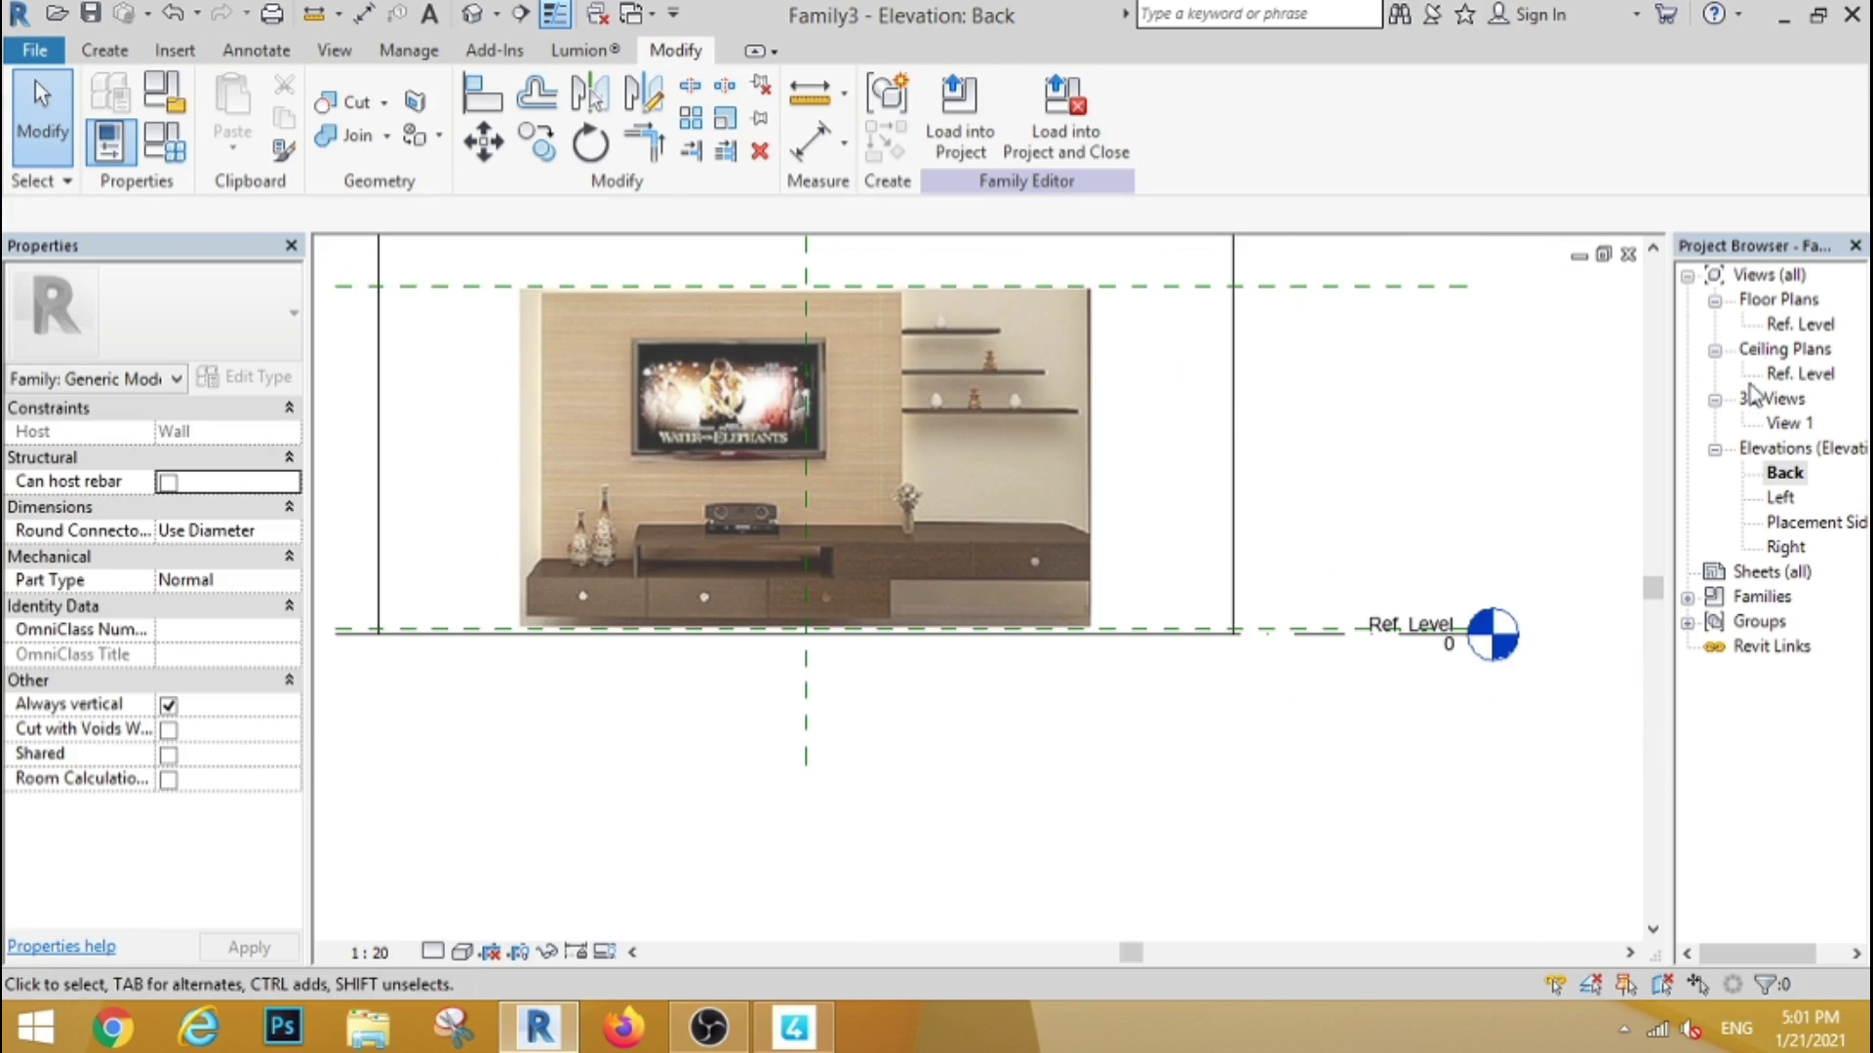
In the Ref. Level plan, pick the wall to add a reference plane offset 16 below it
{"action": "double_click", "coordinate": [1795, 325]}
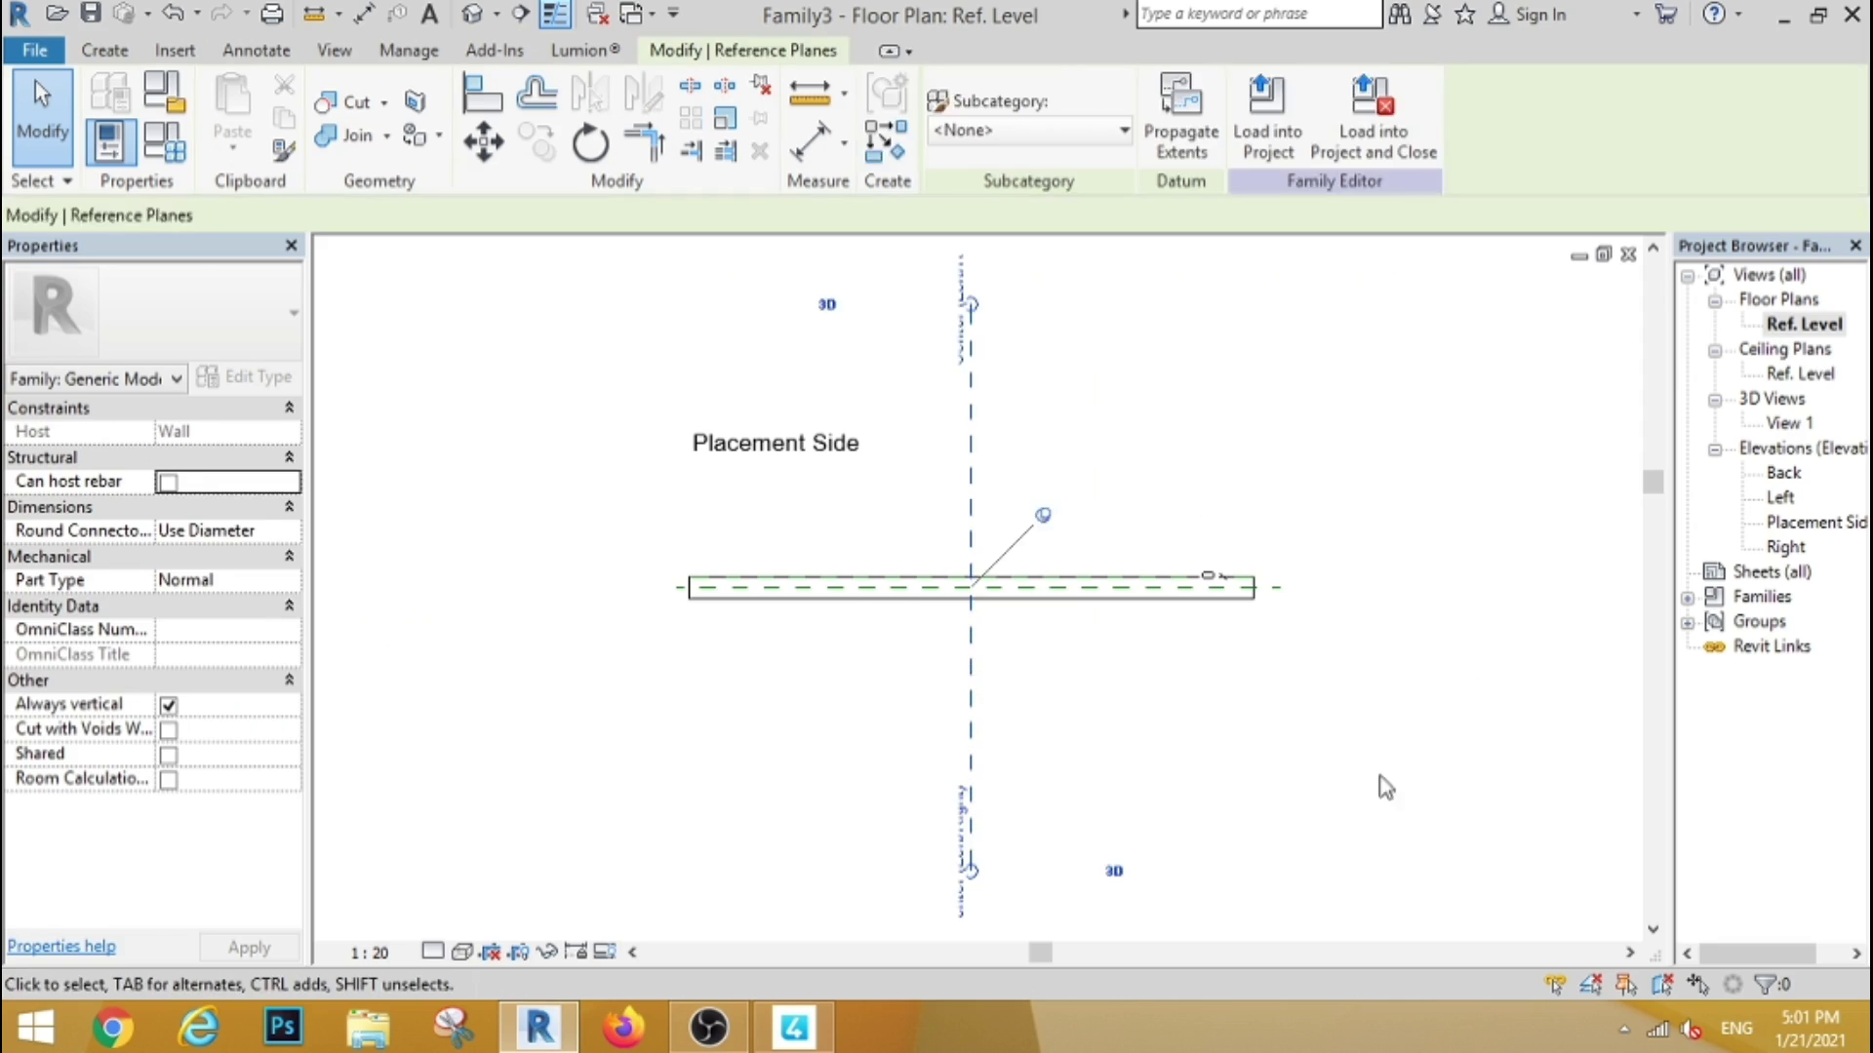
{"action": "scroll", "coordinate": [1215, 761], "scroll_direction": "up", "scroll_amount": 2}
{"action": "left_click", "coordinate": [105, 50]}
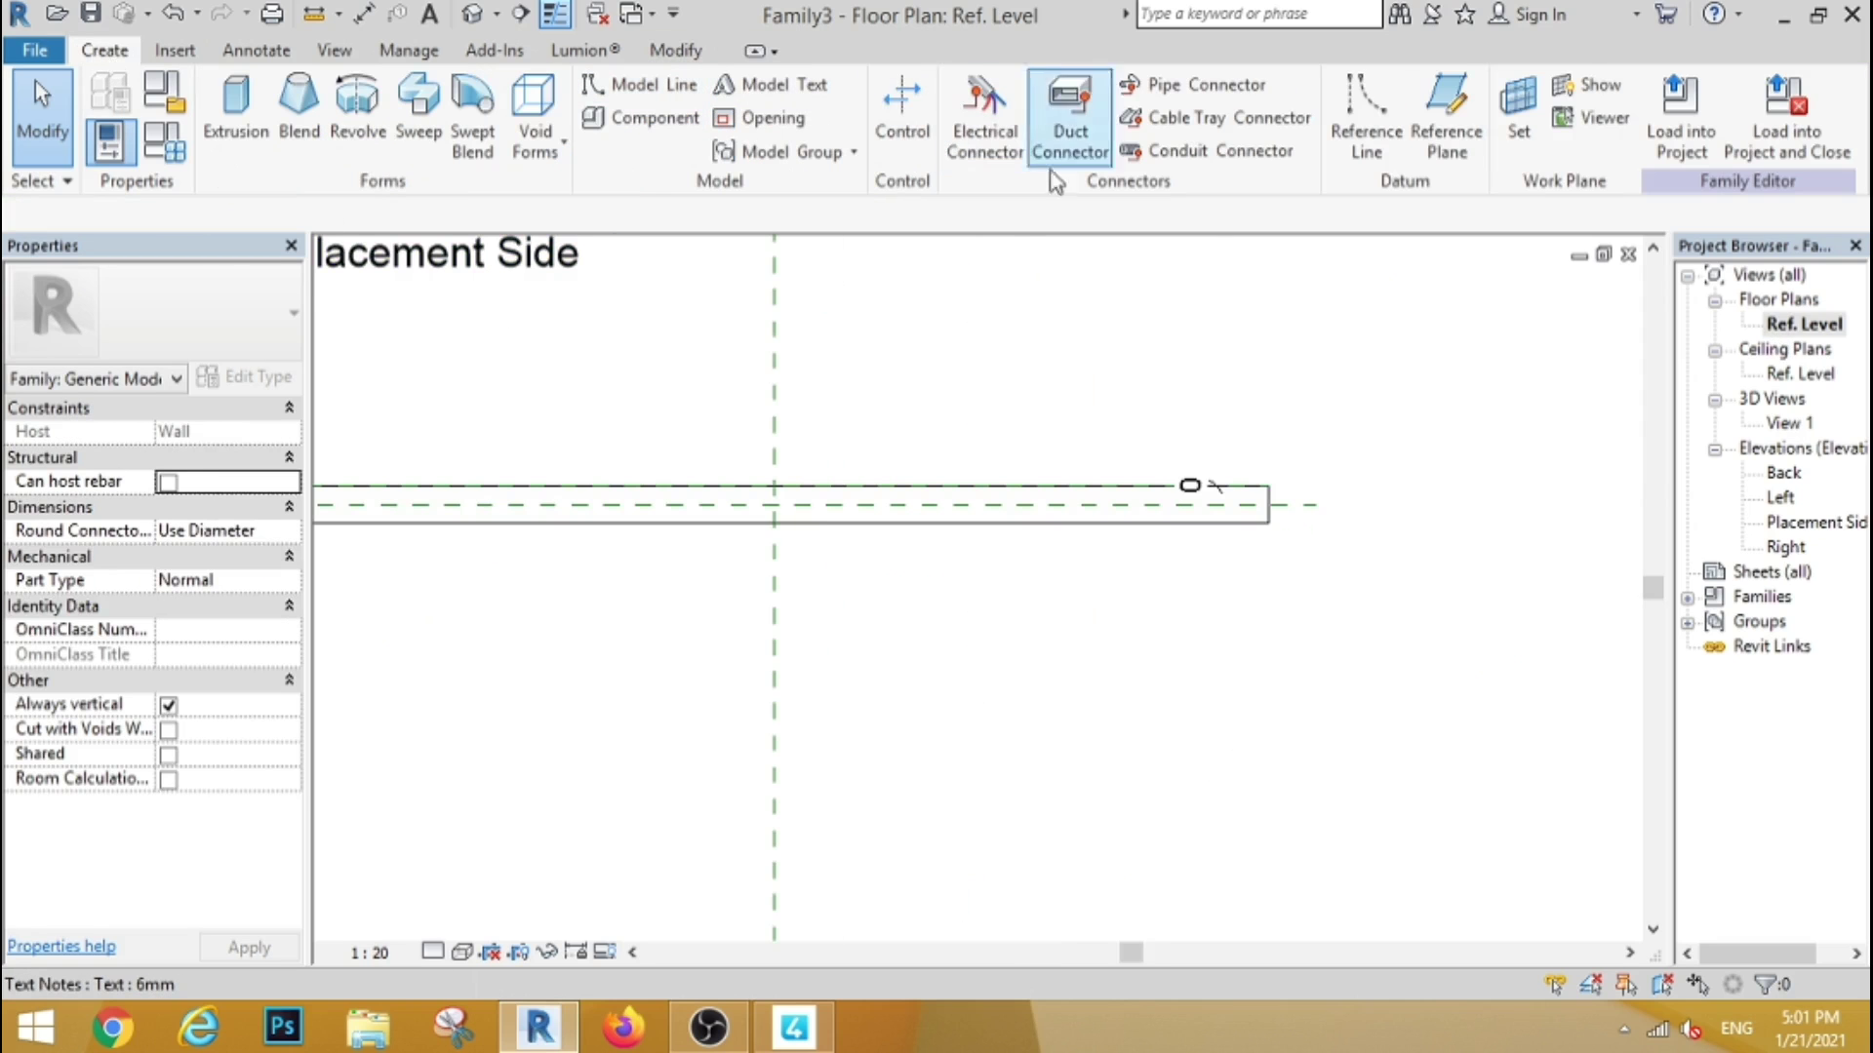
{"action": "left_click", "coordinate": [1409, 161]}
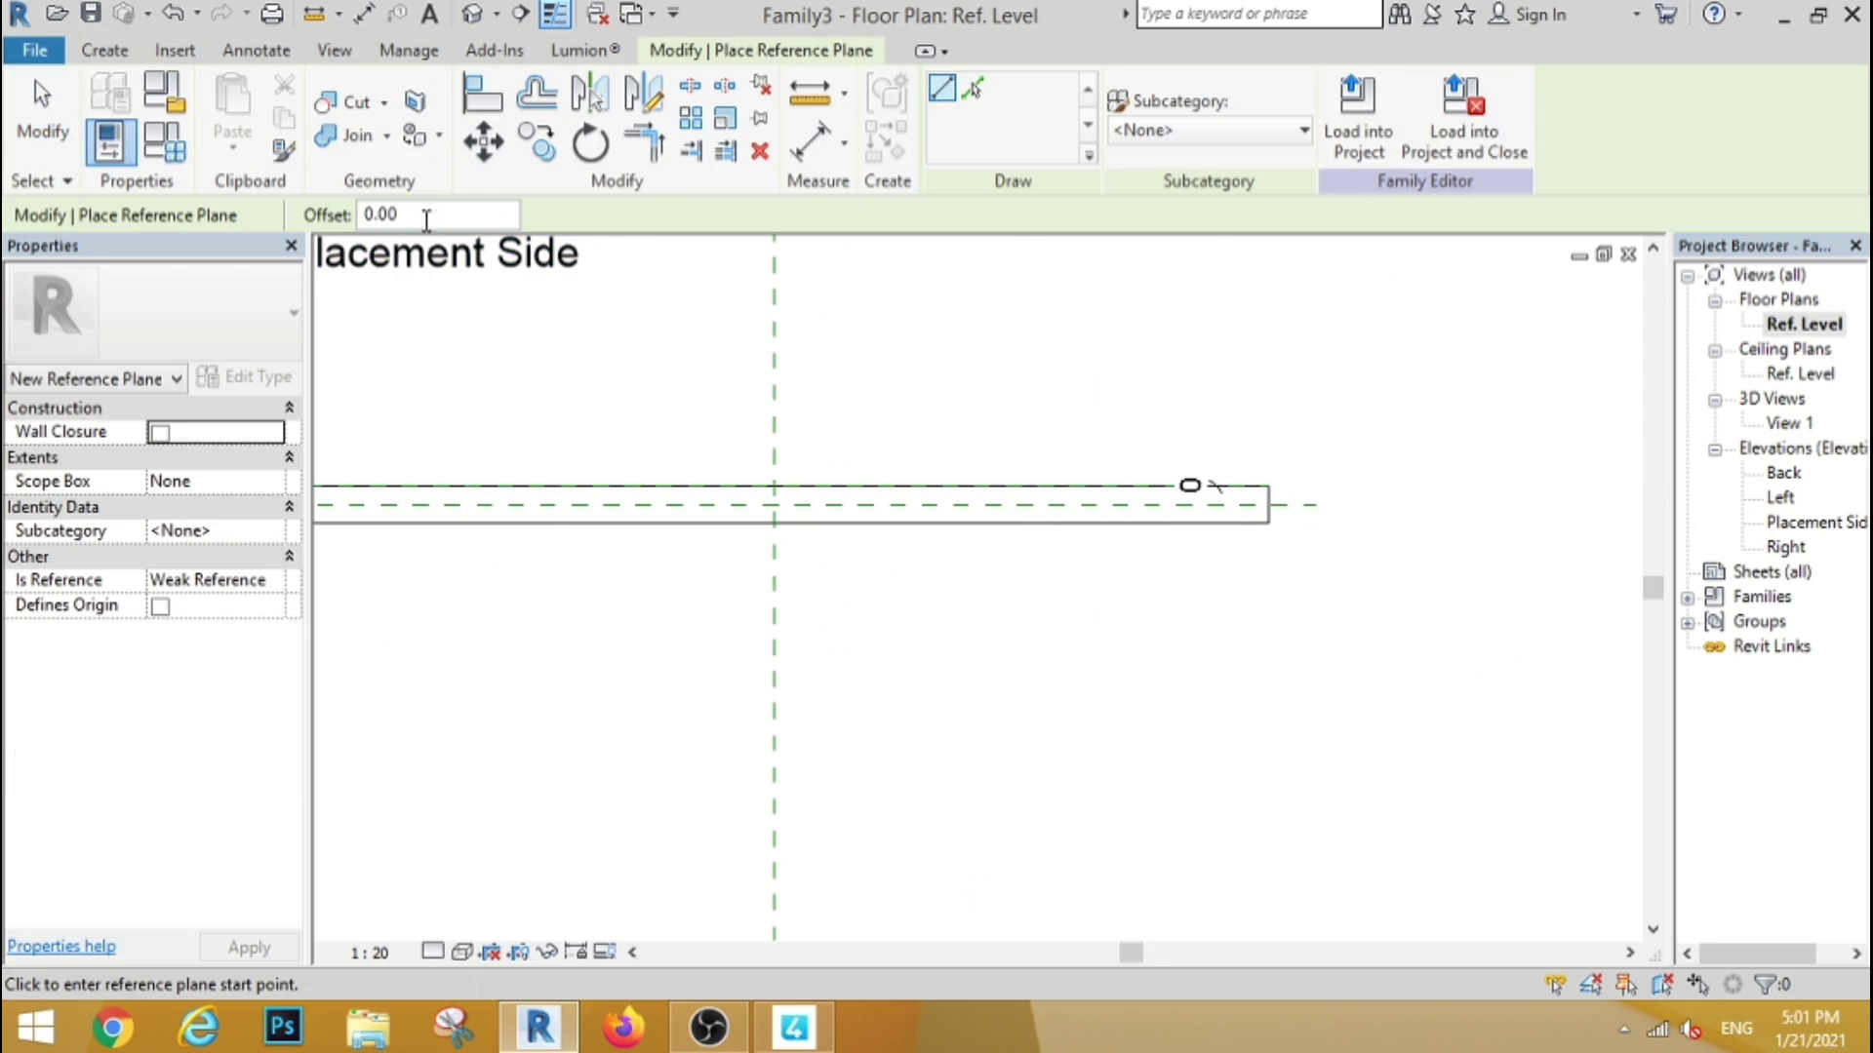
{"action": "type", "text": "6"}
{"action": "left_click", "coordinate": [980, 90]}
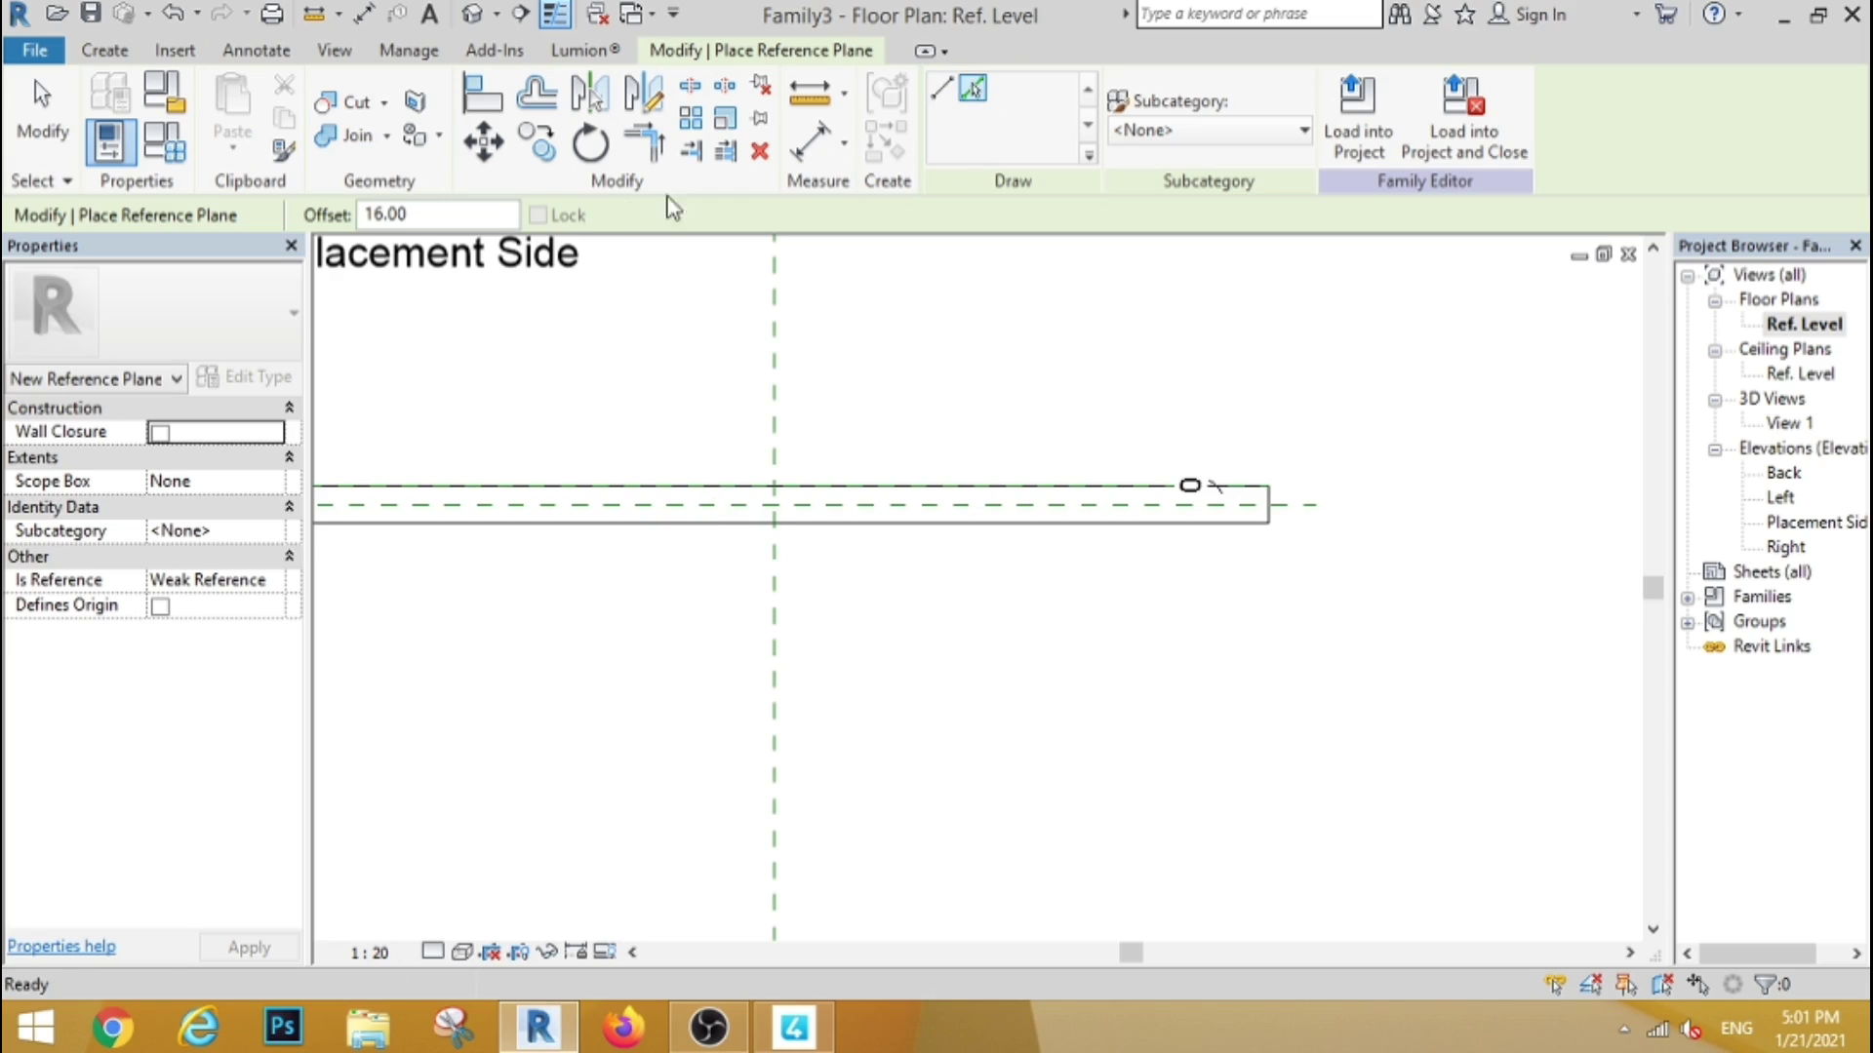
{"action": "left_click", "coordinate": [533, 509]}
{"action": "left_click_drag", "start_coordinate": [430, 213], "coordinate": [349, 213]}
{"action": "type", "text": "2"}
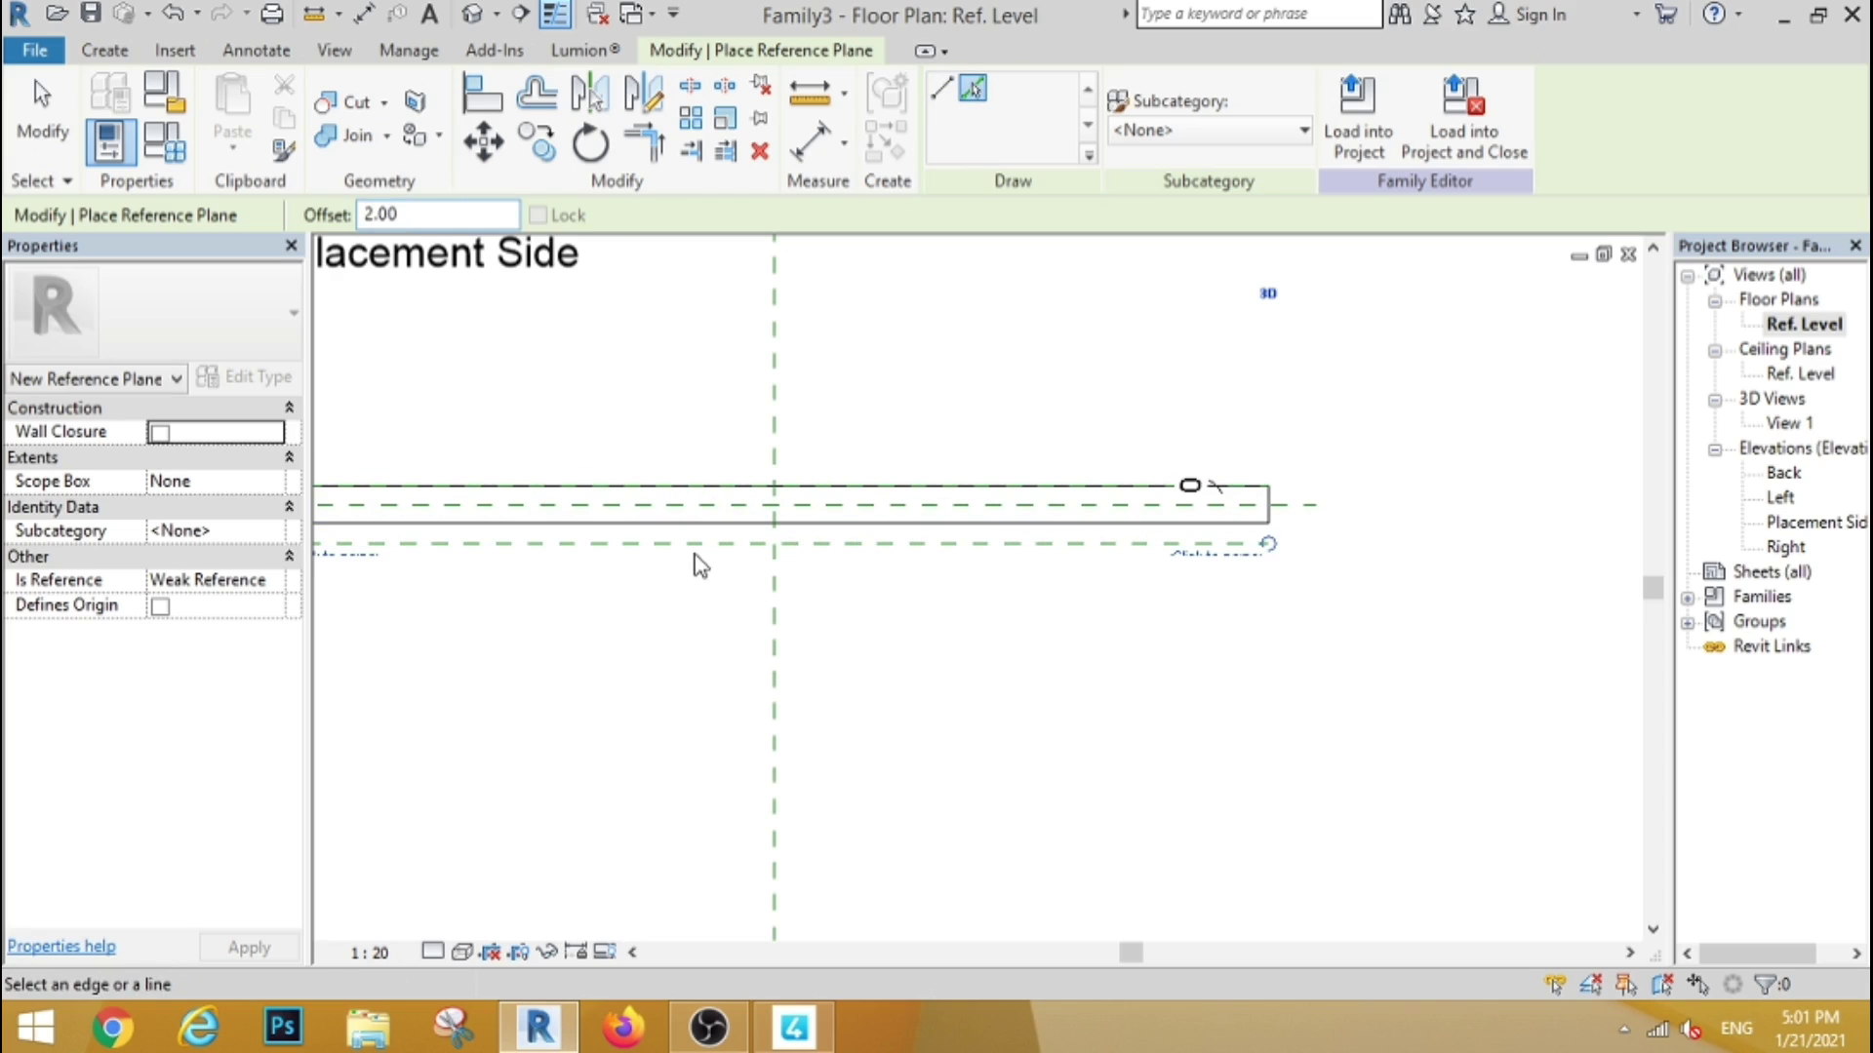
Add further parallel reference planes 10 apart below, then reopen the Back elevation
{"action": "left_click", "coordinate": [698, 554]}
{"action": "type", "text": "1"}
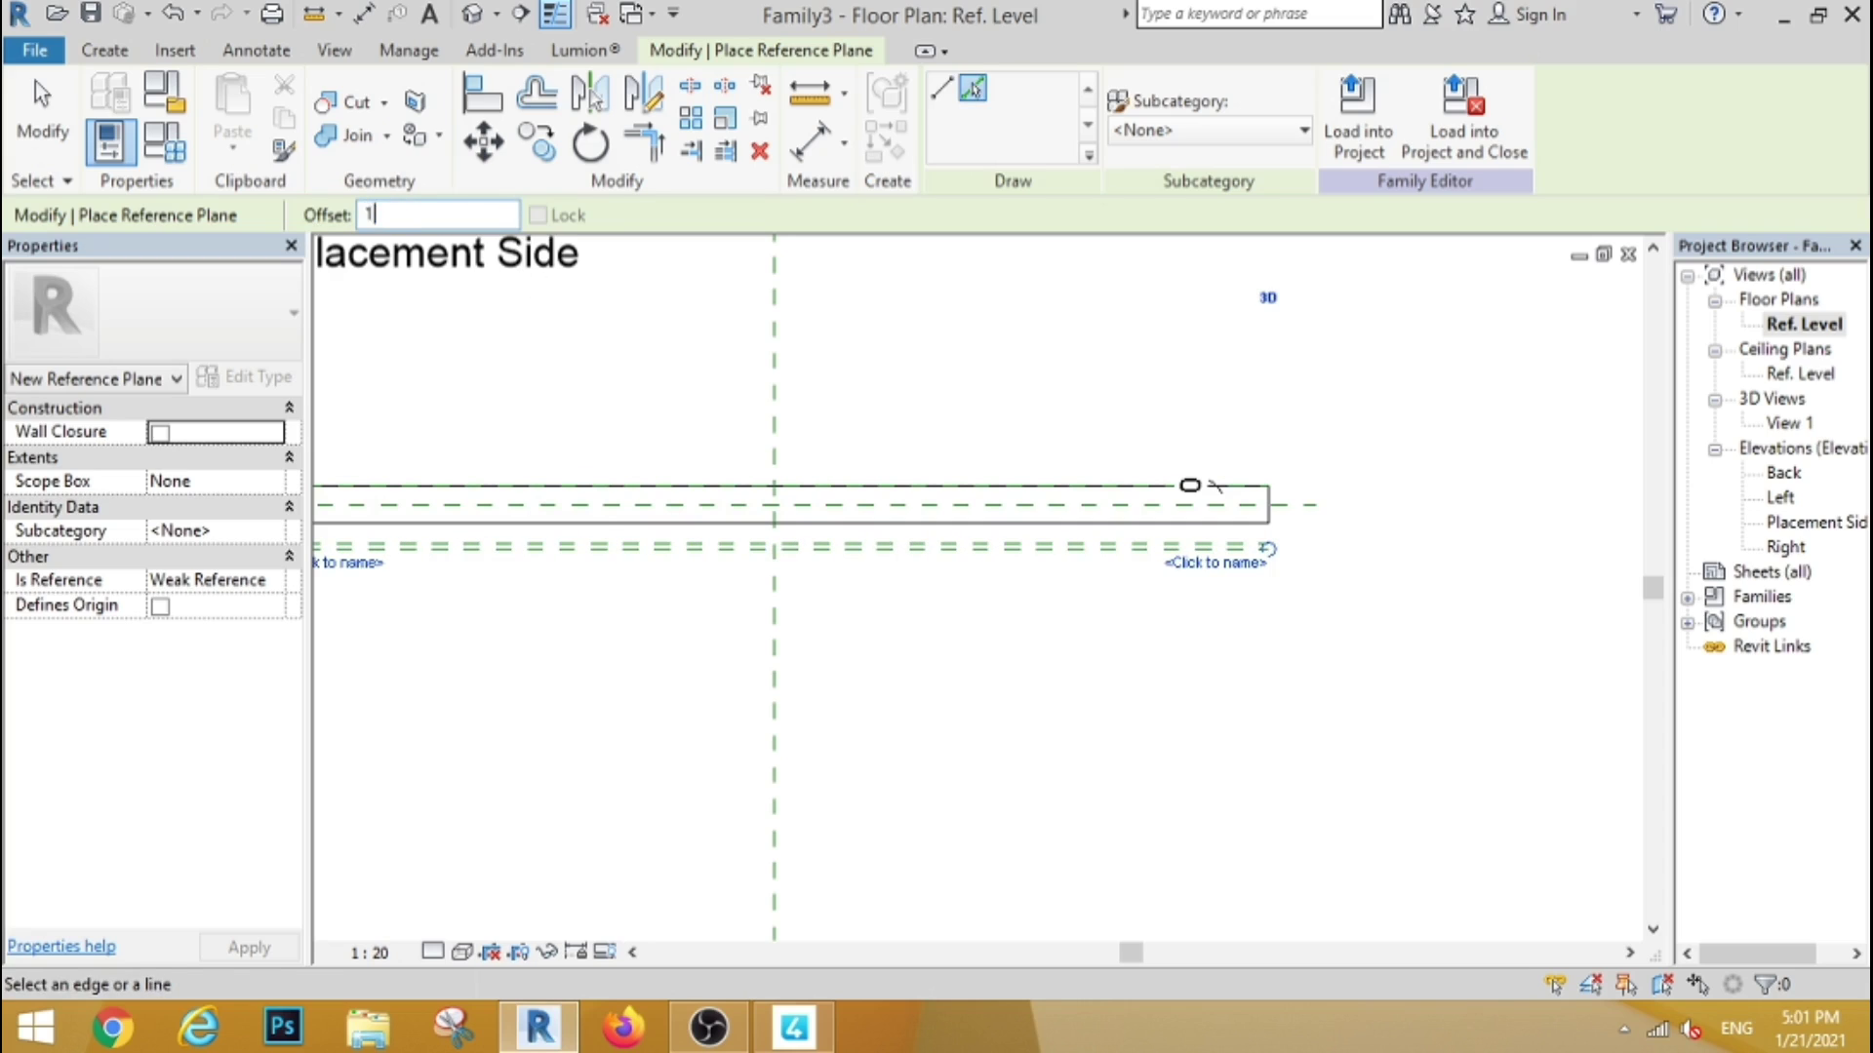
{"action": "type", "text": "0.00"}
{"action": "left_click", "coordinate": [658, 552]}
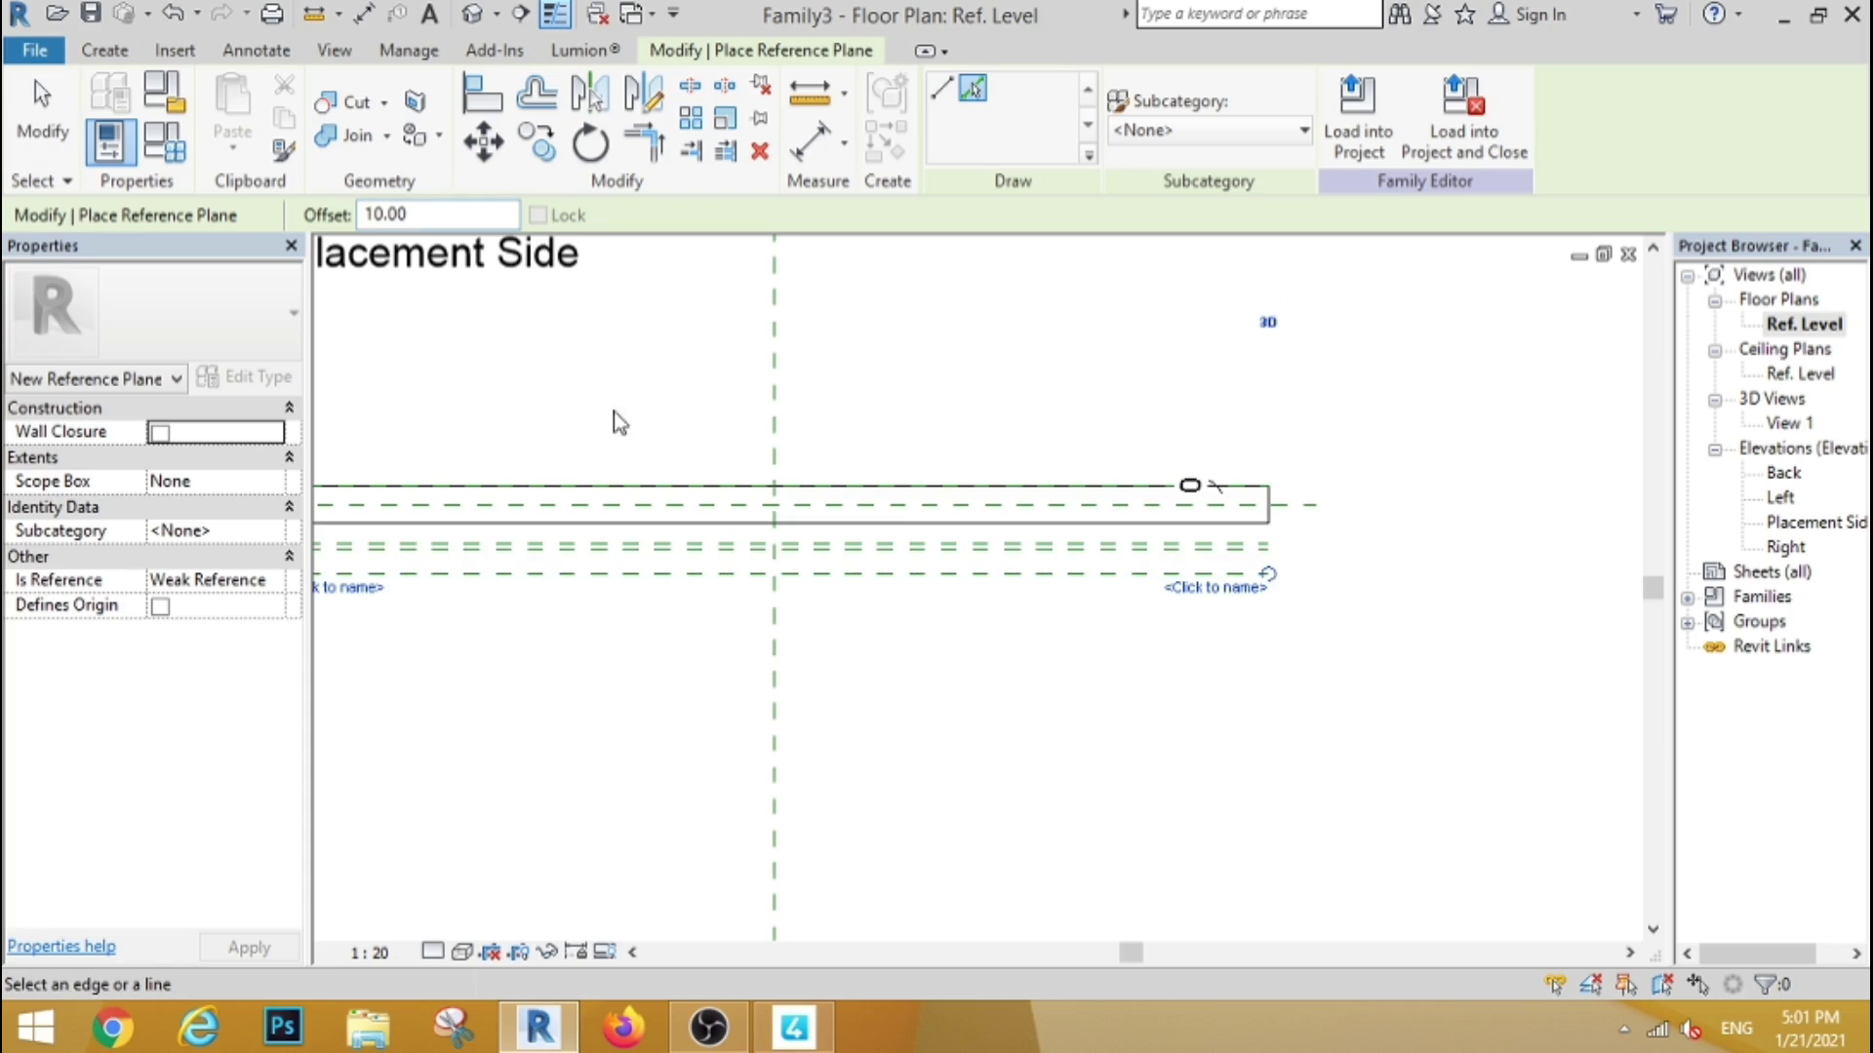
{"action": "left_click", "coordinate": [634, 576]}
{"action": "left_click", "coordinate": [29, 132]}
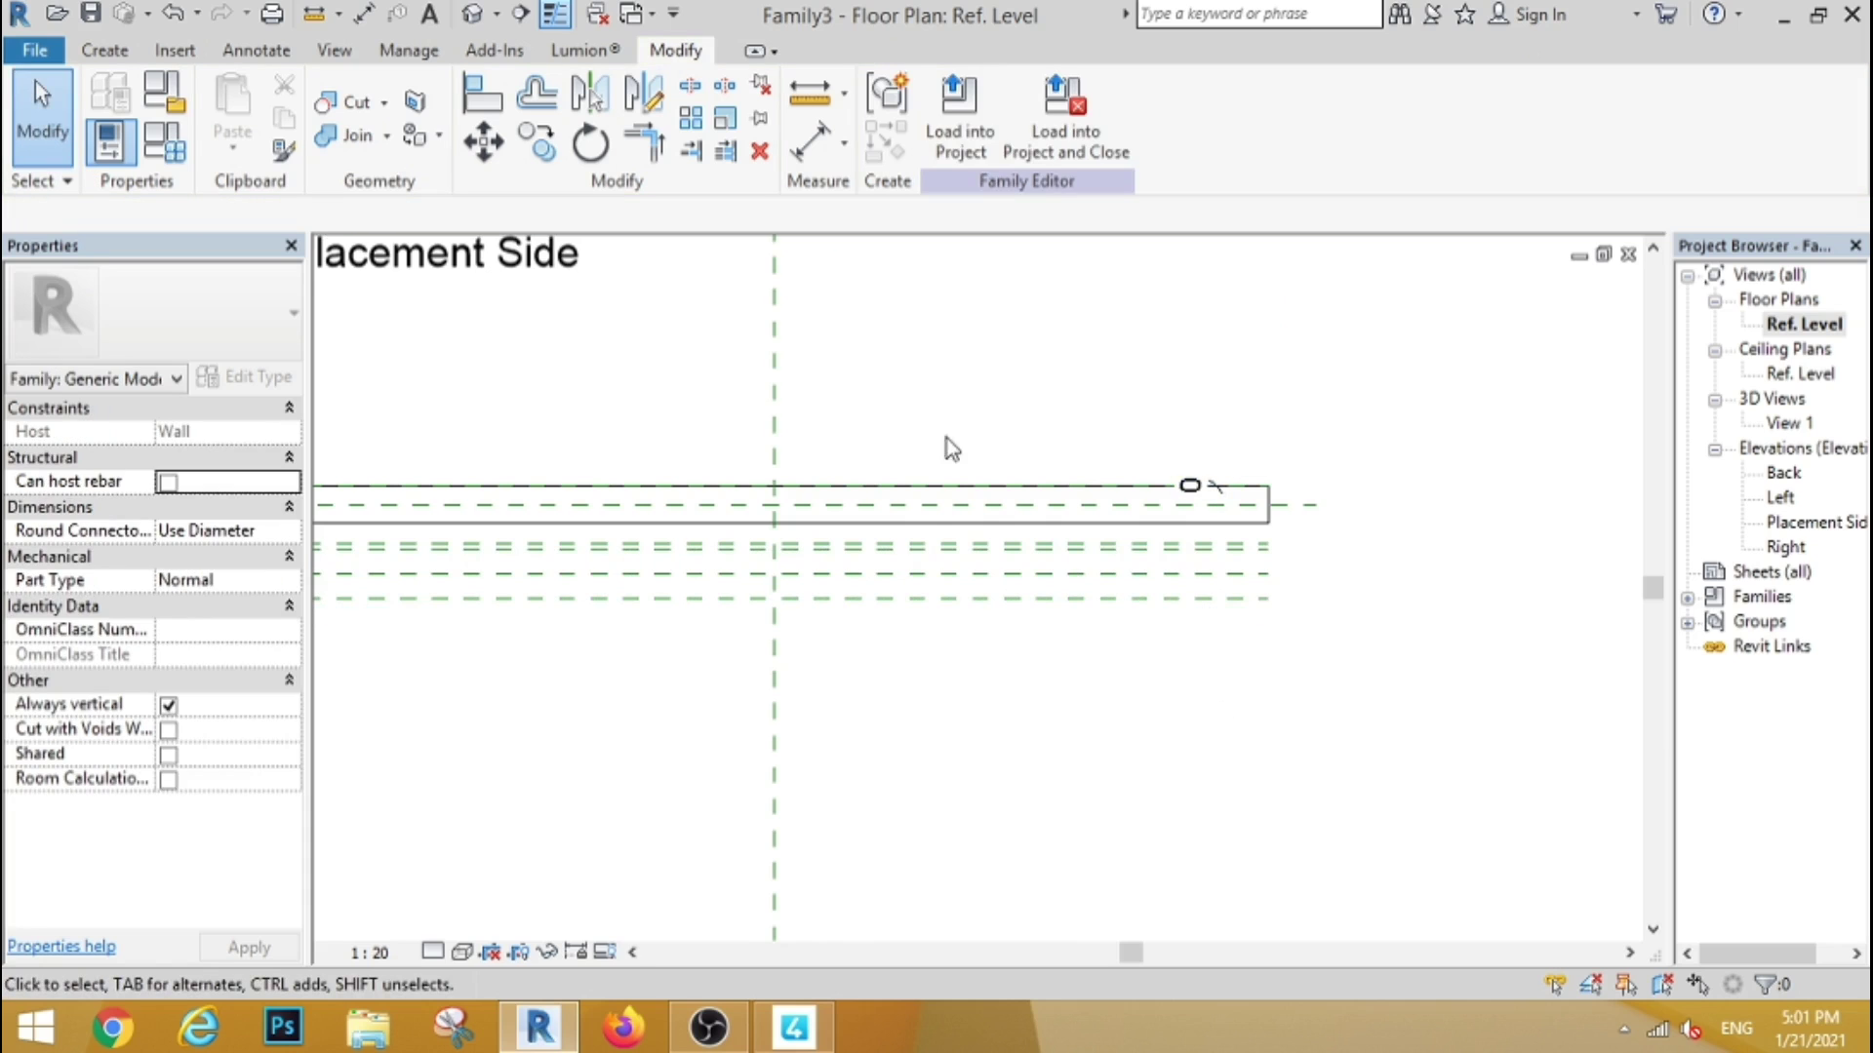
{"action": "scroll", "coordinate": [1034, 603], "scroll_direction": "down", "scroll_amount": 2}
{"action": "double_click", "coordinate": [1783, 474]}
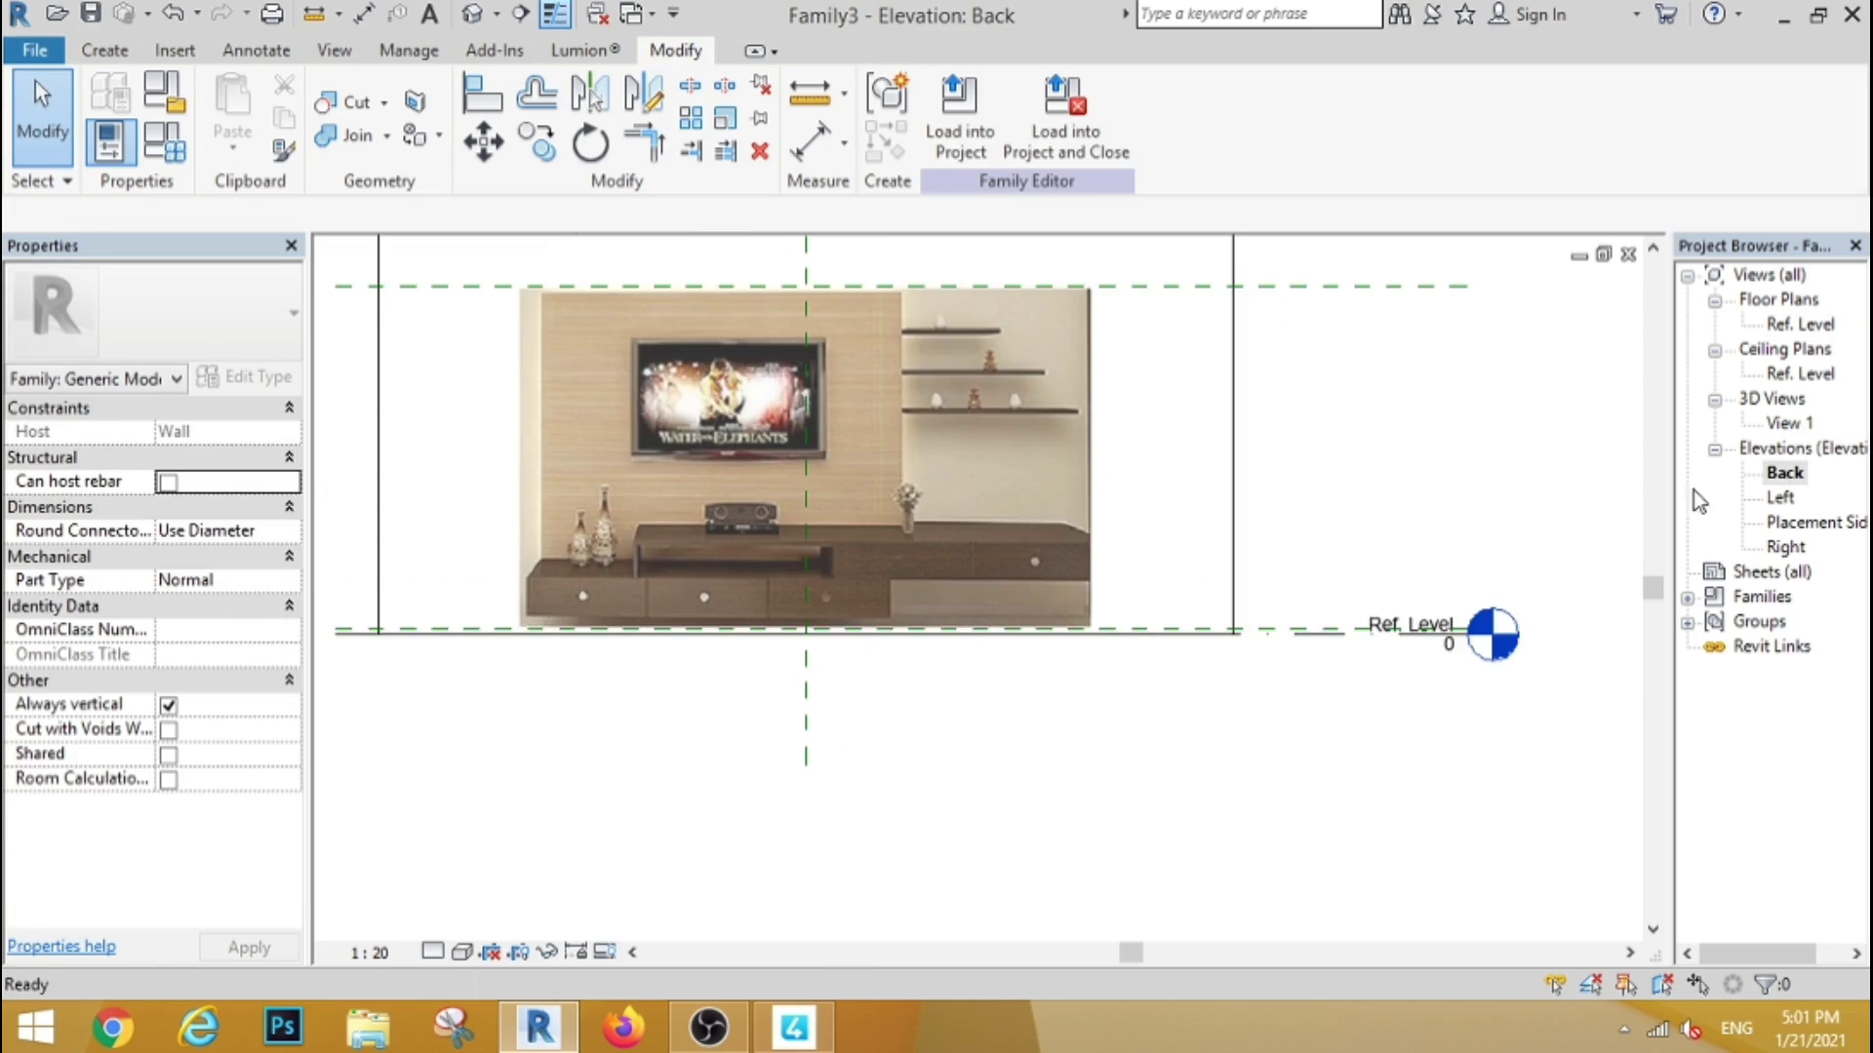
Draw vertical reference planes along the TV photo's left and right edges
{"action": "scroll", "coordinate": [1026, 429], "scroll_direction": "down", "scroll_amount": 1}
{"action": "scroll", "coordinate": [1026, 430], "scroll_direction": "up", "scroll_amount": 1}
{"action": "left_click", "coordinate": [104, 50]}
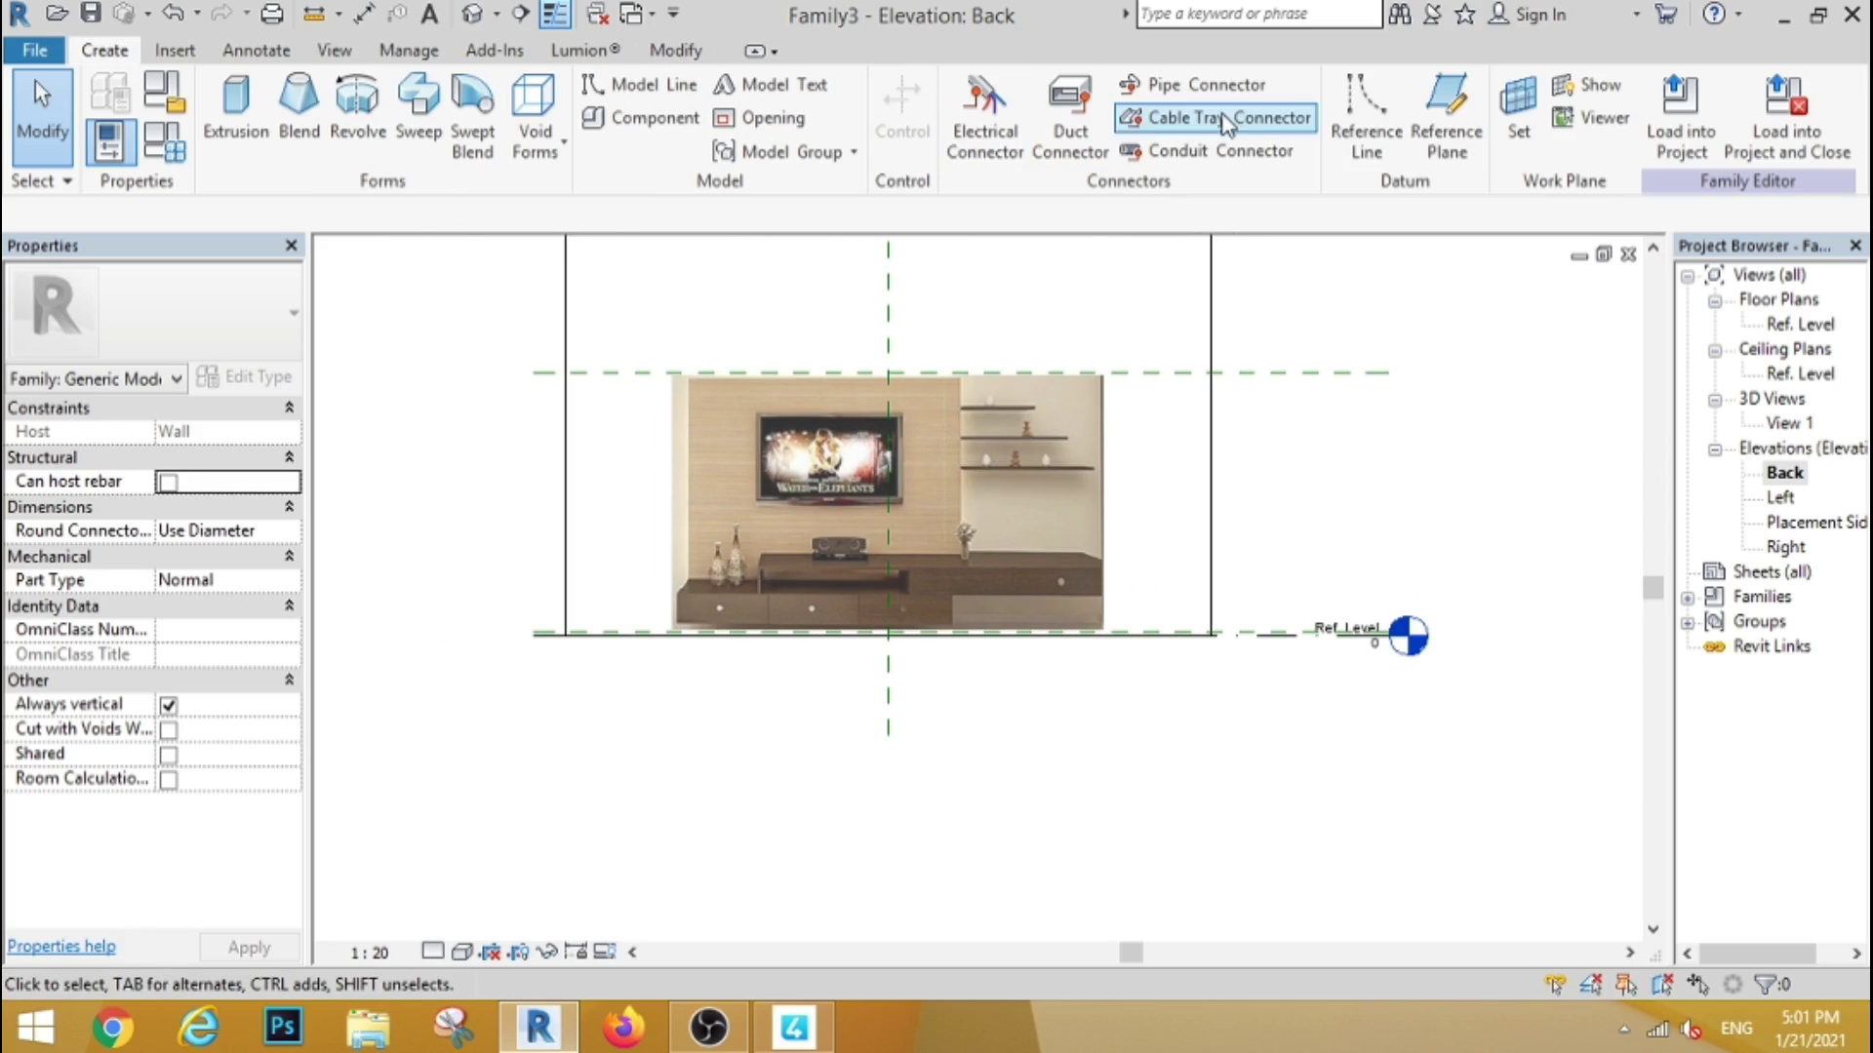
{"action": "left_click", "coordinate": [1443, 97]}
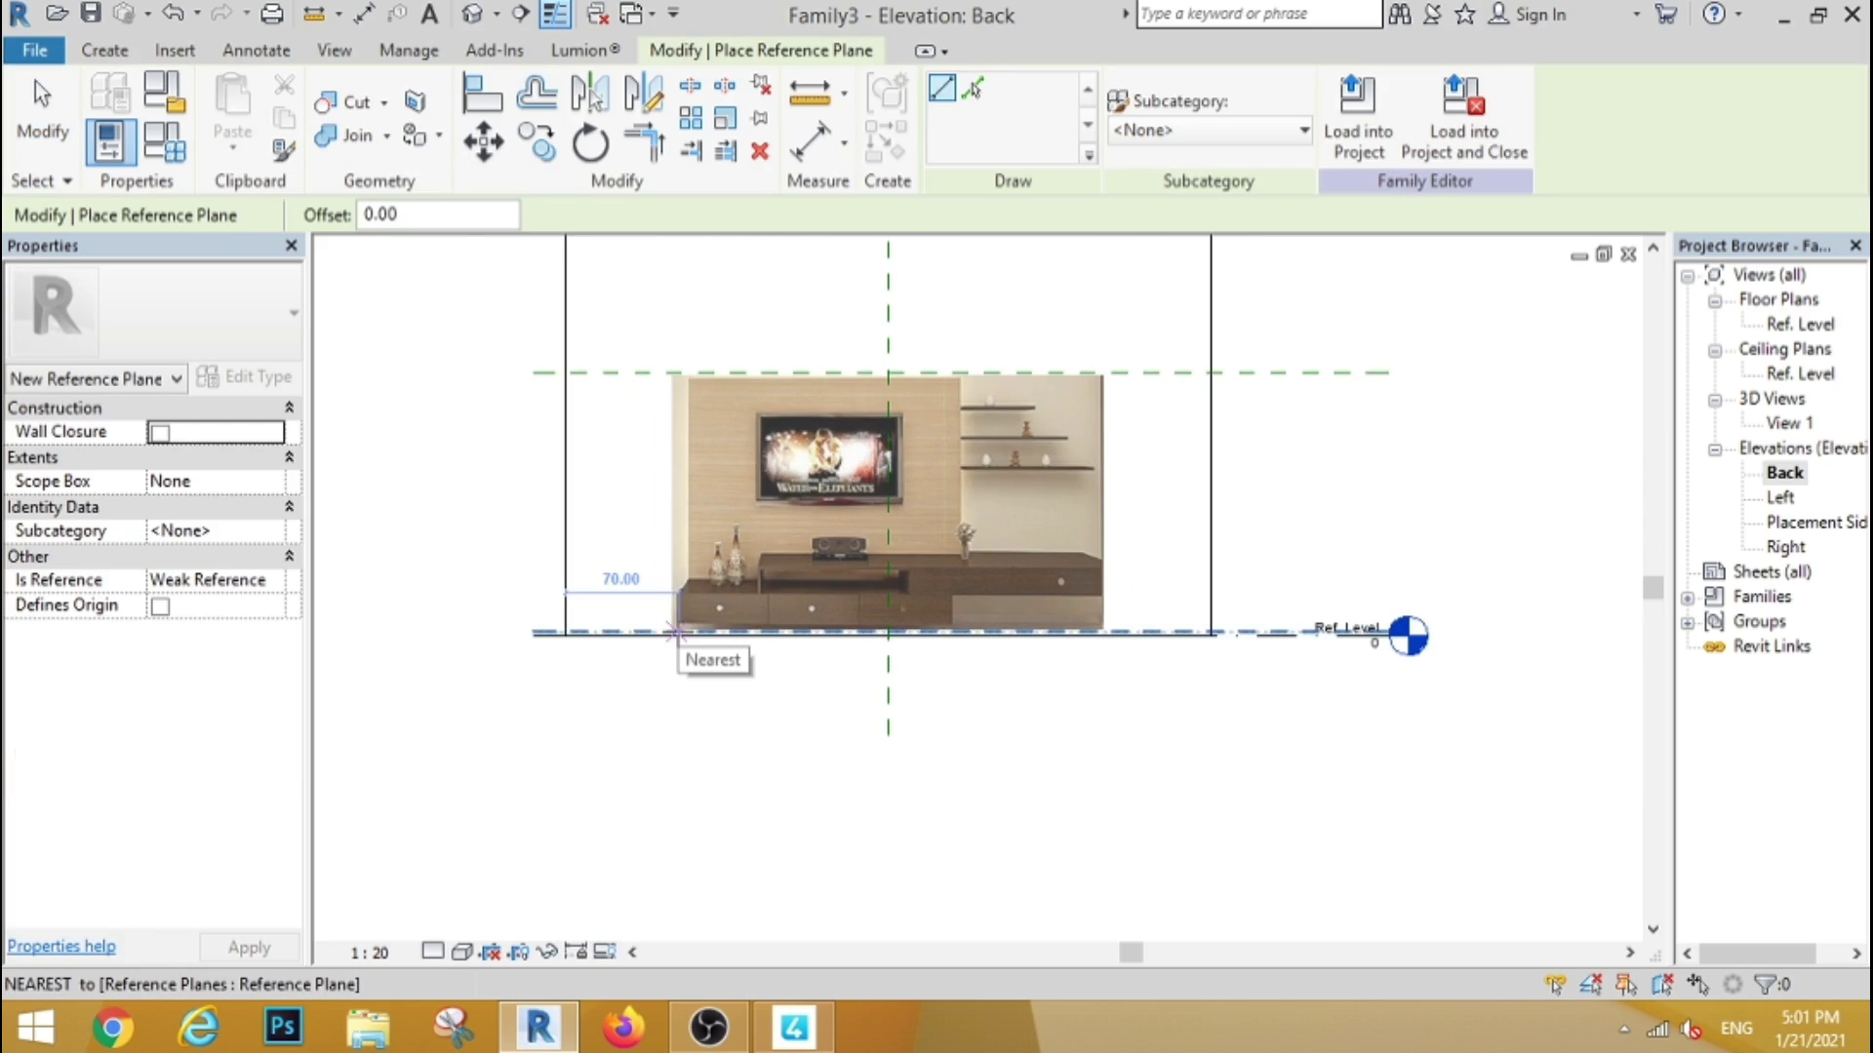
{"action": "left_click", "coordinate": [678, 632]}
{"action": "left_click", "coordinate": [680, 286]}
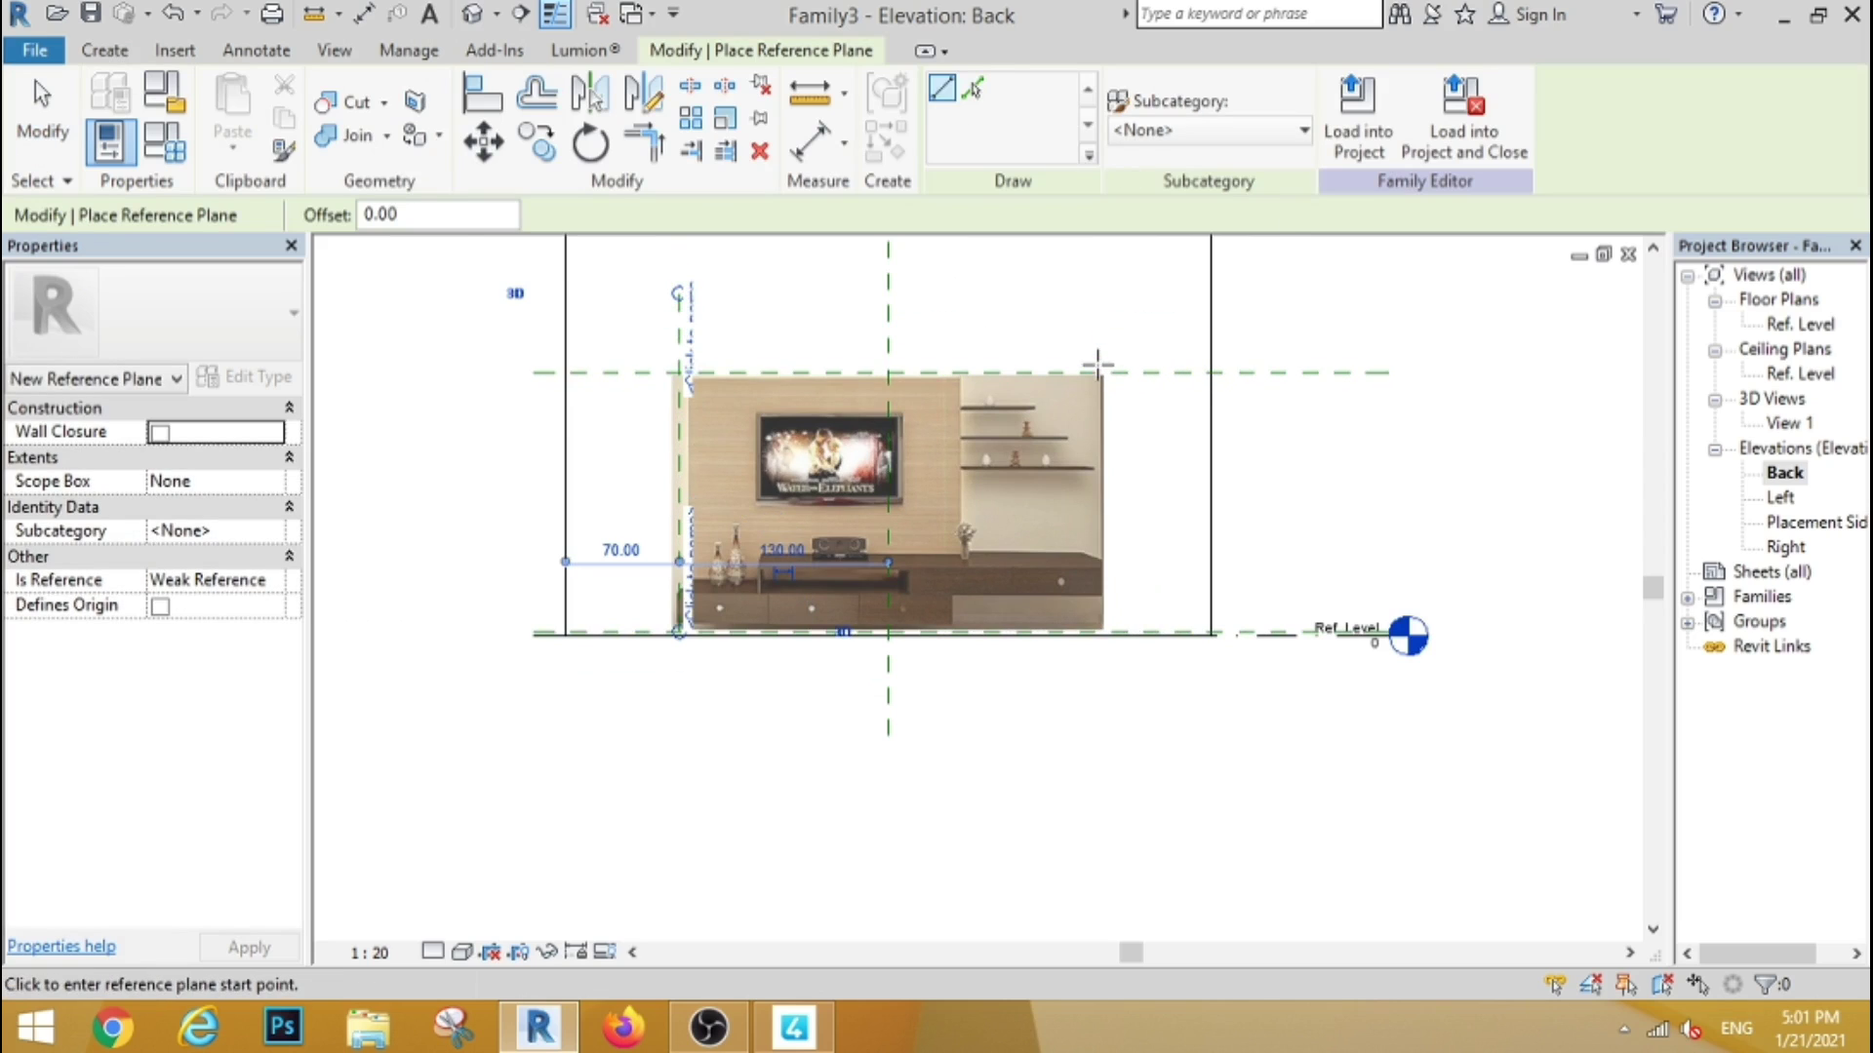
{"action": "left_click", "coordinate": [1100, 355]}
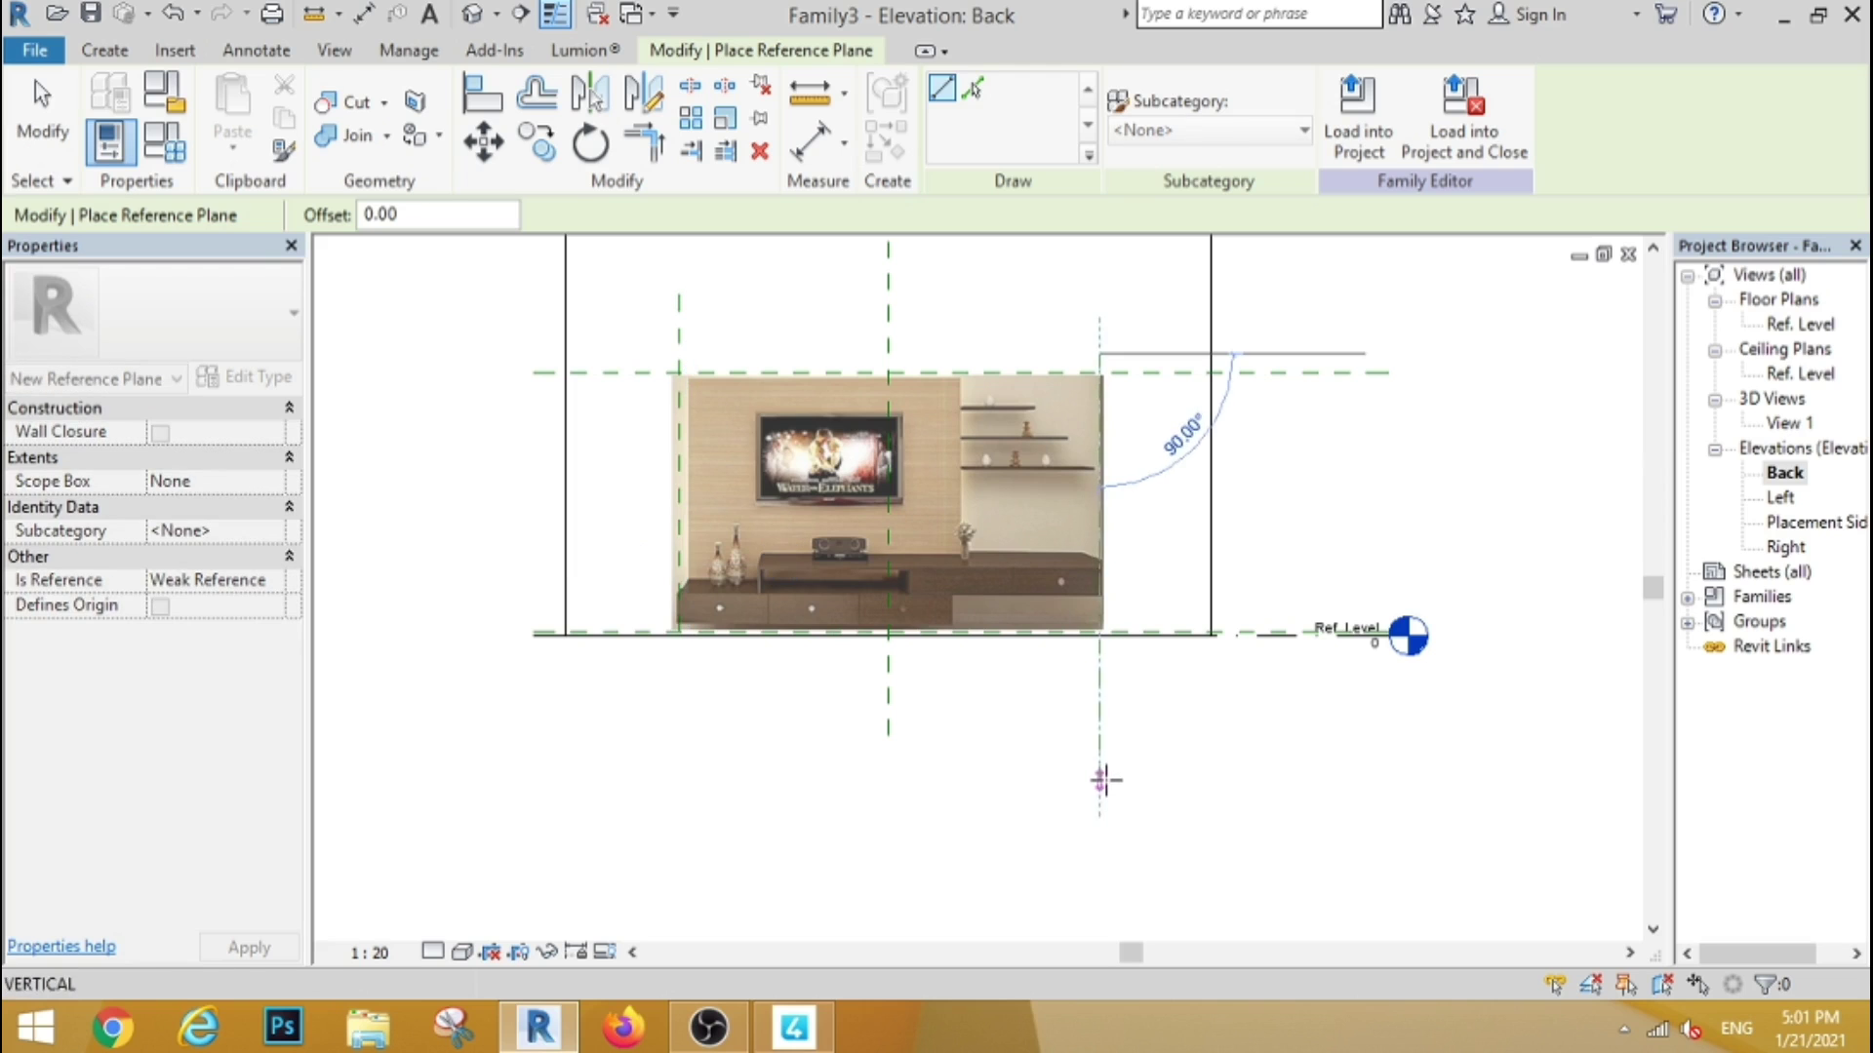
{"action": "left_click", "coordinate": [1101, 777]}
{"action": "key", "text": "Escape"}
Inspect the left-edge reference plane, then begin a new extrusion sketch
{"action": "left_click", "coordinate": [678, 324]}
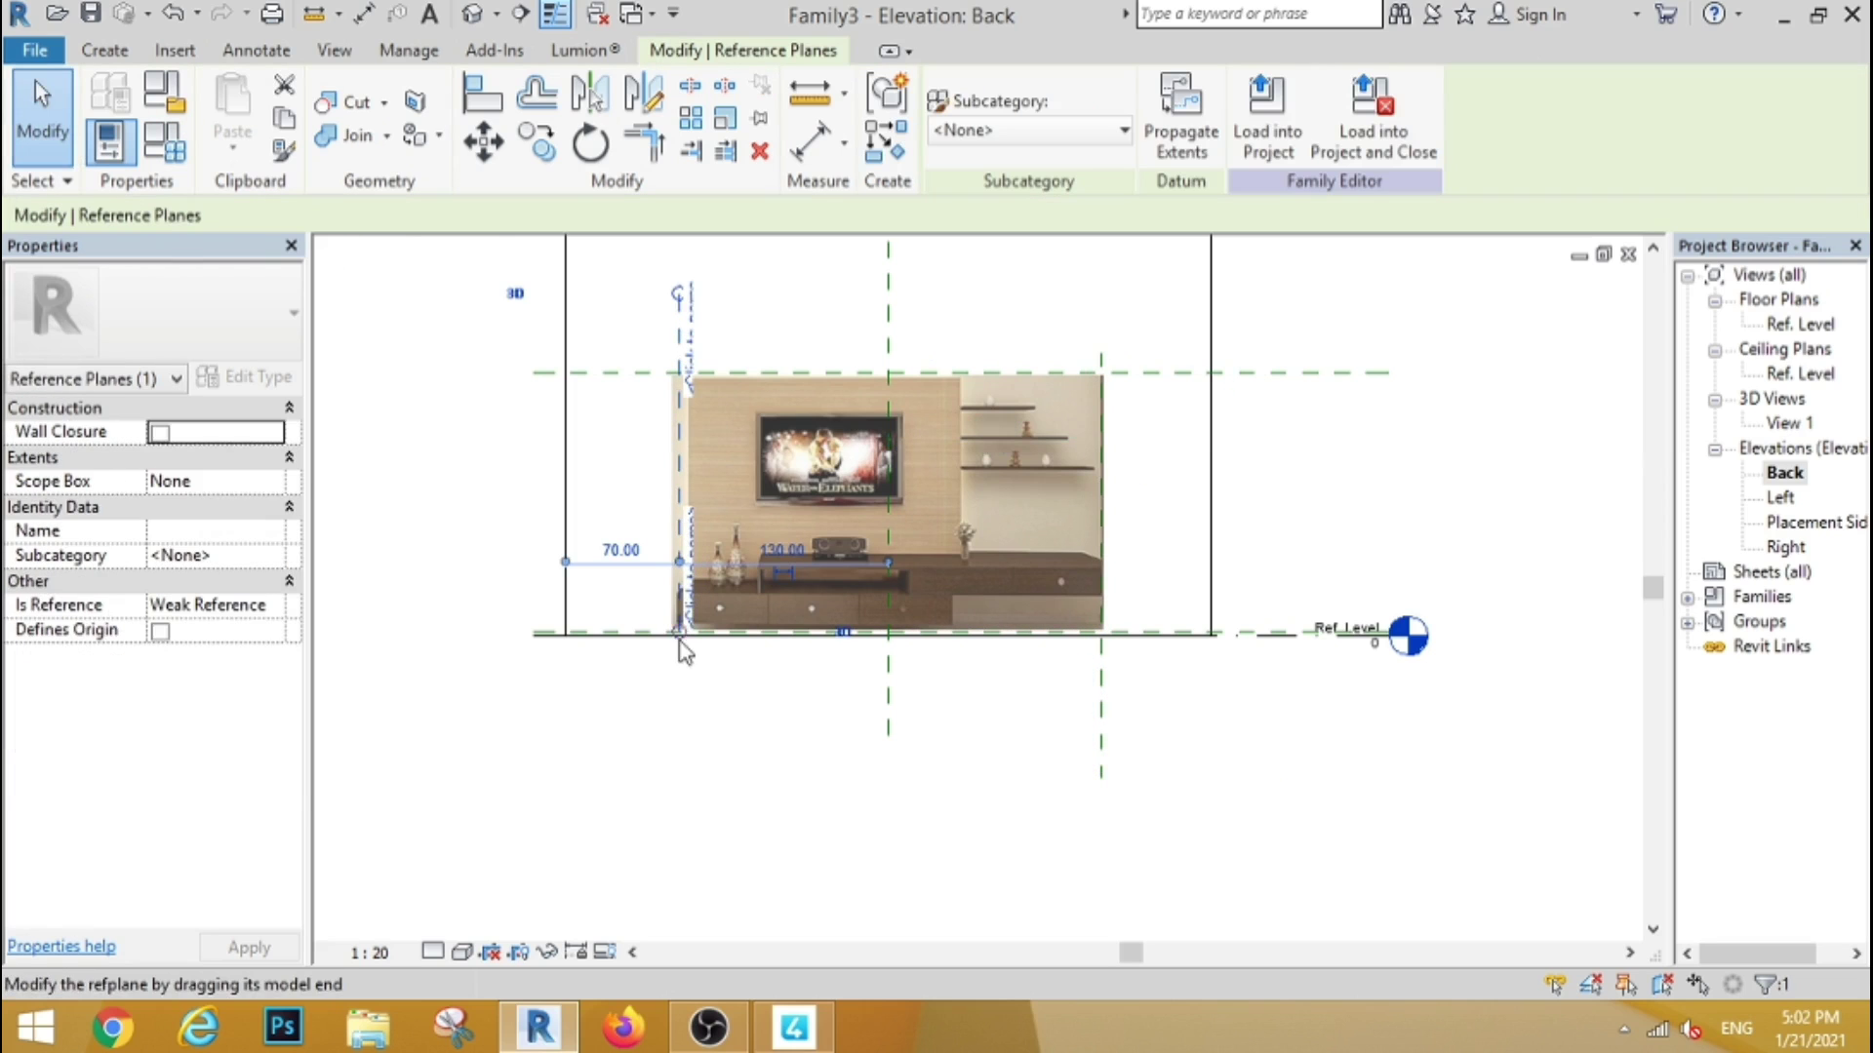
{"action": "left_click", "coordinate": [1161, 531]}
{"action": "scroll", "coordinate": [1094, 414], "scroll_direction": "down", "scroll_amount": 2}
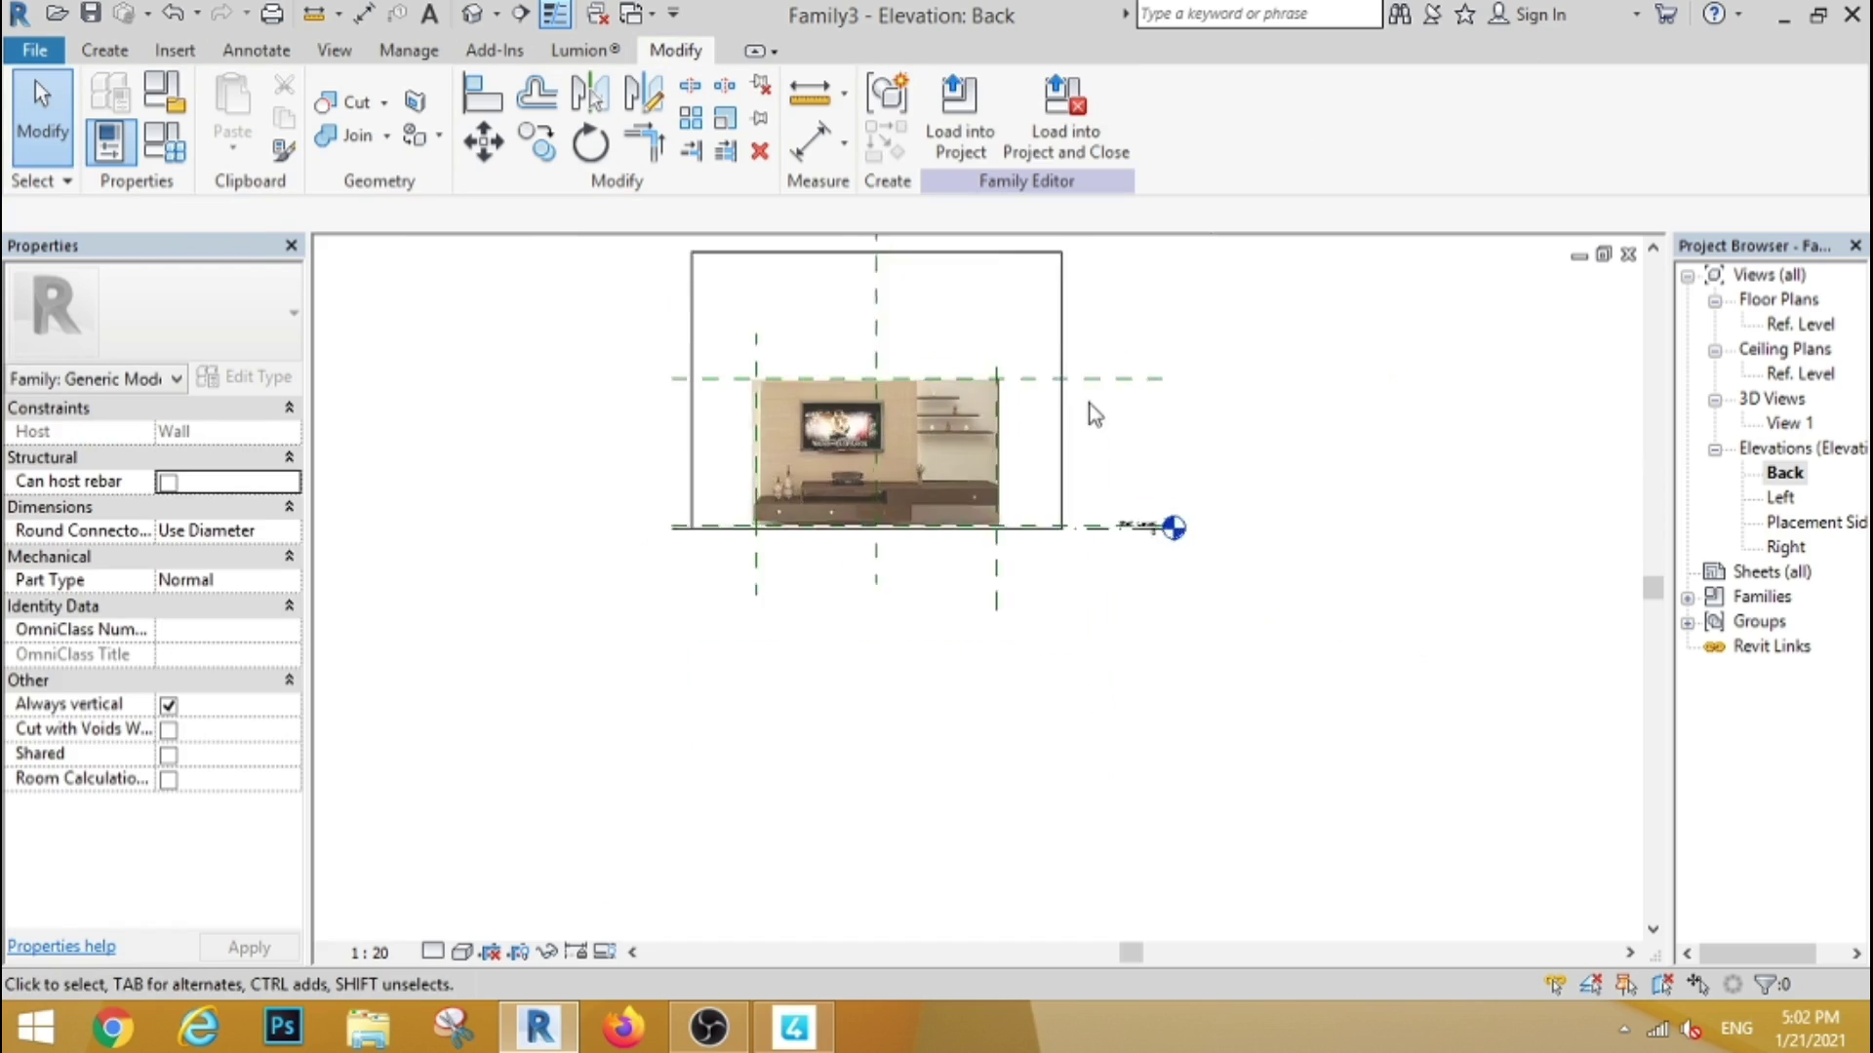
{"action": "scroll", "coordinate": [887, 351], "scroll_direction": "up", "scroll_amount": 3}
{"action": "scroll", "coordinate": [1287, 444], "scroll_direction": "down", "scroll_amount": 1}
{"action": "scroll", "coordinate": [585, 439], "scroll_direction": "up", "scroll_amount": 1}
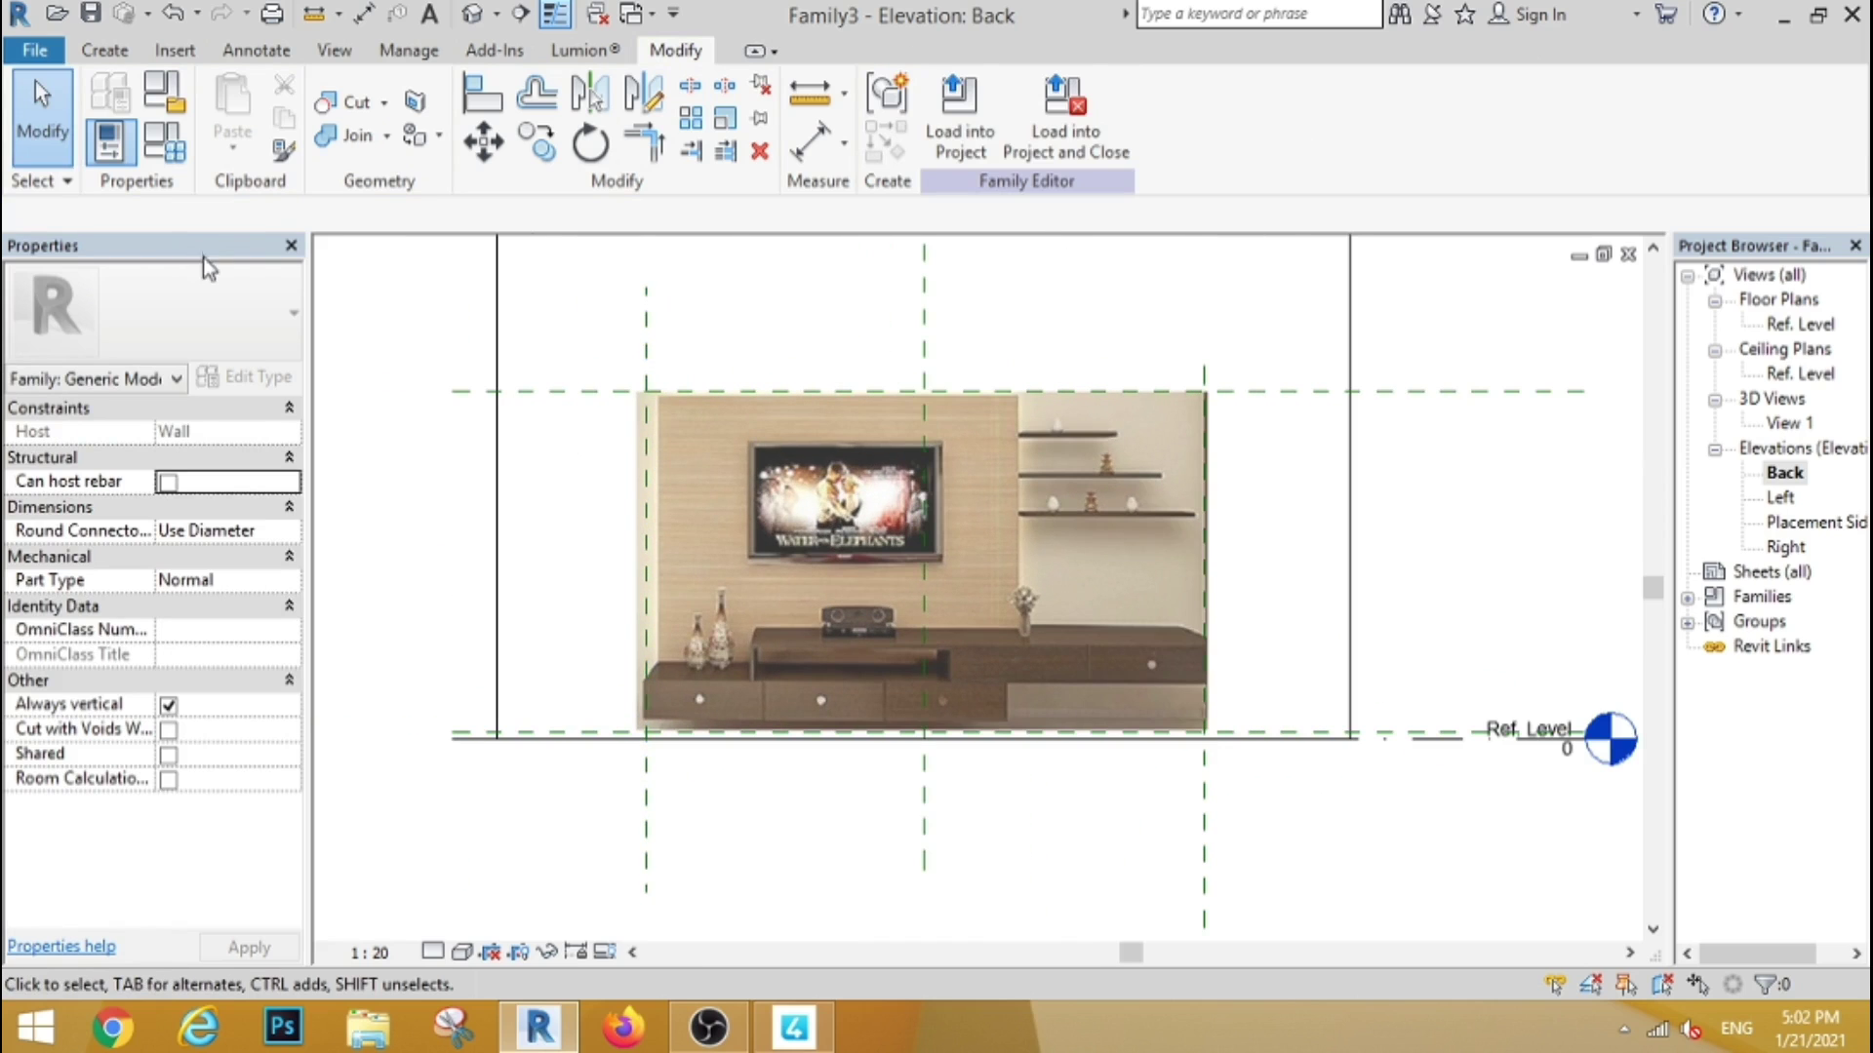
{"action": "left_click", "coordinate": [105, 50]}
{"action": "left_click", "coordinate": [237, 107]}
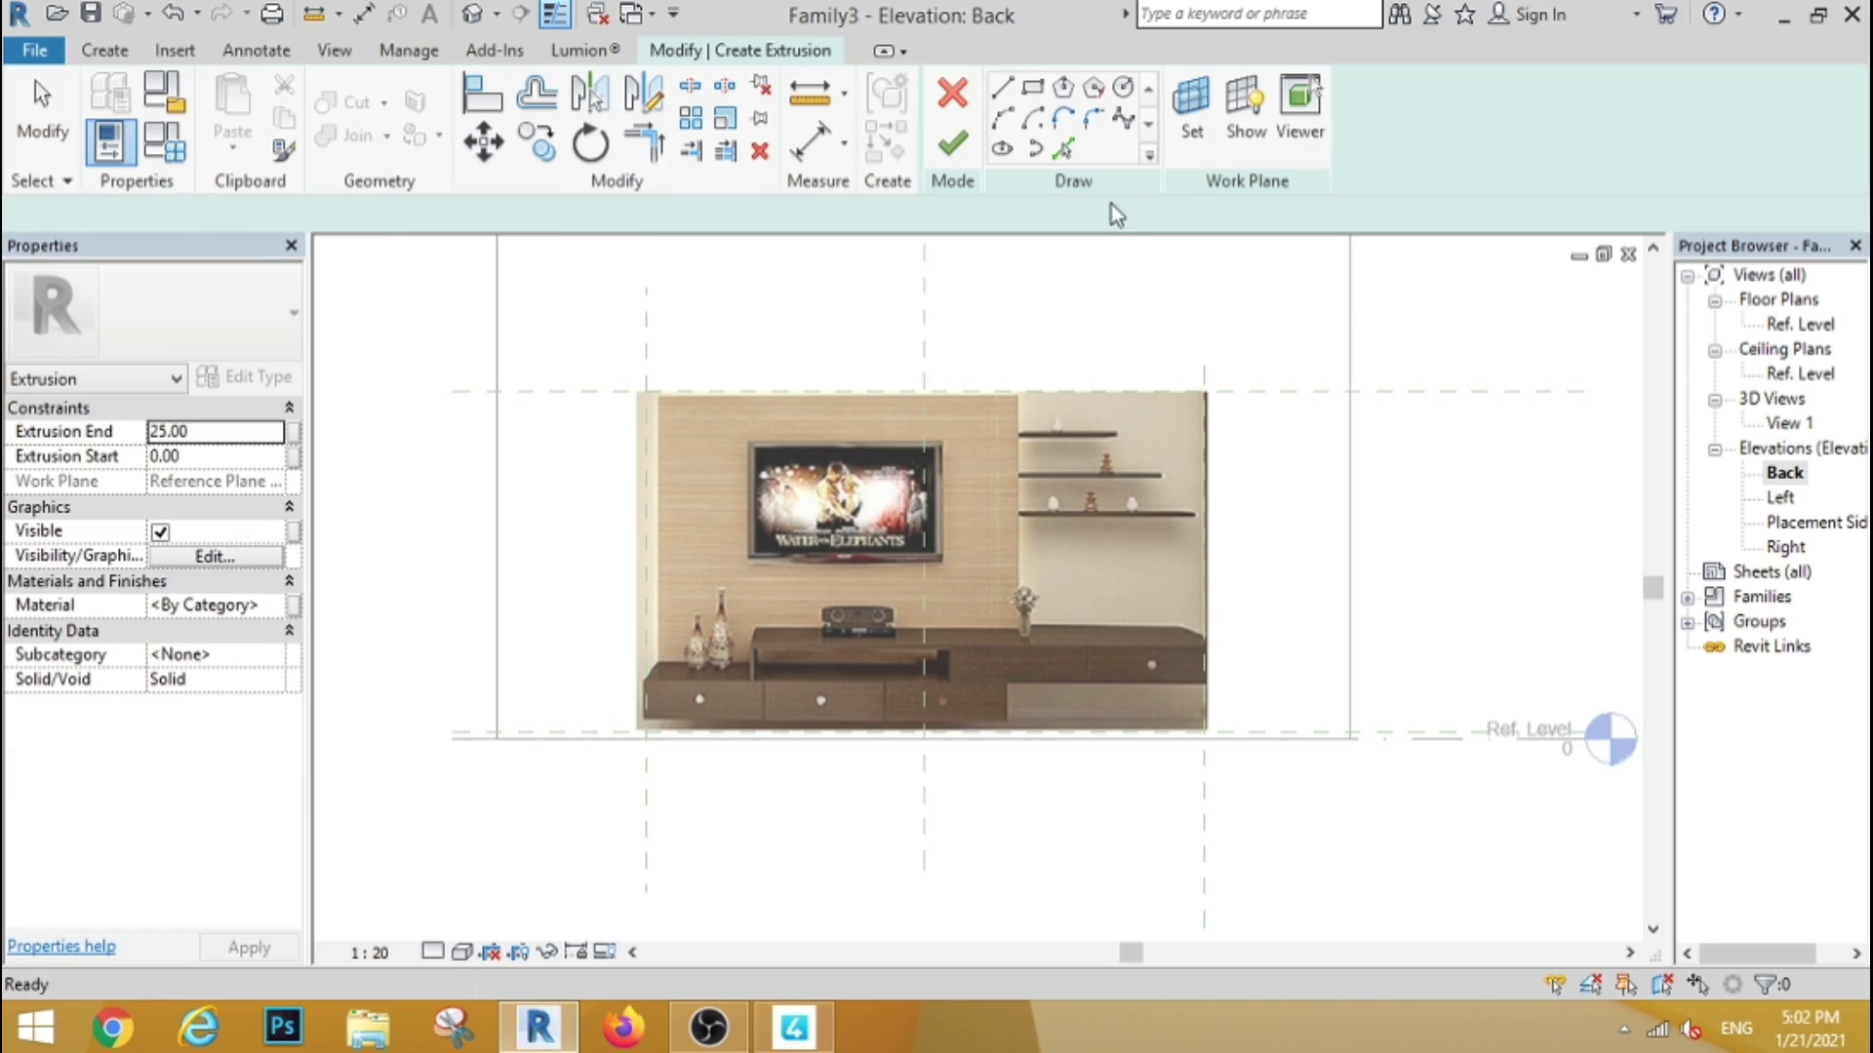
Extrude a 25-deep rectangle covering the whole TV photo
{"action": "left_click", "coordinate": [1032, 88]}
{"action": "left_click", "coordinate": [646, 393]}
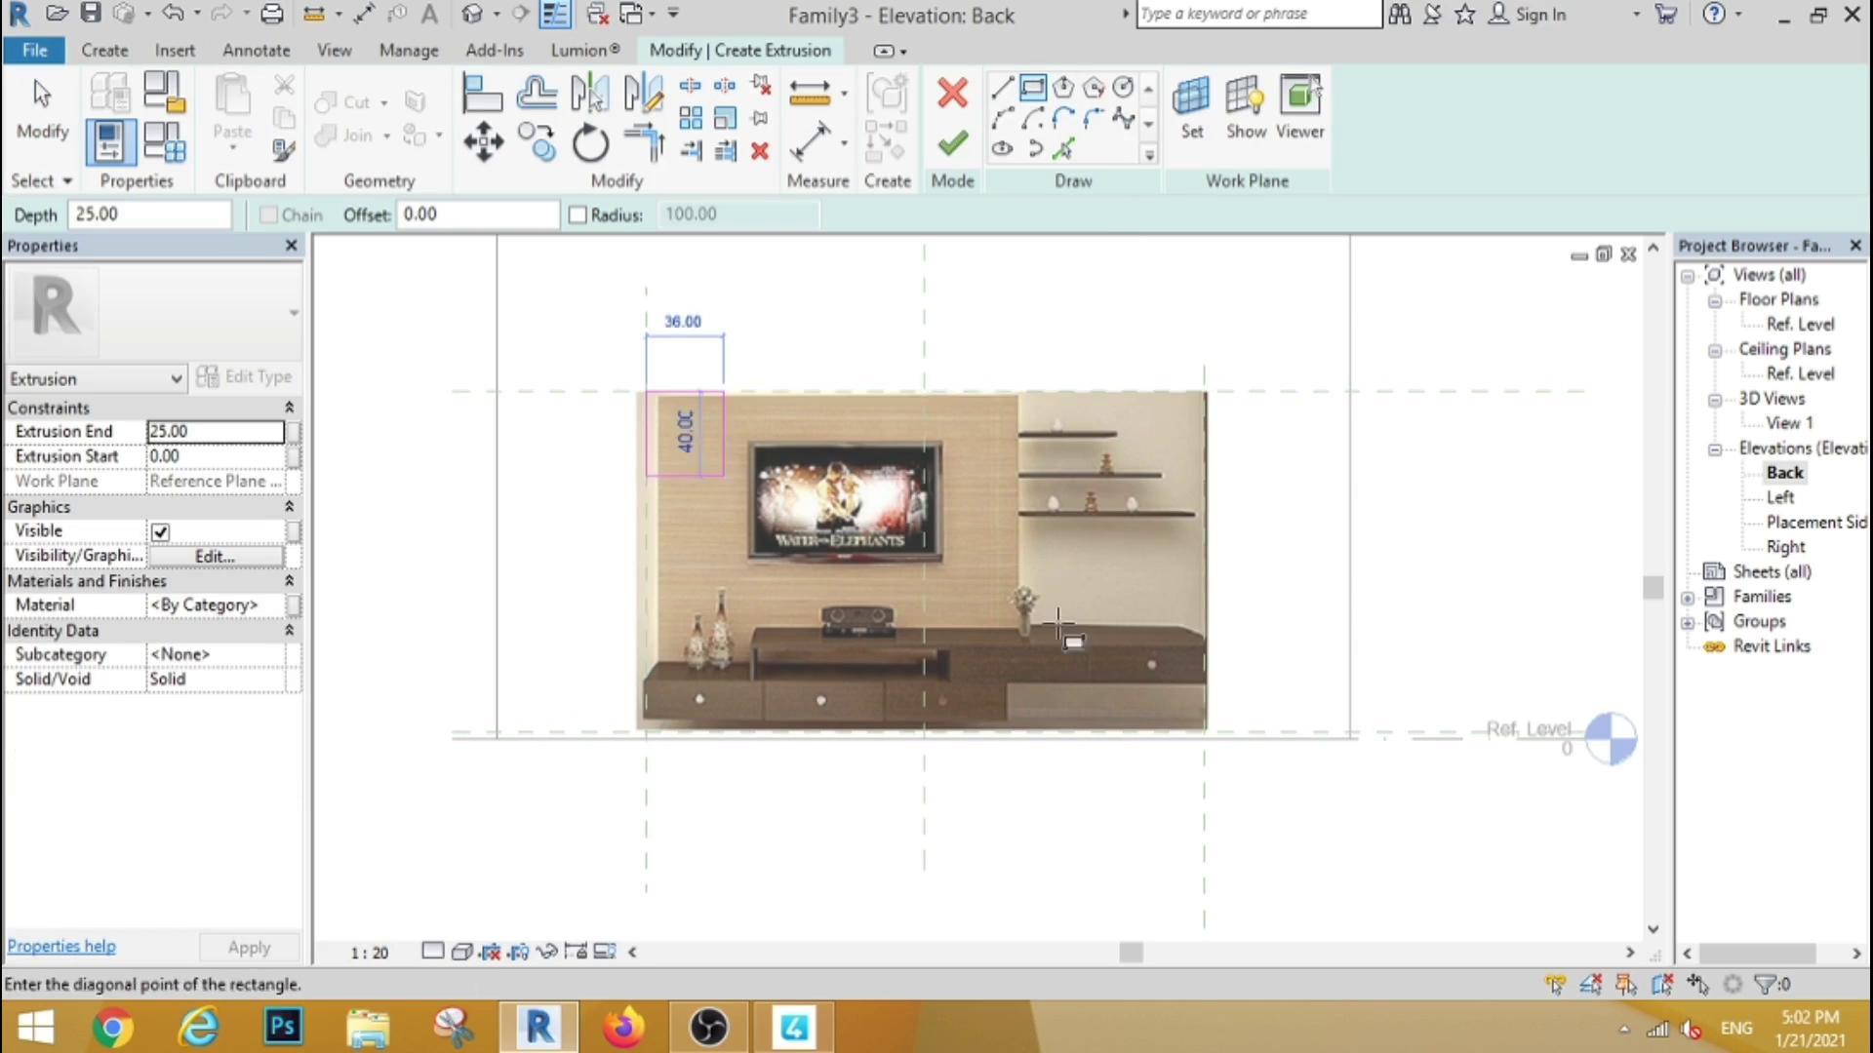
{"action": "left_click", "coordinate": [1206, 730]}
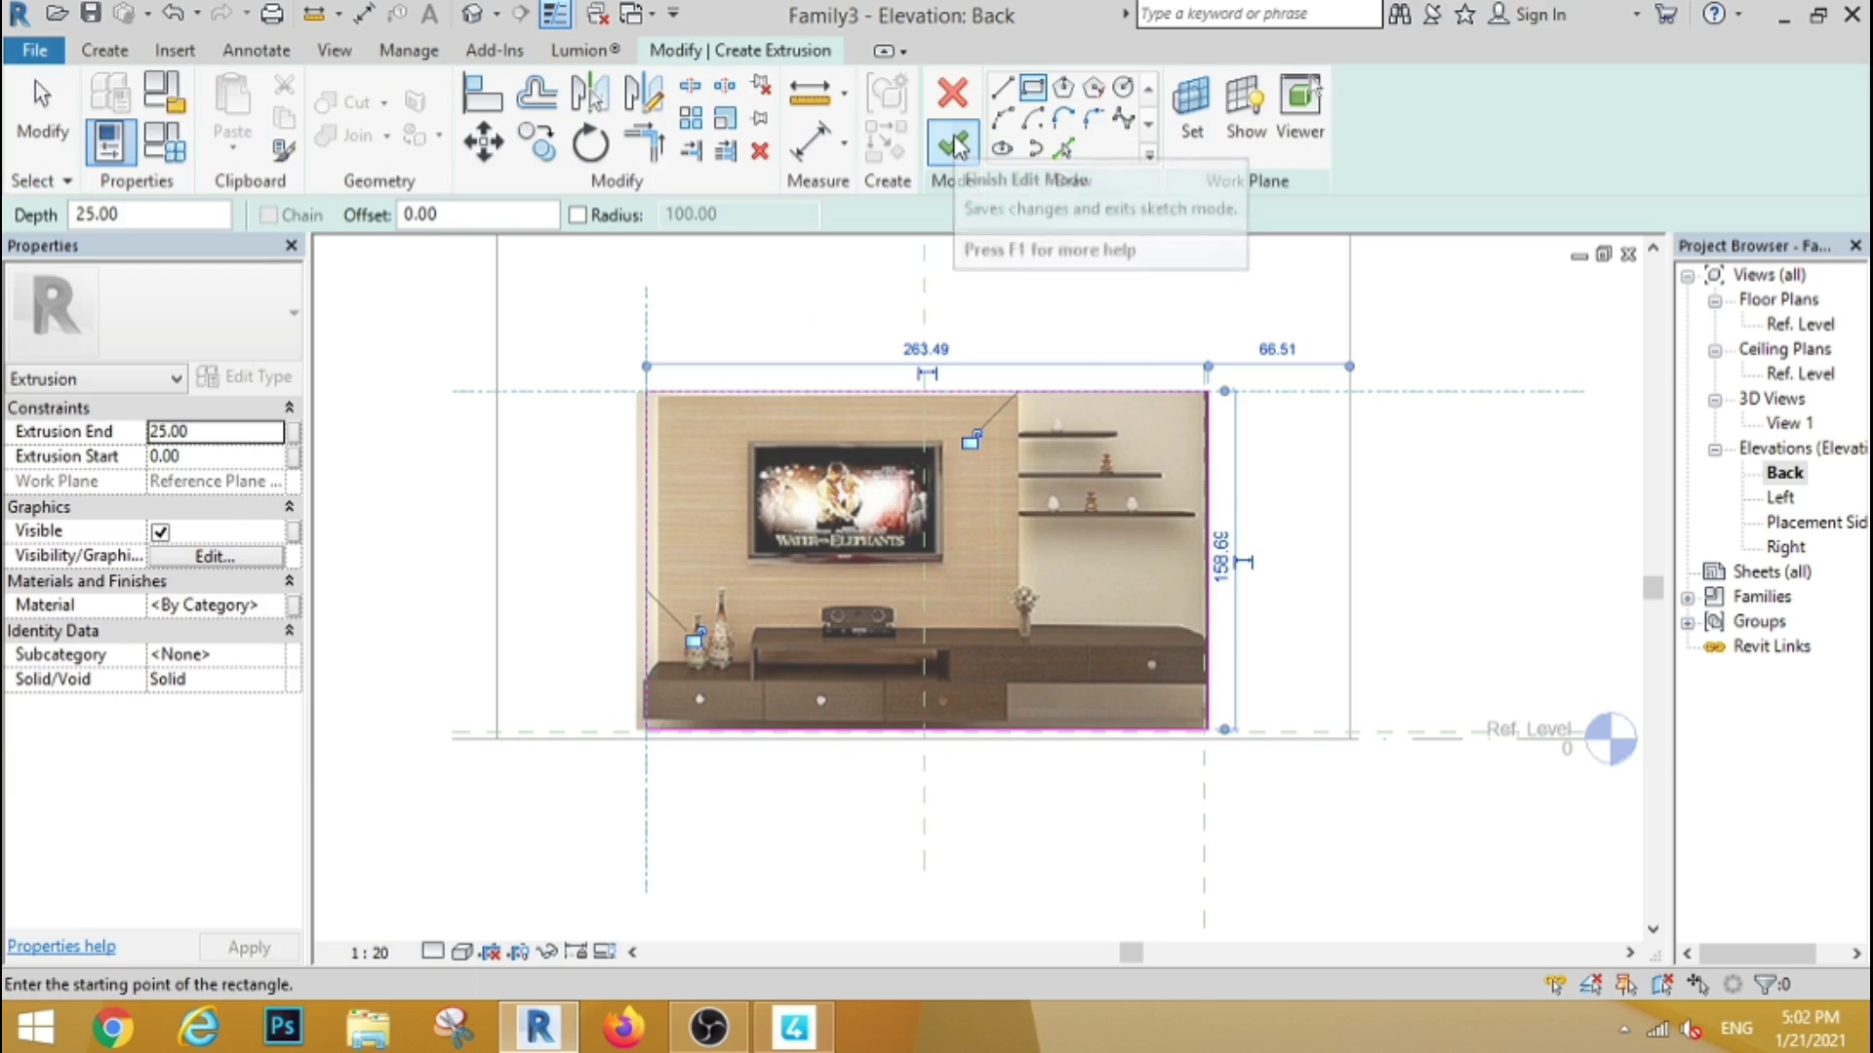
{"action": "left_click", "coordinate": [952, 144]}
Add a second 25-deep extrusion as a thin strip along the photo's bottom edge
{"action": "left_click", "coordinate": [104, 50]}
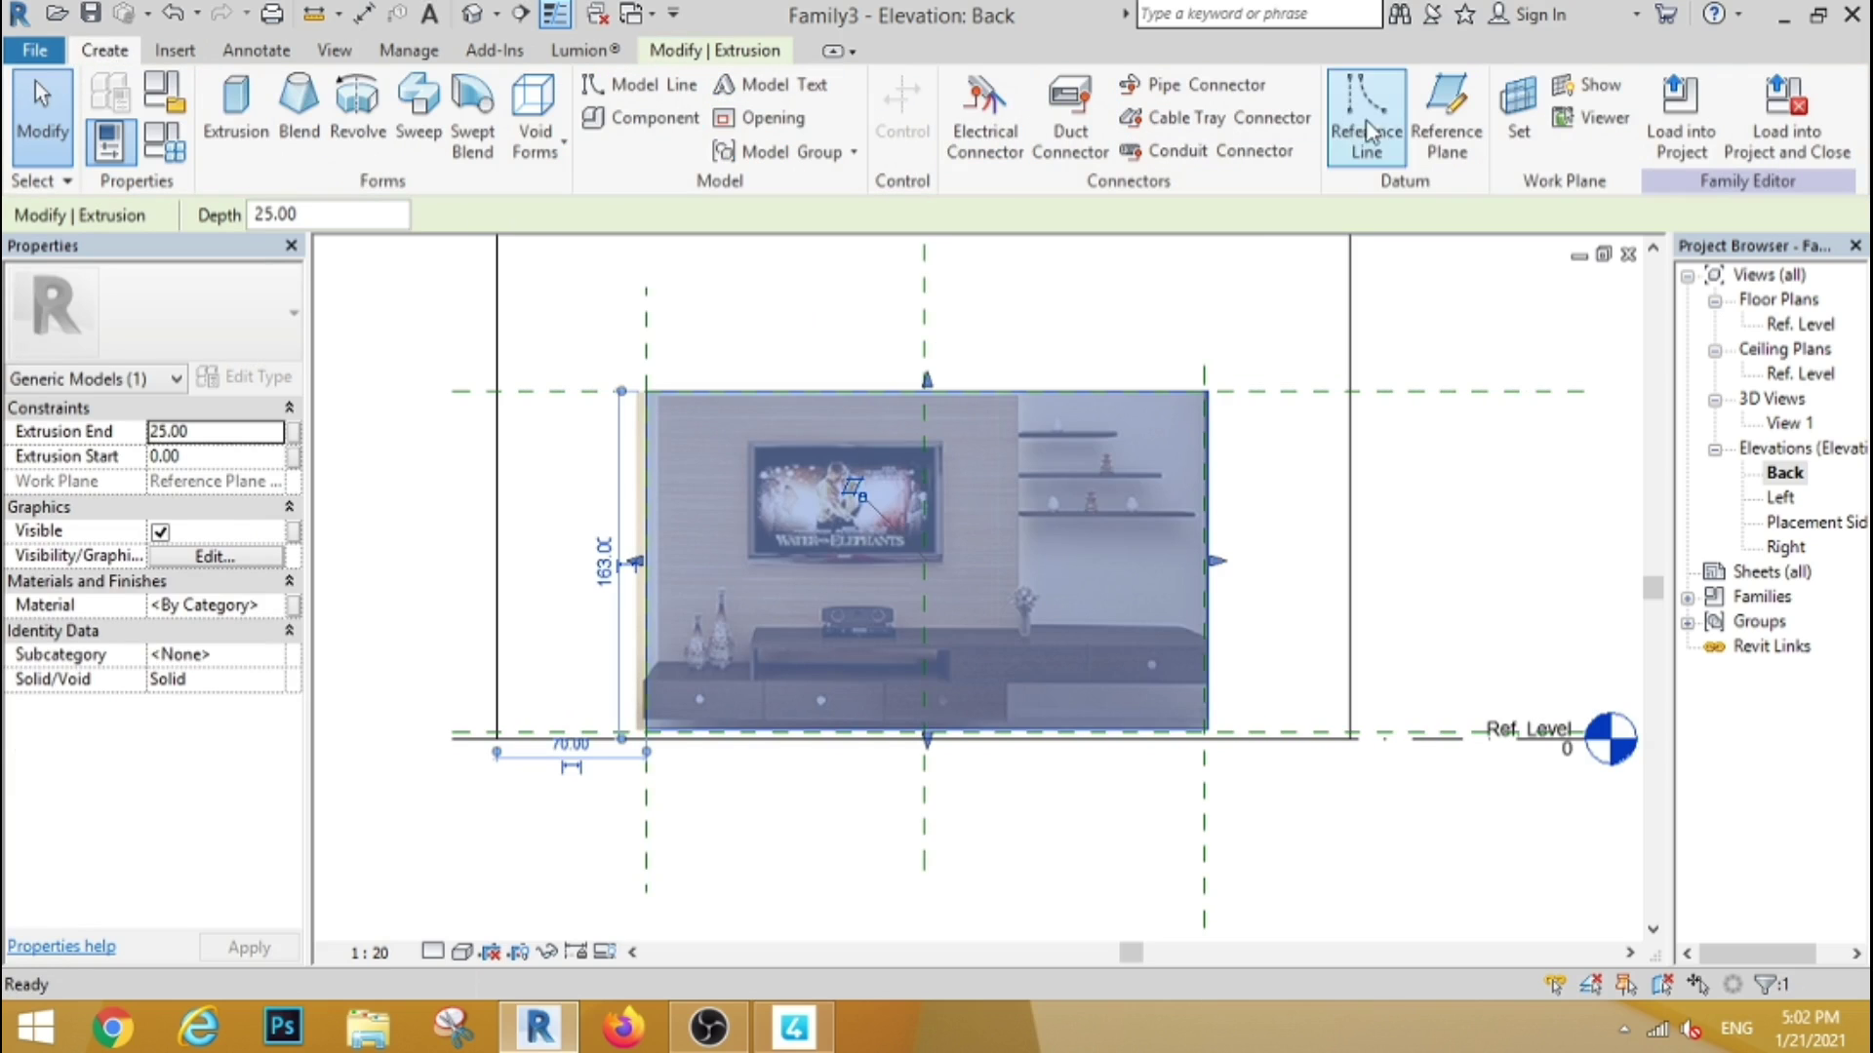
{"action": "left_click", "coordinate": [235, 108]}
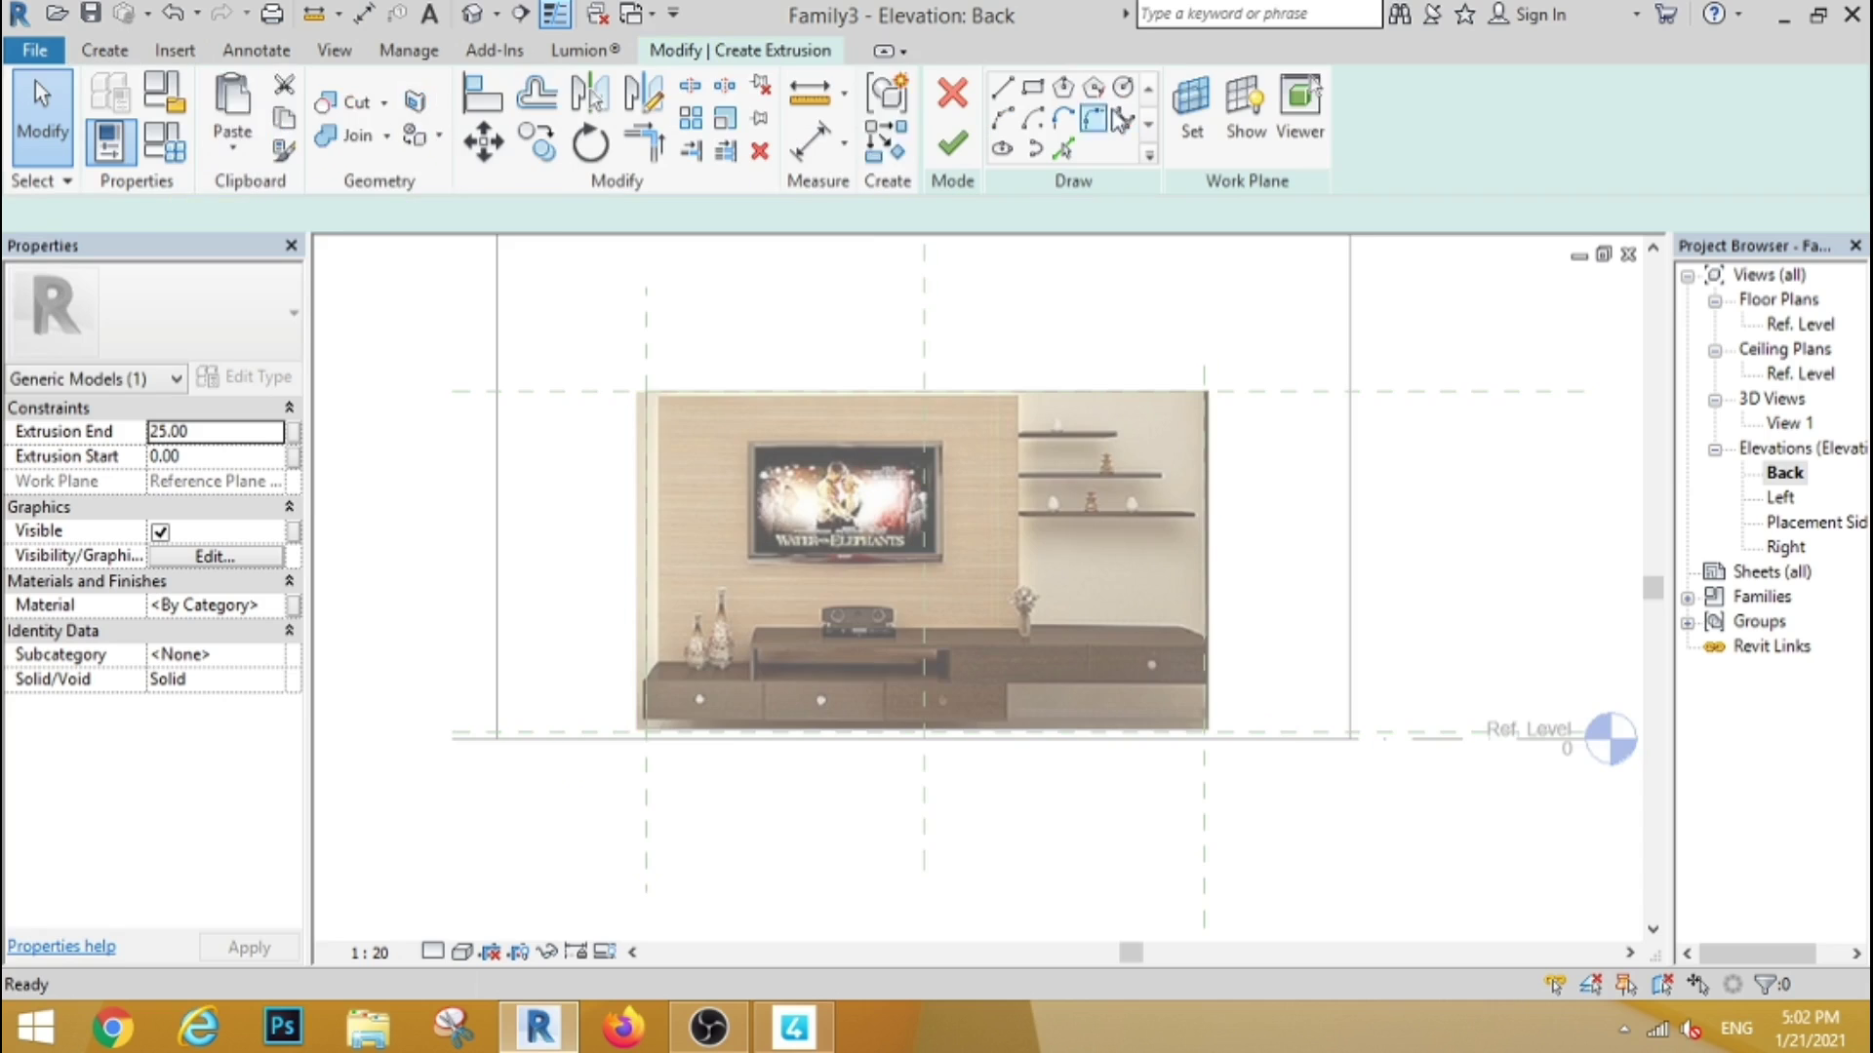
{"action": "left_click", "coordinate": [1032, 88]}
{"action": "left_click", "coordinate": [646, 739]}
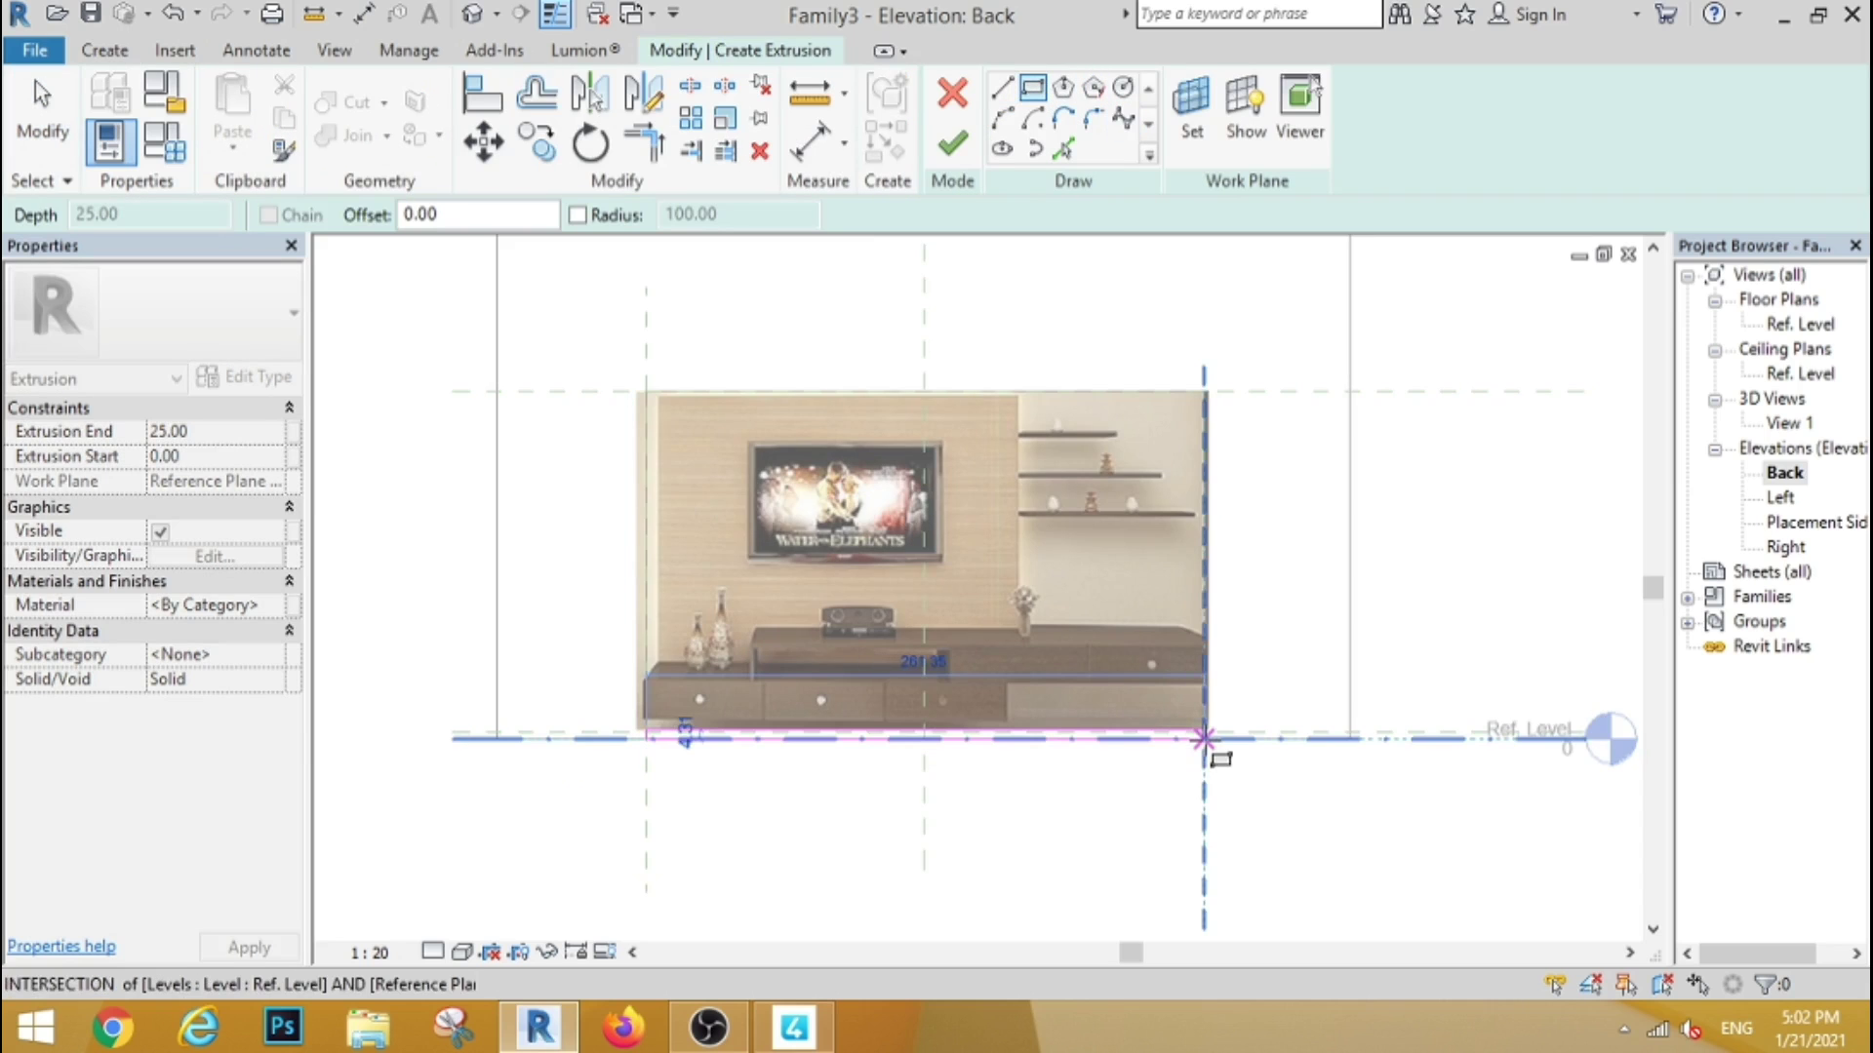
{"action": "left_click", "coordinate": [1207, 733]}
{"action": "left_click", "coordinate": [952, 144]}
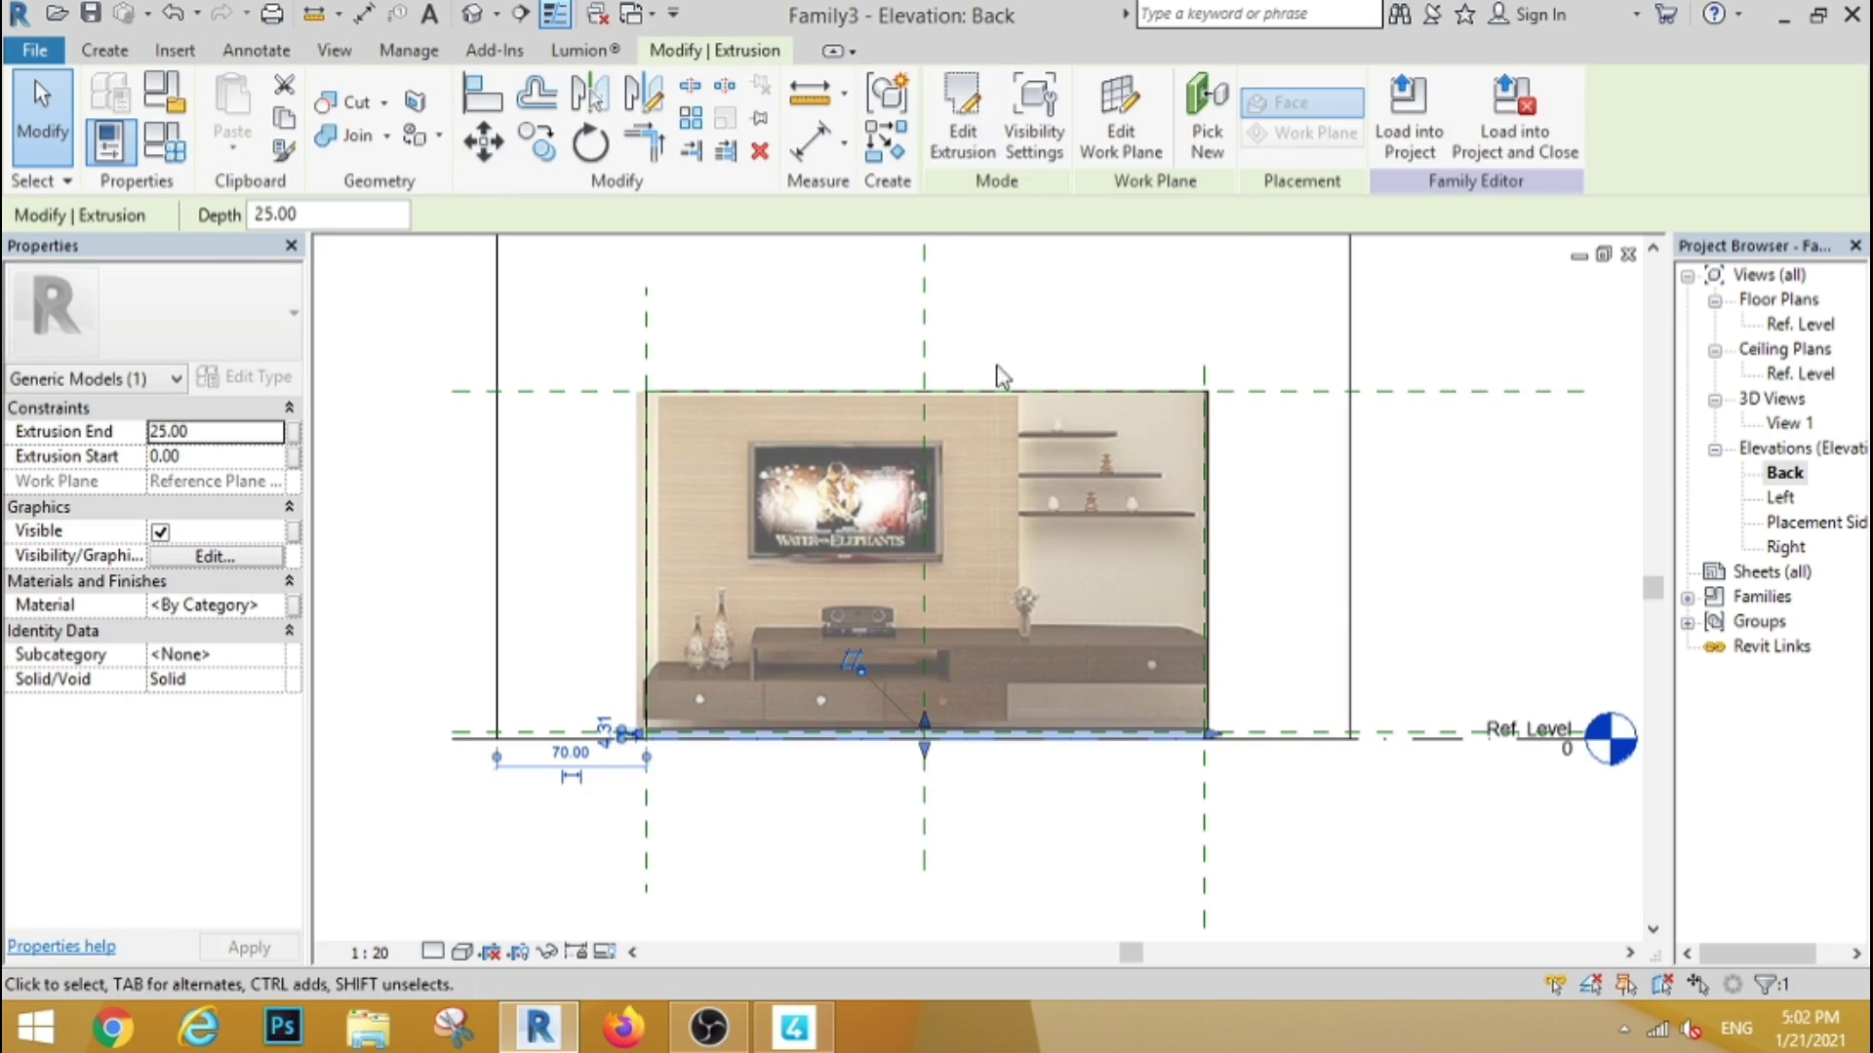
{"action": "left_click", "coordinate": [1436, 597]}
Extrude a 25-deep rectangle around the lower-left drawer block
{"action": "left_click", "coordinate": [104, 50]}
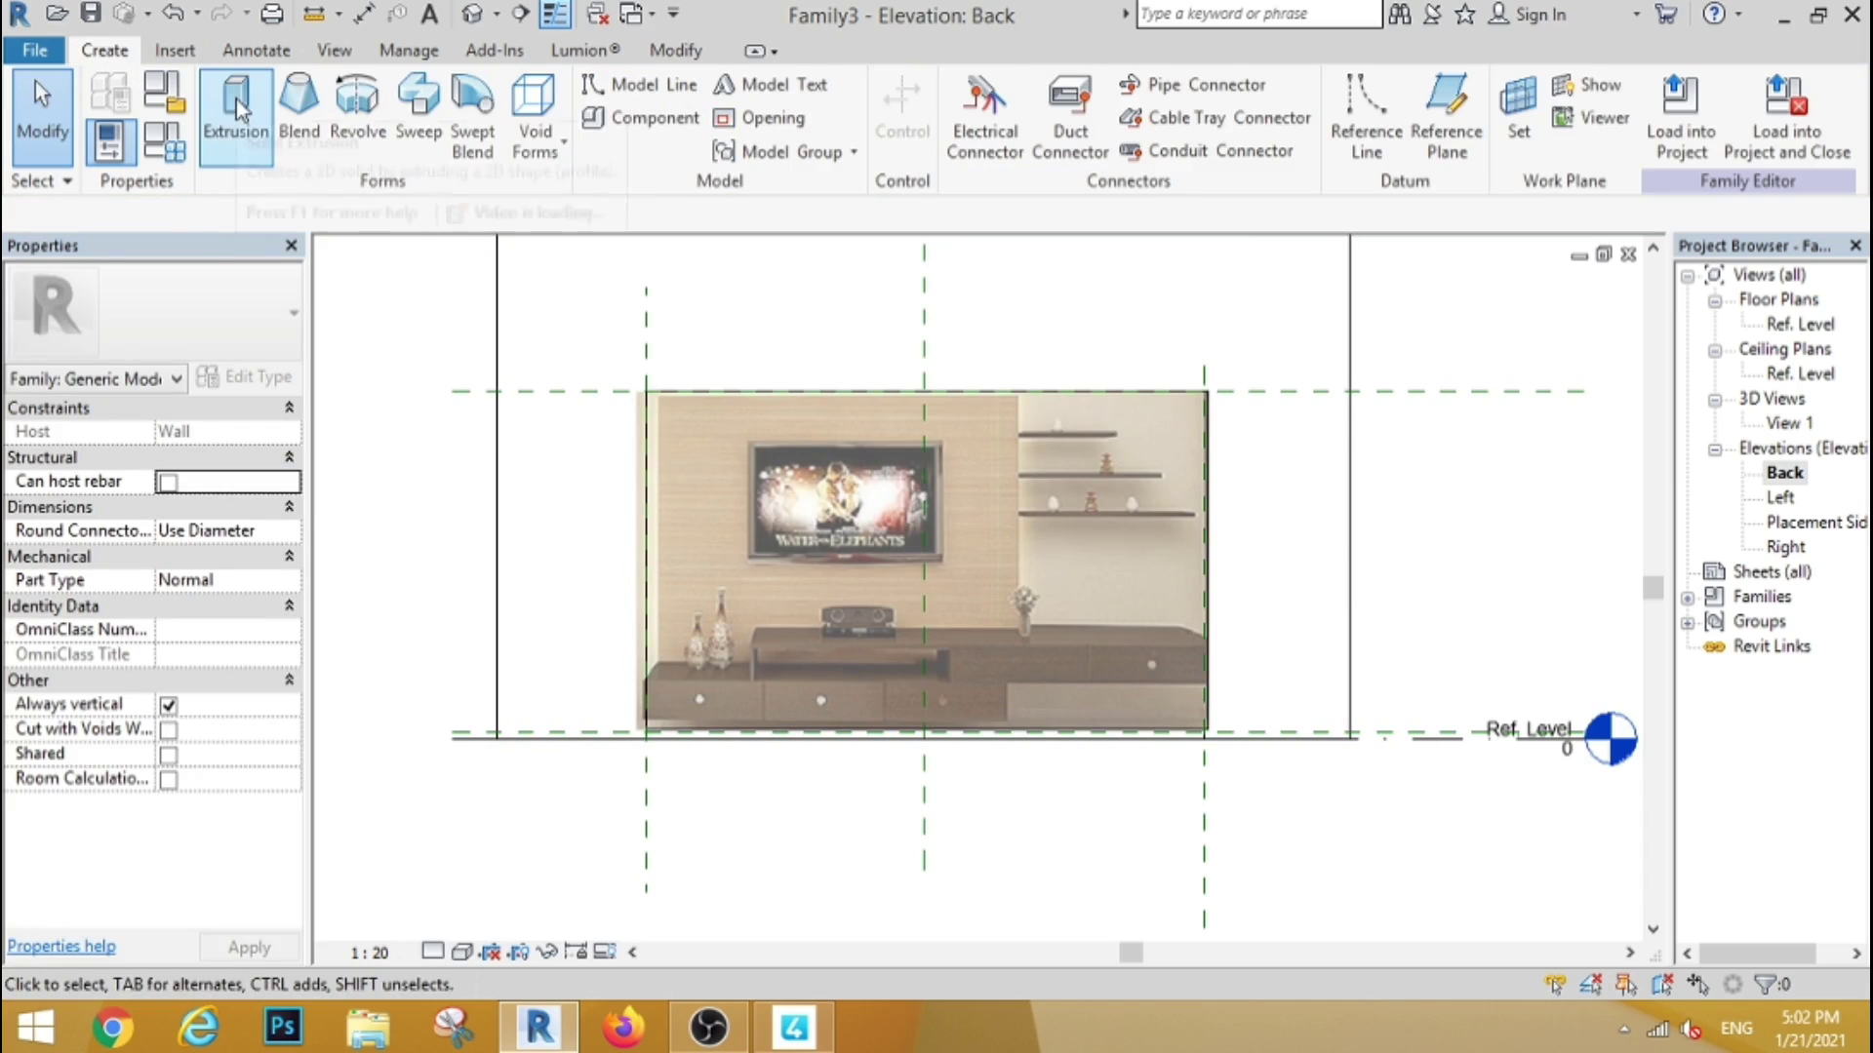
{"action": "left_click", "coordinate": [235, 107]}
{"action": "scroll", "coordinate": [653, 787], "scroll_direction": "up", "scroll_amount": 2}
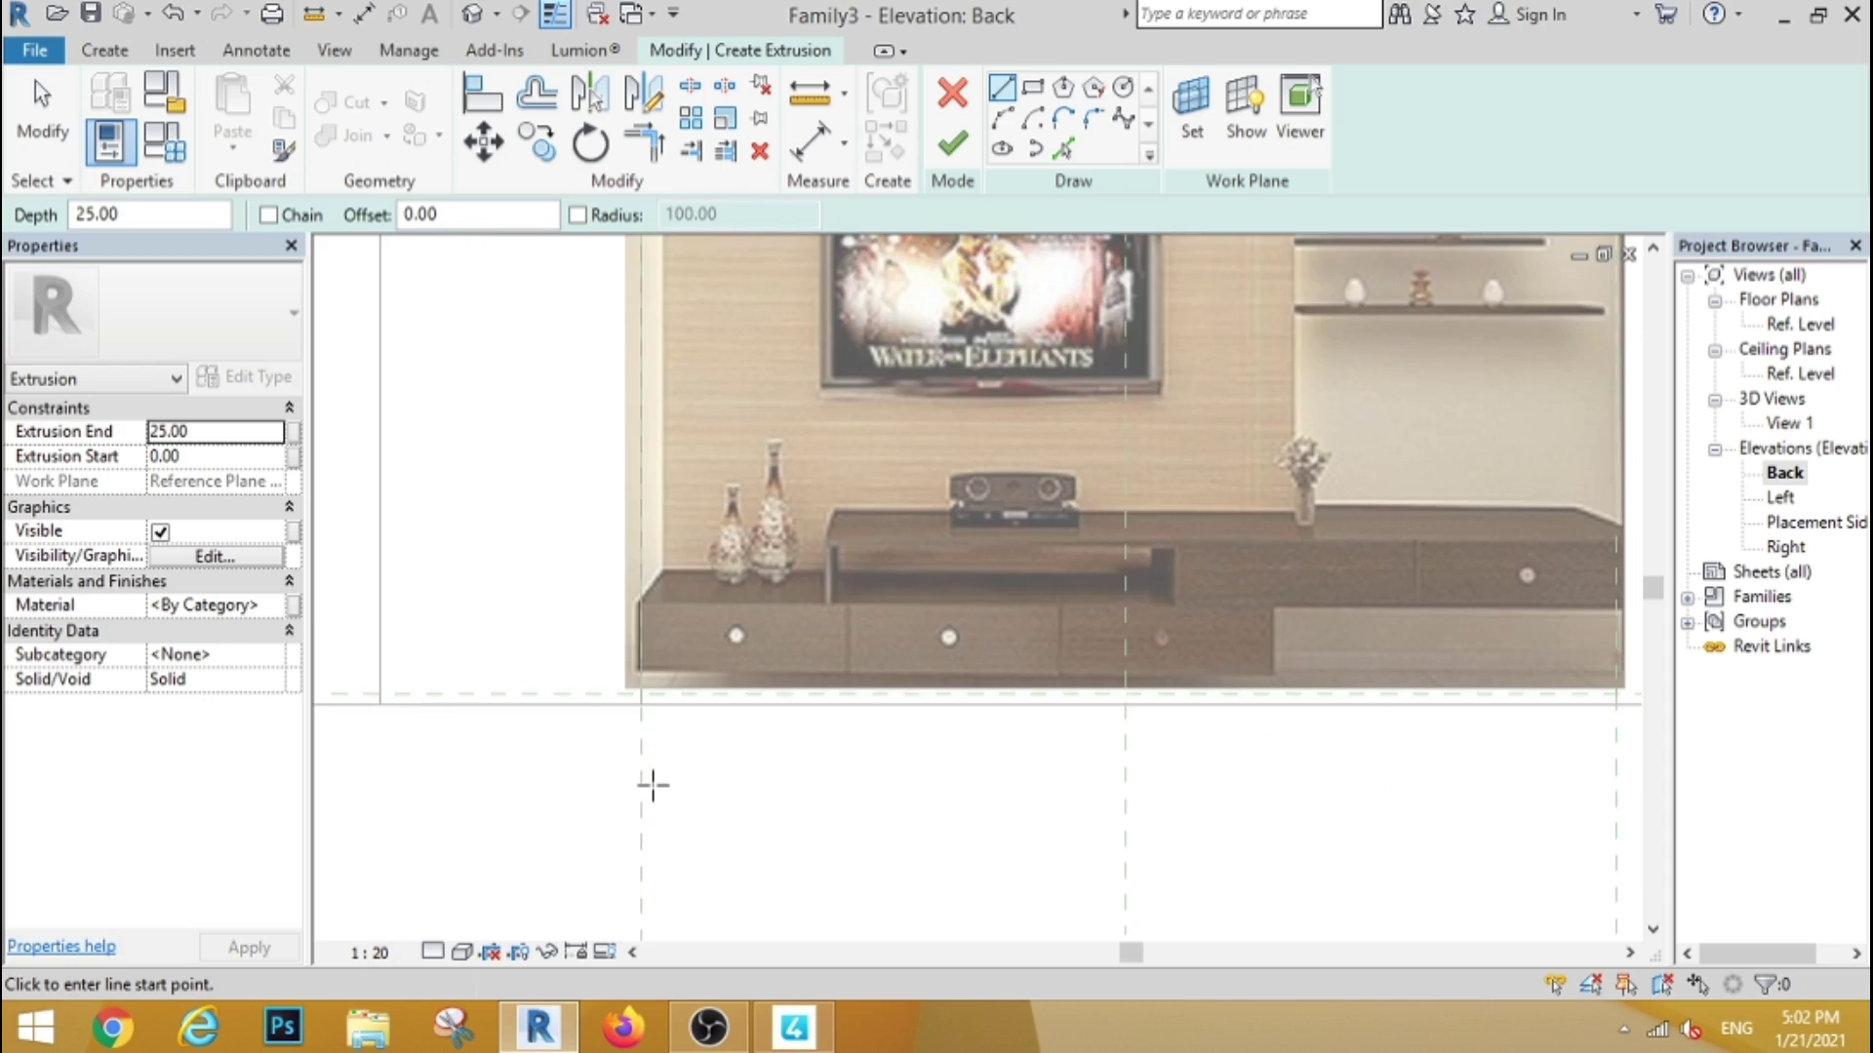
{"action": "left_click", "coordinate": [641, 605]}
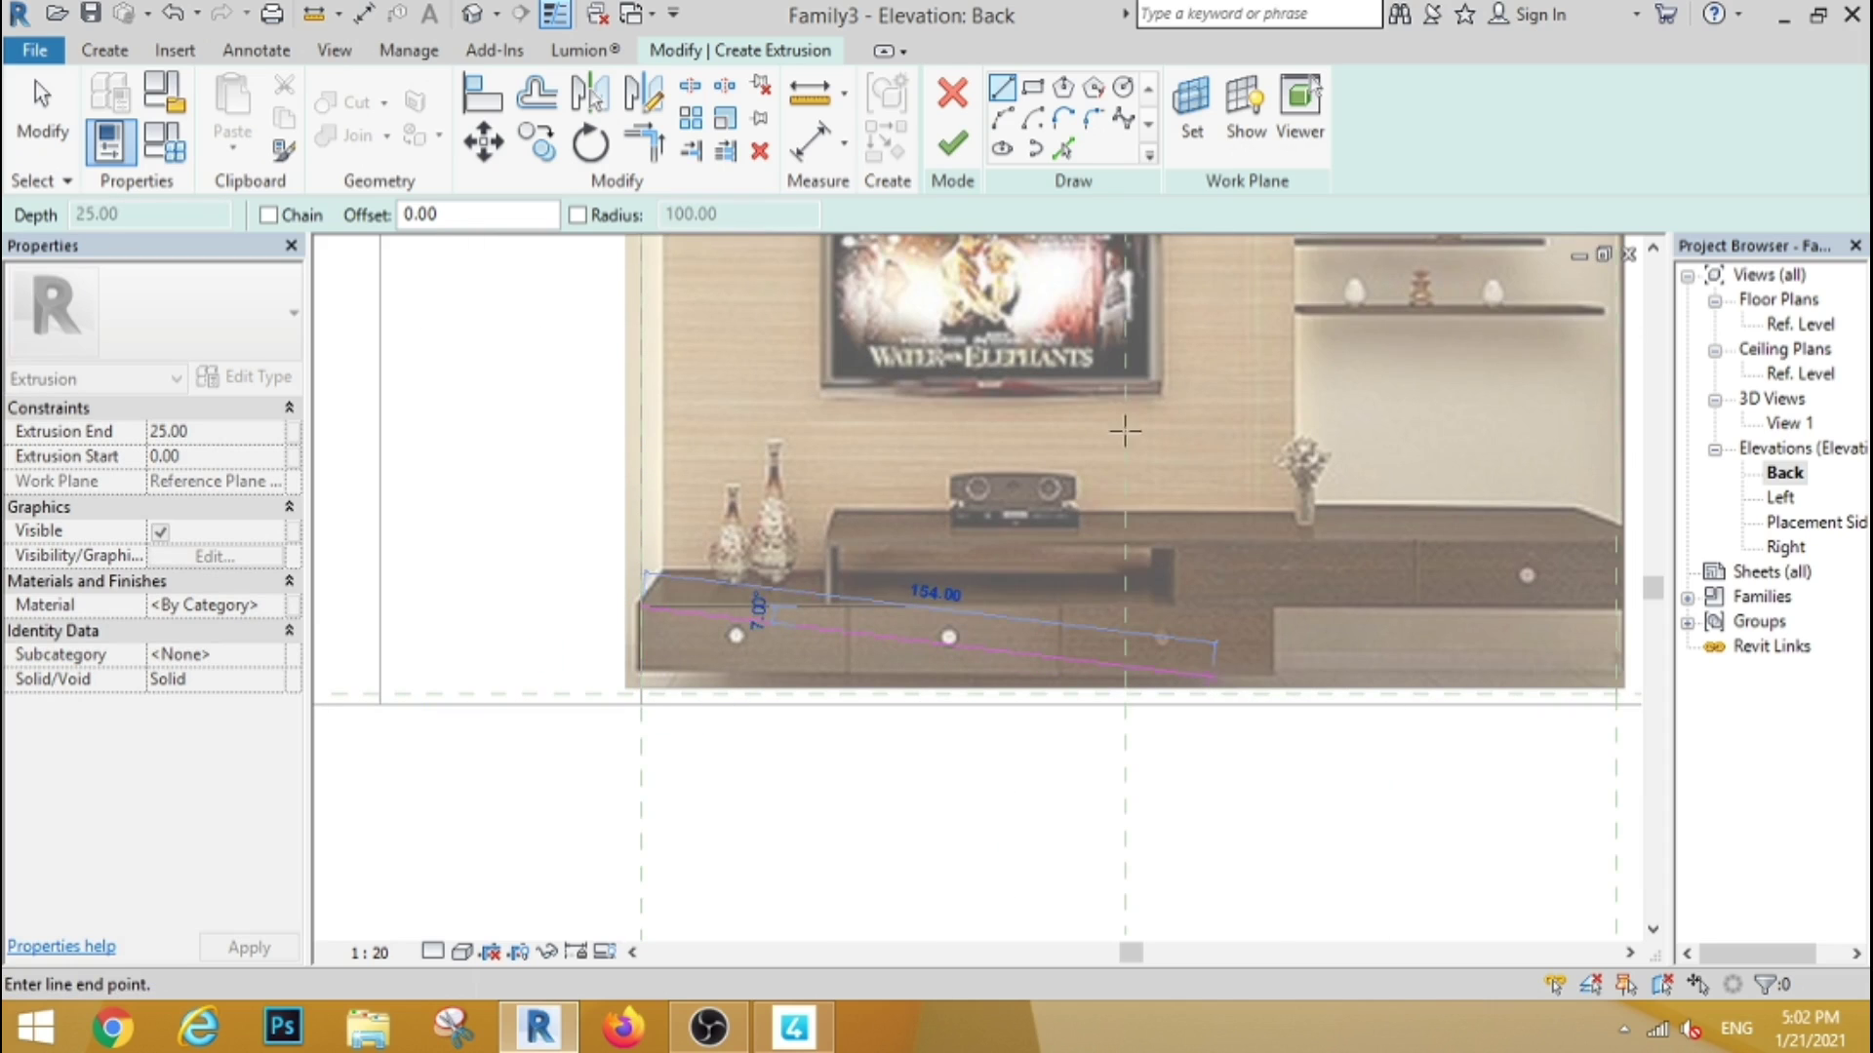
{"action": "left_click", "coordinate": [1033, 88]}
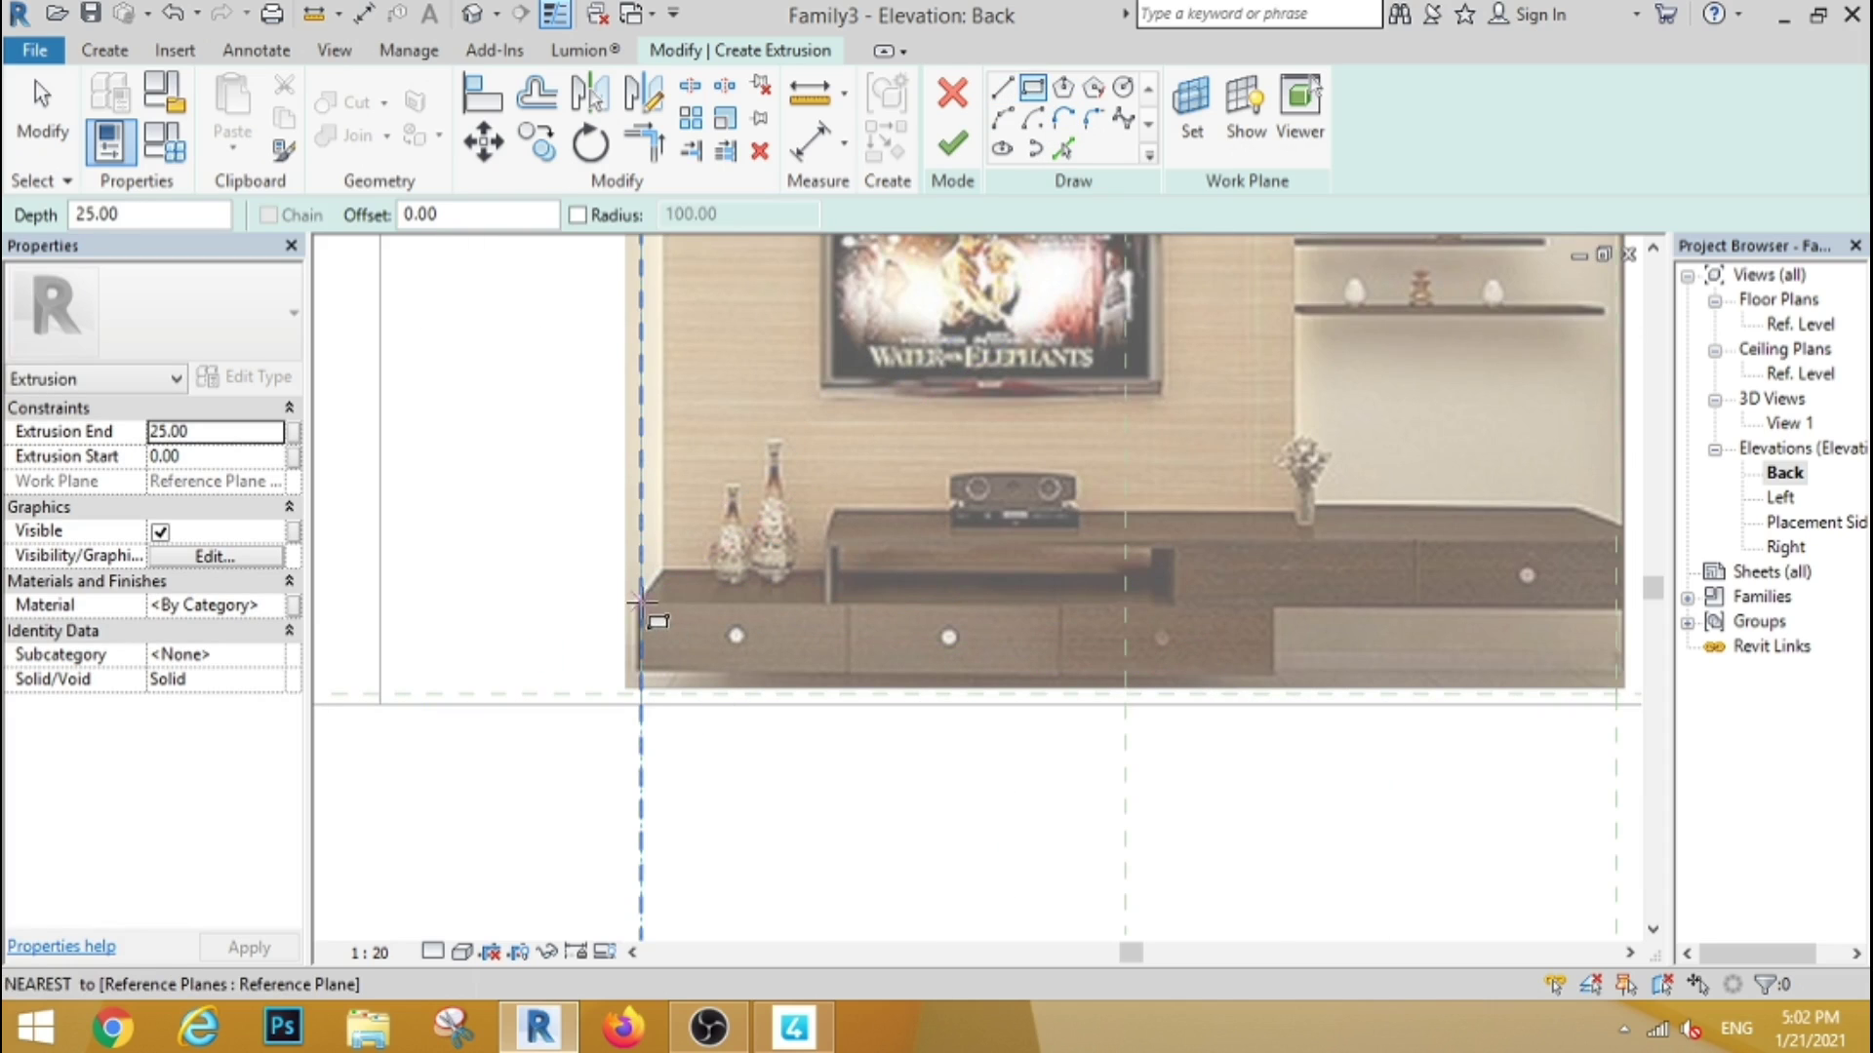
{"action": "left_click", "coordinate": [641, 605]}
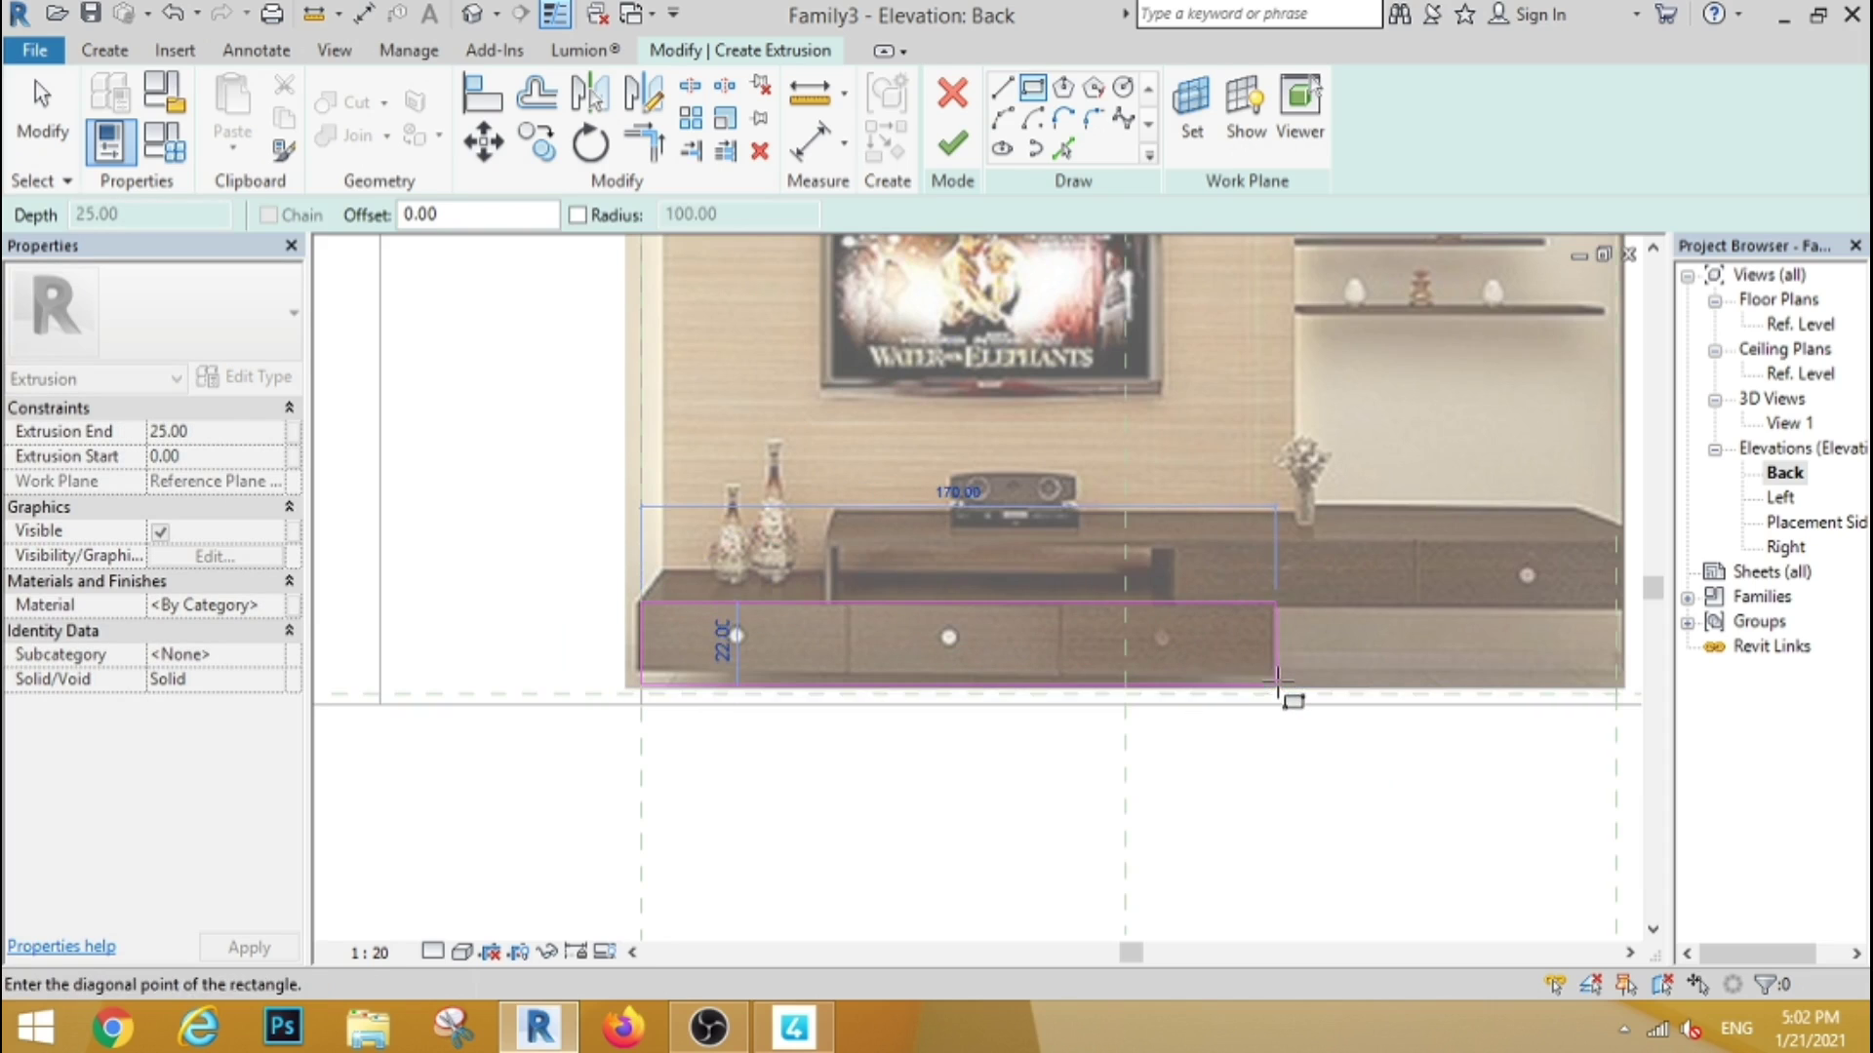
{"action": "left_click", "coordinate": [1273, 690]}
{"action": "type", "text": "1"}
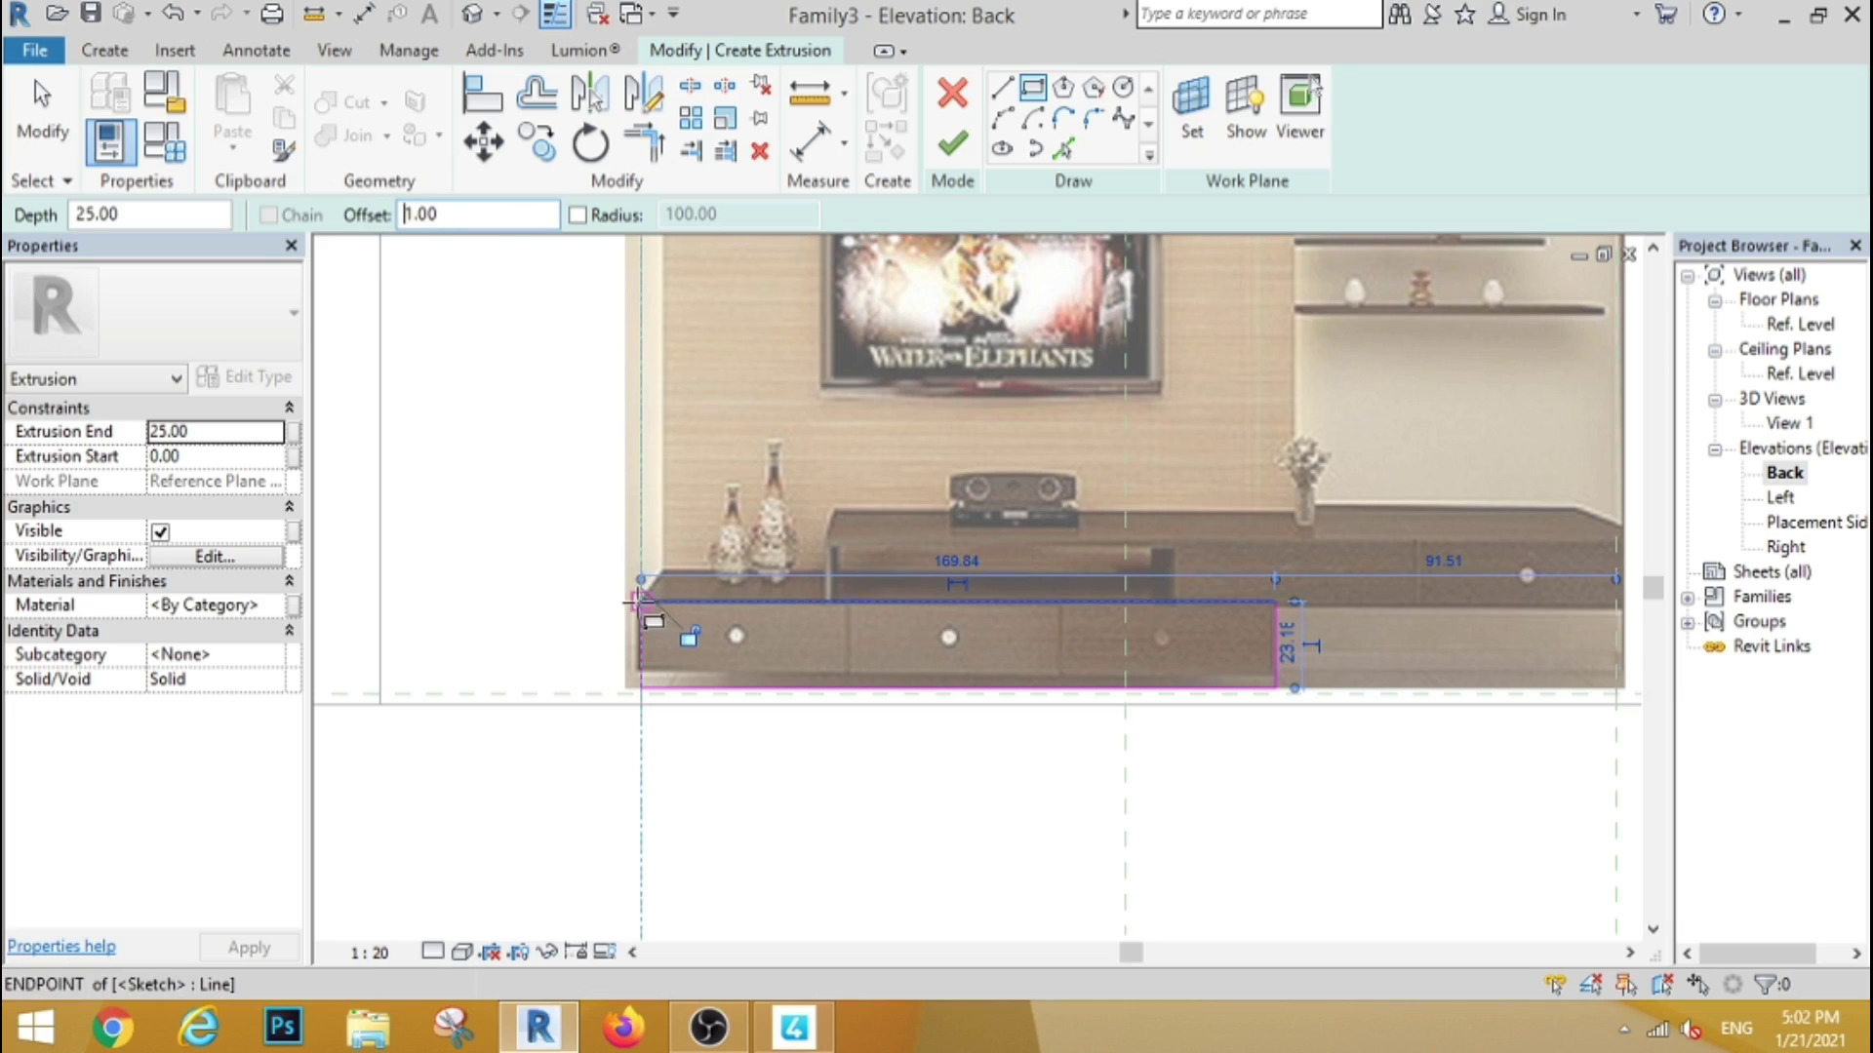
{"action": "left_click", "coordinate": [1210, 691]}
{"action": "key", "text": "Escape"}
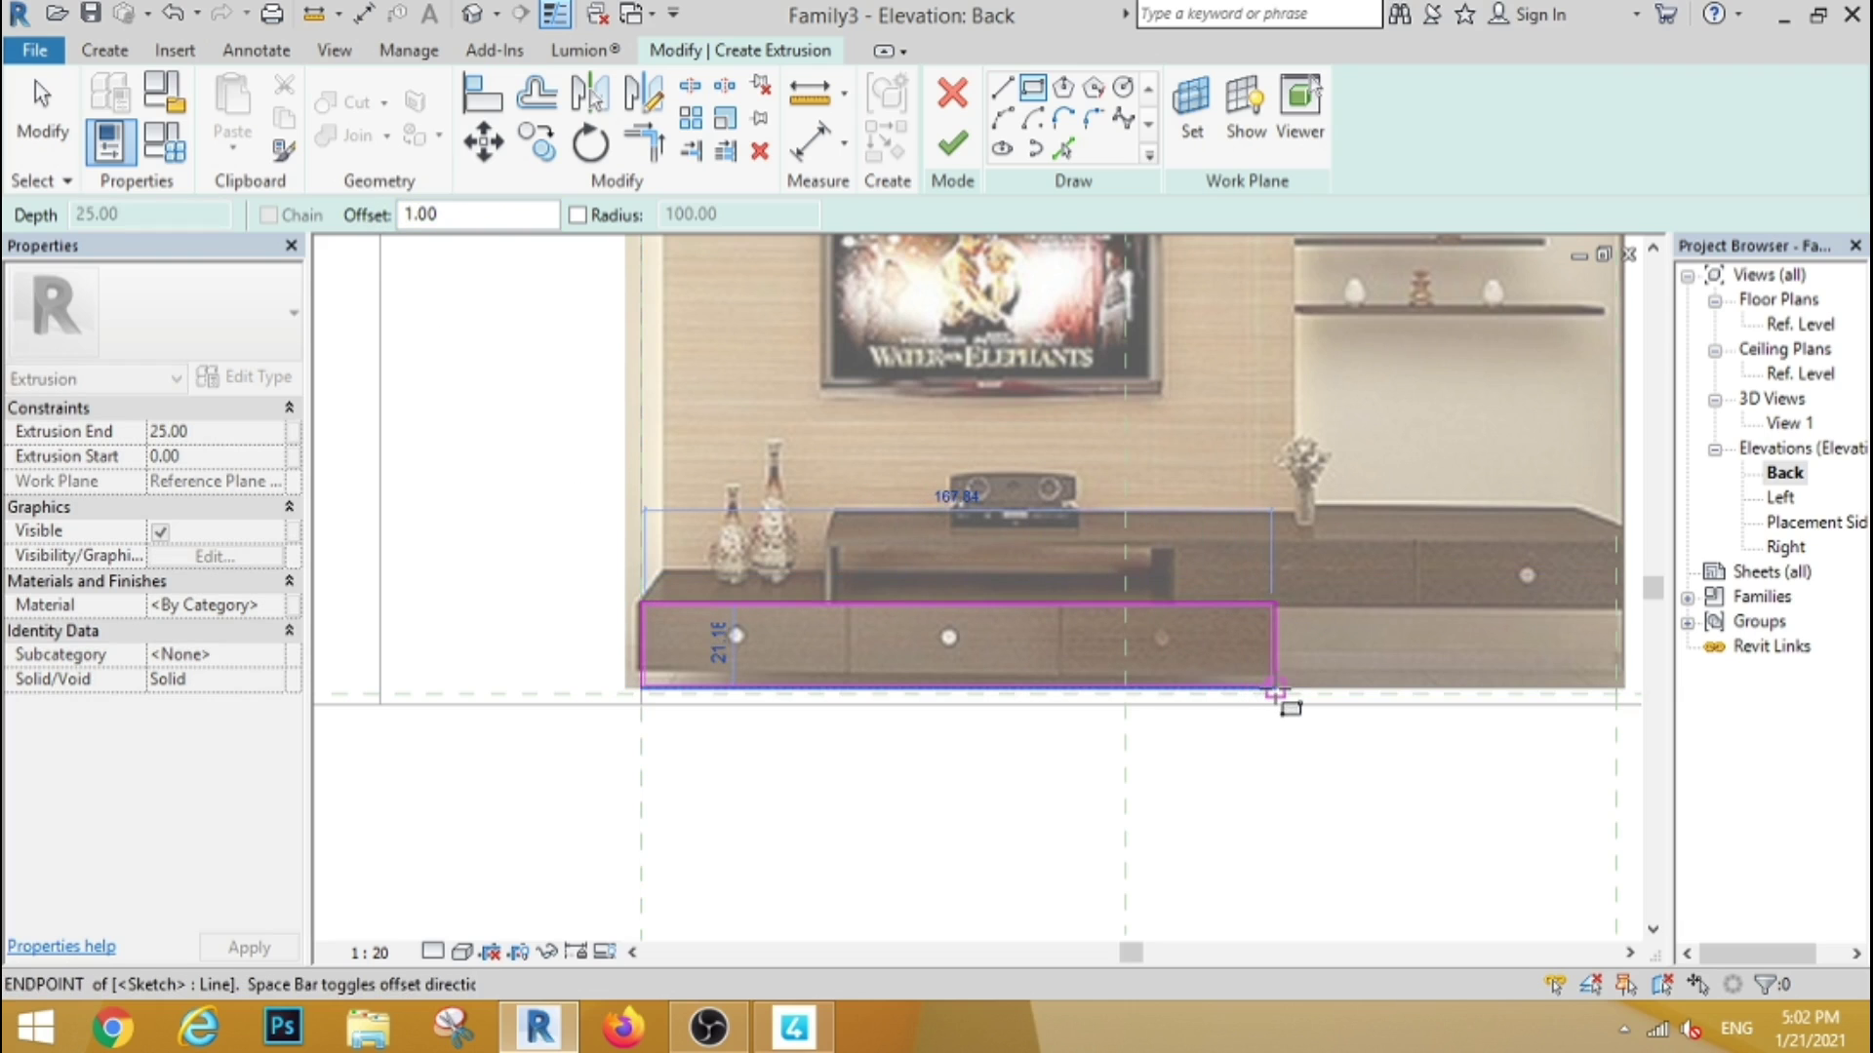
{"action": "scroll", "coordinate": [420, 599], "scroll_direction": "down", "scroll_amount": 3}
{"action": "scroll", "coordinate": [805, 700], "scroll_direction": "up", "scroll_amount": 2}
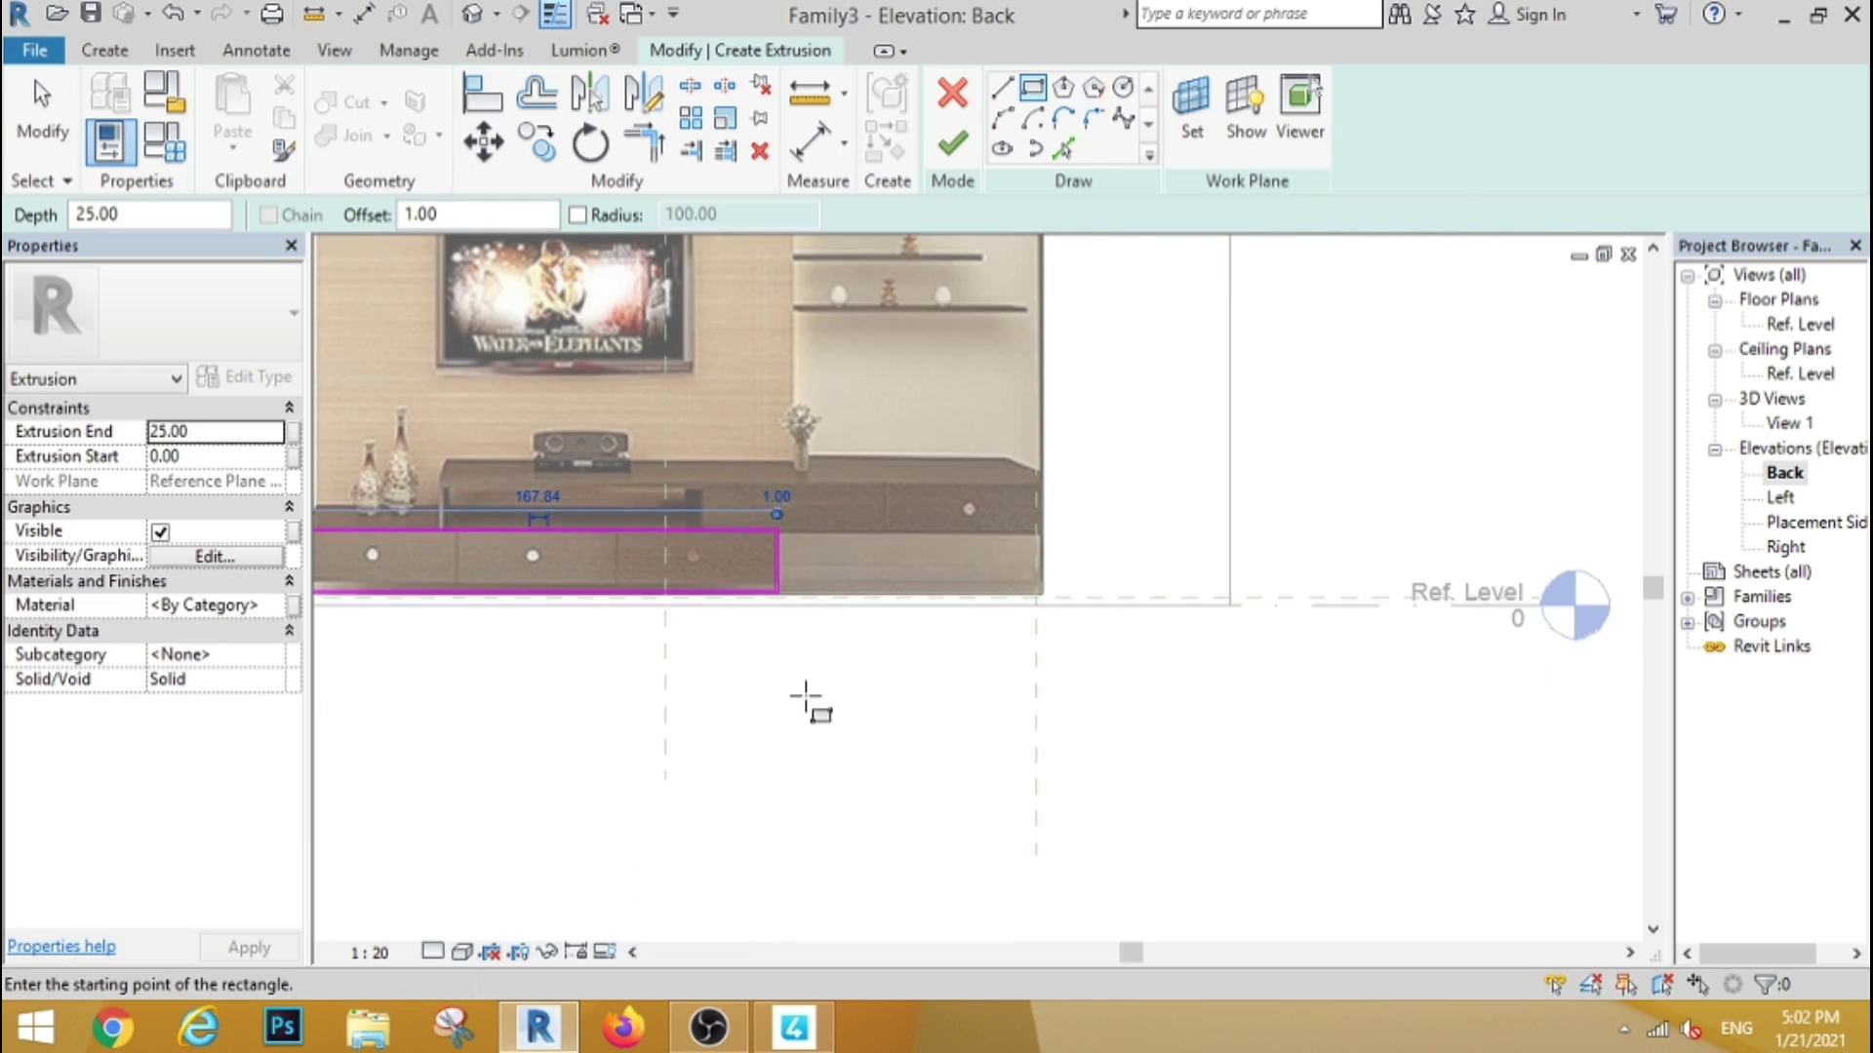
{"action": "left_click", "coordinate": [951, 156]}
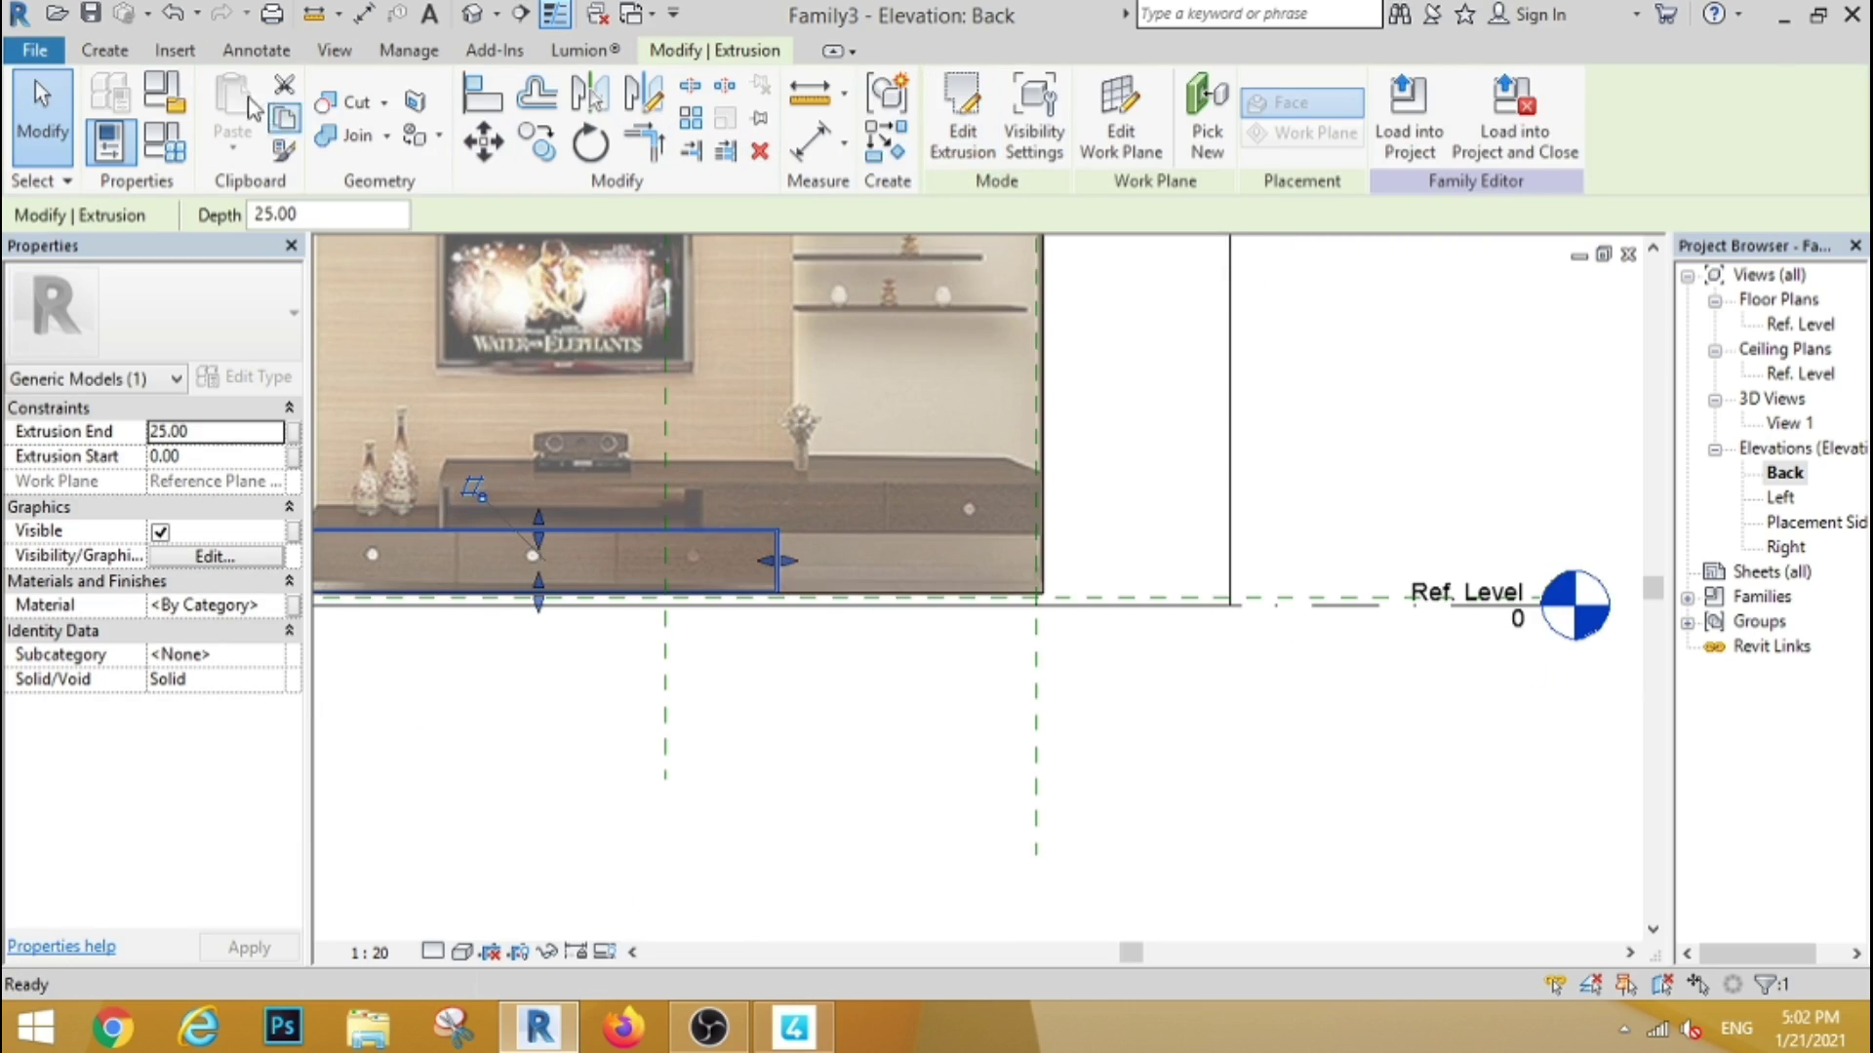
{"action": "left_click", "coordinate": [105, 50]}
Sketch the upper drawer band outline plus an inner rectangle inset by 1.00
{"action": "left_click", "coordinate": [276, 93]}
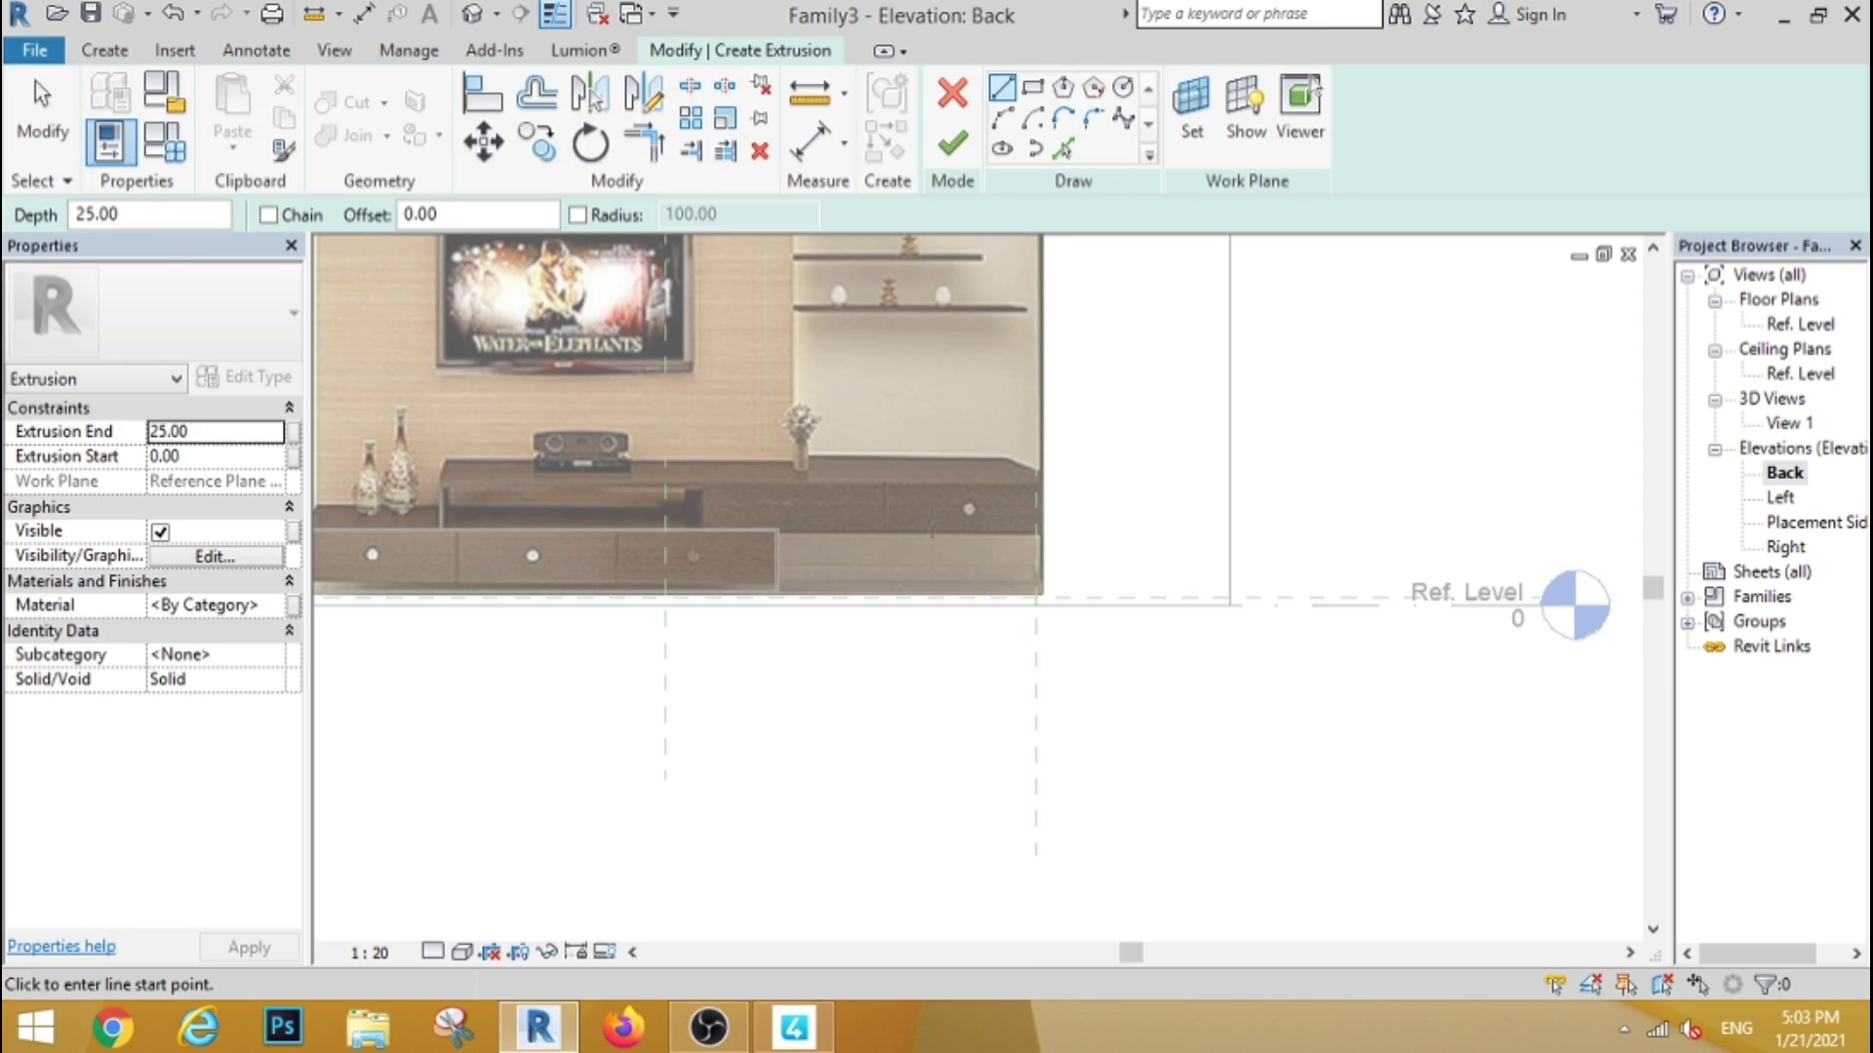
{"action": "left_click", "coordinate": [1036, 90]}
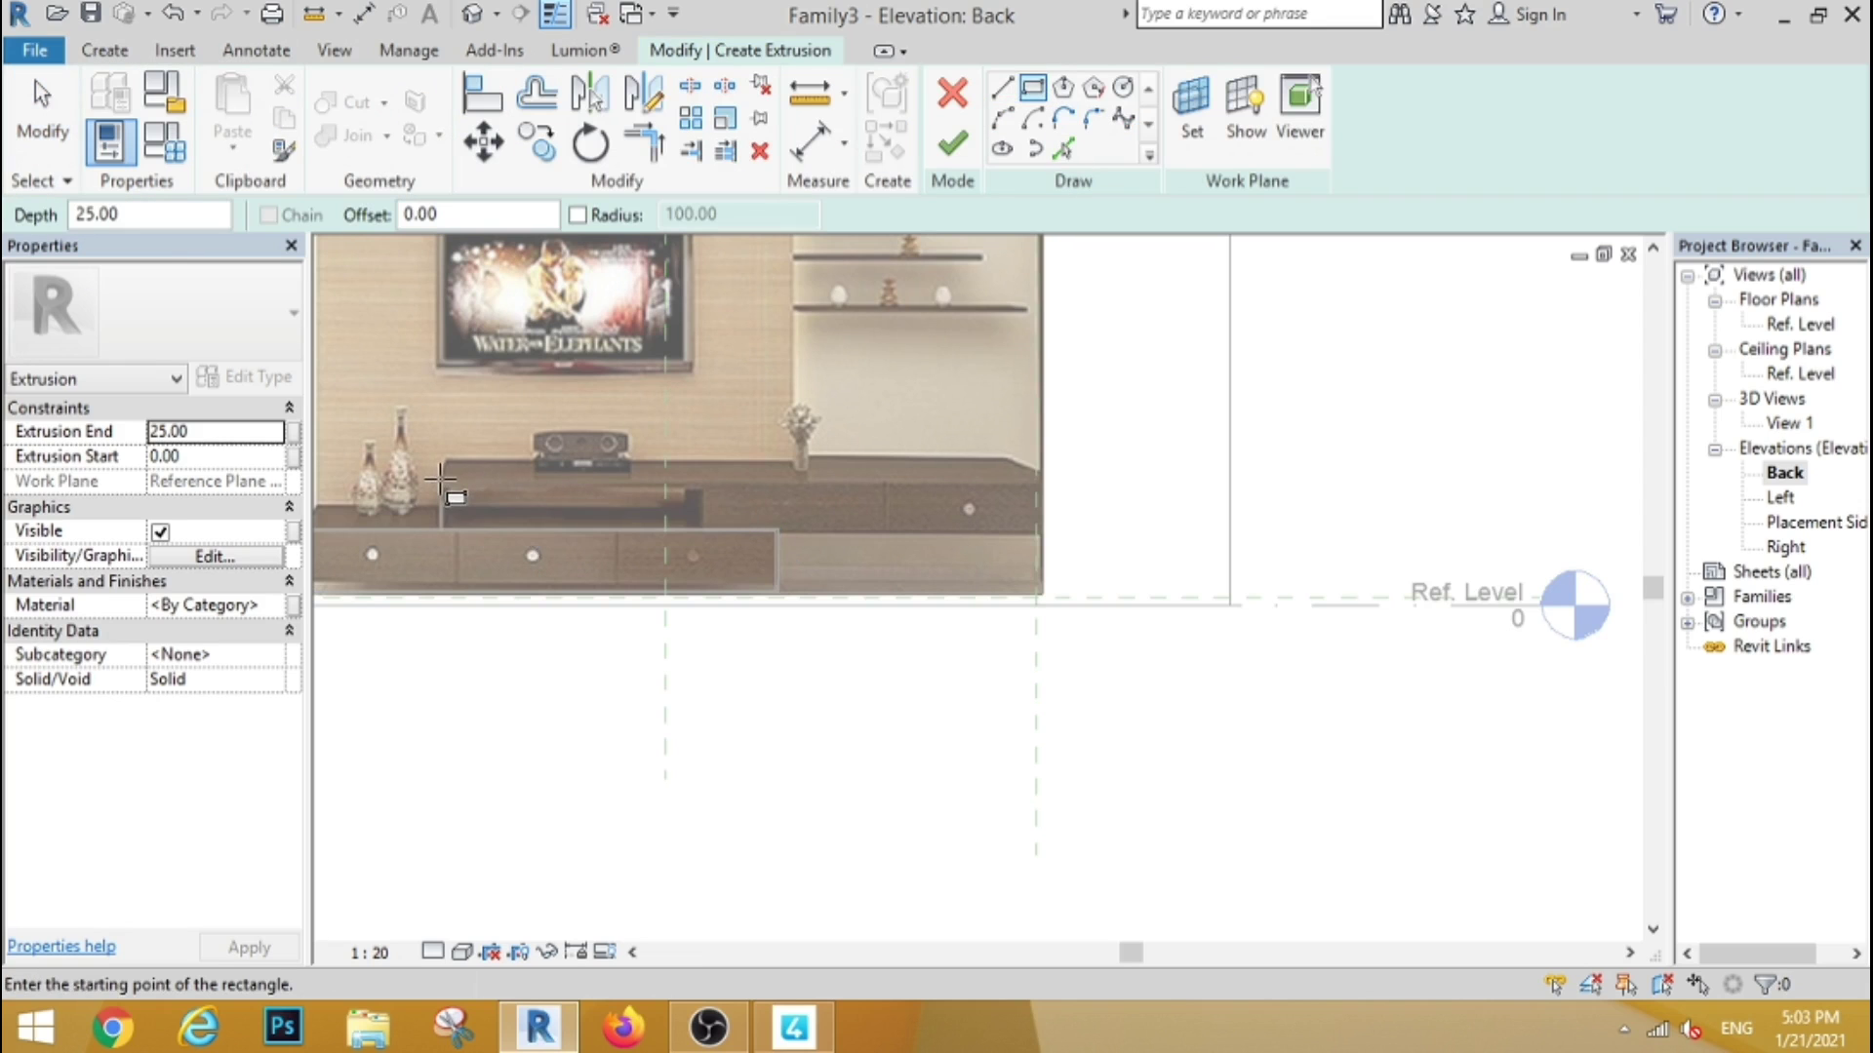
{"action": "left_click", "coordinate": [441, 478]}
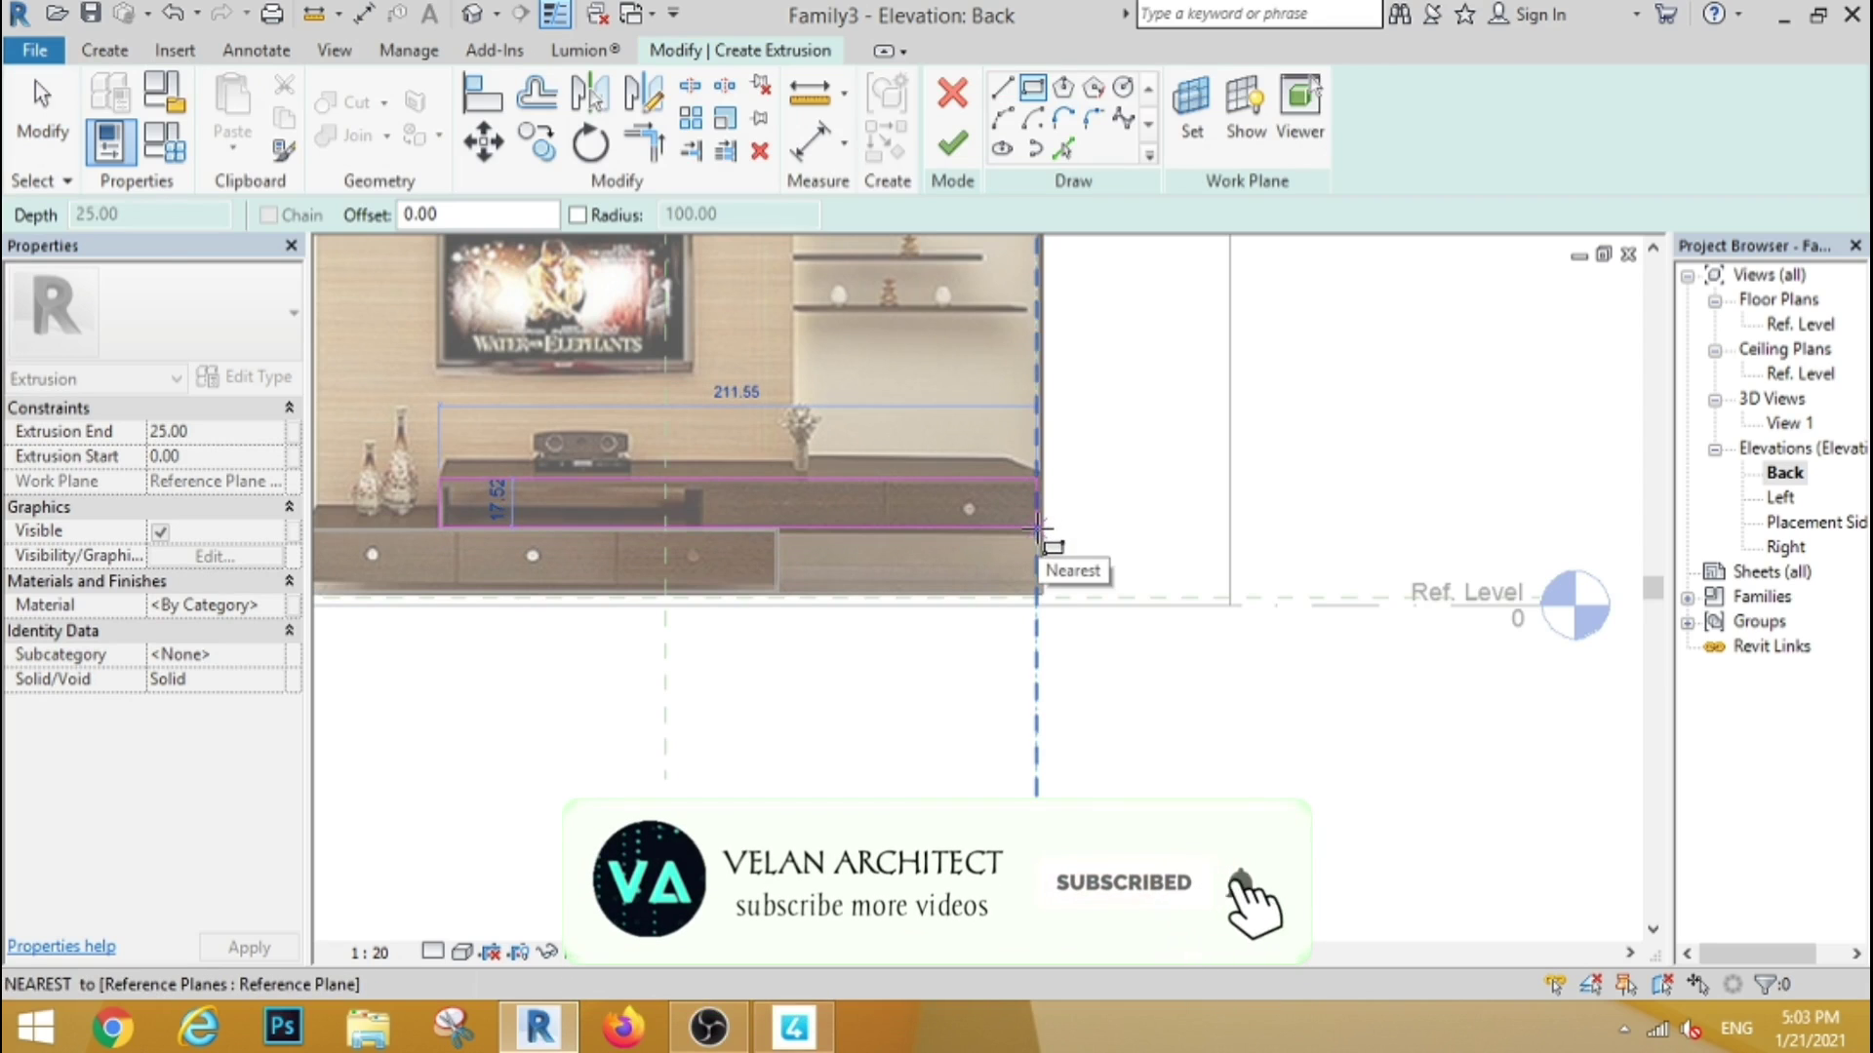
{"action": "left_click", "coordinate": [1041, 529]}
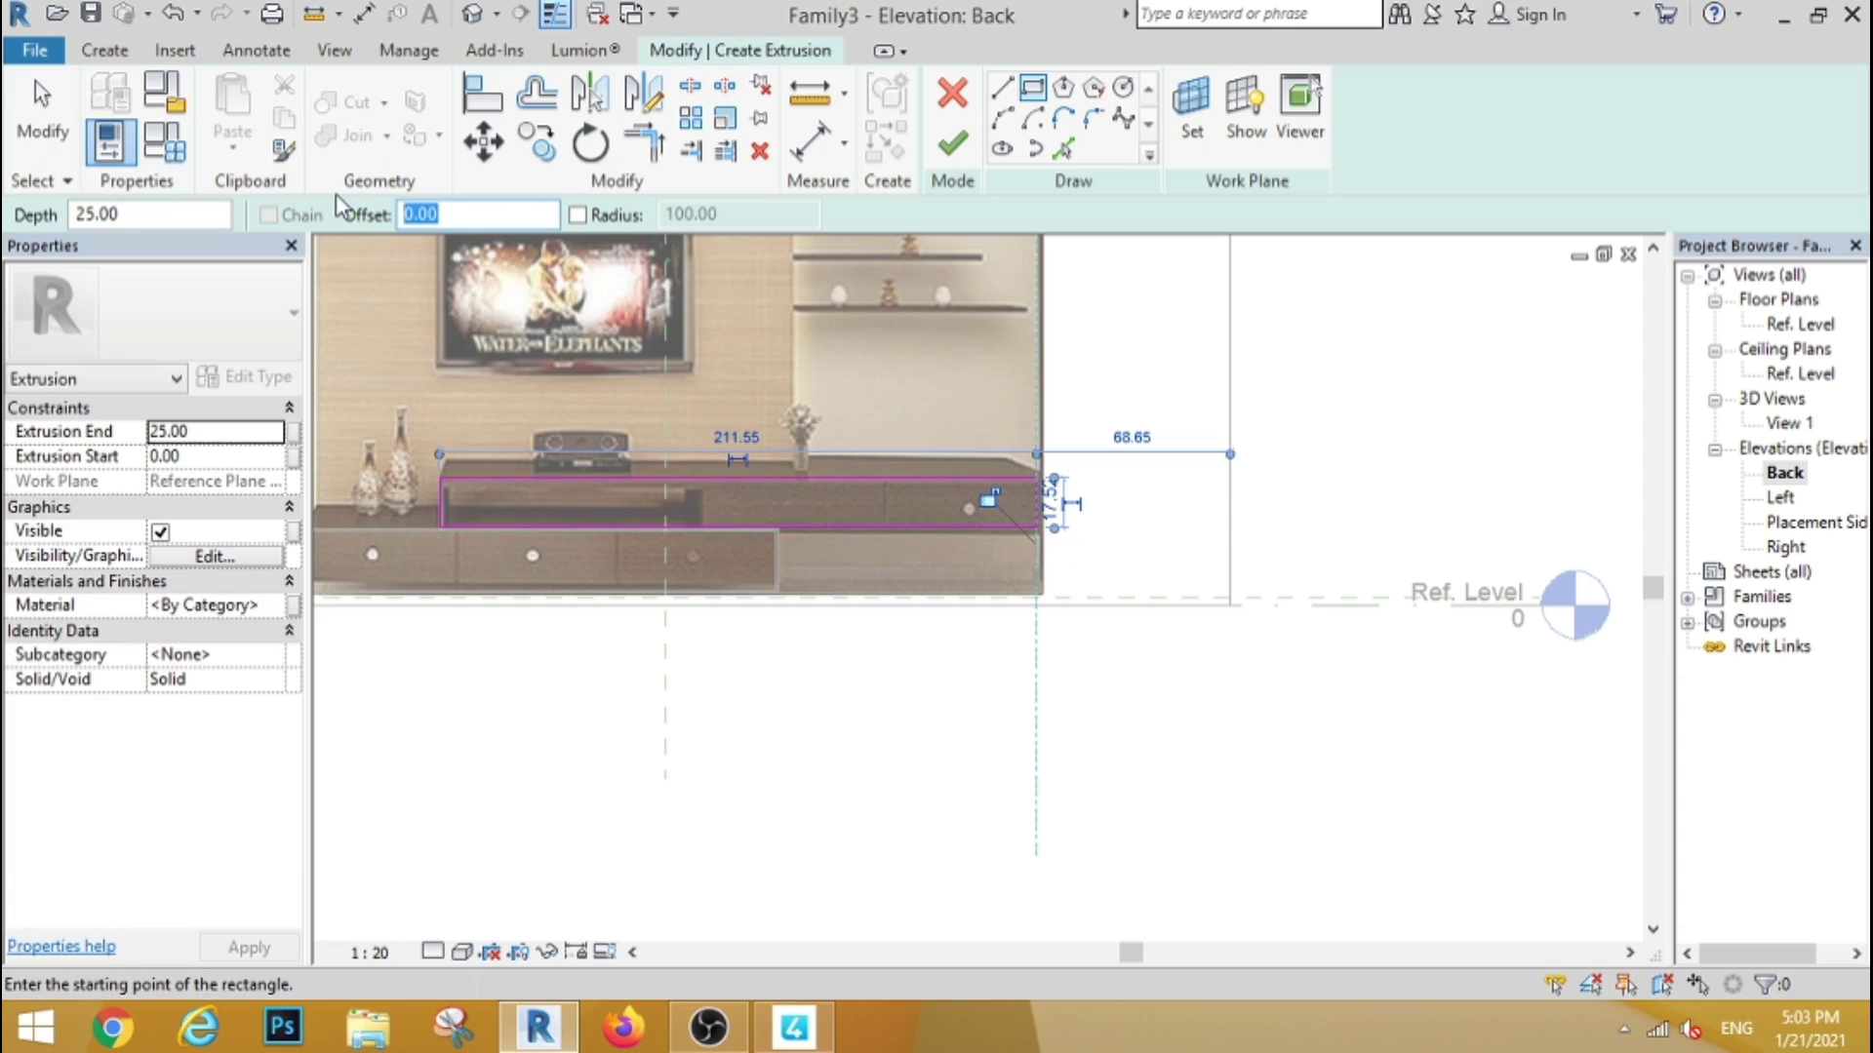
{"action": "type", "text": "1"}
{"action": "left_click", "coordinate": [441, 475]}
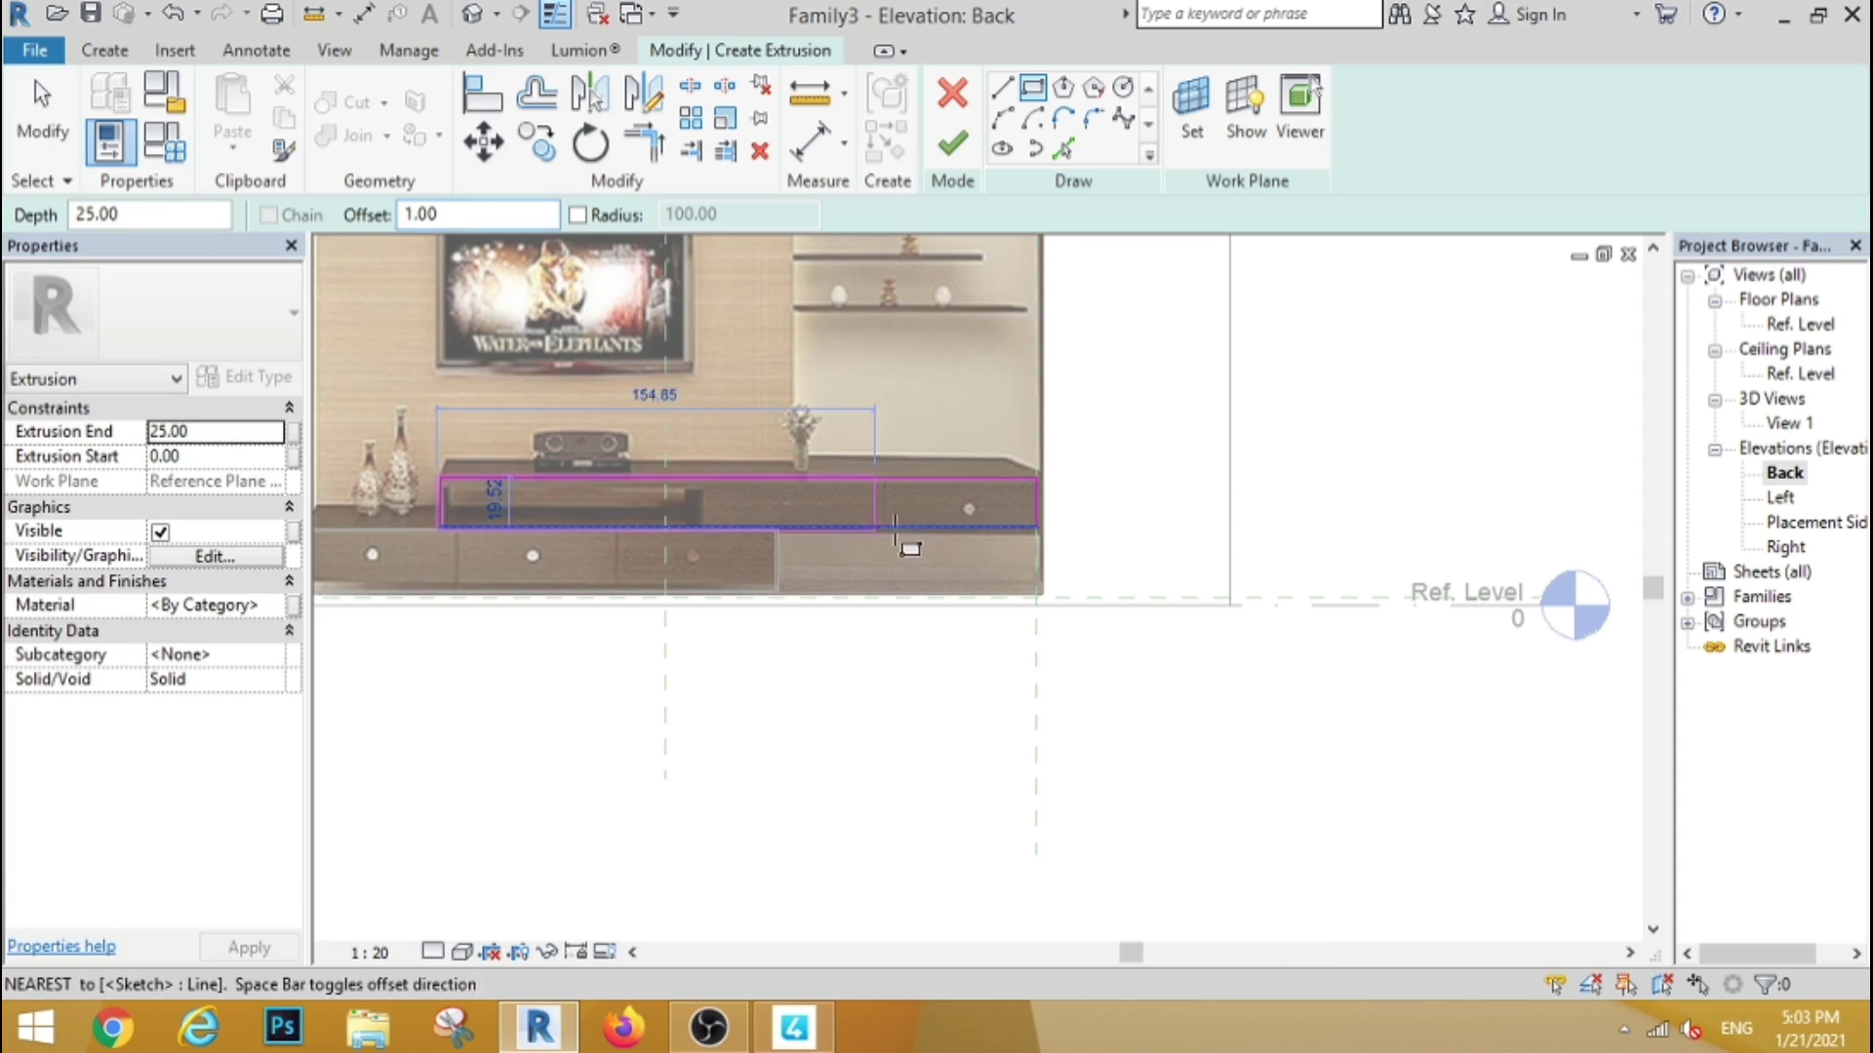
{"action": "left_click", "coordinate": [1034, 524]}
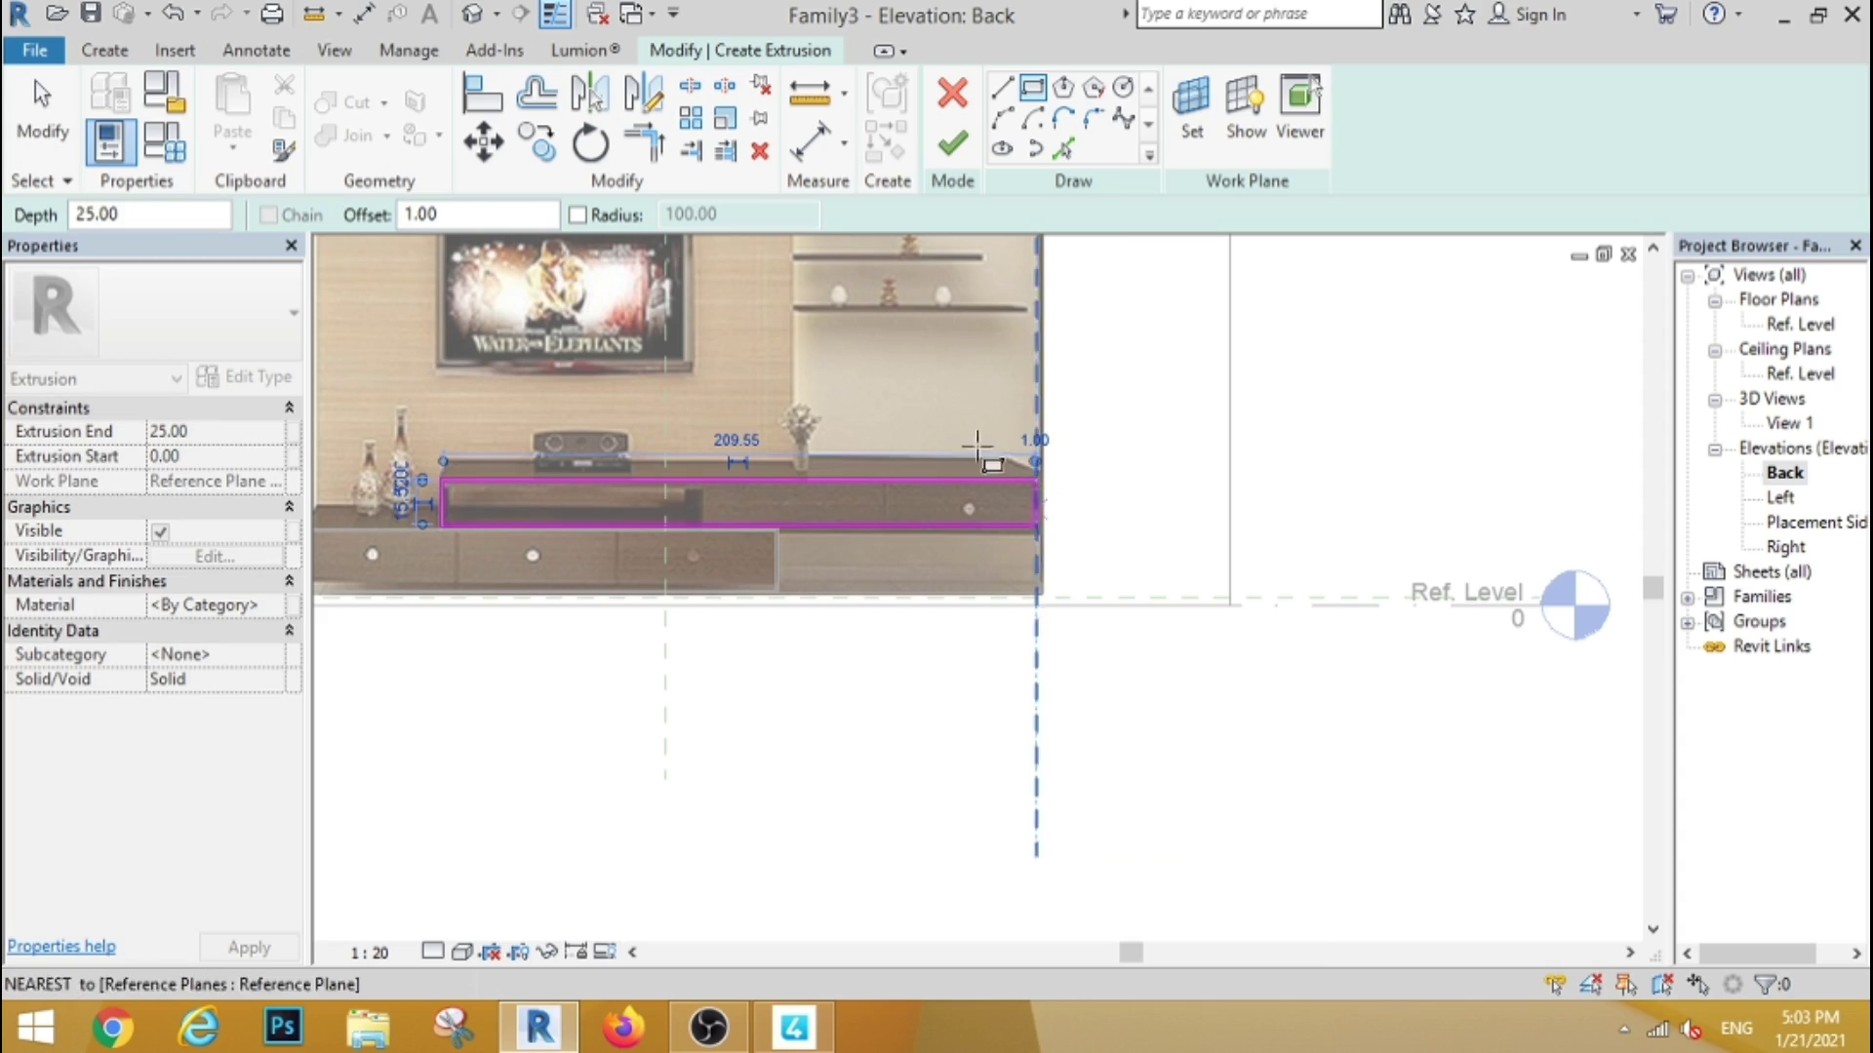
{"action": "left_click", "coordinate": [42, 117]}
{"action": "scroll", "coordinate": [892, 640], "scroll_direction": "down", "scroll_amount": 2}
Draw a vertical divider line across the upper drawer band
{"action": "scroll", "coordinate": [892, 640], "scroll_direction": "up", "scroll_amount": 3}
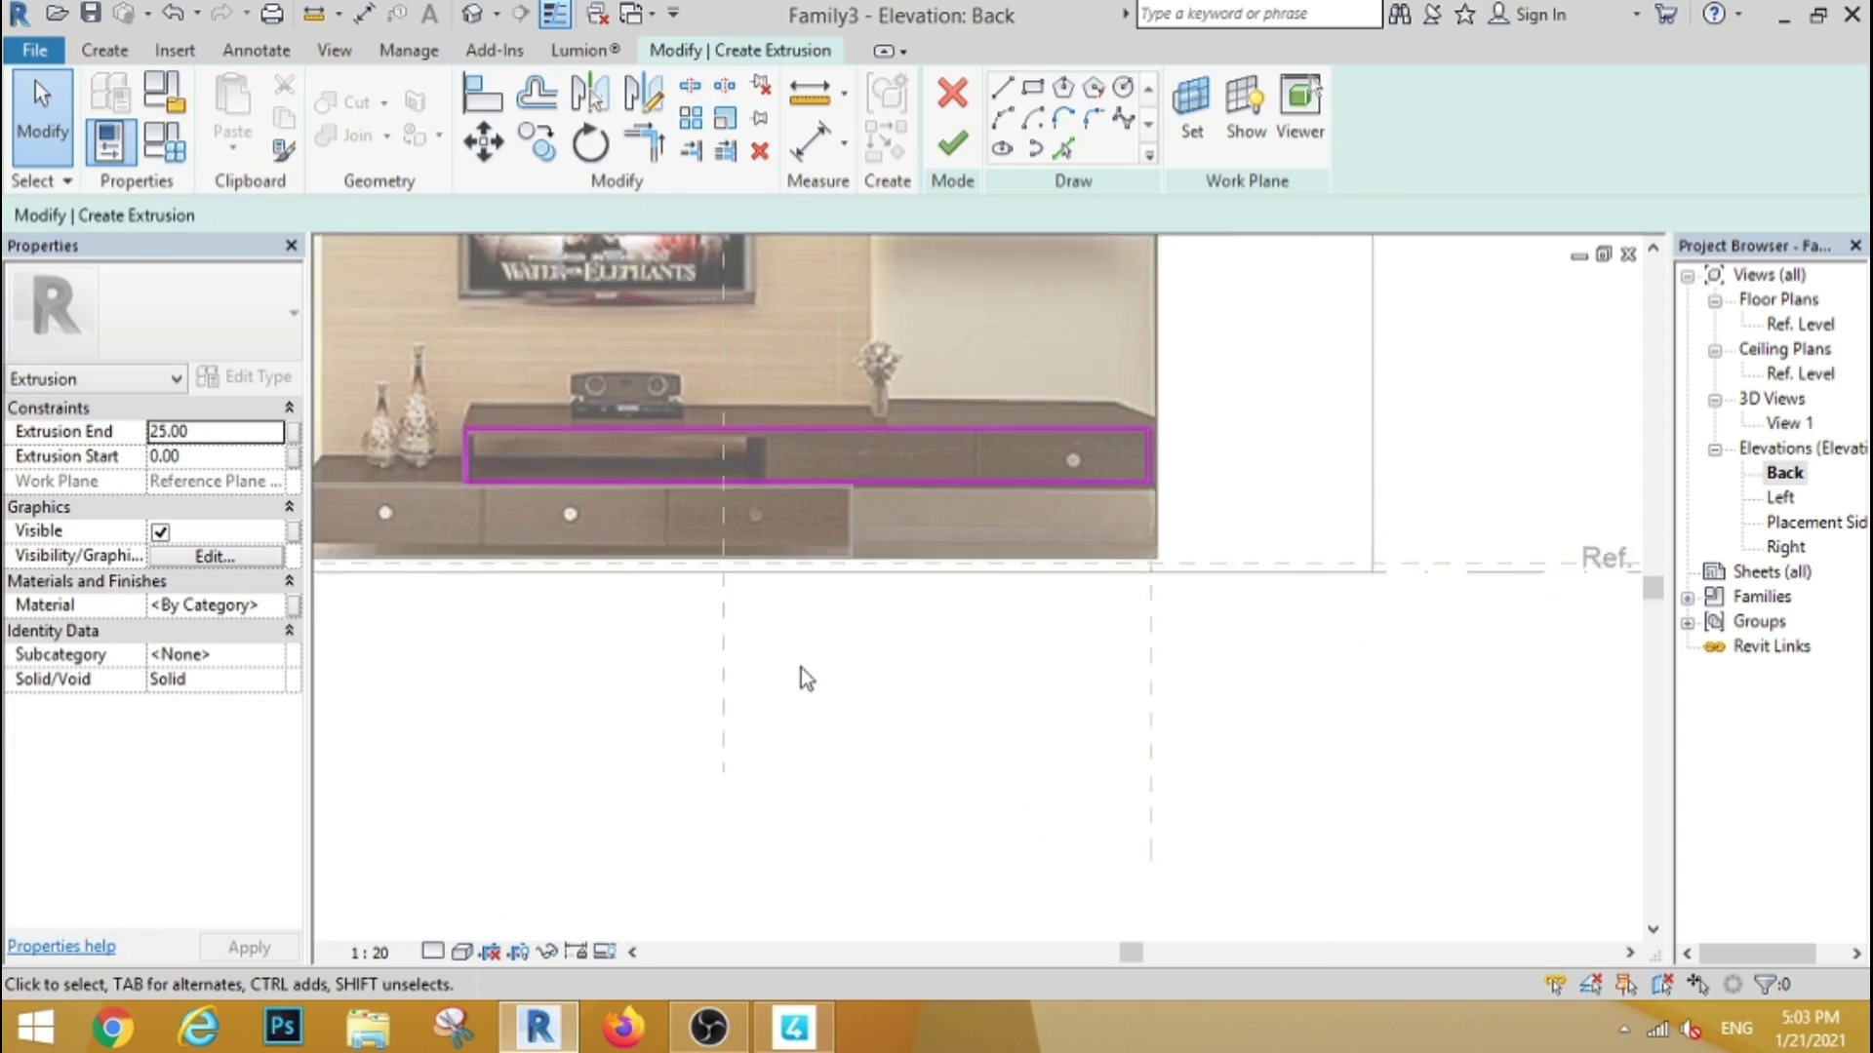
{"action": "scroll", "coordinate": [800, 669], "scroll_direction": "up", "scroll_amount": 1}
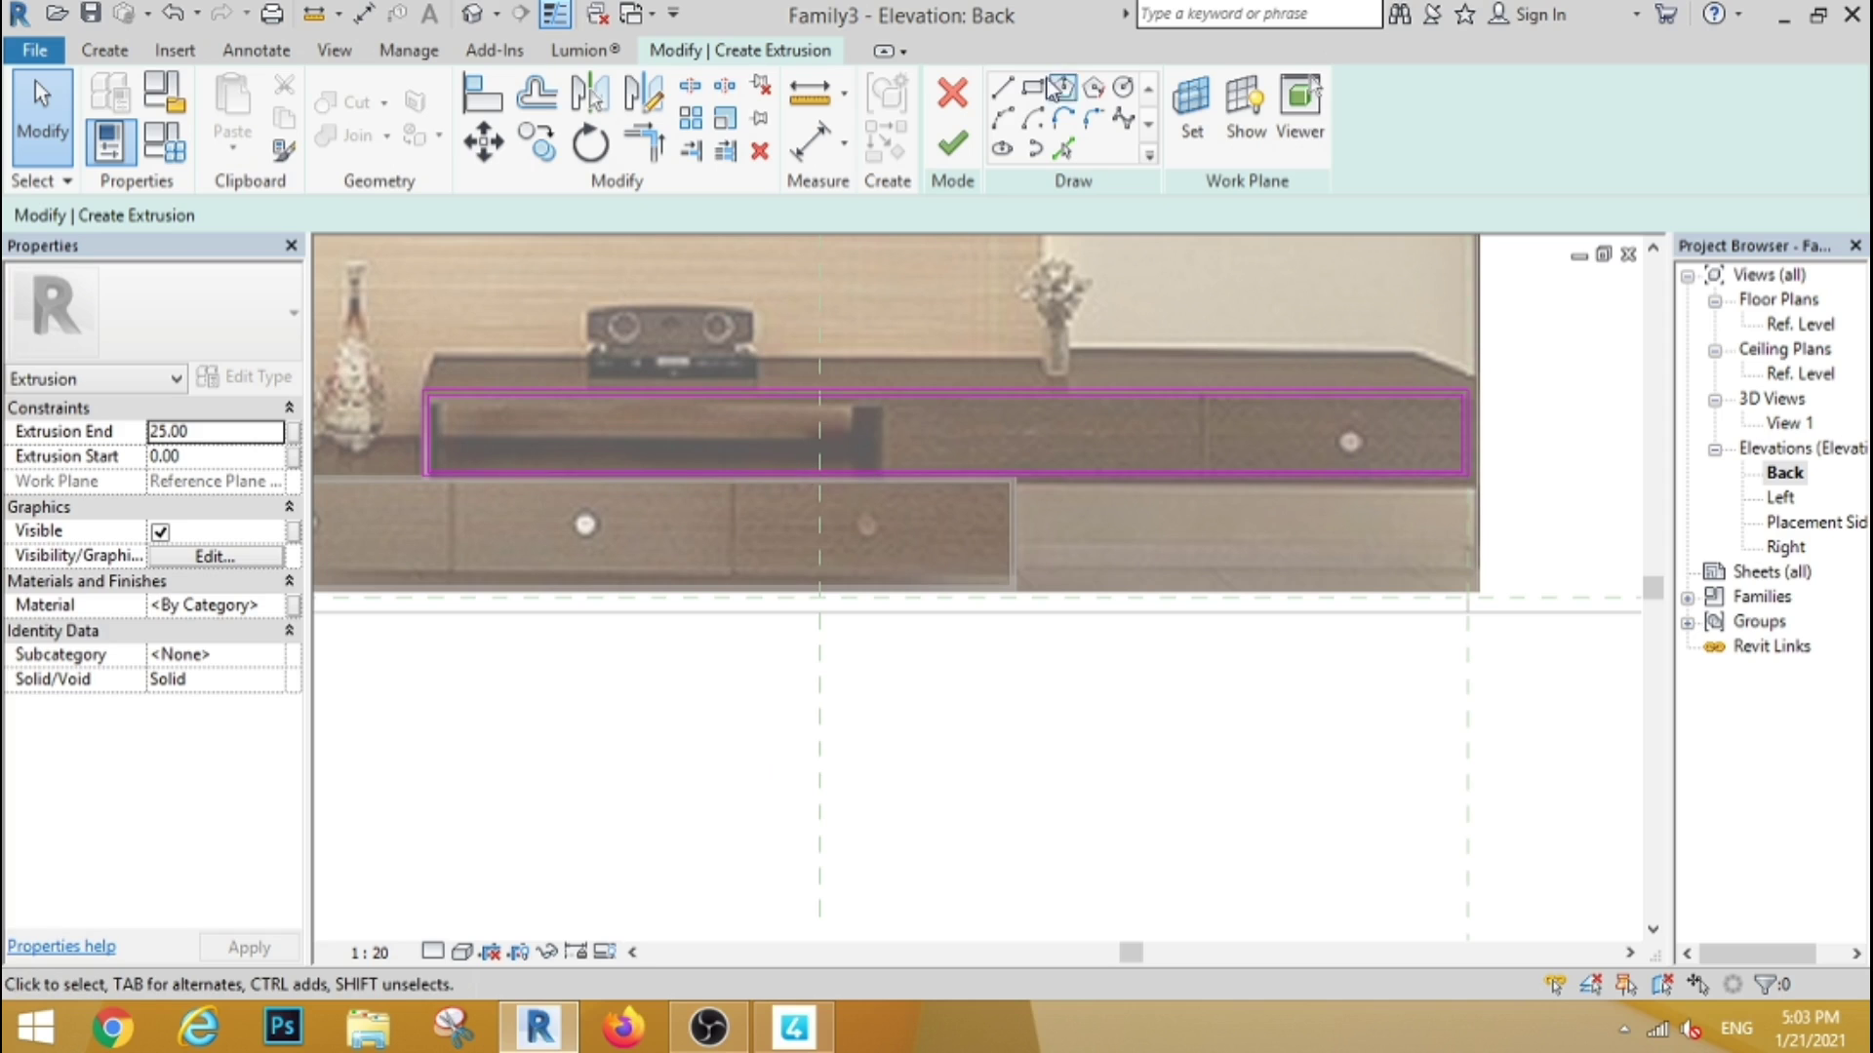
{"action": "left_click", "coordinate": [1034, 90]}
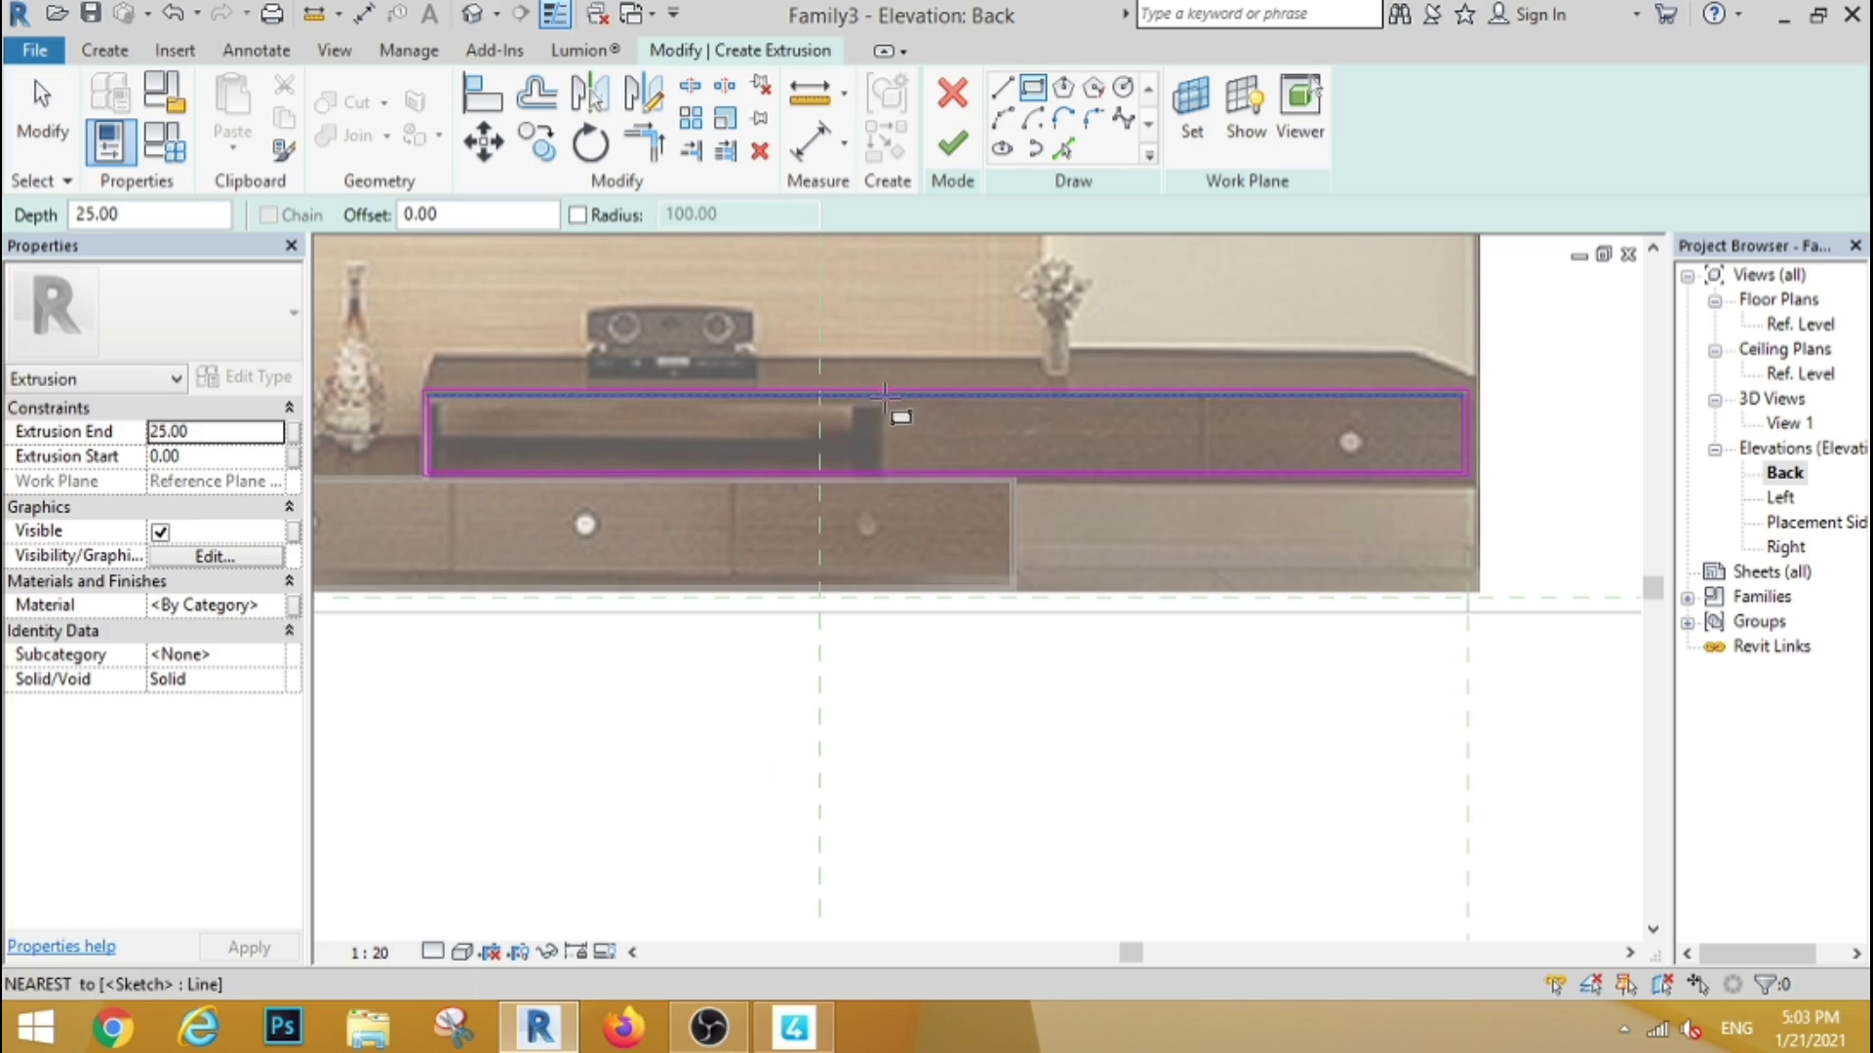
{"action": "left_click", "coordinate": [896, 417]}
{"action": "left_click", "coordinate": [1003, 92]}
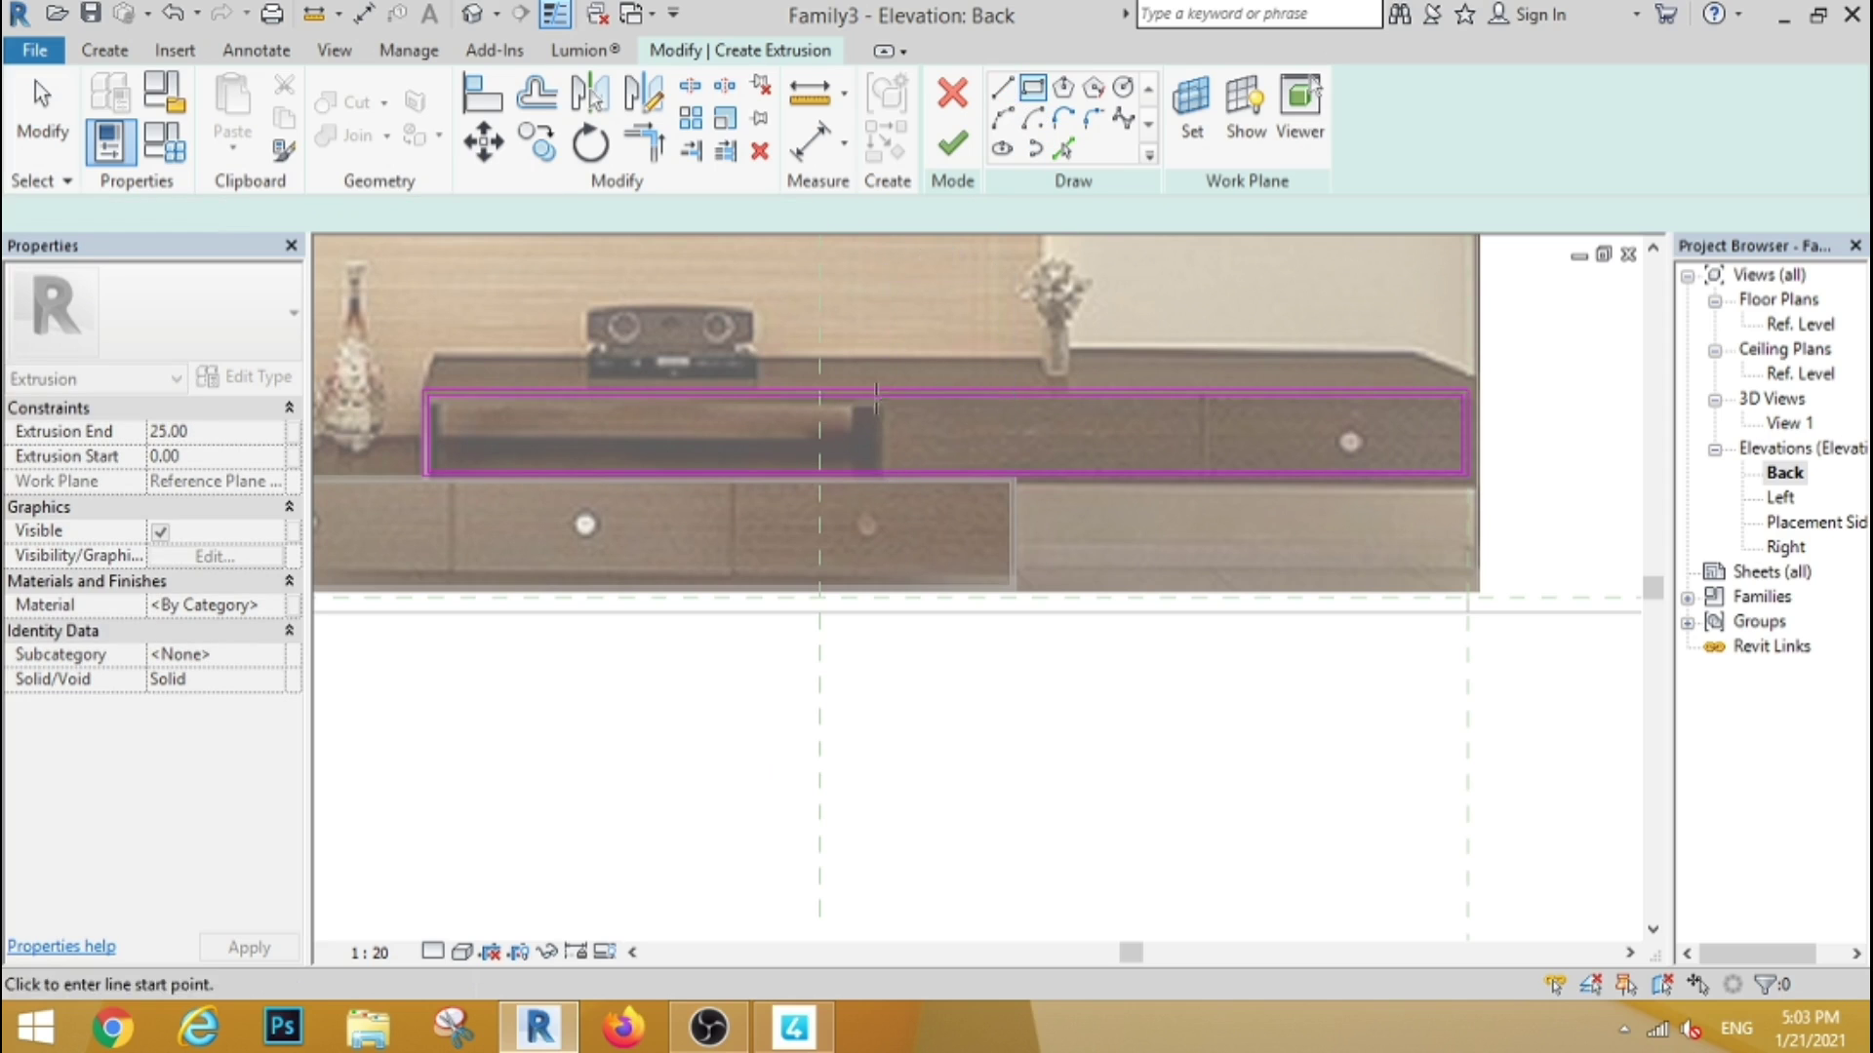
{"action": "left_click", "coordinate": [884, 395]}
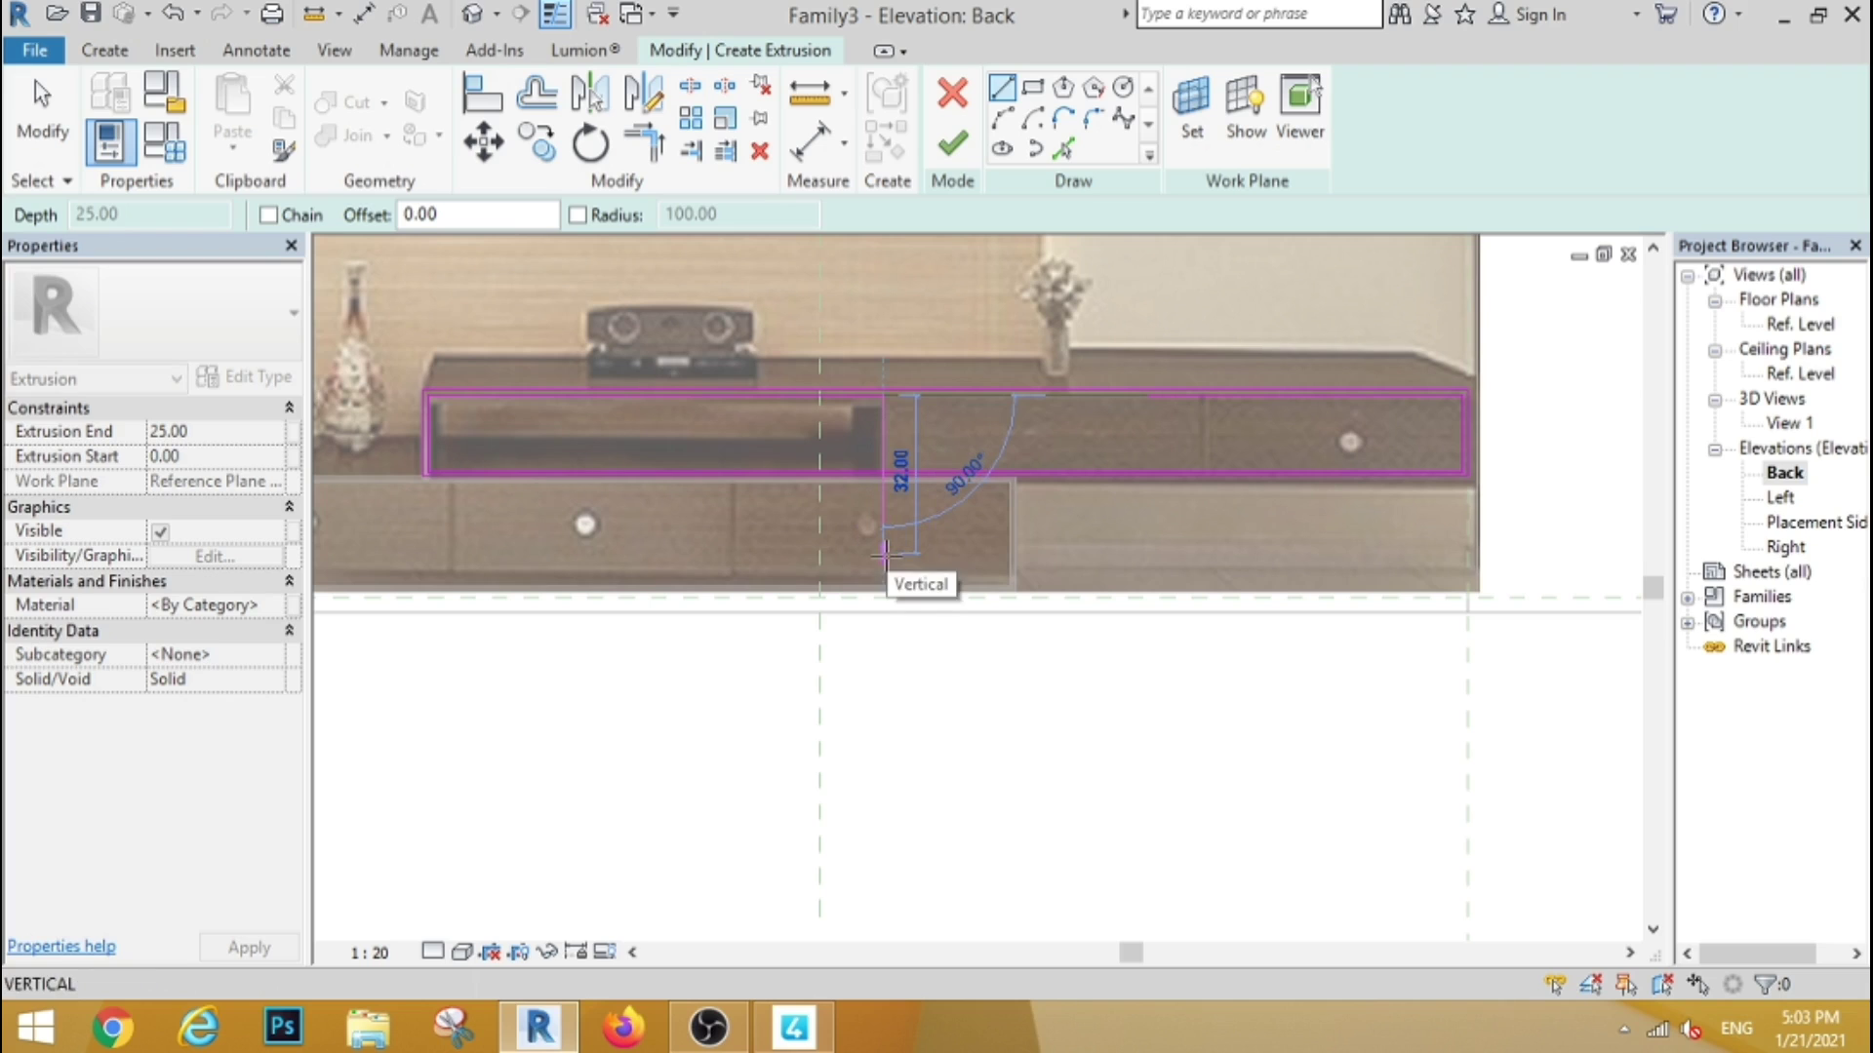
{"action": "left_click", "coordinate": [885, 554]}
{"action": "left_click", "coordinate": [1036, 89]}
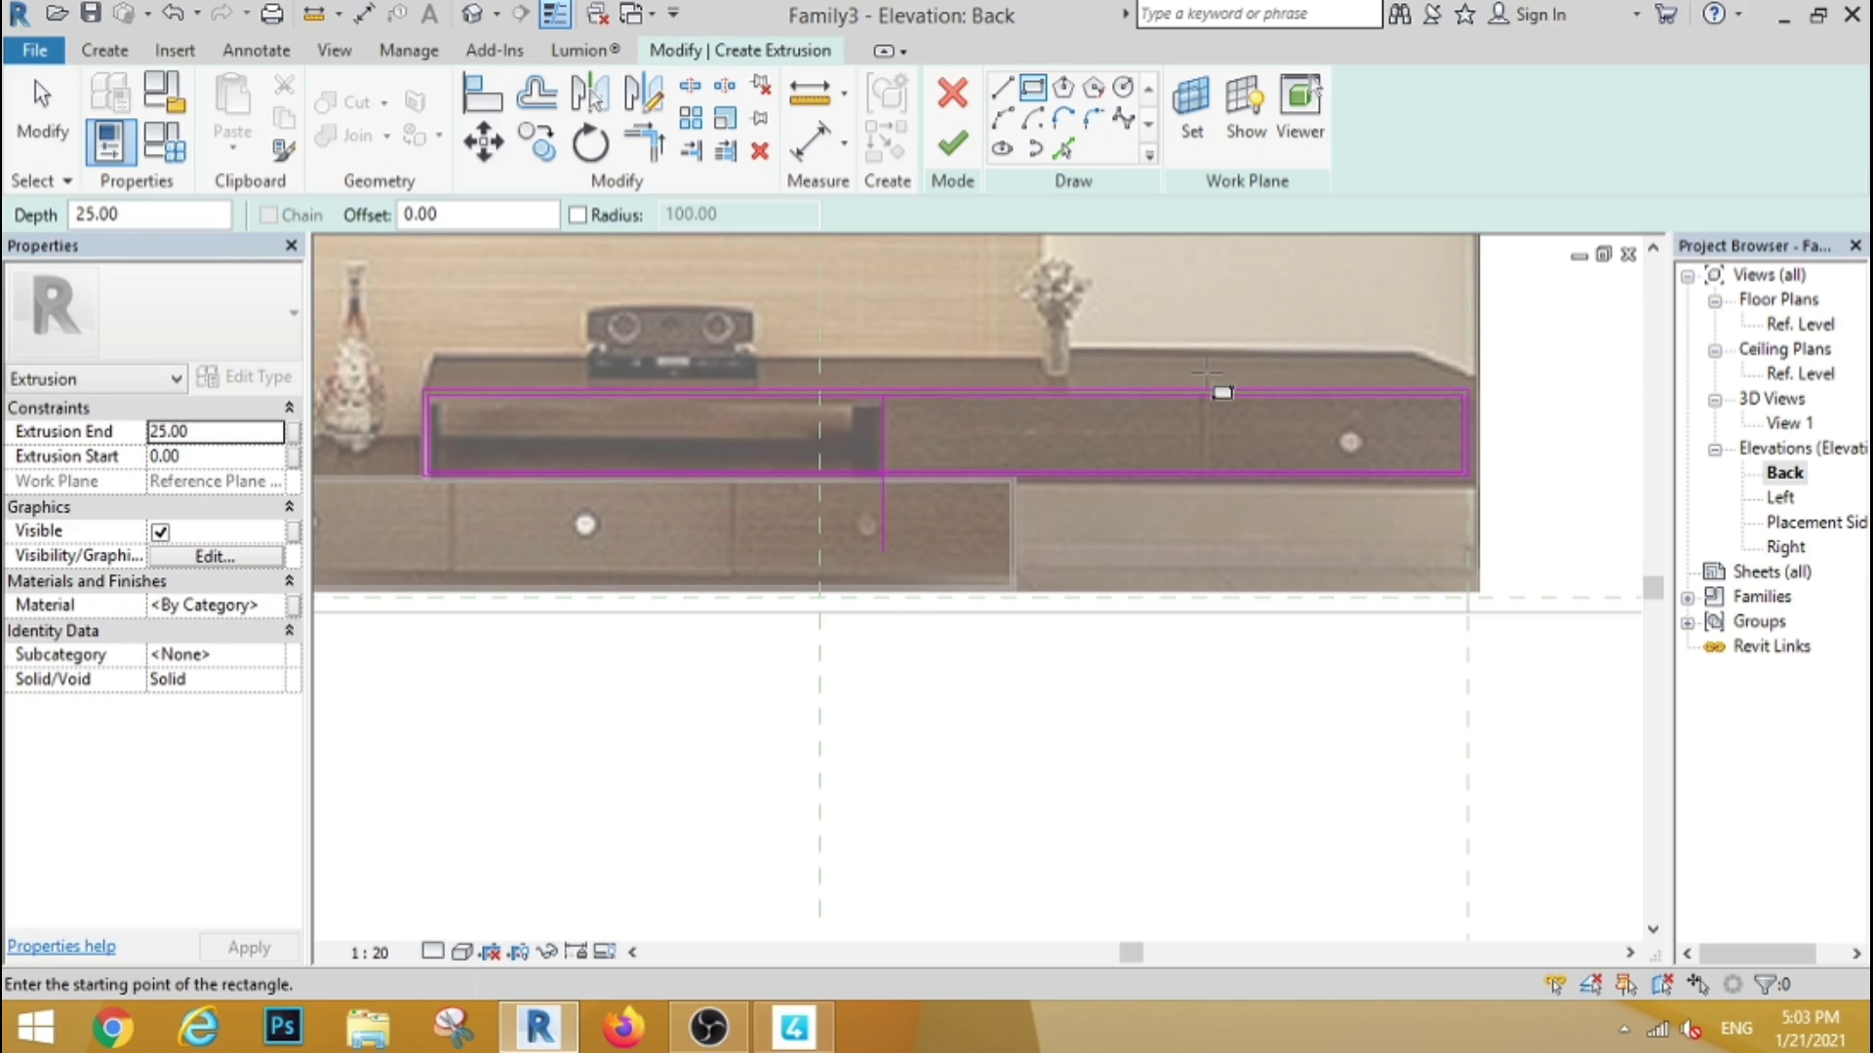
Add a thin 2.00-wide divider rectangle beside the right drawer
{"action": "left_click", "coordinate": [1204, 372]}
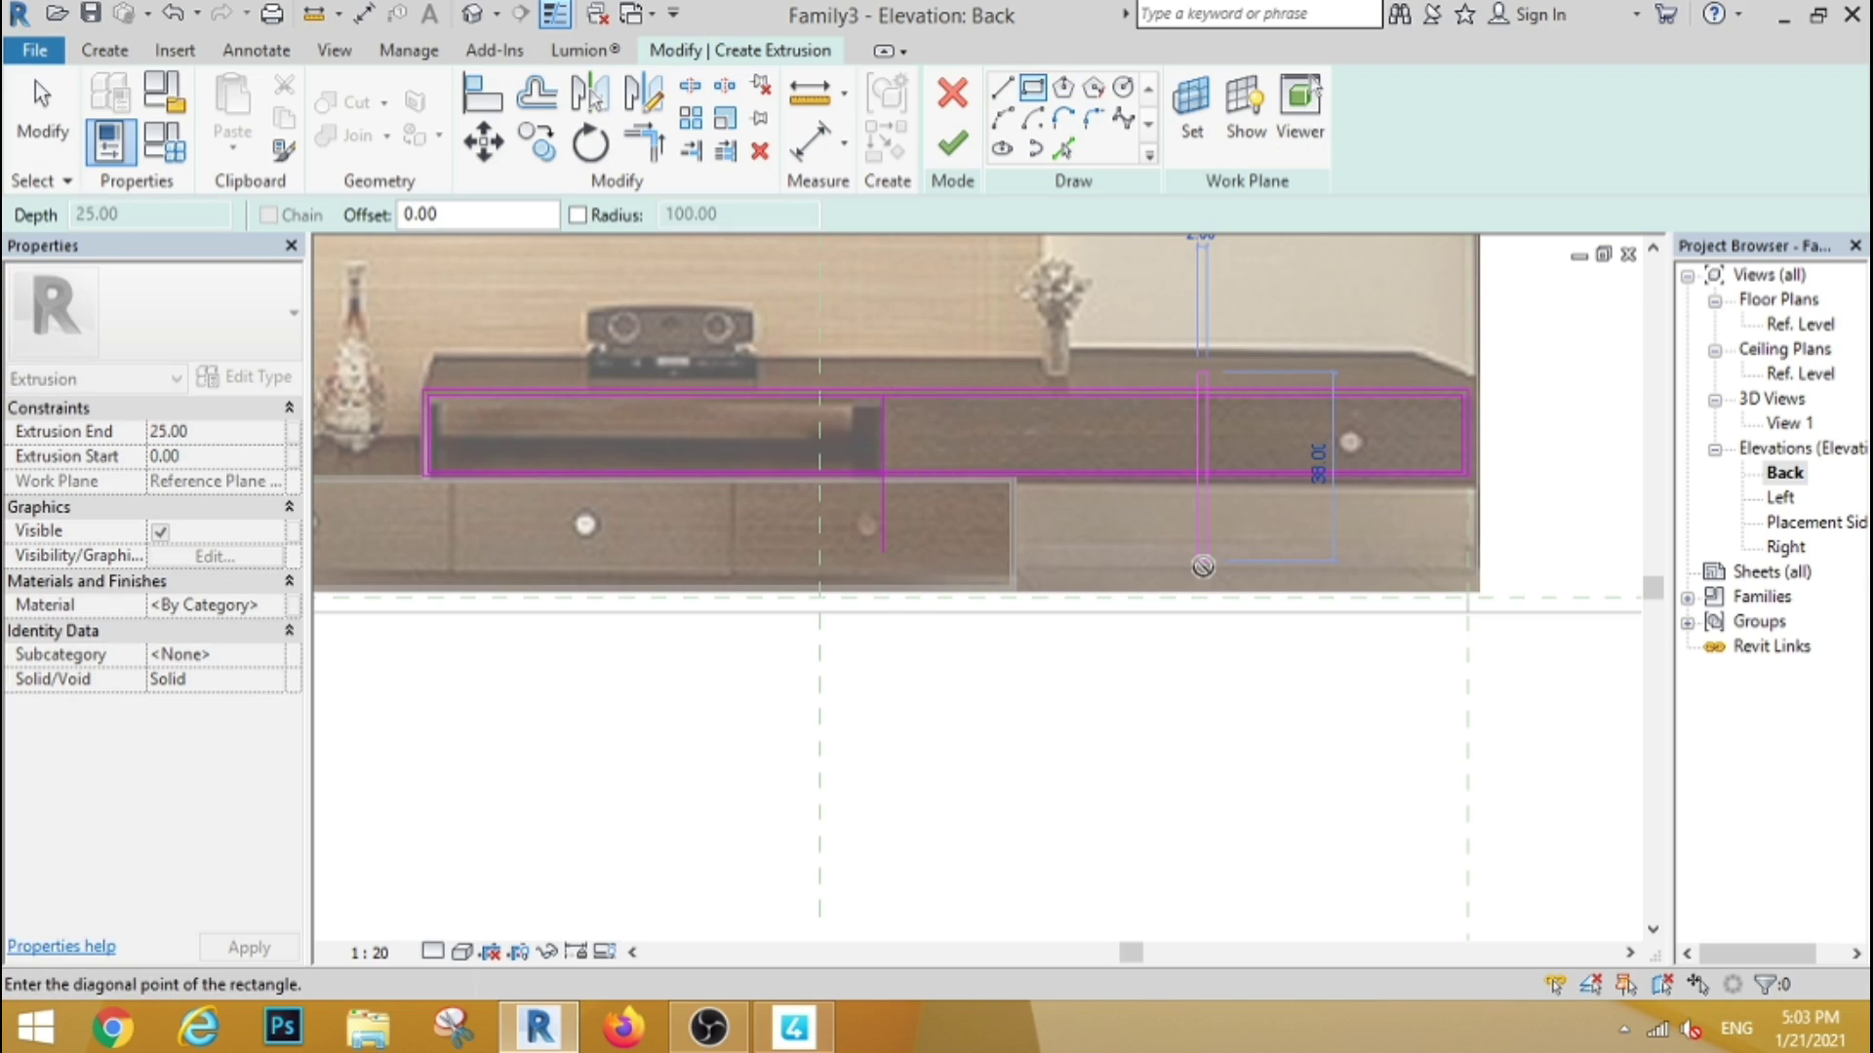
{"action": "left_click", "coordinate": [1202, 564]}
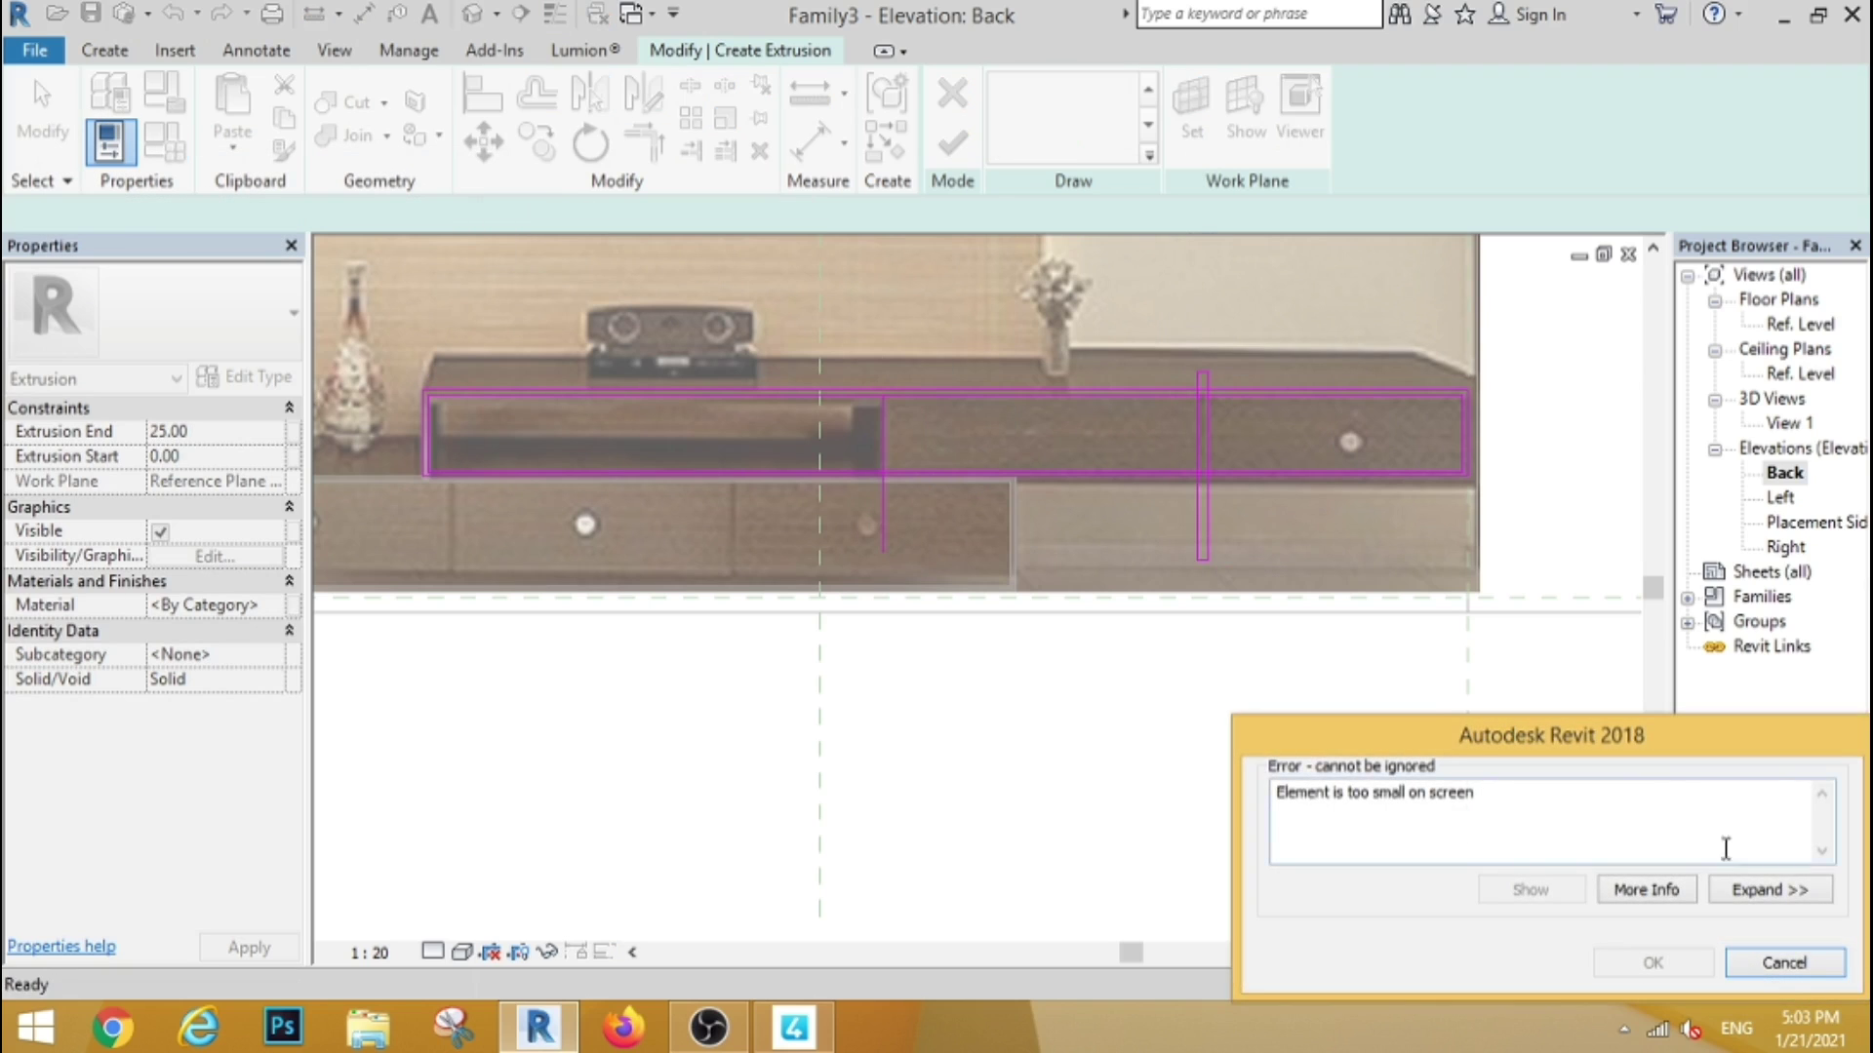
{"action": "left_click", "coordinate": [1784, 963]}
{"action": "scroll", "coordinate": [1293, 495], "scroll_direction": "up", "scroll_amount": 2}
{"action": "scroll", "coordinate": [1294, 494], "scroll_direction": "up", "scroll_amount": 1}
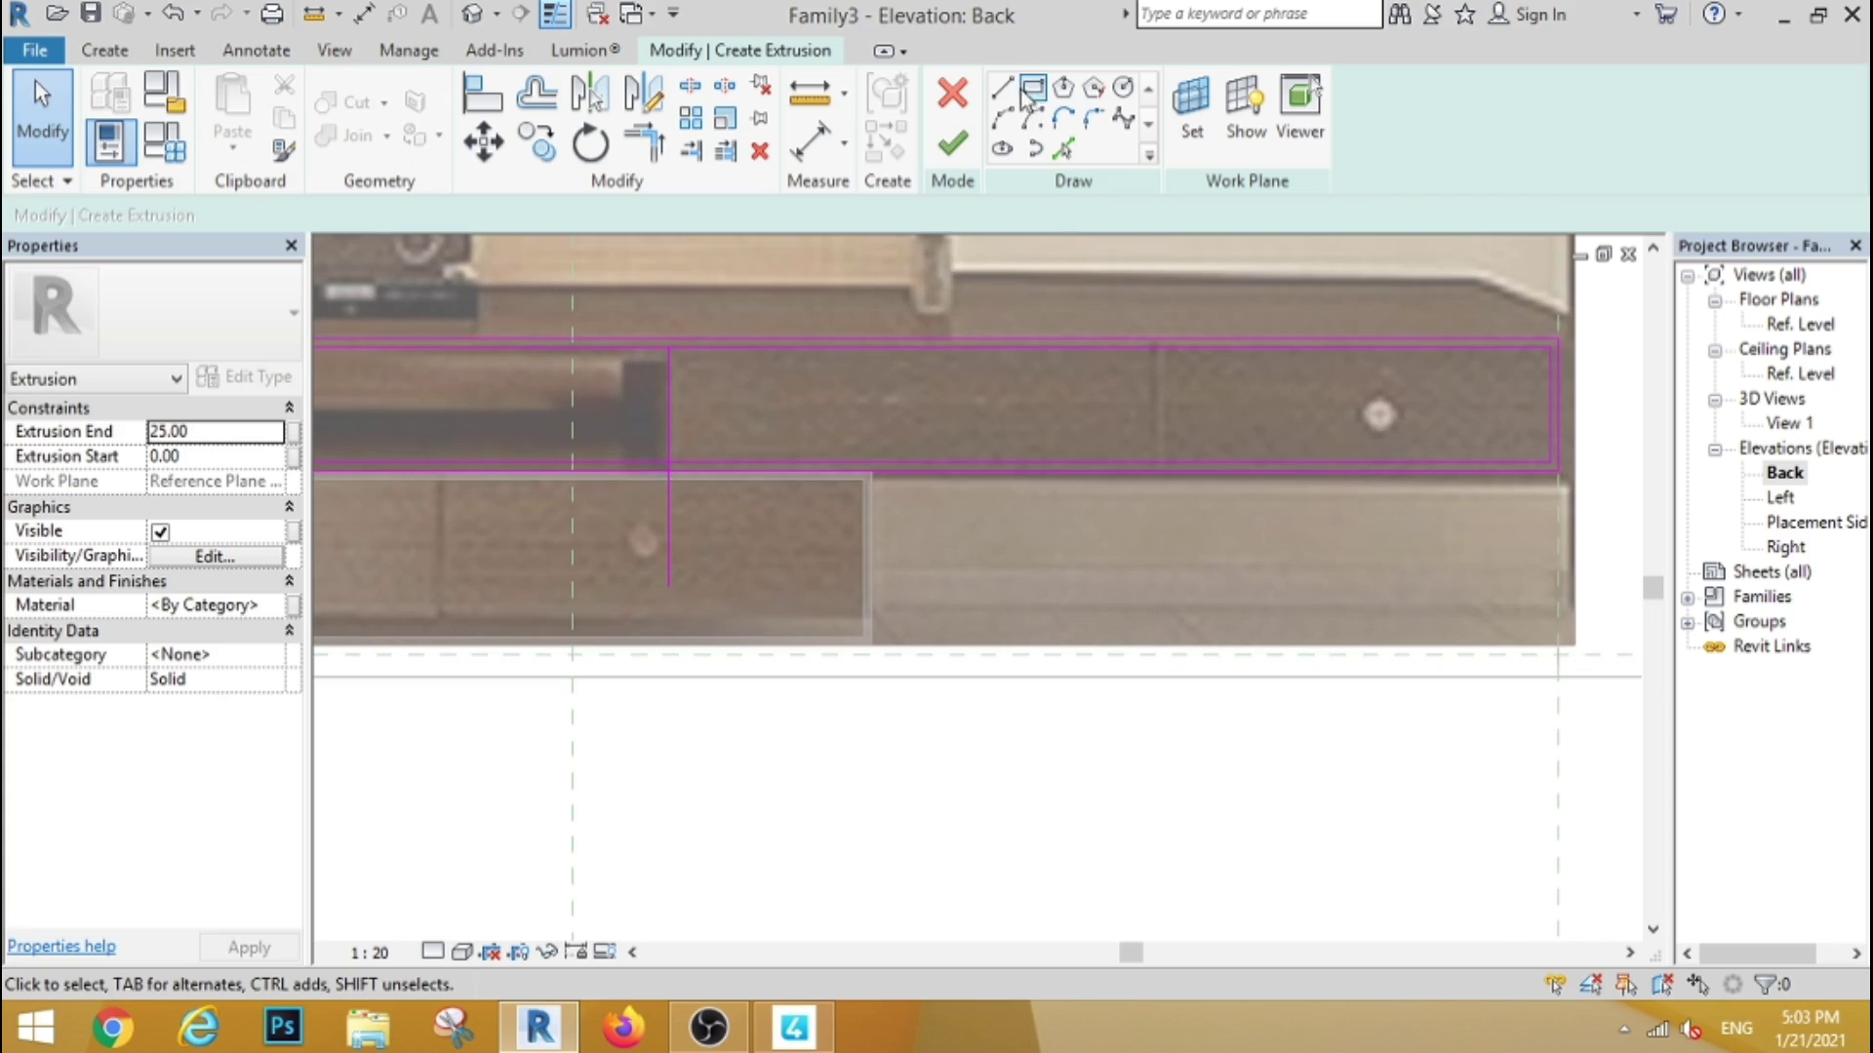
{"action": "left_click", "coordinate": [1149, 314]}
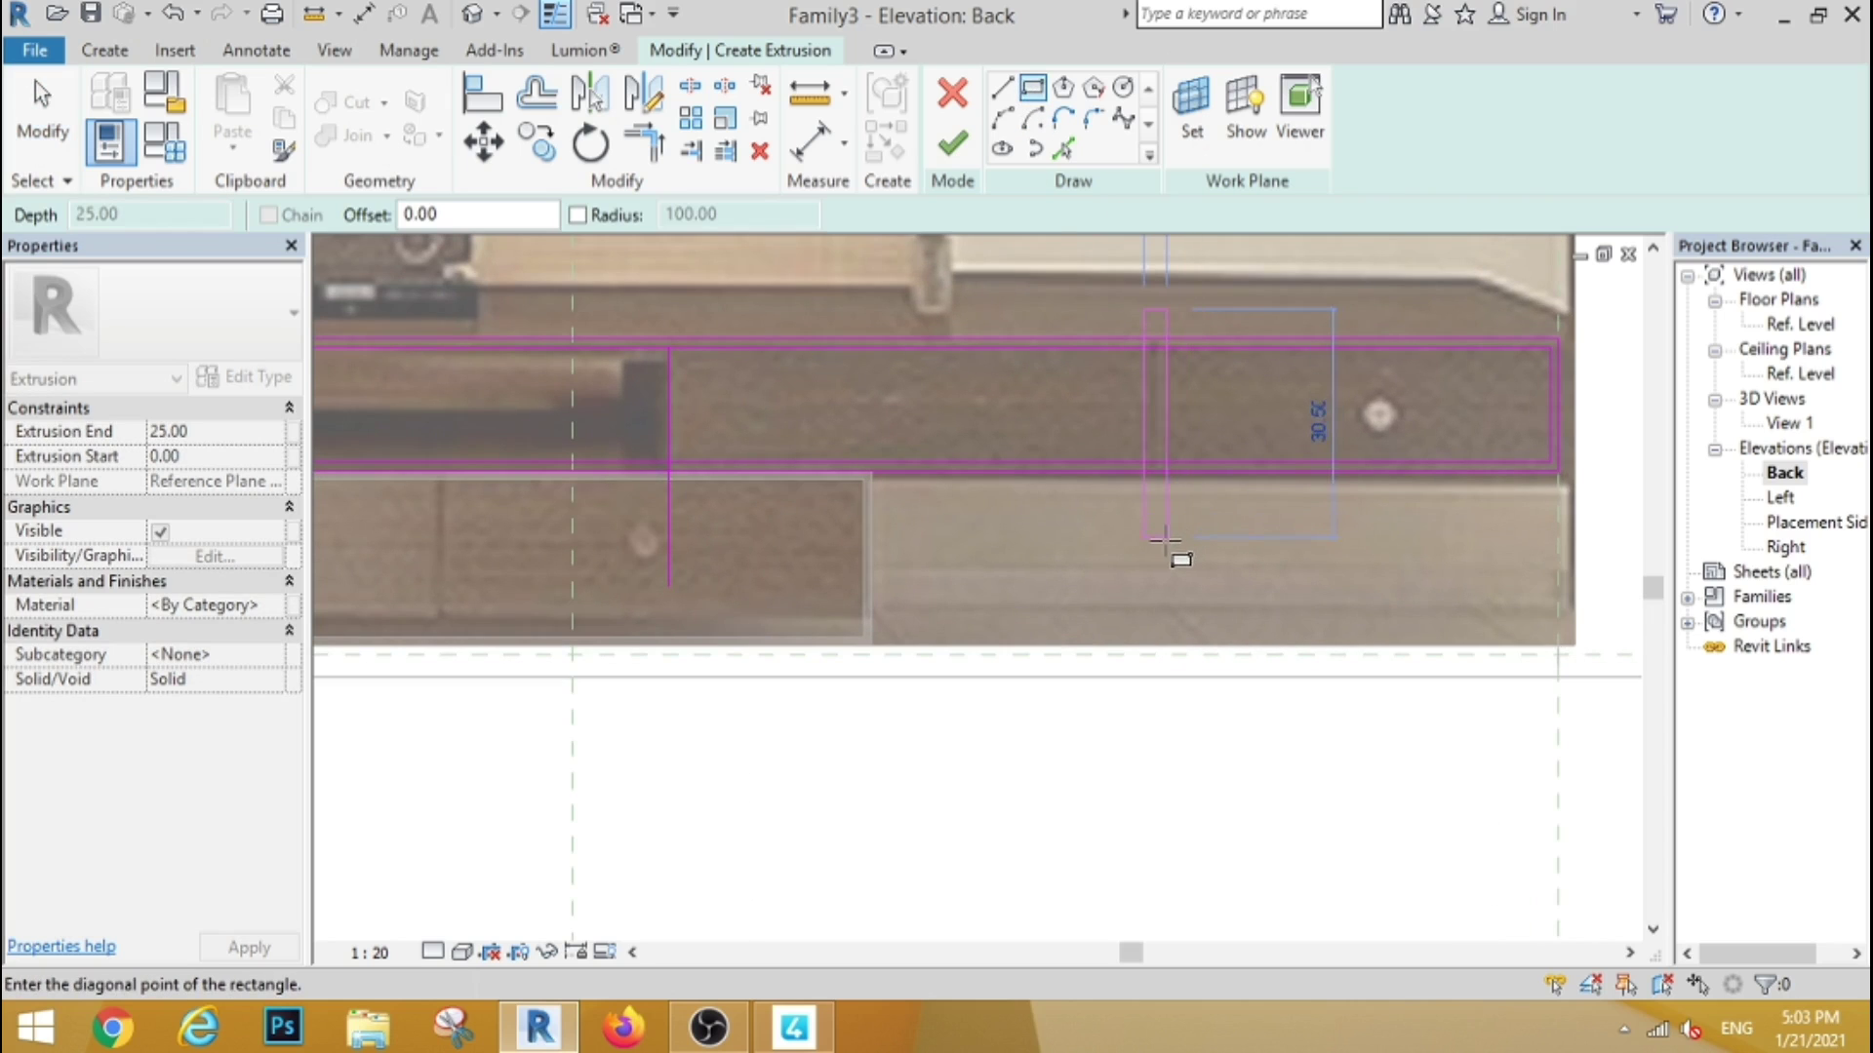
{"action": "left_click", "coordinate": [1158, 546]}
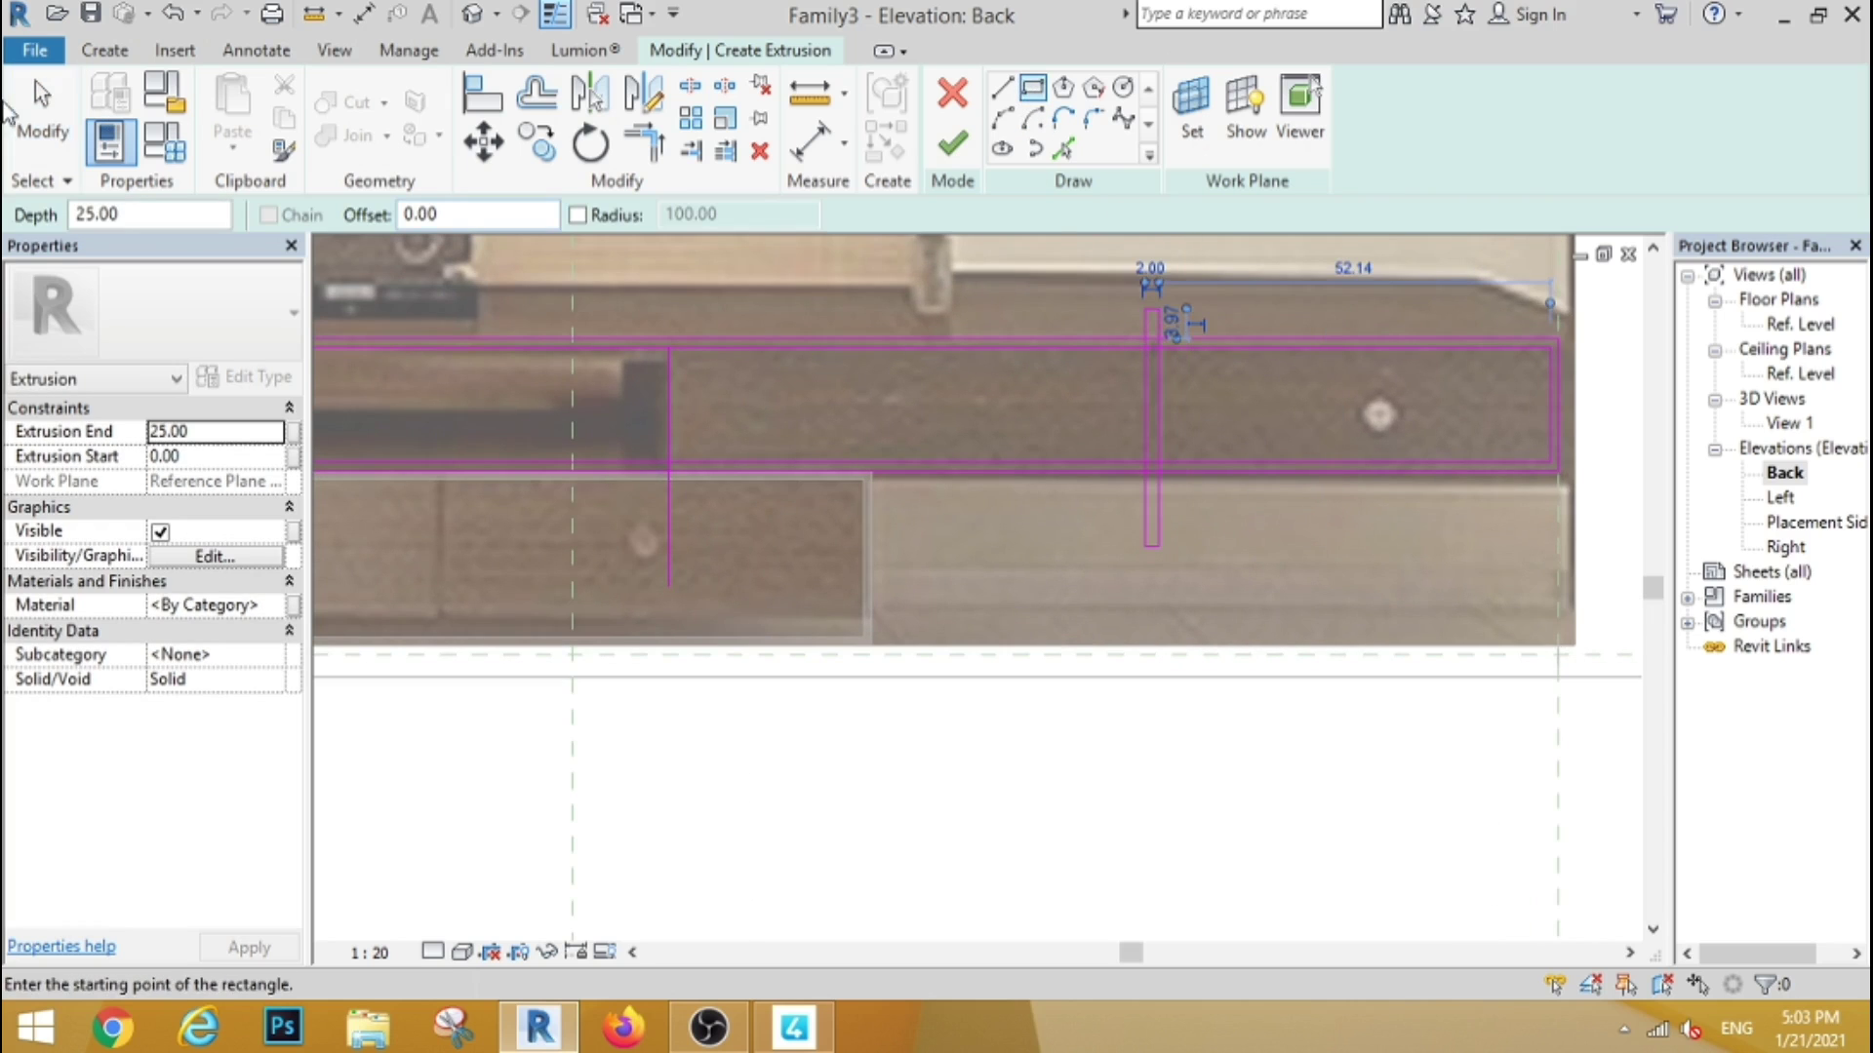
{"action": "key", "text": "Escape"}
{"action": "scroll", "coordinate": [1191, 343], "scroll_direction": "up", "scroll_amount": 5}
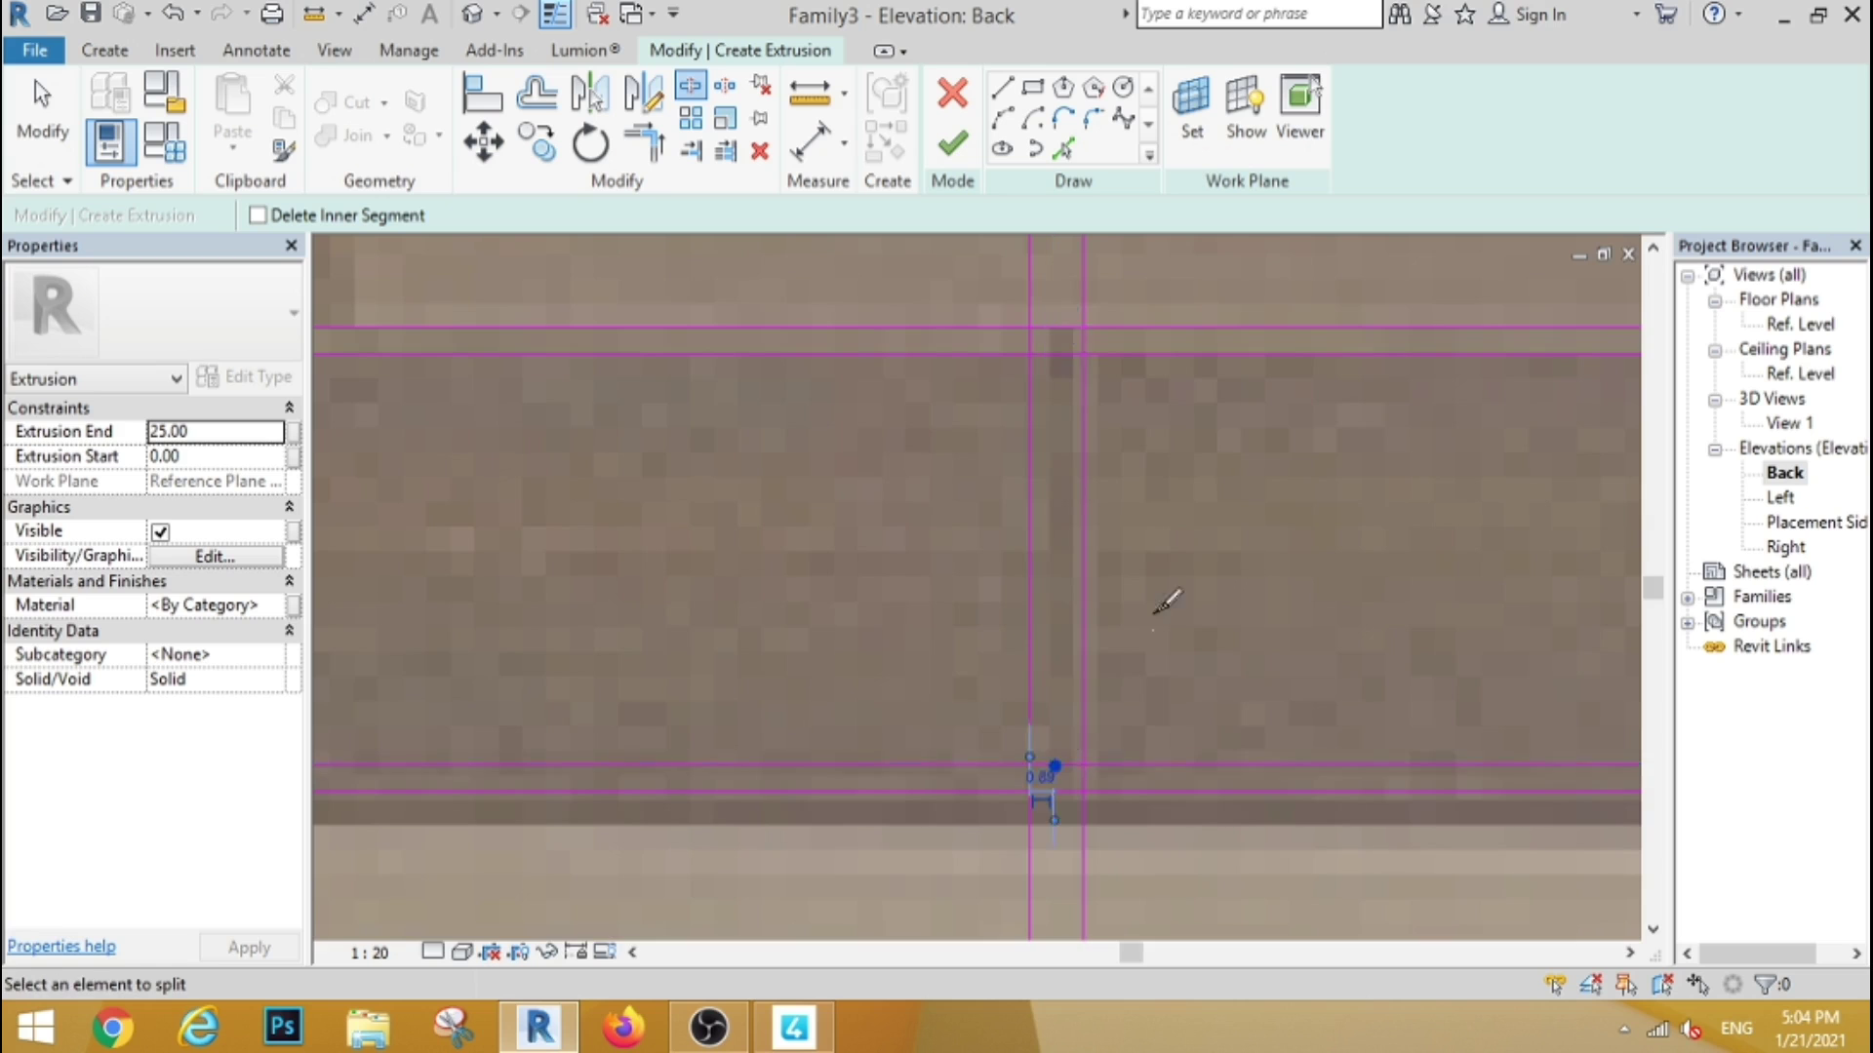
End the line split and trim the top outline edge and divider into a corner
{"action": "scroll", "coordinate": [1170, 597], "scroll_direction": "down", "scroll_amount": 4}
{"action": "scroll", "coordinate": [1182, 592], "scroll_direction": "down", "scroll_amount": 1}
{"action": "scroll", "coordinate": [721, 566], "scroll_direction": "up", "scroll_amount": 1}
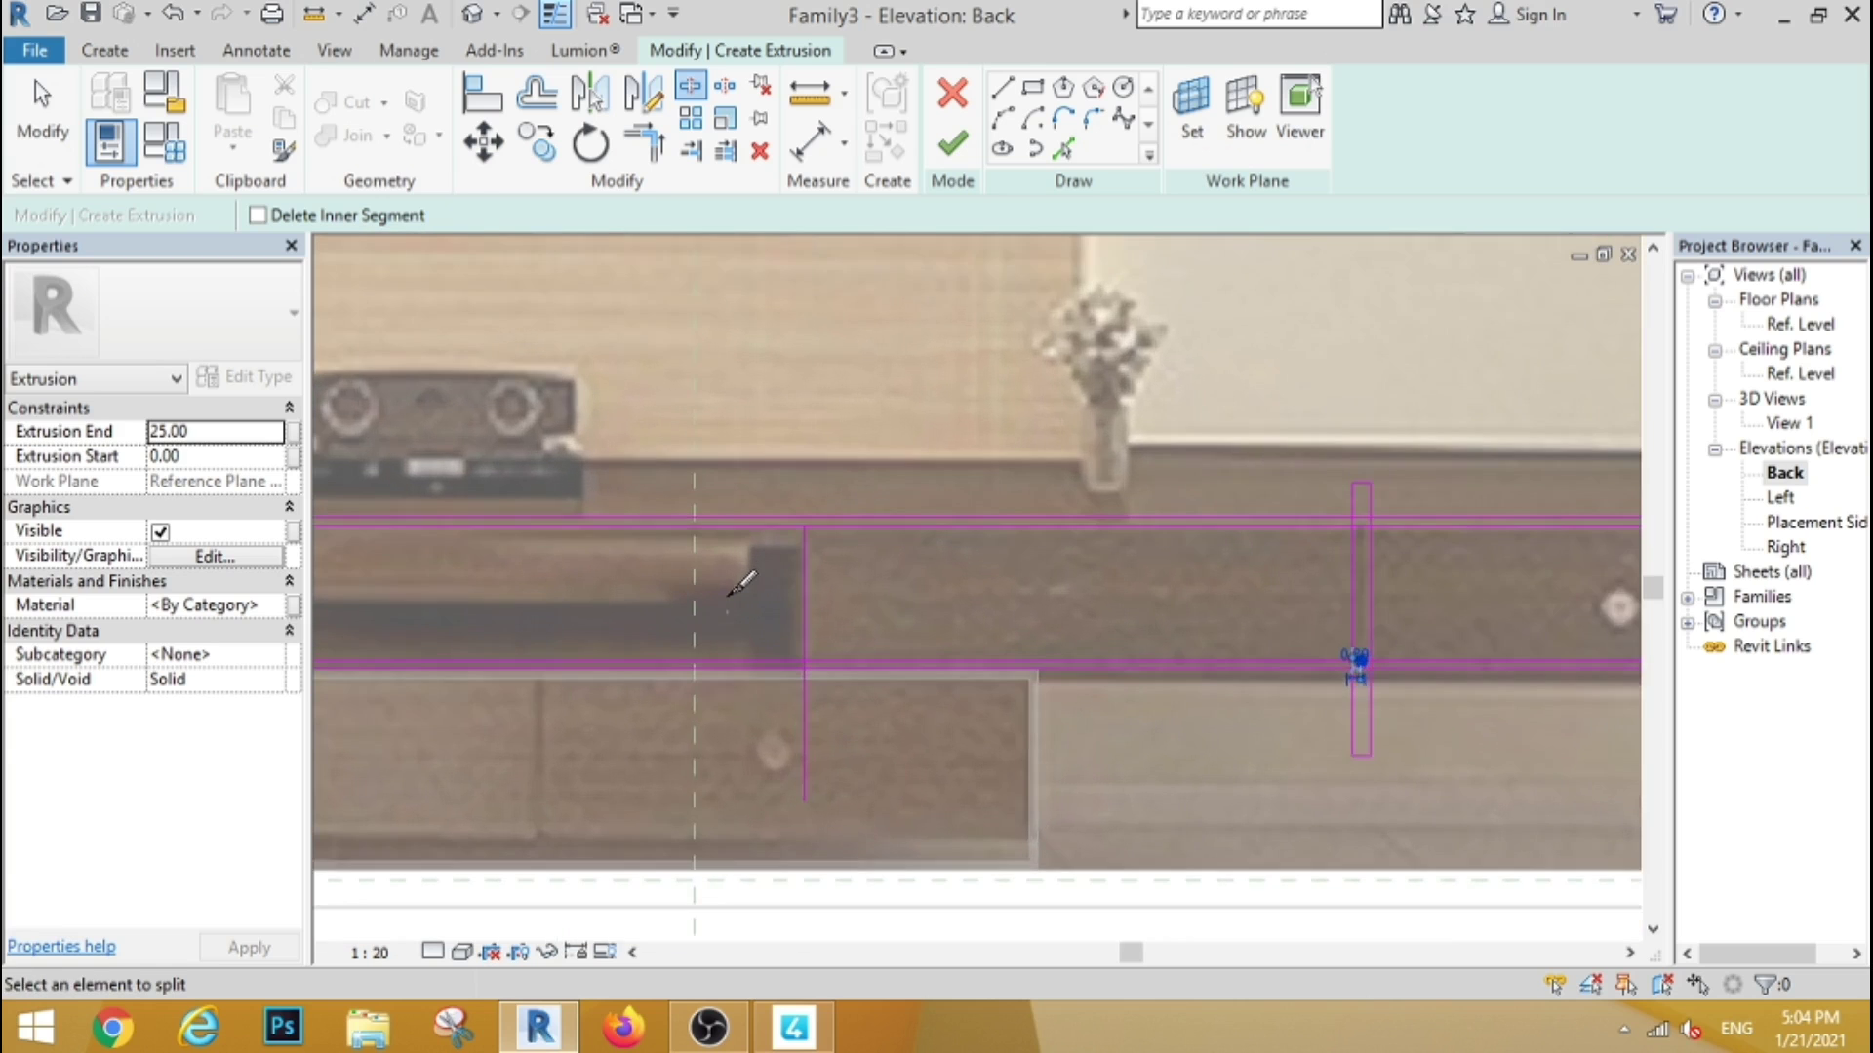
{"action": "scroll", "coordinate": [695, 538], "scroll_direction": "up", "scroll_amount": 1}
{"action": "scroll", "coordinate": [769, 507], "scroll_direction": "down", "scroll_amount": 3}
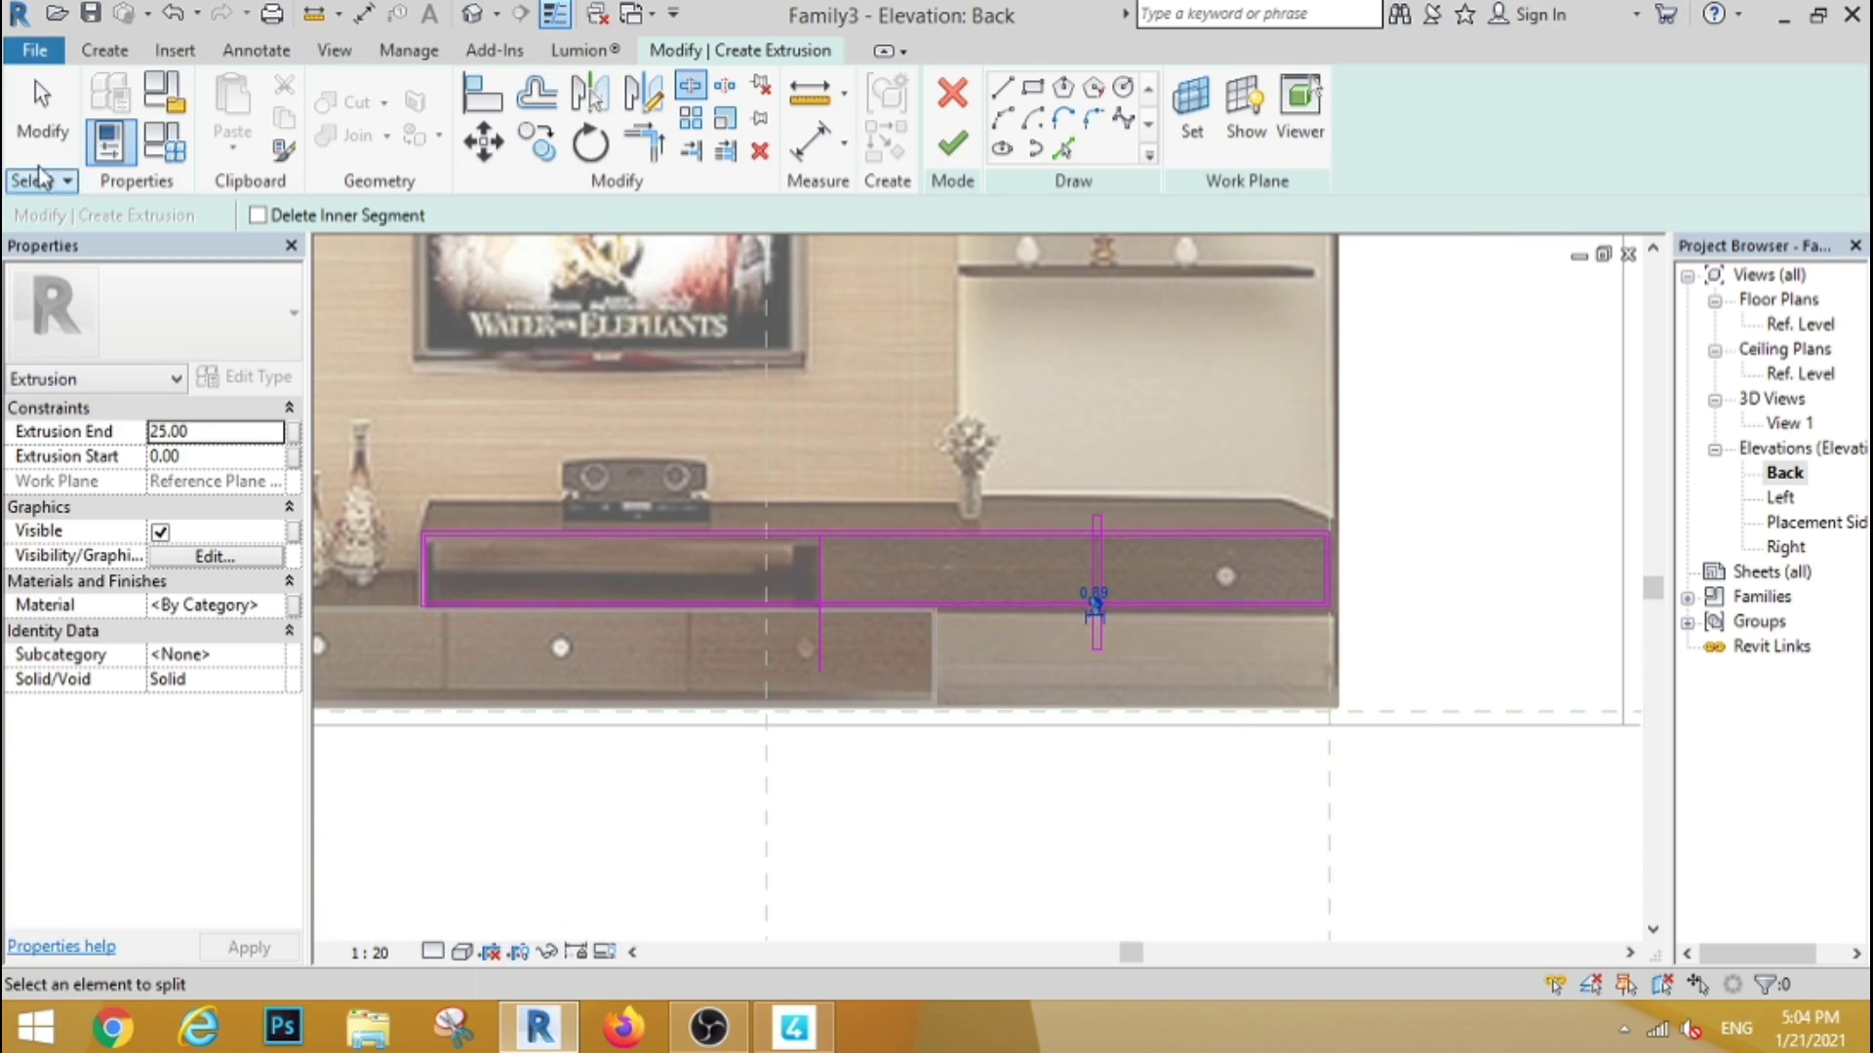
{"action": "left_click", "coordinate": [41, 127]}
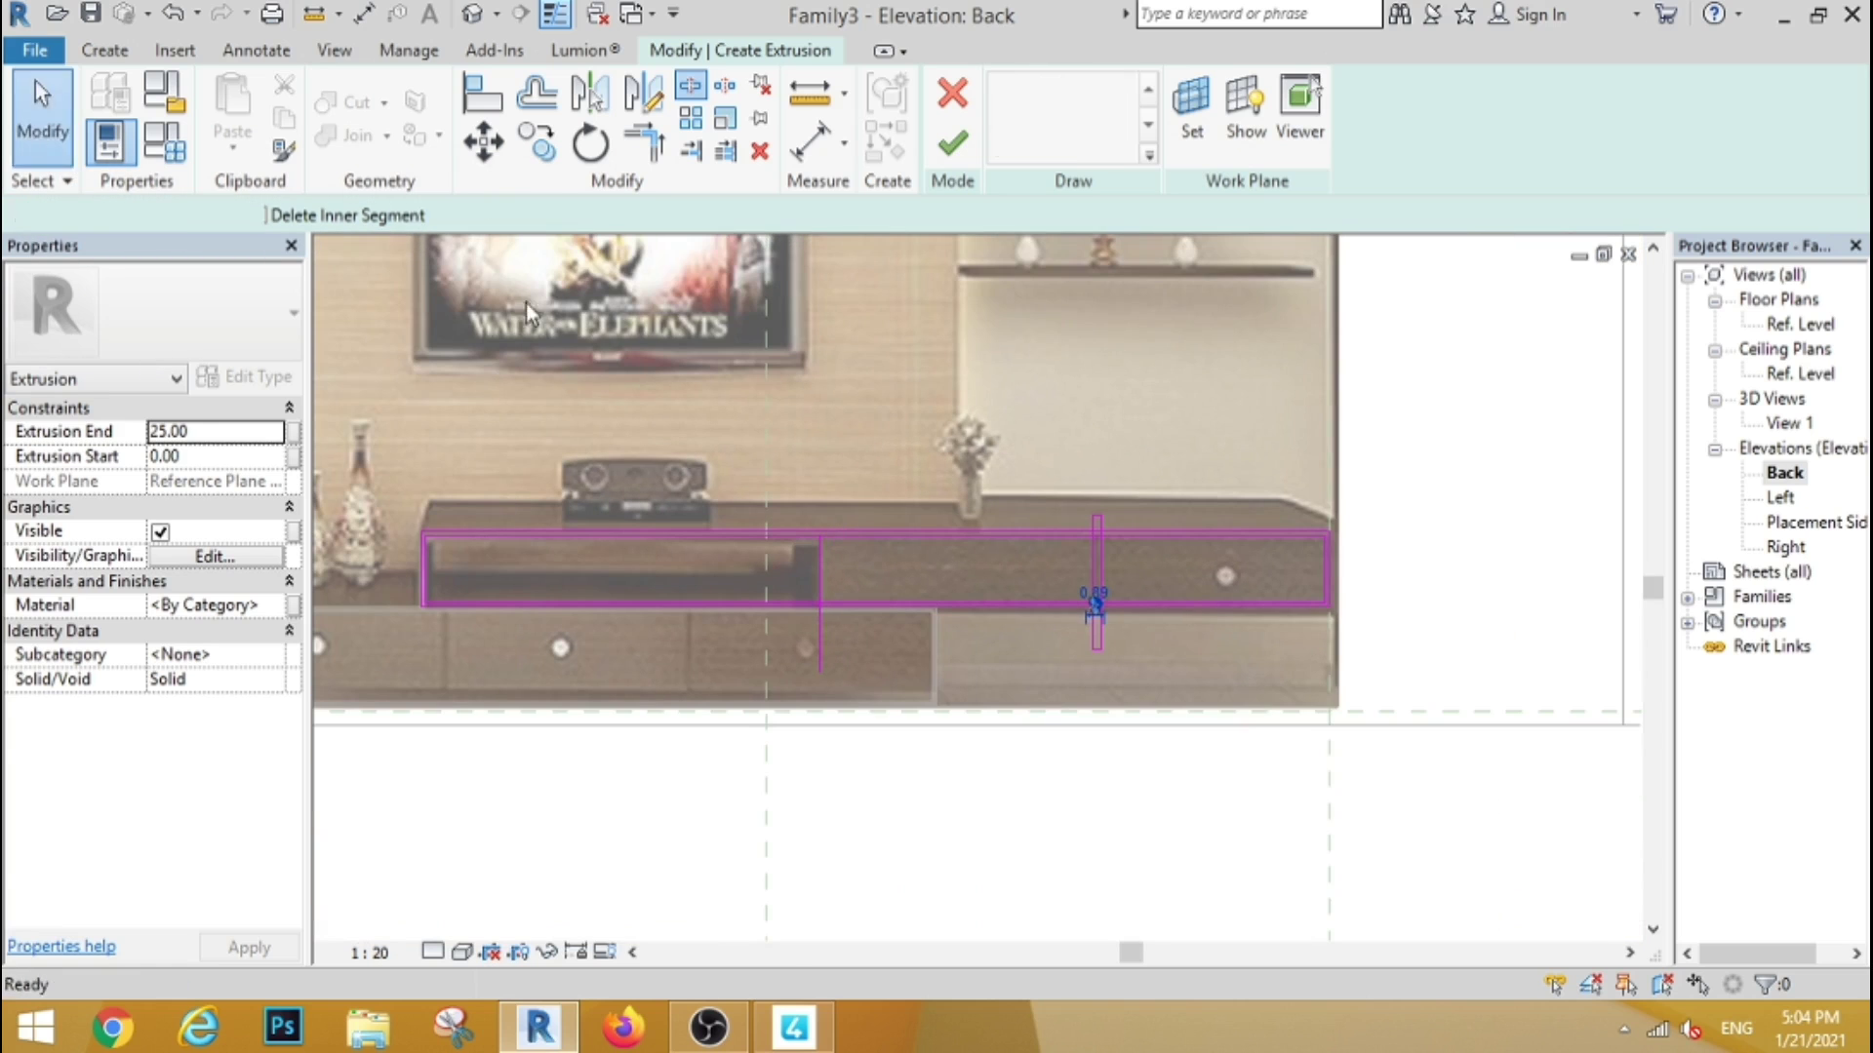
{"action": "left_click", "coordinate": [639, 151]}
{"action": "scroll", "coordinate": [1126, 574], "scroll_direction": "up", "scroll_amount": 3}
{"action": "left_click", "coordinate": [1000, 447]}
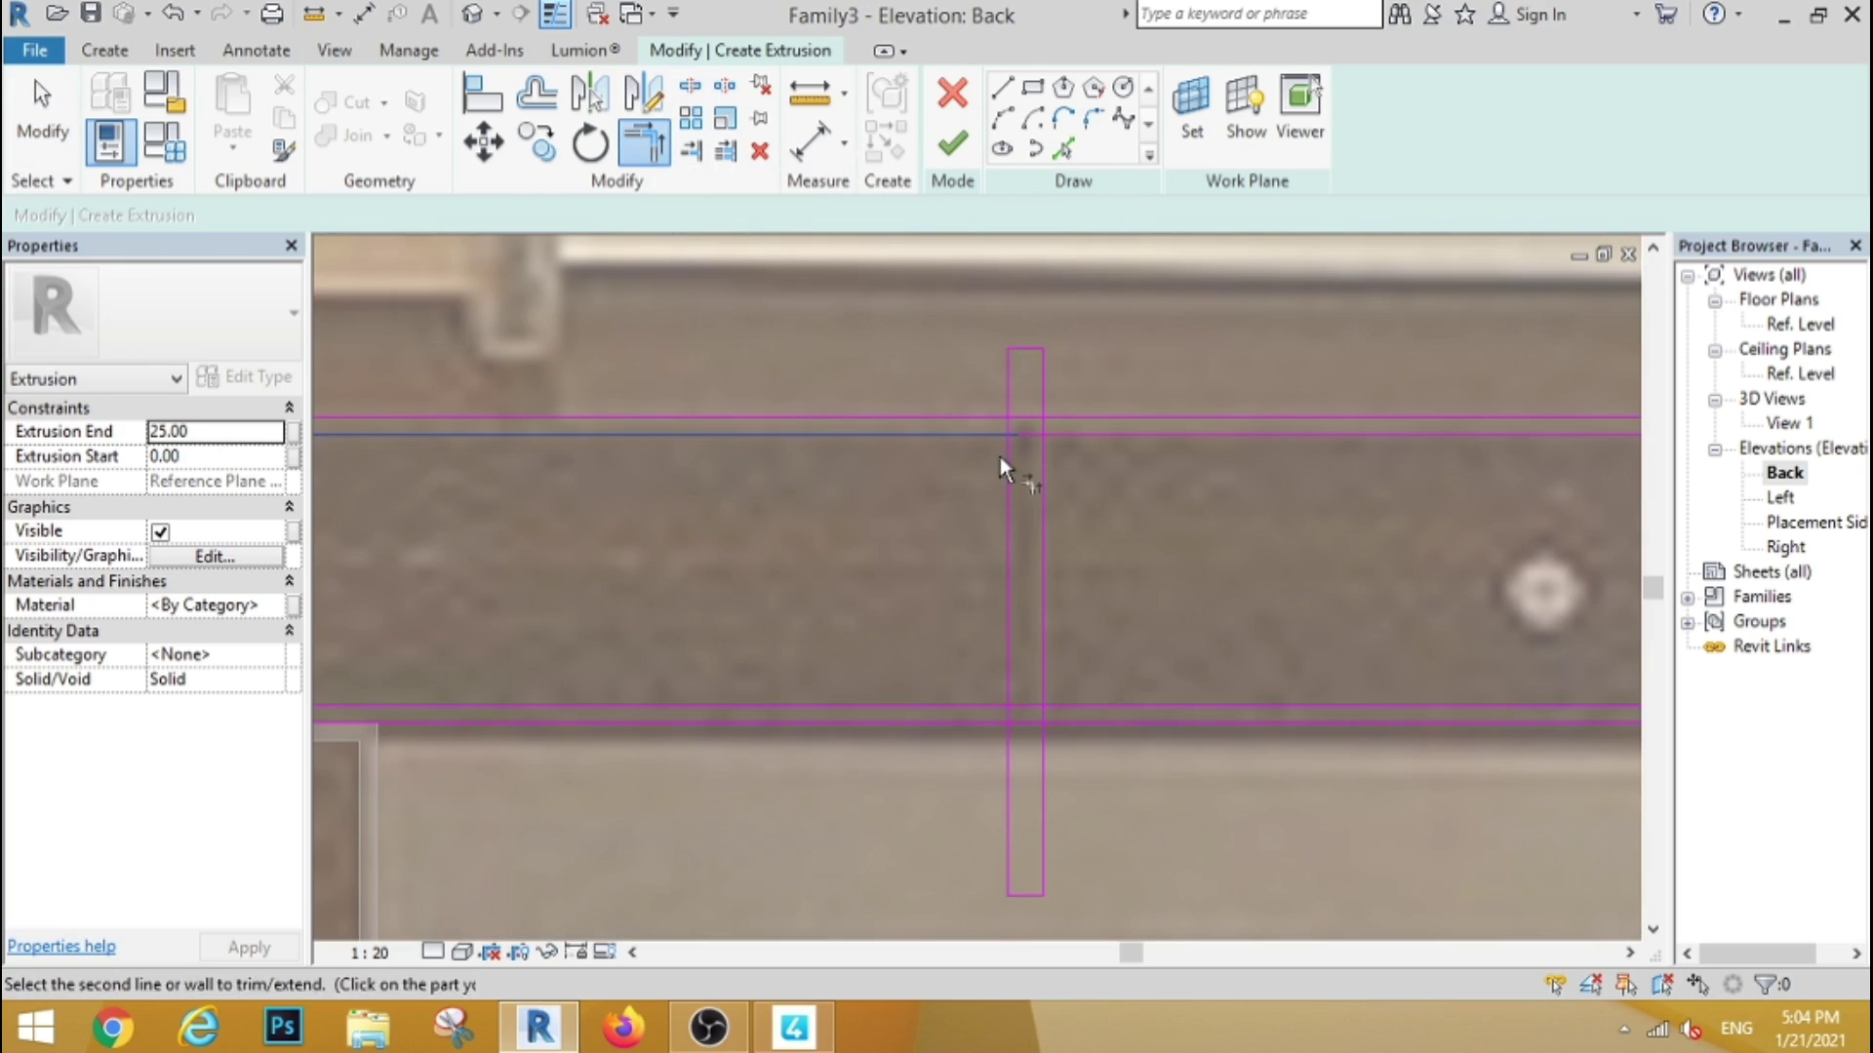
{"action": "left_click", "coordinate": [1110, 433]}
{"action": "left_click", "coordinate": [1062, 460]}
Trim the divider's extension below the bottom outline edge
{"action": "left_click", "coordinate": [1108, 709]}
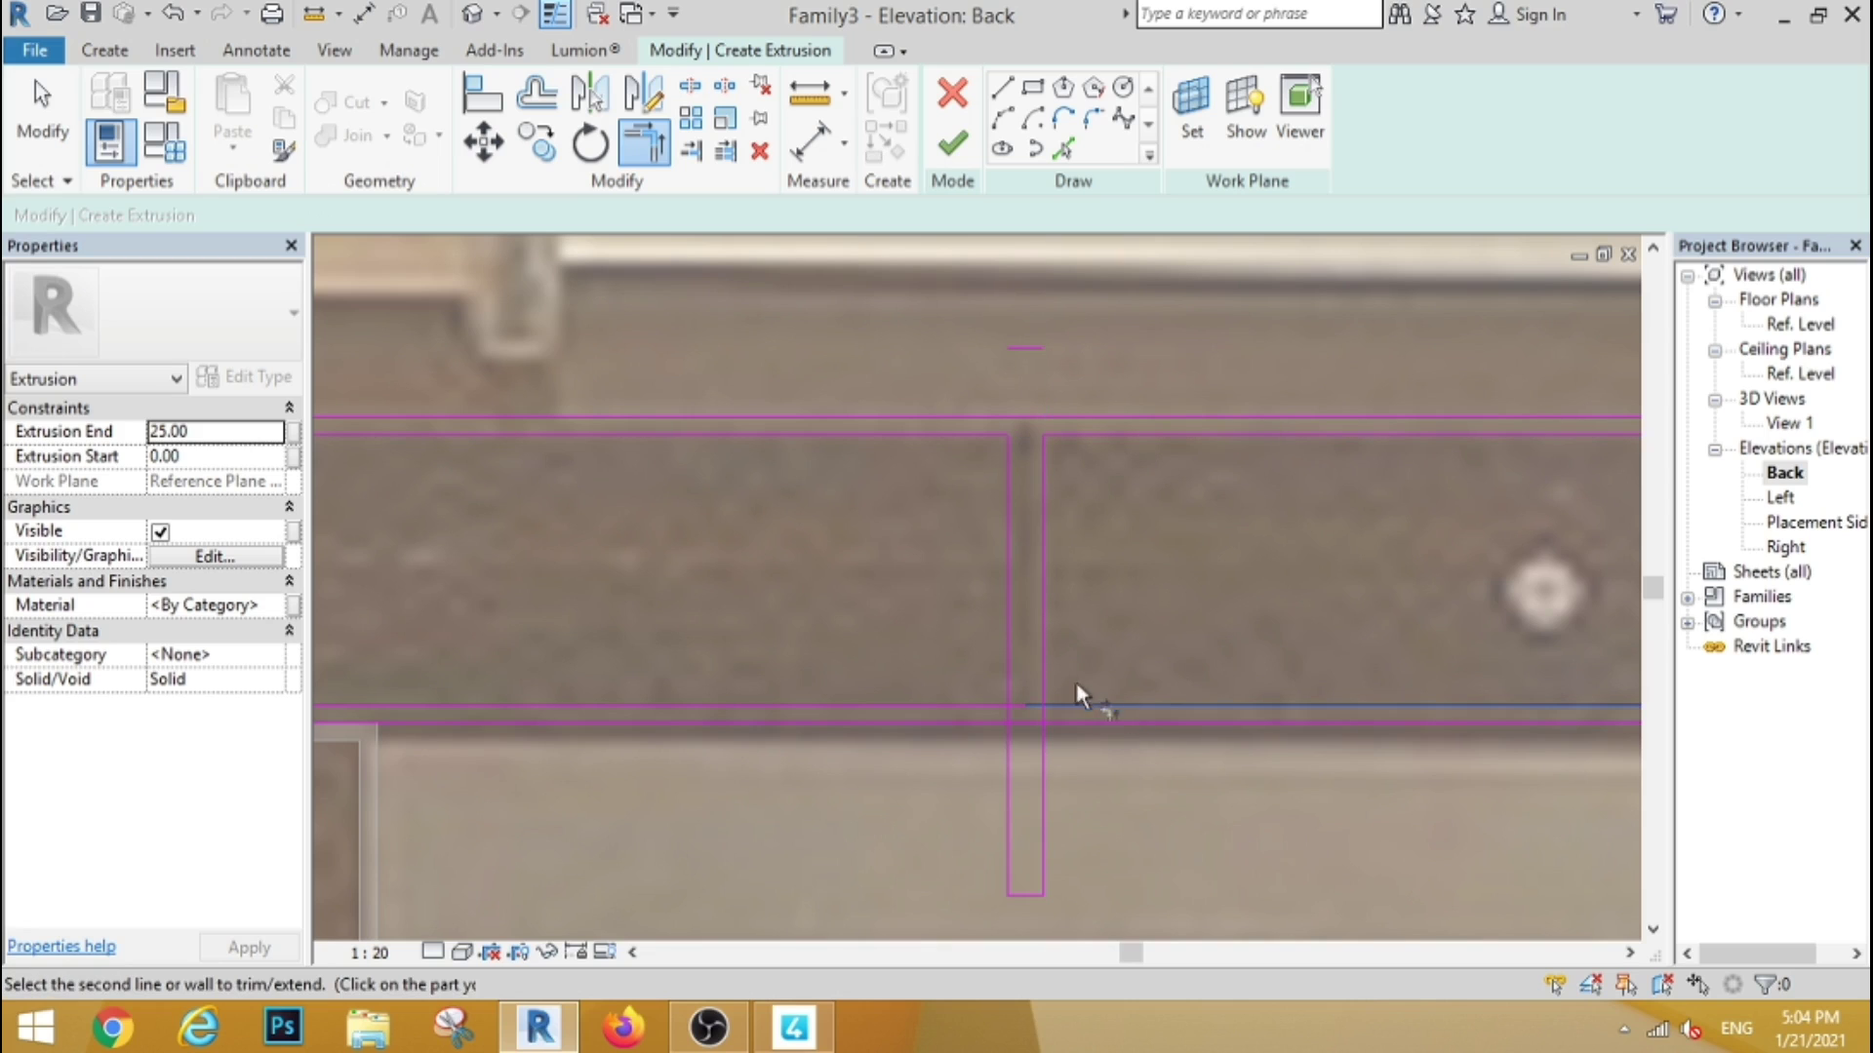
{"action": "left_click", "coordinate": [1003, 664]}
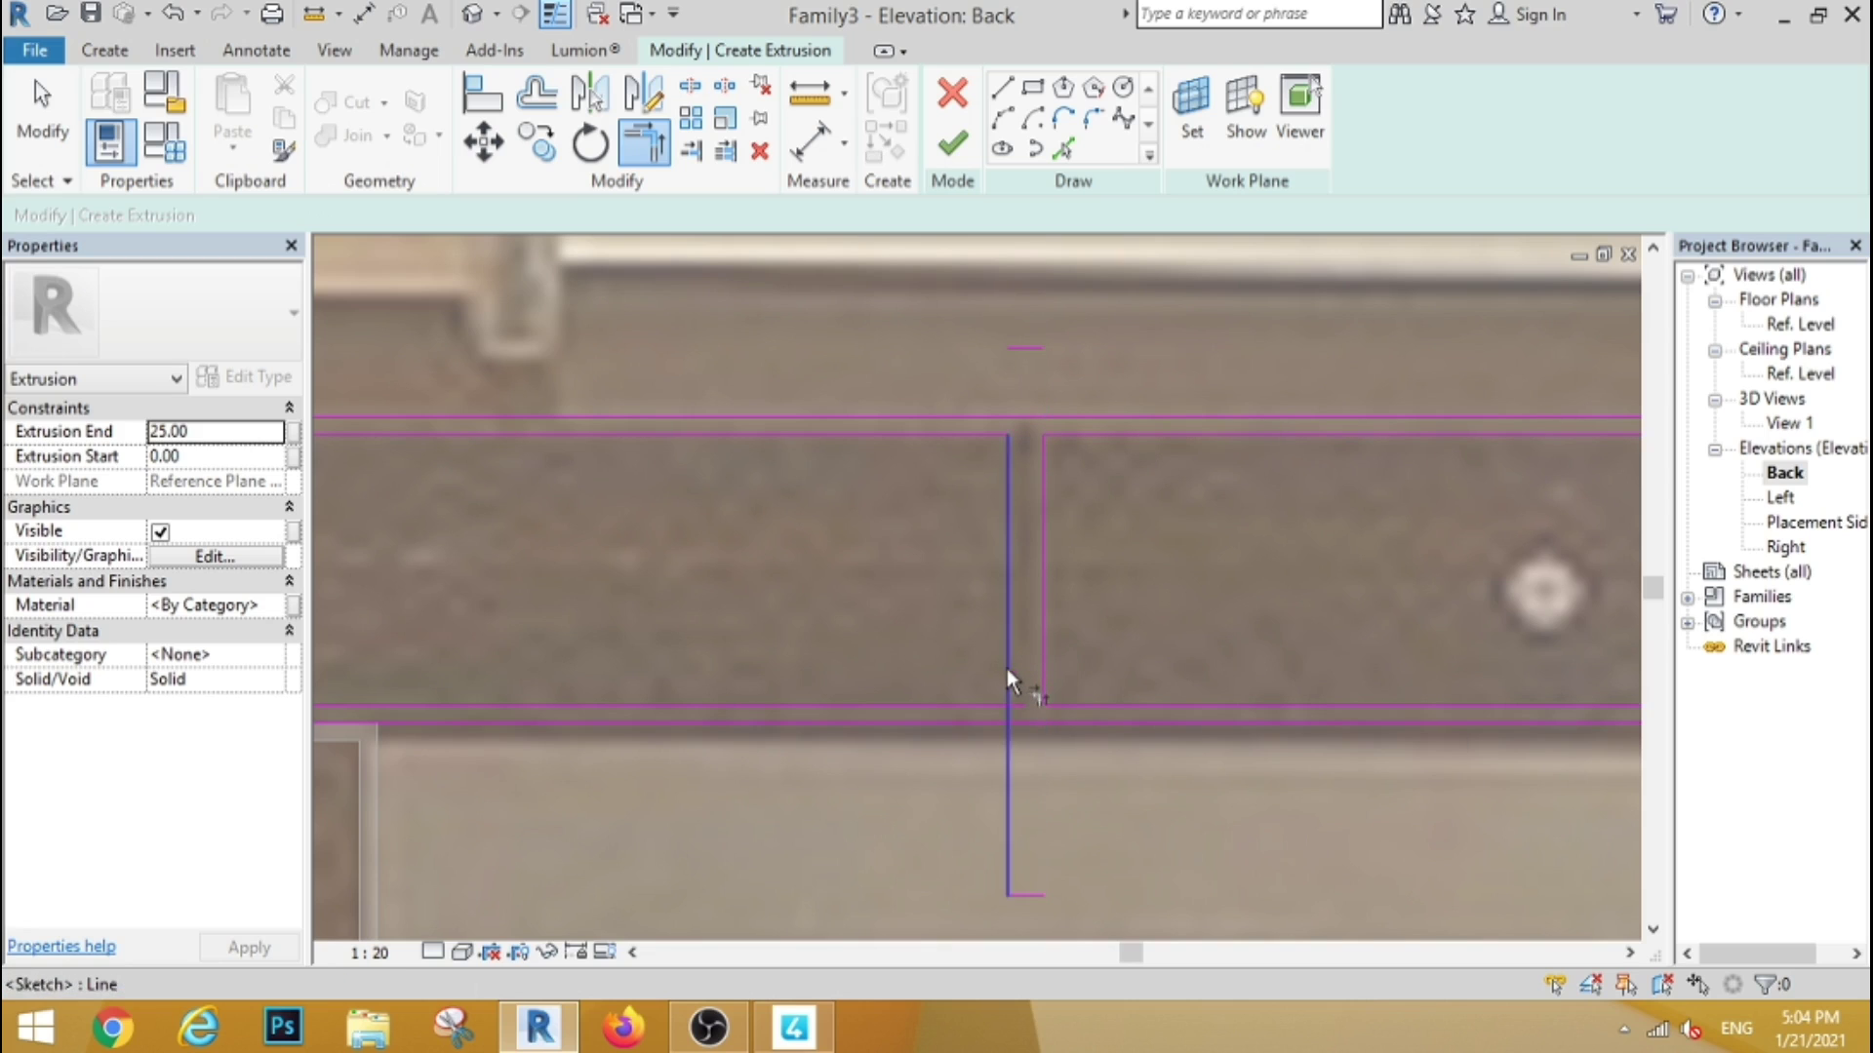
{"action": "left_click", "coordinate": [980, 704]}
{"action": "scroll", "coordinate": [1093, 629], "scroll_direction": "down", "scroll_amount": 3}
{"action": "scroll", "coordinate": [1128, 612], "scroll_direction": "down", "scroll_amount": 2}
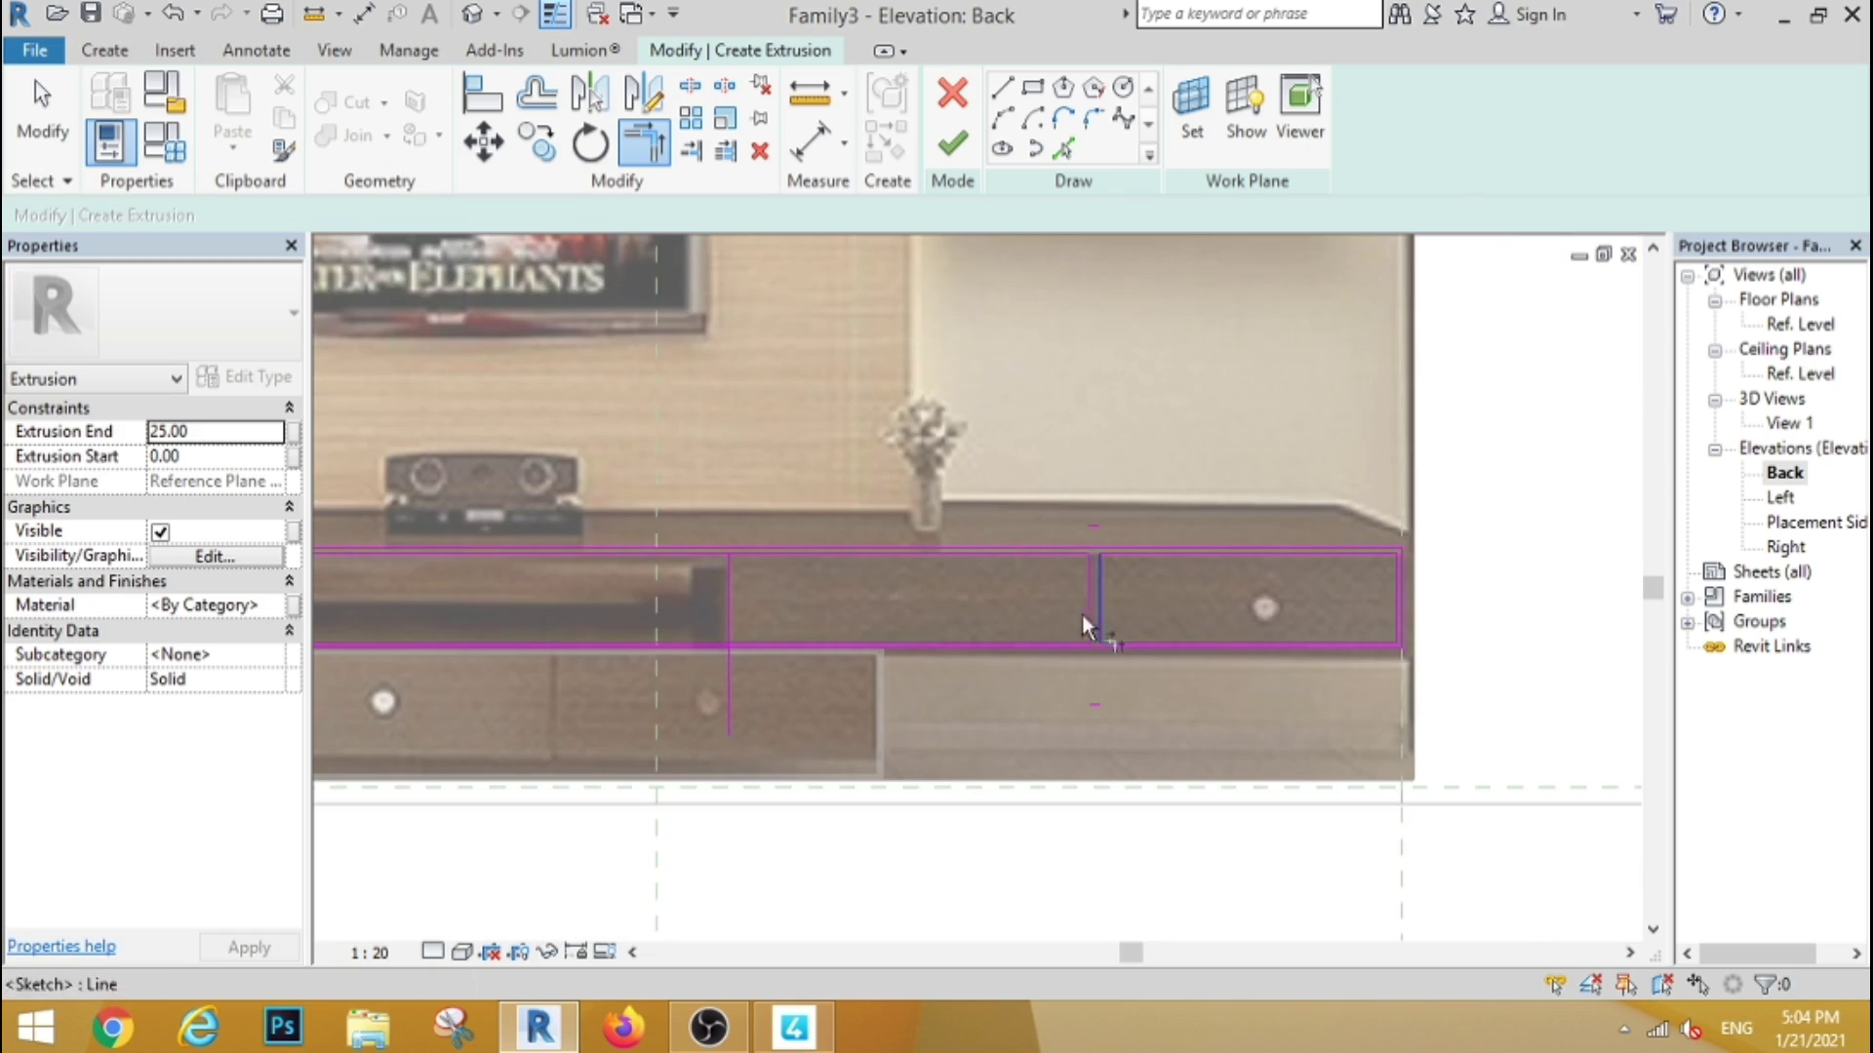
{"action": "scroll", "coordinate": [780, 606], "scroll_direction": "up", "scroll_amount": 2}
{"action": "left_click", "coordinate": [28, 114]}
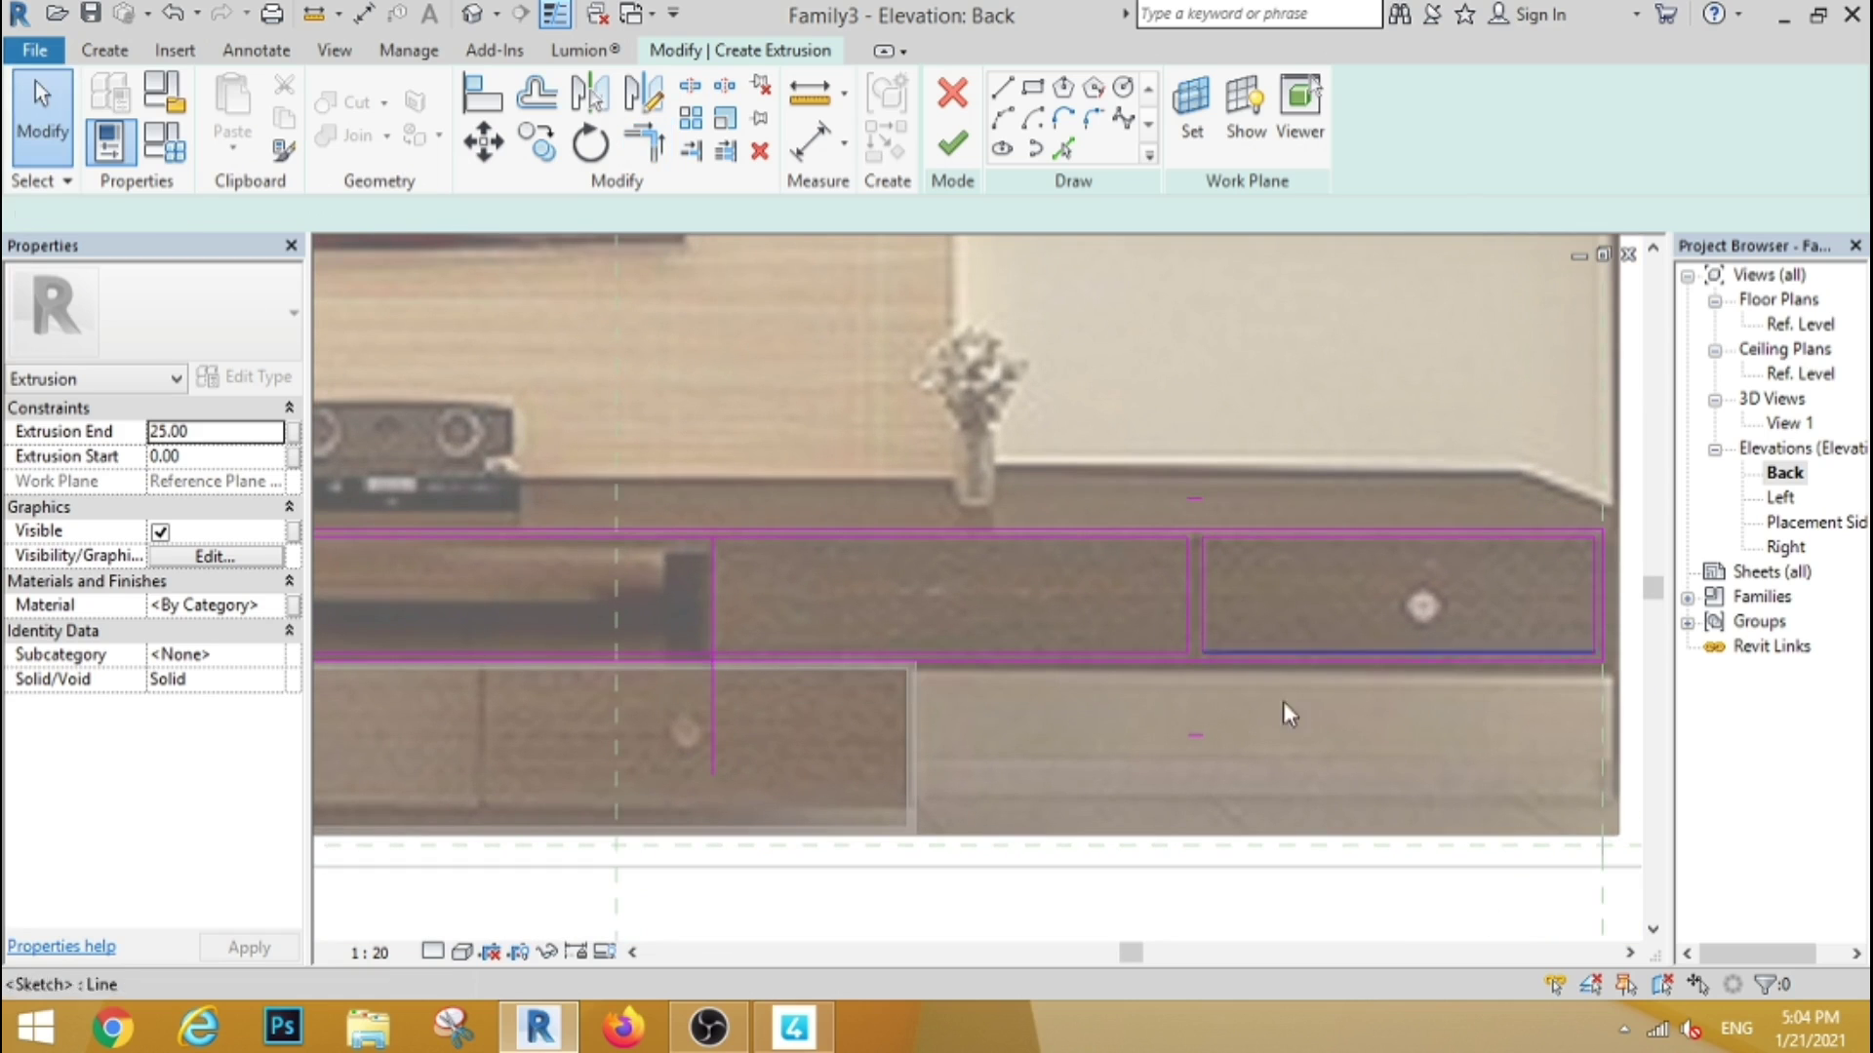
Delete the leftover short 2.00 sketch line
{"action": "left_click_drag", "start_coordinate": [1307, 768], "coordinate": [1088, 739]}
{"action": "left_click", "coordinate": [1396, 492]}
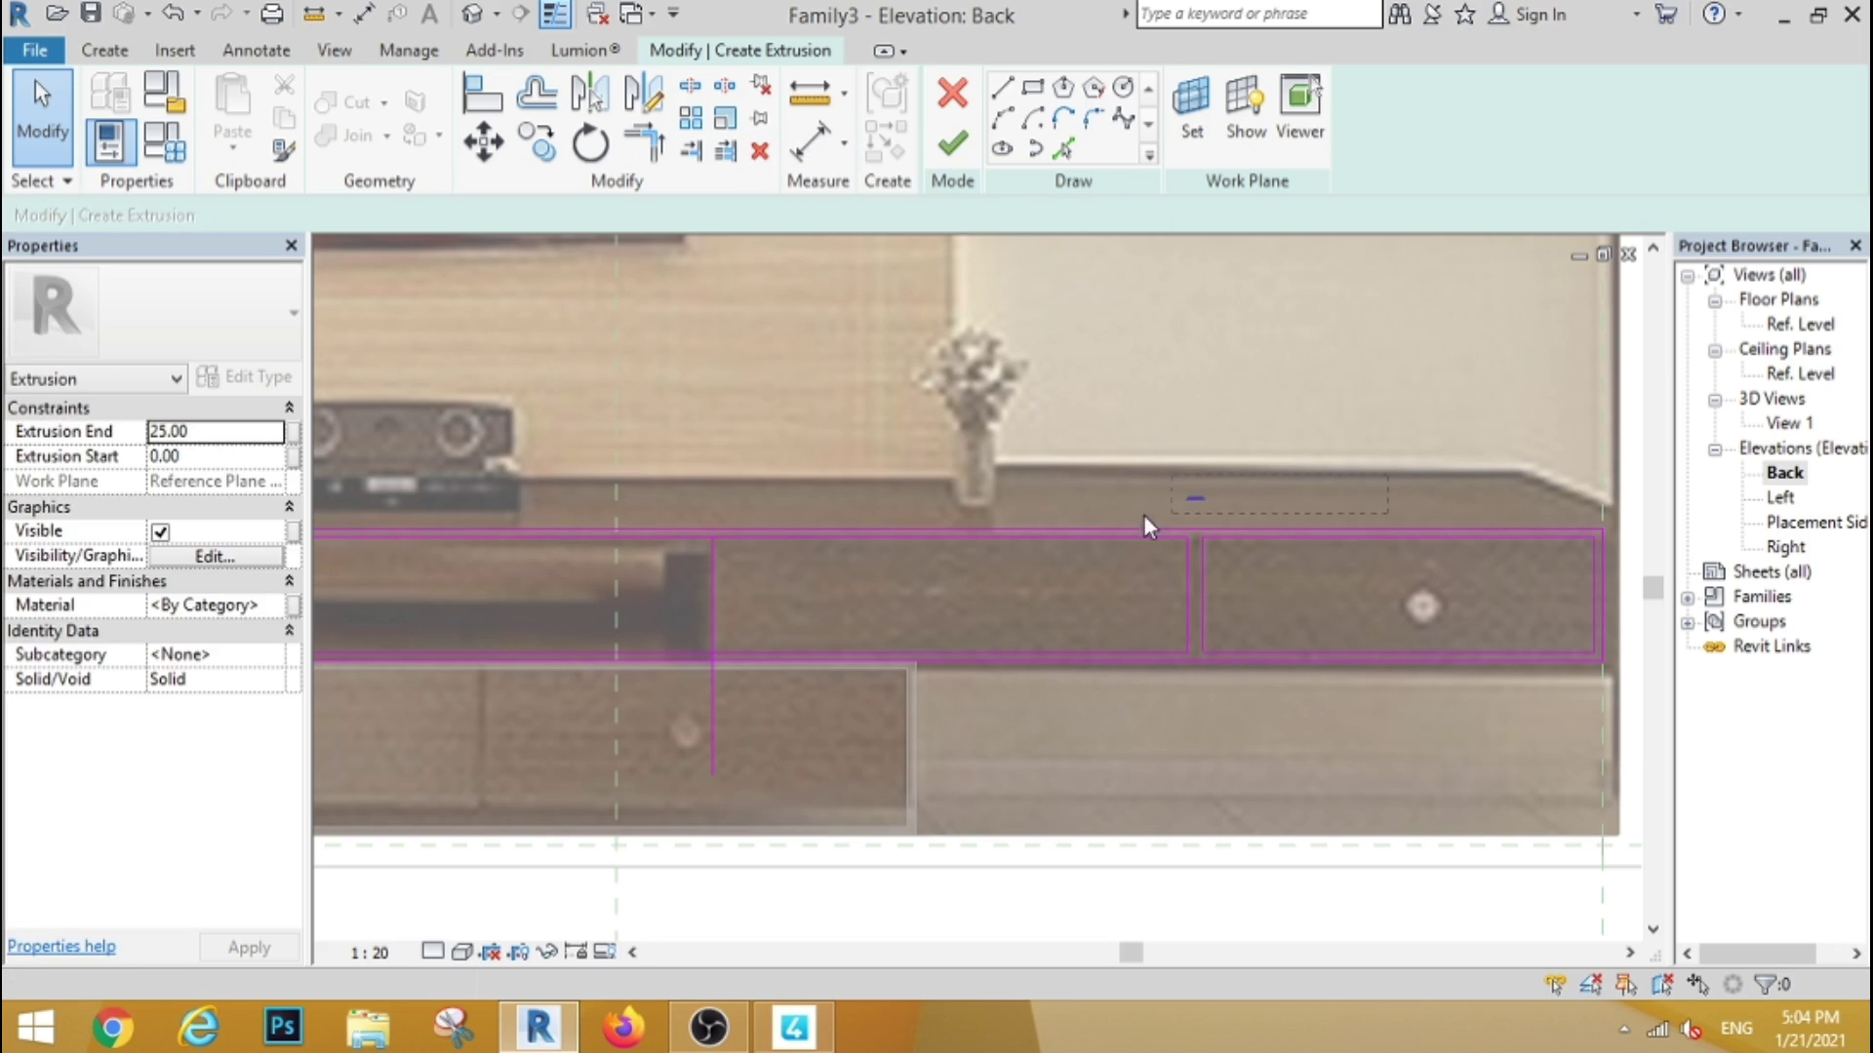
{"action": "left_click", "coordinate": [1195, 498]}
{"action": "key", "text": "Delete"}
Copy the existing divider line into the sketch with Pick Lines
{"action": "left_click", "coordinate": [1001, 93]}
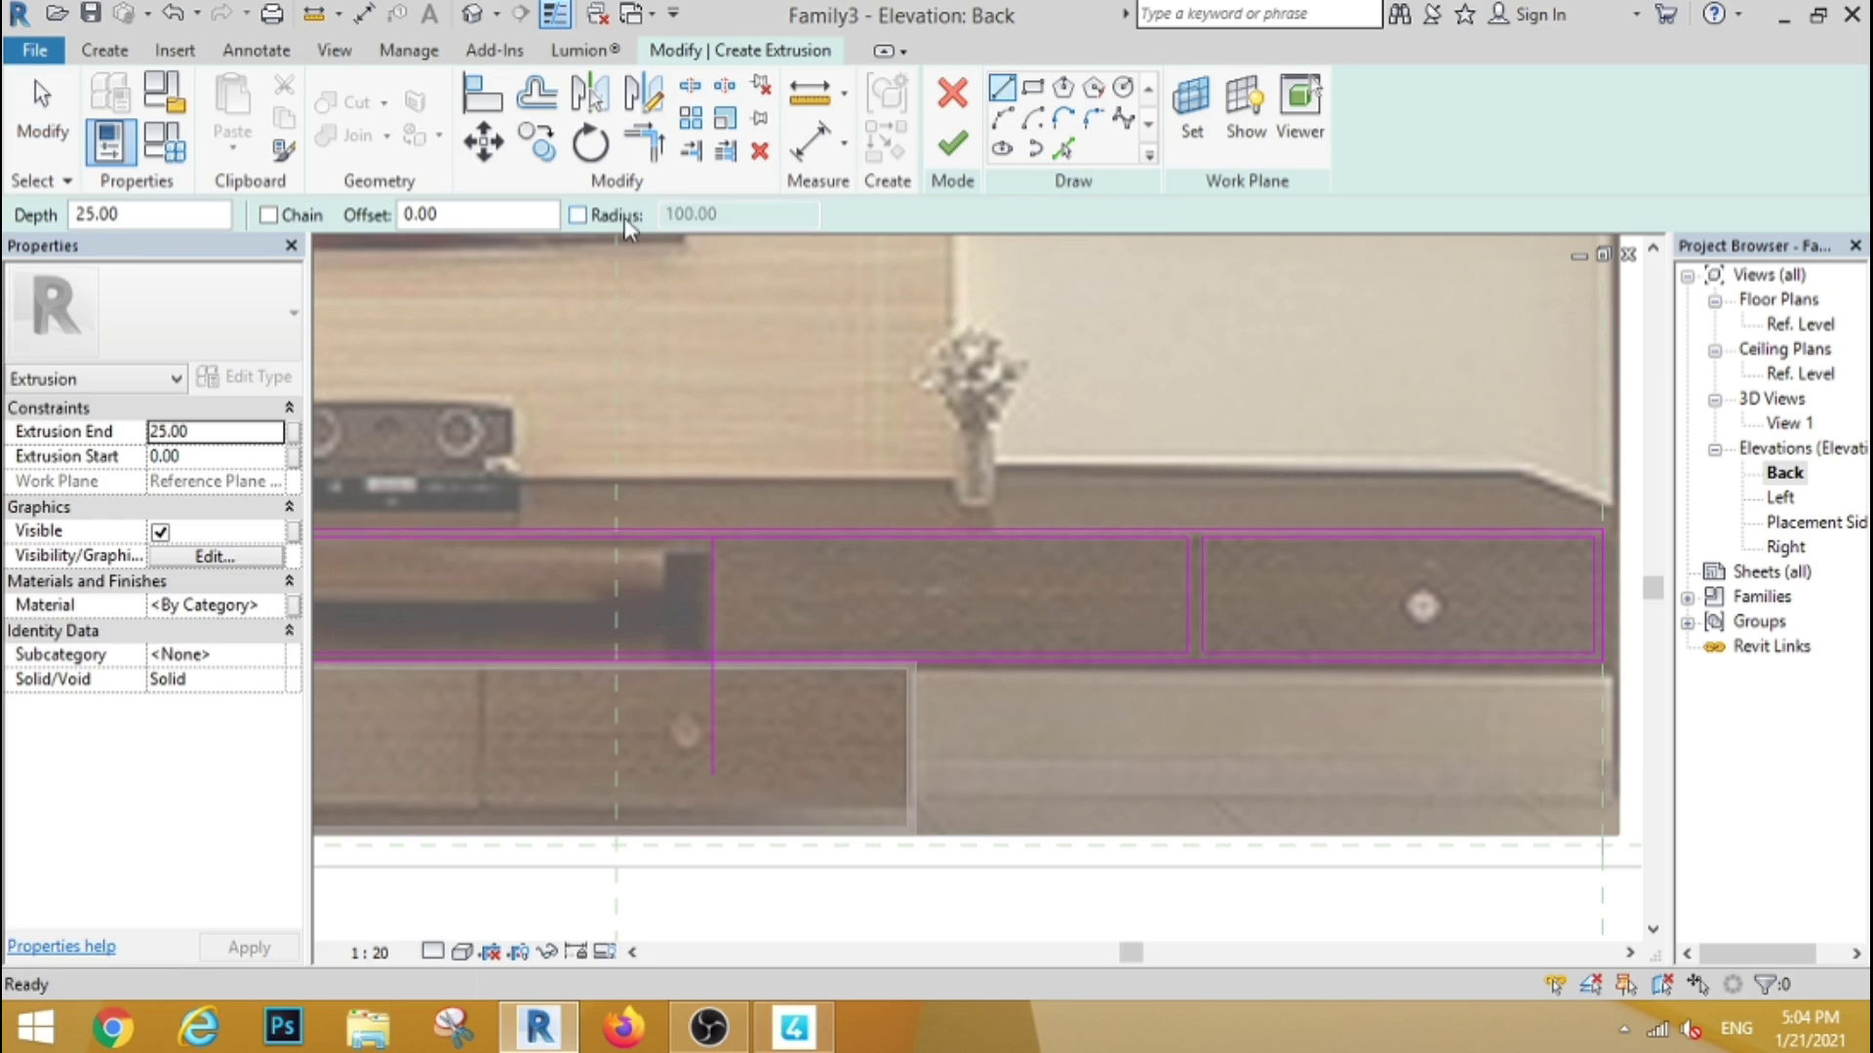
{"action": "left_click", "coordinate": [1064, 148]}
{"action": "left_click_drag", "start_coordinate": [397, 223], "coordinate": [316, 232]}
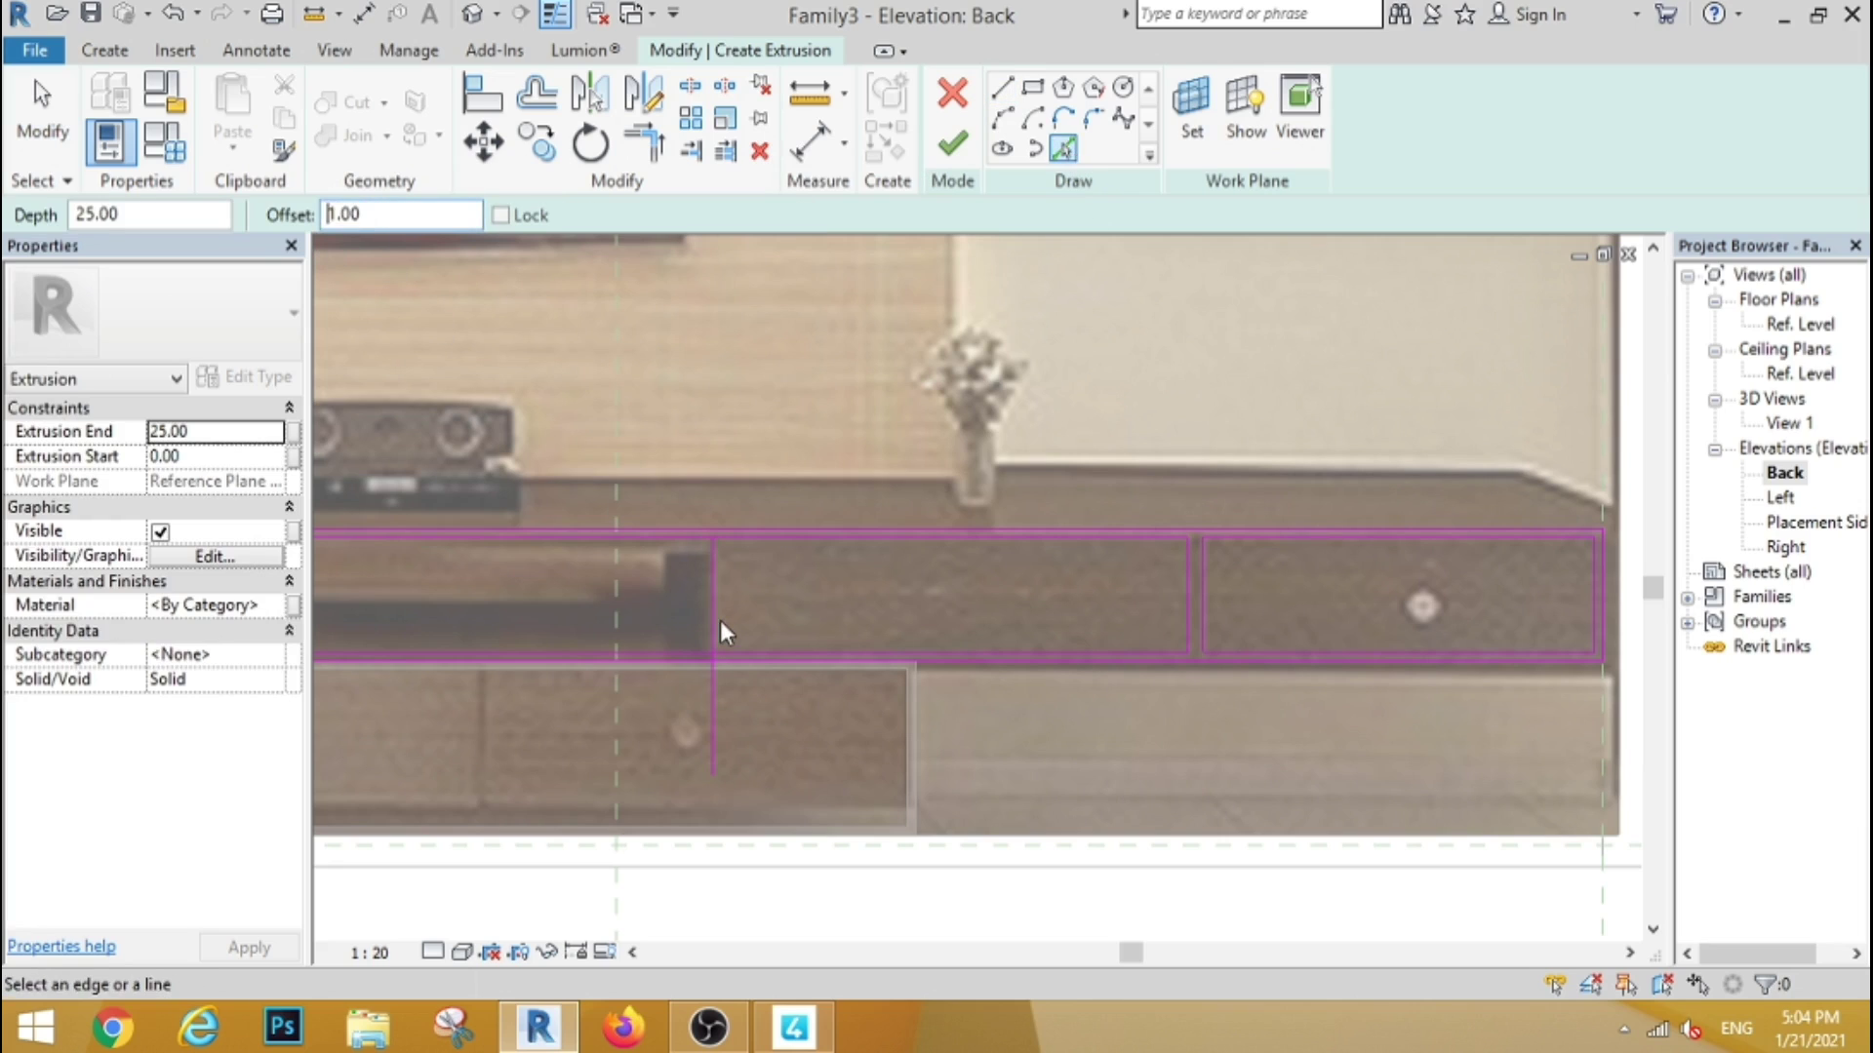
{"action": "left_click", "coordinate": [711, 617]}
{"action": "left_click", "coordinate": [42, 117]}
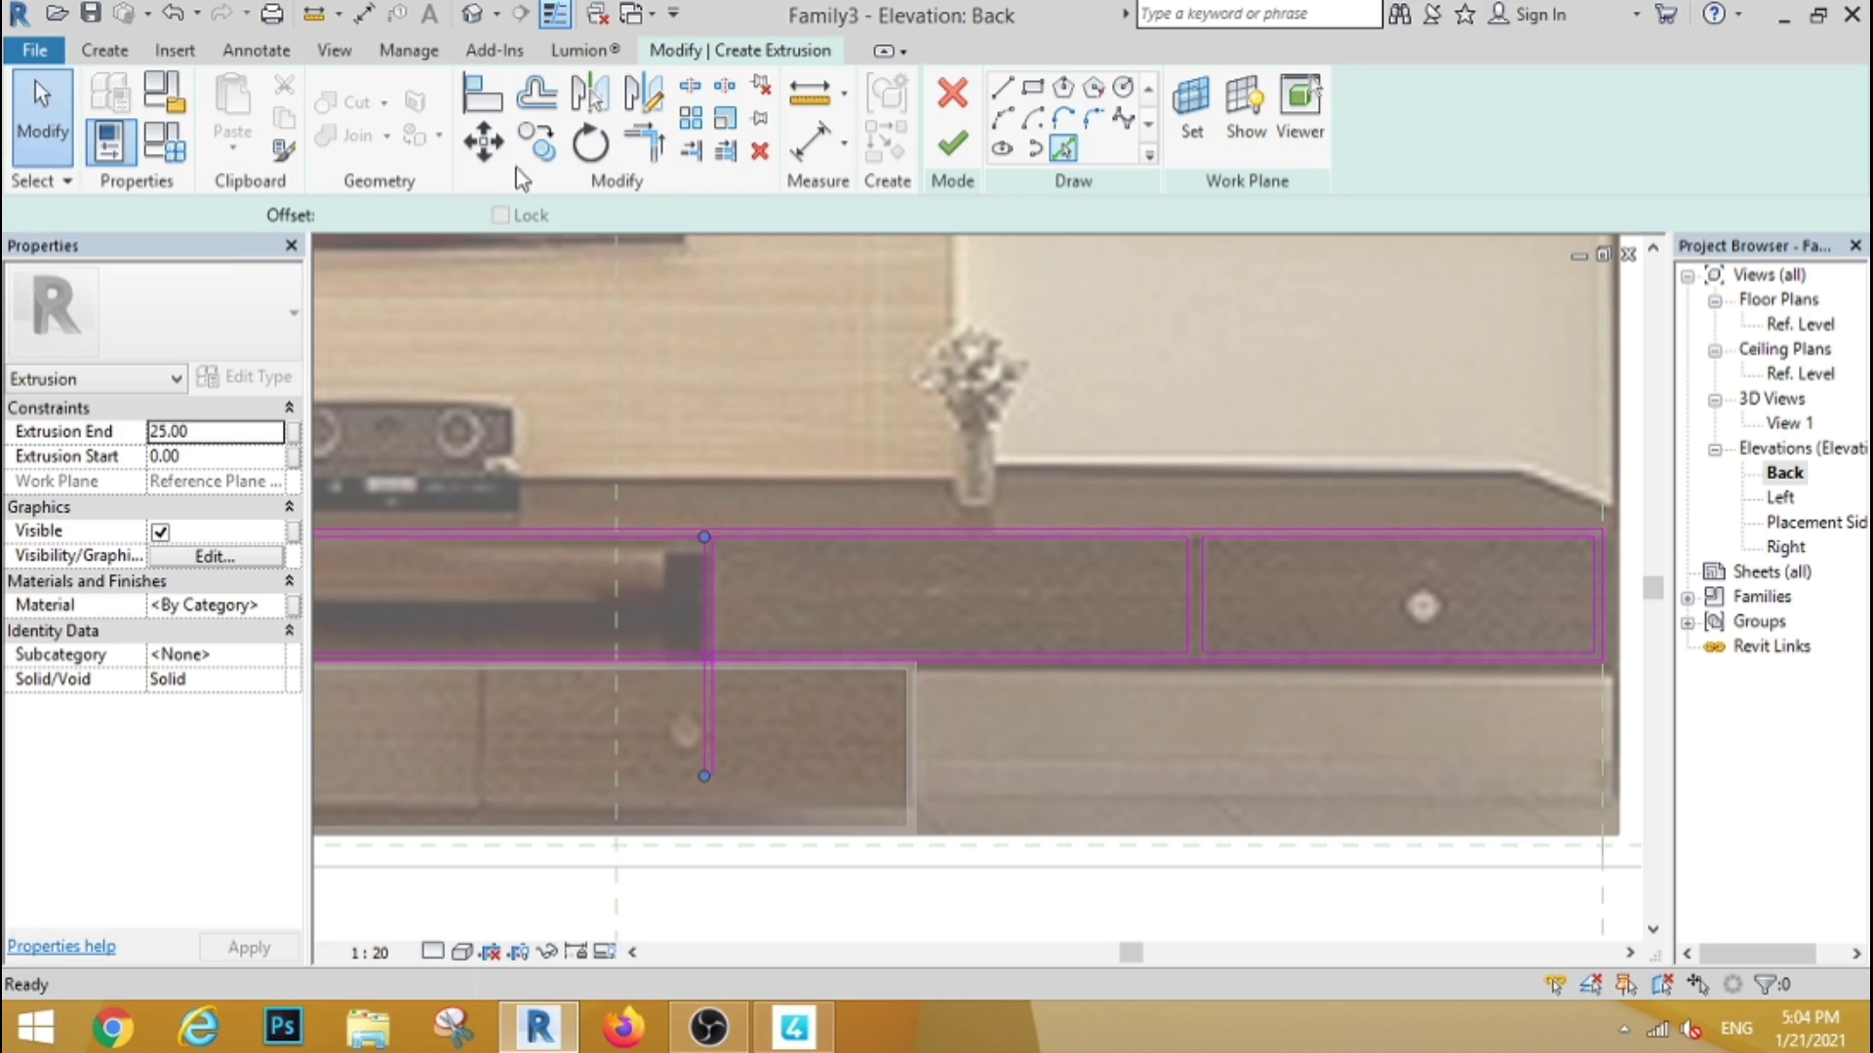
Split the top outline at the divider
{"action": "left_click", "coordinate": [688, 88]}
{"action": "scroll", "coordinate": [719, 543], "scroll_direction": "up", "scroll_amount": 5}
{"action": "scroll", "coordinate": [719, 472], "scroll_direction": "up", "scroll_amount": 3}
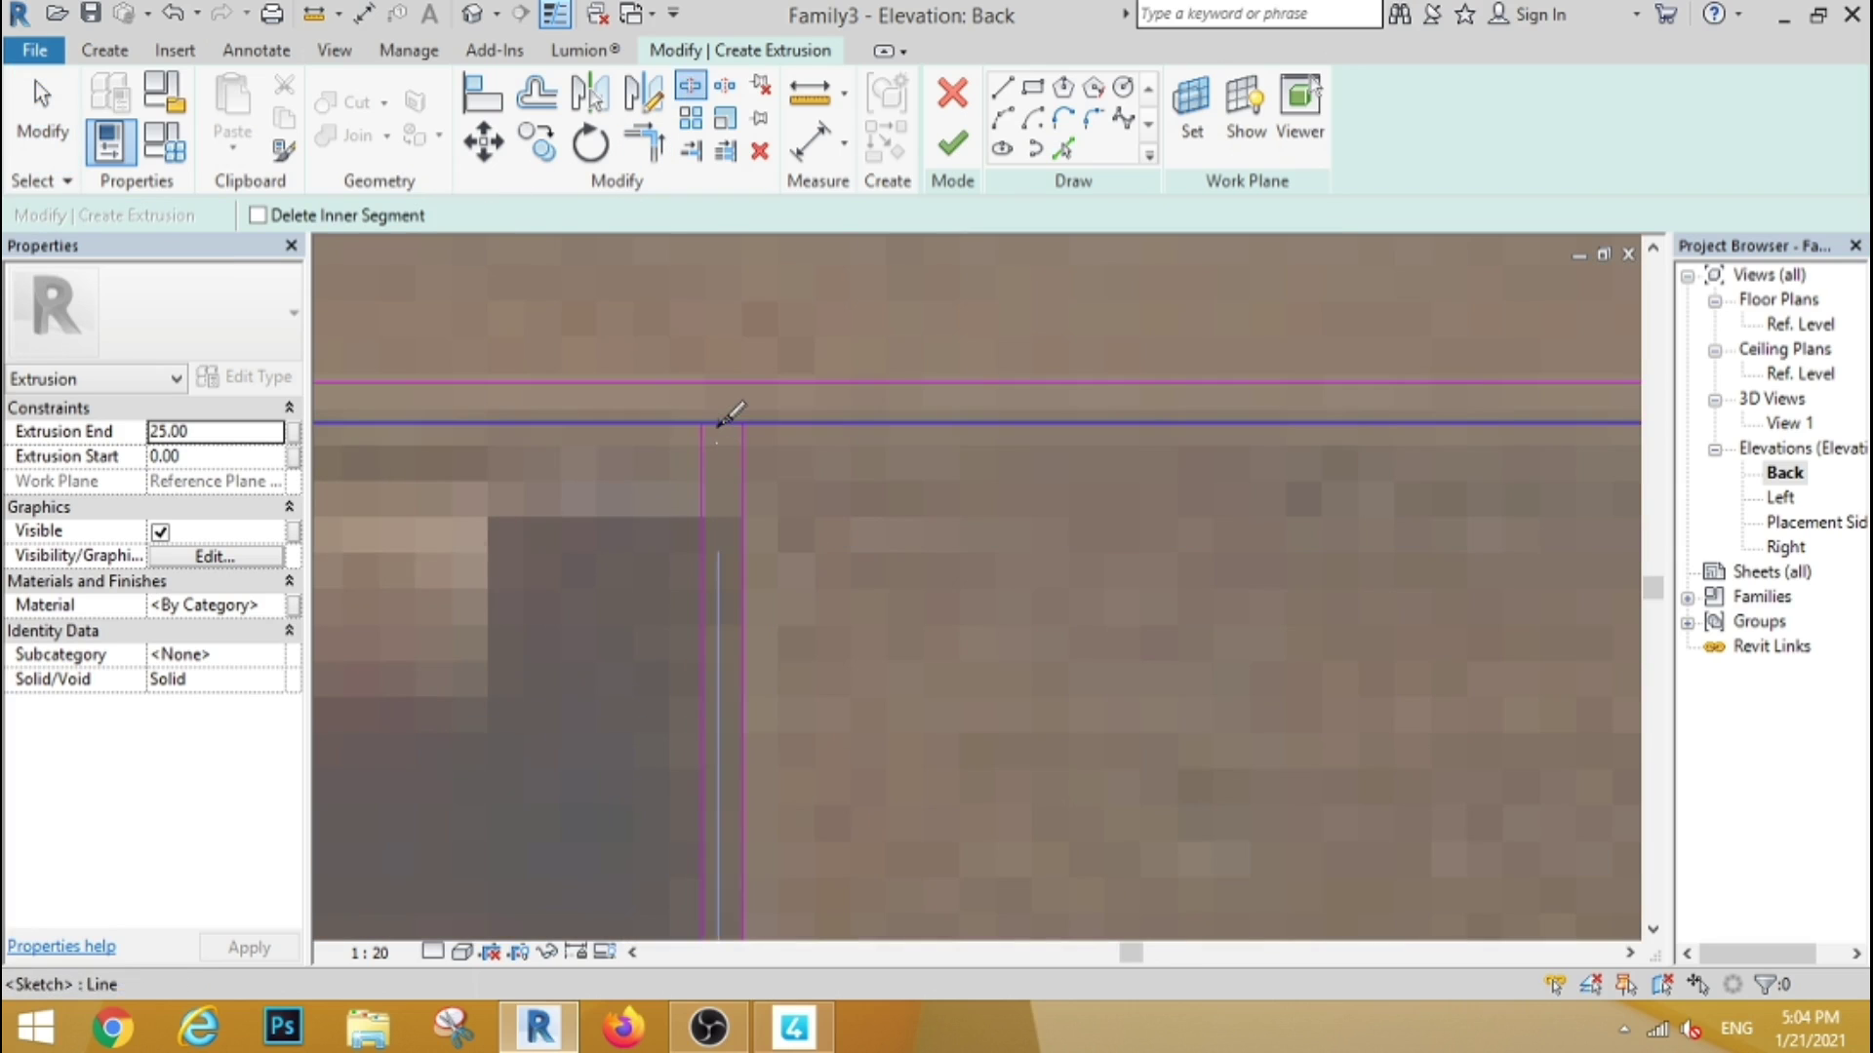
{"action": "scroll", "coordinate": [752, 585], "scroll_direction": "down", "scroll_amount": 3}
{"action": "scroll", "coordinate": [791, 576], "scroll_direction": "up", "scroll_amount": 2}
{"action": "scroll", "coordinate": [795, 586], "scroll_direction": "up", "scroll_amount": 2}
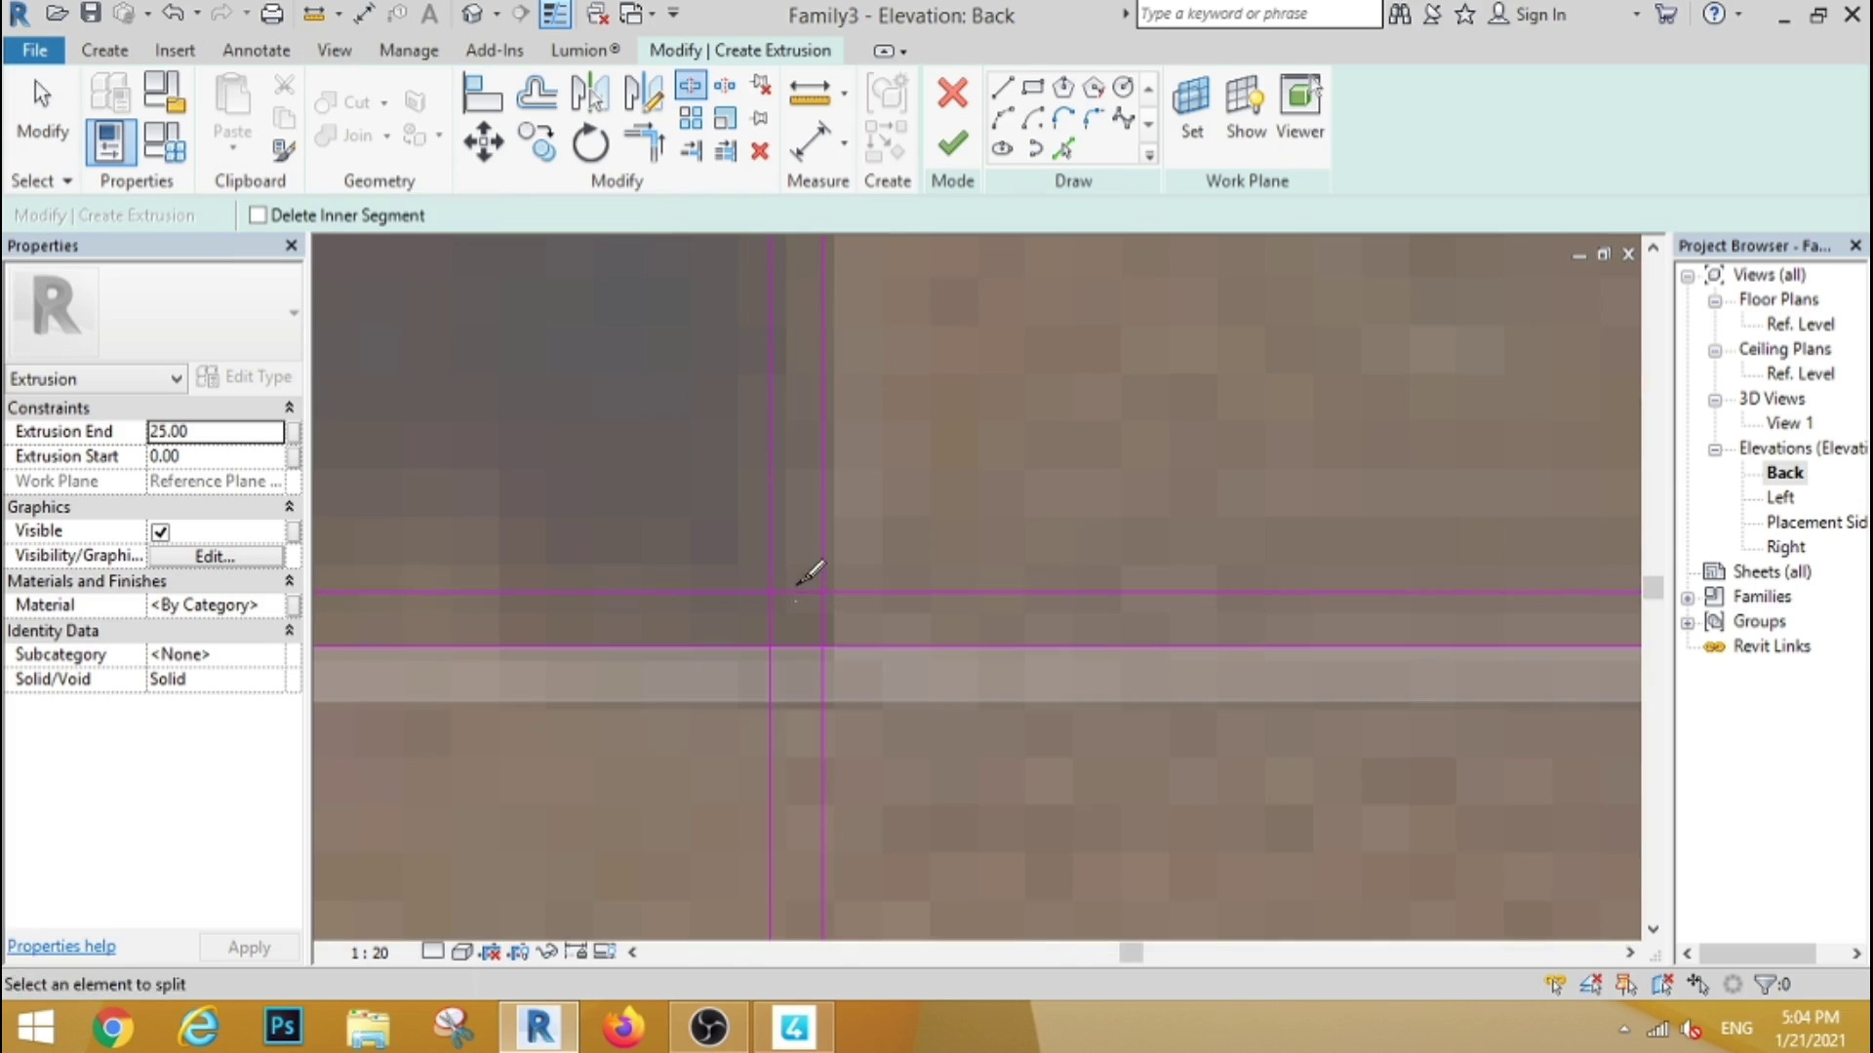
{"action": "left_click", "coordinate": [796, 592]}
Trim the top line into a corner with the vertical divider line
{"action": "key", "text": "t"}
{"action": "key", "text": "r"}
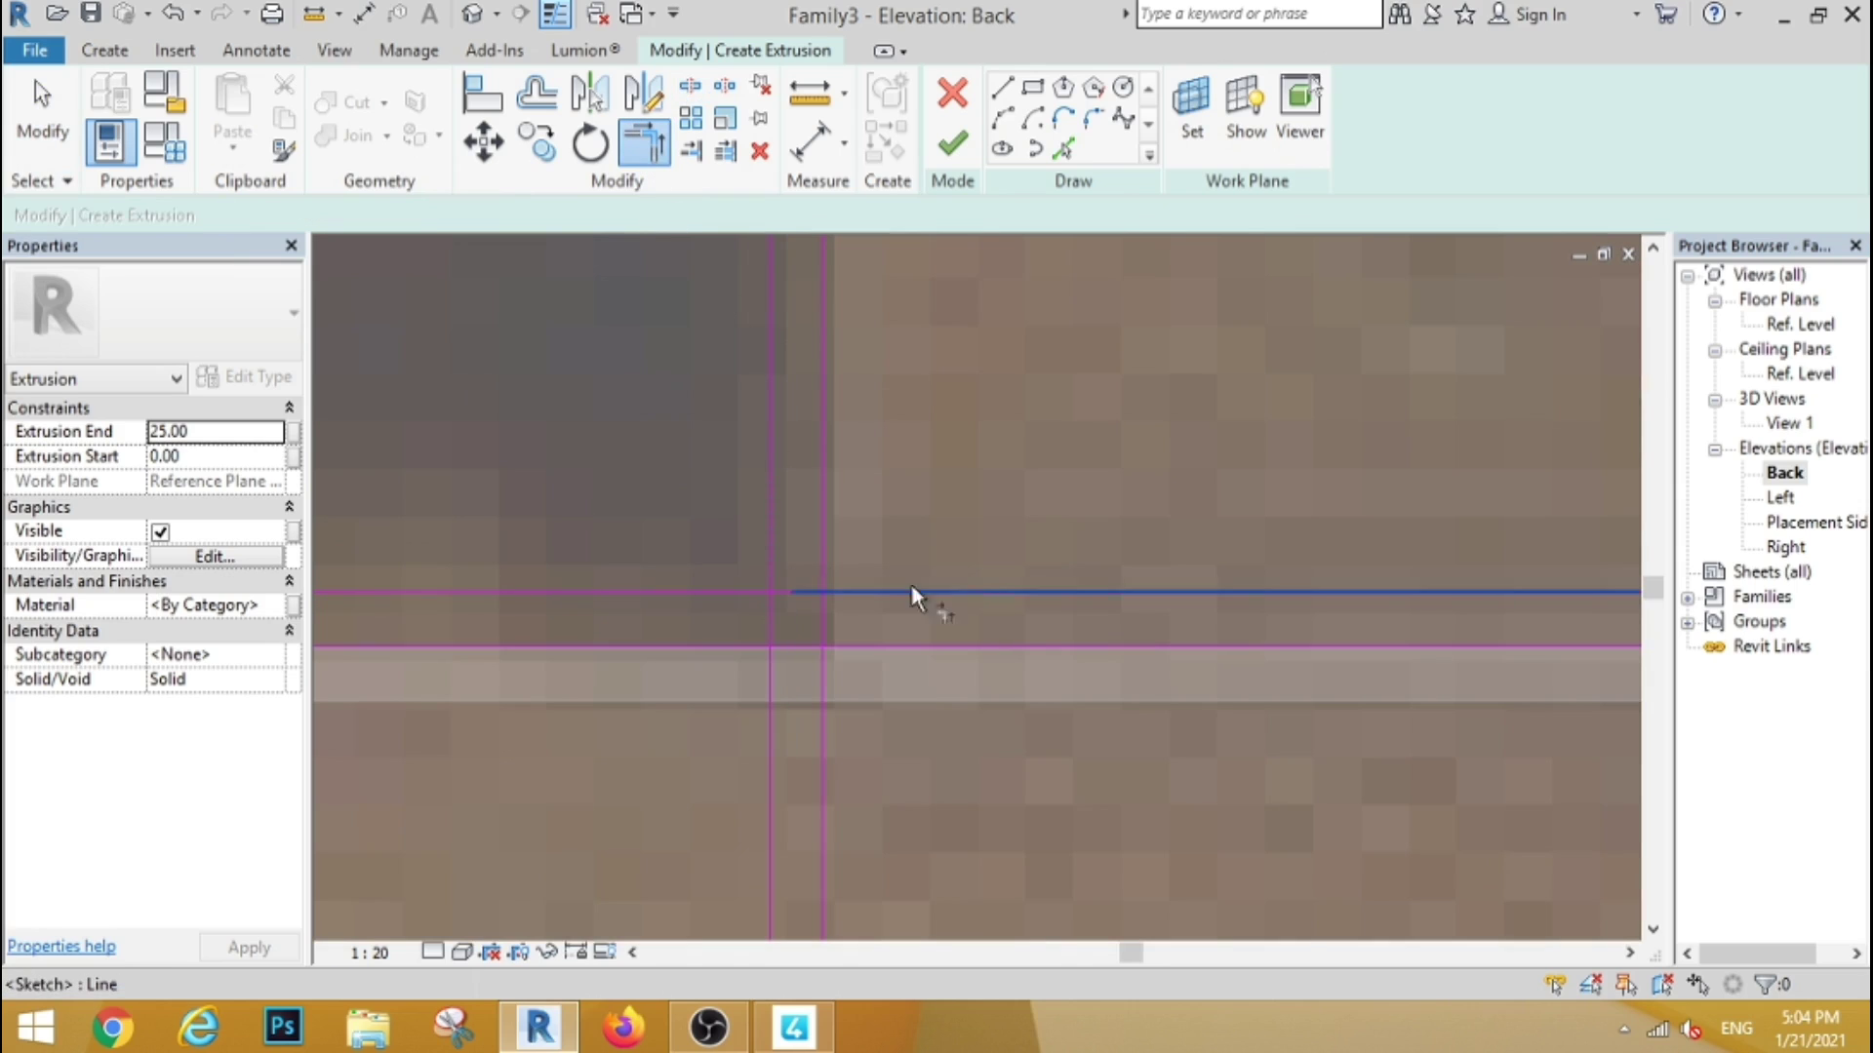
{"action": "left_click", "coordinate": [911, 590]}
{"action": "scroll", "coordinate": [858, 527], "scroll_direction": "down", "scroll_amount": 2}
{"action": "scroll", "coordinate": [815, 341], "scroll_direction": "up", "scroll_amount": 2}
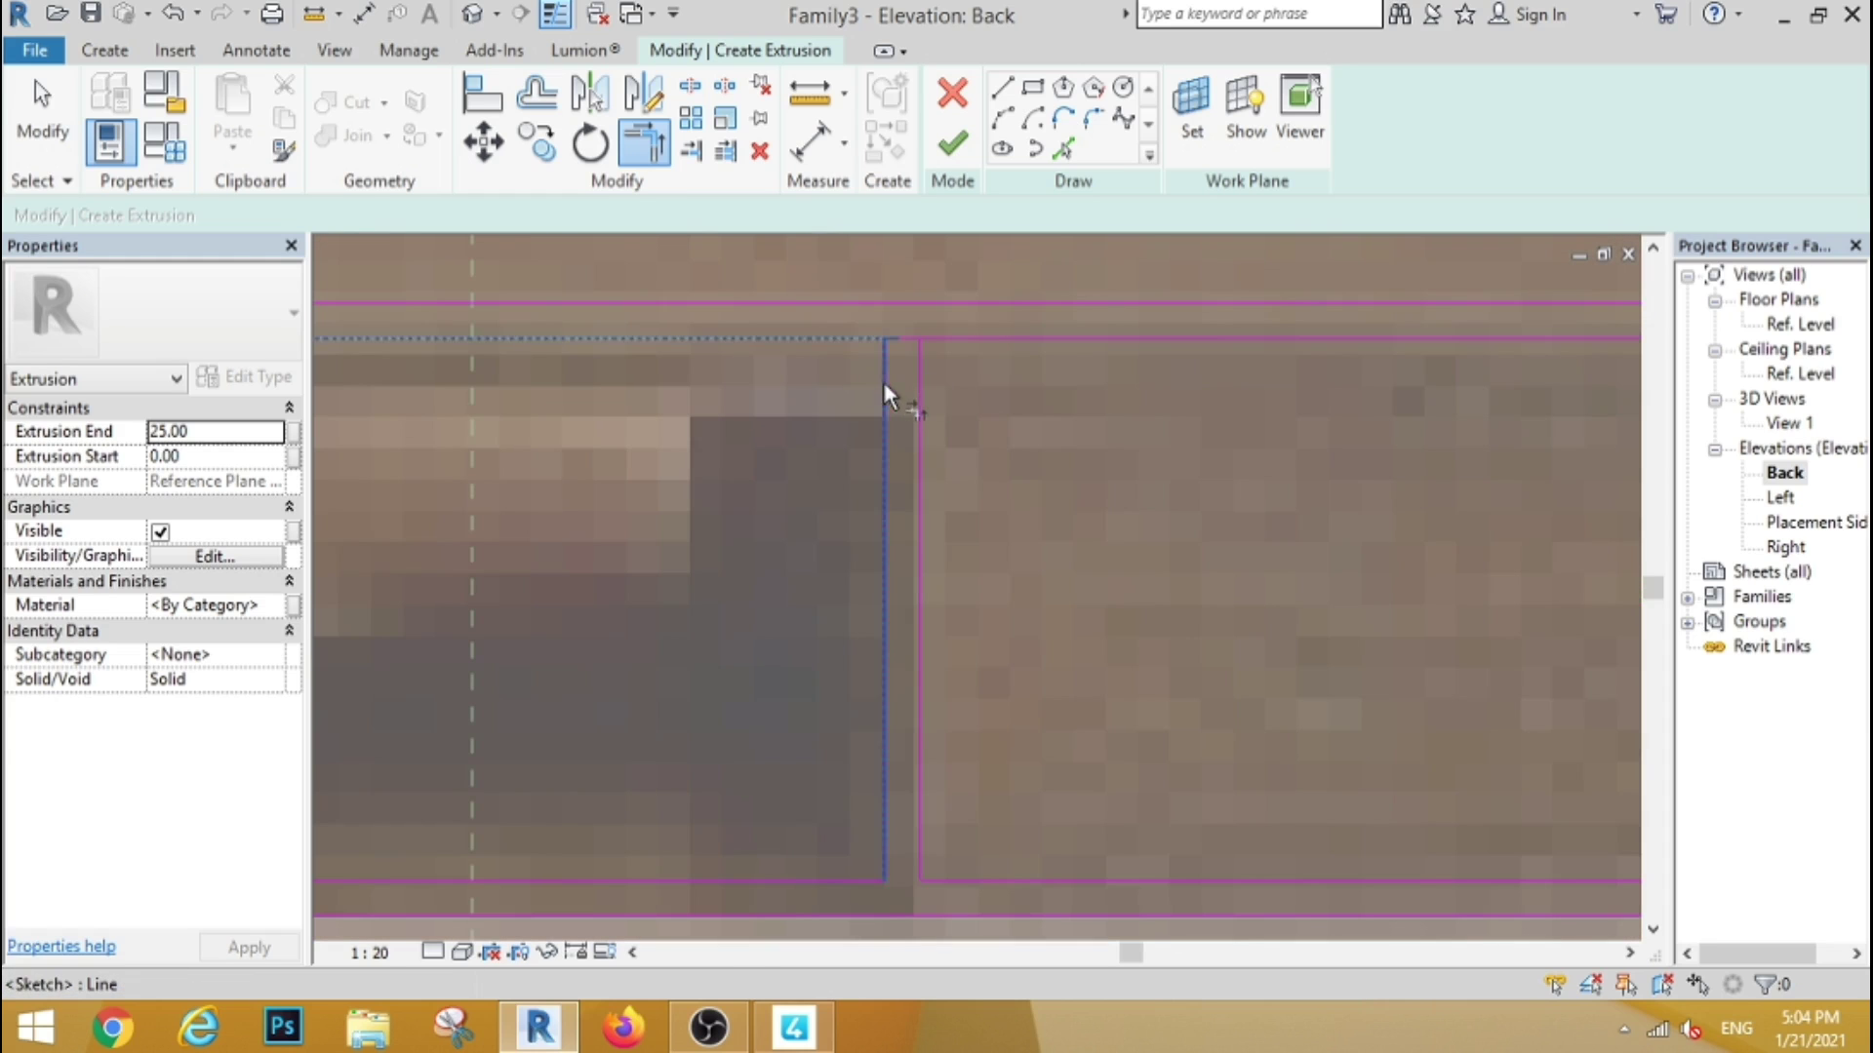
{"action": "left_click", "coordinate": [948, 338]}
{"action": "left_click", "coordinate": [918, 370]}
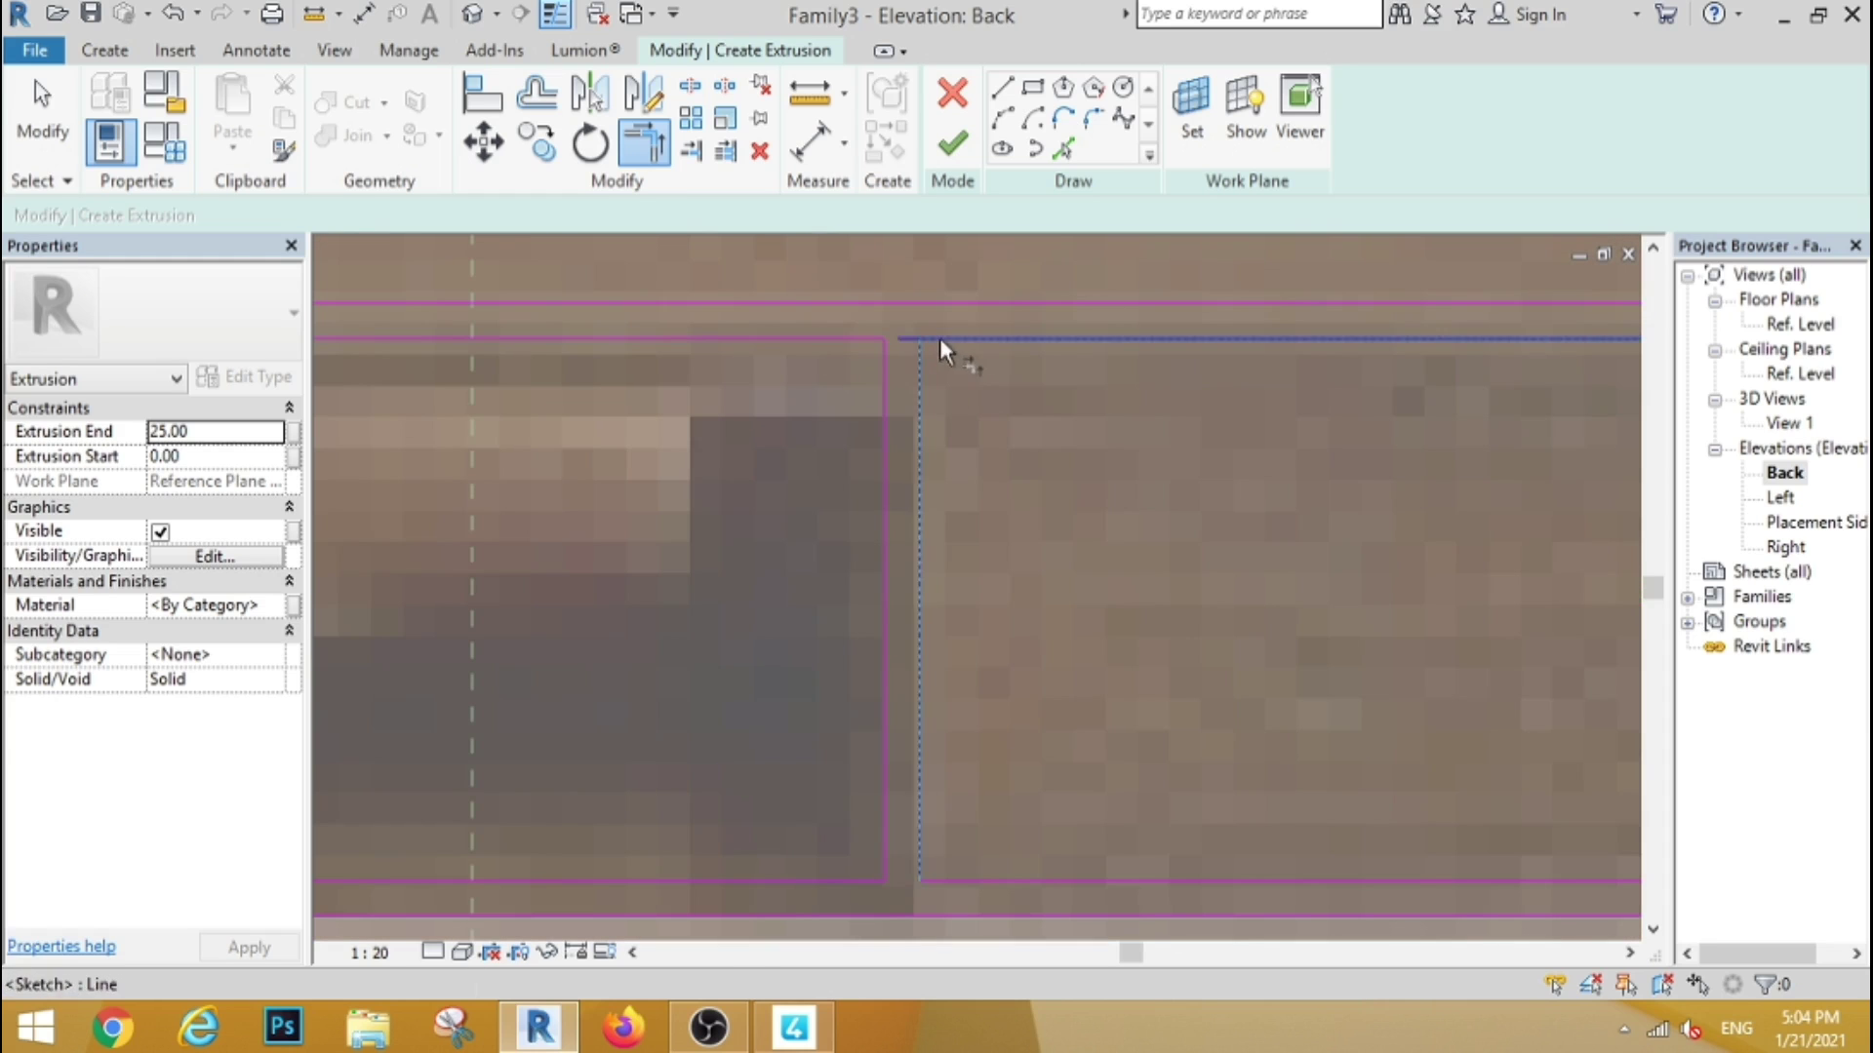
{"action": "scroll", "coordinate": [722, 384], "scroll_direction": "down", "scroll_amount": 3}
{"action": "scroll", "coordinate": [1075, 443], "scroll_direction": "down", "scroll_amount": 2}
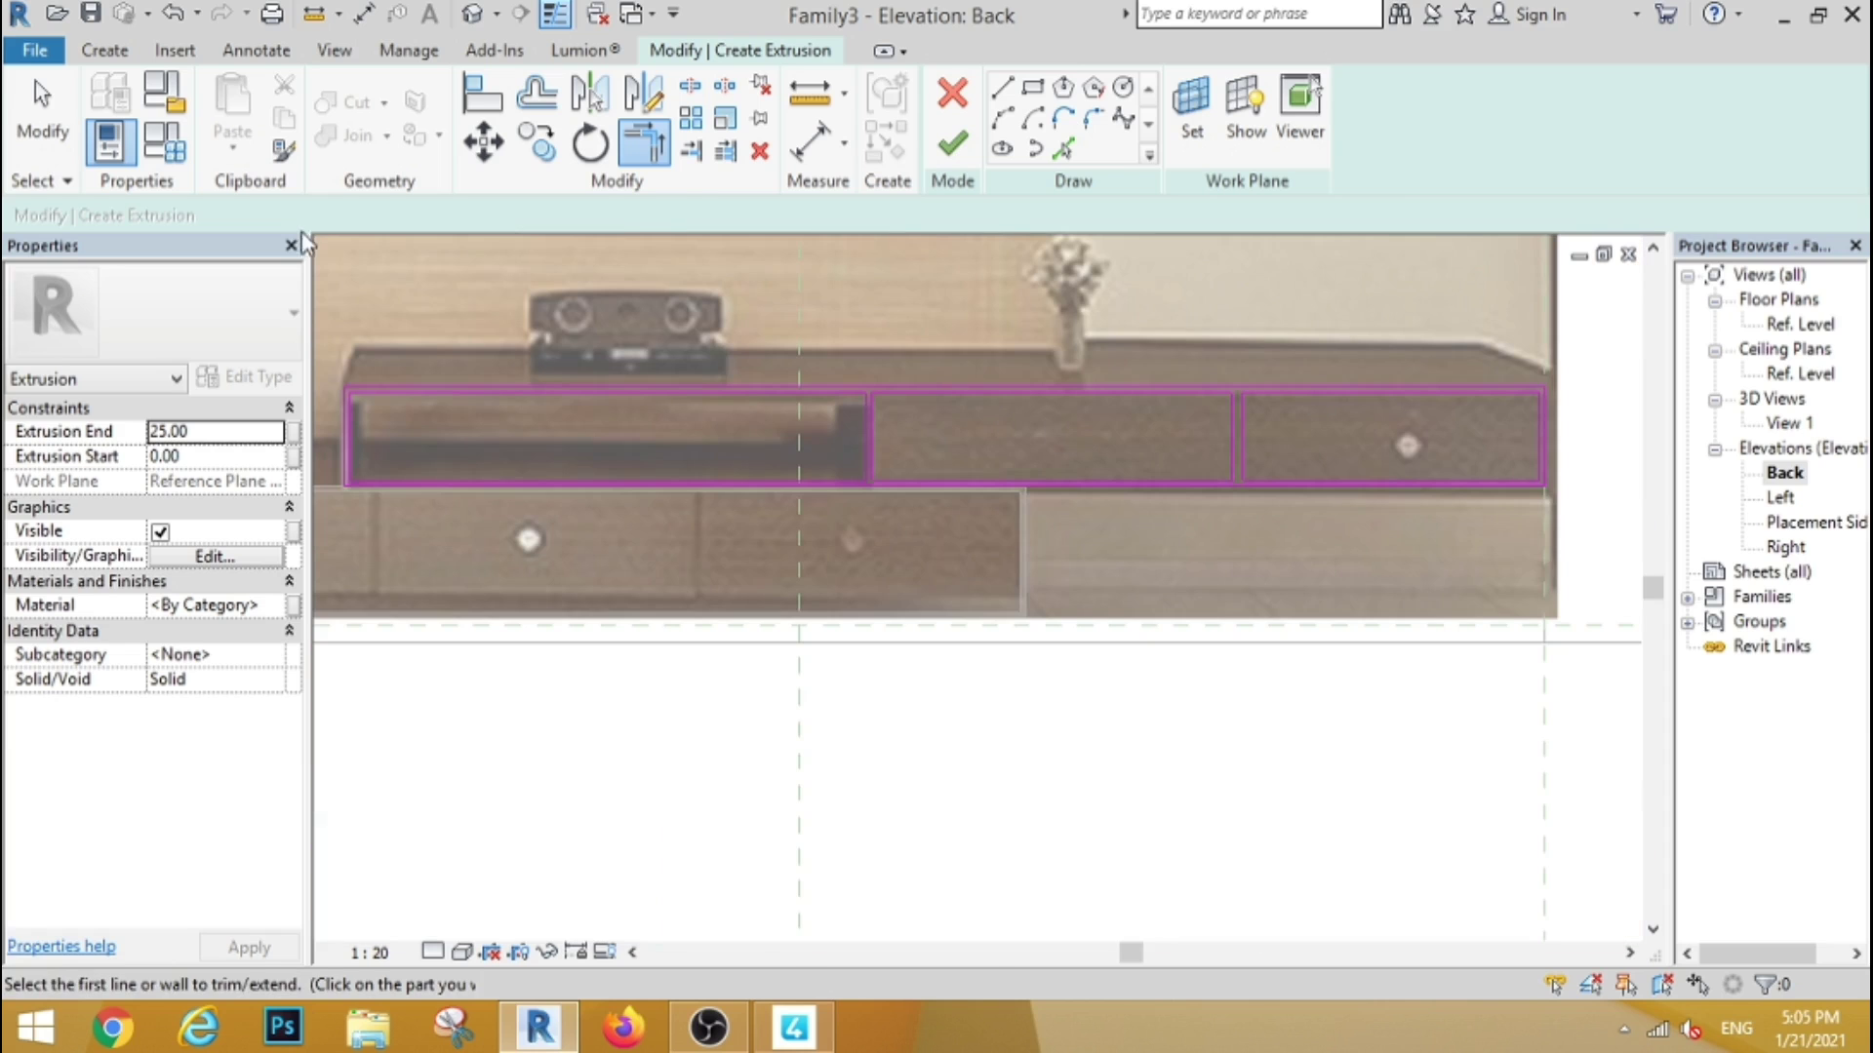
{"action": "left_click", "coordinate": [54, 139]}
Narrow the gap beside the vertical divider to 1.00
{"action": "scroll", "coordinate": [1385, 435], "scroll_direction": "up", "scroll_amount": 2}
{"action": "scroll", "coordinate": [951, 493], "scroll_direction": "up", "scroll_amount": 3}
{"action": "left_click", "coordinate": [889, 479]}
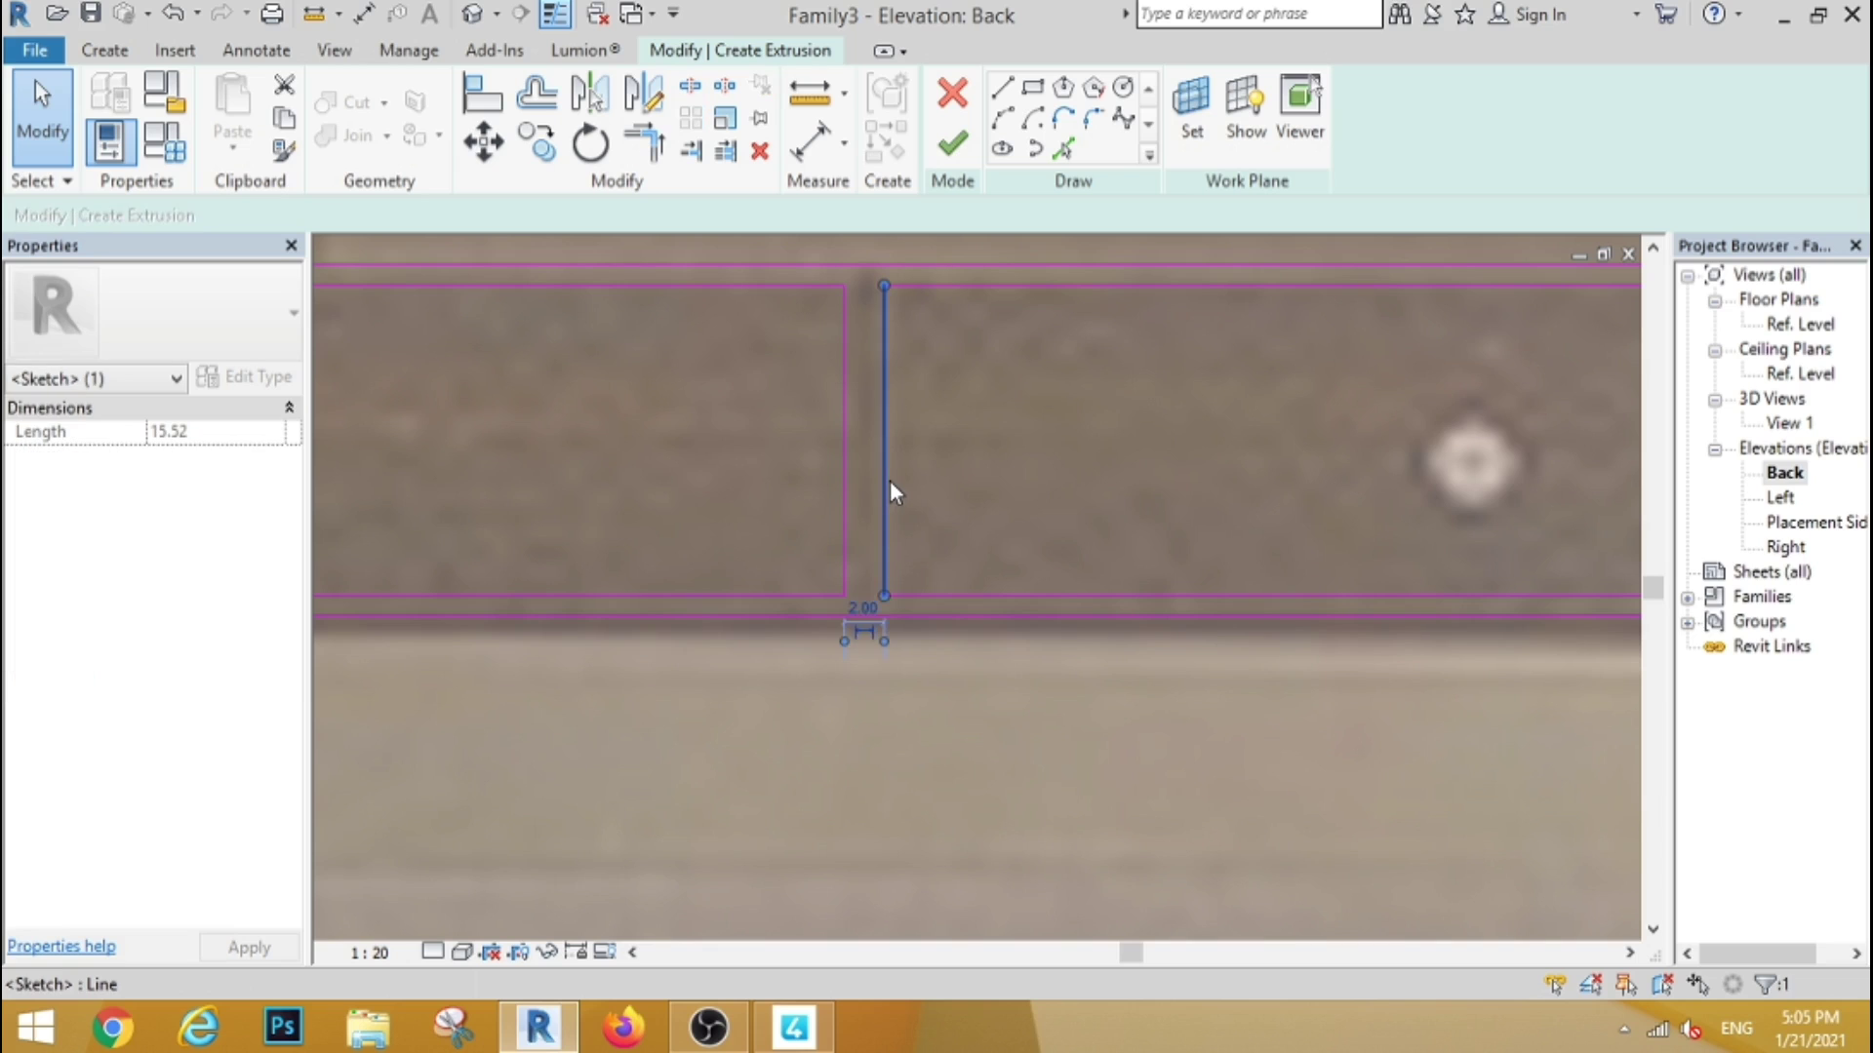
{"action": "left_click", "coordinate": [859, 609]}
{"action": "key", "text": "Return"}
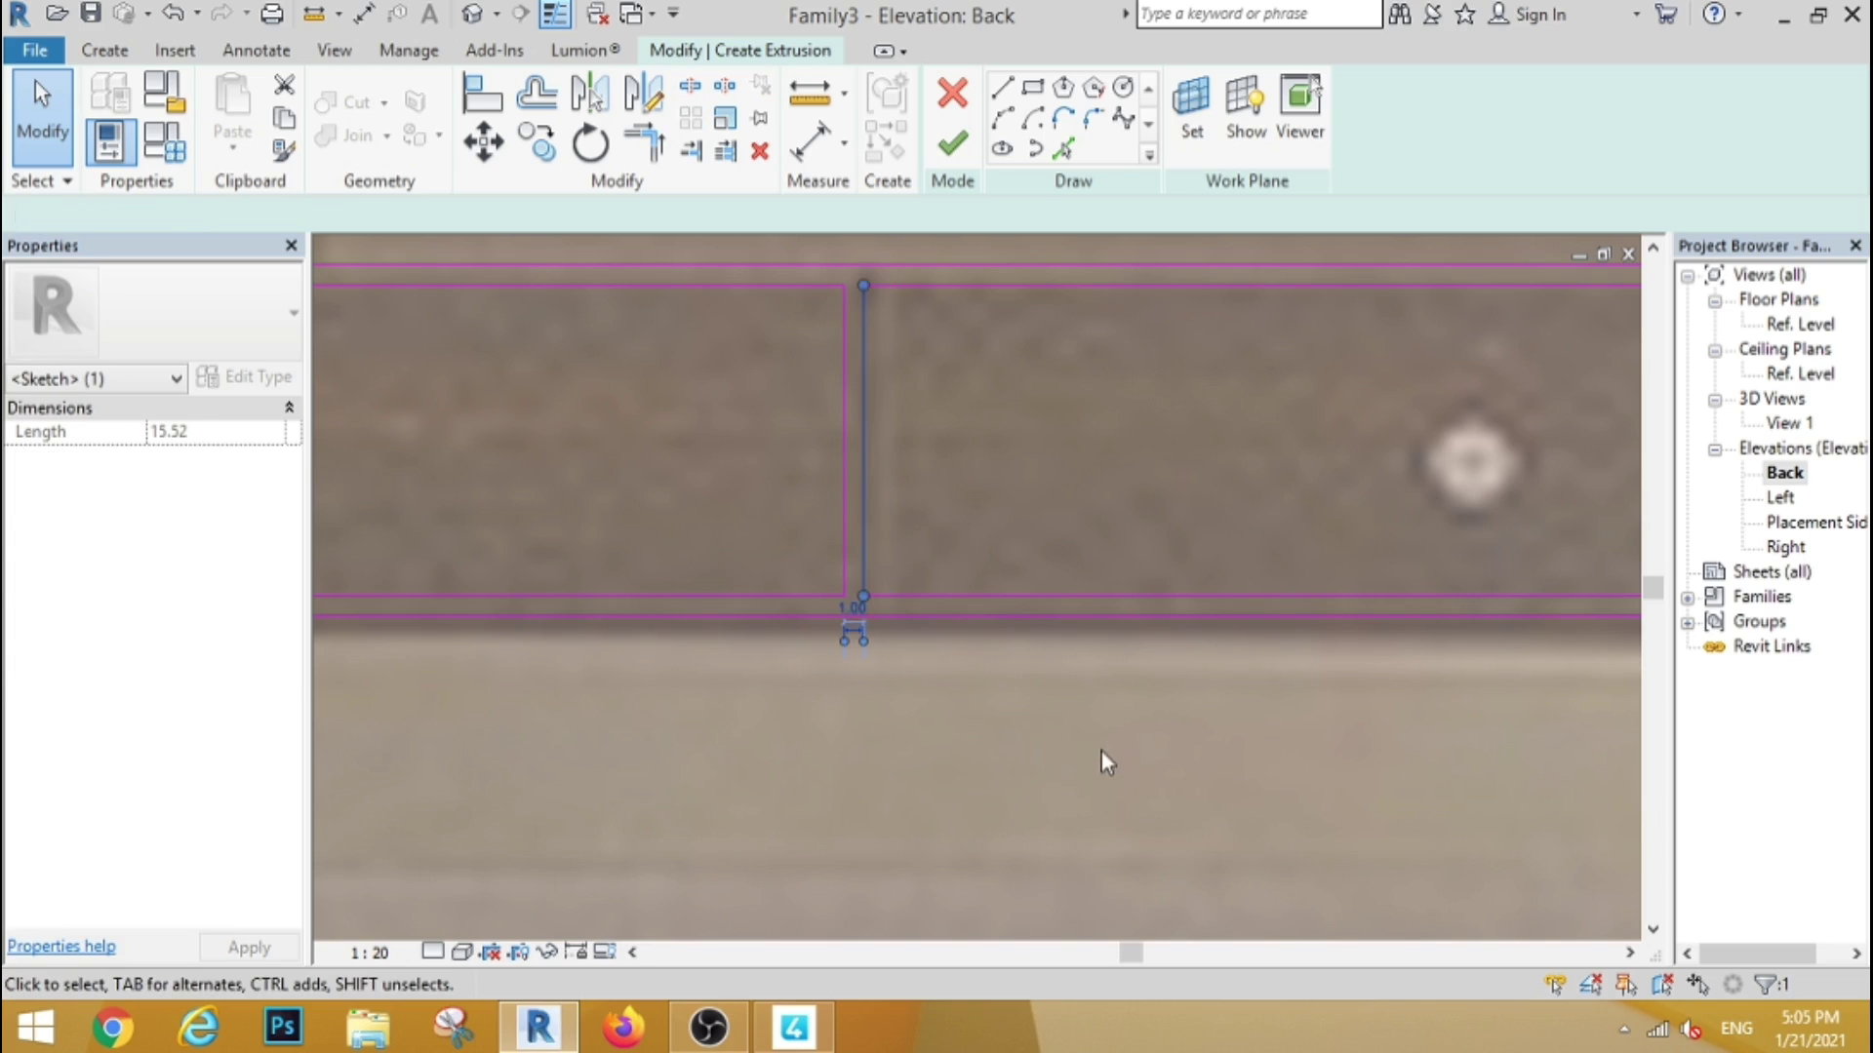
{"action": "left_click", "coordinate": [699, 437]}
{"action": "key", "text": "Escape"}
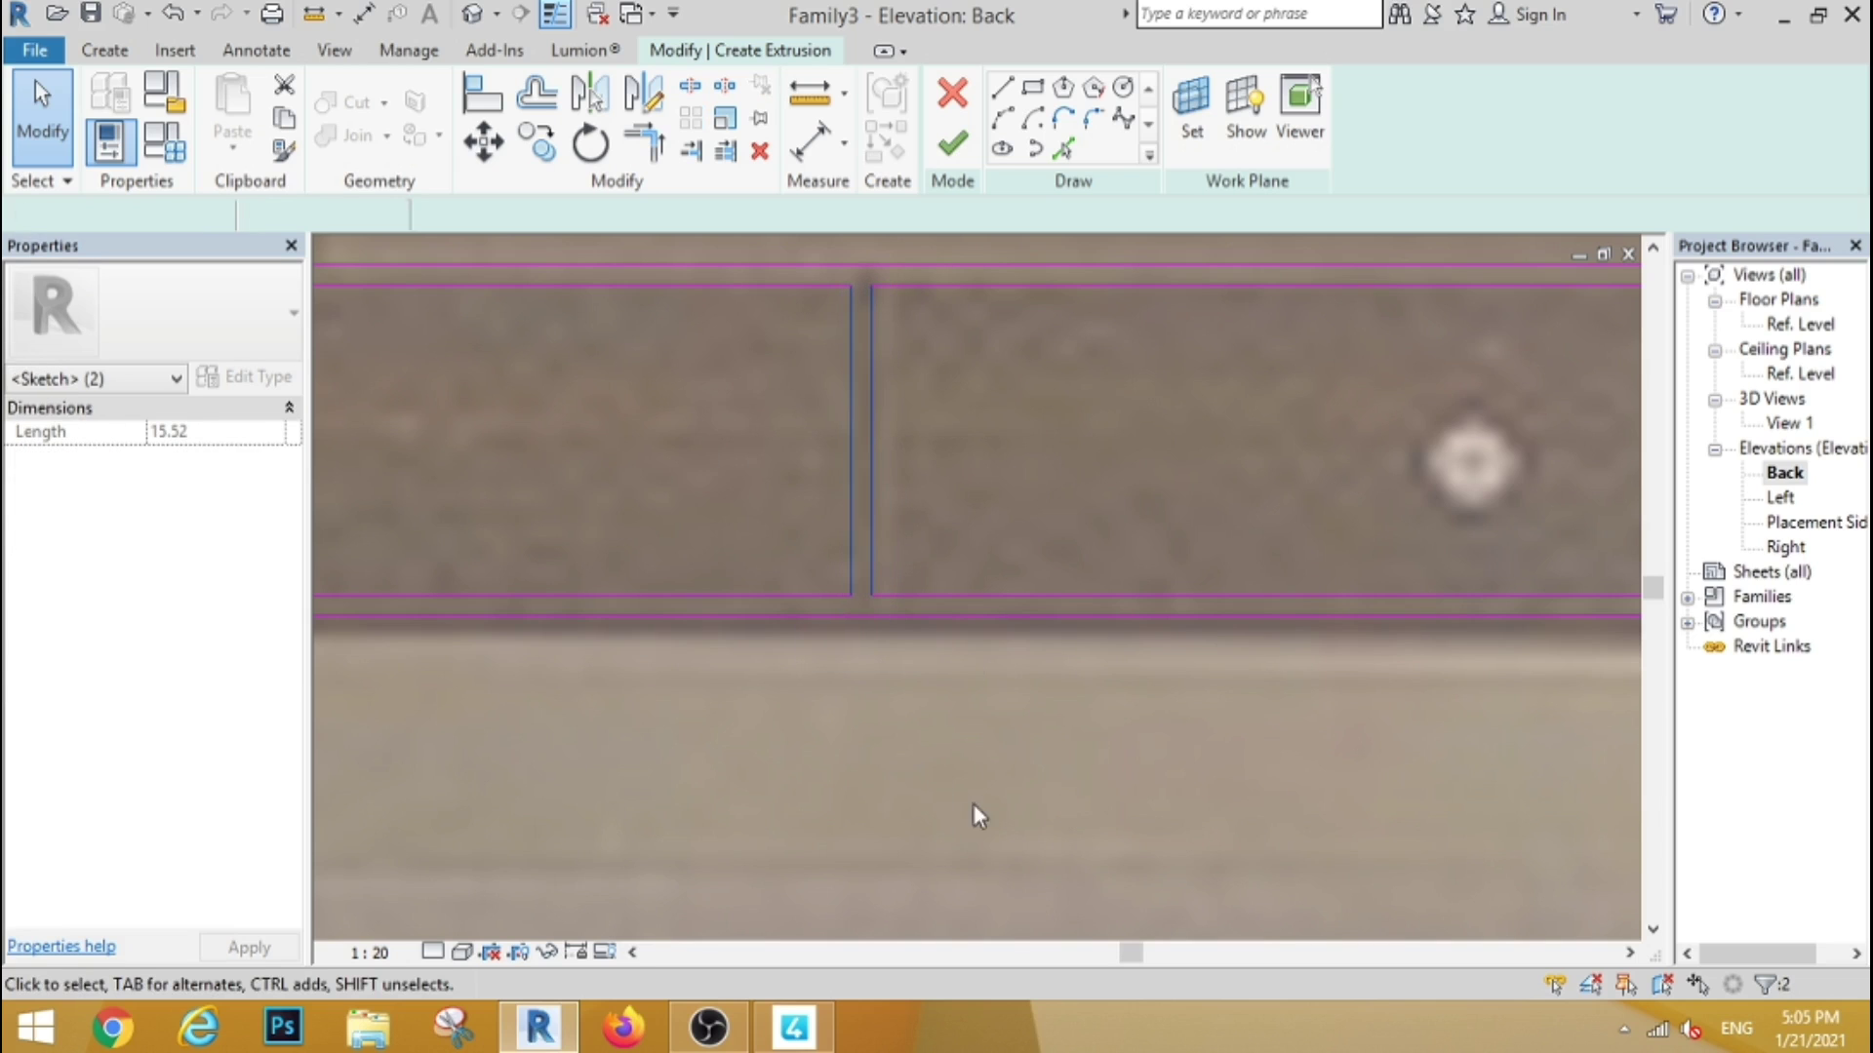
Finish the upper drawer row sketch as an extrusion
{"action": "scroll", "coordinate": [1019, 587], "scroll_direction": "down", "scroll_amount": 2}
{"action": "scroll", "coordinate": [722, 612], "scroll_direction": "down", "scroll_amount": 2}
{"action": "scroll", "coordinate": [722, 613], "scroll_direction": "up", "scroll_amount": 1}
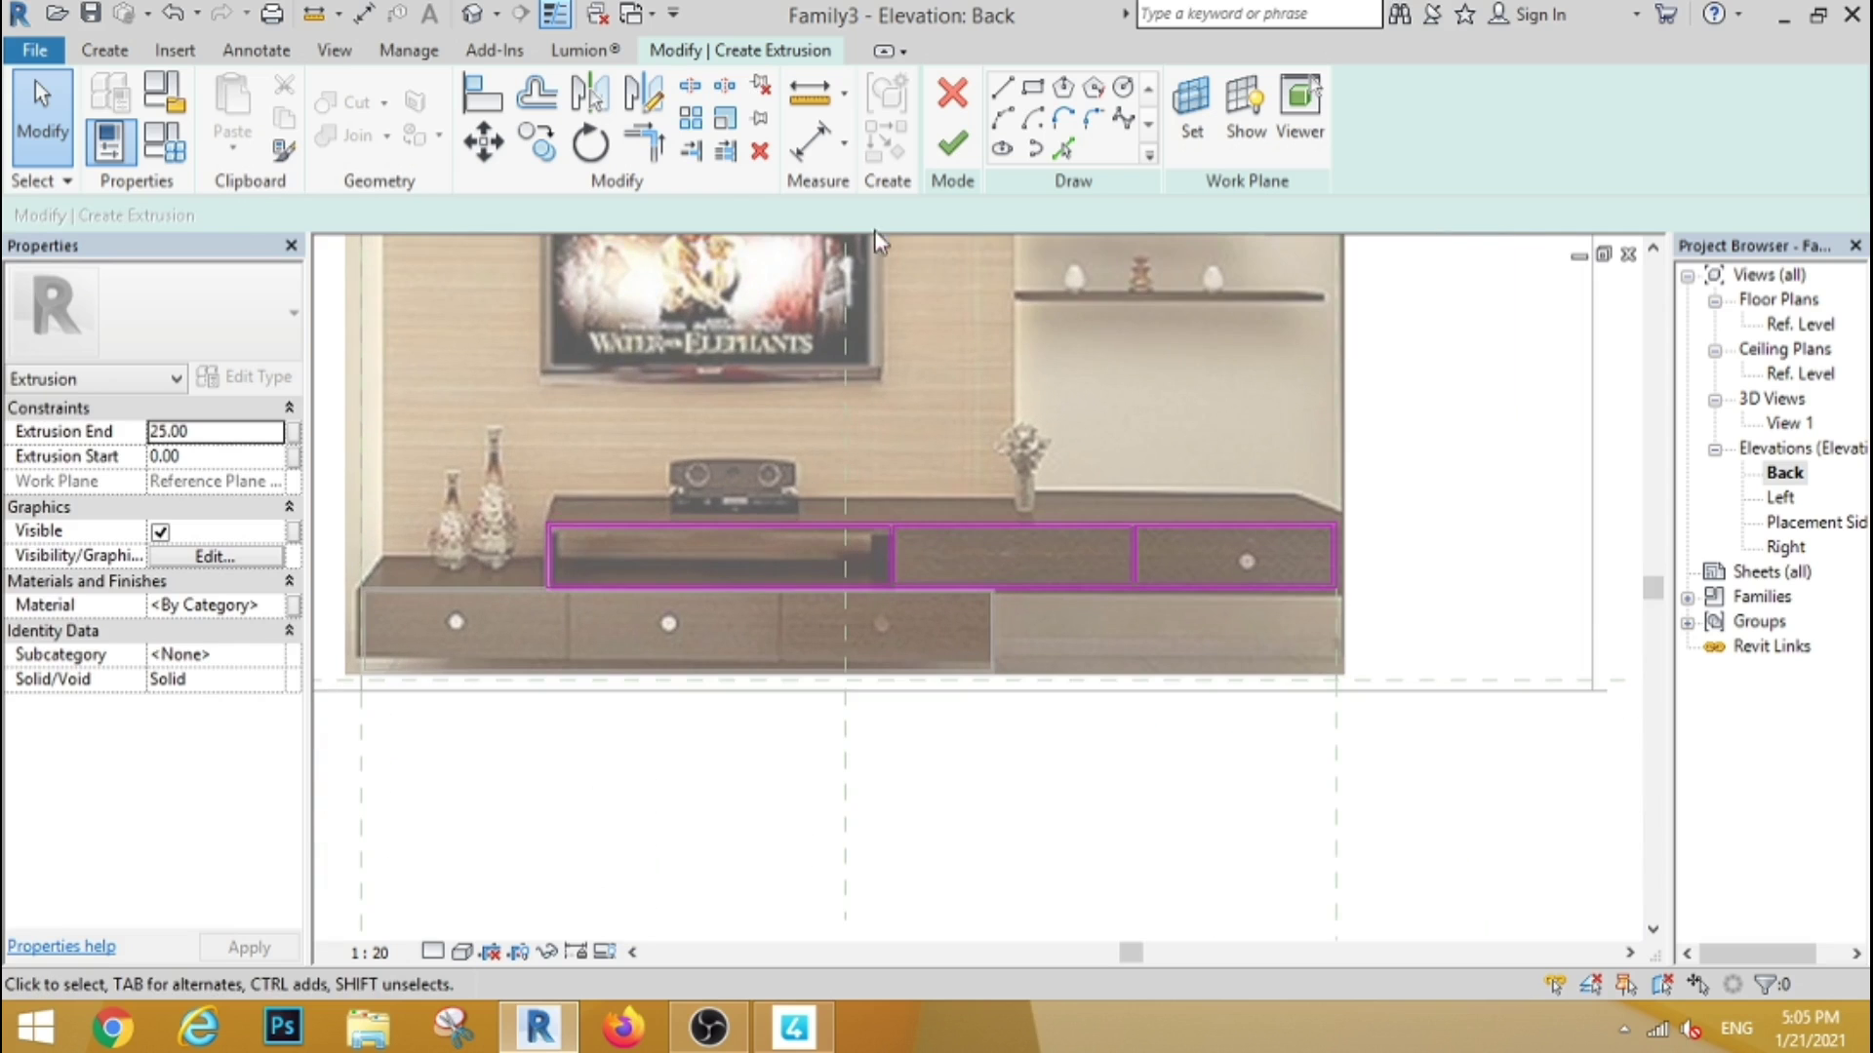
{"action": "left_click", "coordinate": [974, 146]}
{"action": "left_click", "coordinate": [966, 757]}
{"action": "scroll", "coordinate": [1179, 560], "scroll_direction": "down", "scroll_amount": 1}
Reopen the lower drawer row sketch and draw a thin divider rectangle
{"action": "scroll", "coordinate": [870, 648], "scroll_direction": "up", "scroll_amount": 1}
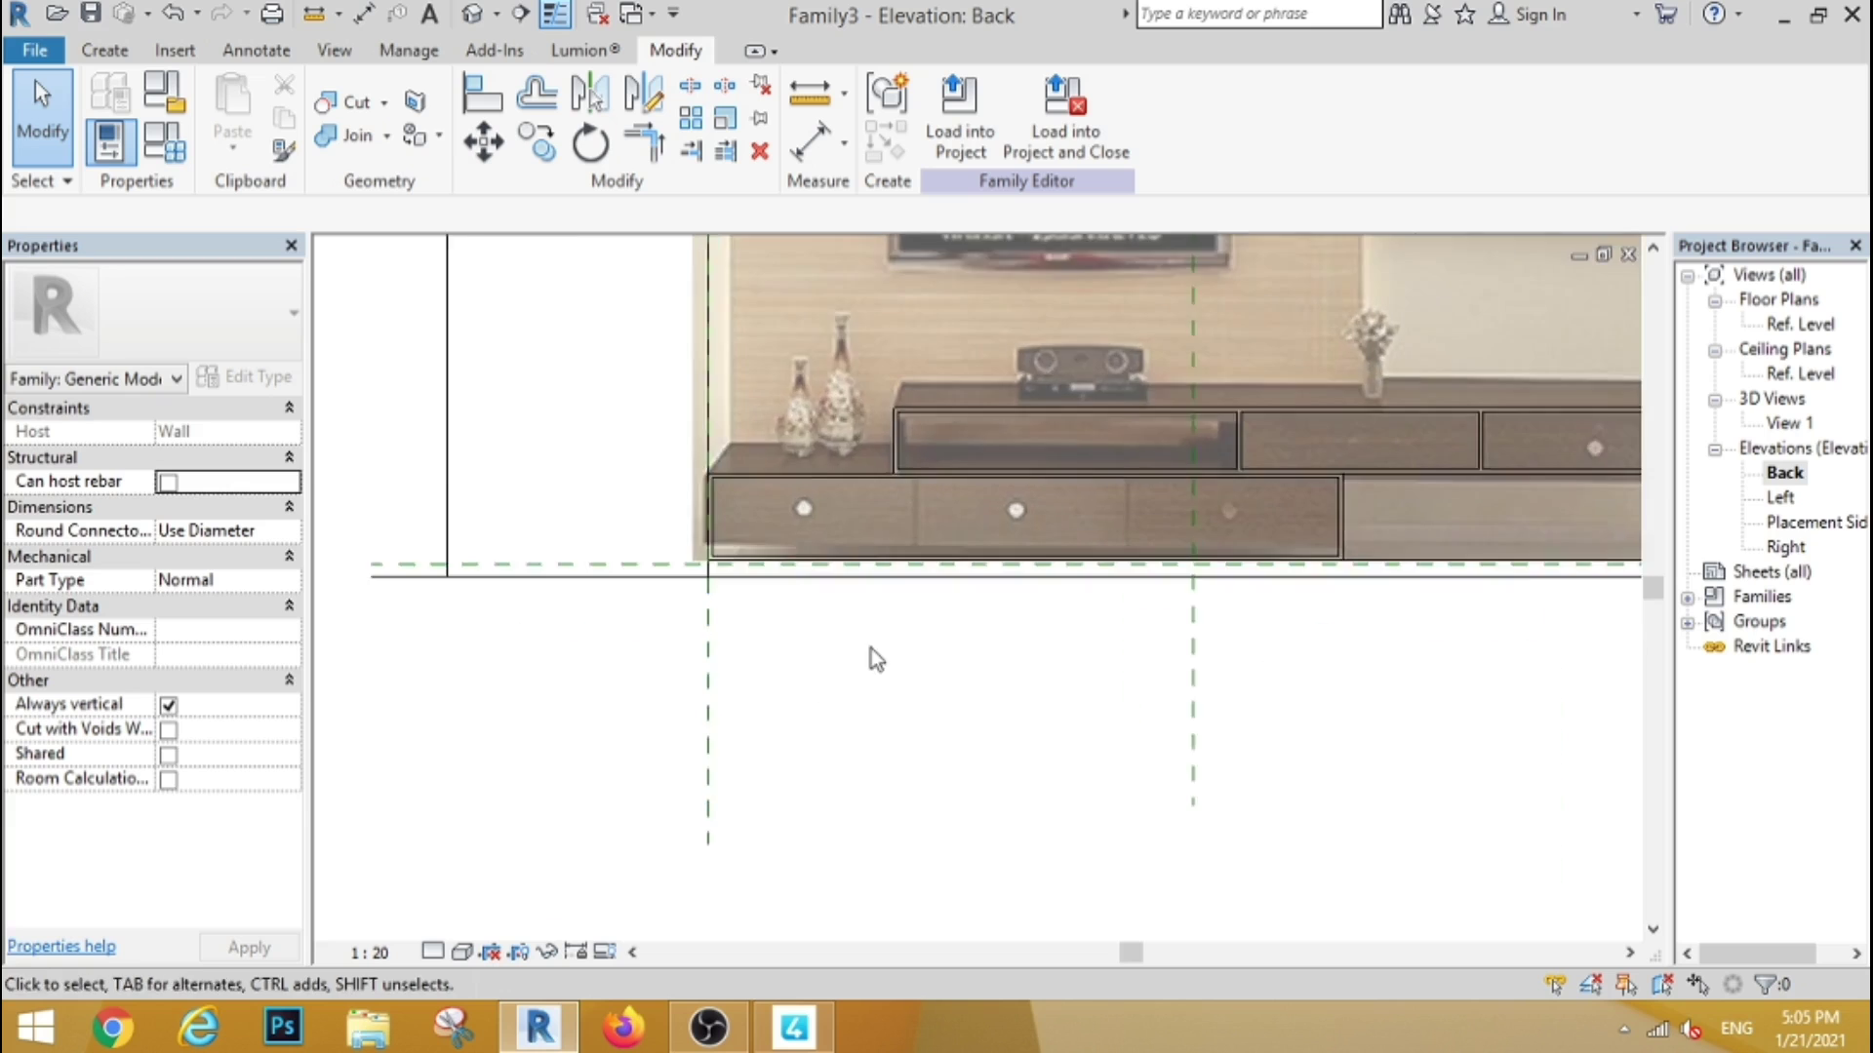
{"action": "scroll", "coordinate": [870, 648], "scroll_direction": "up", "scroll_amount": 2}
{"action": "left_click", "coordinate": [831, 302]}
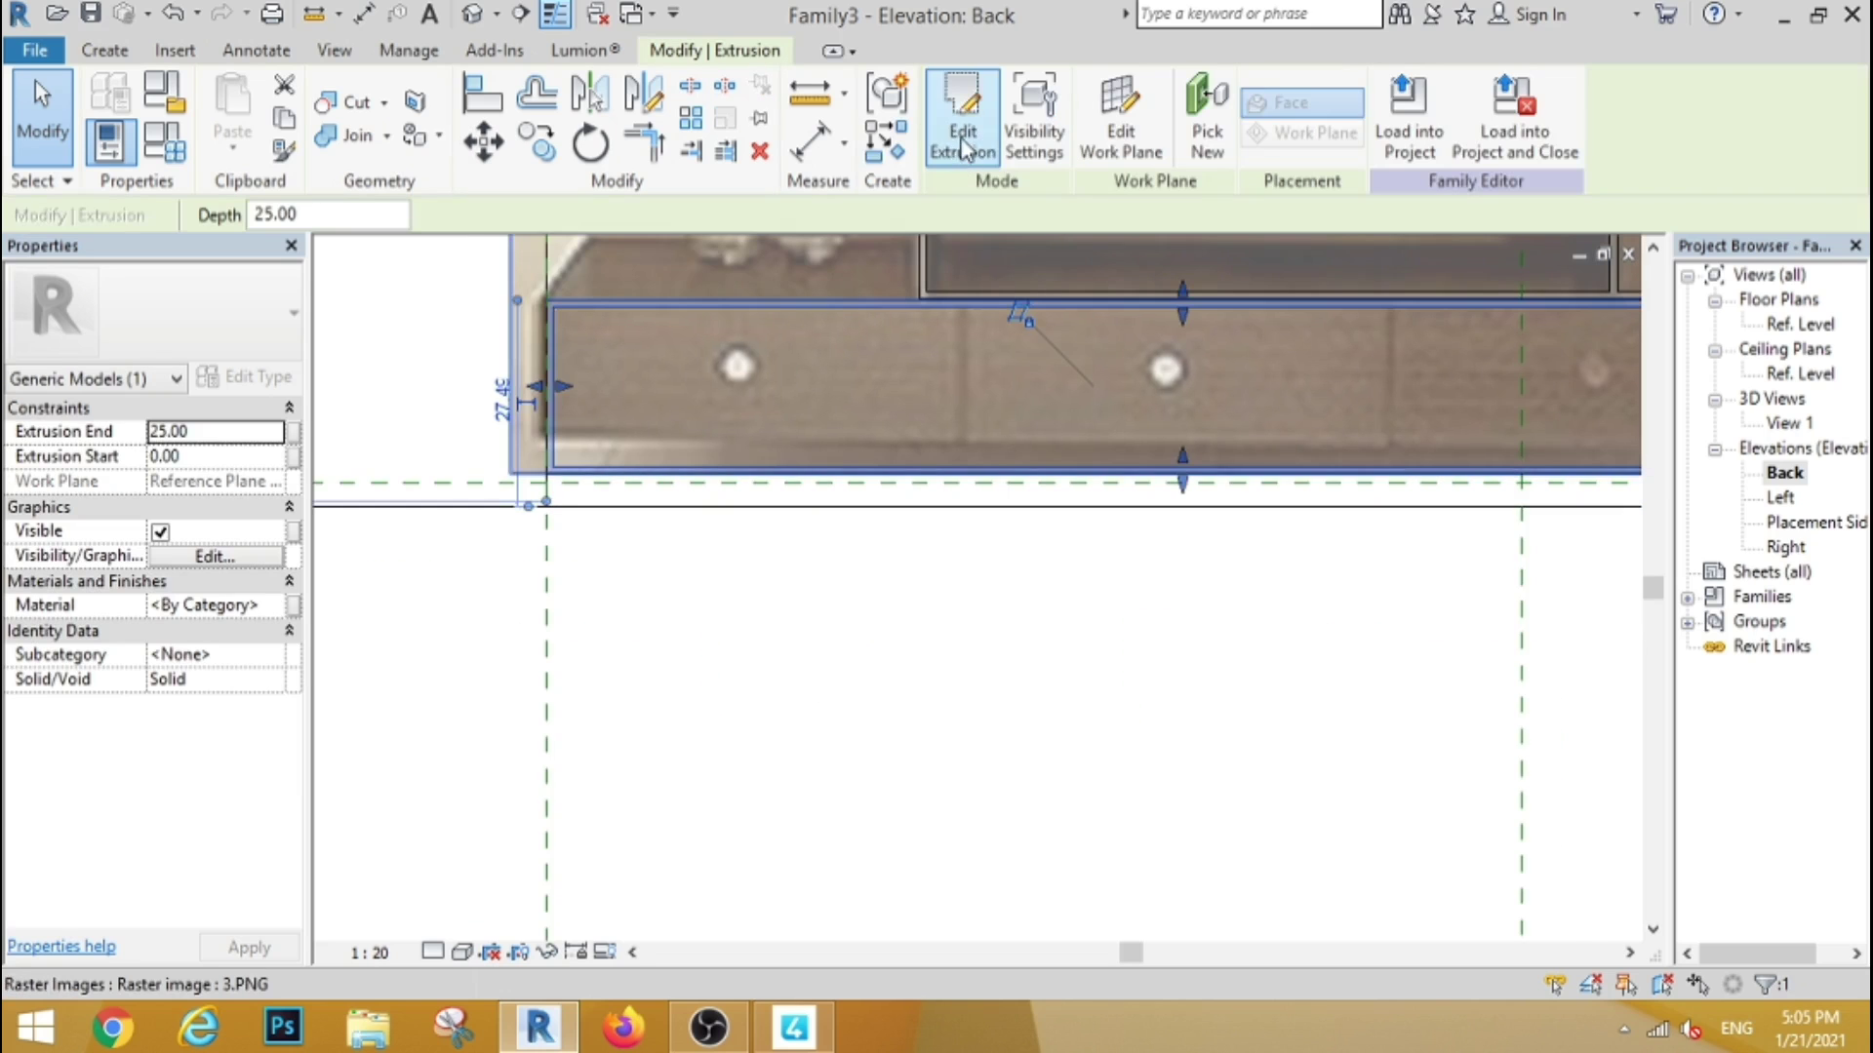
{"action": "double_click", "coordinate": [979, 449]}
{"action": "left_click", "coordinate": [1031, 92]}
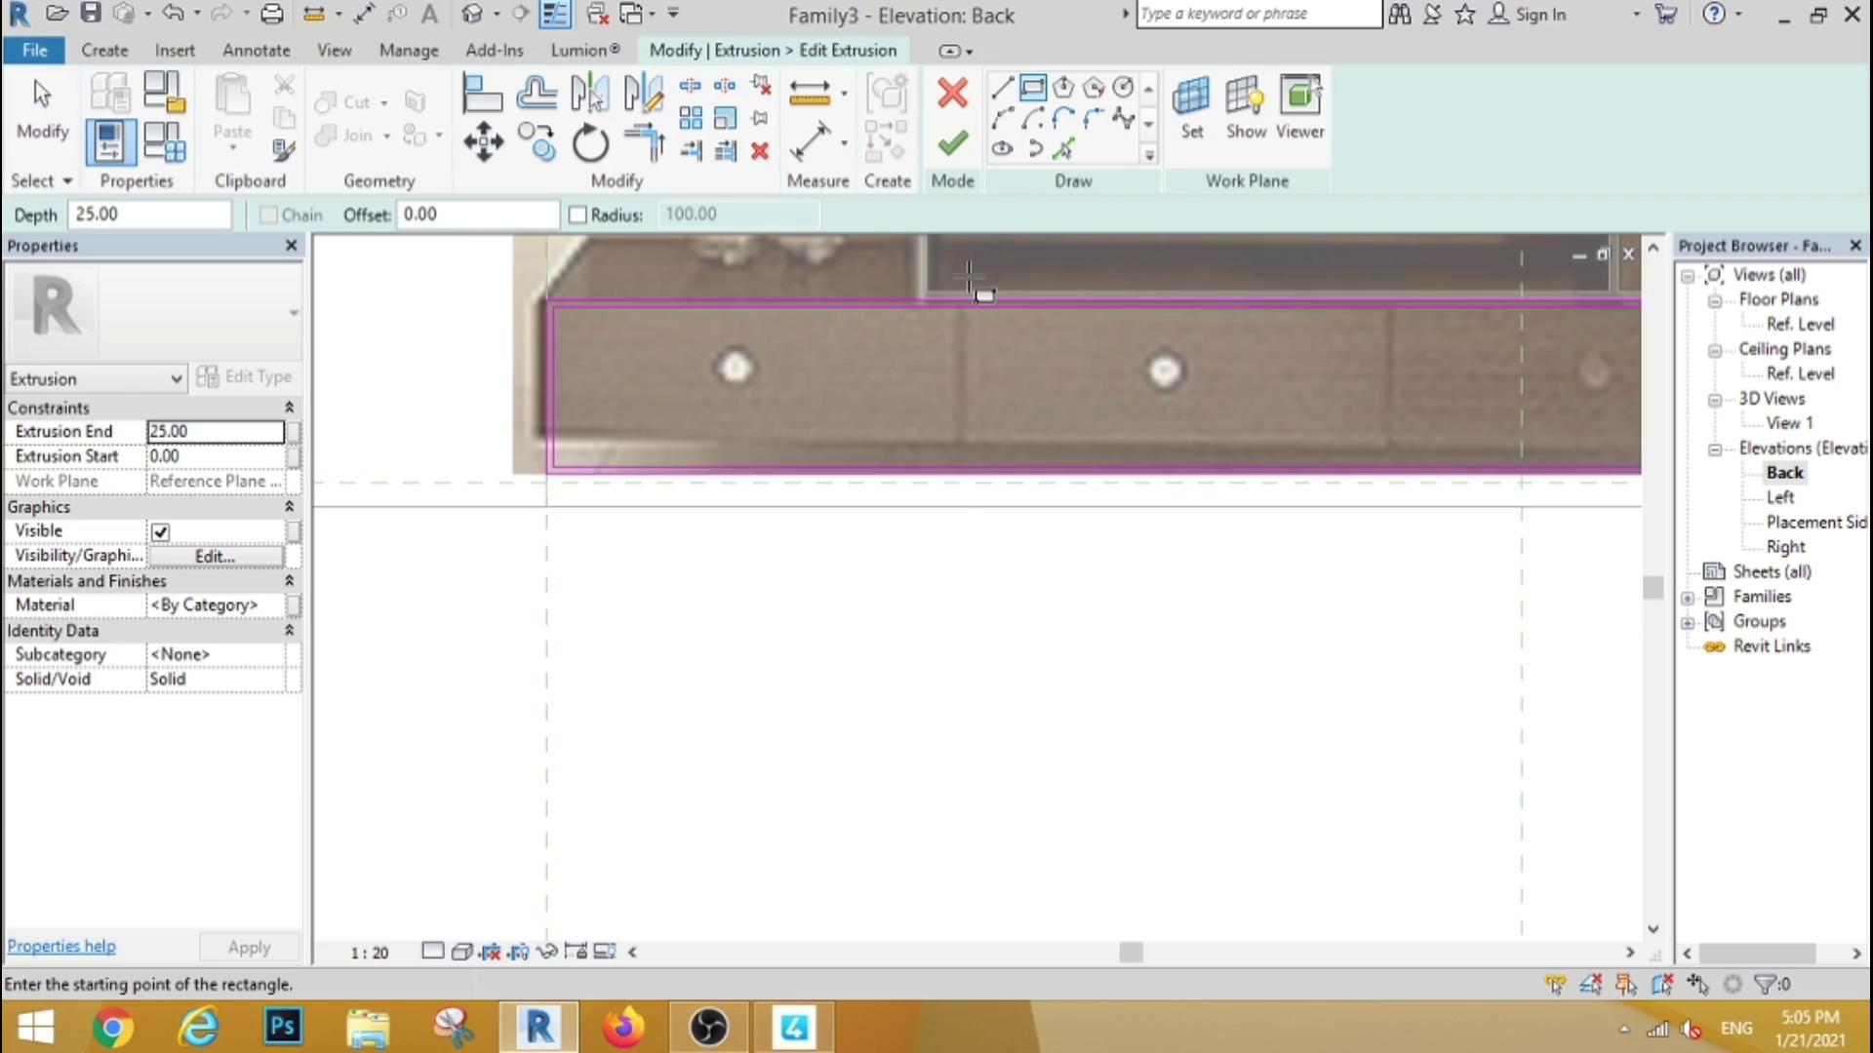
{"action": "left_click", "coordinate": [968, 276]}
{"action": "left_click", "coordinate": [954, 539]}
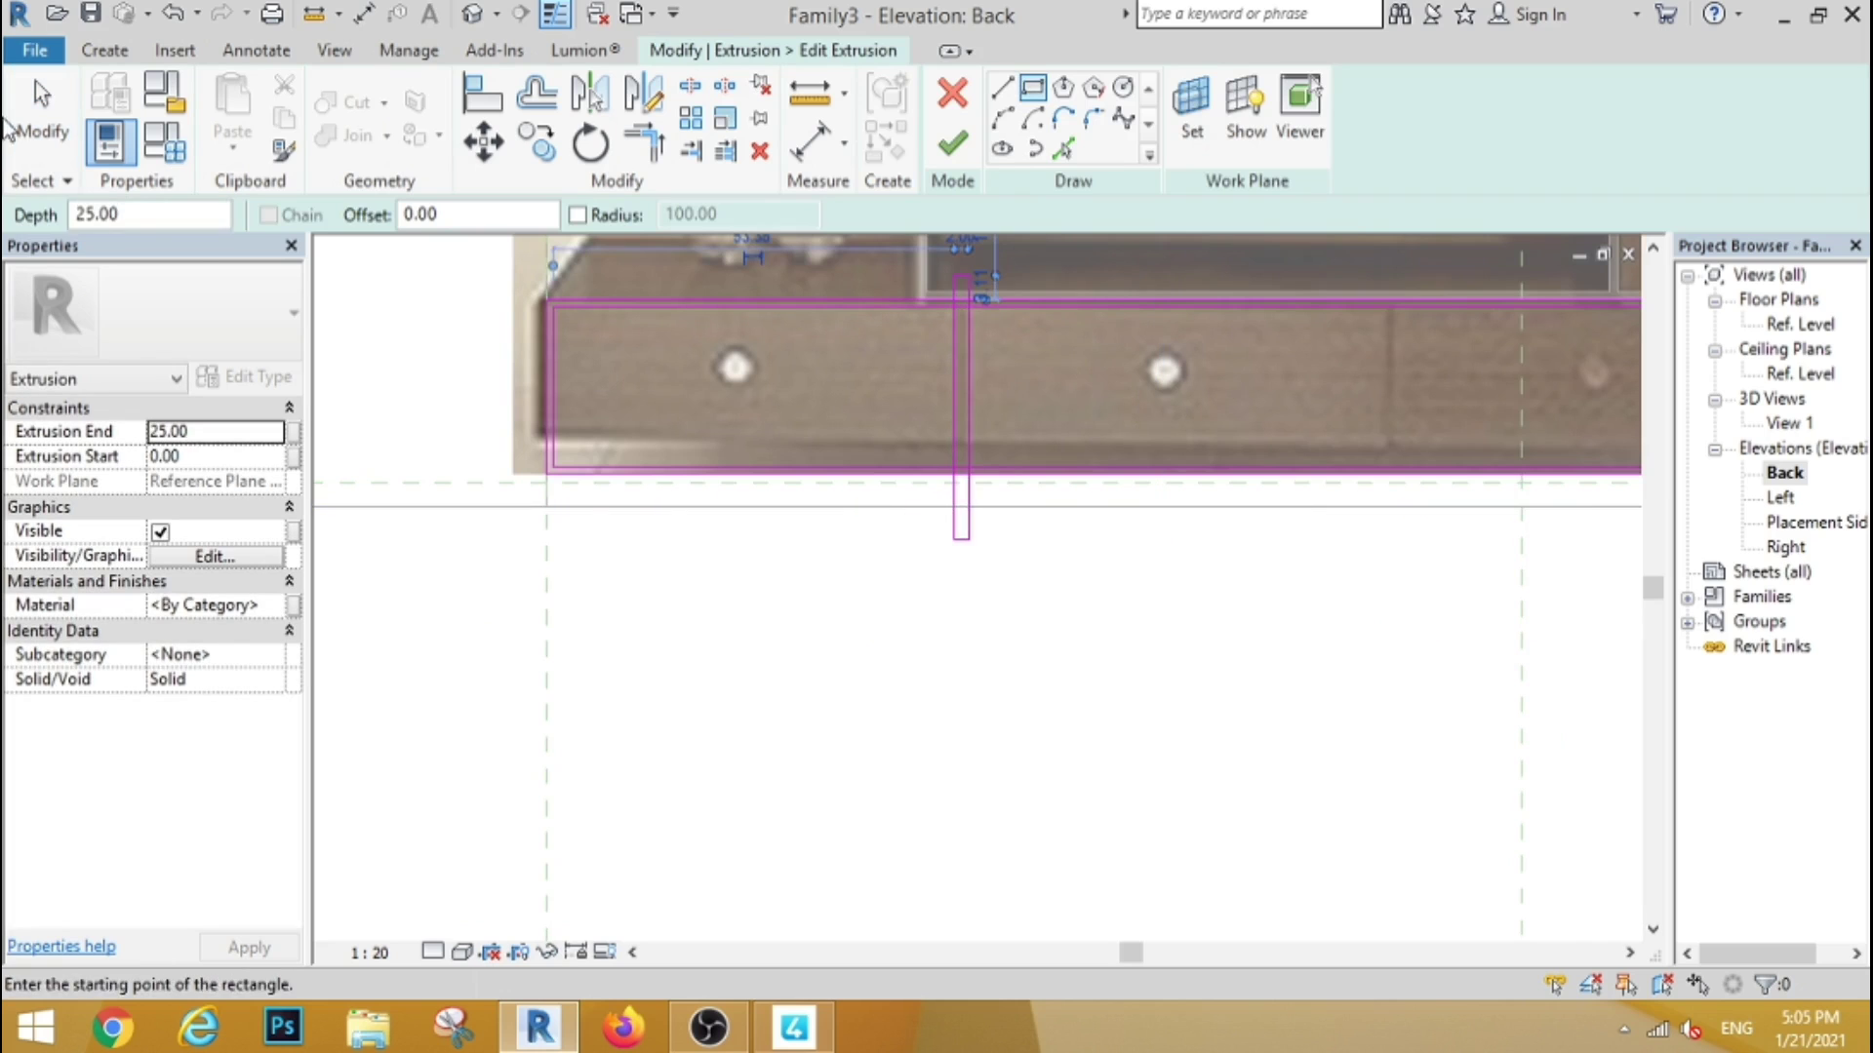
{"action": "key", "text": "Escape"}
Copy the divider rectangle into the gap between the next drawers
{"action": "scroll", "coordinate": [753, 454], "scroll_direction": "down", "scroll_amount": 4}
{"action": "scroll", "coordinate": [670, 421], "scroll_direction": "up", "scroll_amount": 3}
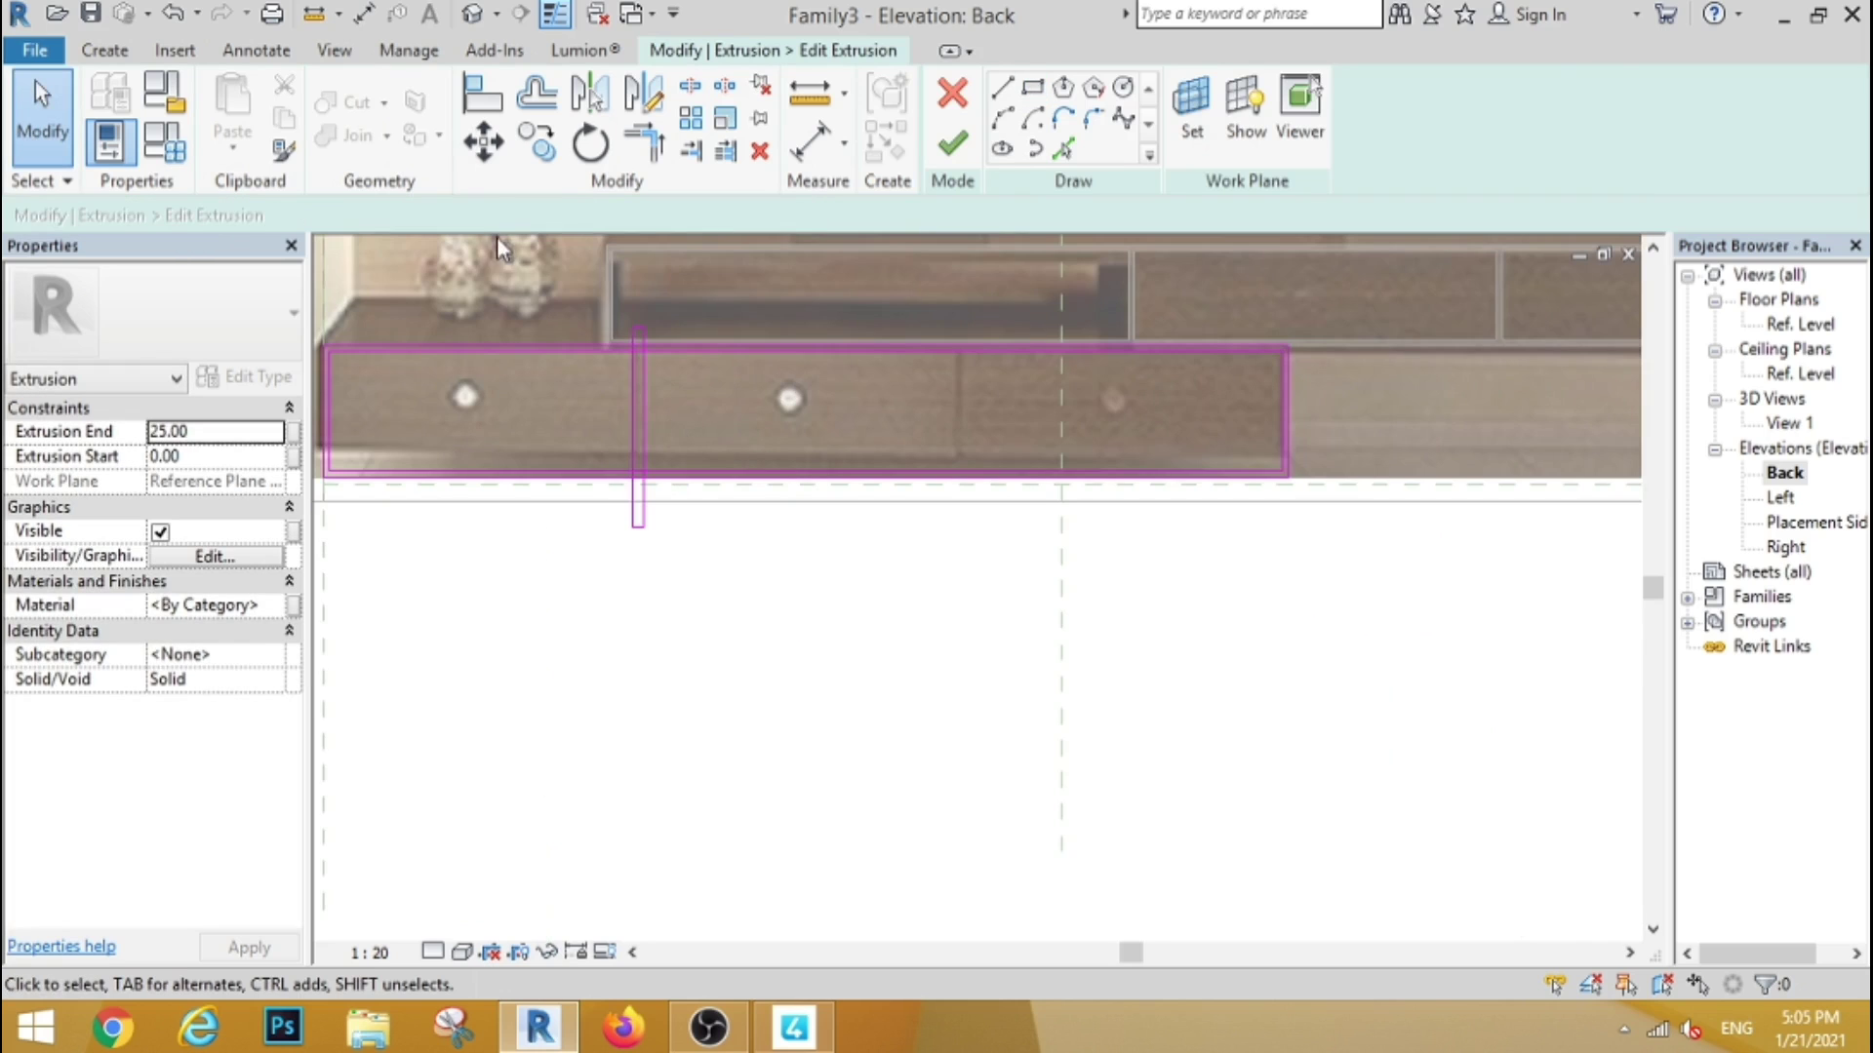
{"action": "left_click_drag", "start_coordinate": [517, 322], "coordinate": [780, 615]}
{"action": "key", "text": "m"}
{"action": "key", "text": "v"}
{"action": "key", "text": "c"}
{"action": "key", "text": "o"}
{"action": "left_click", "coordinate": [644, 610]}
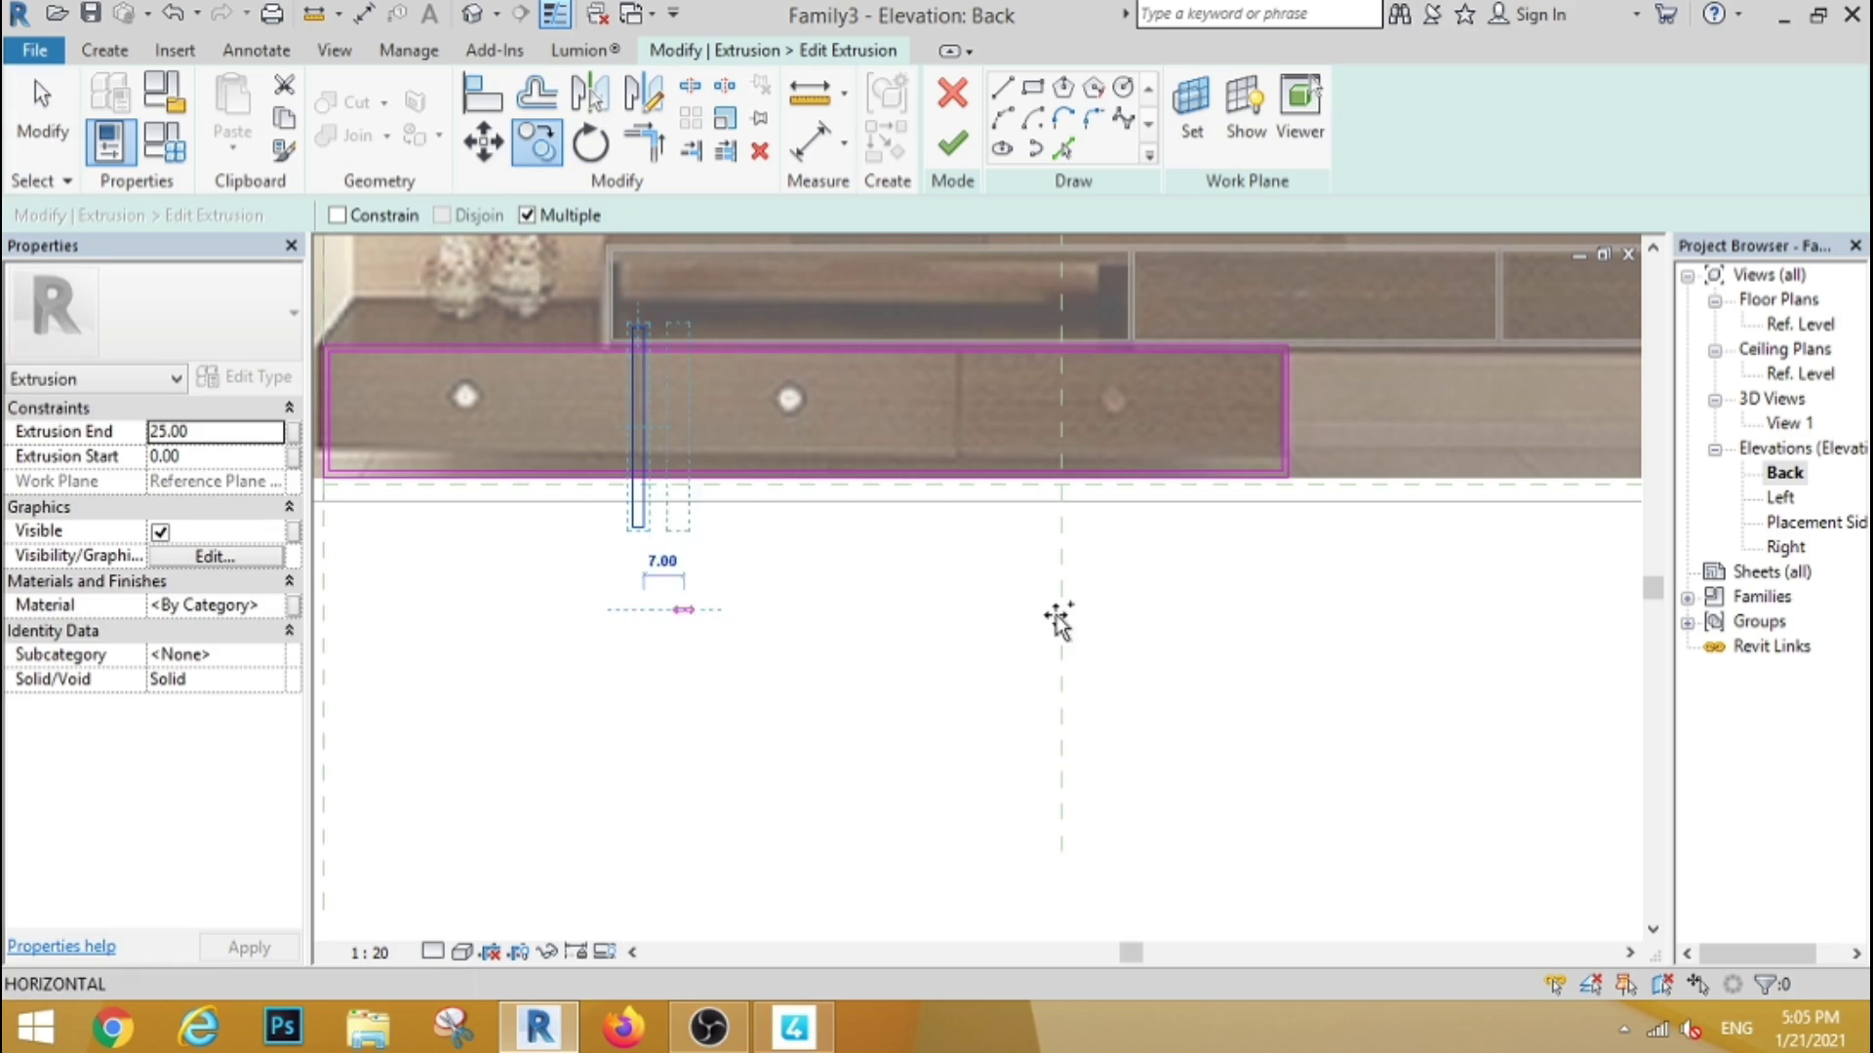
{"action": "left_click", "coordinate": [964, 612]}
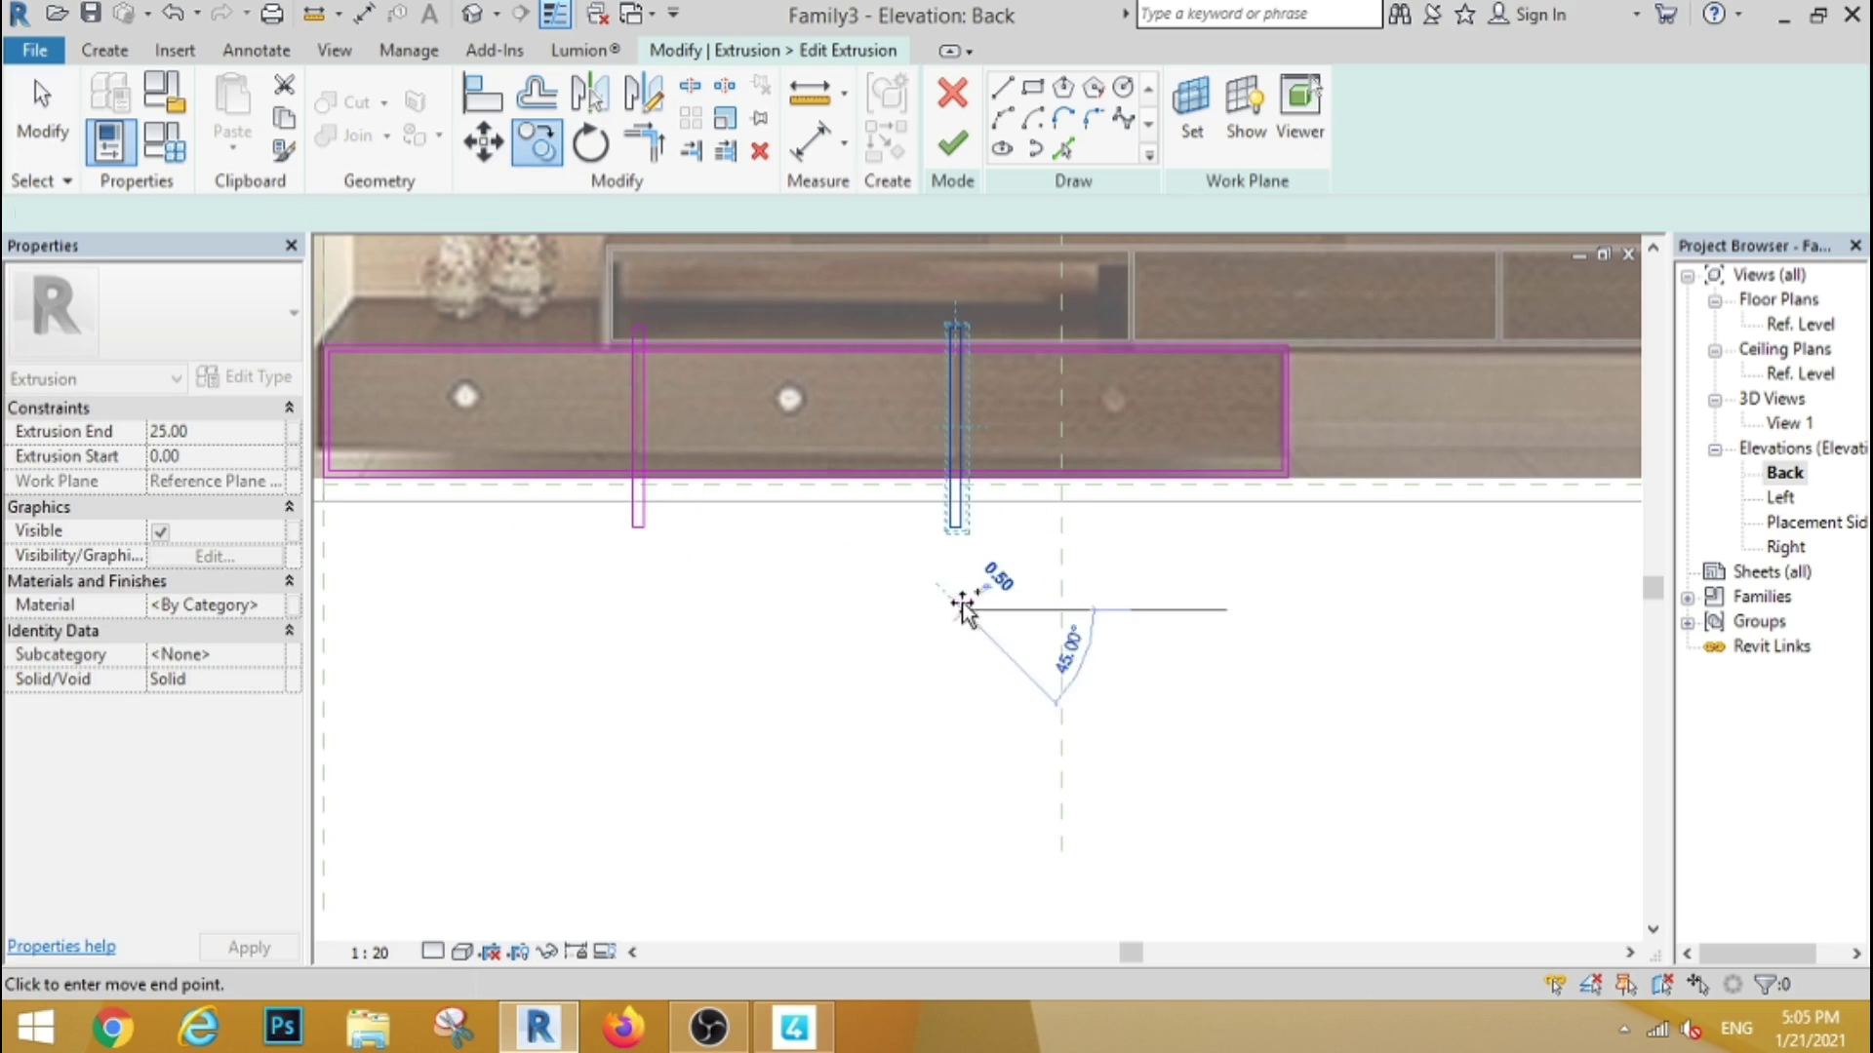
Split the drawer outline where the first divider crosses it
{"action": "key", "text": "s"}
{"action": "key", "text": "l"}
{"action": "scroll", "coordinate": [644, 342], "scroll_direction": "up", "scroll_amount": 5}
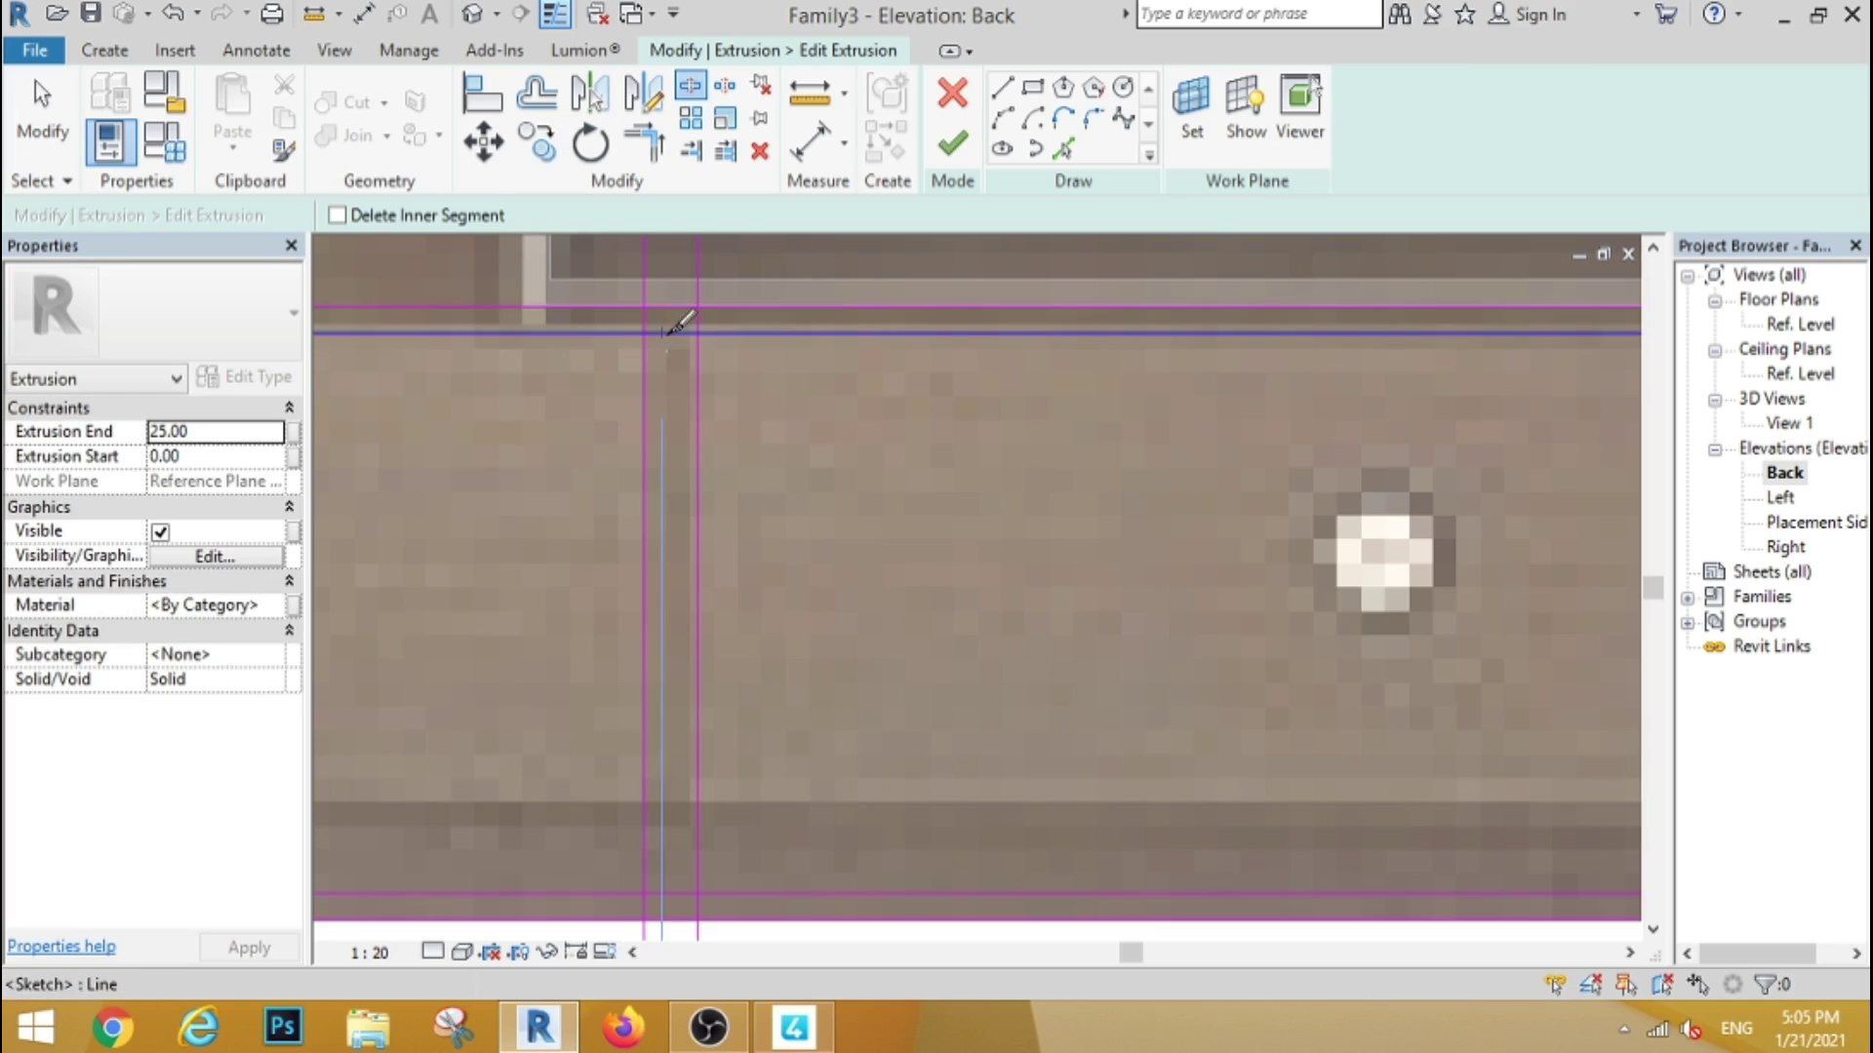
{"action": "scroll", "coordinate": [669, 317], "scroll_direction": "down", "scroll_amount": 4}
{"action": "scroll", "coordinate": [669, 707], "scroll_direction": "up", "scroll_amount": 4}
{"action": "left_click", "coordinate": [687, 544]}
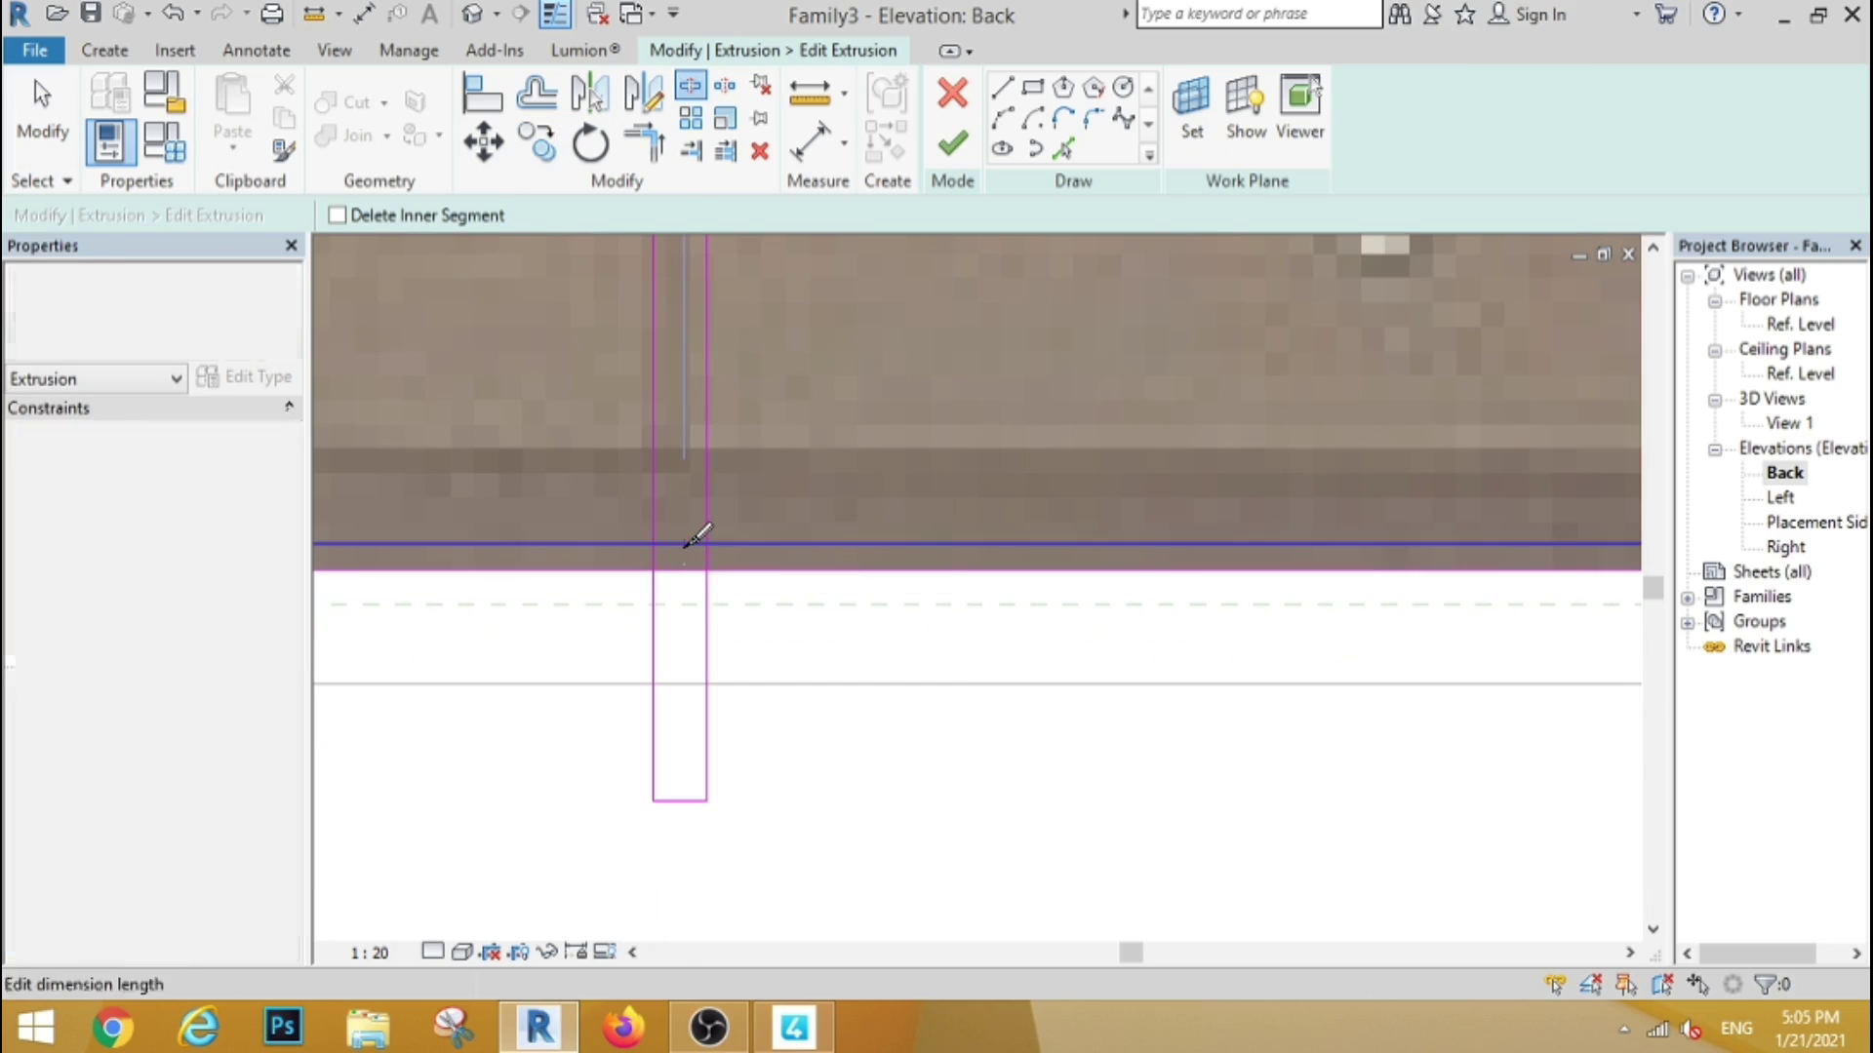
{"action": "scroll", "coordinate": [760, 556], "scroll_direction": "down", "scroll_amount": 3}
{"action": "scroll", "coordinate": [1078, 397], "scroll_direction": "up", "scroll_amount": 3}
{"action": "scroll", "coordinate": [1049, 331], "scroll_direction": "up", "scroll_amount": 3}
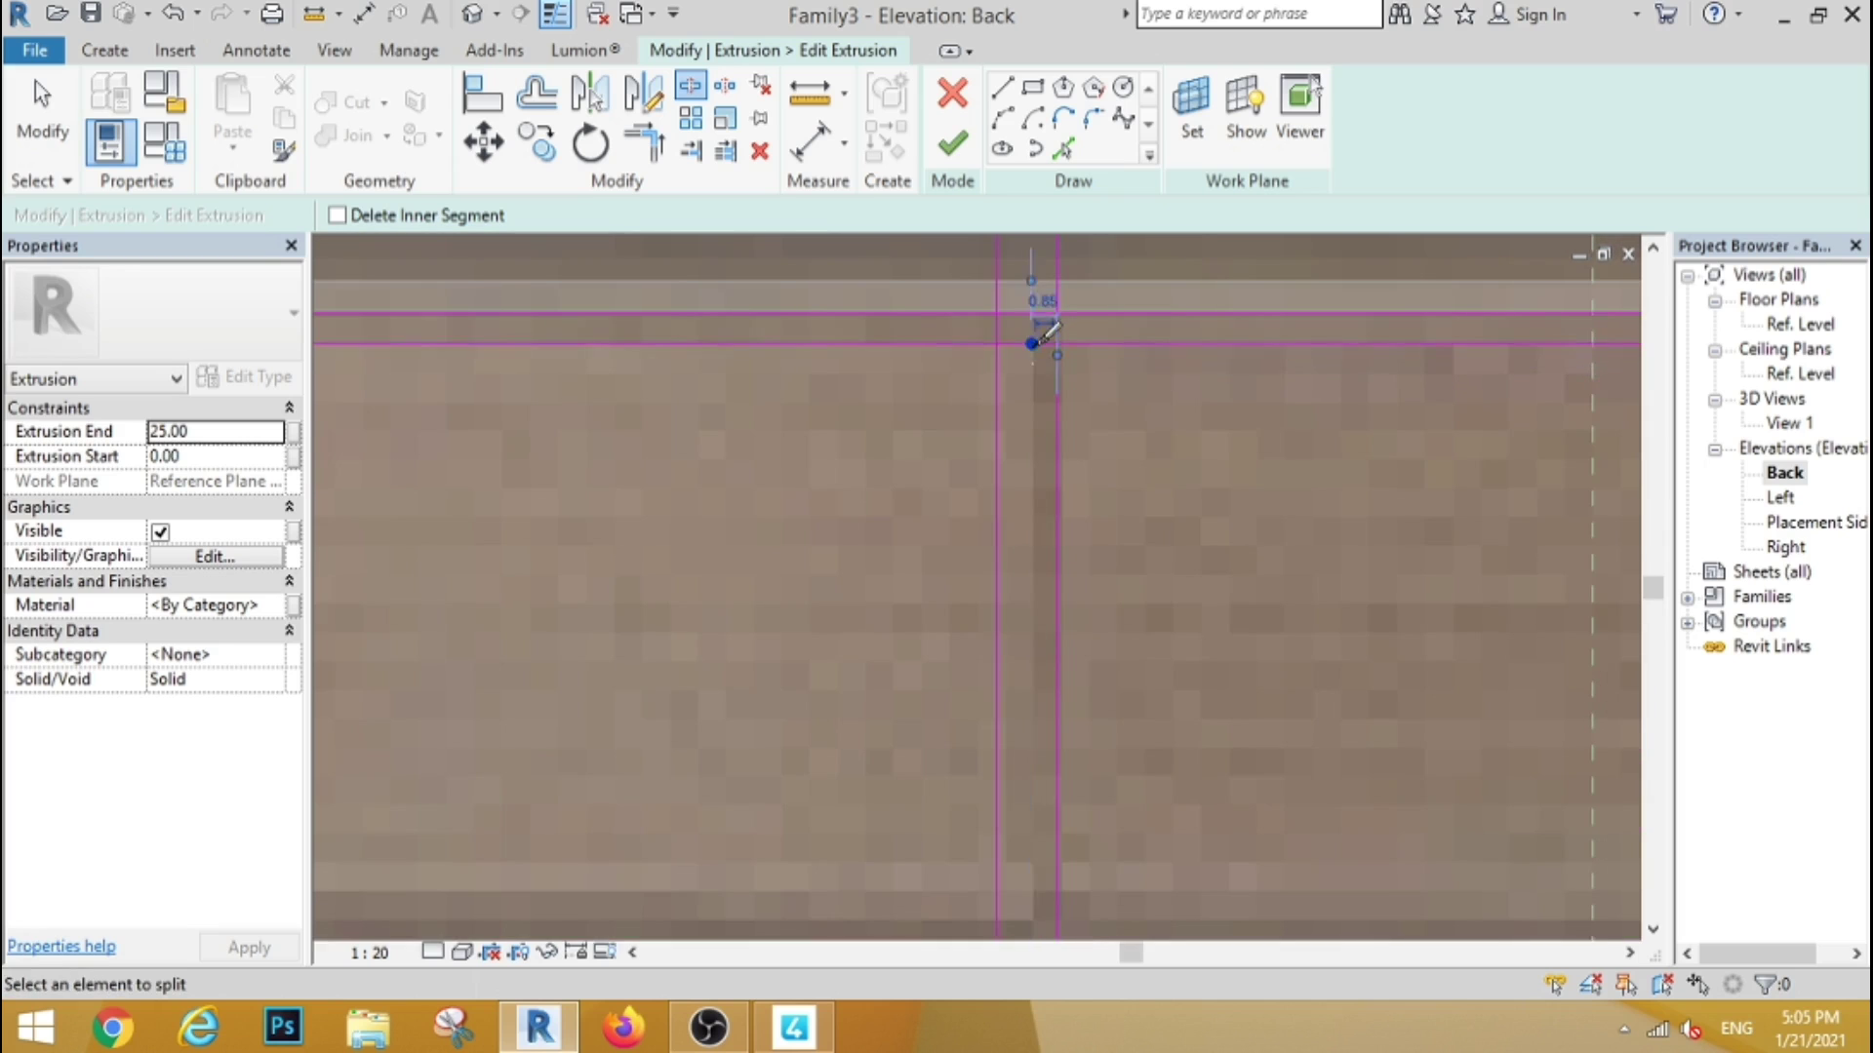
{"action": "scroll", "coordinate": [1037, 335], "scroll_direction": "down", "scroll_amount": 3}
{"action": "scroll", "coordinate": [1037, 653], "scroll_direction": "up", "scroll_amount": 3}
{"action": "key", "text": "Escape"}
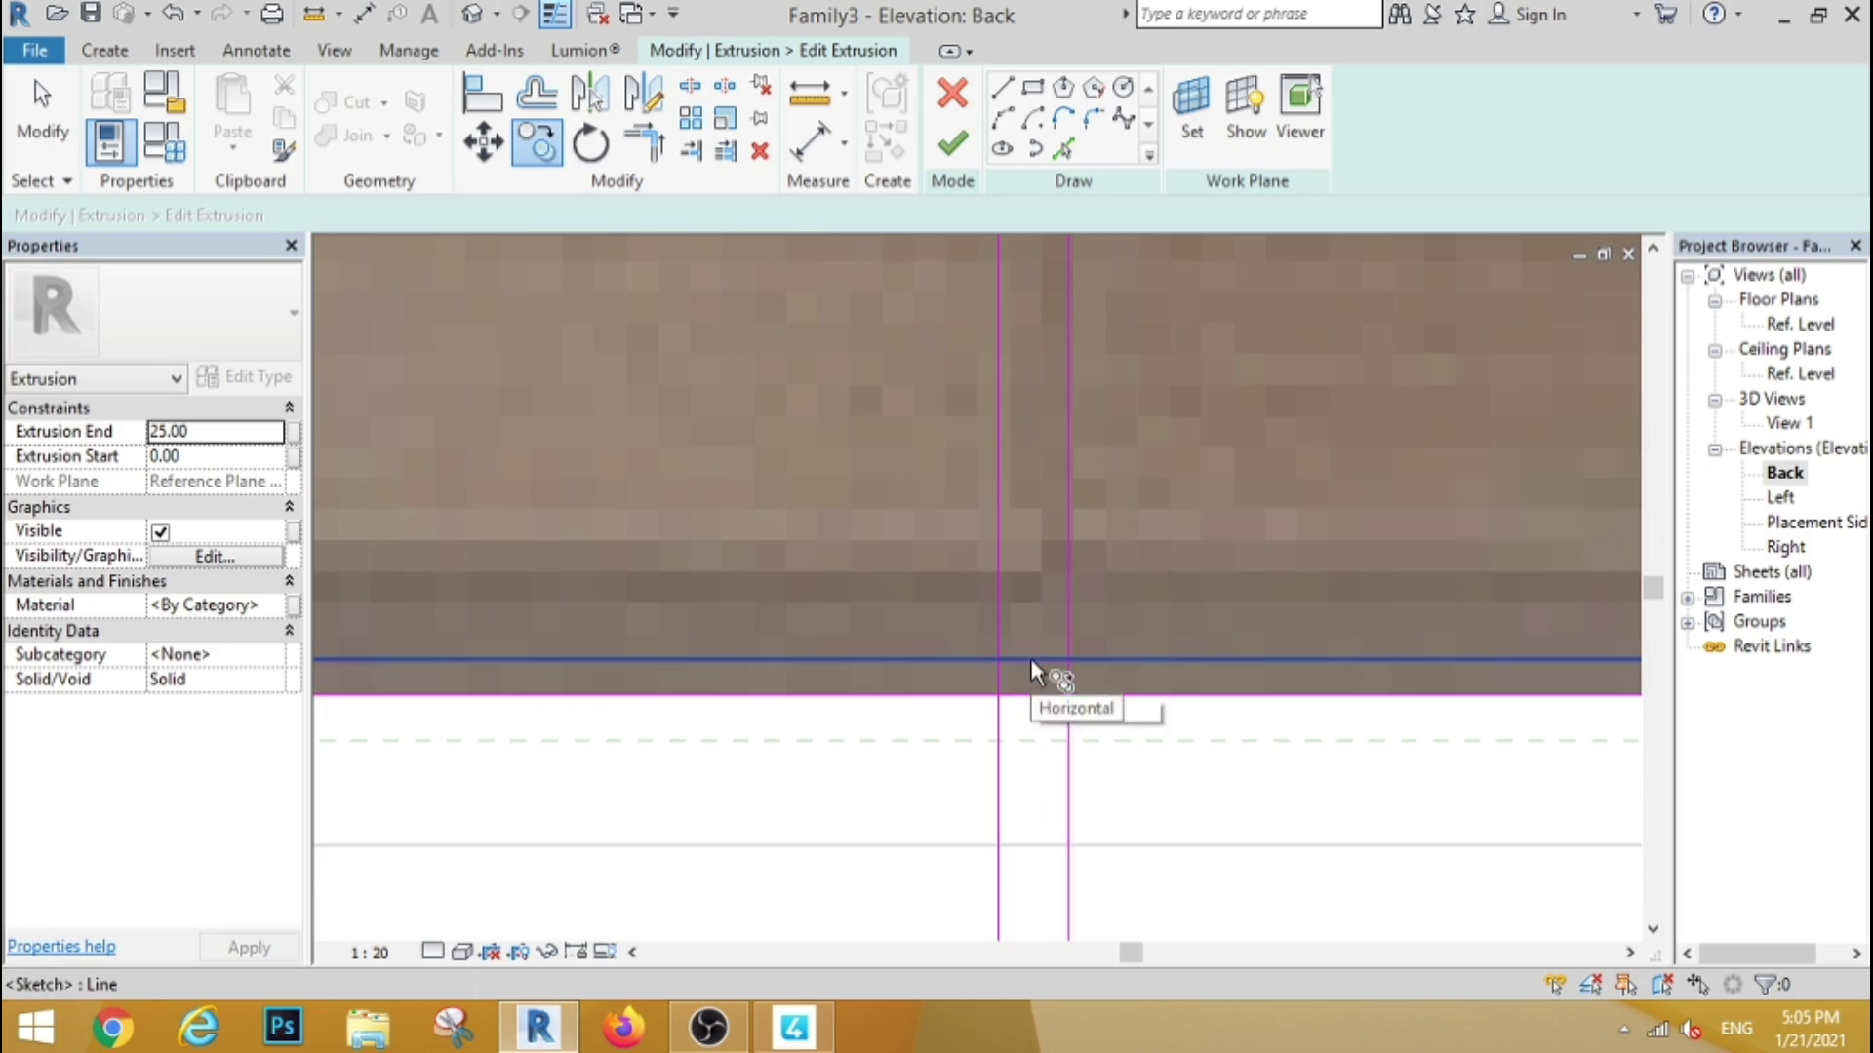
Split the horizontal outline at the second divider
{"action": "key", "text": "t"}
{"action": "key", "text": "r"}
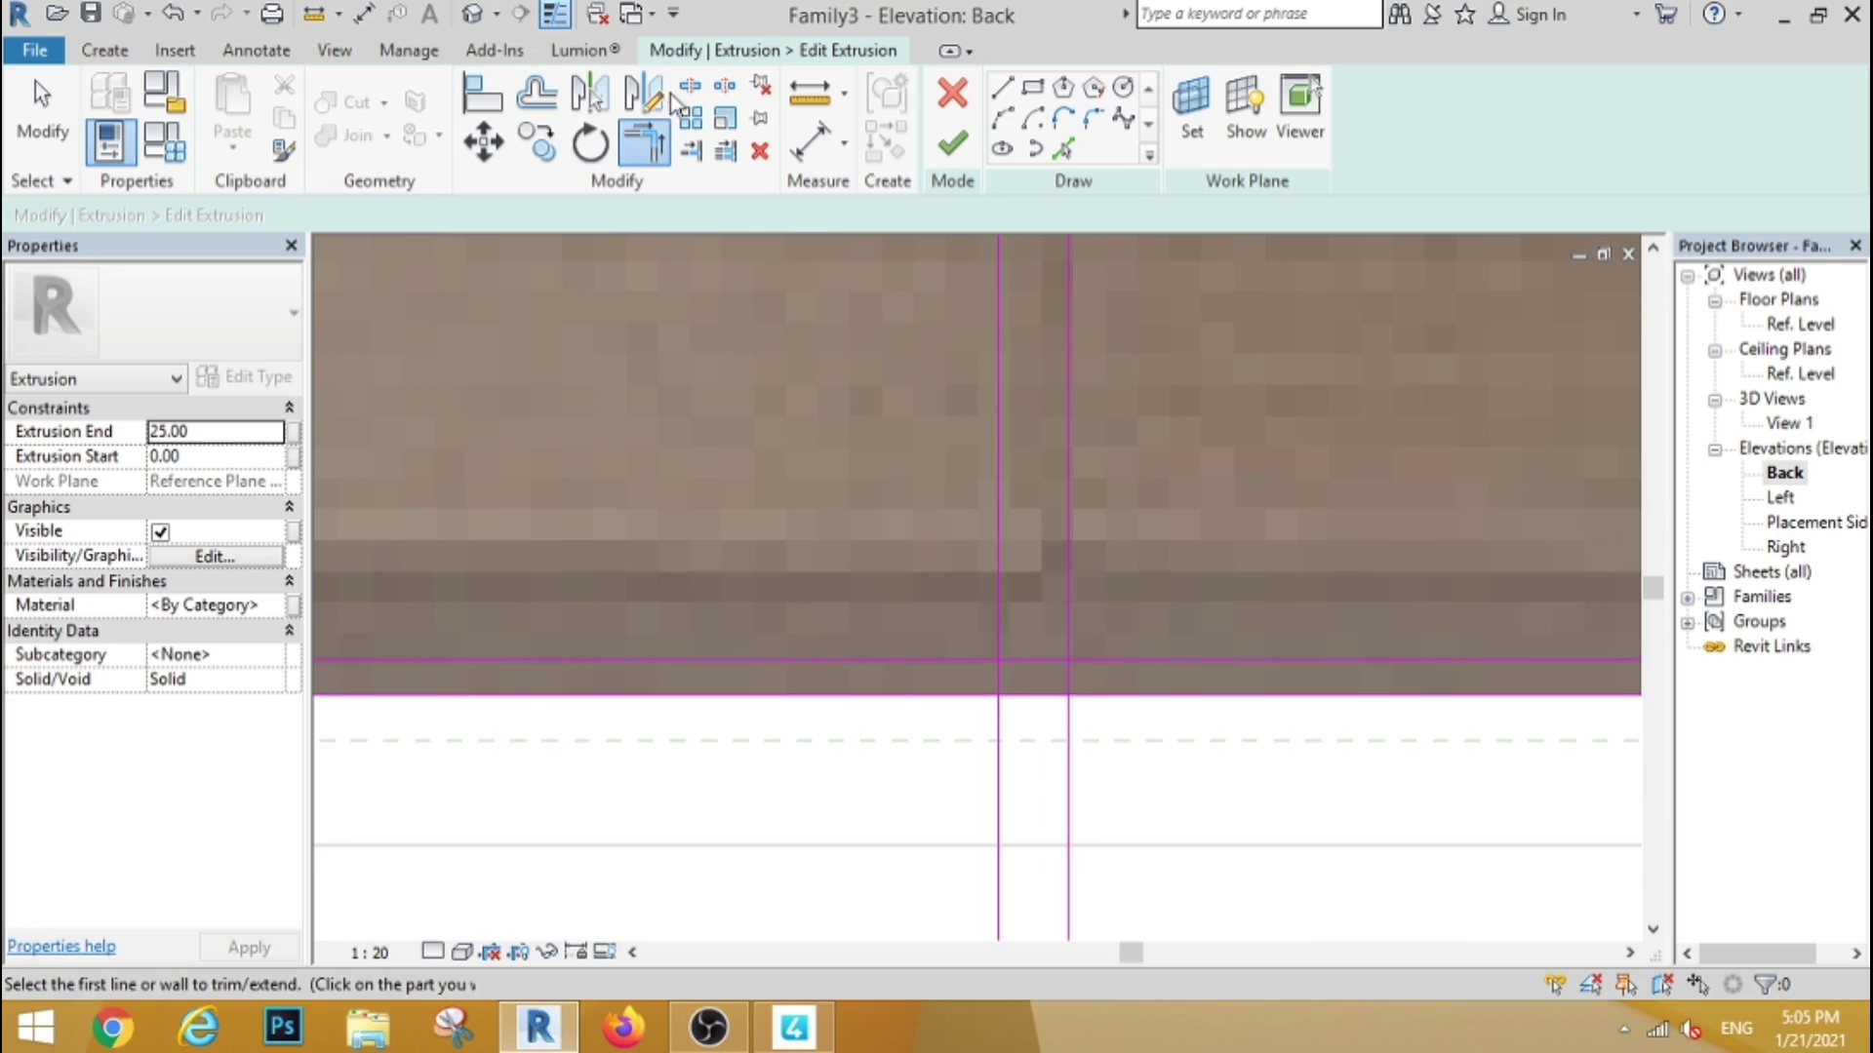
{"action": "left_click", "coordinate": [690, 86]}
{"action": "left_click", "coordinate": [1037, 660]}
Trim the left vertical and right horizontal lines into corners with the divider
{"action": "key", "text": "t"}
{"action": "key", "text": "r"}
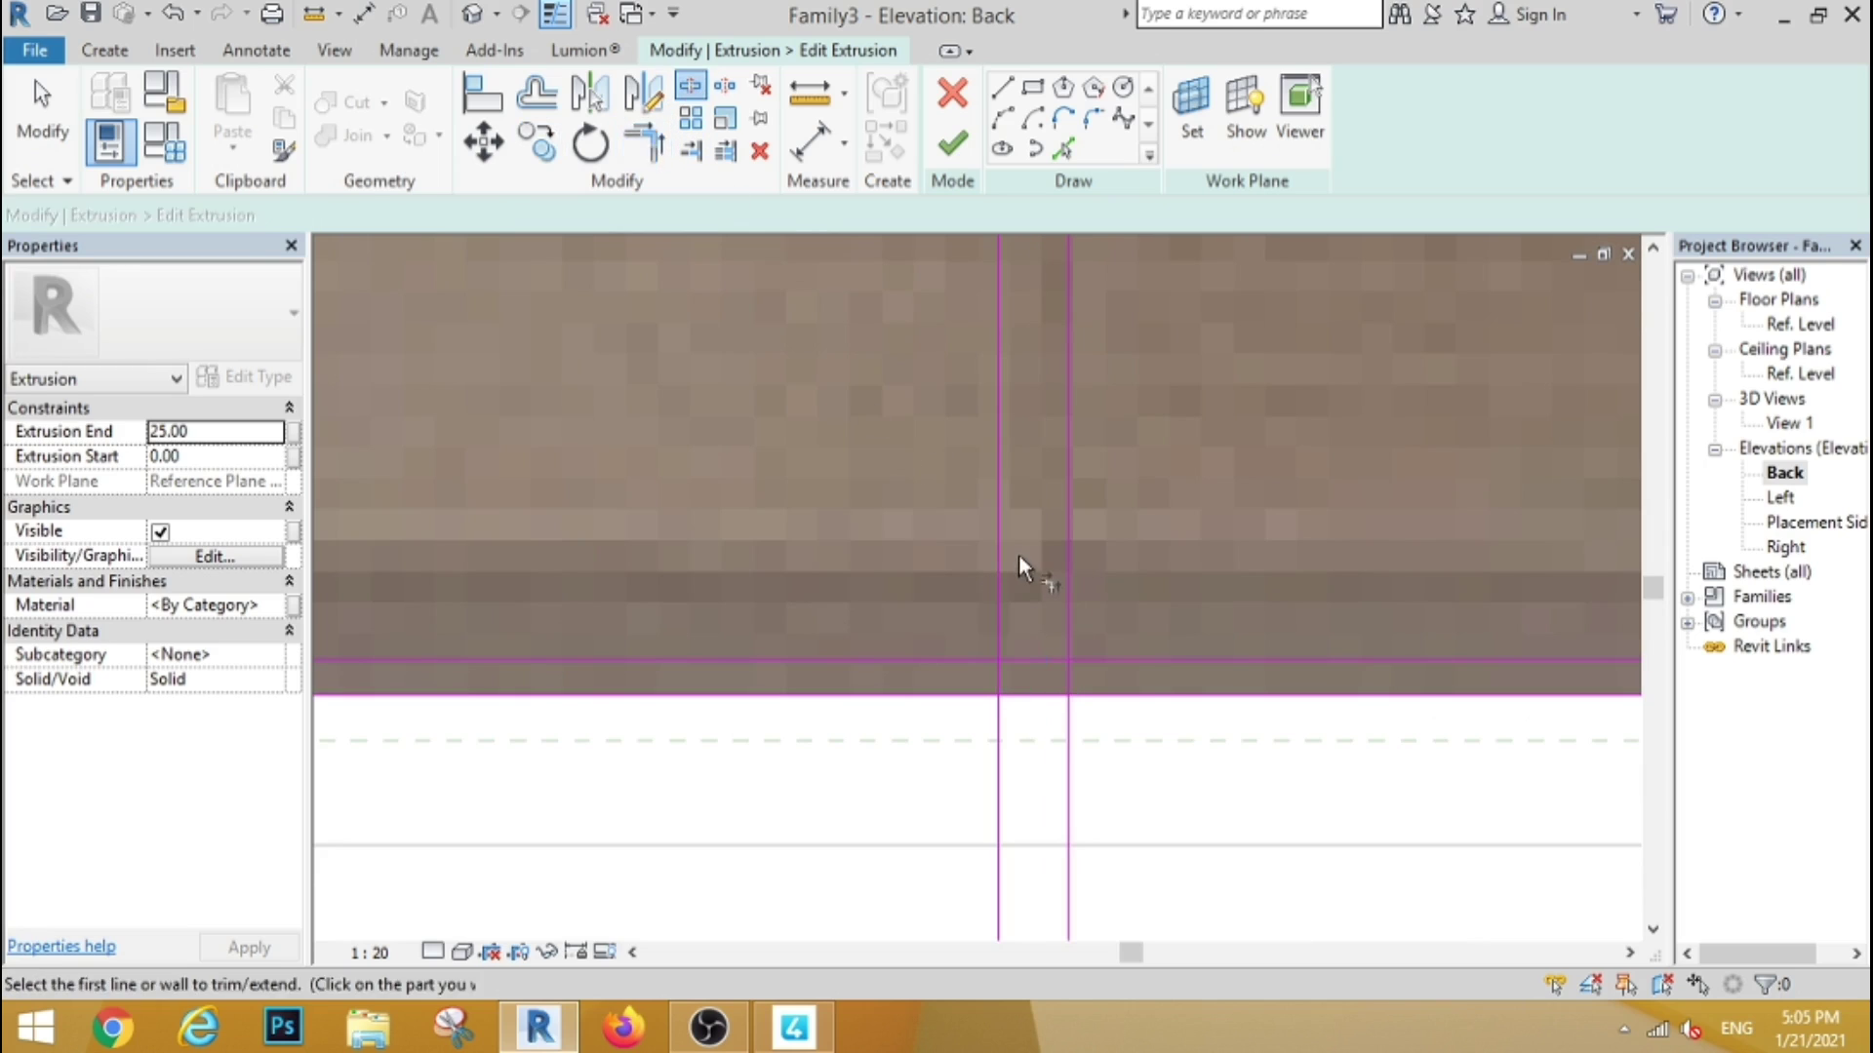
{"action": "left_click", "coordinate": [997, 566]}
{"action": "left_click", "coordinate": [948, 656]}
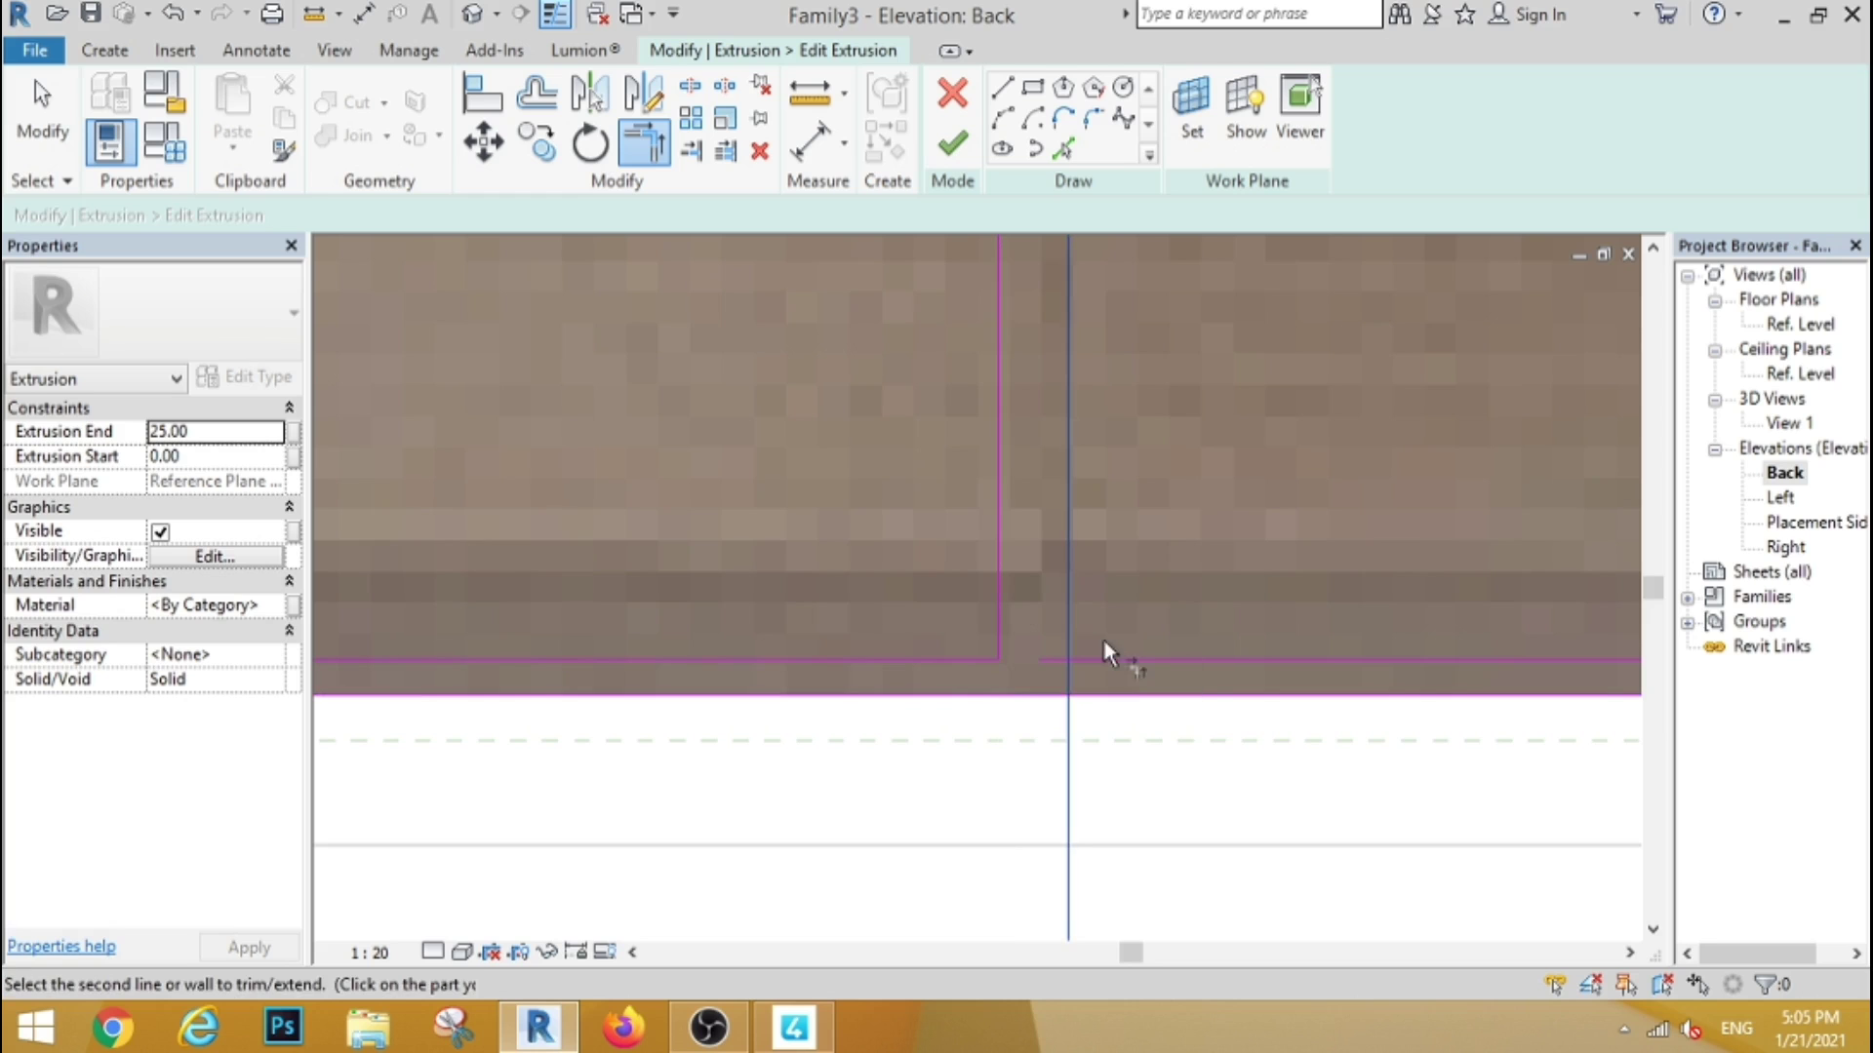
{"action": "scroll", "coordinate": [1067, 682], "scroll_direction": "down", "scroll_amount": 5}
{"action": "scroll", "coordinate": [1103, 454], "scroll_direction": "up", "scroll_amount": 3}
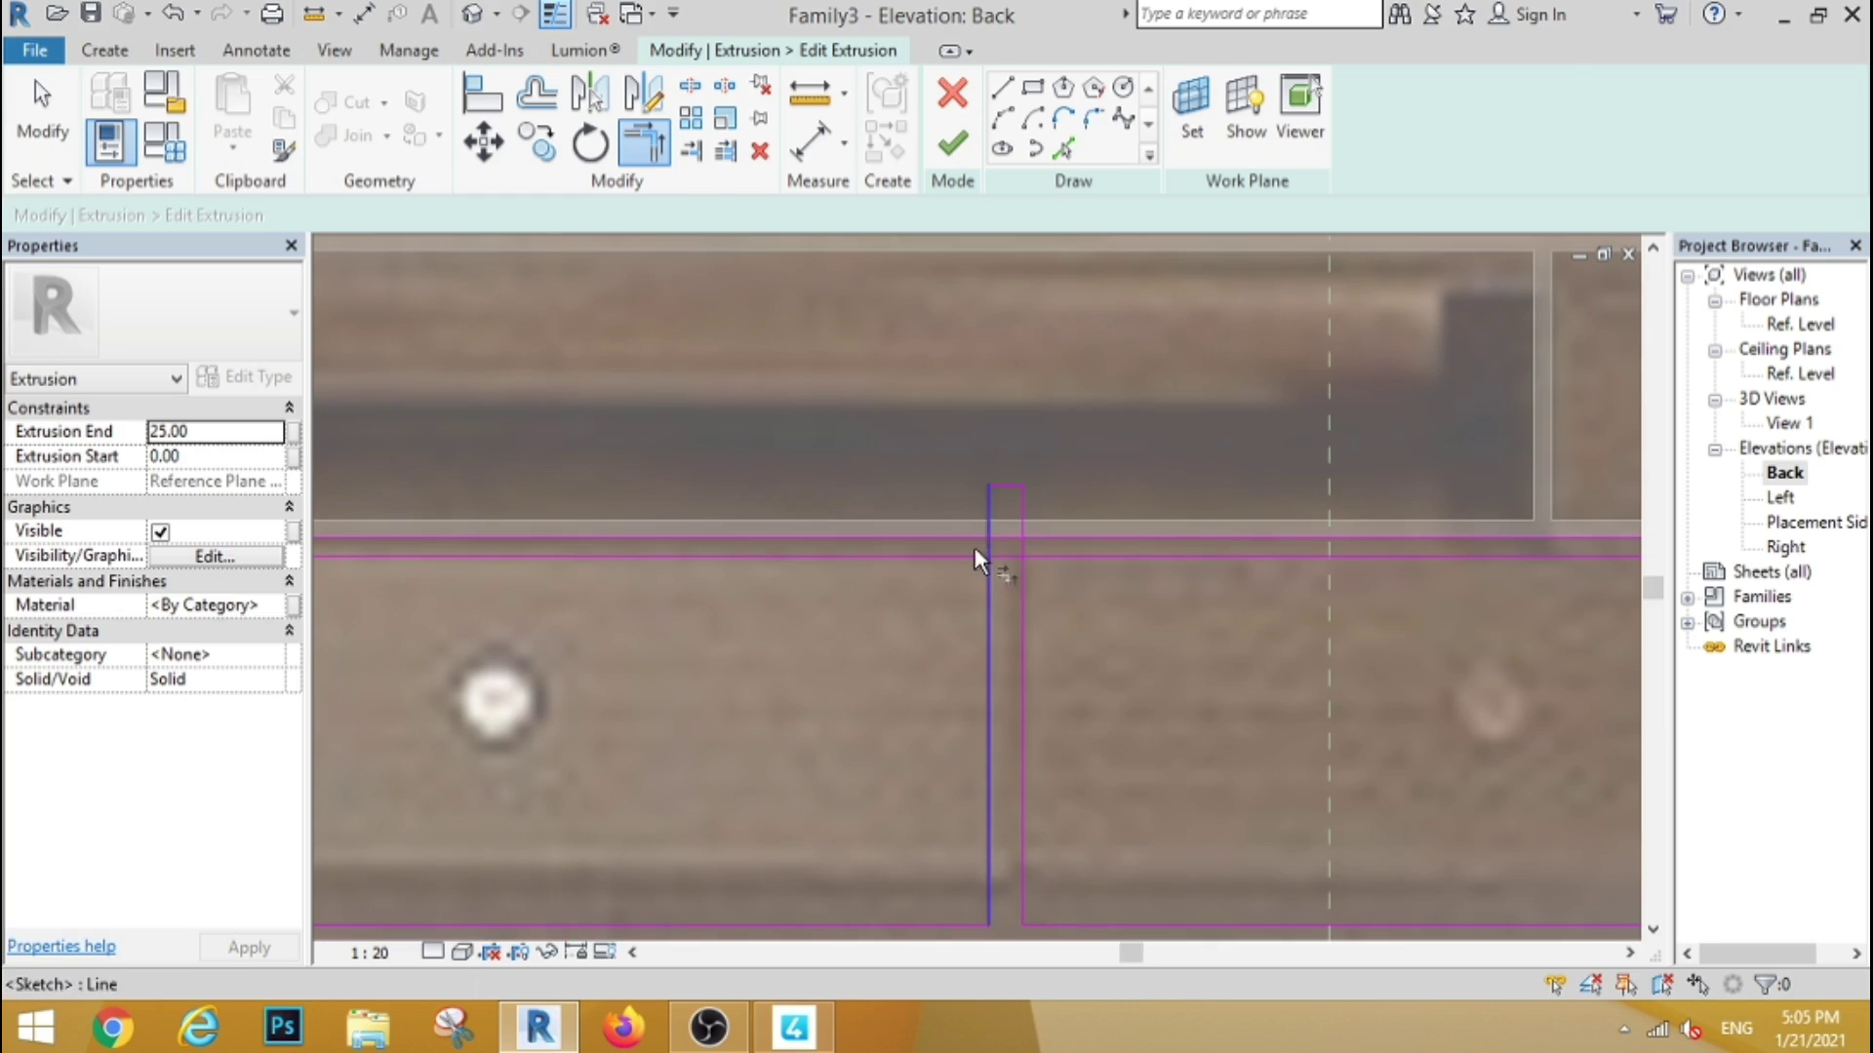
{"action": "left_click", "coordinate": [1065, 555]}
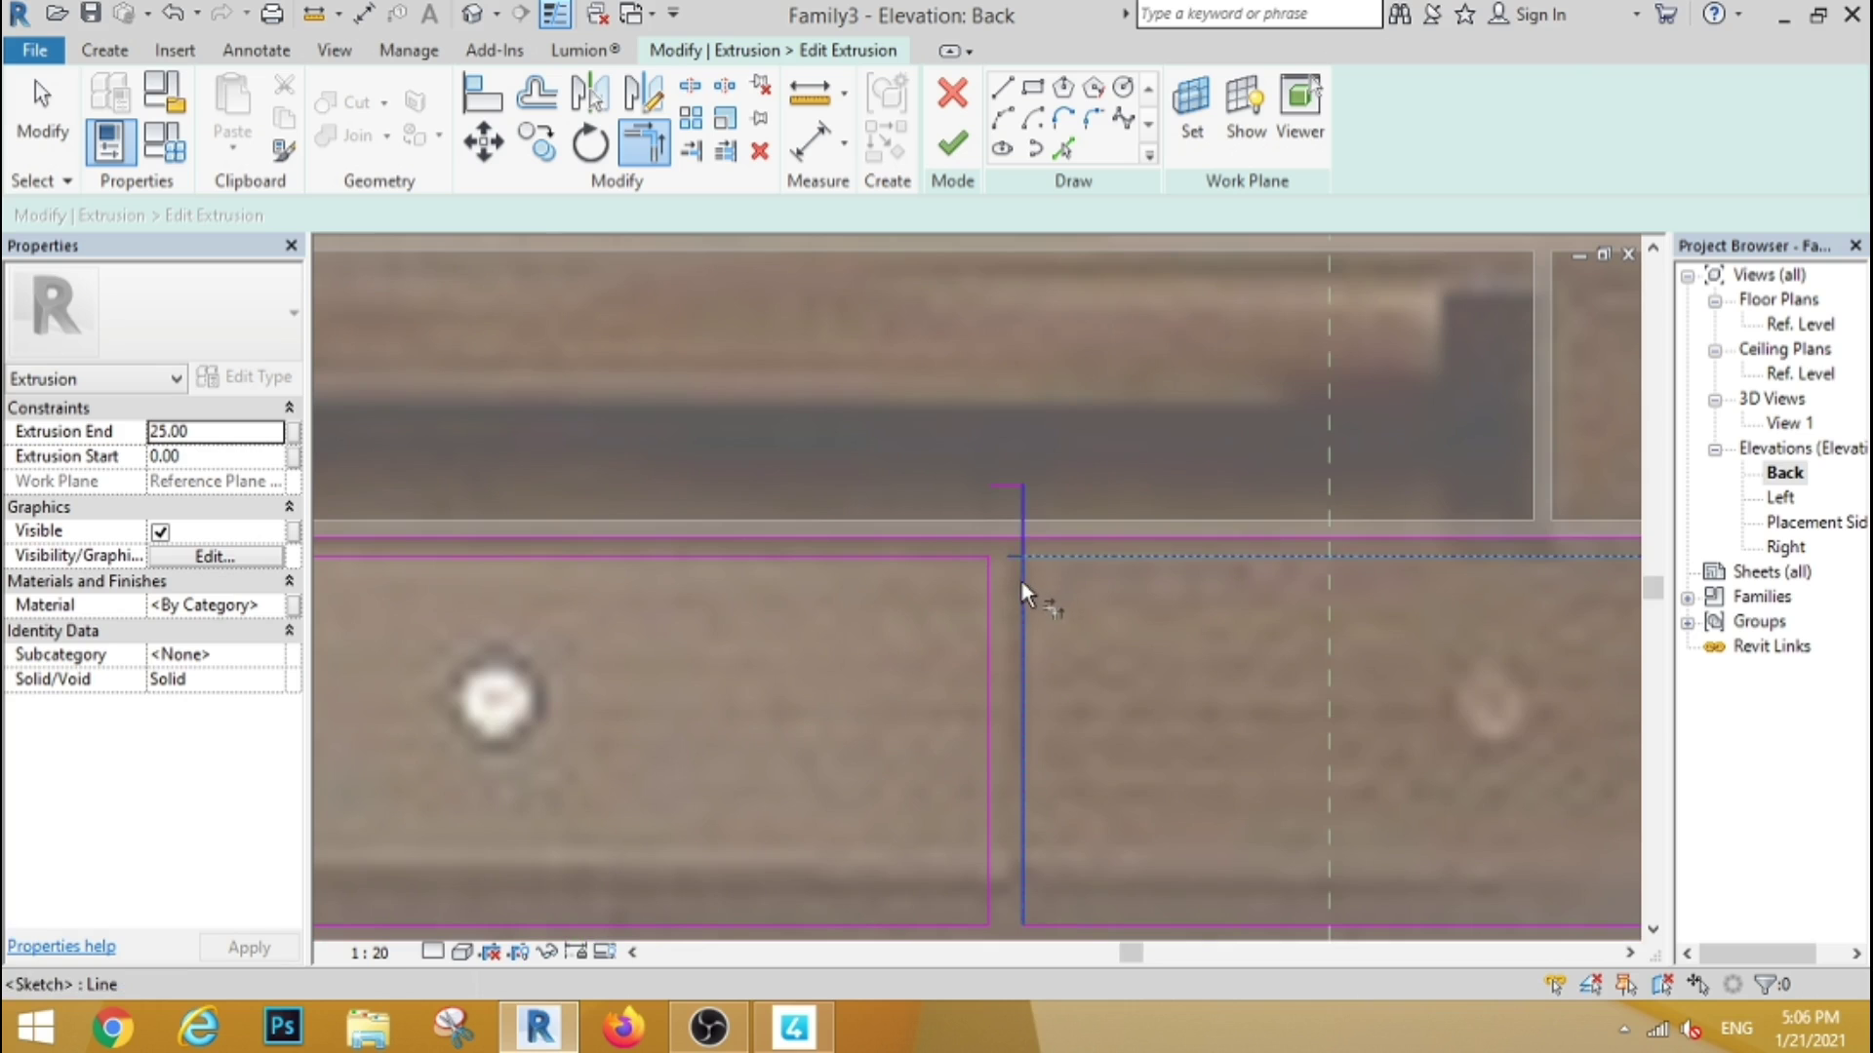
{"action": "left_click", "coordinate": [1020, 580]}
Trim the remaining horizontal line and close the drawer's bottom corners
{"action": "scroll", "coordinate": [1136, 493], "scroll_direction": "down", "scroll_amount": 5}
{"action": "scroll", "coordinate": [770, 515], "scroll_direction": "up", "scroll_amount": 5}
{"action": "left_click", "coordinate": [816, 505]}
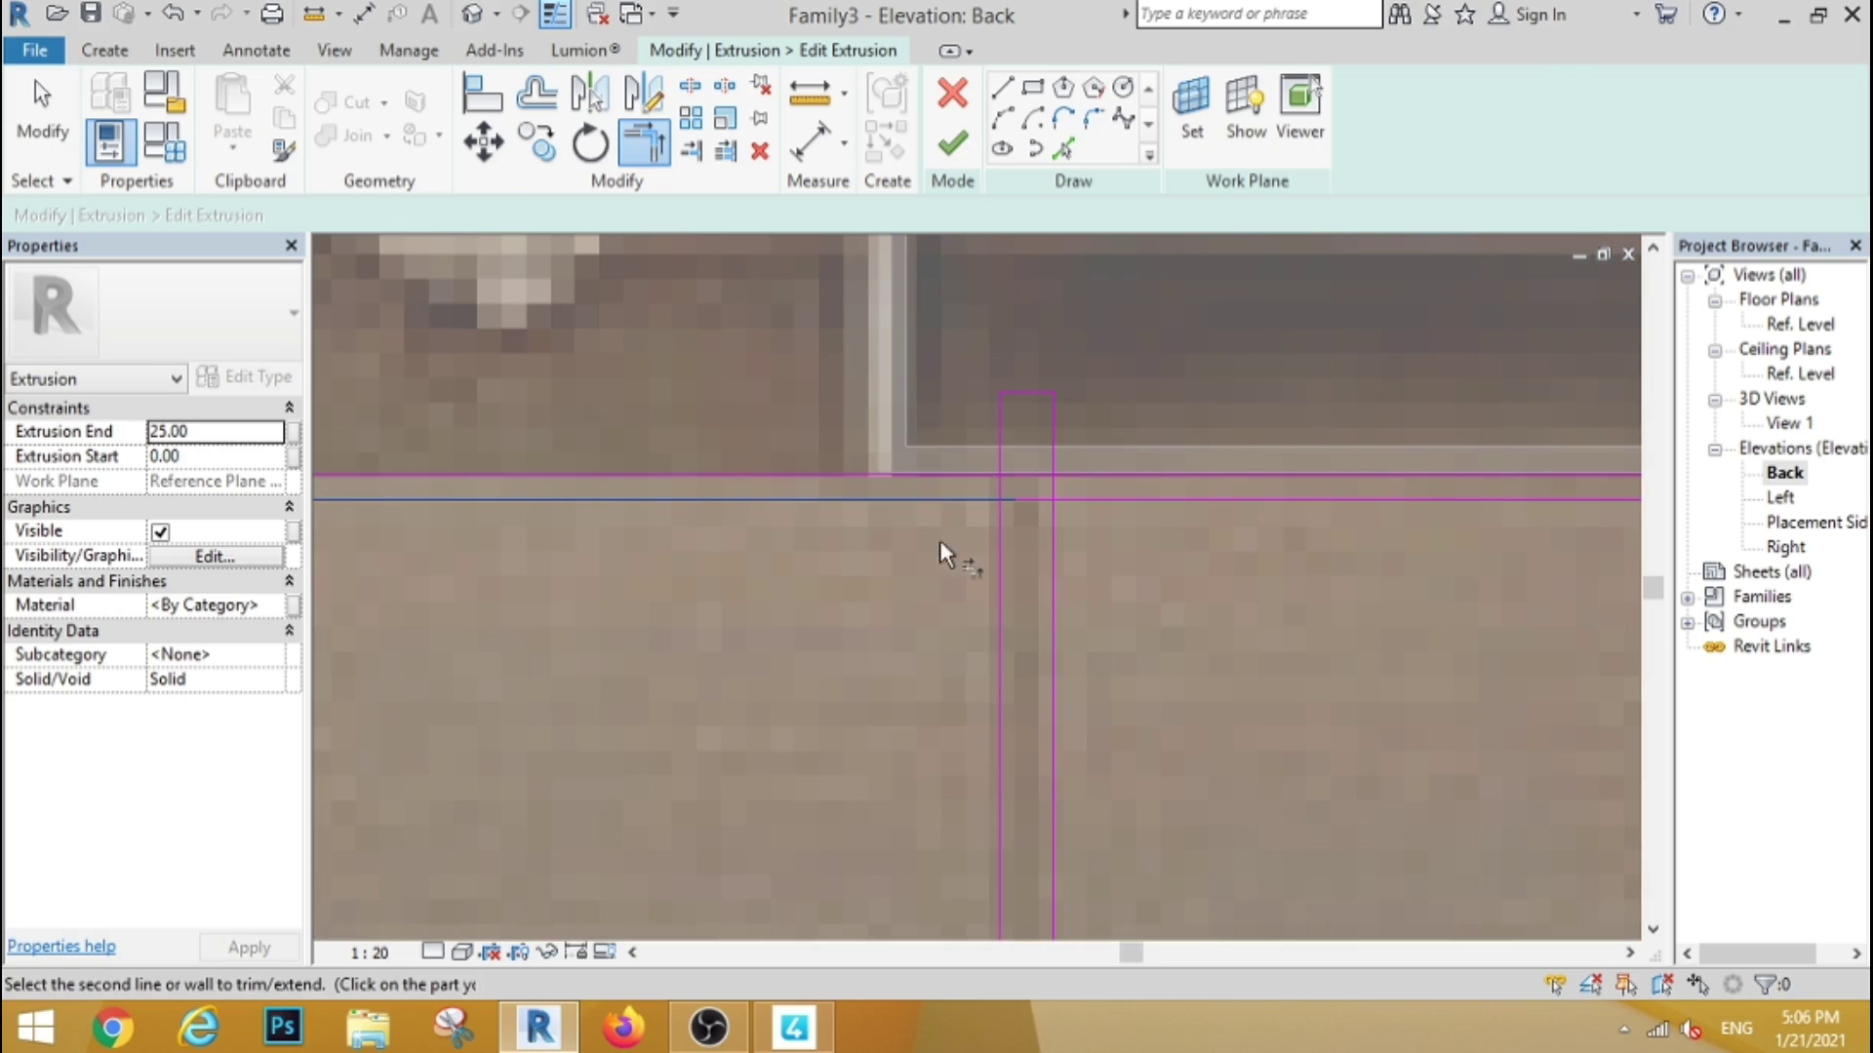
{"action": "left_click", "coordinate": [998, 591]}
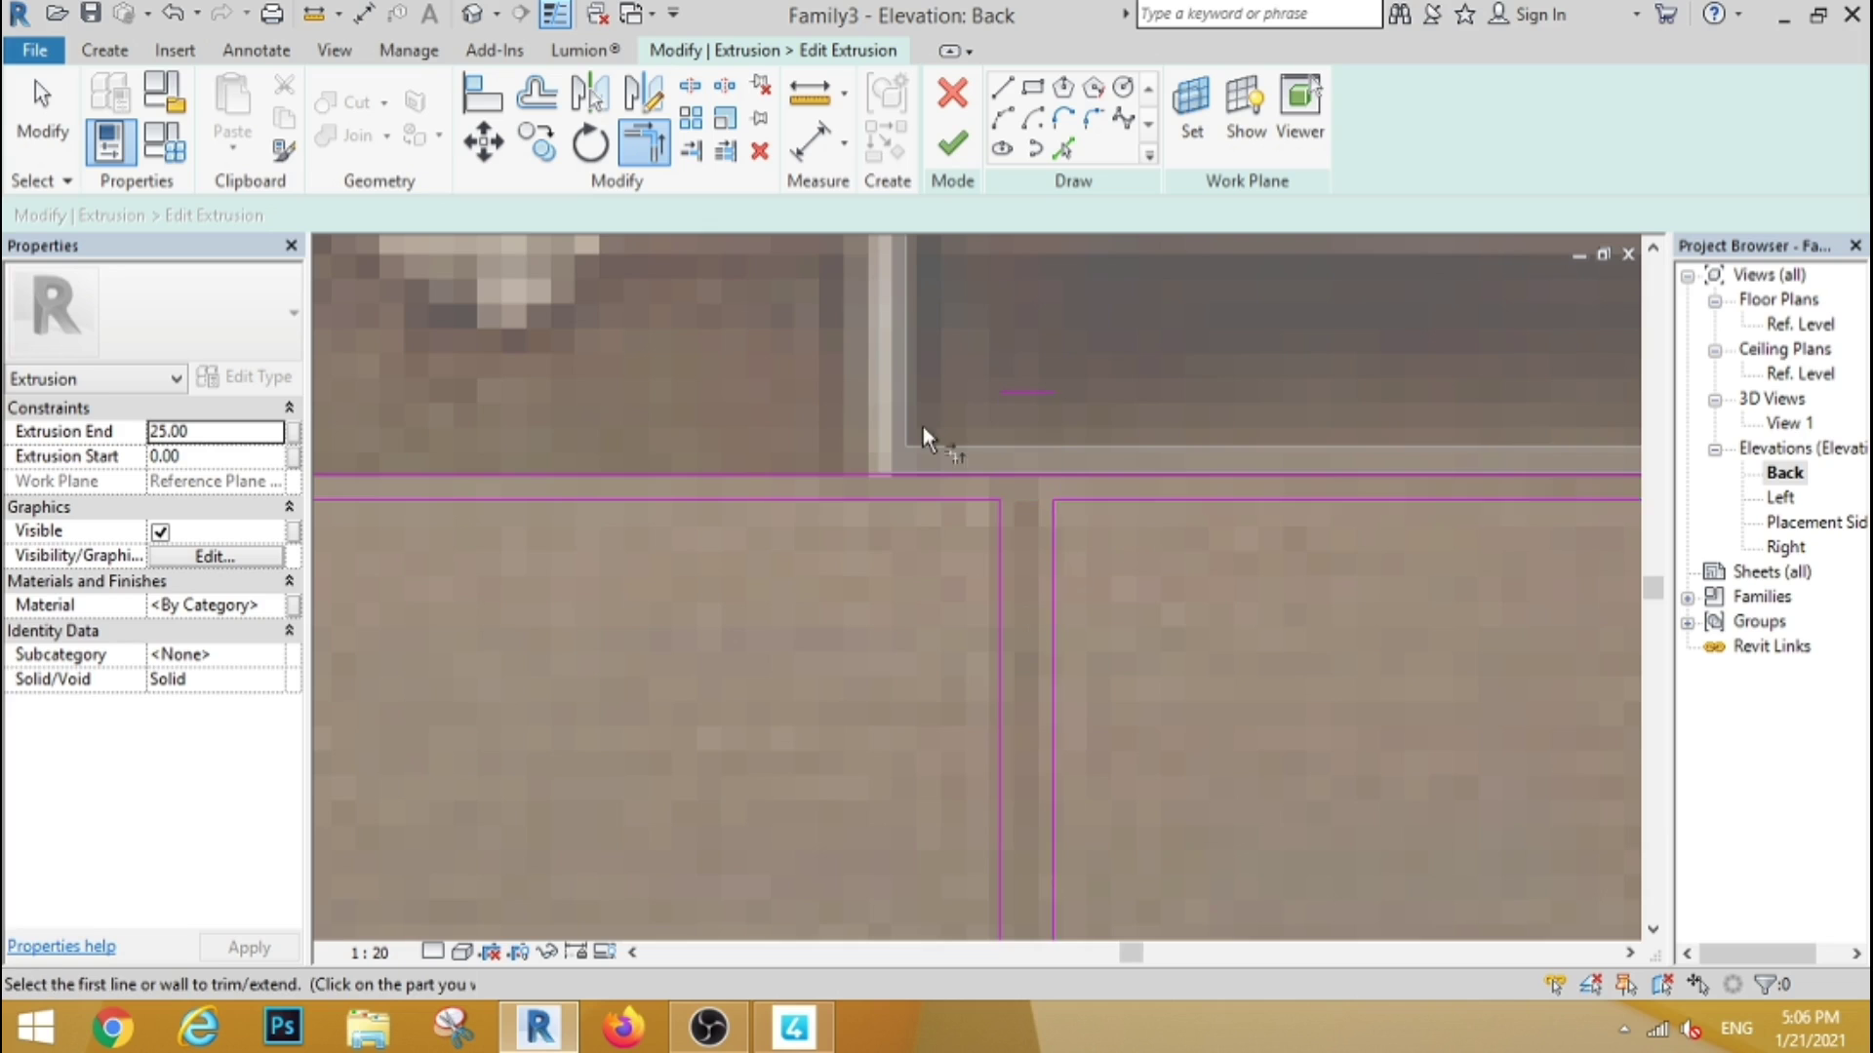
{"action": "scroll", "coordinate": [922, 425], "scroll_direction": "down", "scroll_amount": 5}
{"action": "scroll", "coordinate": [913, 599], "scroll_direction": "up", "scroll_amount": 5}
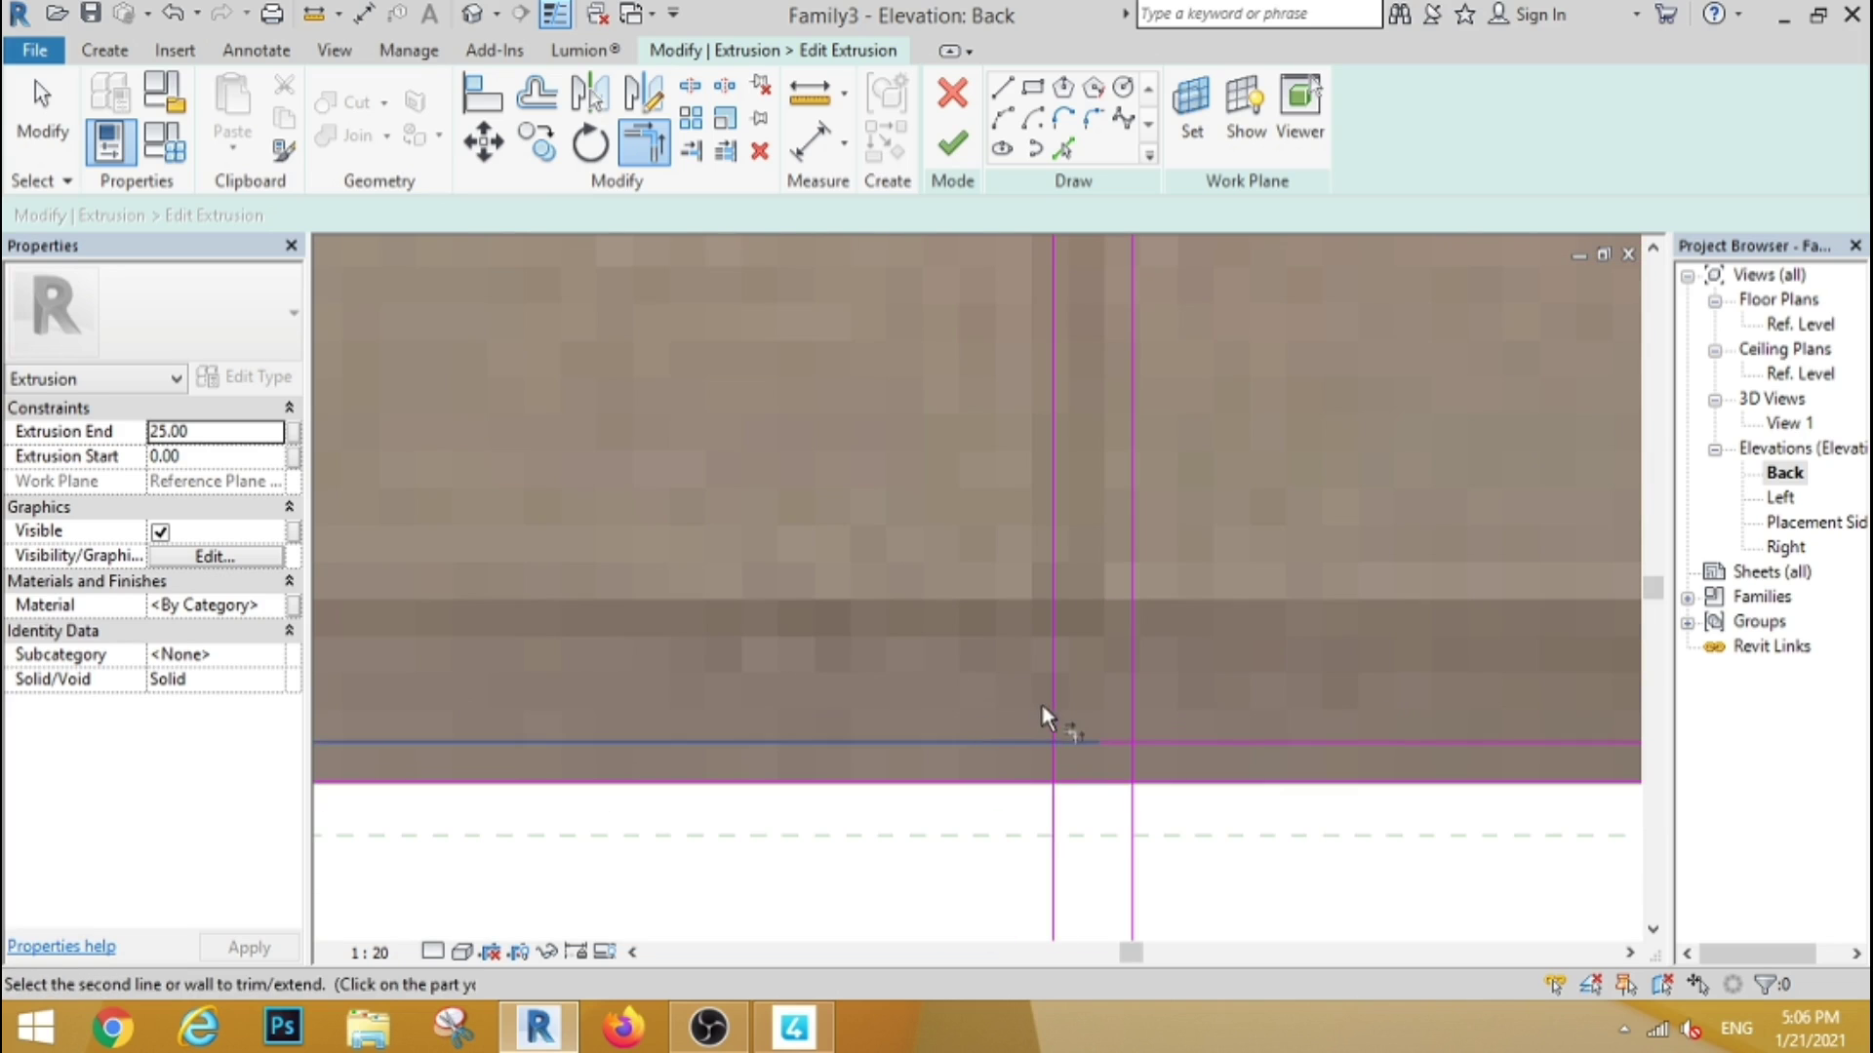
{"action": "left_click", "coordinate": [1049, 702]}
{"action": "left_click", "coordinate": [1132, 694]}
{"action": "left_click", "coordinate": [1173, 745]}
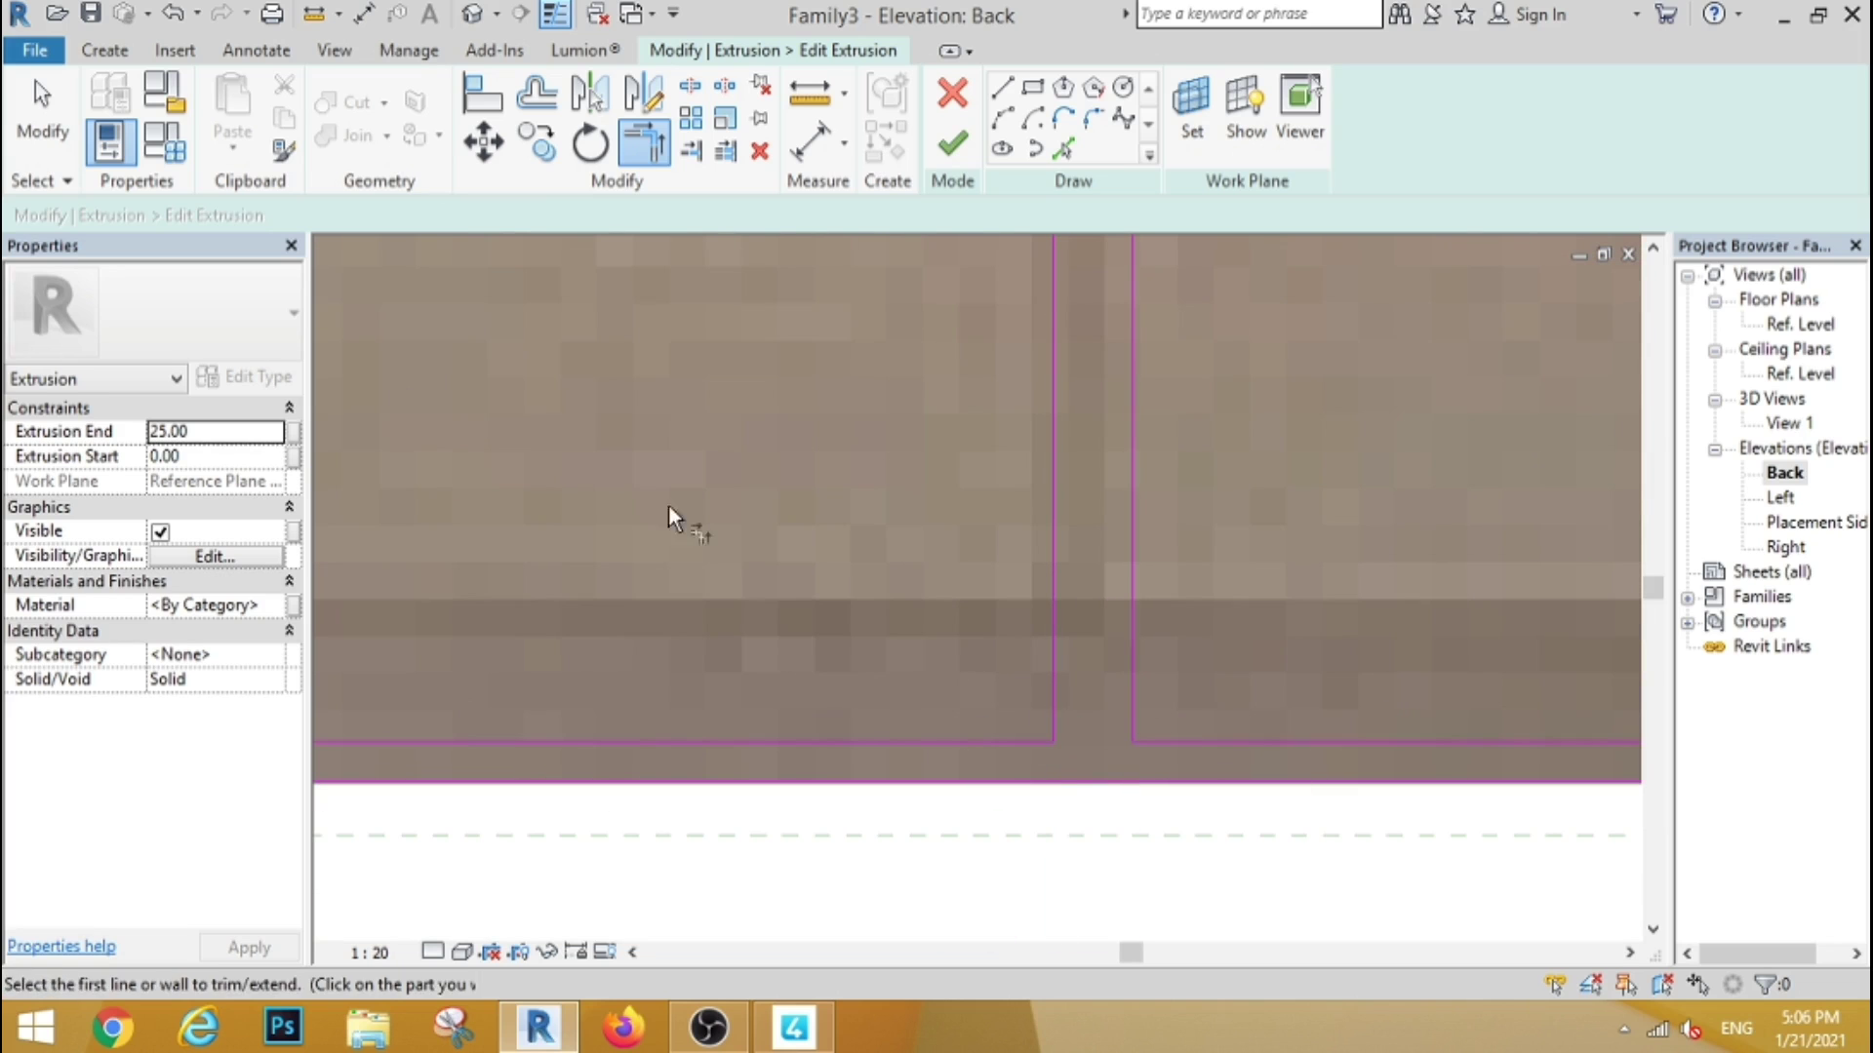
{"action": "key", "text": "Escape"}
Delete the two short leftover lines between the drawers
{"action": "scroll", "coordinate": [730, 452], "scroll_direction": "down", "scroll_amount": 2}
{"action": "scroll", "coordinate": [741, 390], "scroll_direction": "down", "scroll_amount": 3}
{"action": "scroll", "coordinate": [1055, 371], "scroll_direction": "up", "scroll_amount": 1}
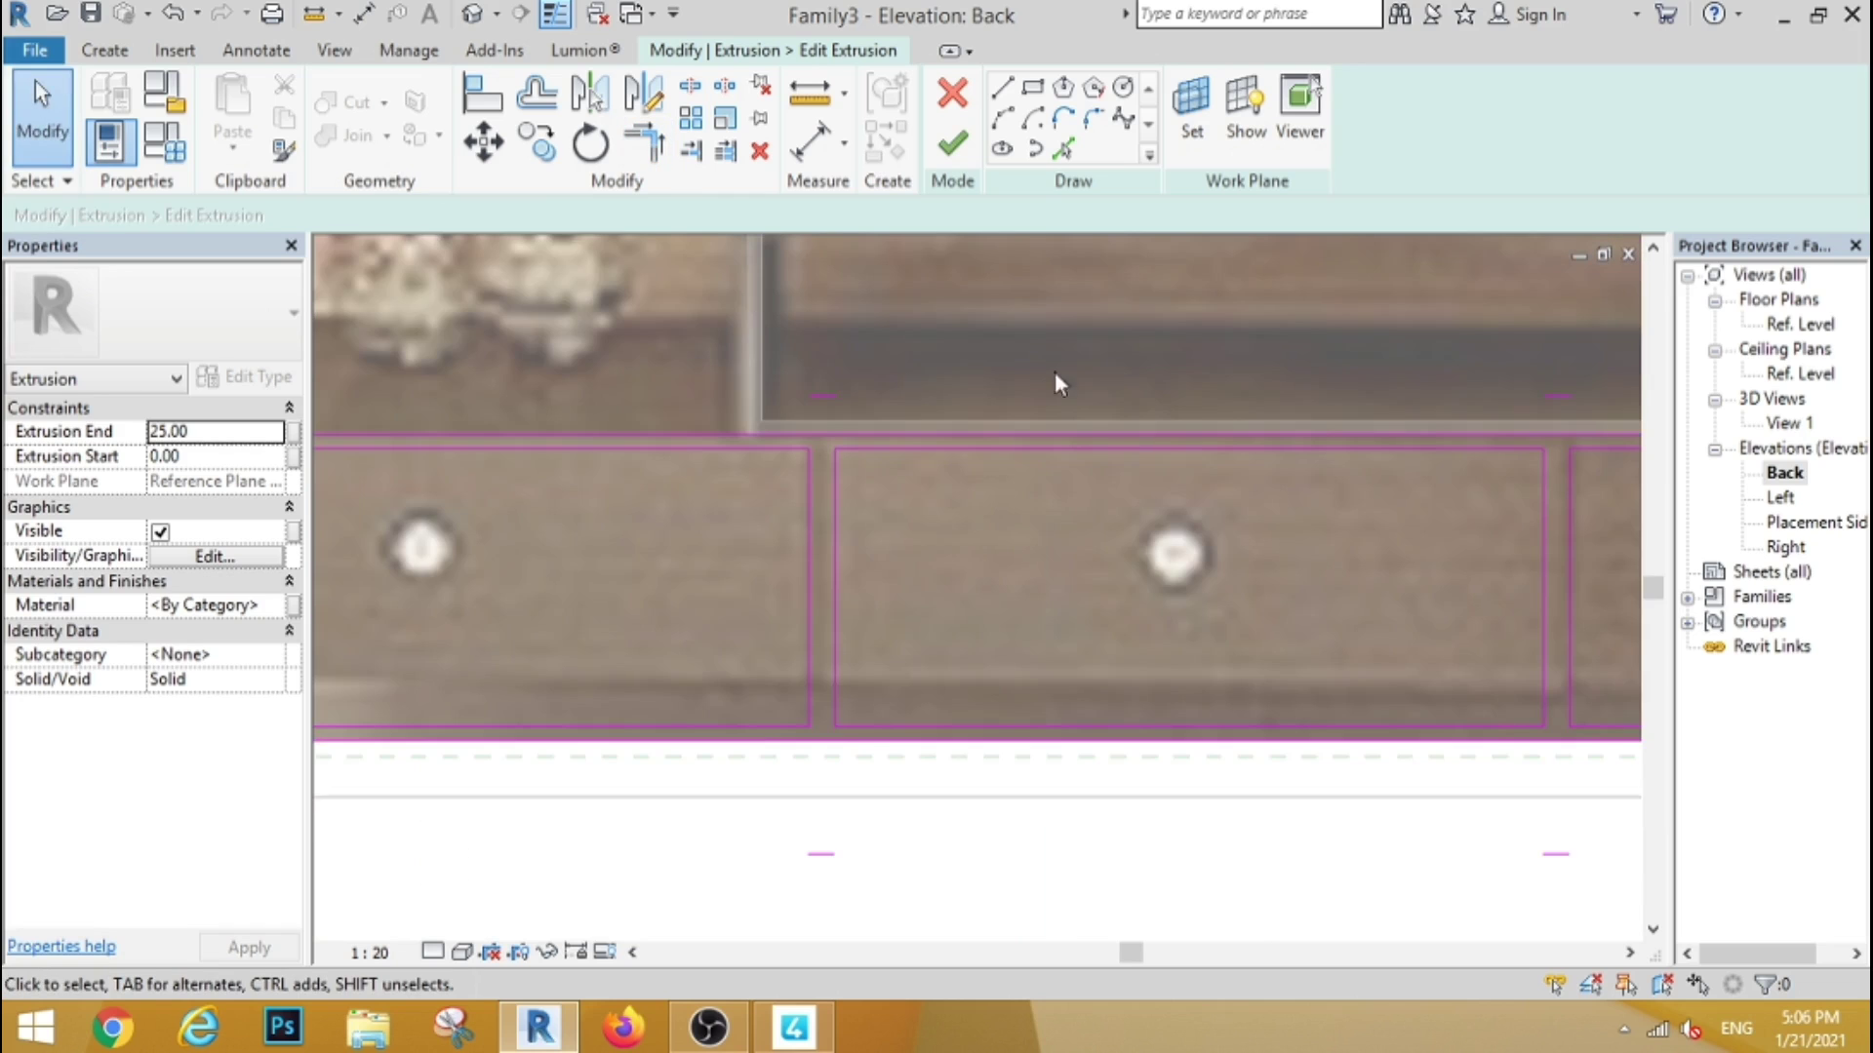
{"action": "left_click_drag", "start_coordinate": [738, 394], "coordinate": [752, 398]}
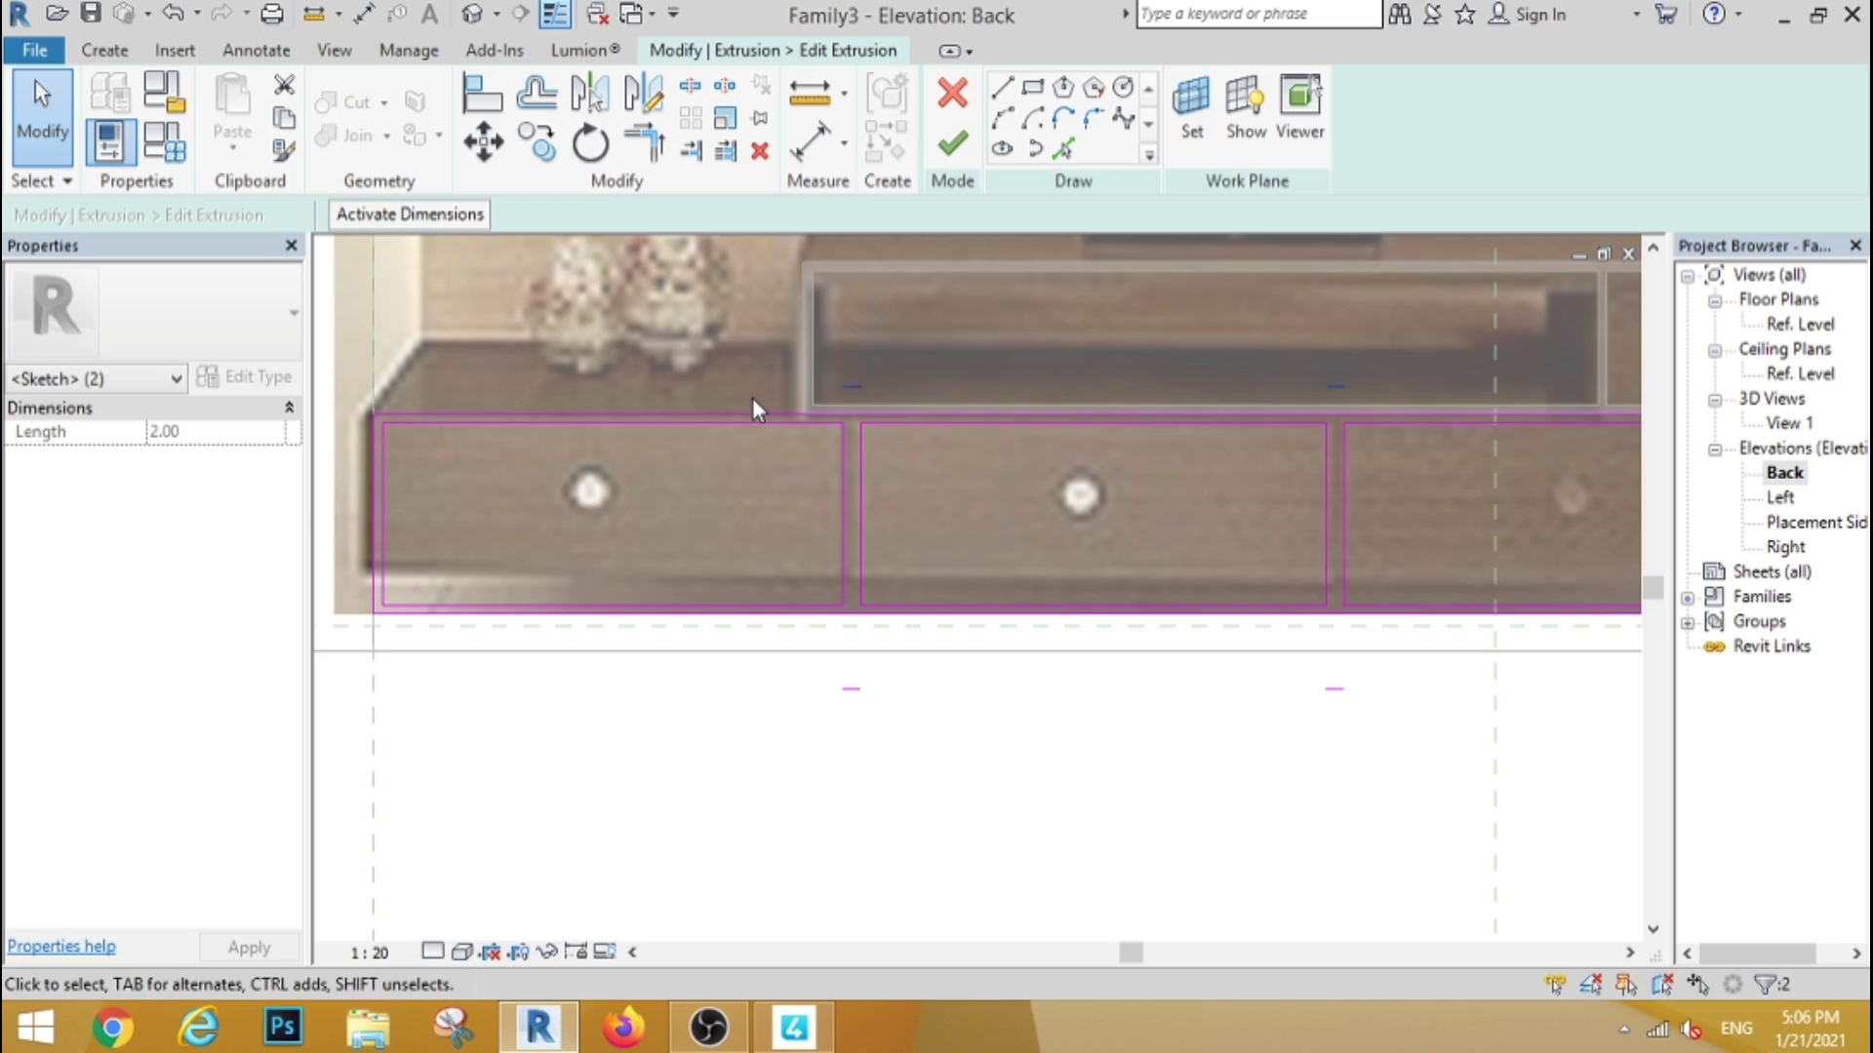
{"action": "left_click", "coordinate": [1519, 795]}
{"action": "left_click_drag", "start_coordinate": [1426, 673], "coordinate": [718, 734]}
{"action": "key", "text": "Delete"}
{"action": "scroll", "coordinate": [819, 598], "scroll_direction": "down", "scroll_amount": 2}
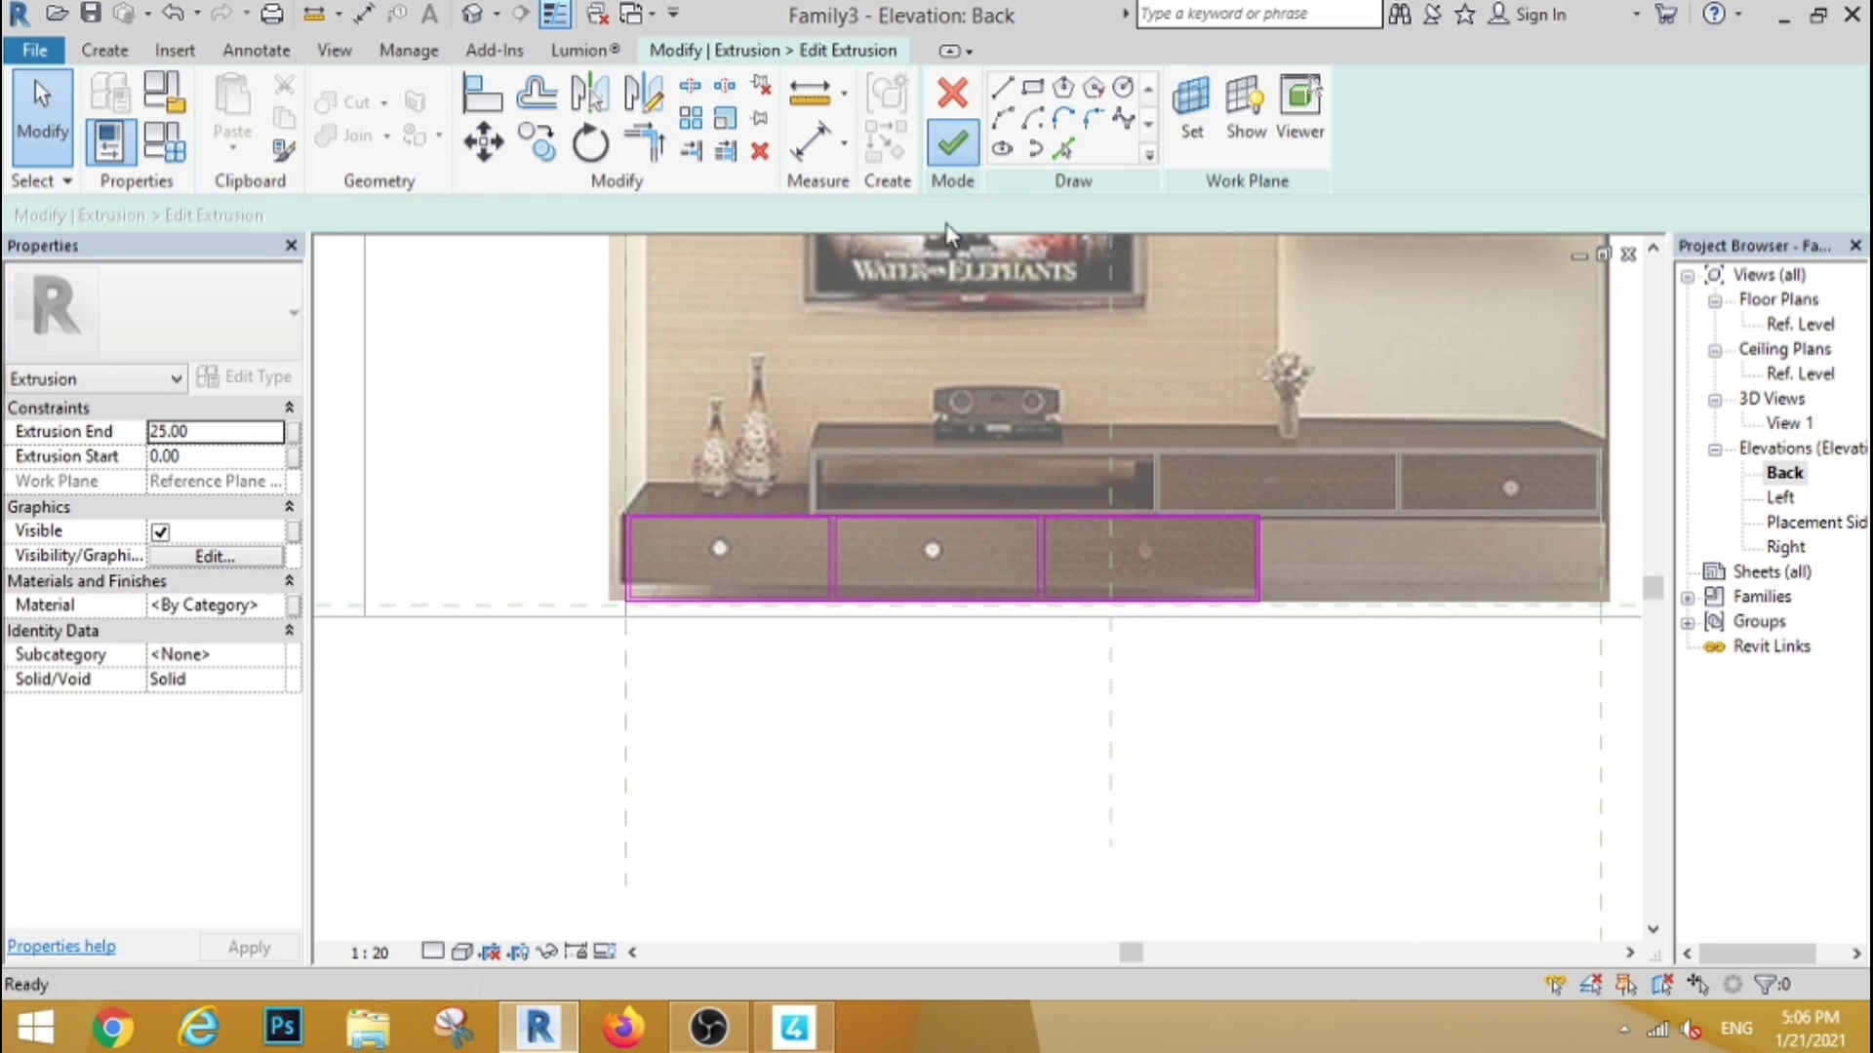
Finish editing the lower drawer extrusion sketch
{"action": "left_click", "coordinate": [730, 704]}
{"action": "scroll", "coordinate": [878, 582], "scroll_direction": "down", "scroll_amount": 3}
{"action": "scroll", "coordinate": [904, 542], "scroll_direction": "up", "scroll_amount": 1}
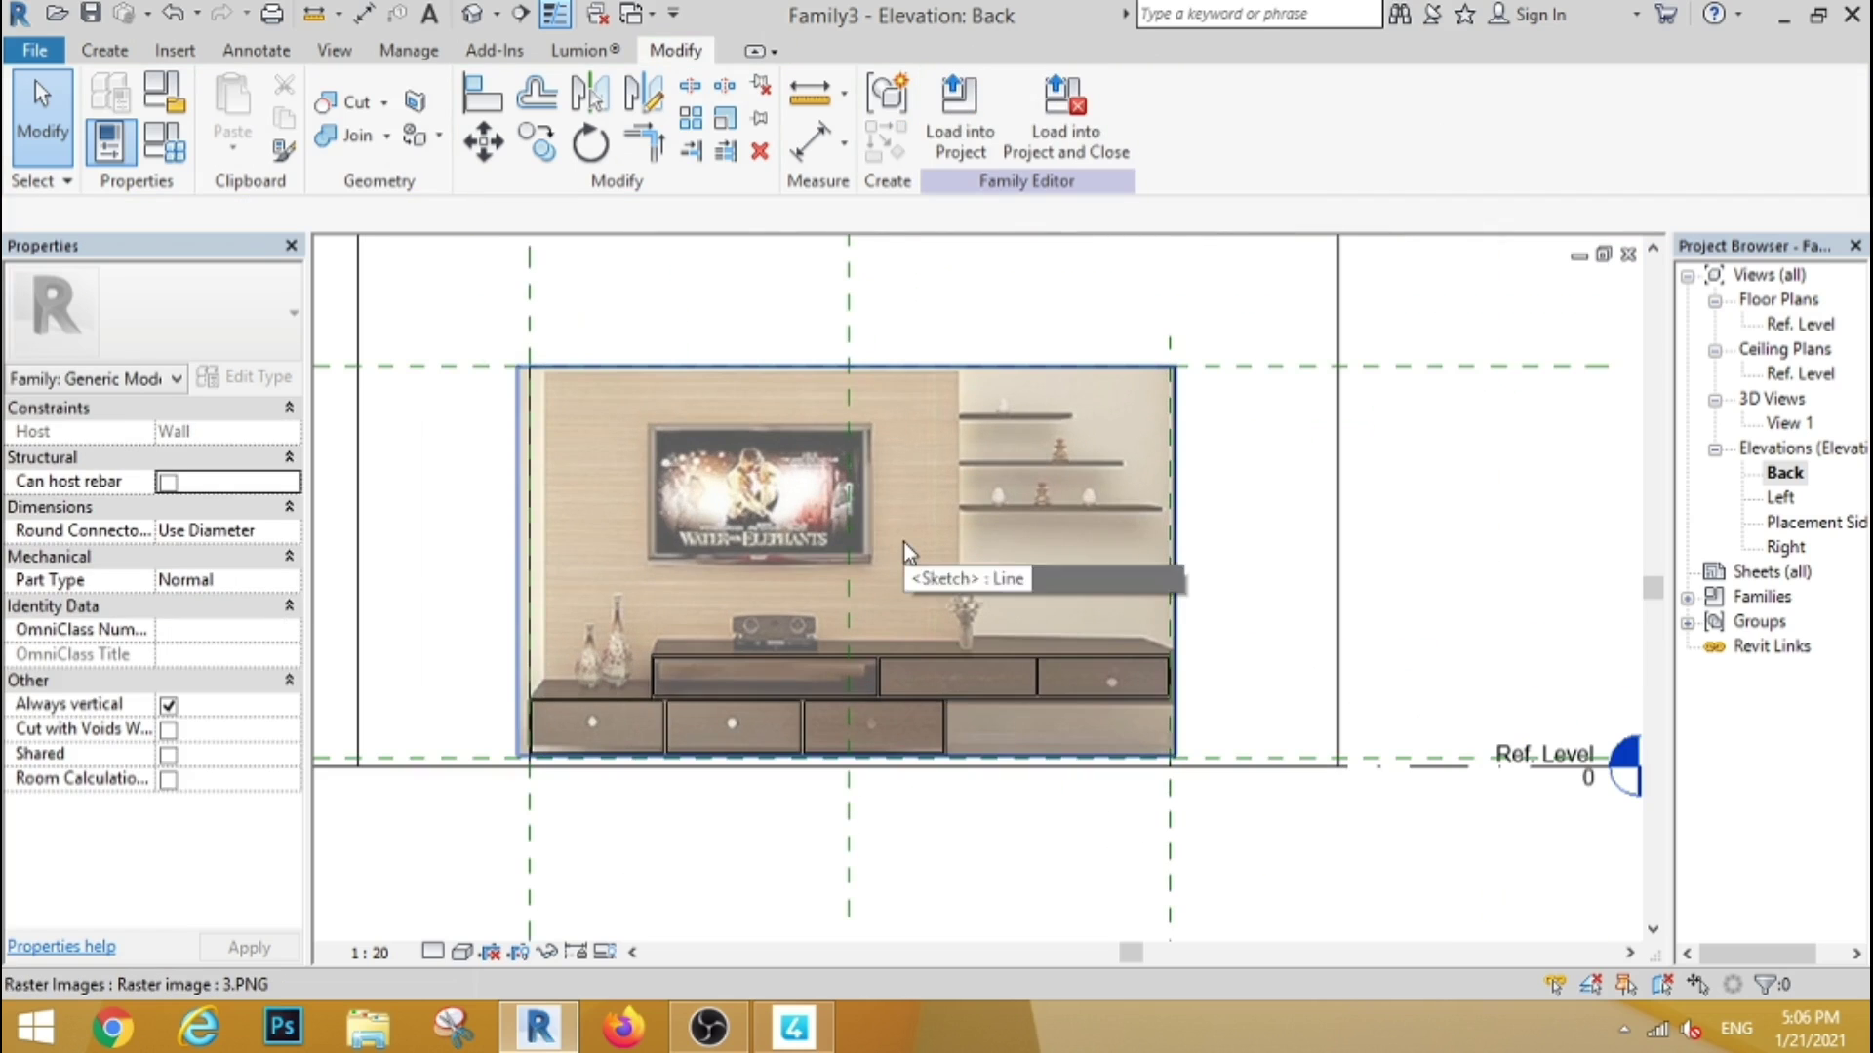
{"action": "scroll", "coordinate": [571, 441], "scroll_direction": "up", "scroll_amount": 1}
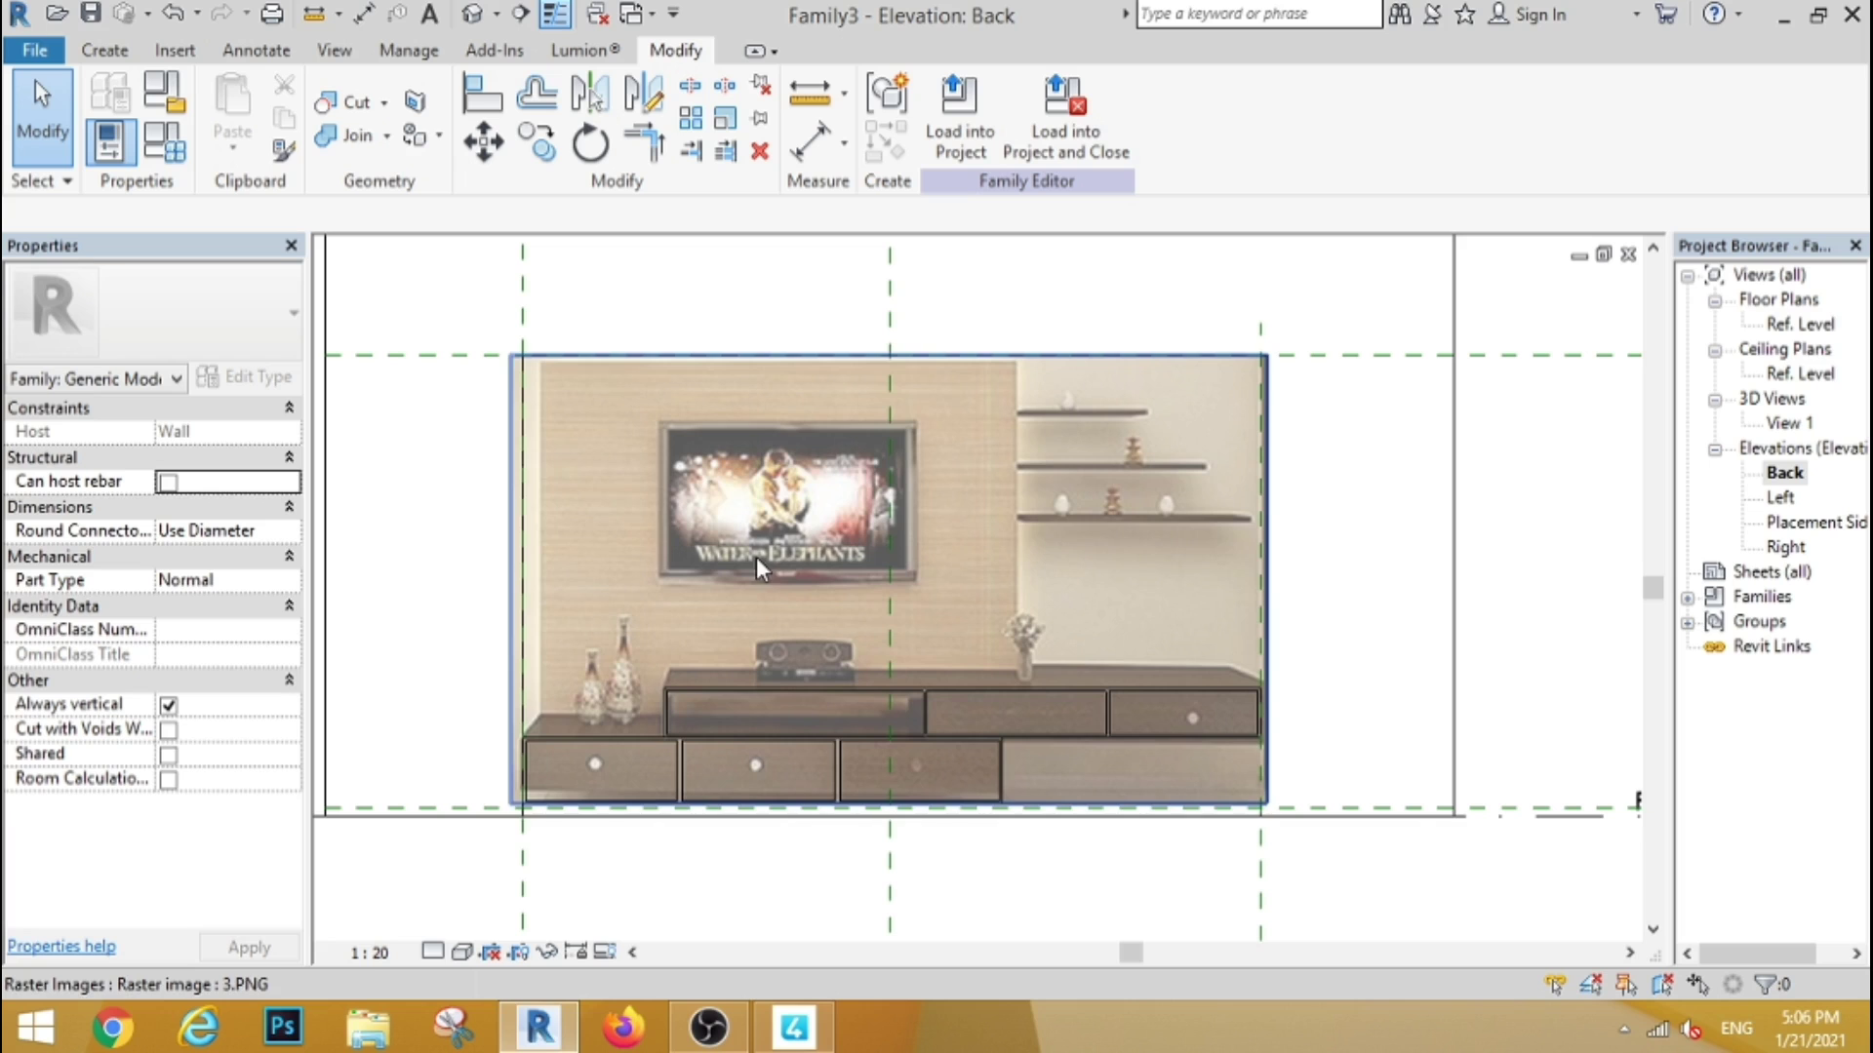
Edit the back extrusion's sketch, adding a rectangle above the drawers
{"action": "left_click", "coordinate": [519, 454]}
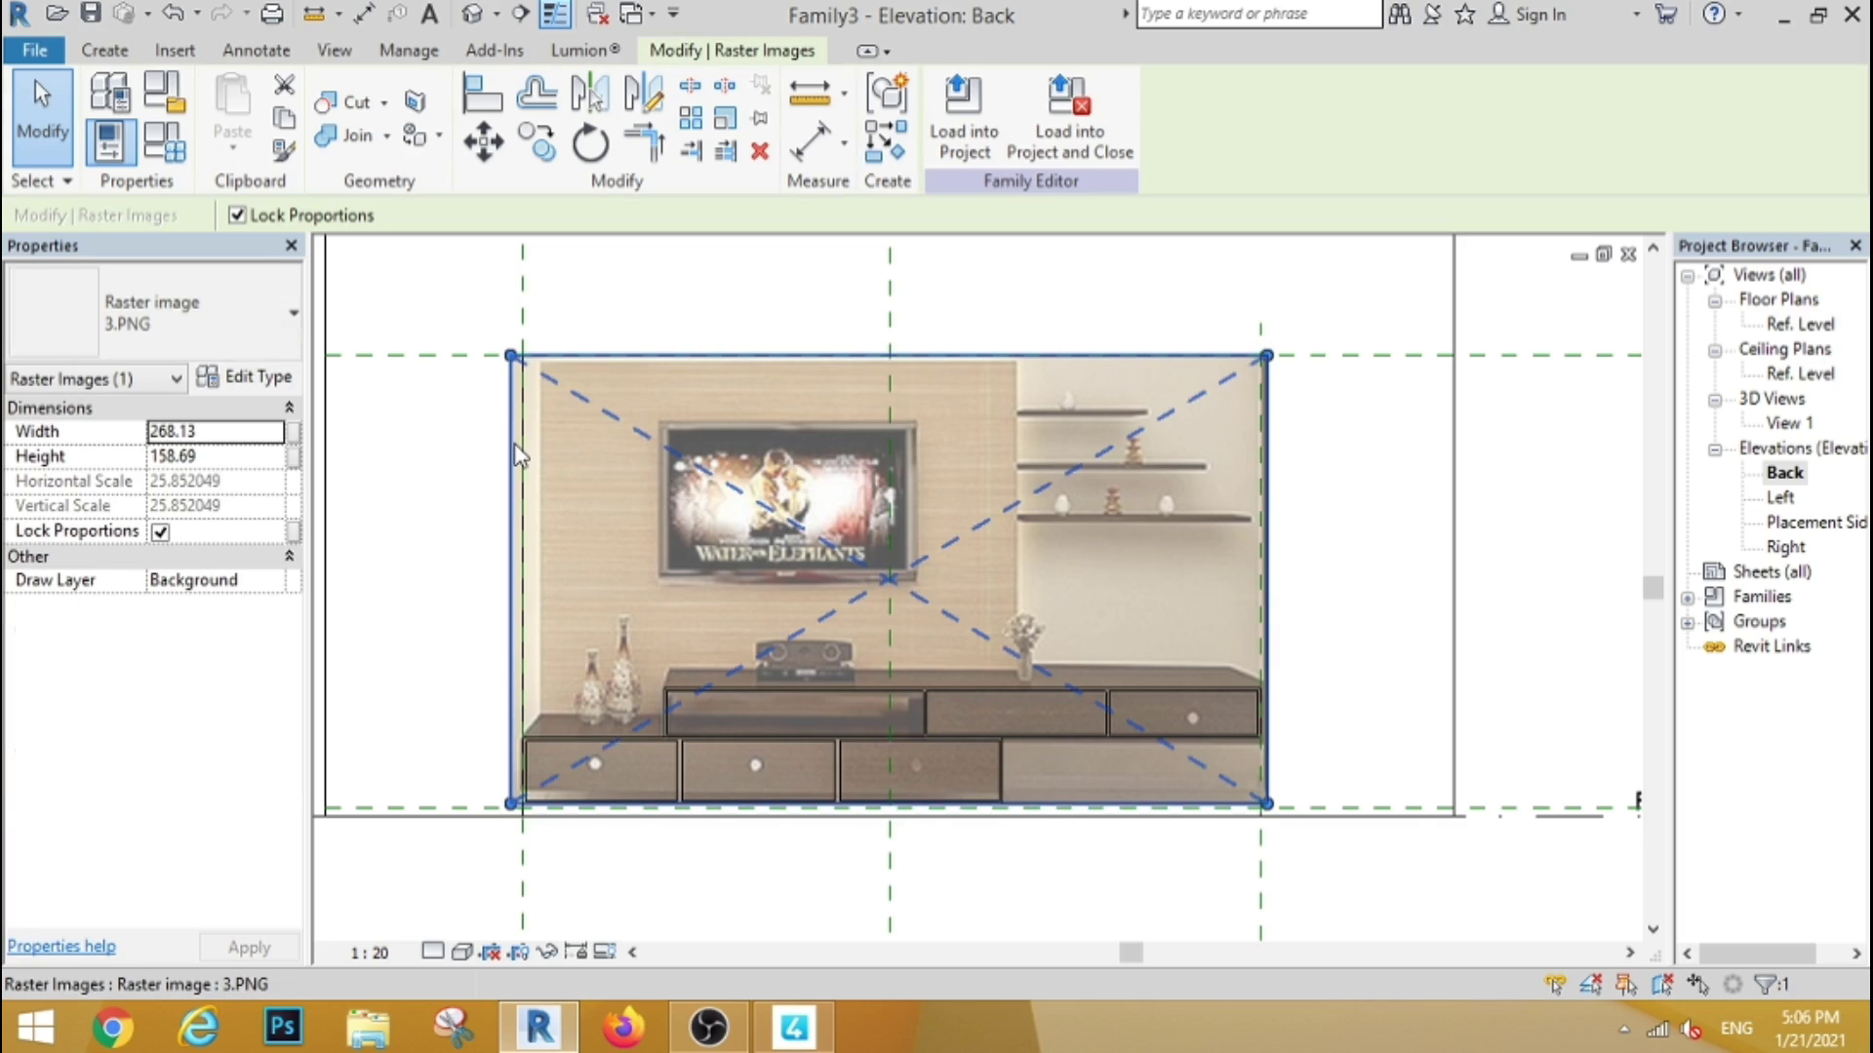
{"action": "left_click", "coordinate": [418, 439]}
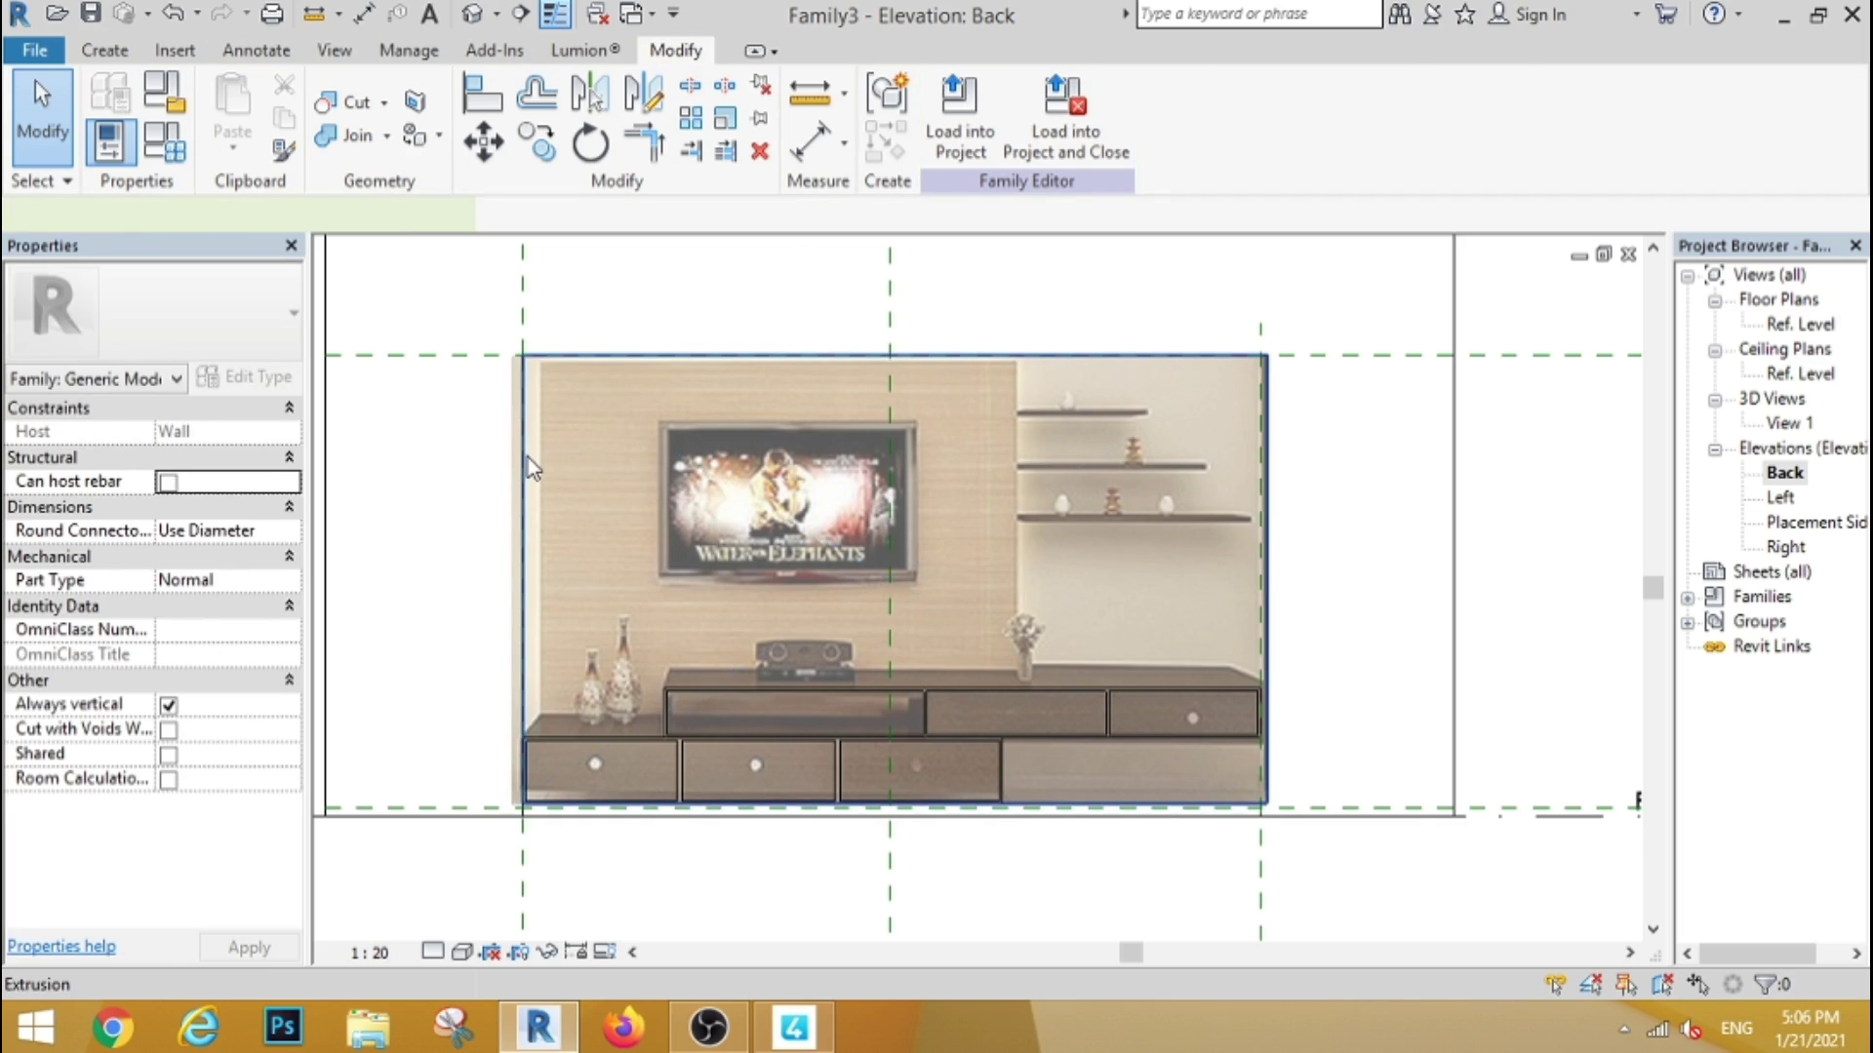
{"action": "left_click", "coordinate": [527, 458]}
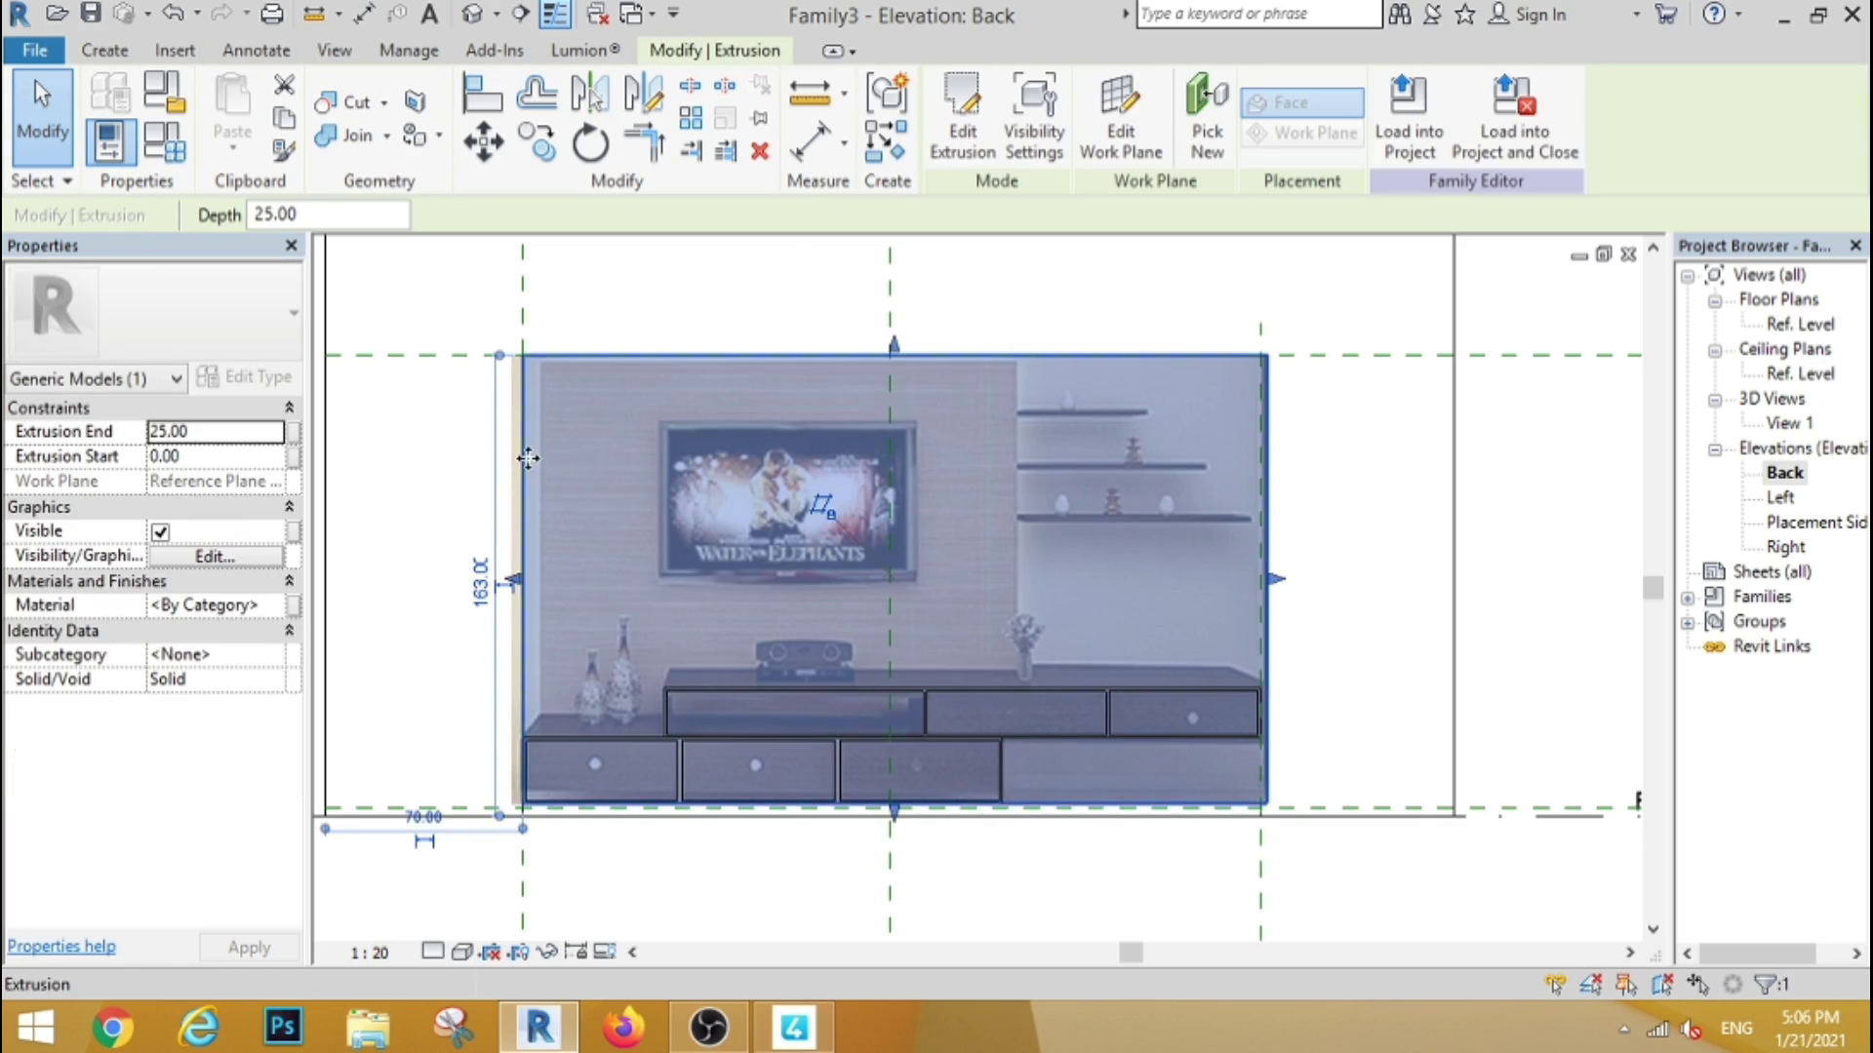
{"action": "left_click", "coordinate": [958, 148]}
{"action": "left_click", "coordinate": [1033, 88]}
{"action": "left_click", "coordinate": [532, 358]}
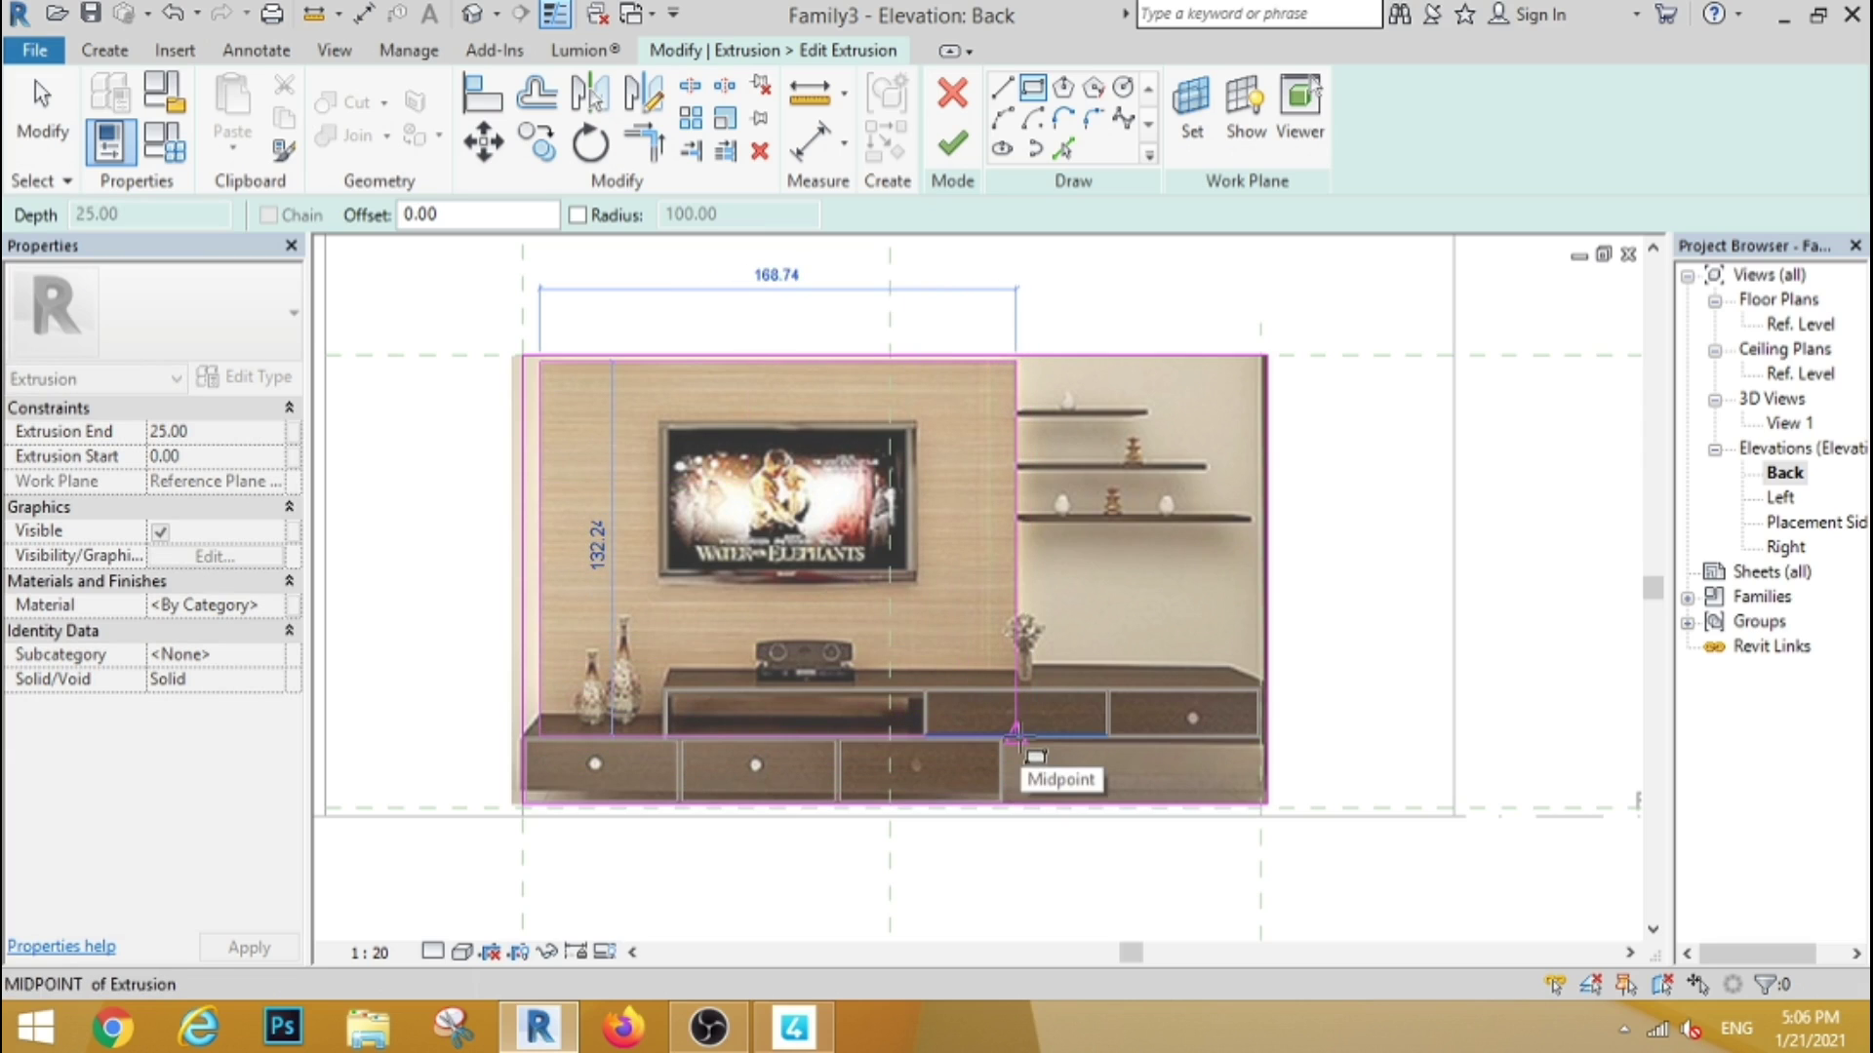
{"action": "left_click", "coordinate": [1015, 737]}
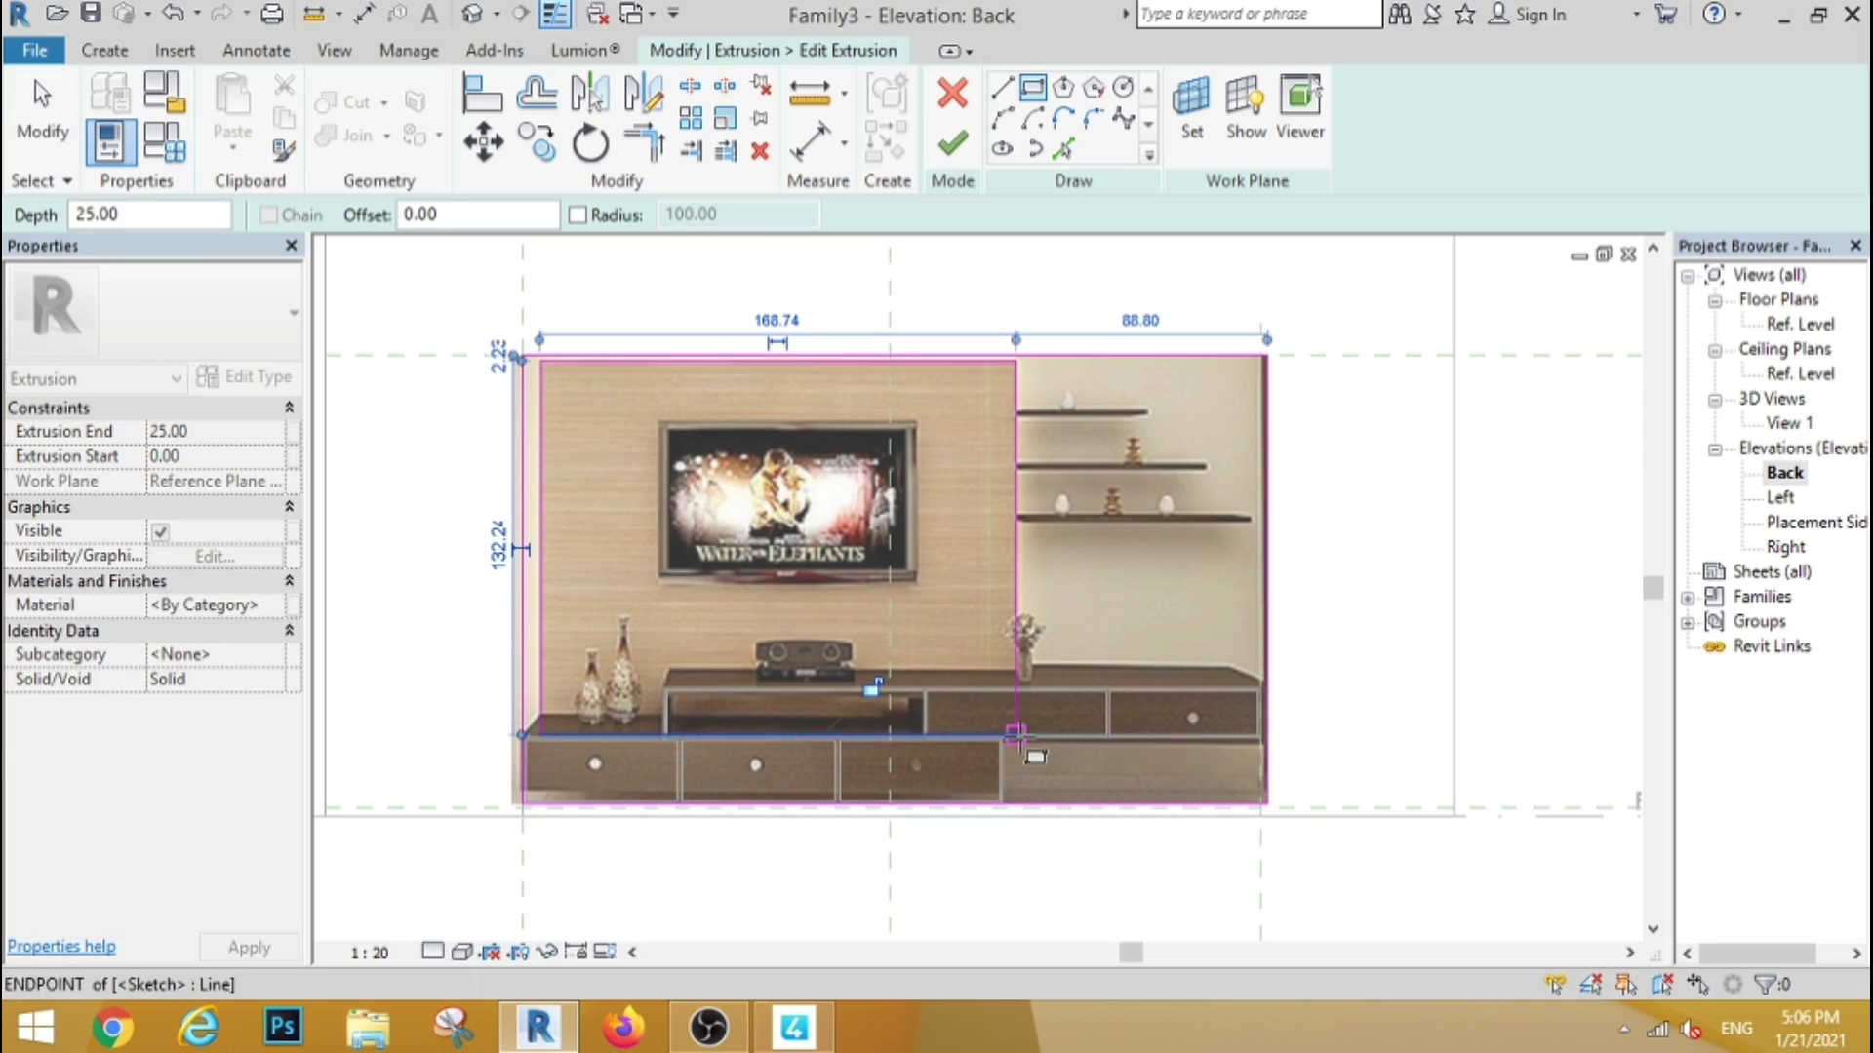
{"action": "left_click", "coordinate": [953, 146]}
Create a new 168.74 × 132.24 rectangular extrusion over the TV wall panel
{"action": "left_click", "coordinate": [104, 50]}
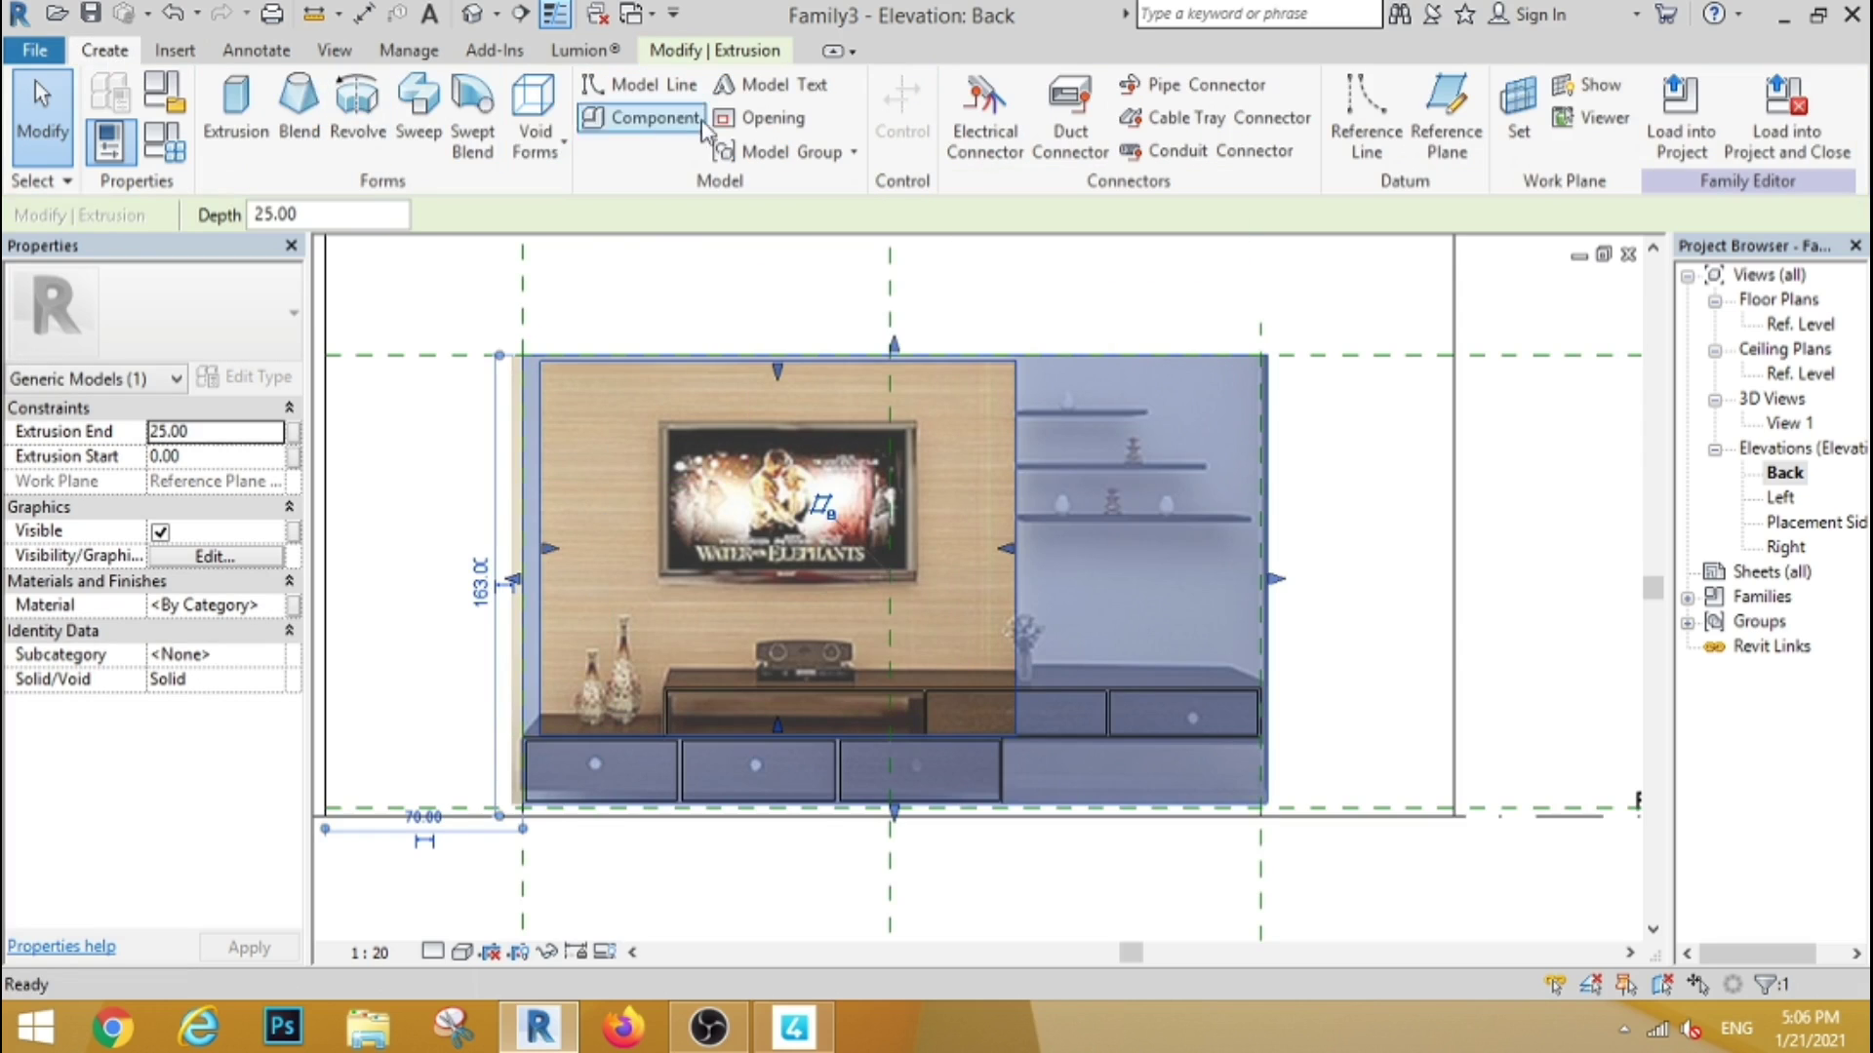
{"action": "left_click", "coordinate": [235, 103]}
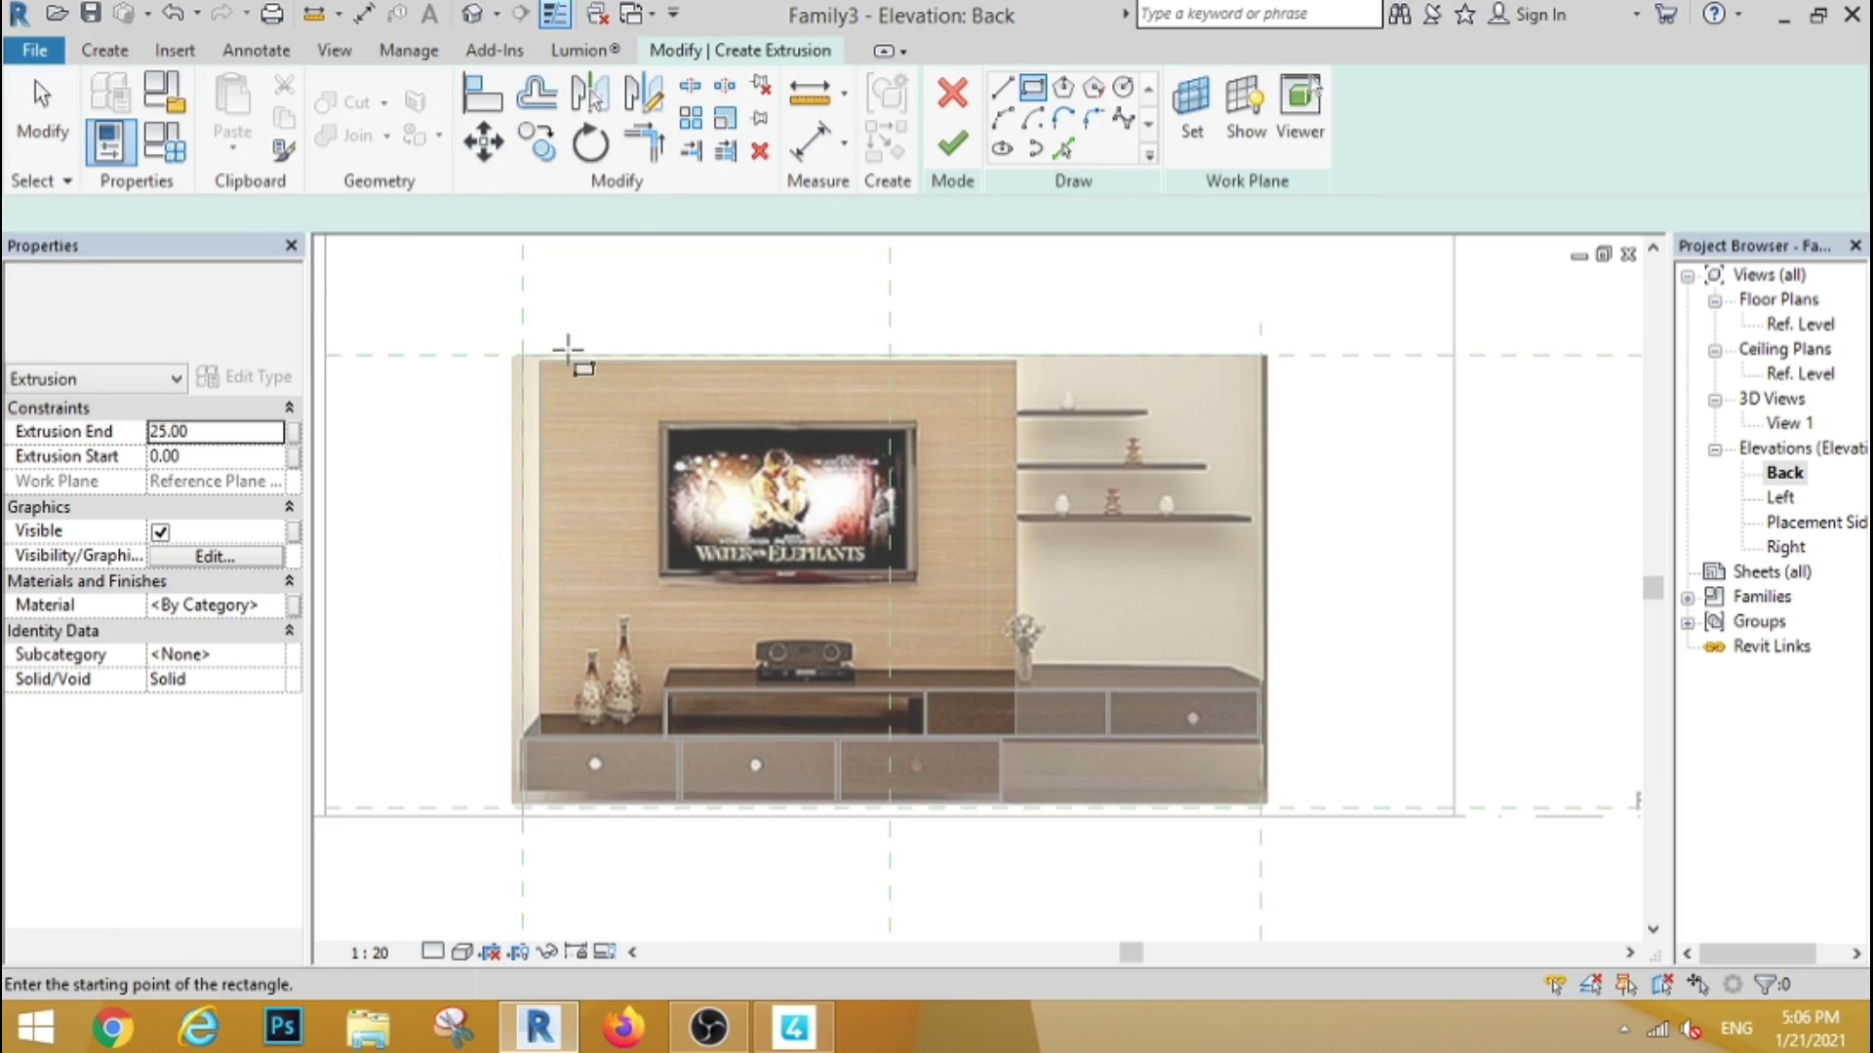
{"action": "left_click", "coordinate": [539, 360]}
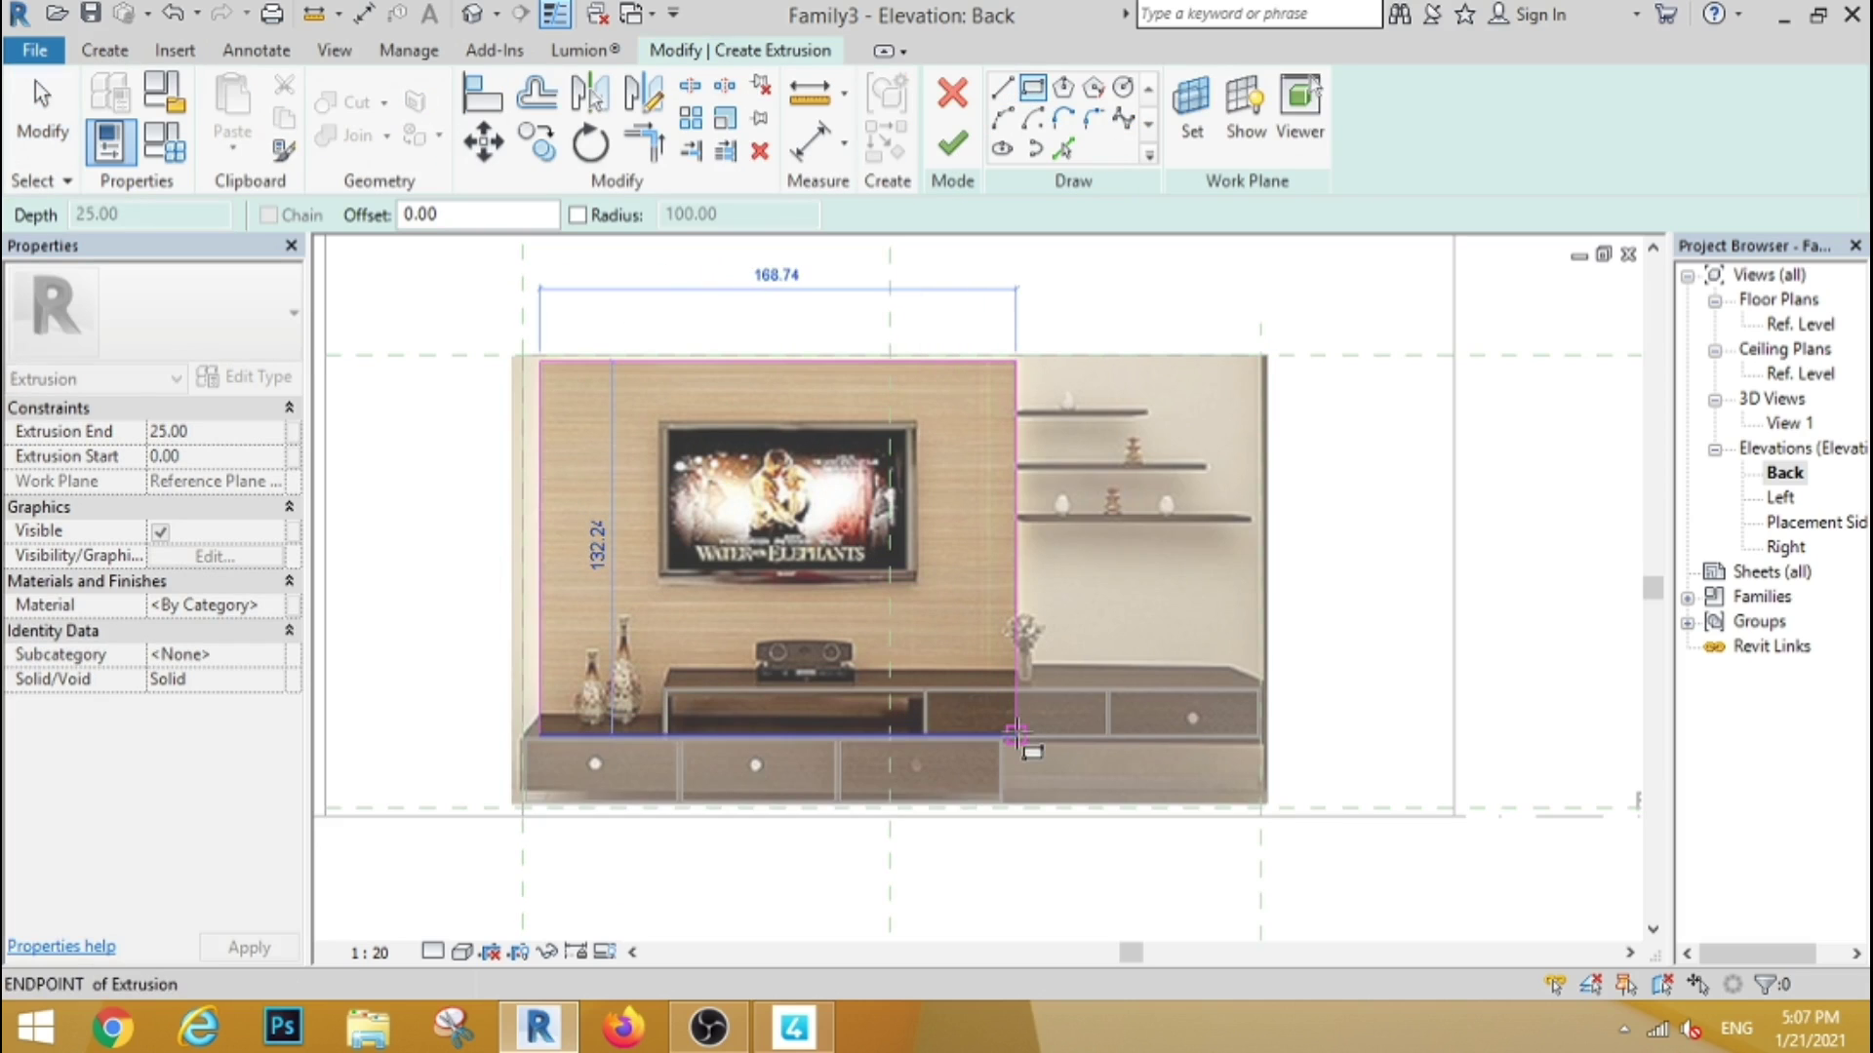
{"action": "left_click", "coordinate": [1016, 735]}
{"action": "left_click", "coordinate": [951, 146]}
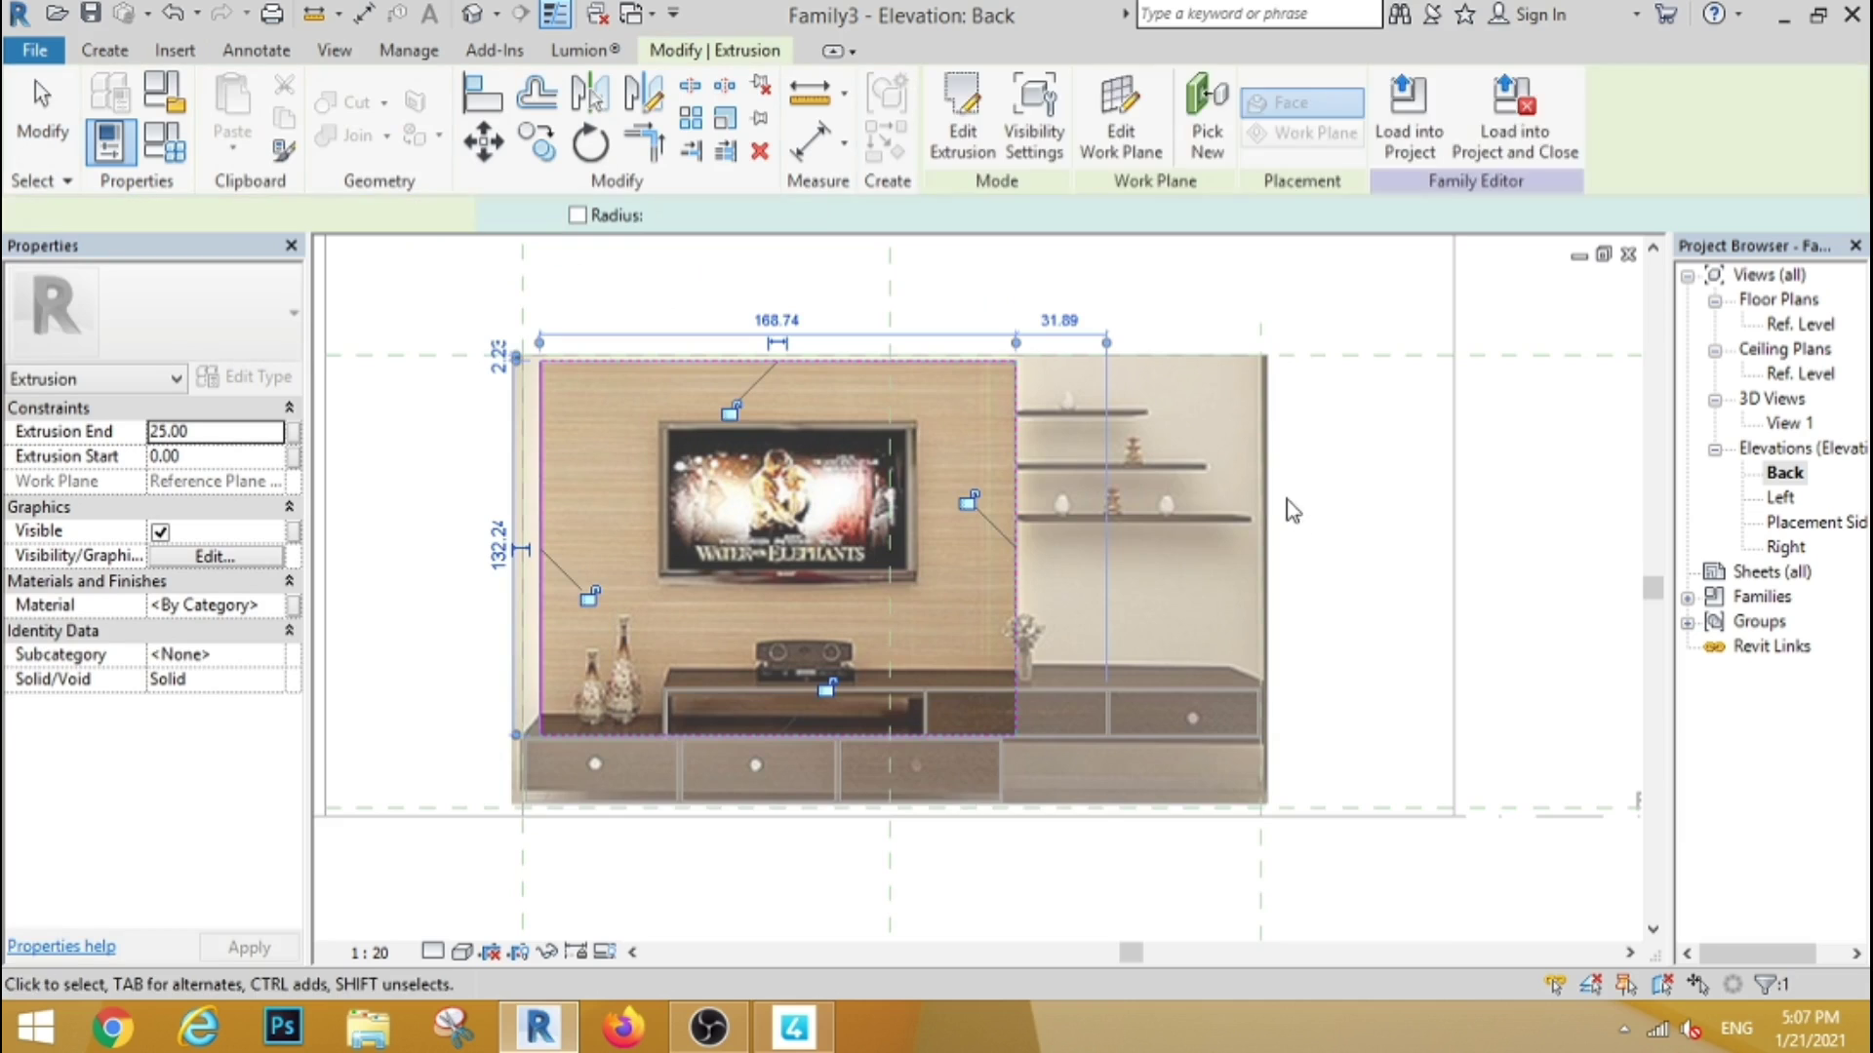
{"action": "left_click", "coordinate": [1285, 499]}
{"action": "scroll", "coordinate": [1214, 461], "scroll_direction": "down", "scroll_amount": 2}
{"action": "scroll", "coordinate": [953, 441], "scroll_direction": "up", "scroll_amount": 3}
{"action": "scroll", "coordinate": [951, 439], "scroll_direction": "up", "scroll_amount": 1}
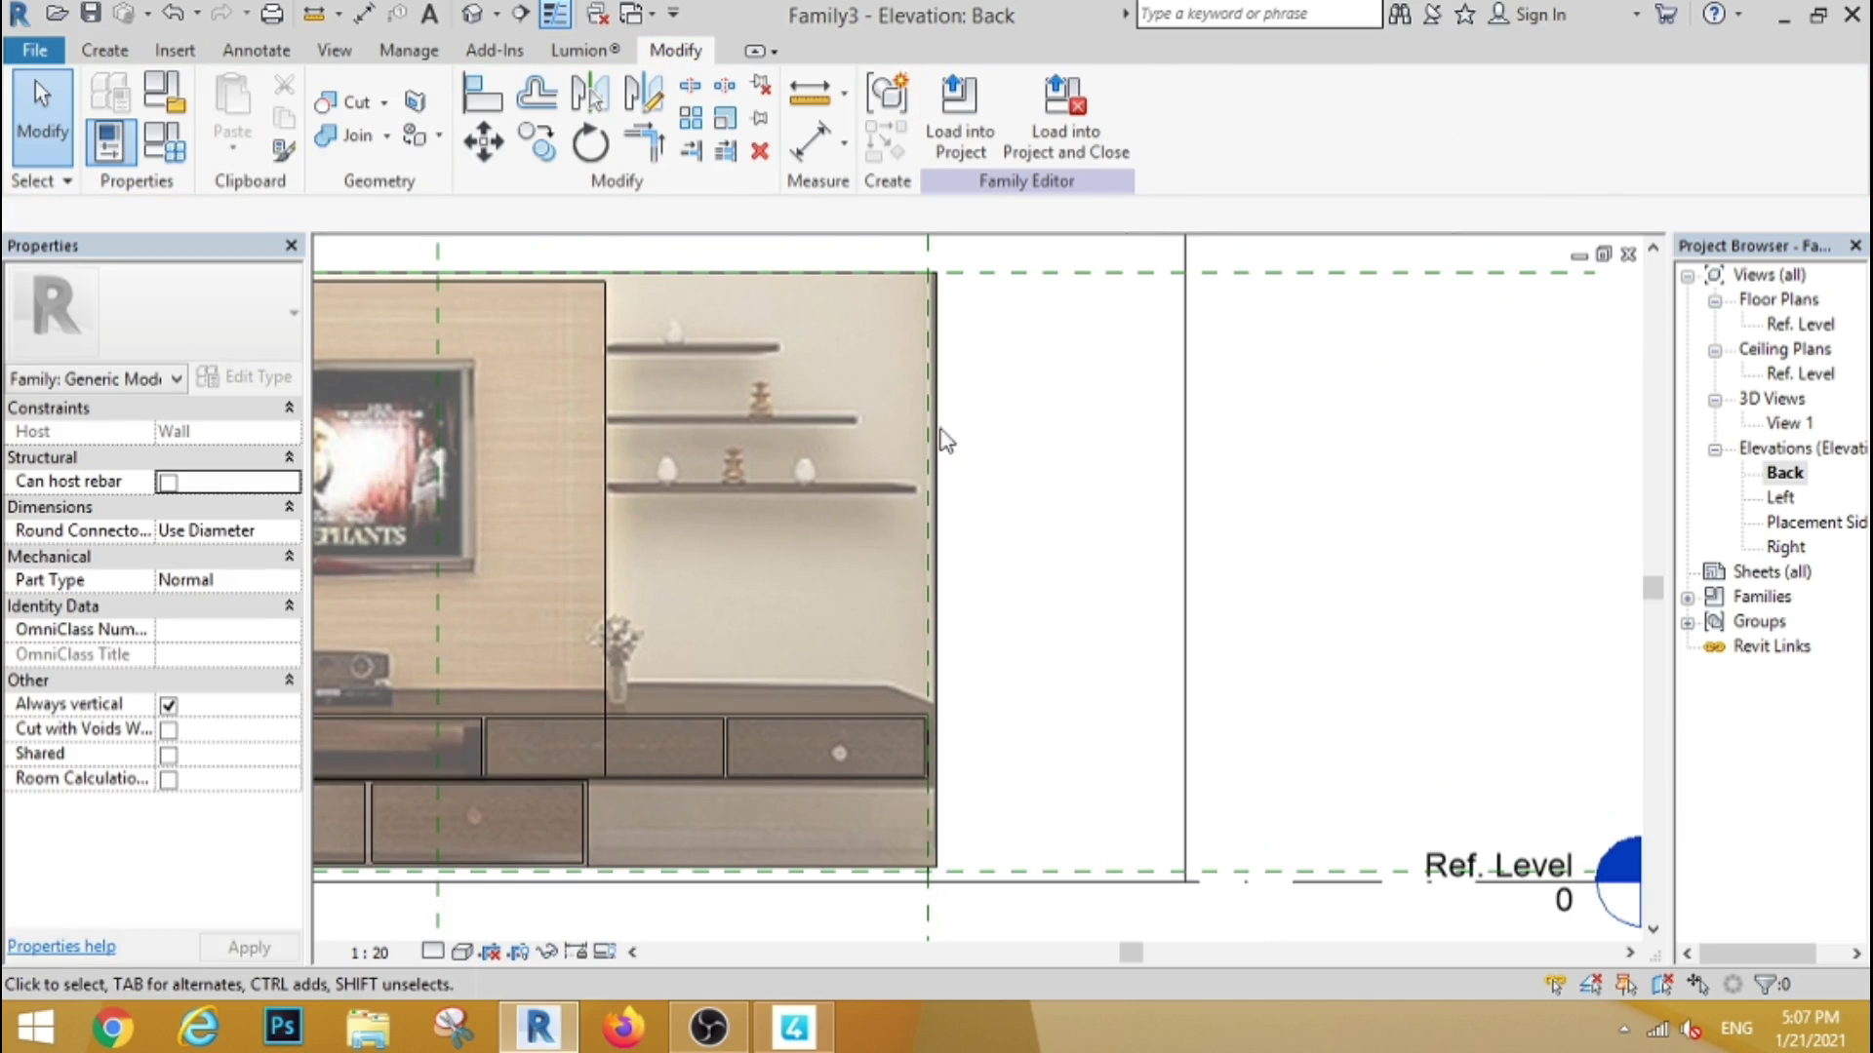
Start a shelf extrusion and draw a rectangle over the top wall shelf
{"action": "left_click", "coordinate": [105, 54]}
{"action": "left_click", "coordinate": [243, 113]}
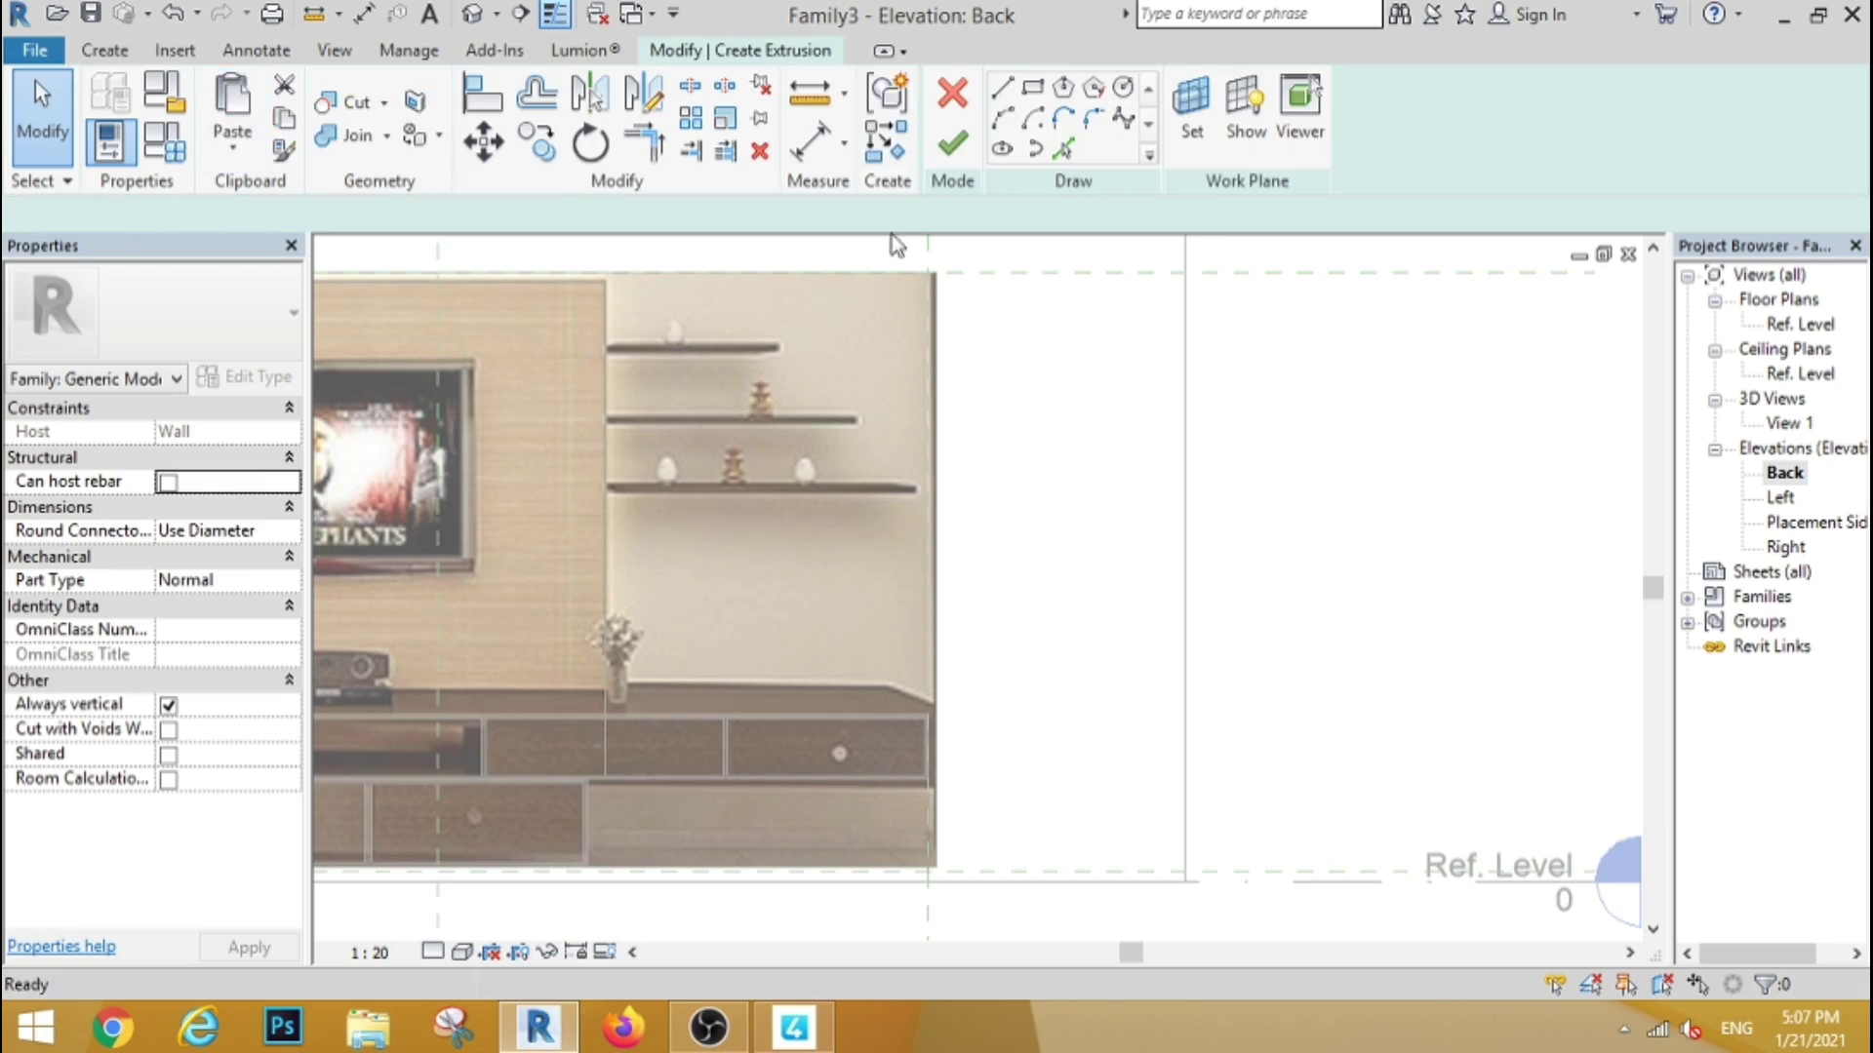
{"action": "left_click", "coordinate": [1032, 88]}
{"action": "left_click", "coordinate": [604, 342]}
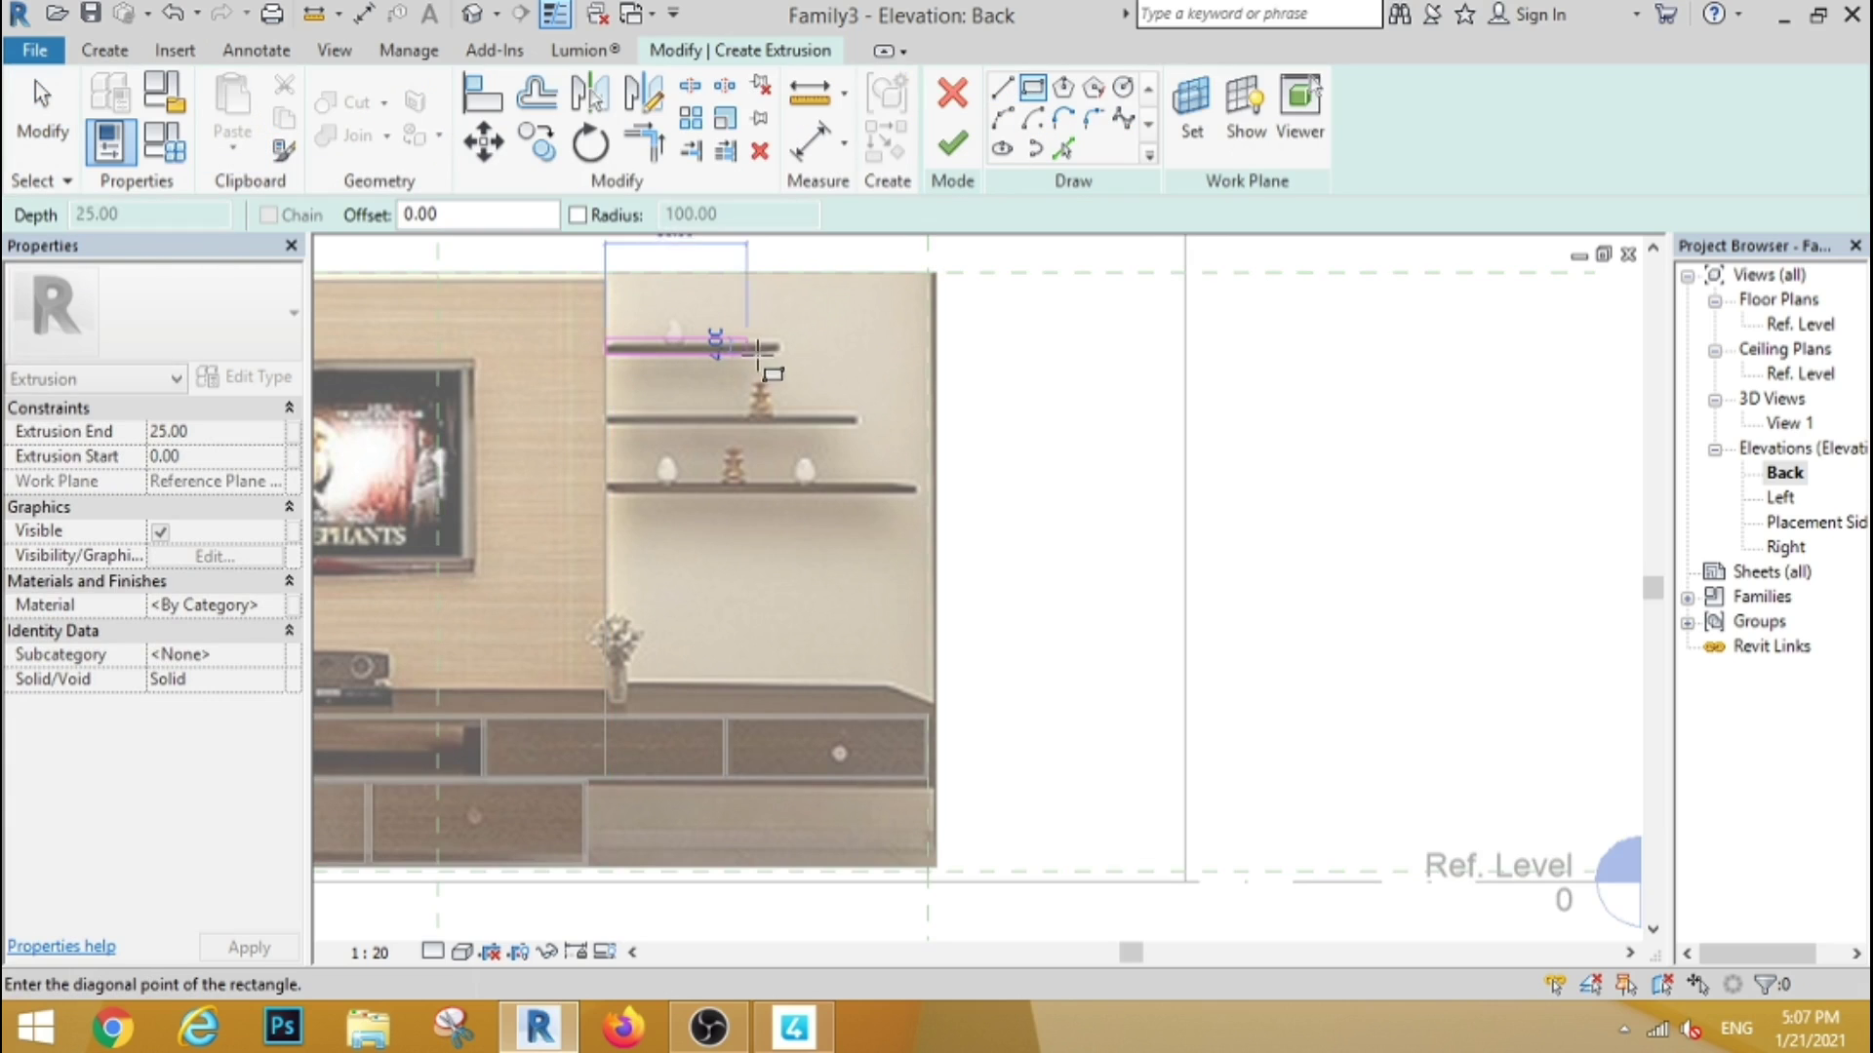
{"action": "left_click", "coordinate": [779, 349]}
{"action": "key", "text": "Escape"}
{"action": "key", "text": "Escape"}
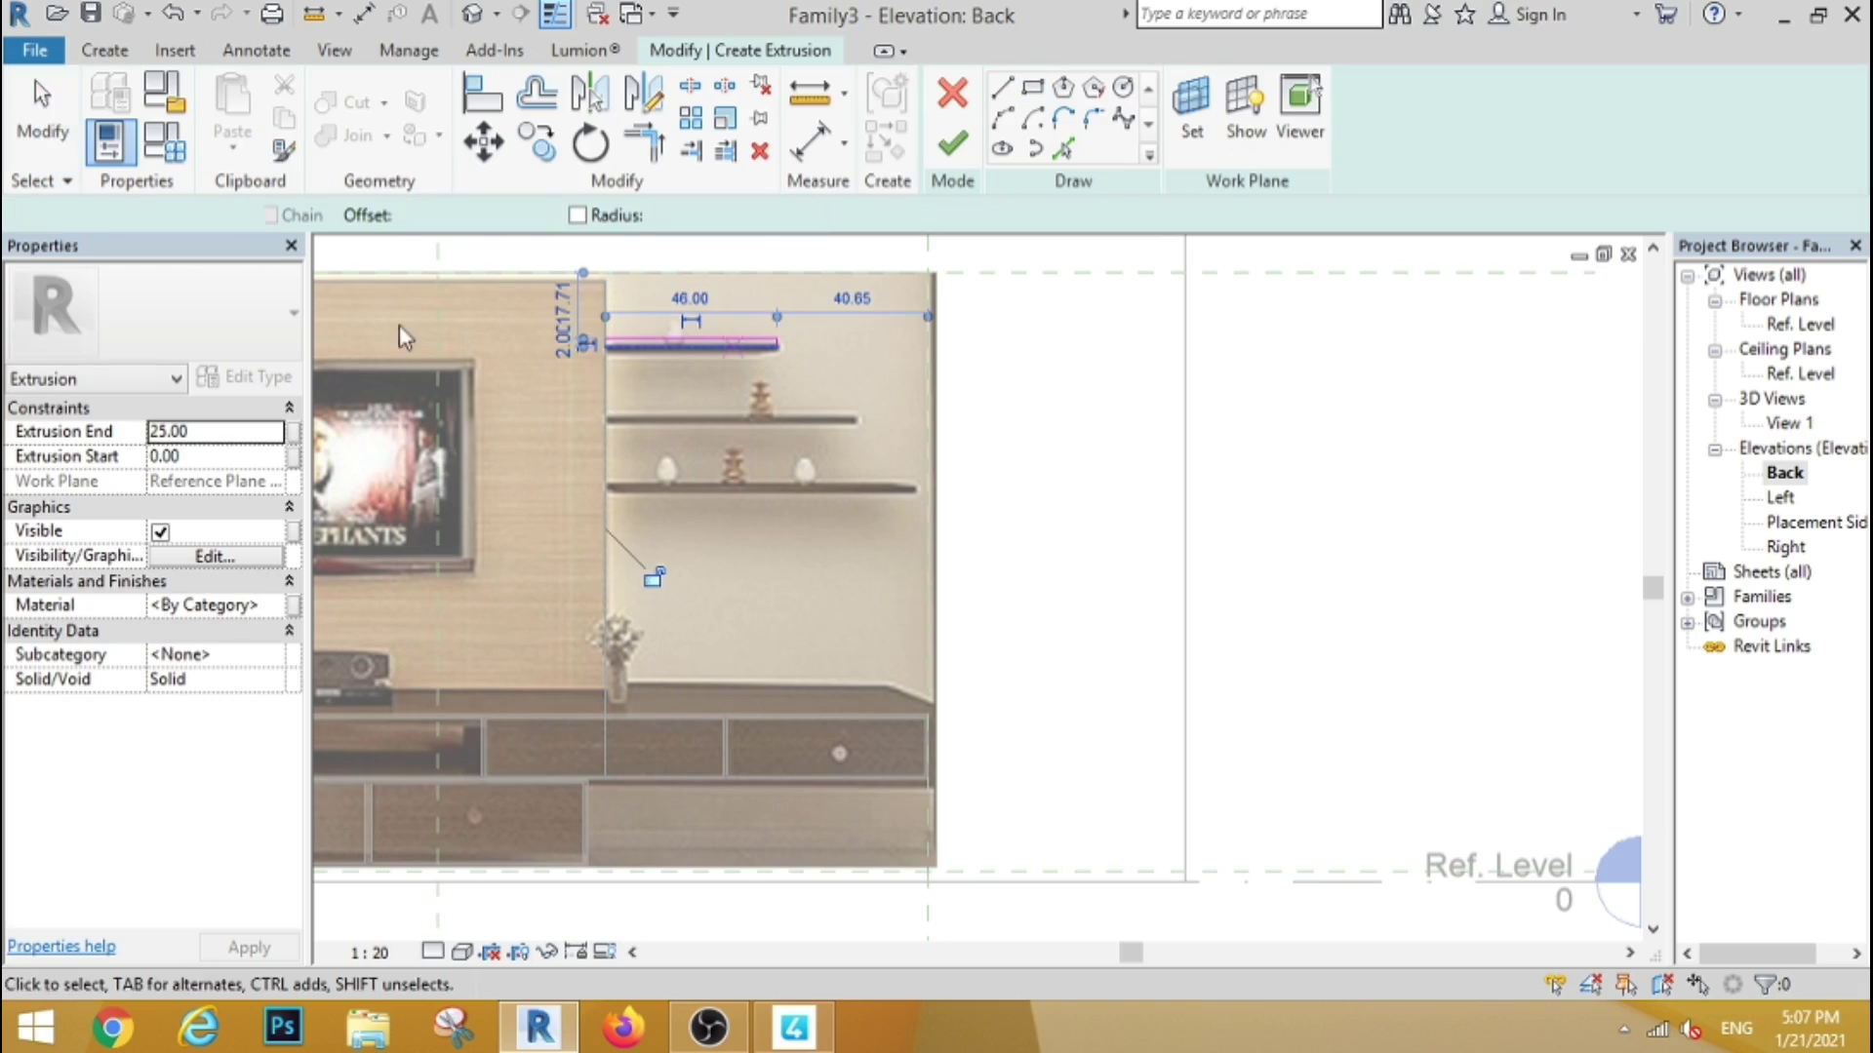
Copy the top shelf outline onto the middle and bottom shelves
{"action": "left_click_drag", "start_coordinate": [802, 380], "coordinate": [595, 326]}
{"action": "key", "text": "c"}
{"action": "key", "text": "o"}
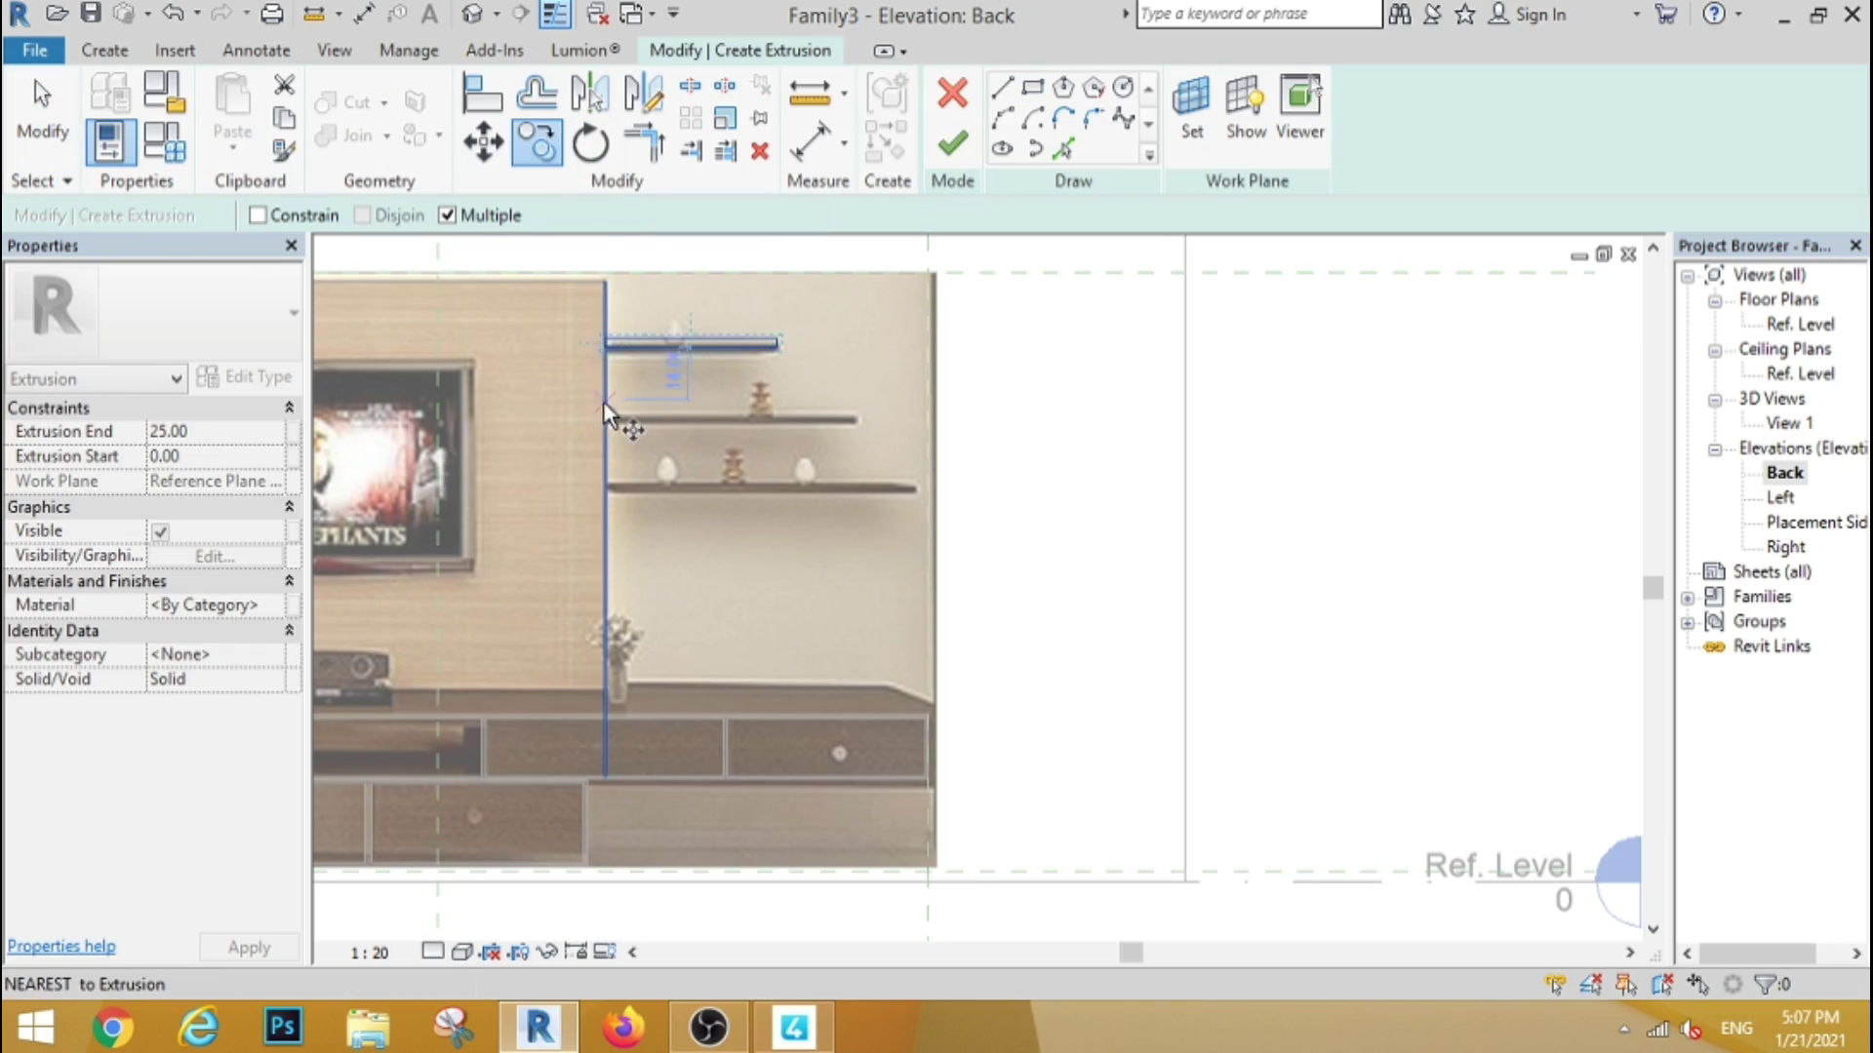
{"action": "scroll", "coordinate": [619, 417], "scroll_direction": "up", "scroll_amount": 3}
{"action": "left_click", "coordinate": [606, 290]}
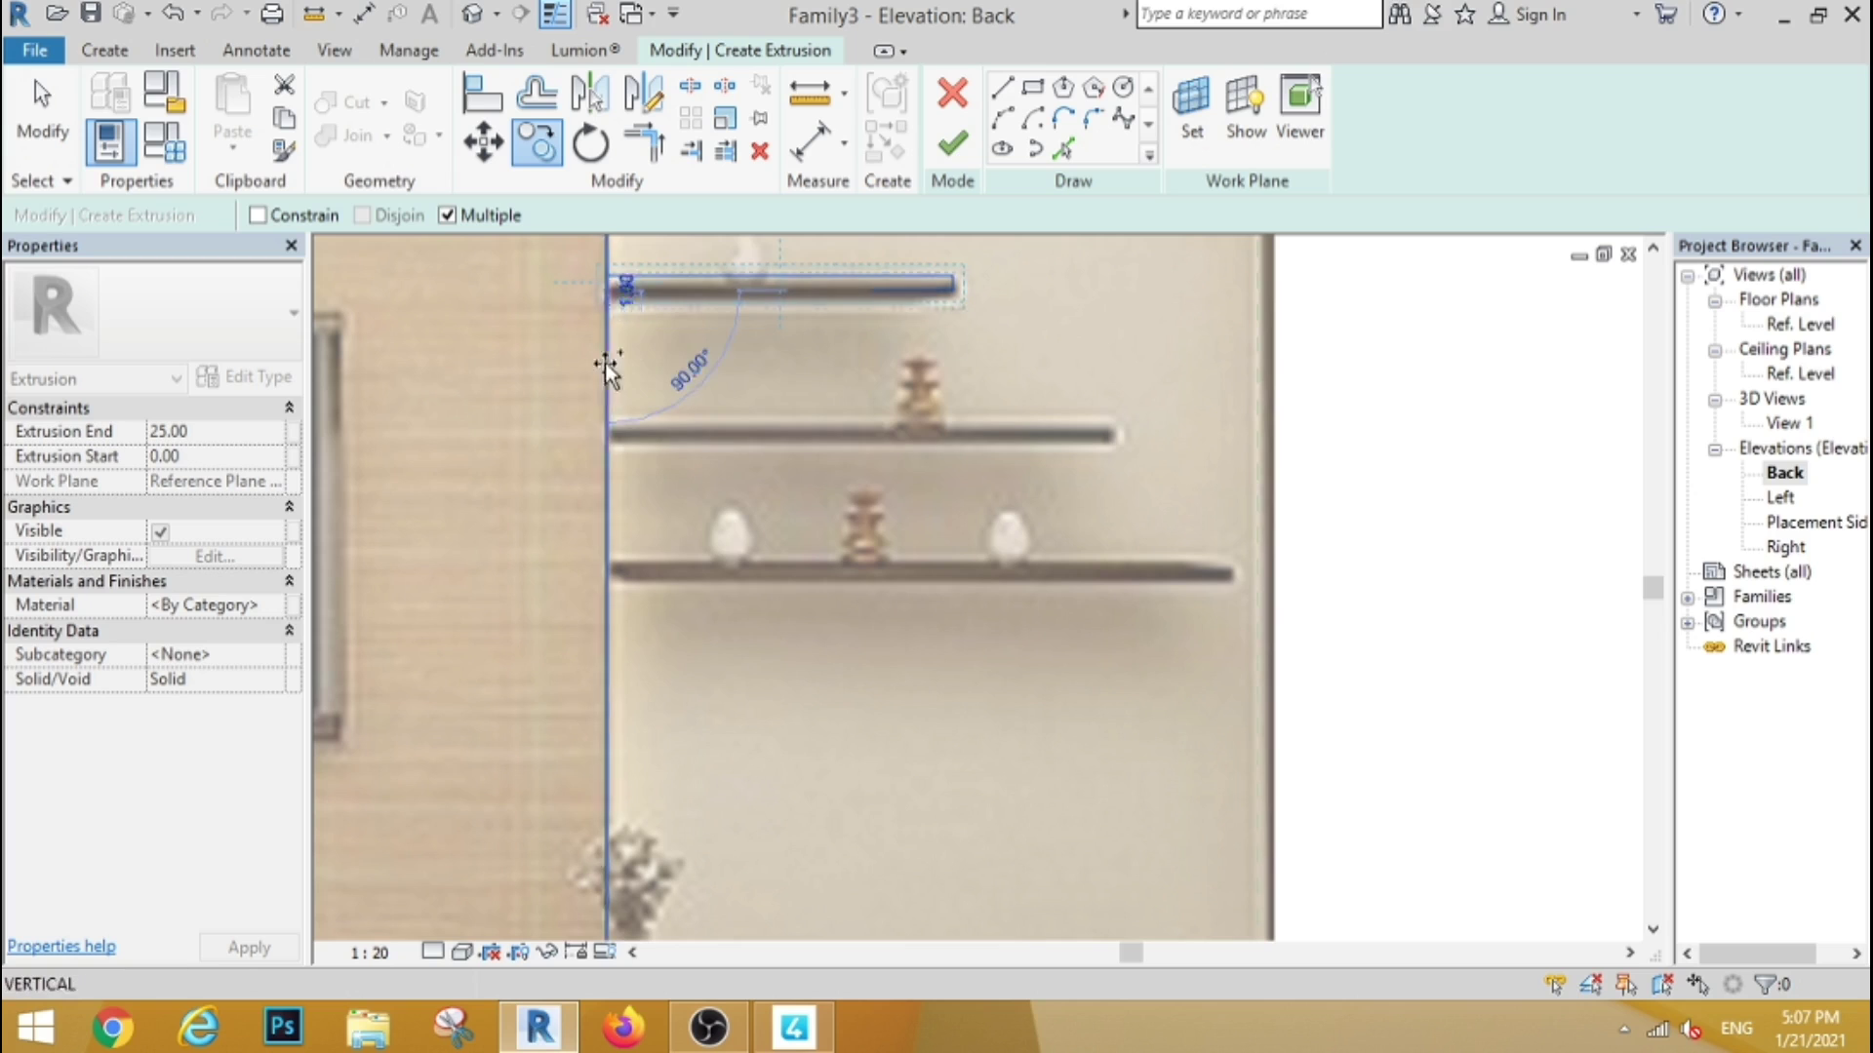
{"action": "left_click", "coordinate": [606, 443]}
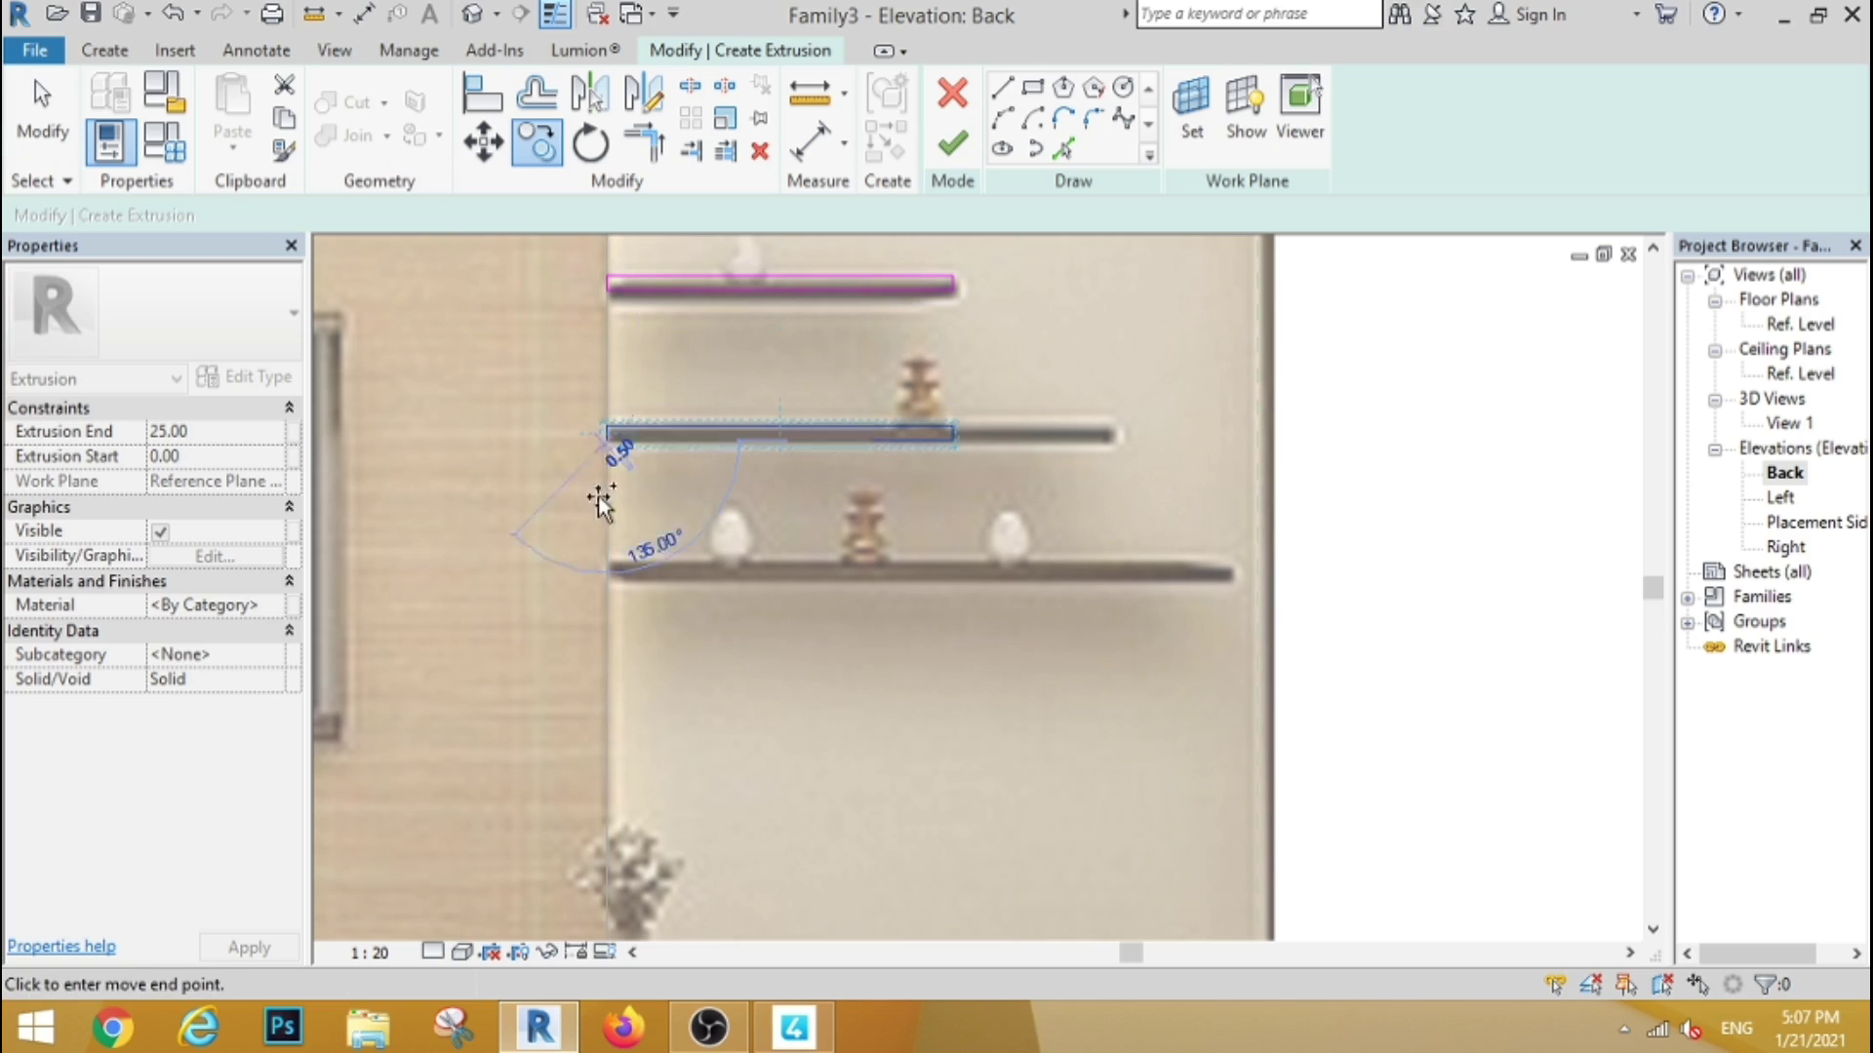
{"action": "left_click", "coordinate": [609, 583]}
{"action": "key", "text": "Escape"}
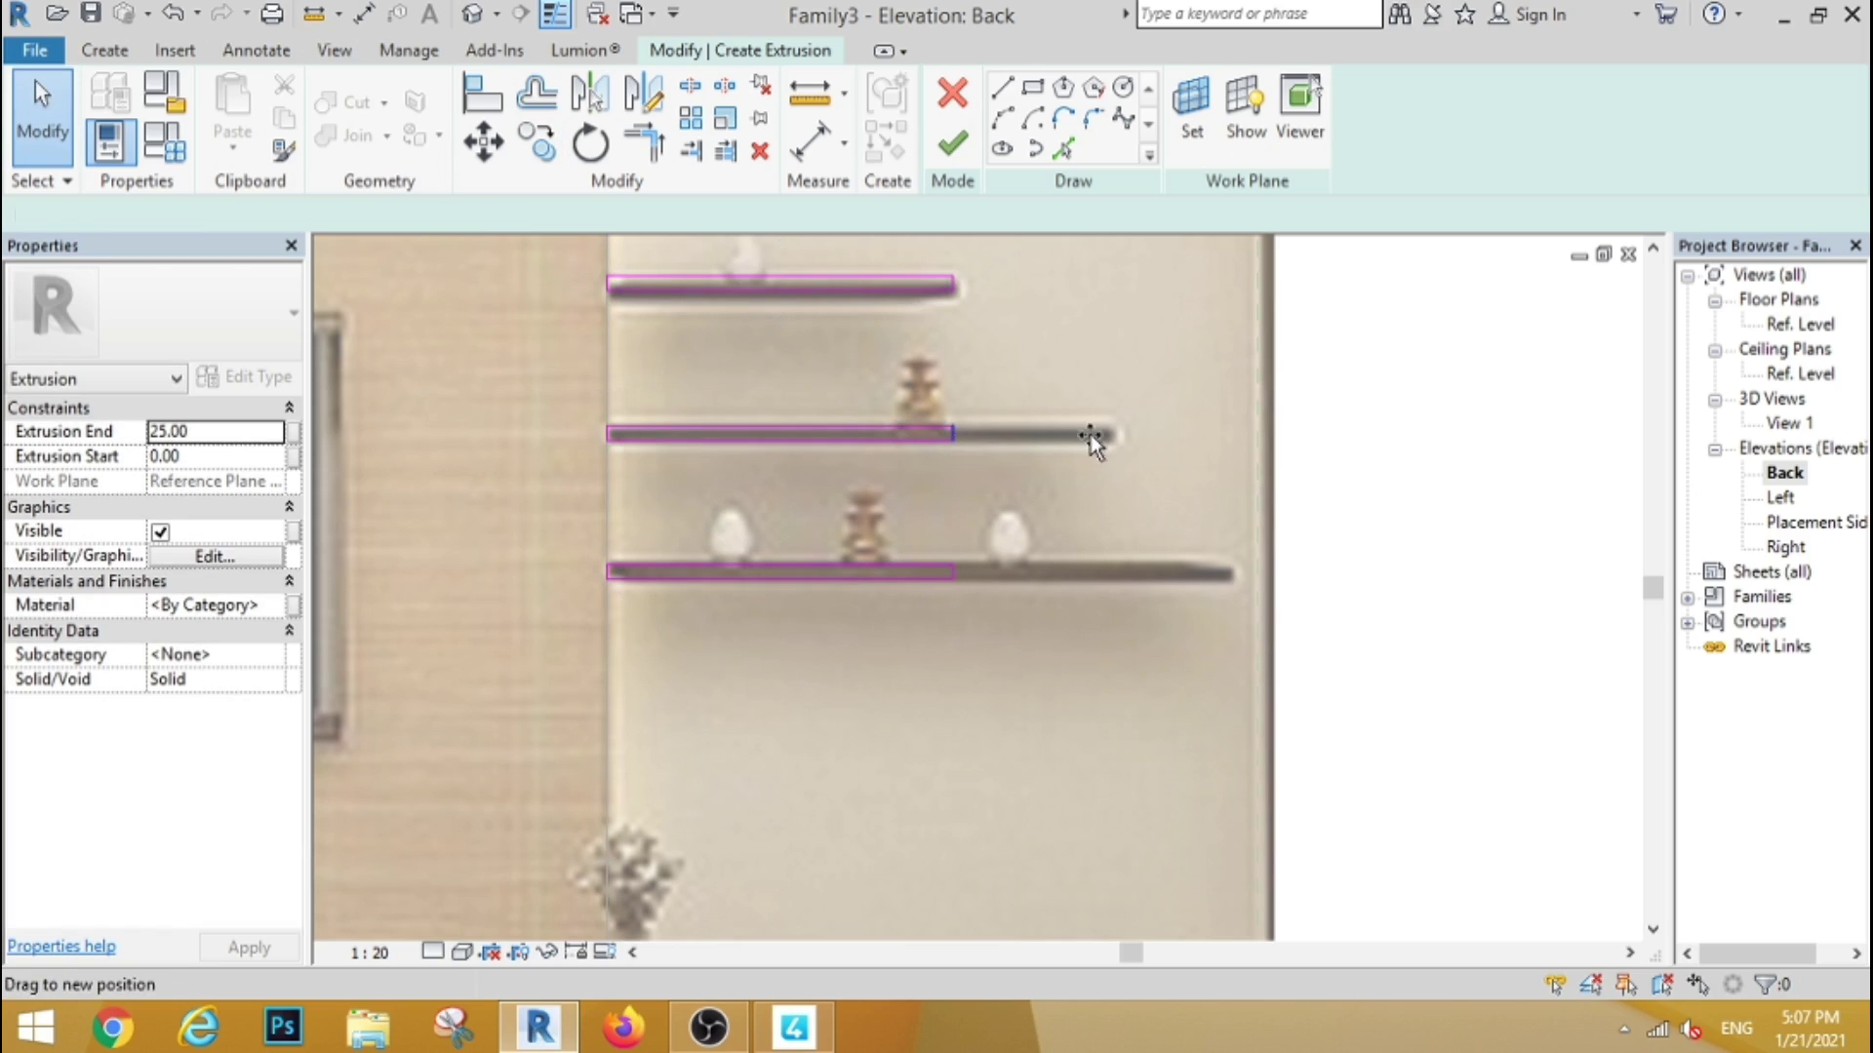
Stretch the middle and bottom shelf outlines to full length and finish the extrusion
{"action": "left_click_drag", "start_coordinate": [1091, 435], "coordinate": [1110, 435]}
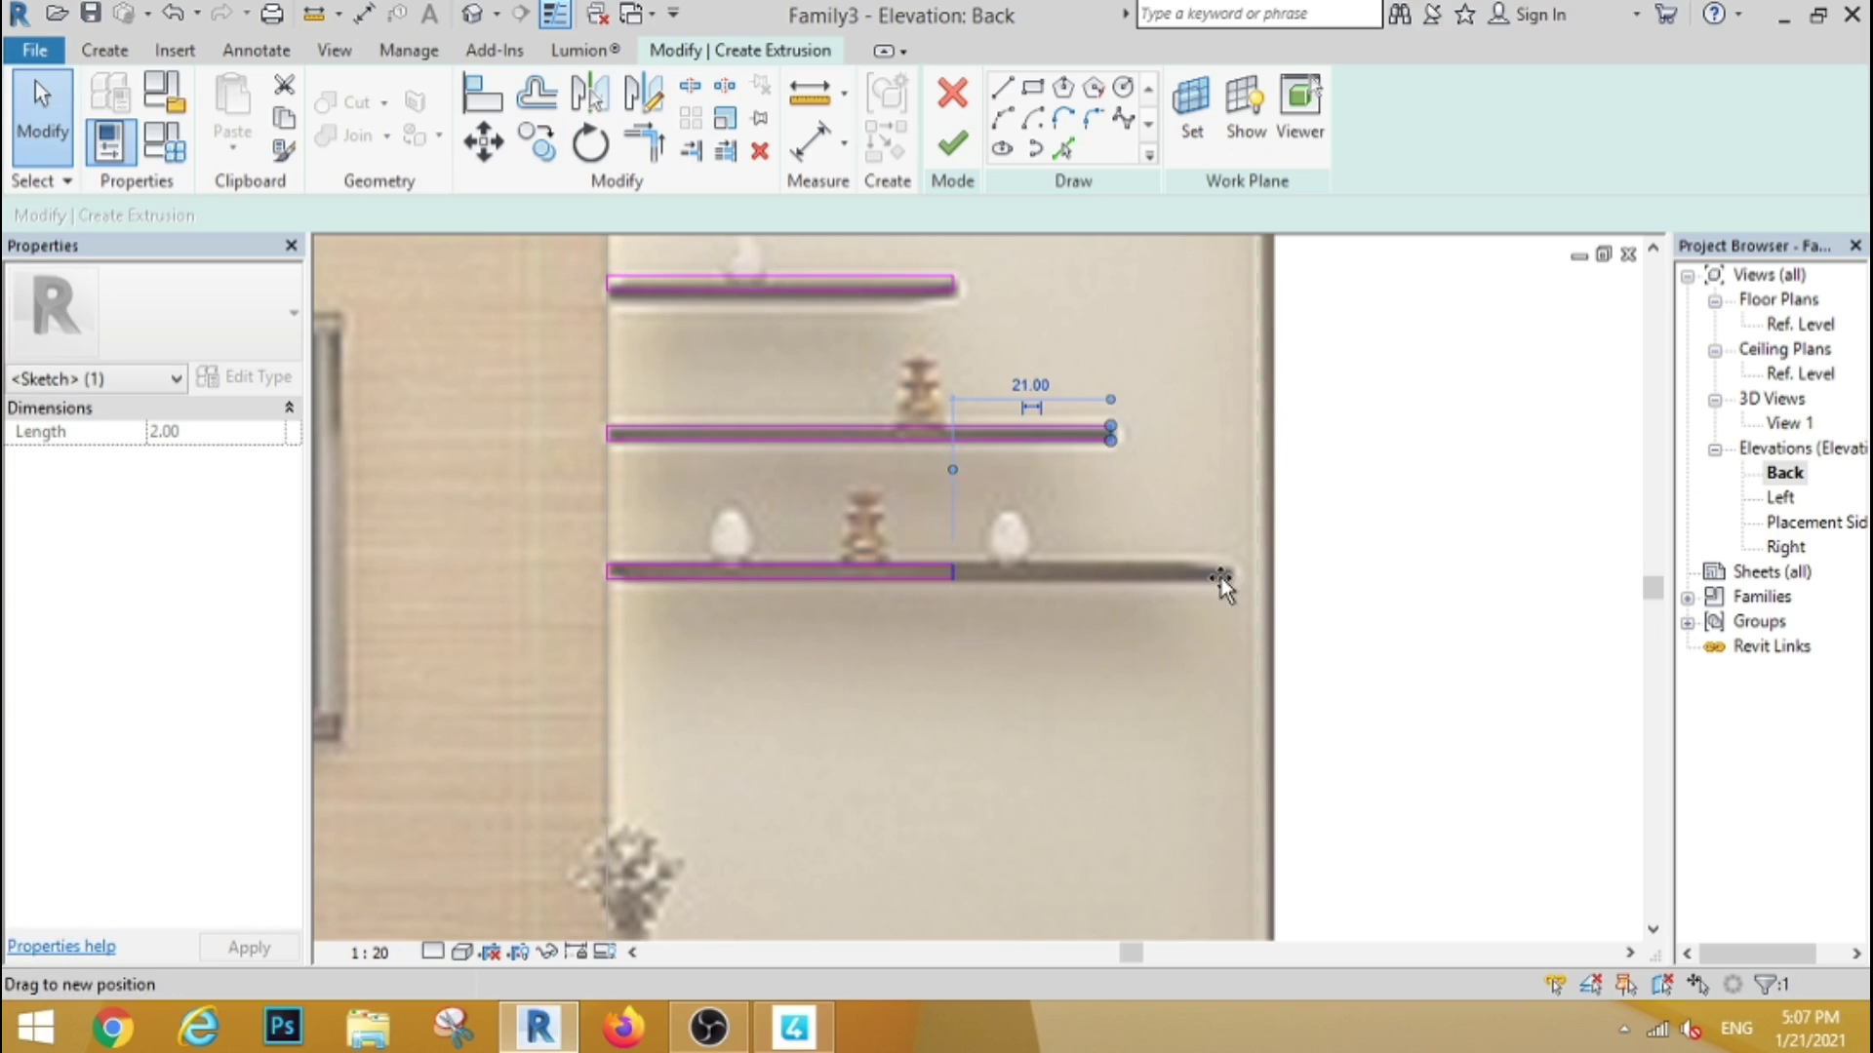
{"action": "left_click_drag", "start_coordinate": [953, 571], "coordinate": [1224, 573]}
{"action": "left_click", "coordinate": [1330, 581]}
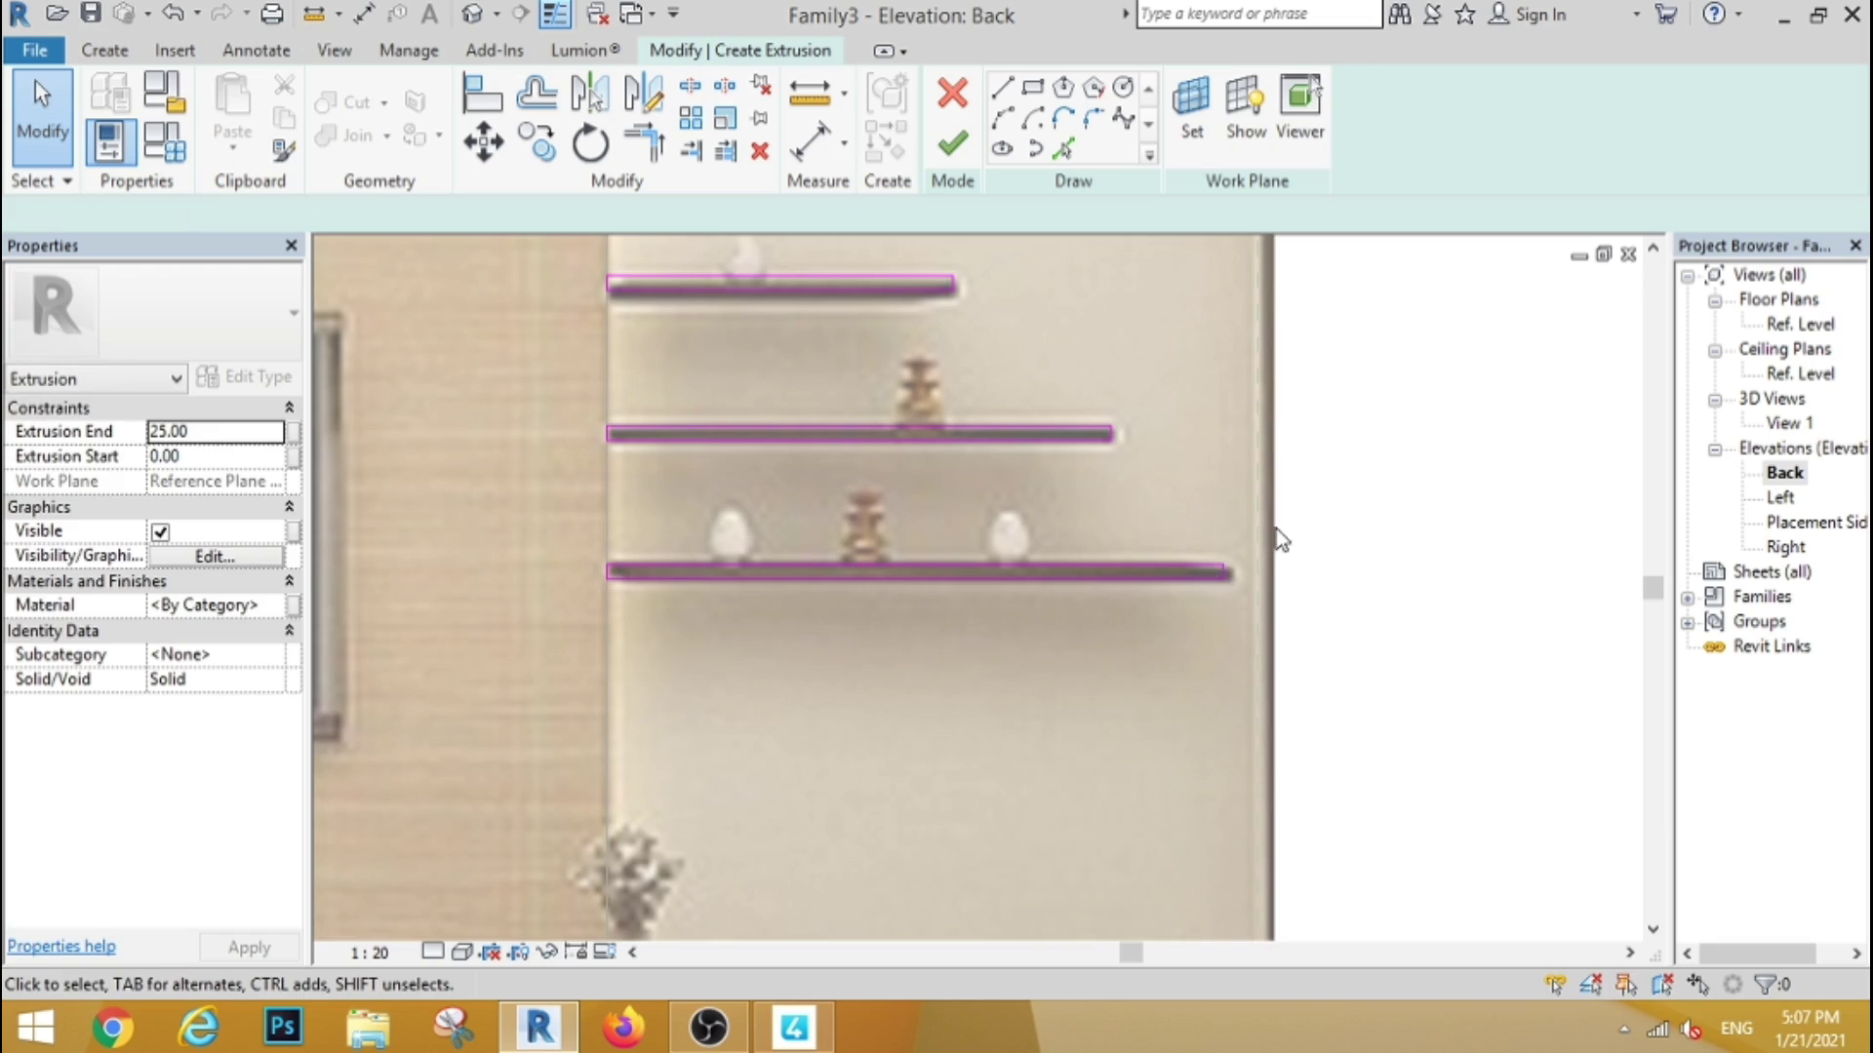
{"action": "scroll", "coordinate": [1276, 529], "scroll_direction": "down", "scroll_amount": 3}
{"action": "left_click", "coordinate": [1413, 618]}
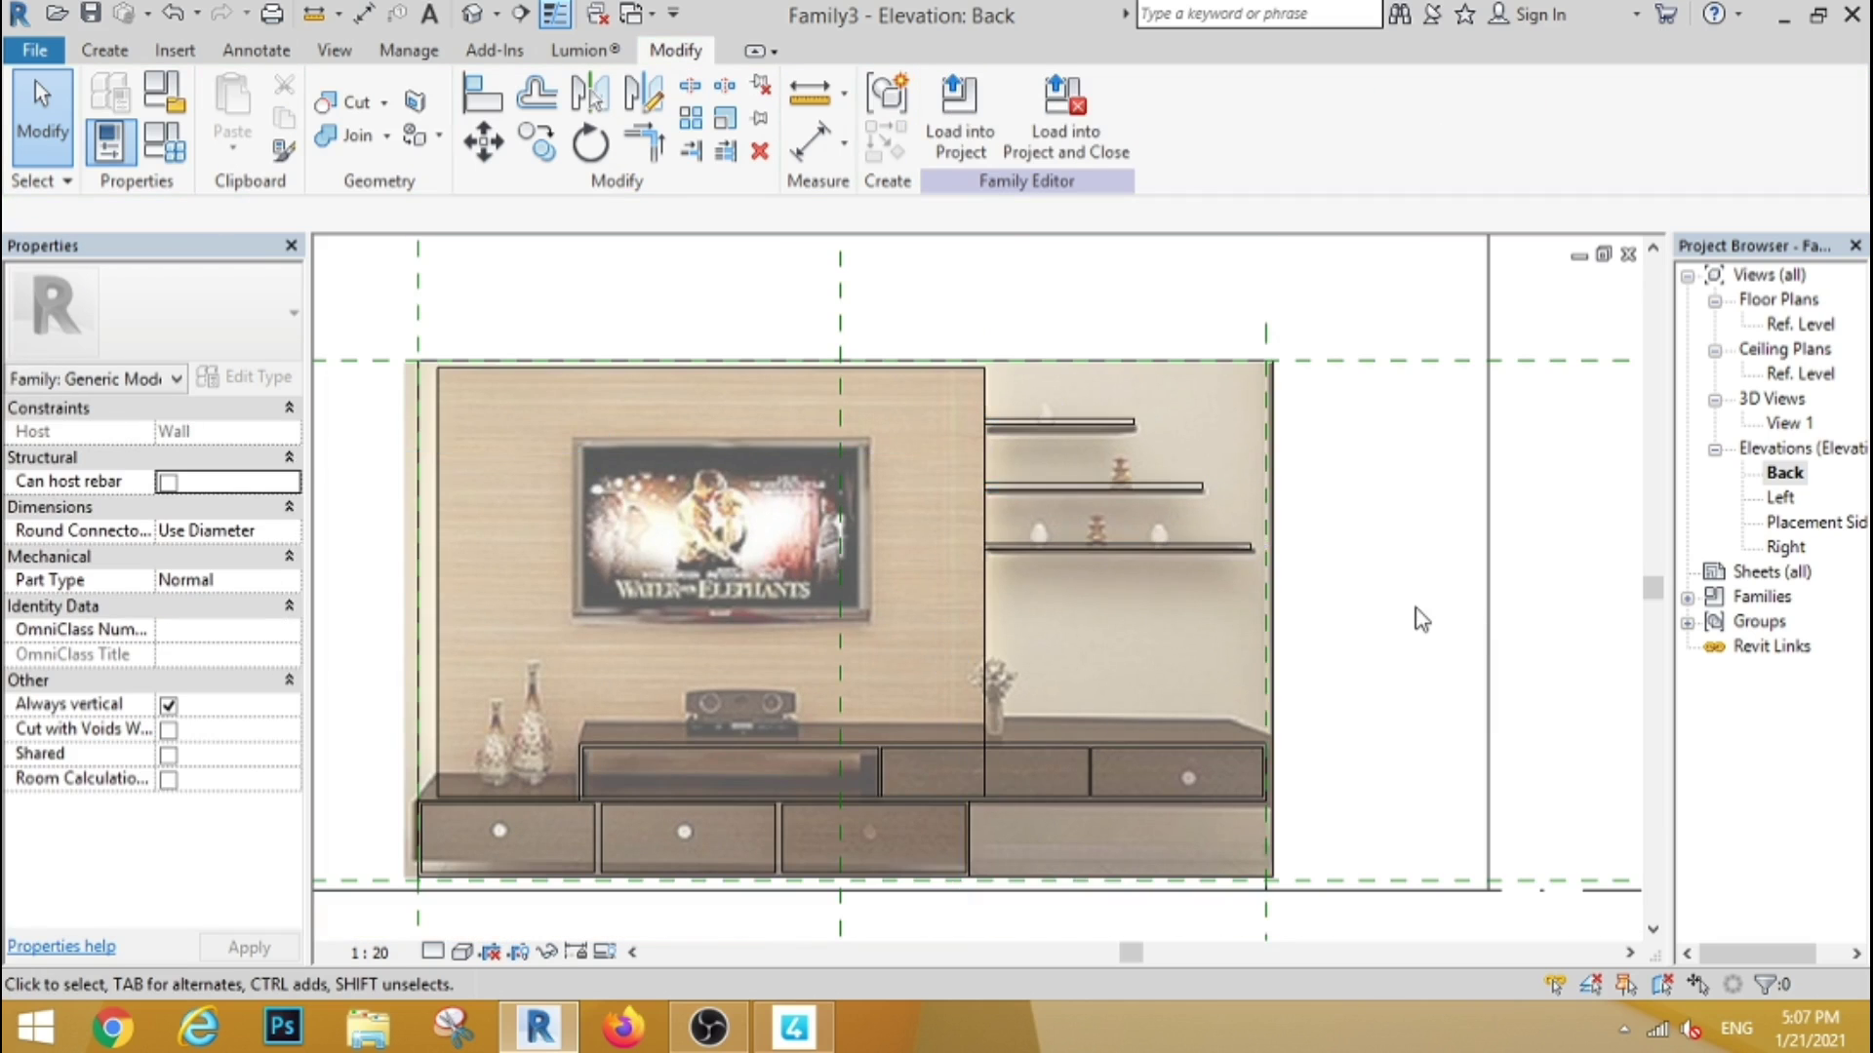
Sketch a 92 by 58 rectangle around the TV with a 1.50 inner offset and finish it
{"action": "scroll", "coordinate": [537, 503], "scroll_direction": "up", "scroll_amount": 2}
{"action": "left_click", "coordinate": [104, 50]}
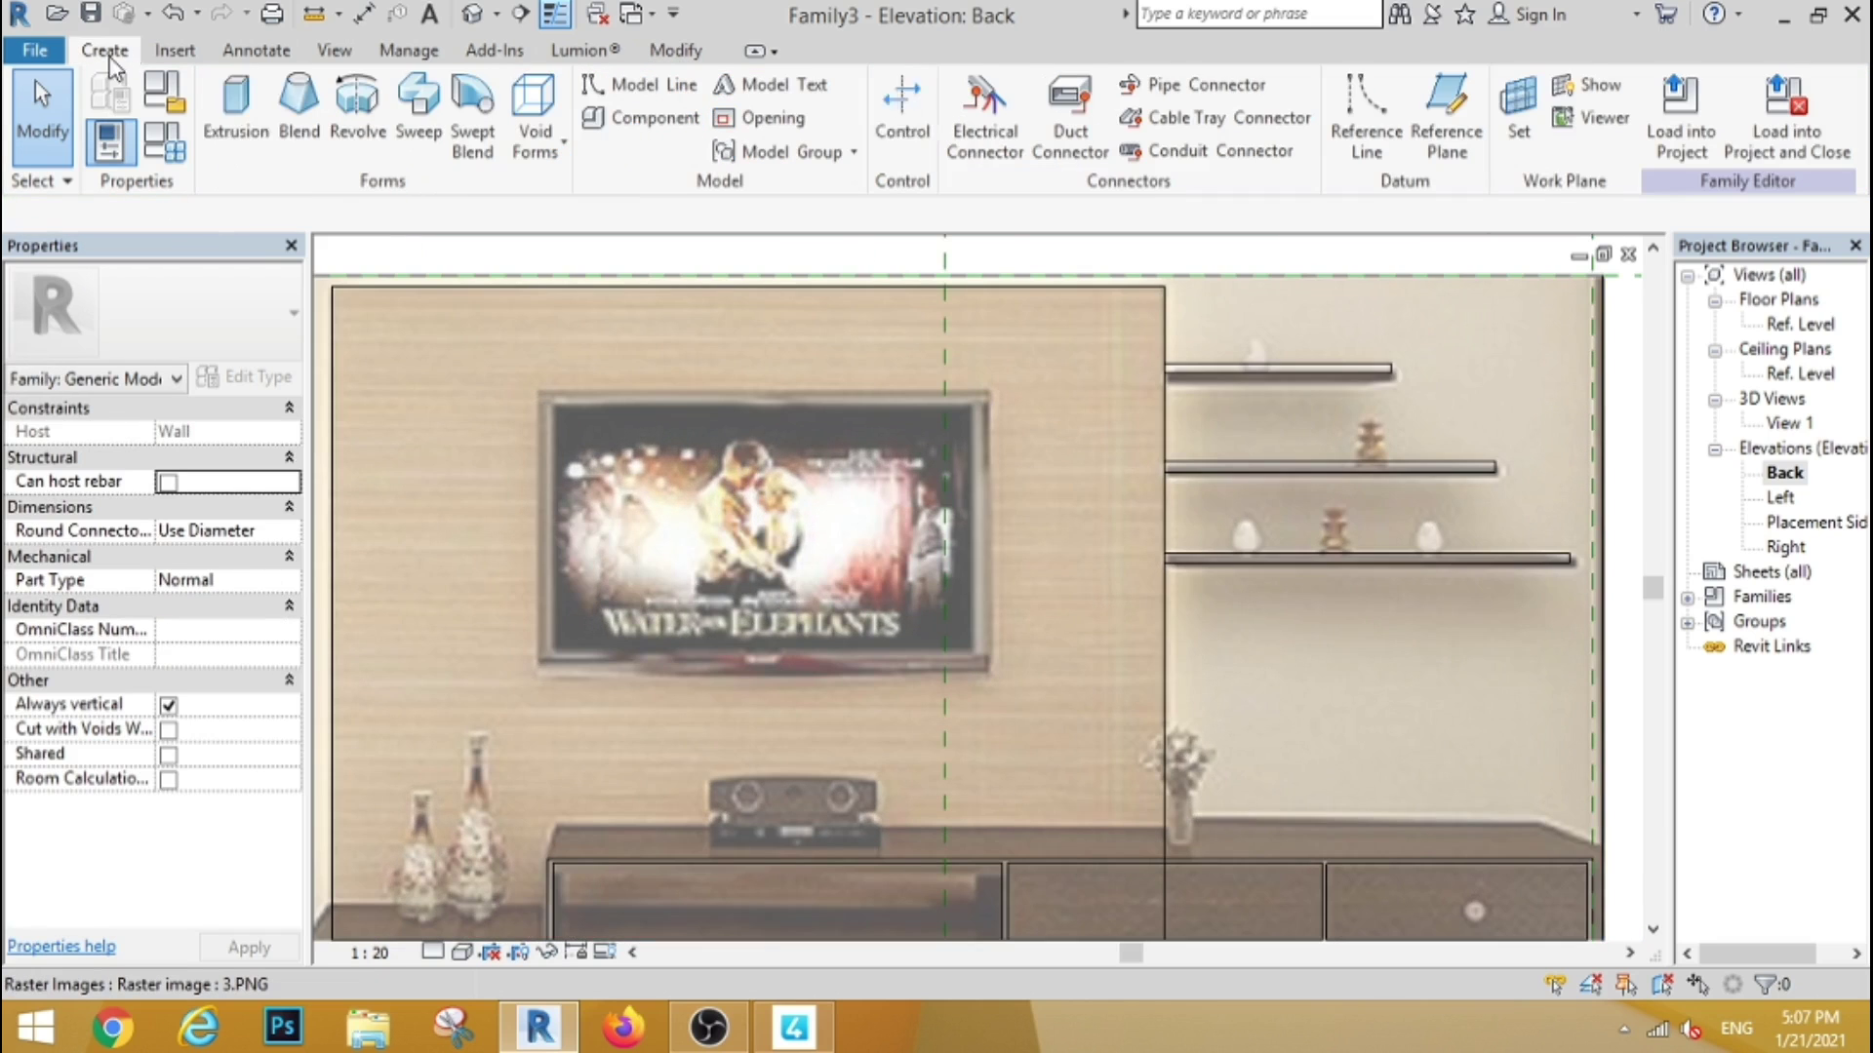
{"action": "left_click", "coordinate": [238, 112]}
{"action": "left_click", "coordinate": [1032, 87]}
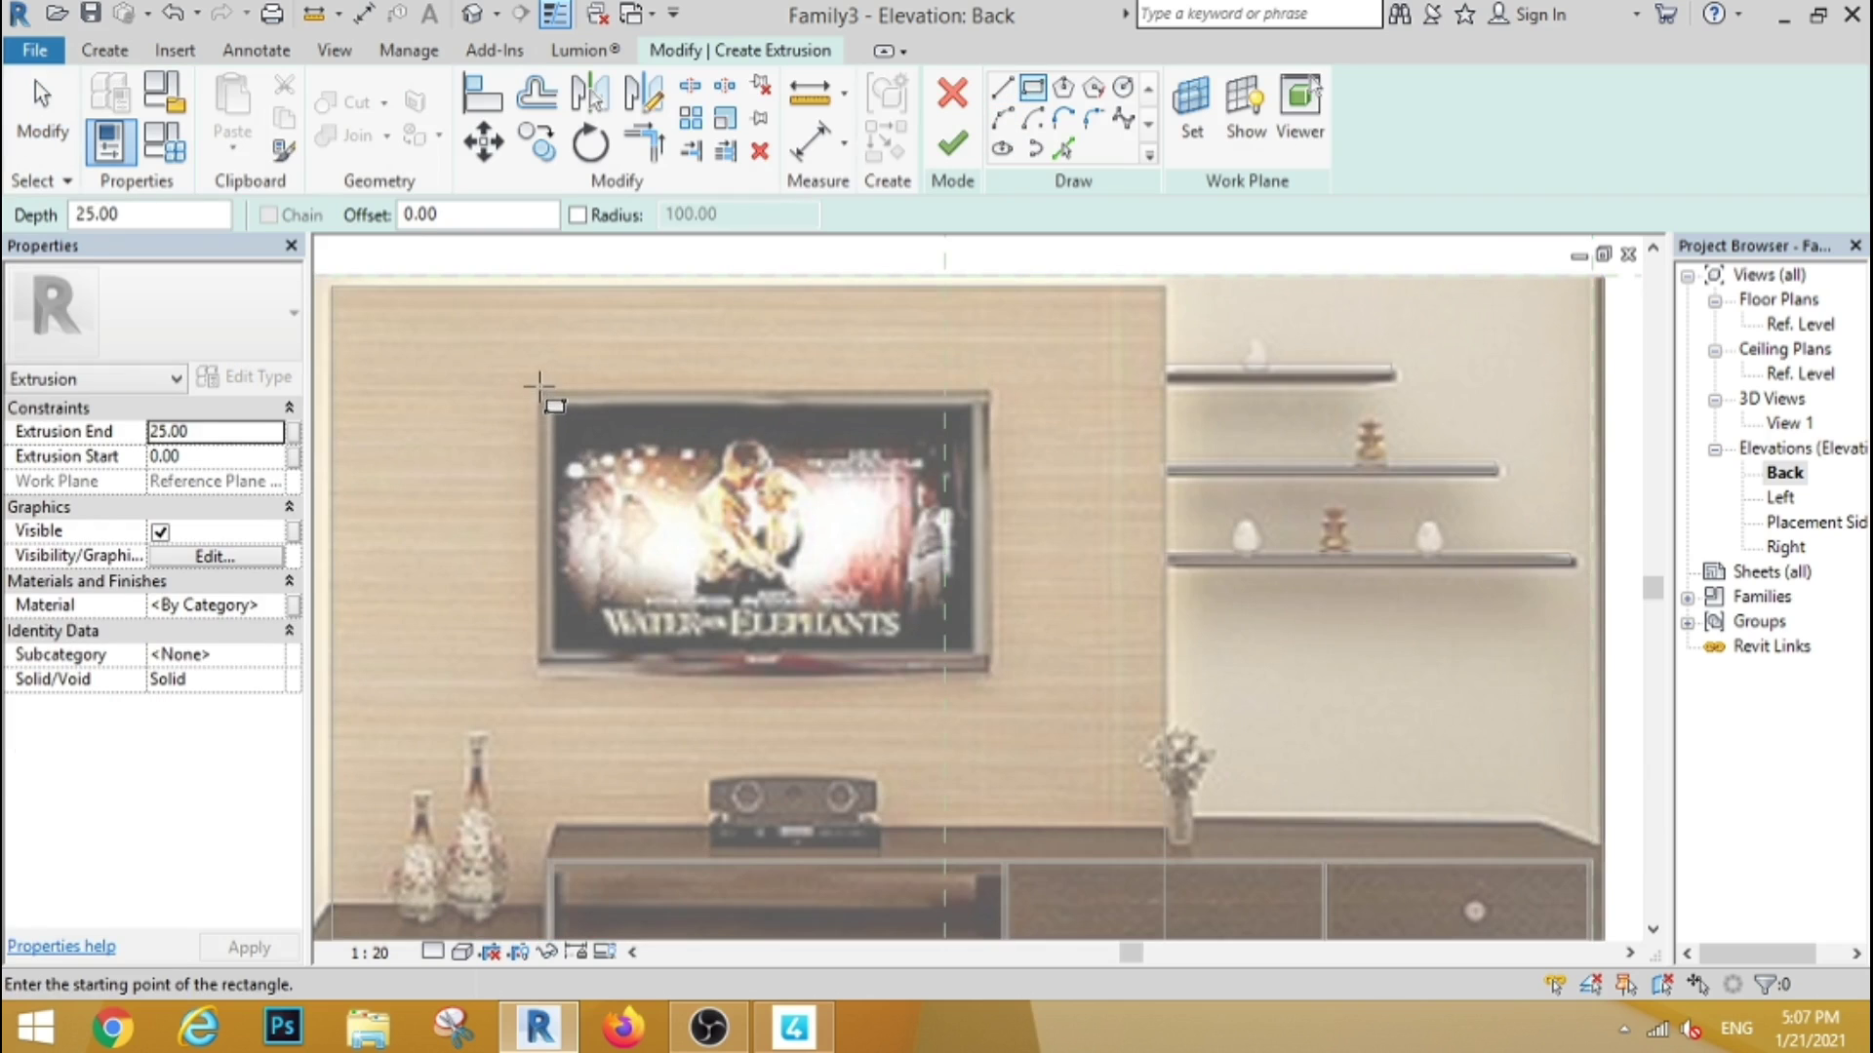
{"action": "left_click", "coordinate": [538, 387]}
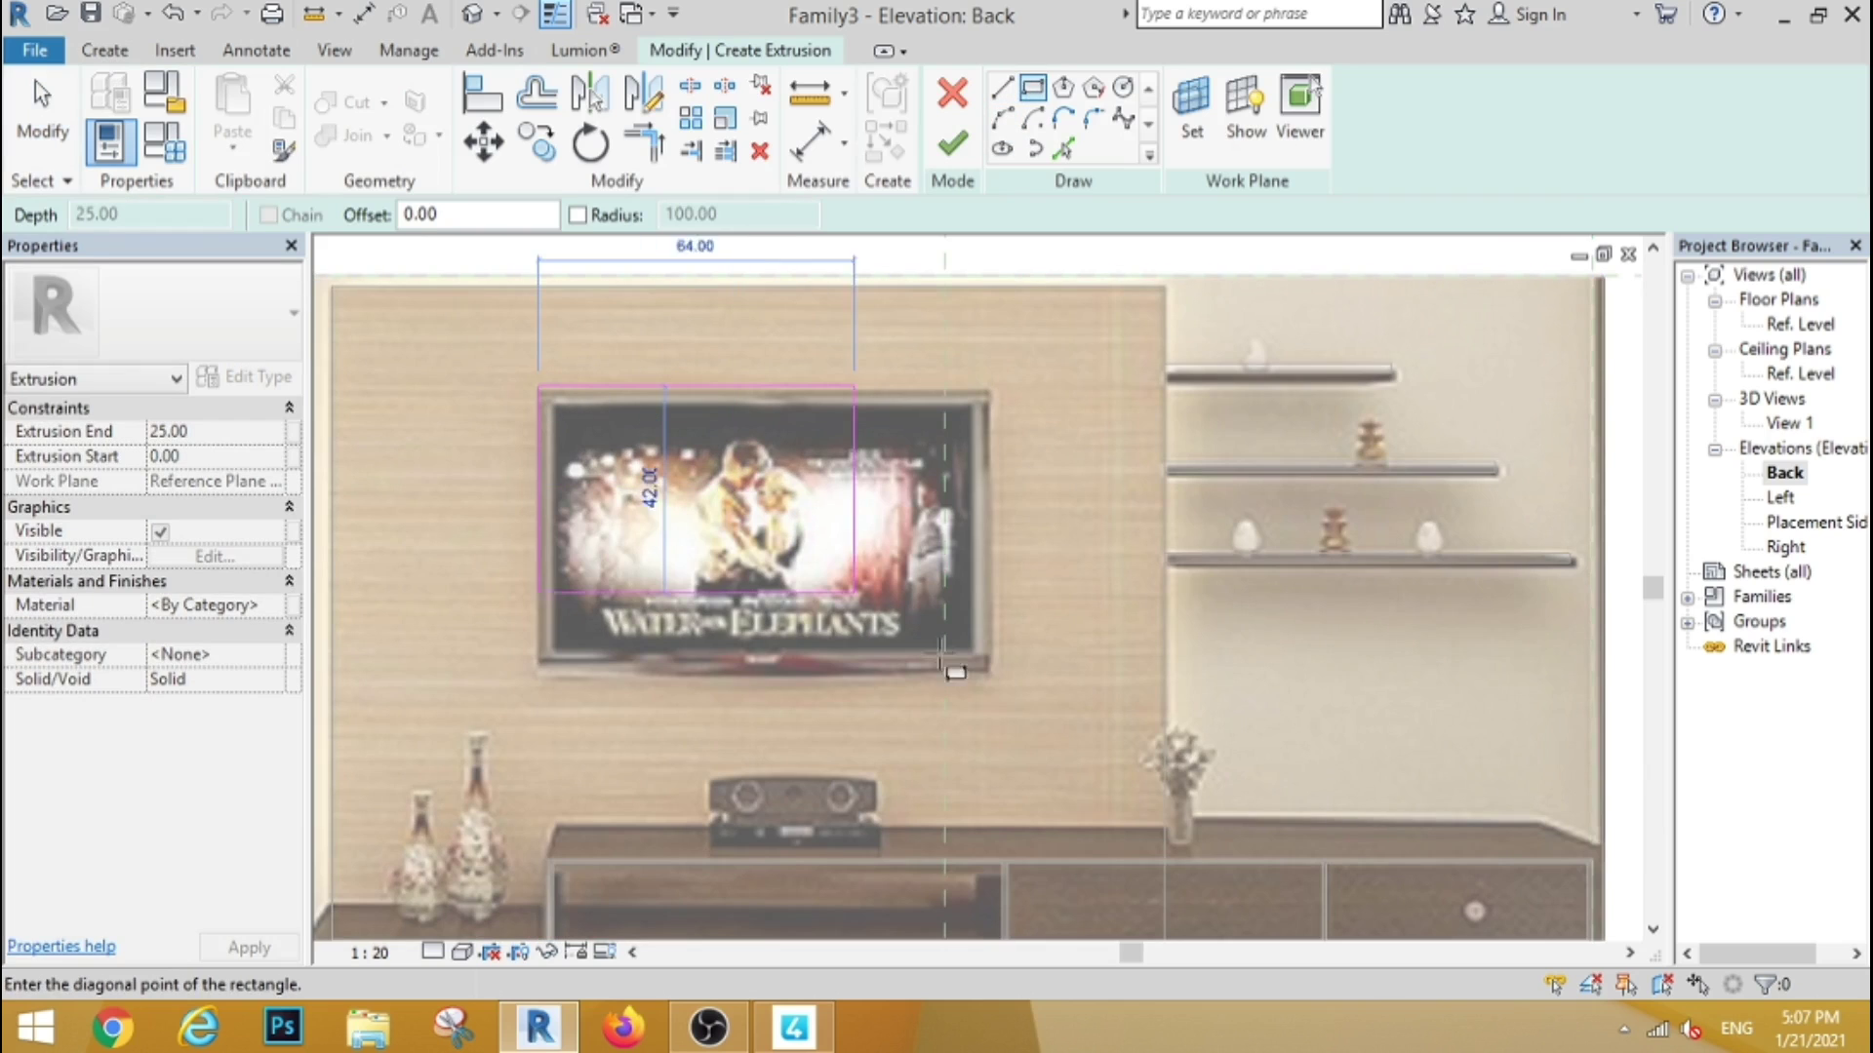
{"action": "left_click", "coordinate": [993, 673]}
{"action": "type", "text": "1.5"}
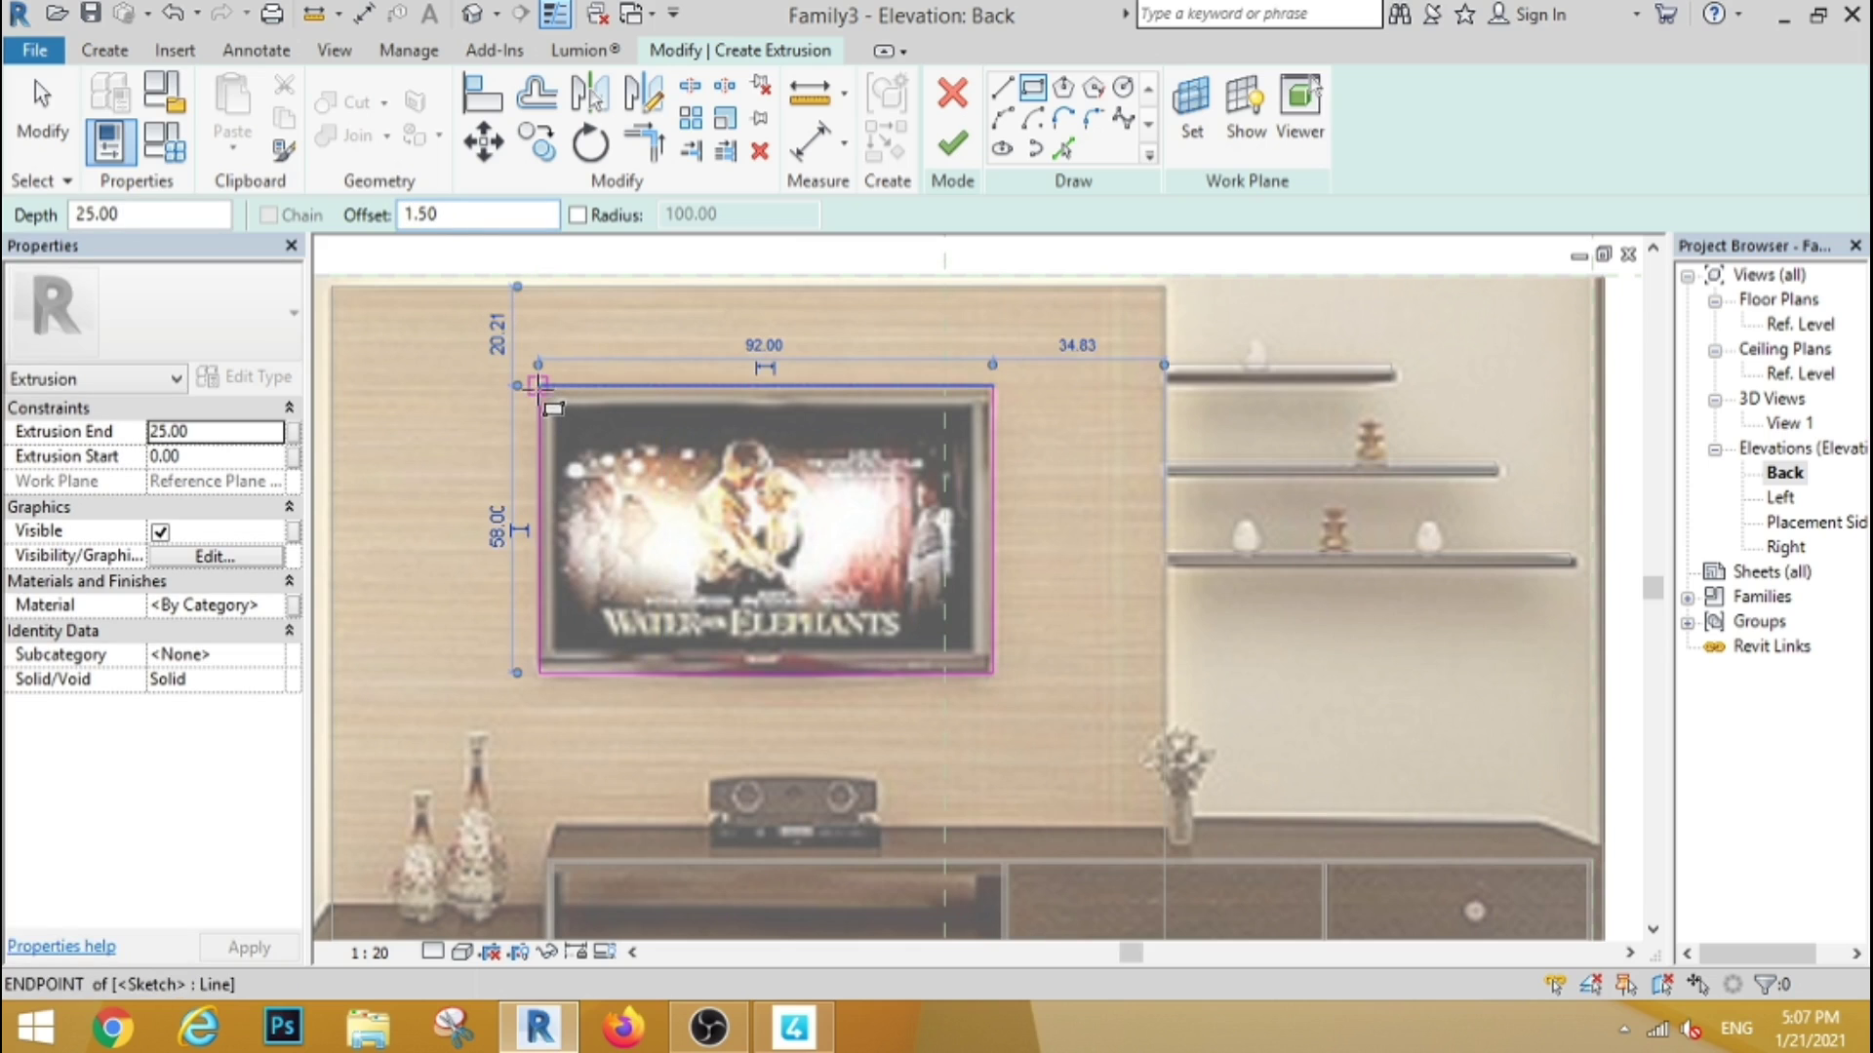
{"action": "left_click", "coordinate": [539, 387]}
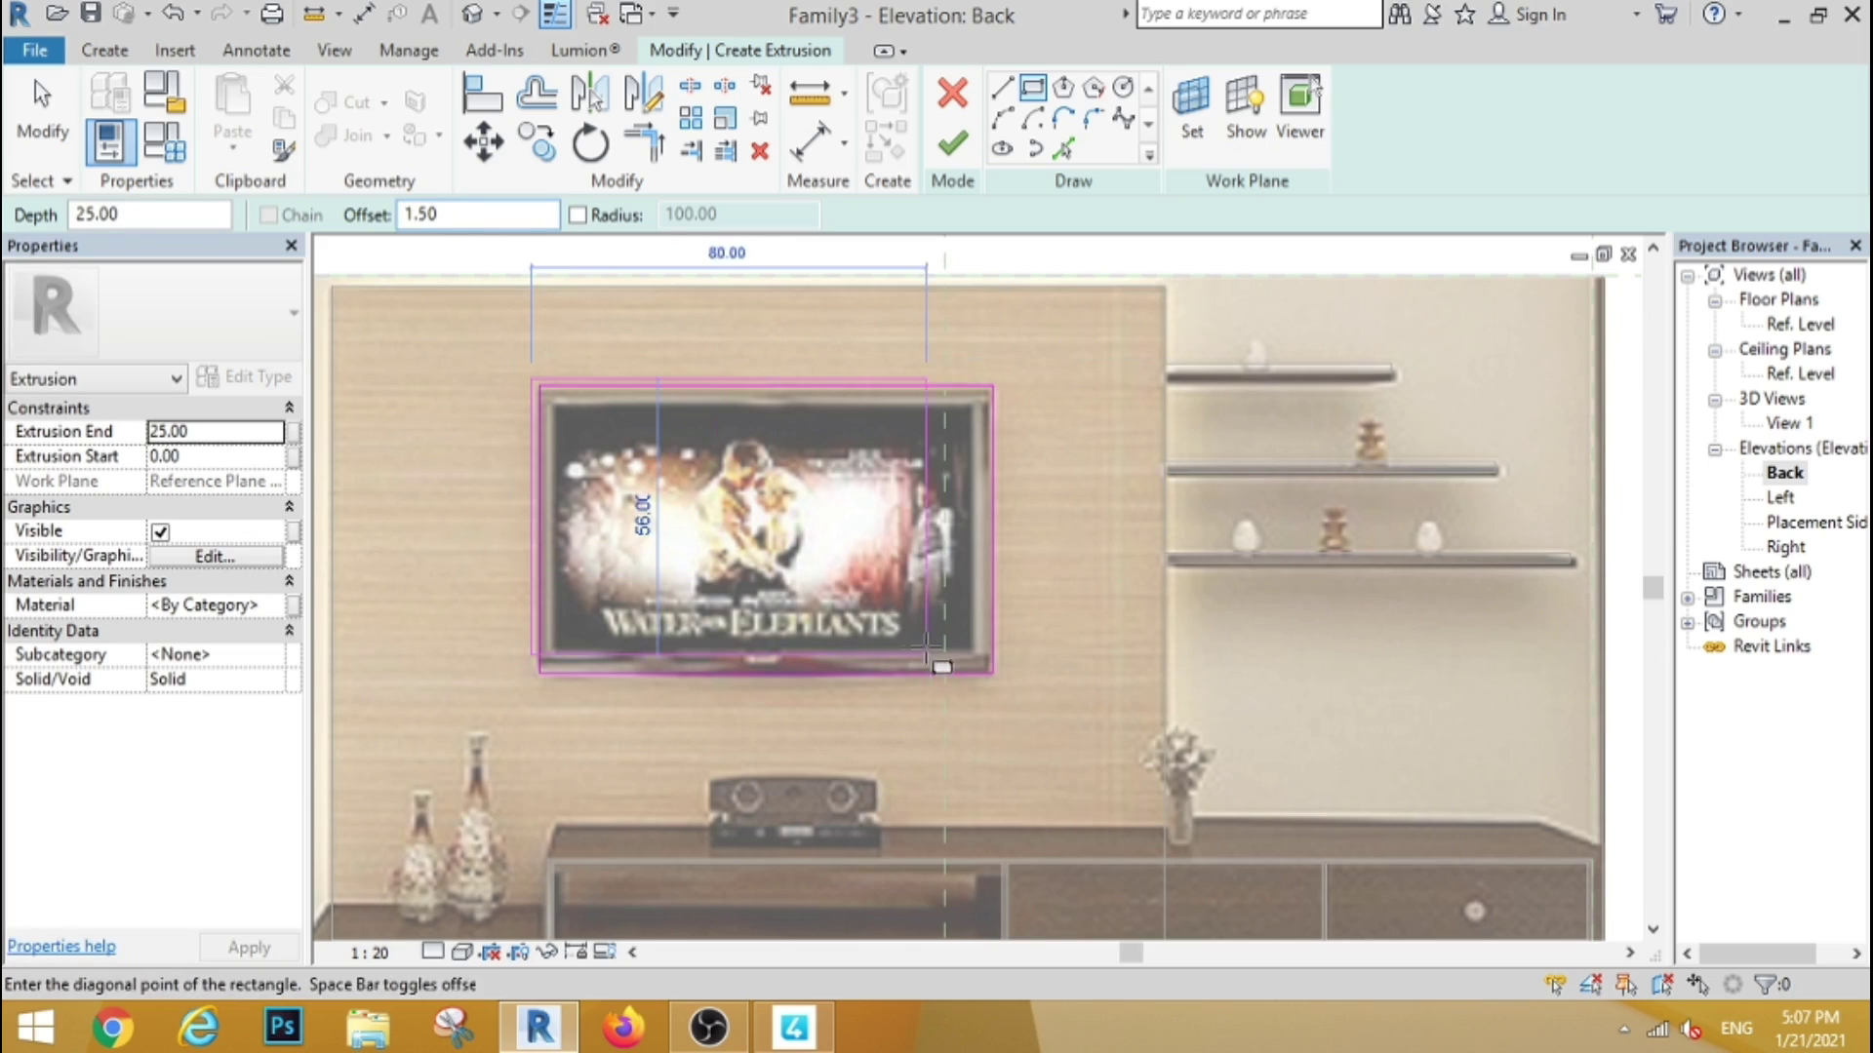
{"action": "left_click", "coordinate": [990, 671]}
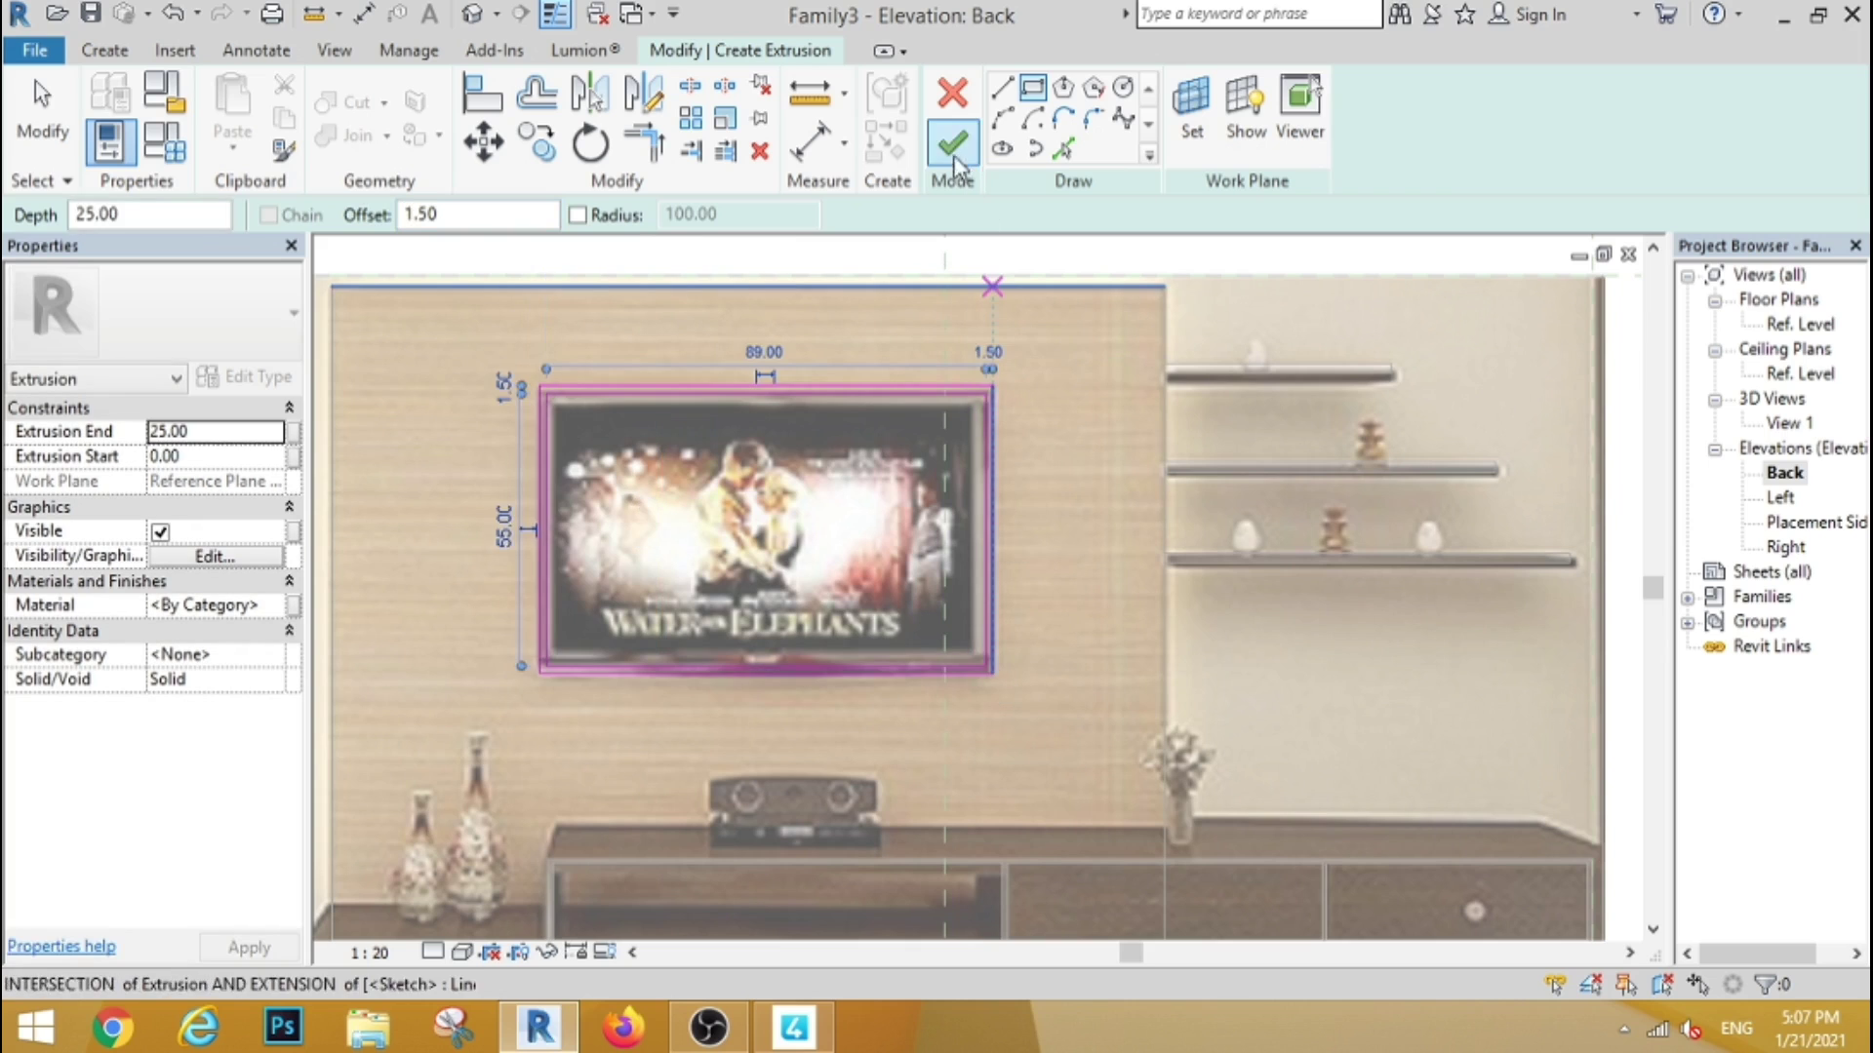
{"action": "left_click", "coordinate": [953, 146]}
{"action": "left_click", "coordinate": [1073, 552]}
{"action": "scroll", "coordinate": [1063, 532], "scroll_direction": "down", "scroll_amount": 2}
Deepen the wide lower cabinet extrusion so it runs from 16 to 38
{"action": "scroll", "coordinate": [1068, 683], "scroll_direction": "down", "scroll_amount": 3}
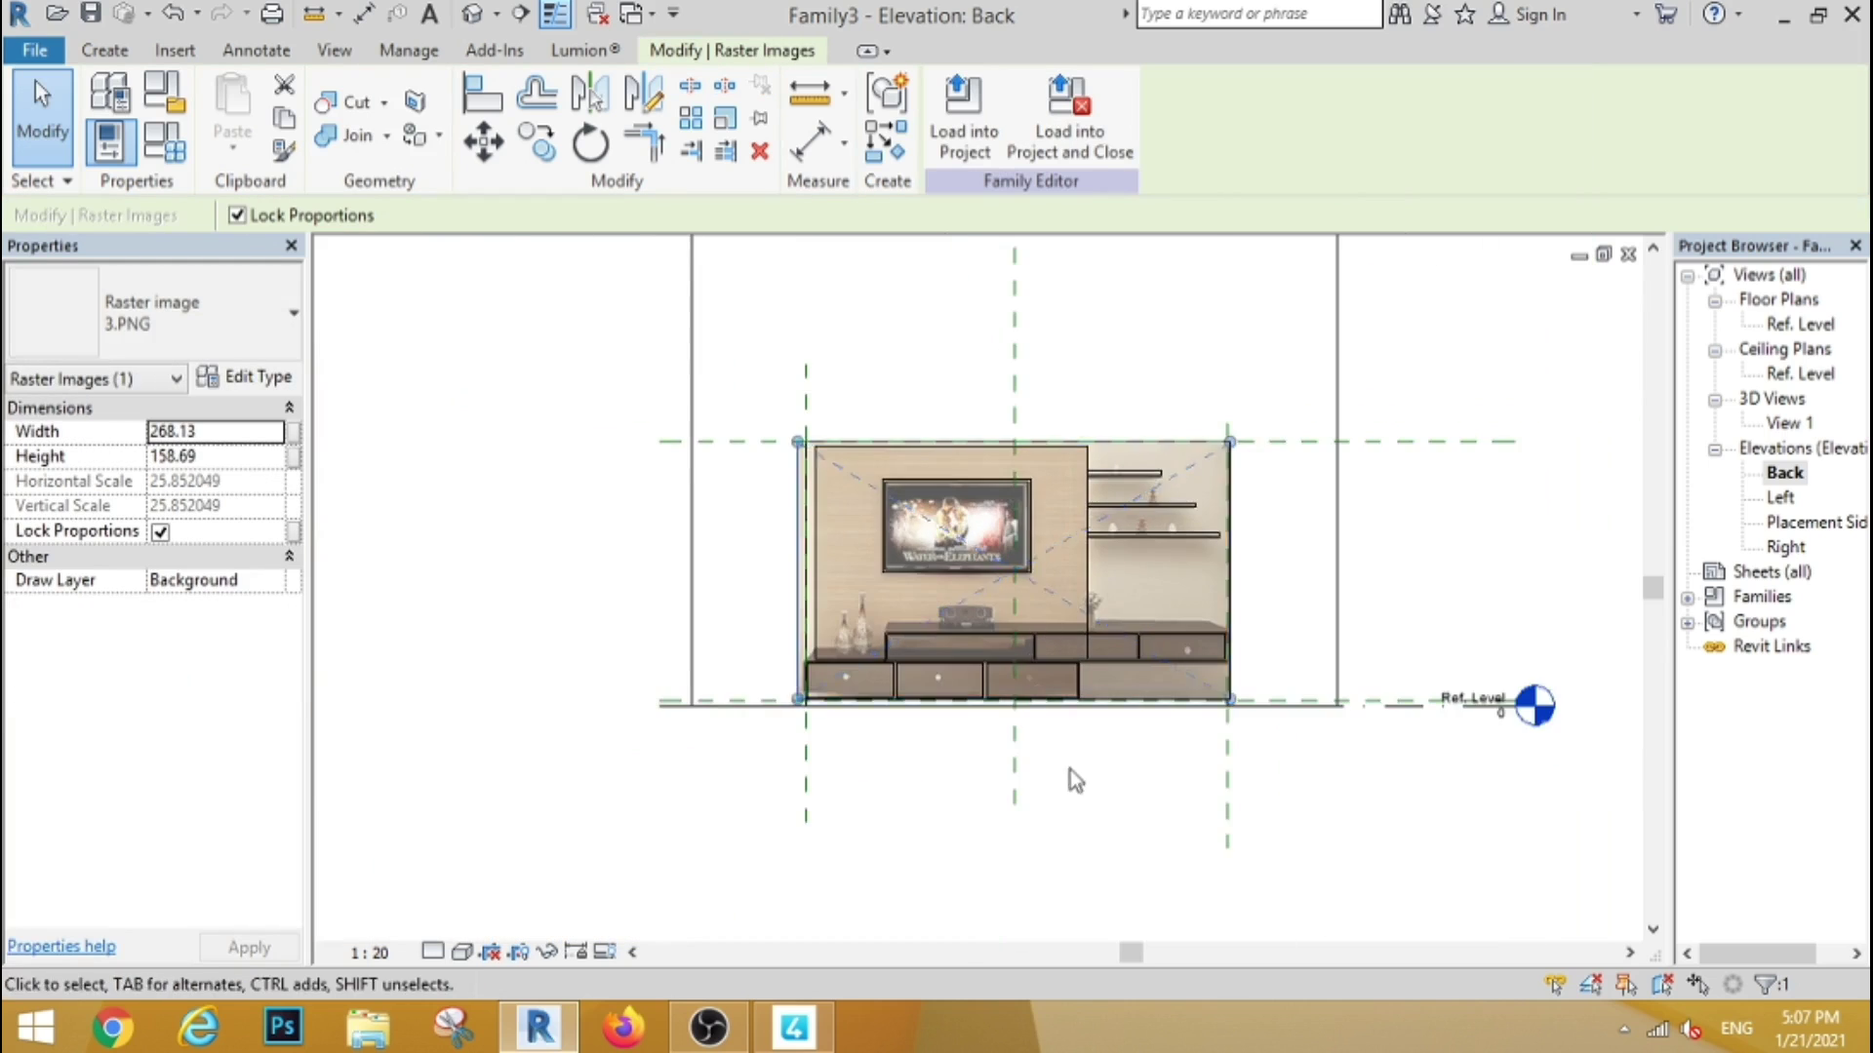
{"action": "scroll", "coordinate": [1083, 760], "scroll_direction": "up", "scroll_amount": 2}
{"action": "scroll", "coordinate": [812, 744], "scroll_direction": "up", "scroll_amount": 2}
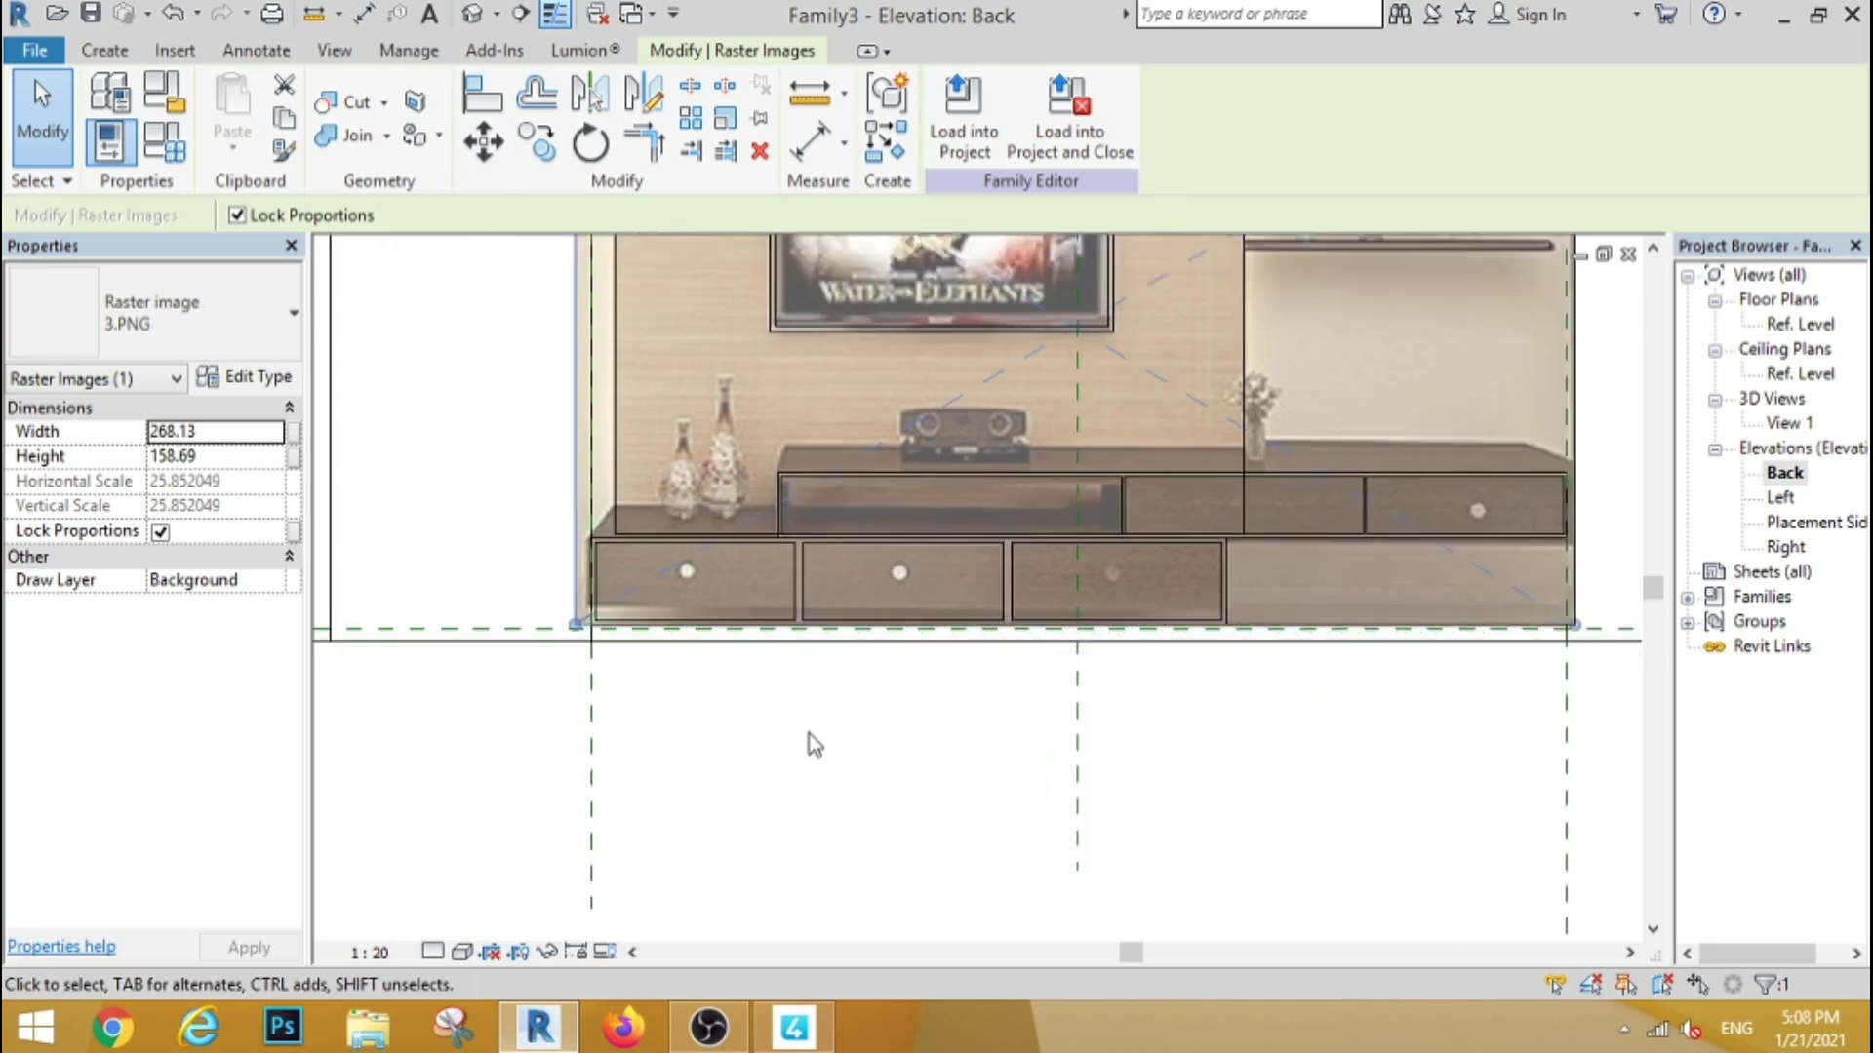
{"action": "scroll", "coordinate": [829, 644], "scroll_direction": "up", "scroll_amount": 1}
{"action": "left_click", "coordinate": [829, 640]}
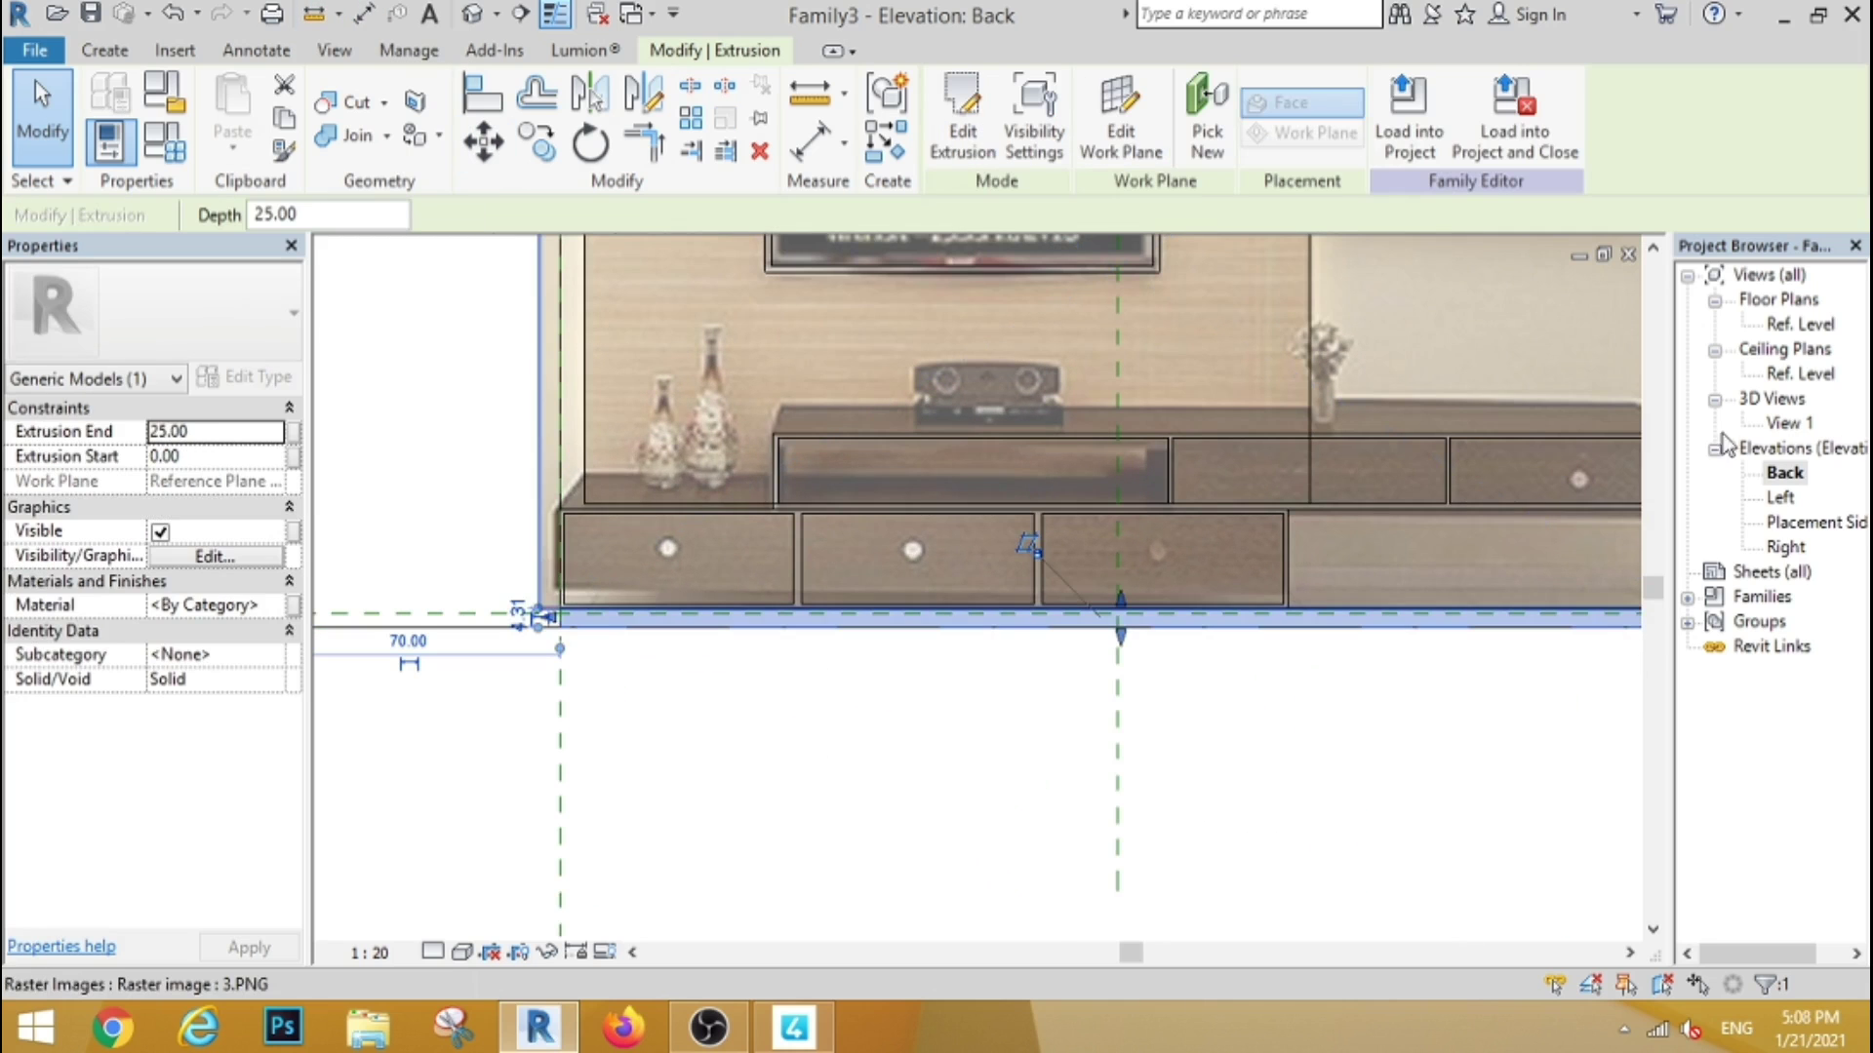
{"action": "double_click", "coordinate": [1798, 326]}
{"action": "scroll", "coordinate": [814, 448], "scroll_direction": "up", "scroll_amount": 2}
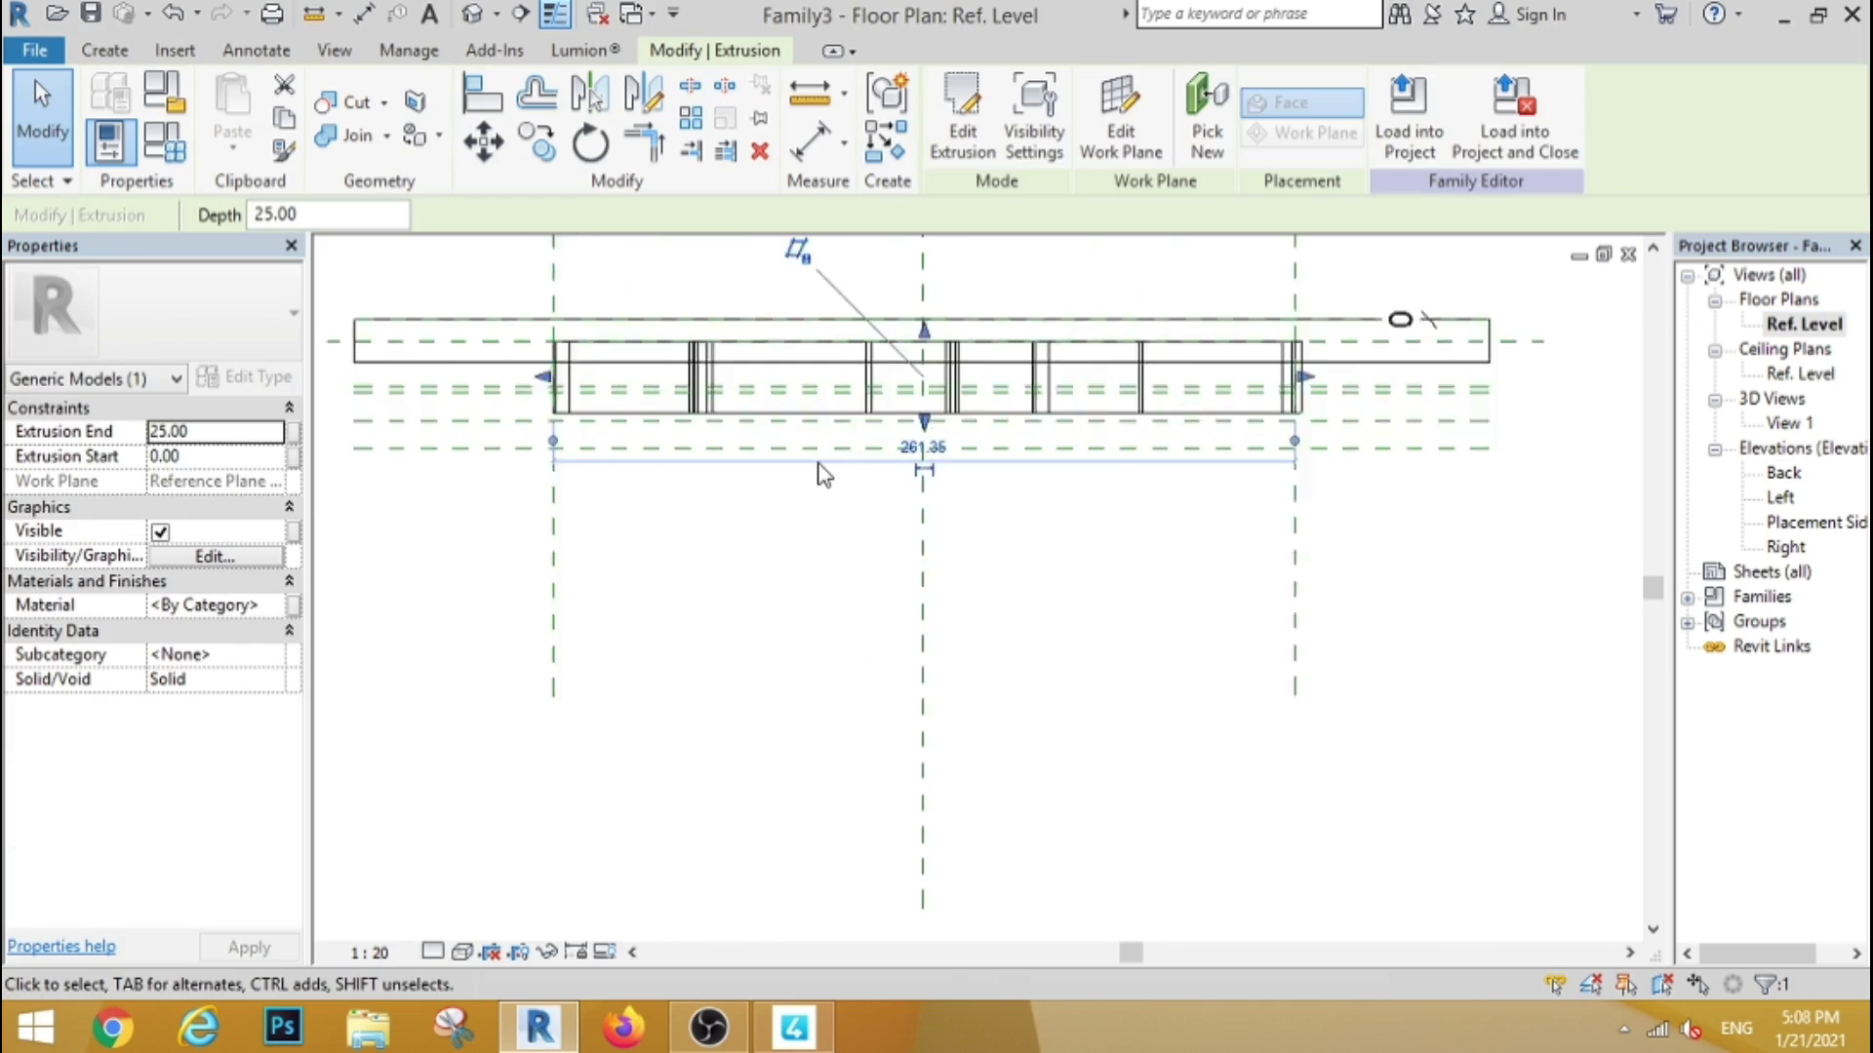
{"action": "scroll", "coordinate": [965, 410], "scroll_direction": "up", "scroll_amount": 2}
{"action": "left_click_drag", "start_coordinate": [969, 397], "coordinate": [964, 321]}
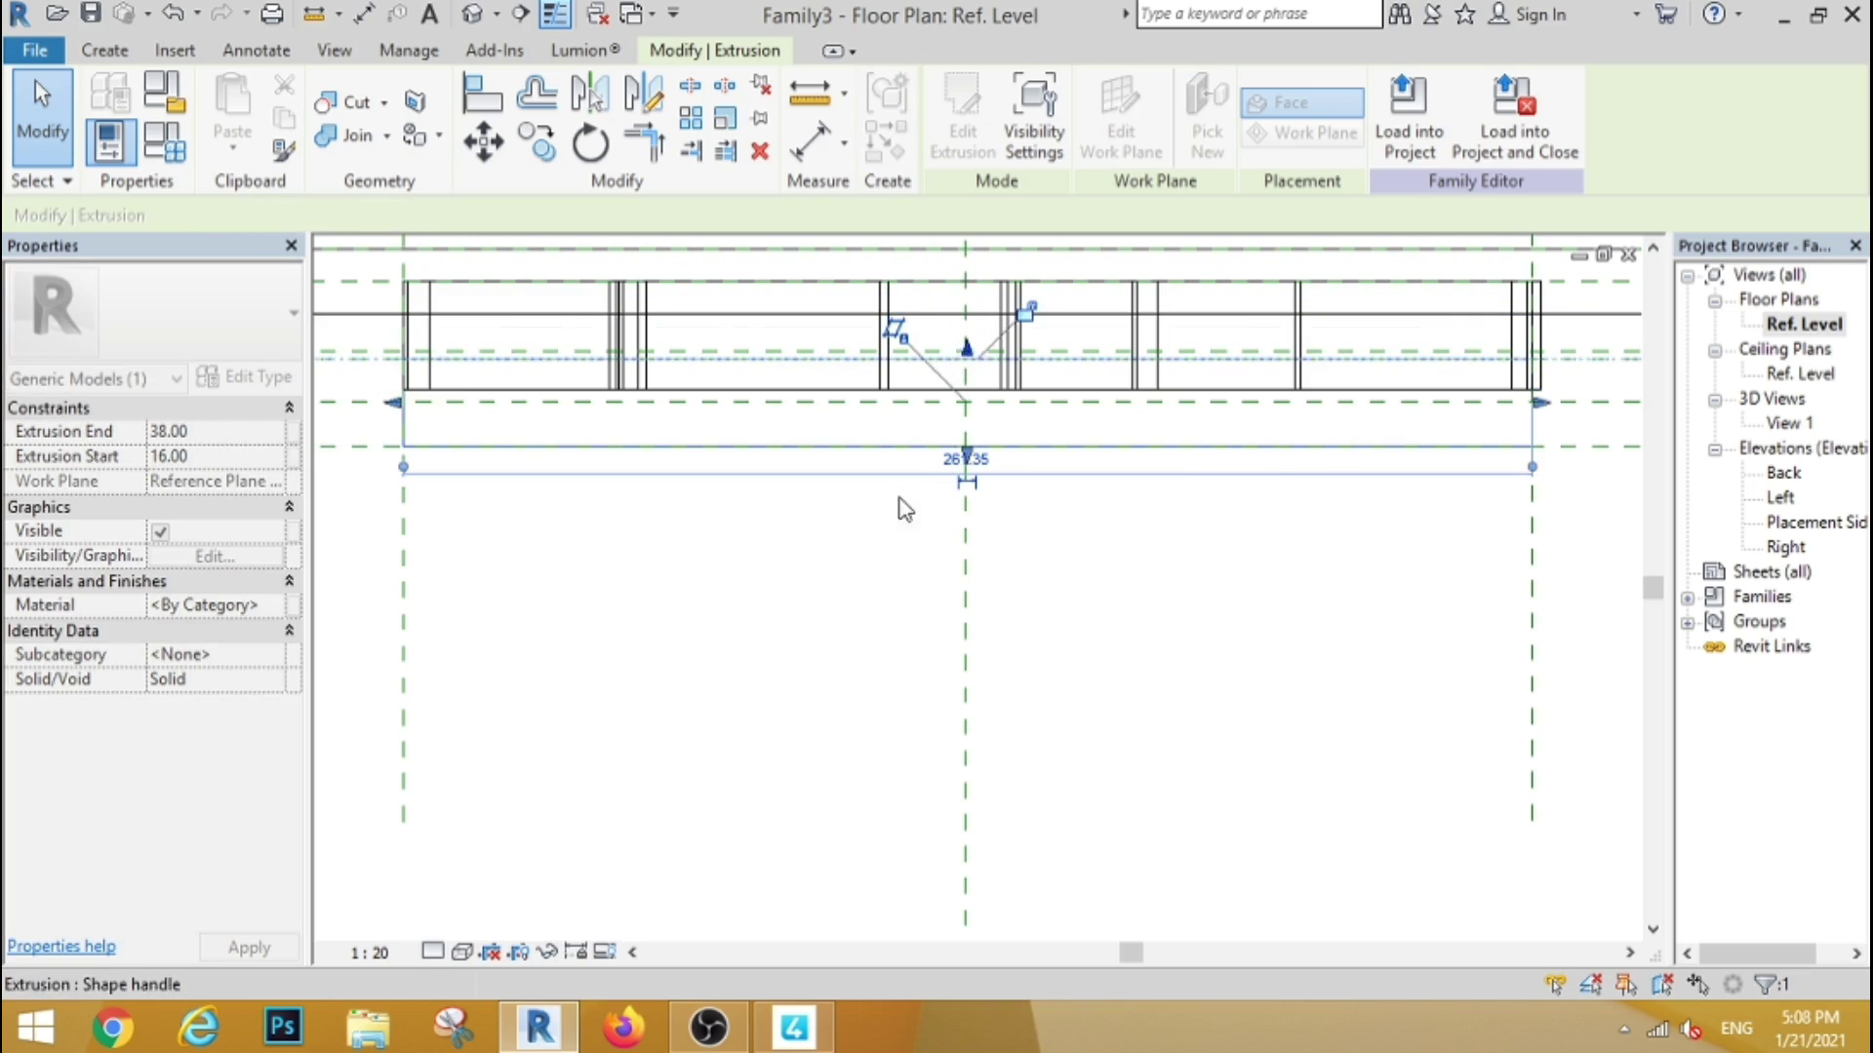
{"action": "left_click", "coordinate": [1638, 388]}
{"action": "double_click", "coordinate": [1782, 473]}
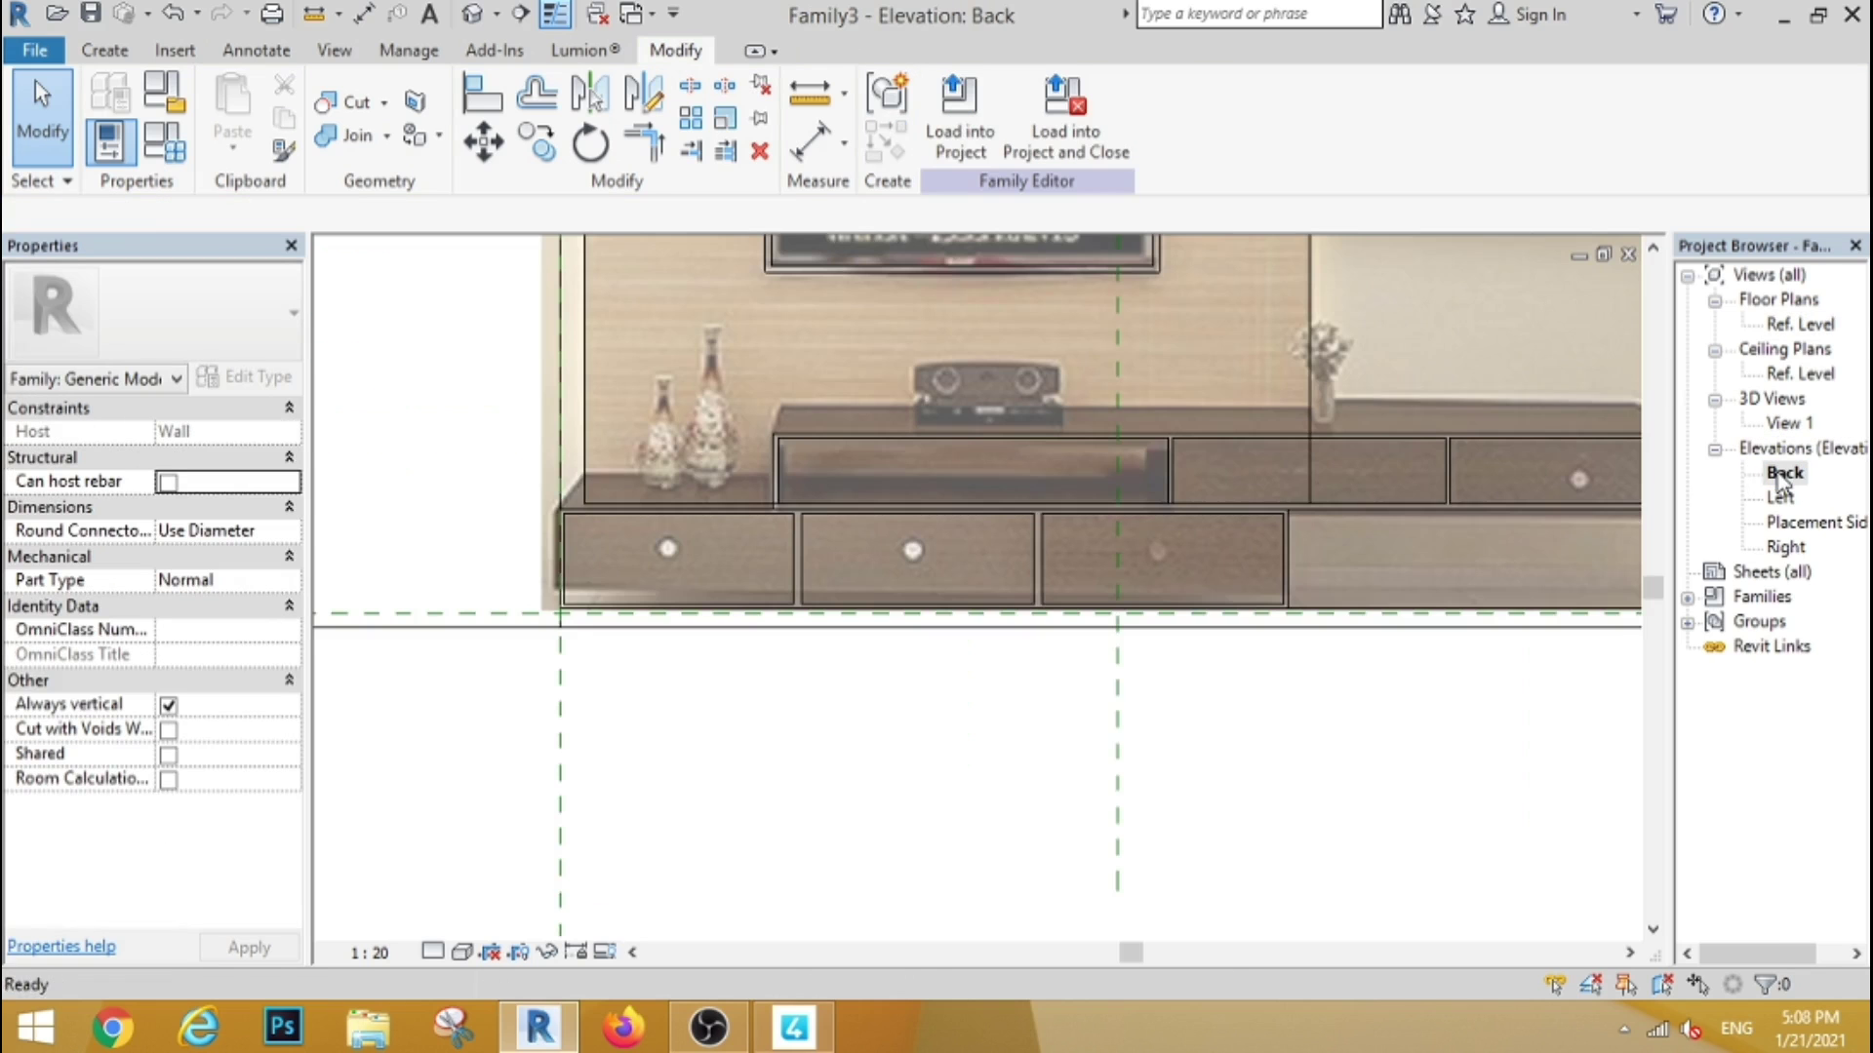
Make the tall back panel extrusion run from 16 to 18, then return to the Back elevation
{"action": "scroll", "coordinate": [933, 743], "scroll_direction": "down", "scroll_amount": 3}
{"action": "scroll", "coordinate": [1191, 481], "scroll_direction": "down", "scroll_amount": 2}
{"action": "scroll", "coordinate": [1191, 481], "scroll_direction": "up", "scroll_amount": 2}
{"action": "left_click", "coordinate": [1183, 493]}
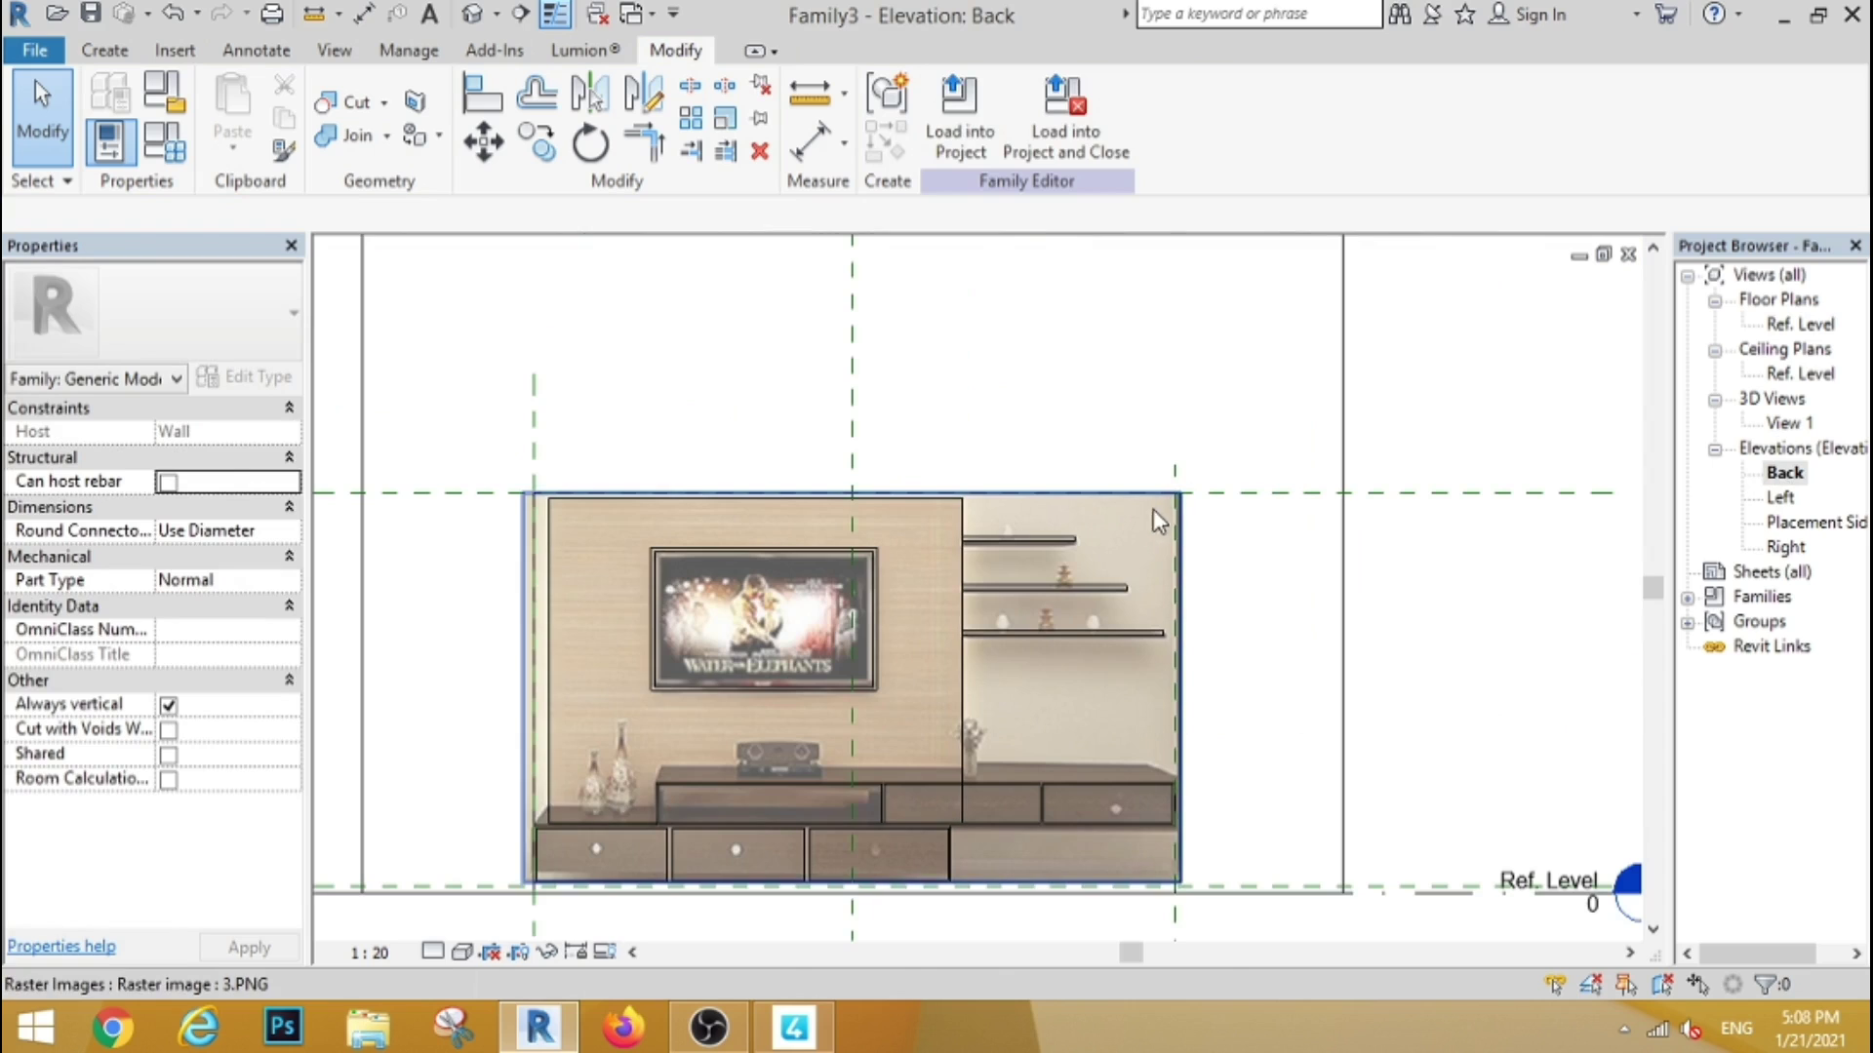
{"action": "left_click", "coordinate": [1309, 546]}
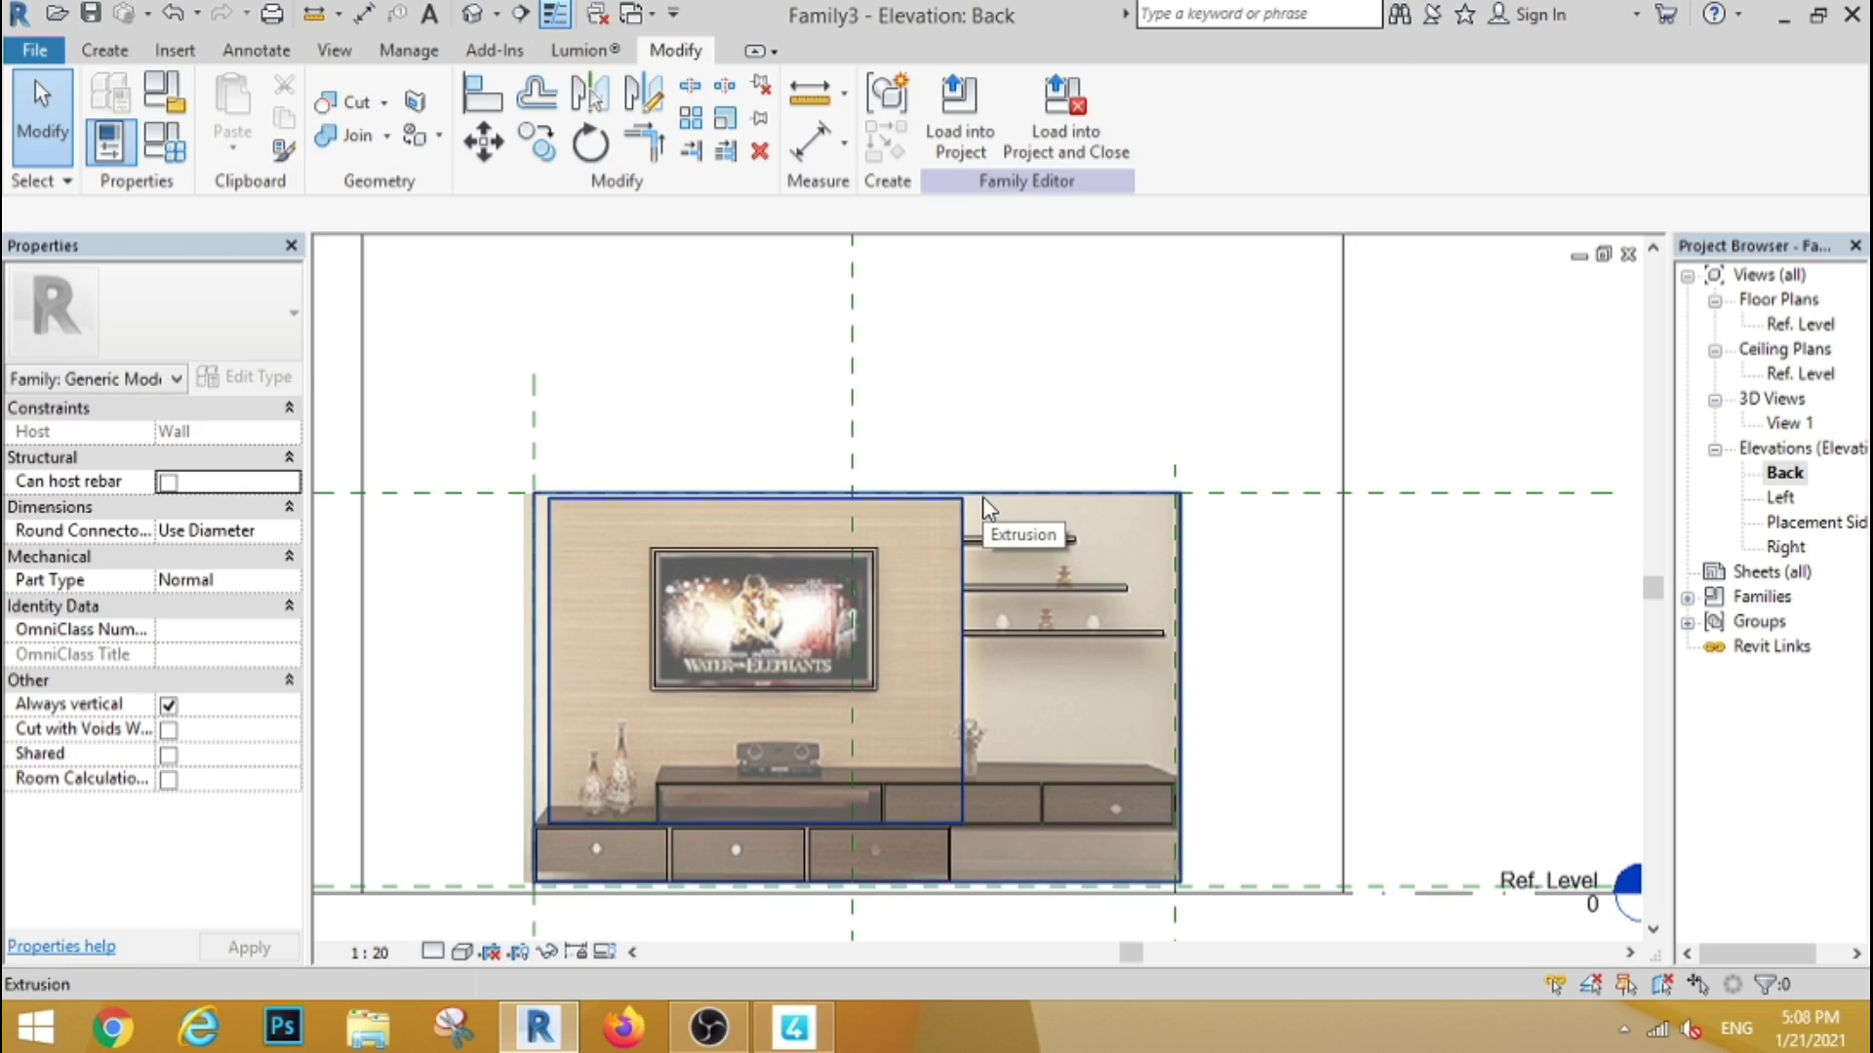
{"action": "left_click", "coordinate": [1325, 495]}
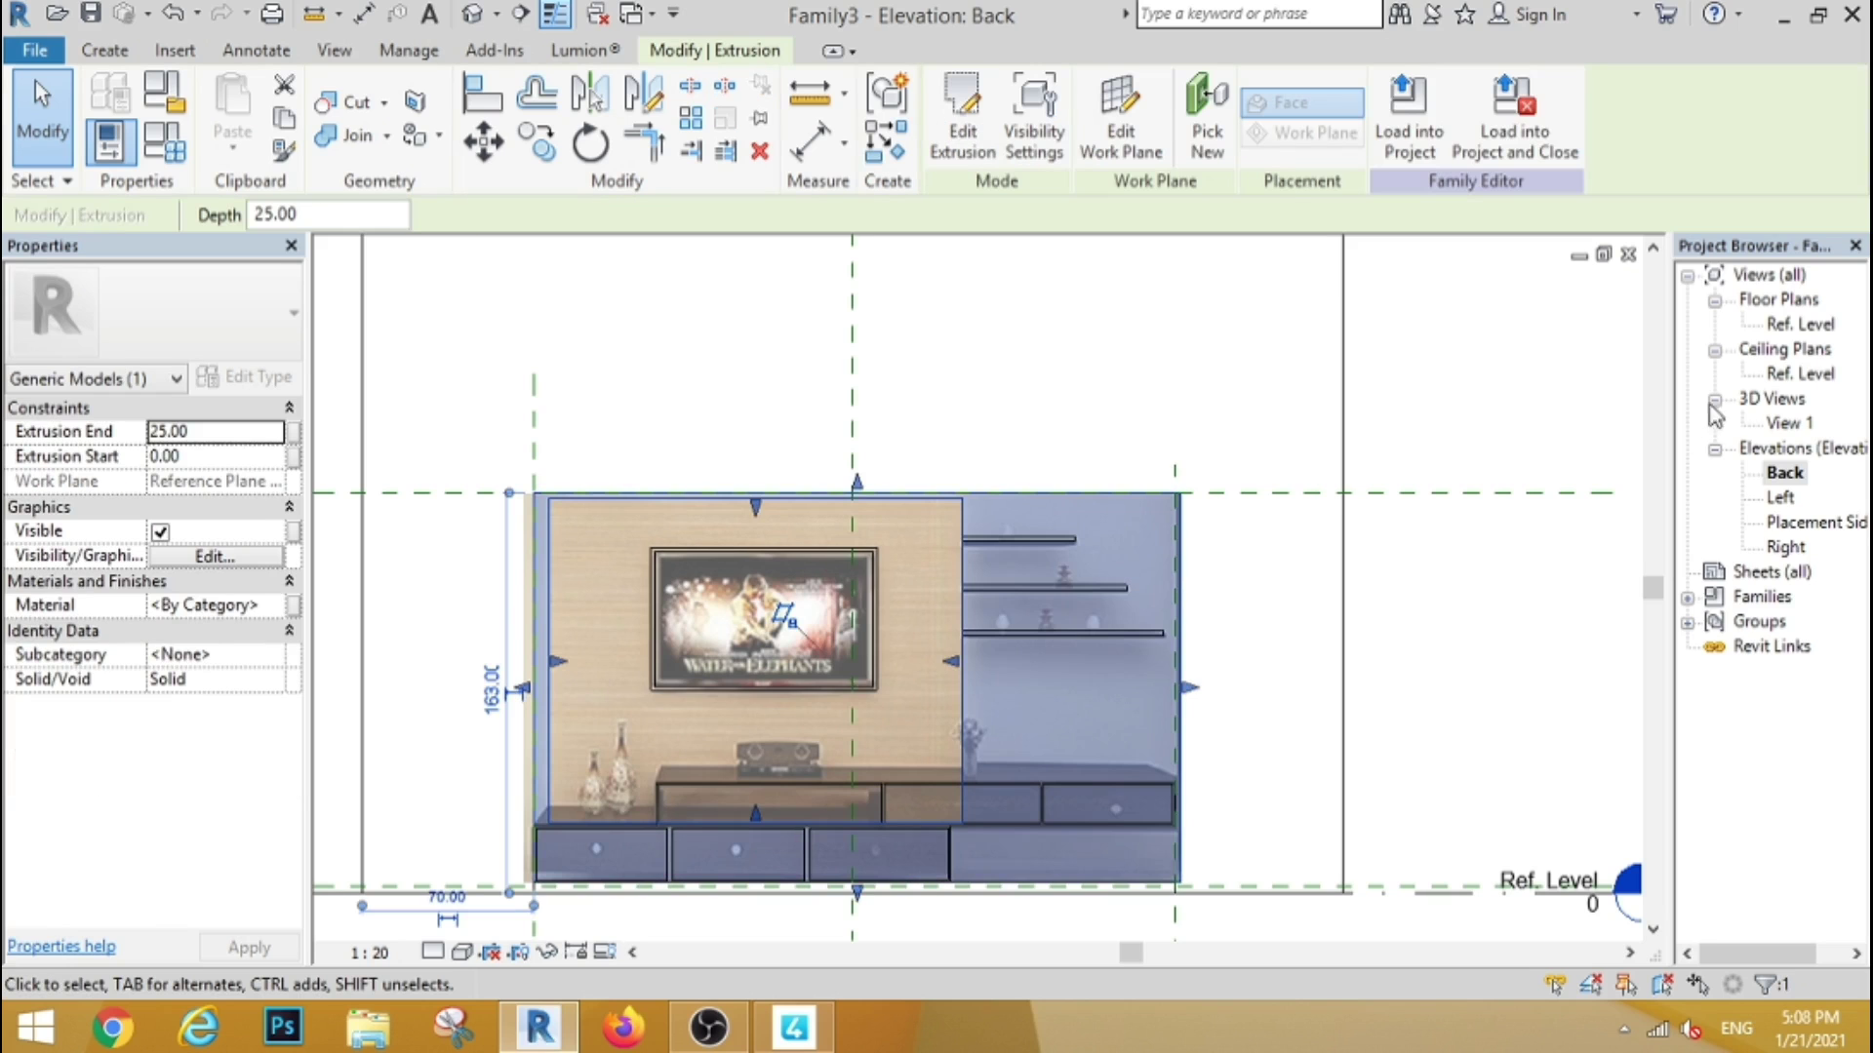
{"action": "double_click", "coordinate": [1778, 326]}
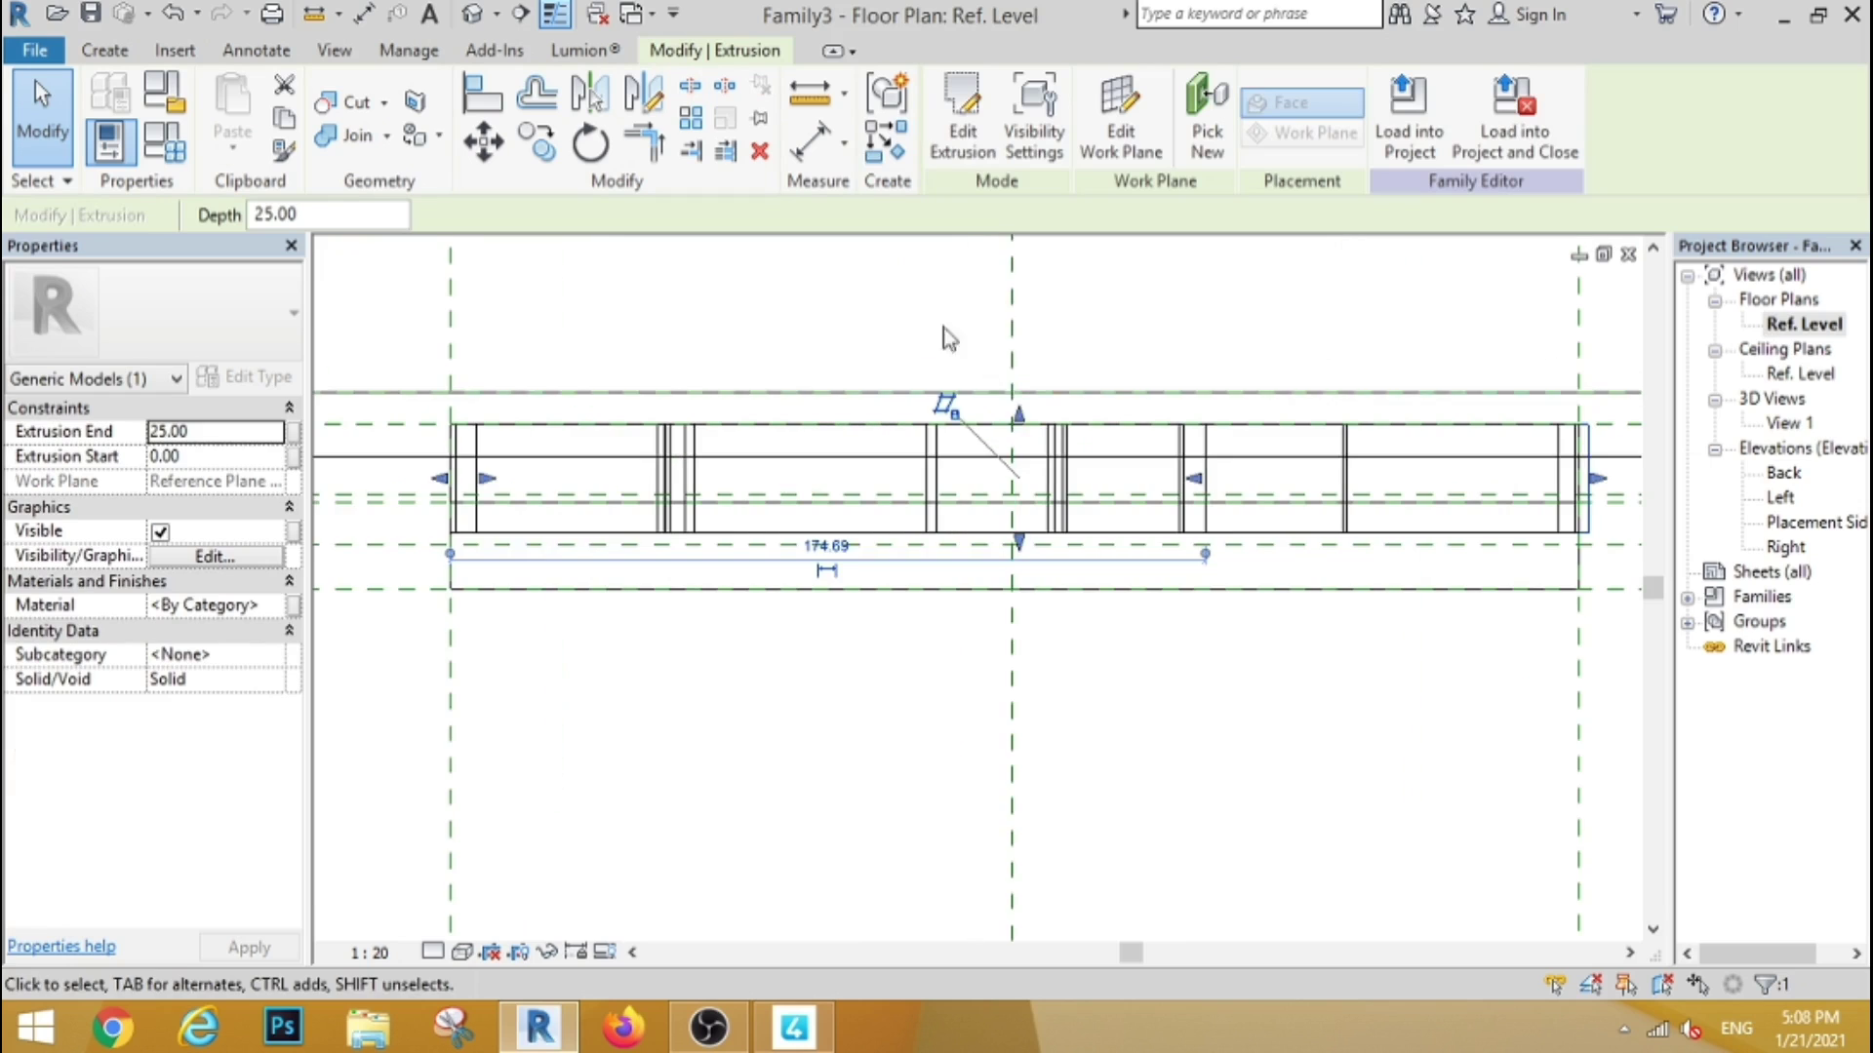
{"action": "left_click_drag", "start_coordinate": [1018, 418], "coordinate": [1019, 508]}
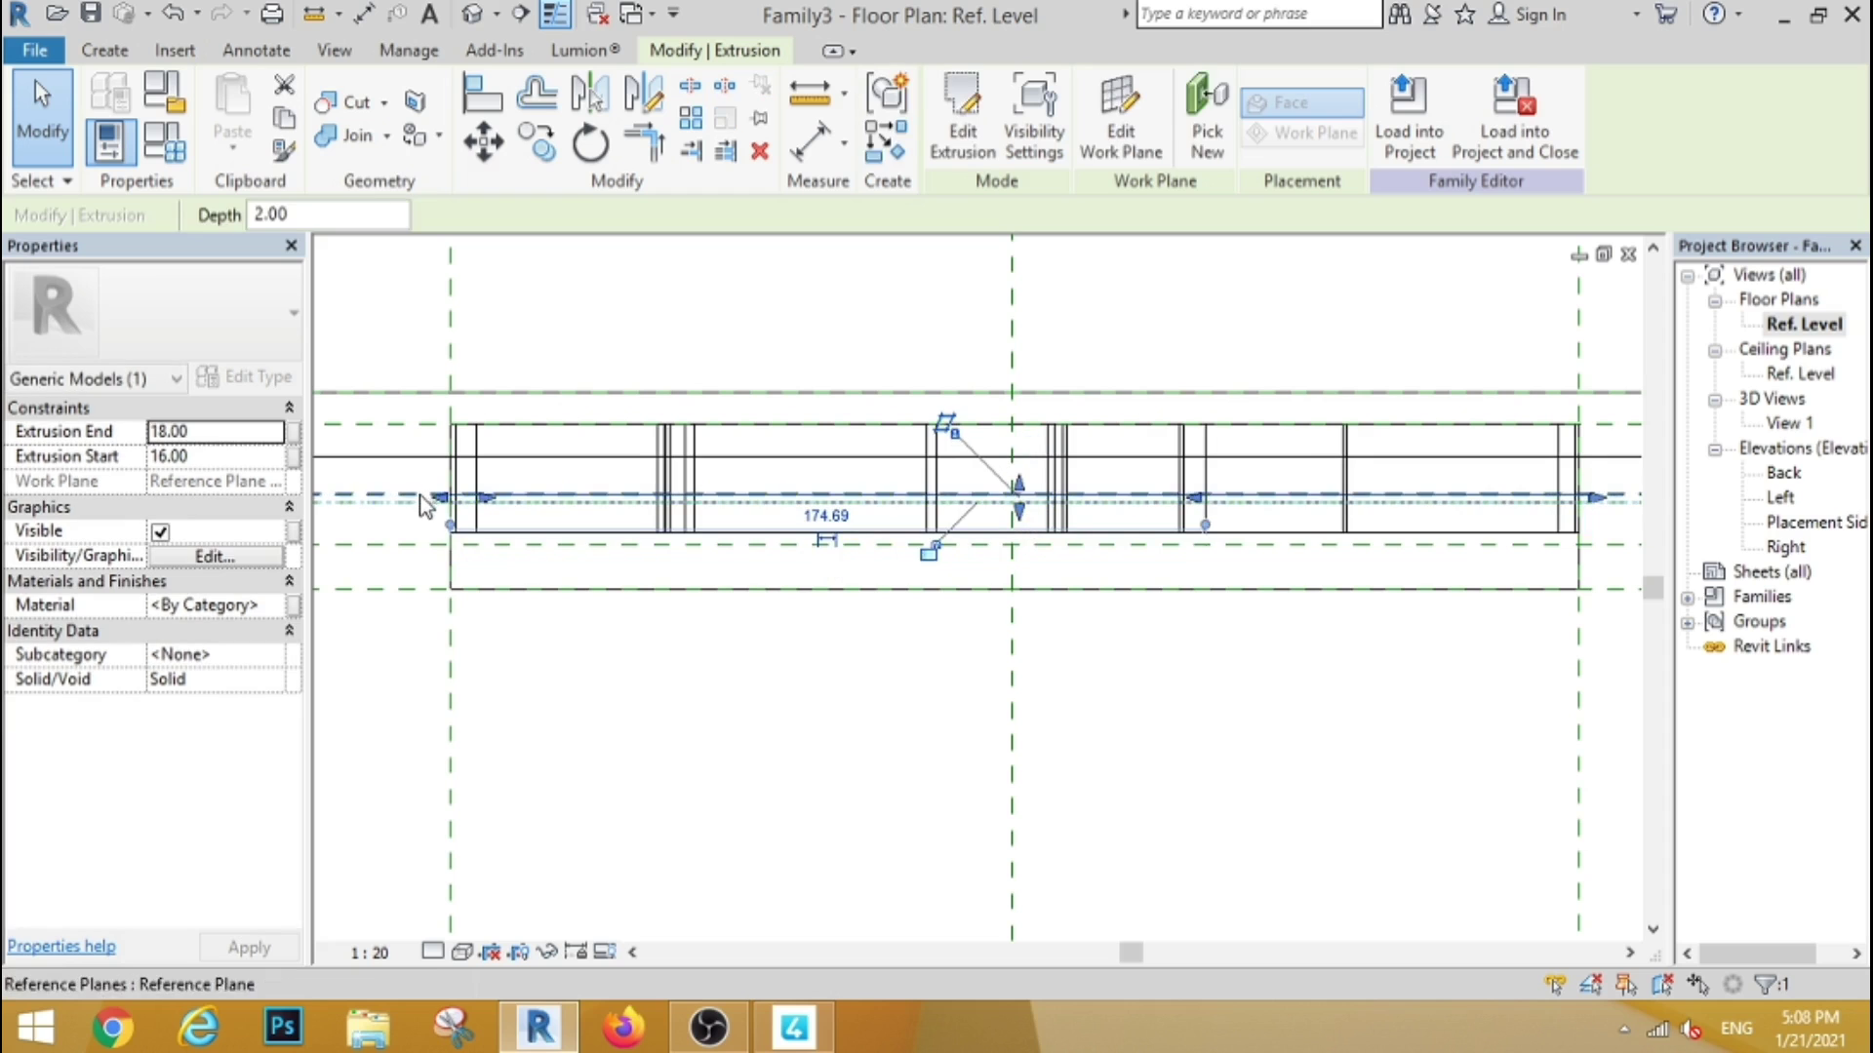
{"action": "left_click", "coordinate": [656, 681]}
{"action": "scroll", "coordinate": [757, 492], "scroll_direction": "down", "scroll_amount": 2}
{"action": "scroll", "coordinate": [812, 446], "scroll_direction": "down", "scroll_amount": 3}
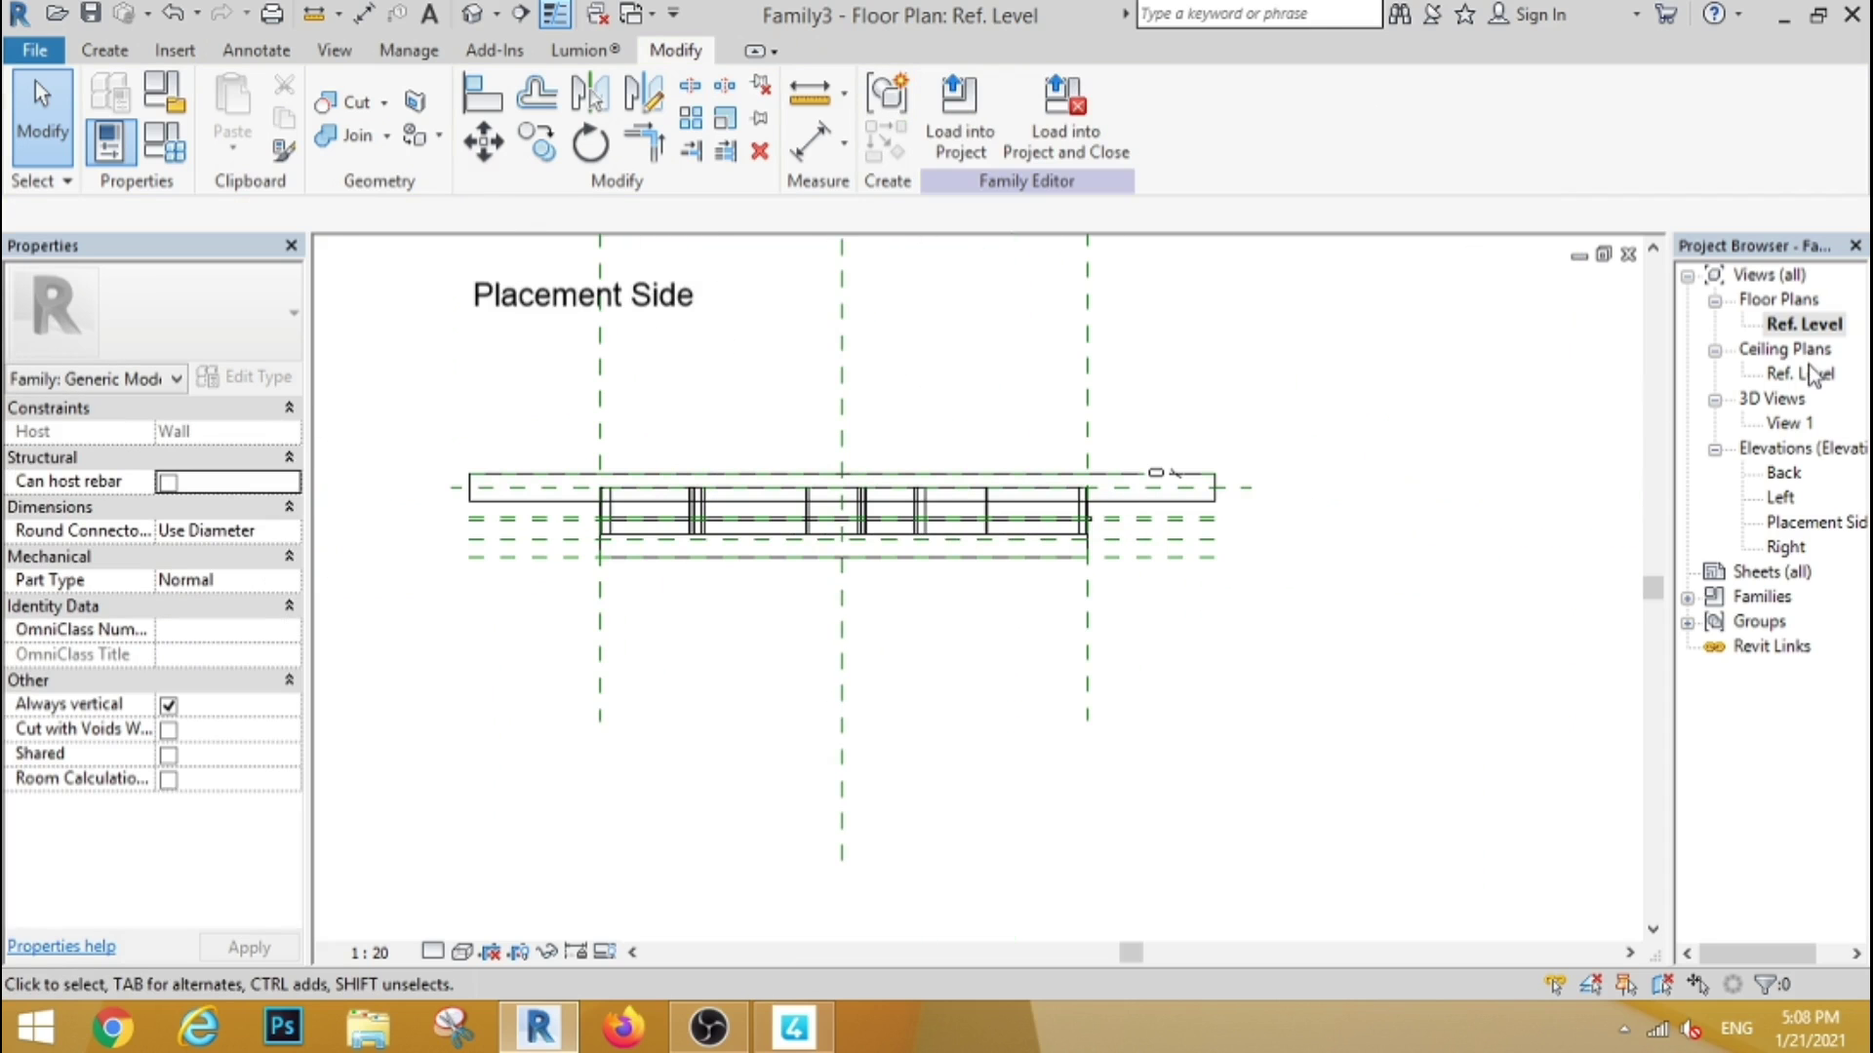
{"action": "double_click", "coordinate": [1785, 474]}
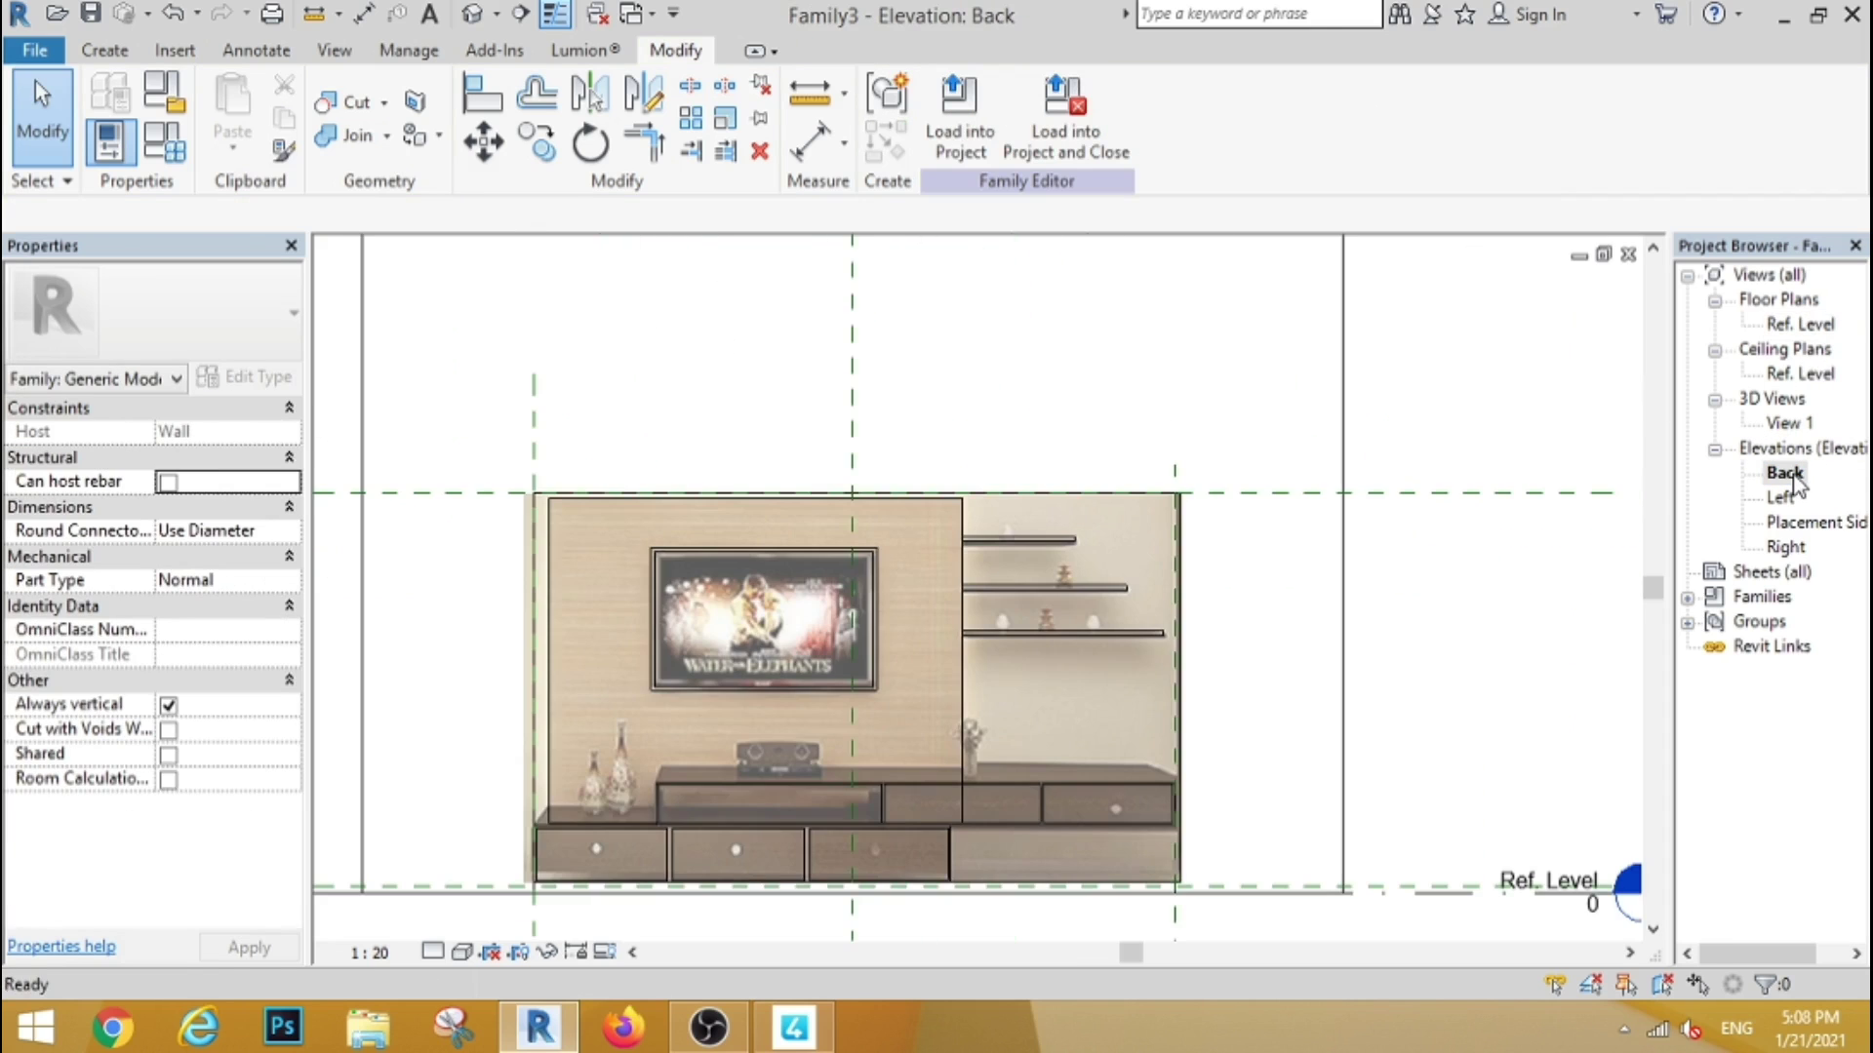
Push the wood panel behind the TV back to start about 14.33 deep
{"action": "left_click", "coordinate": [575, 503]}
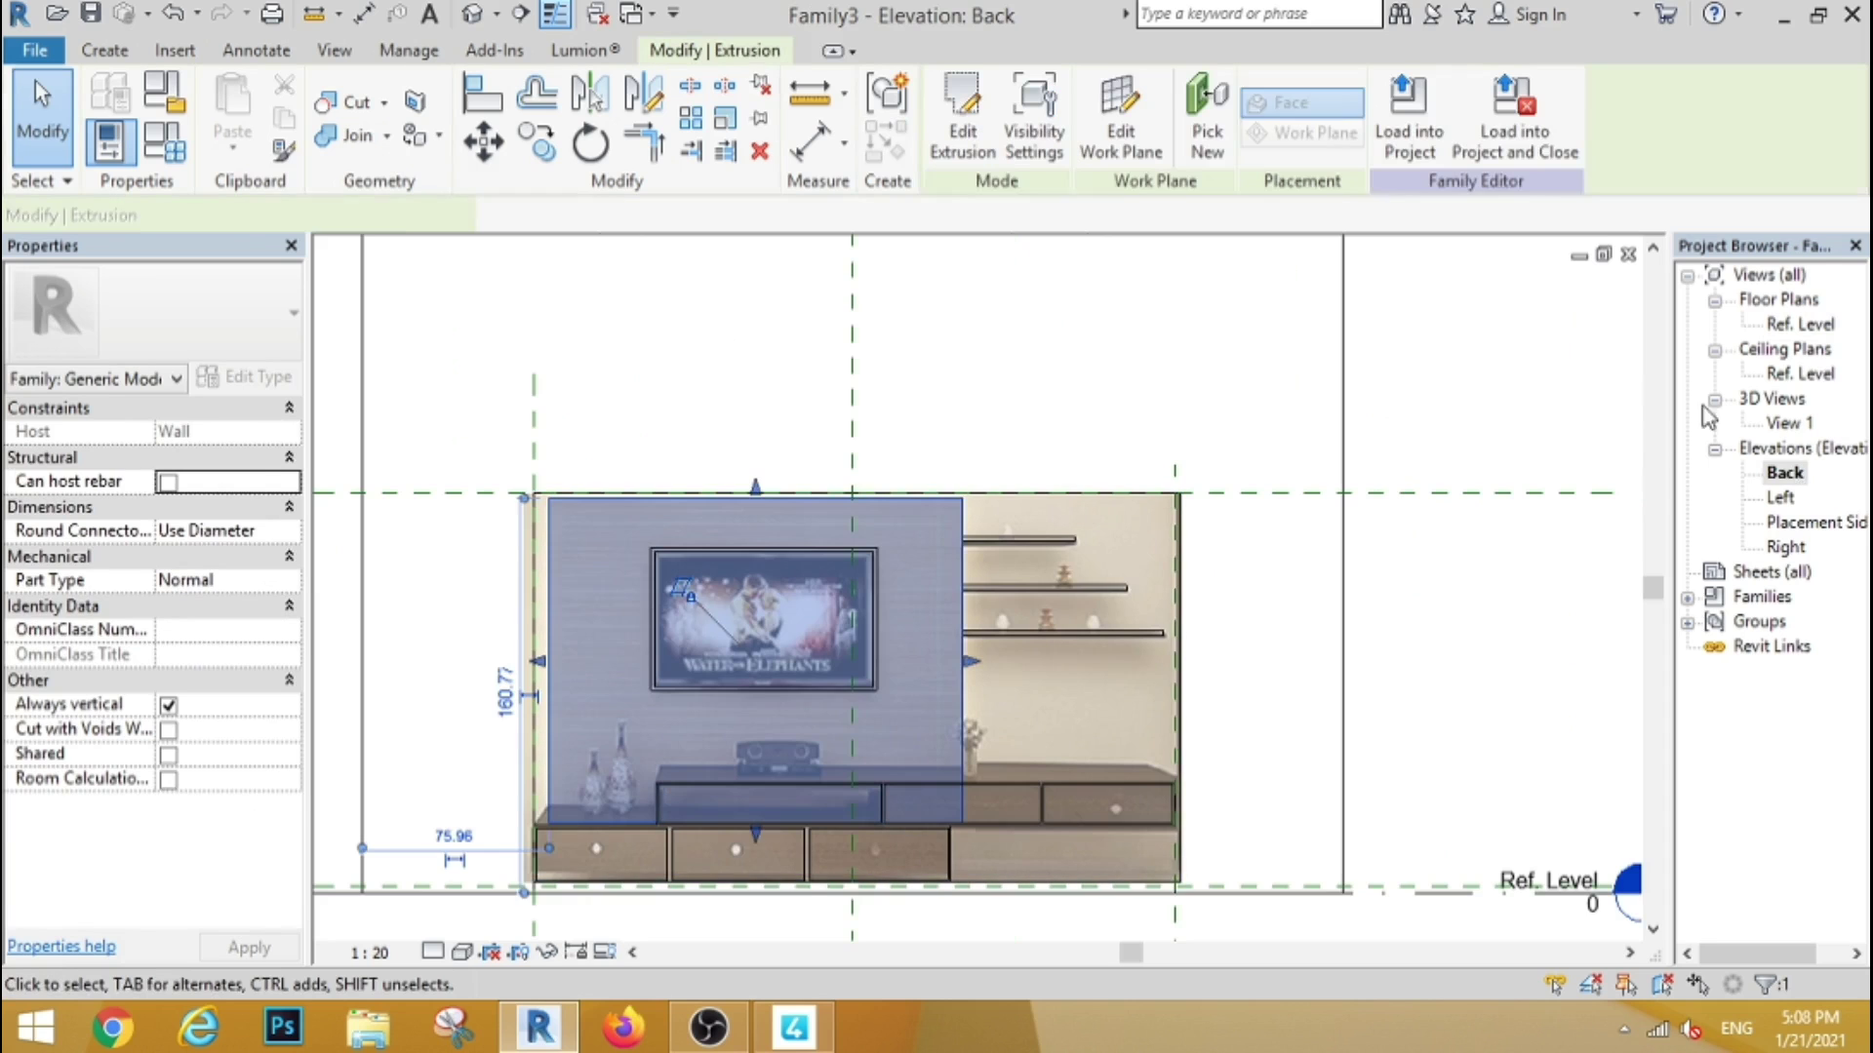
{"action": "double_click", "coordinate": [1801, 324]}
{"action": "left_click", "coordinate": [836, 469]}
{"action": "scroll", "coordinate": [836, 460], "scroll_direction": "up", "scroll_amount": 3}
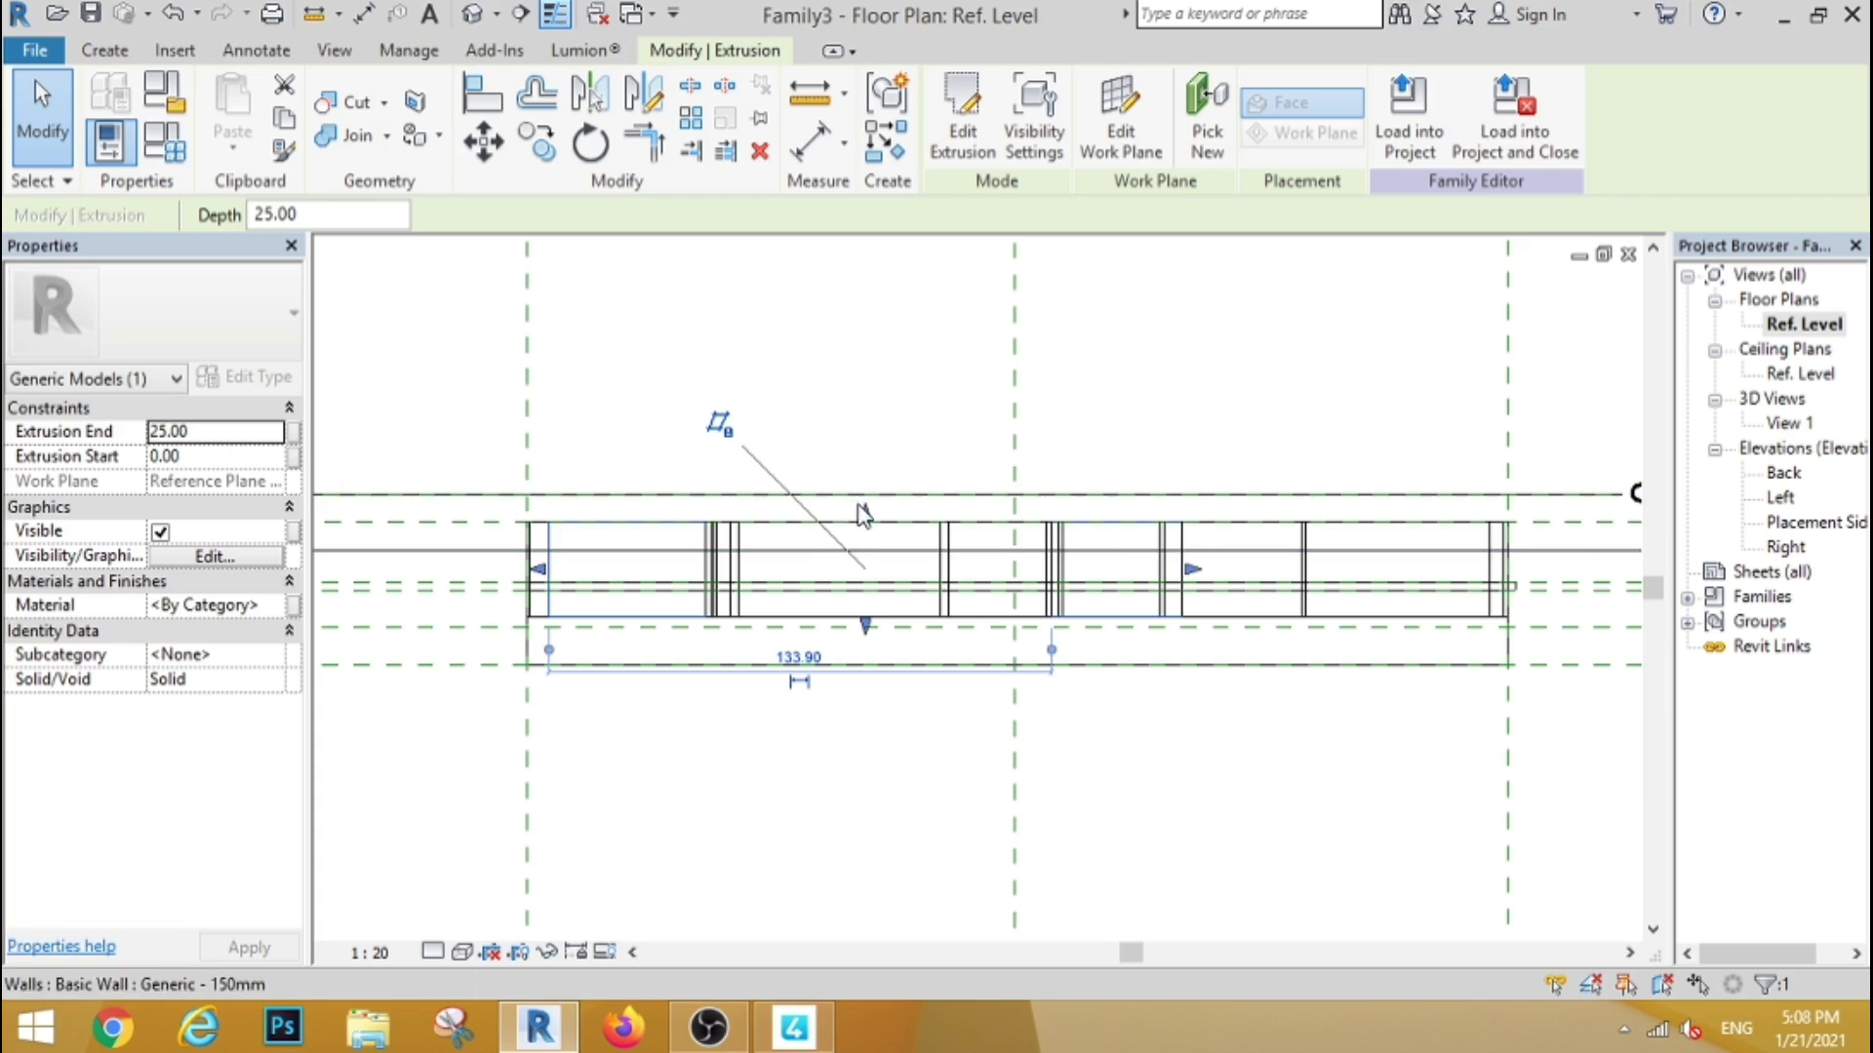
{"action": "left_click_drag", "start_coordinate": [865, 499], "coordinate": [866, 598]}
{"action": "left_click", "coordinate": [836, 738]}
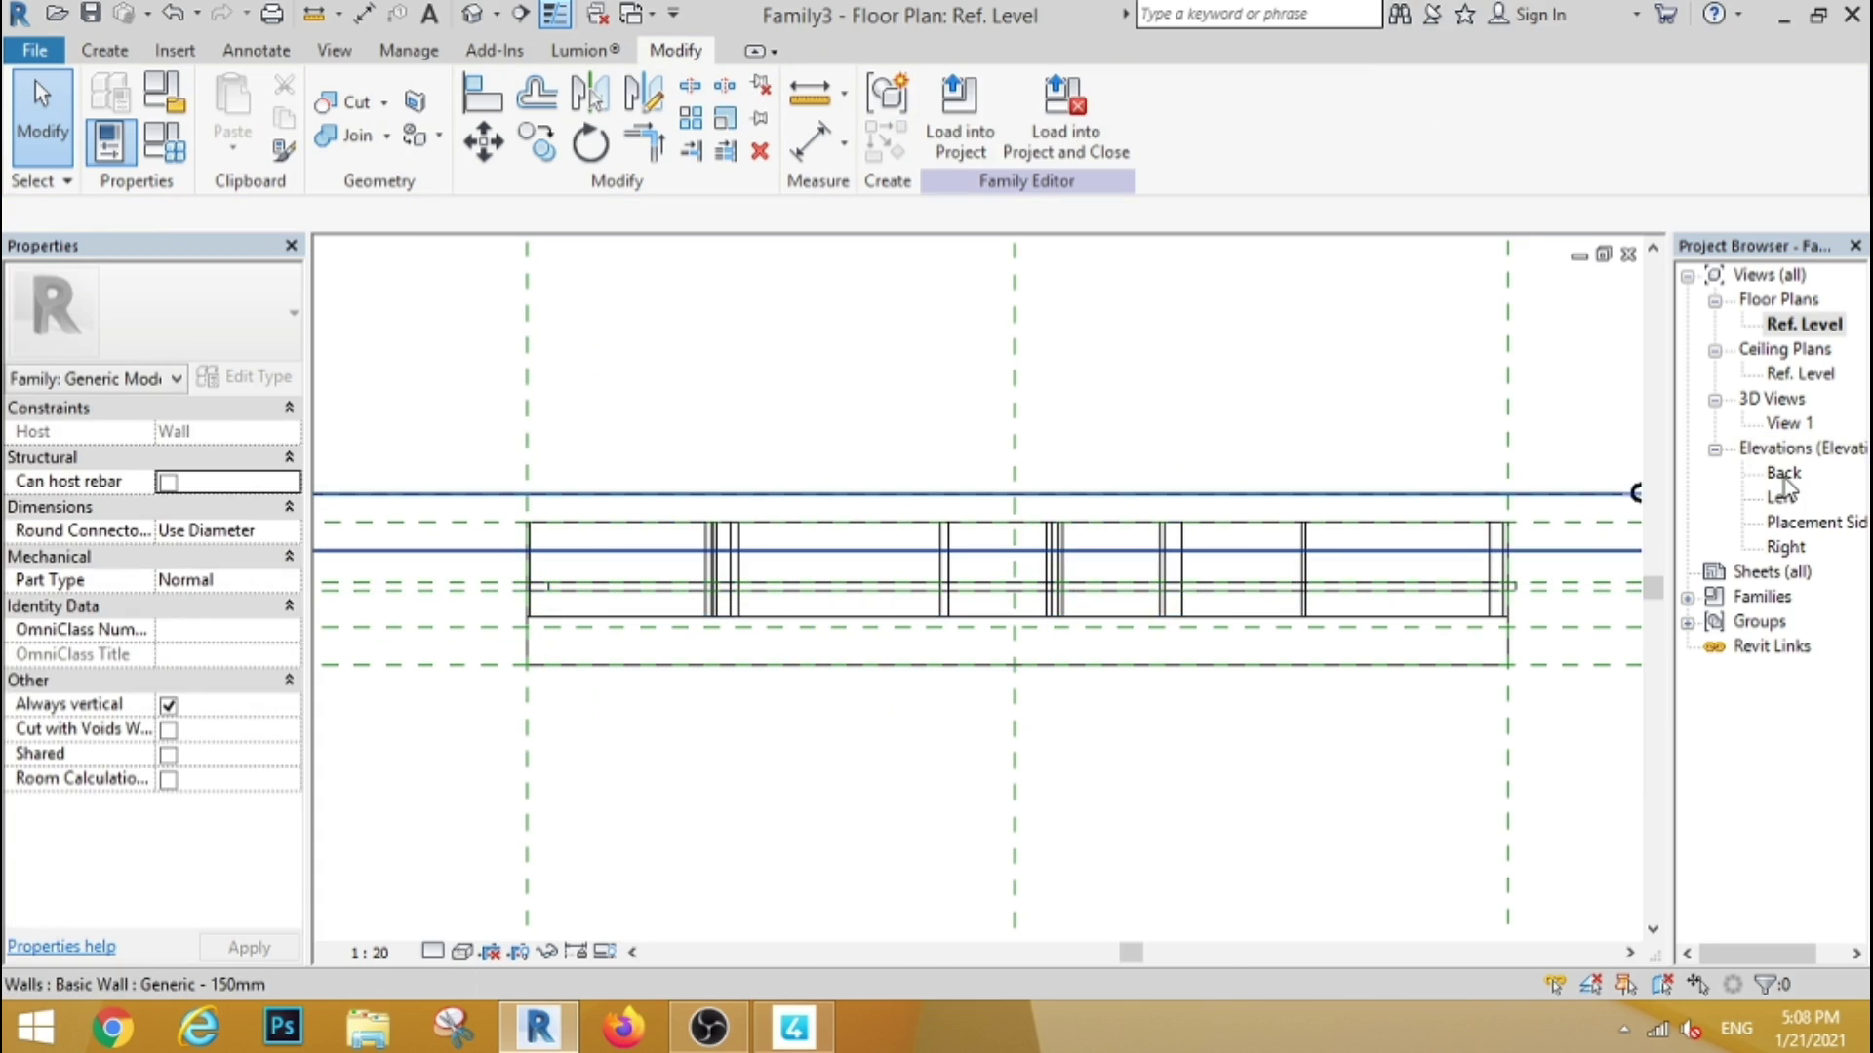
{"action": "double_click", "coordinate": [1784, 474]}
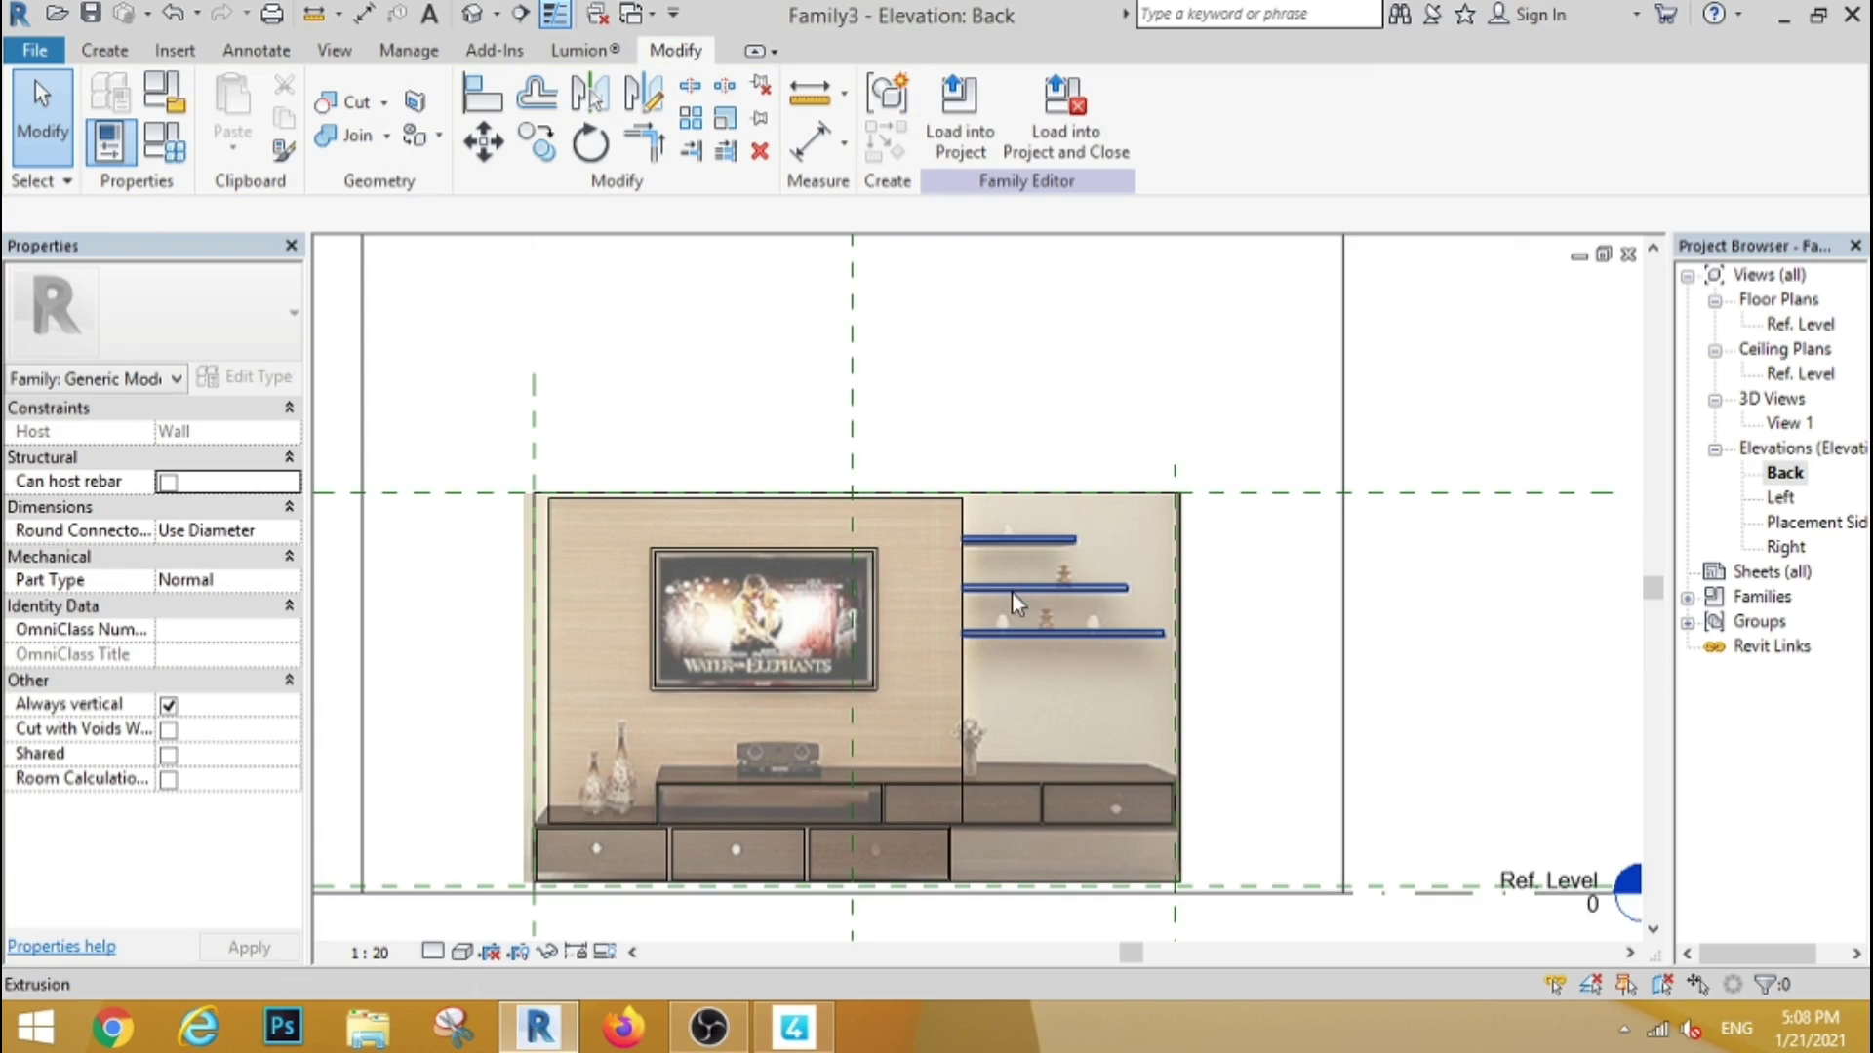
Make the shelf extrusion span 20.18 to 28.00 deep, then reopen the Back elevation
{"action": "left_click", "coordinate": [1011, 591]}
{"action": "double_click", "coordinate": [1797, 328]}
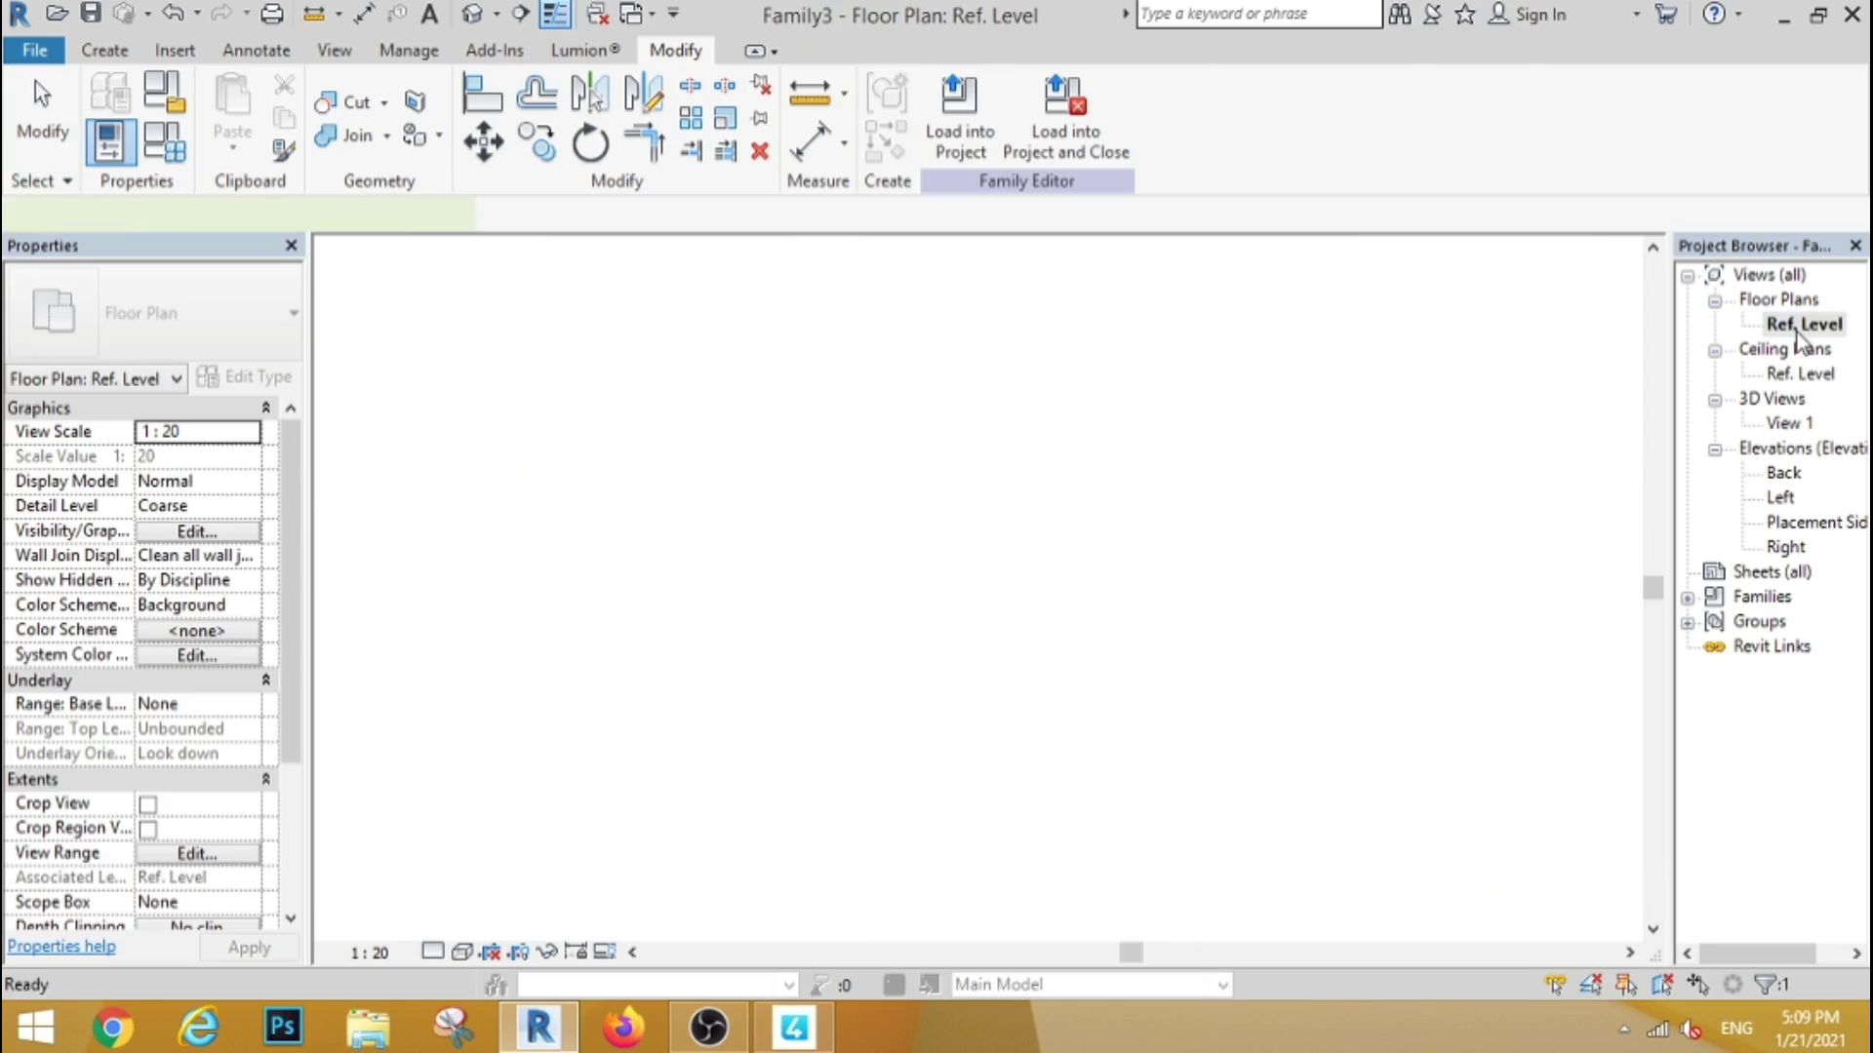
{"action": "left_click_drag", "start_coordinate": [1154, 636], "coordinate": [1158, 639]}
{"action": "scroll", "coordinate": [1192, 571], "scroll_direction": "down", "scroll_amount": 2}
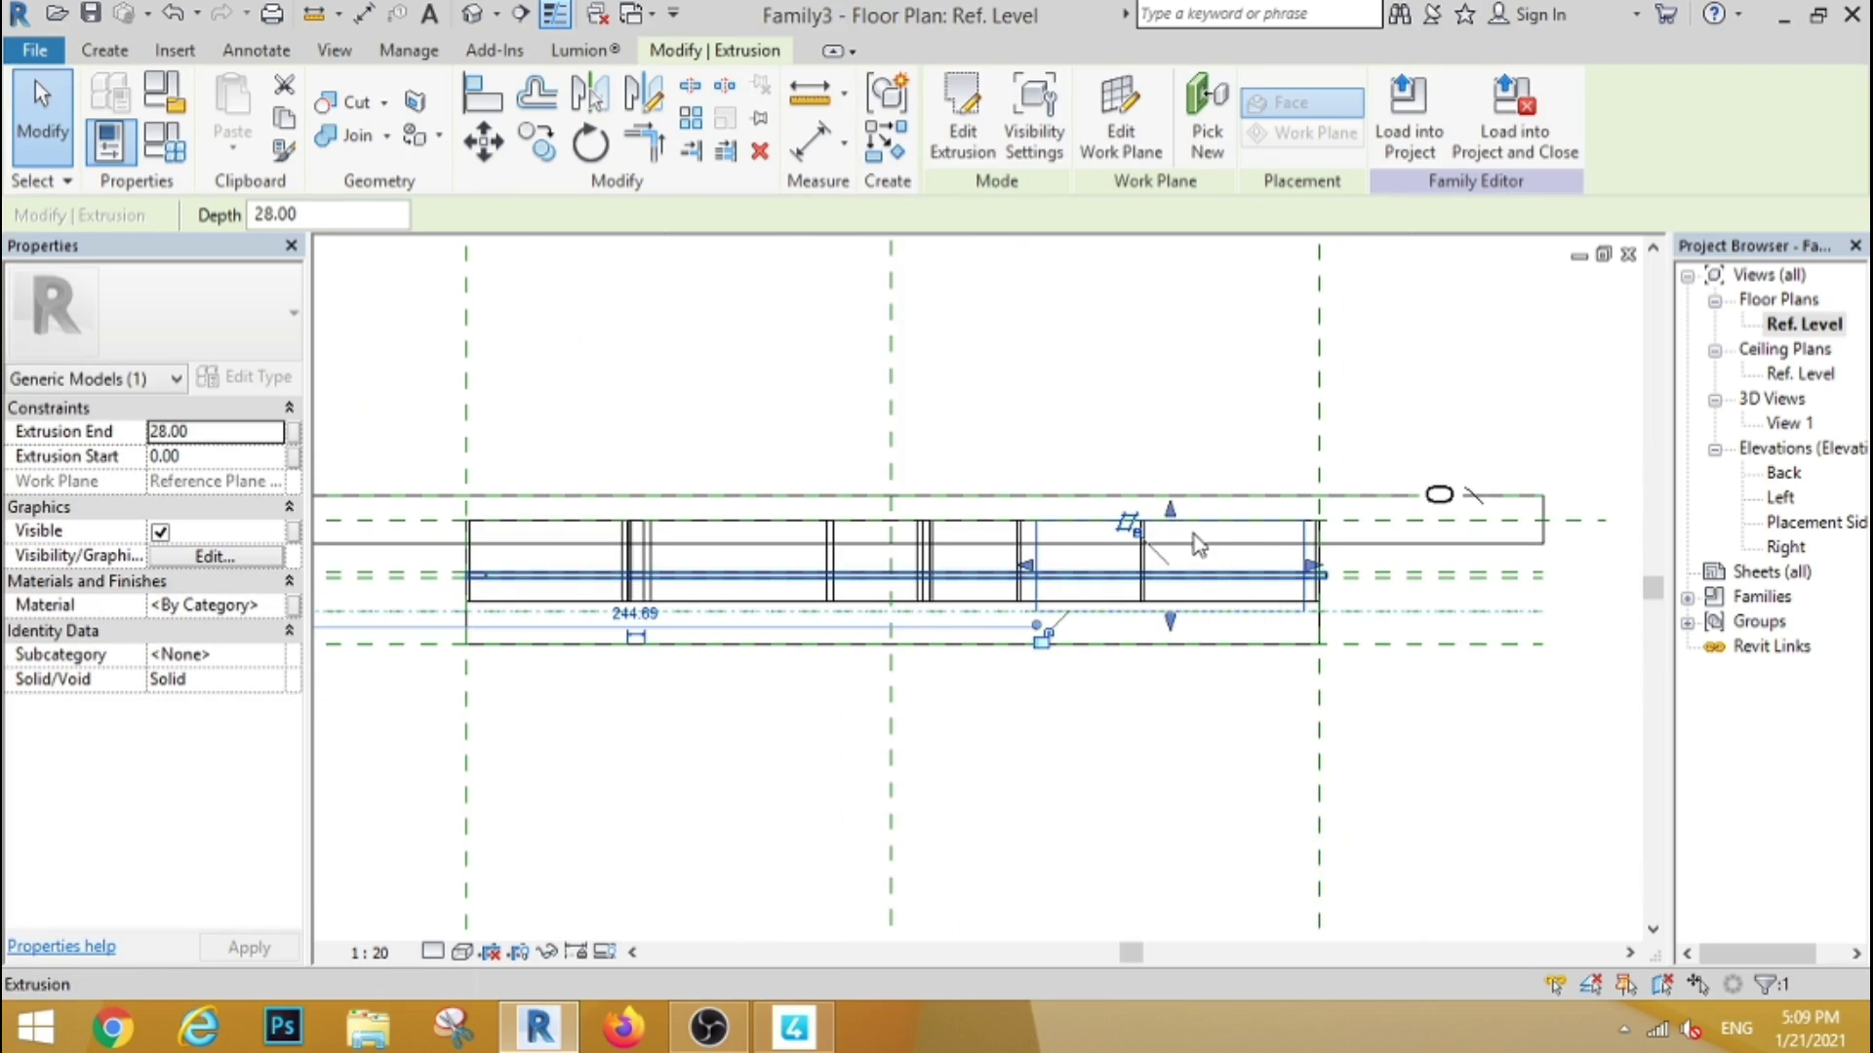
{"action": "left_click_drag", "start_coordinate": [1169, 570], "coordinate": [1174, 588]}
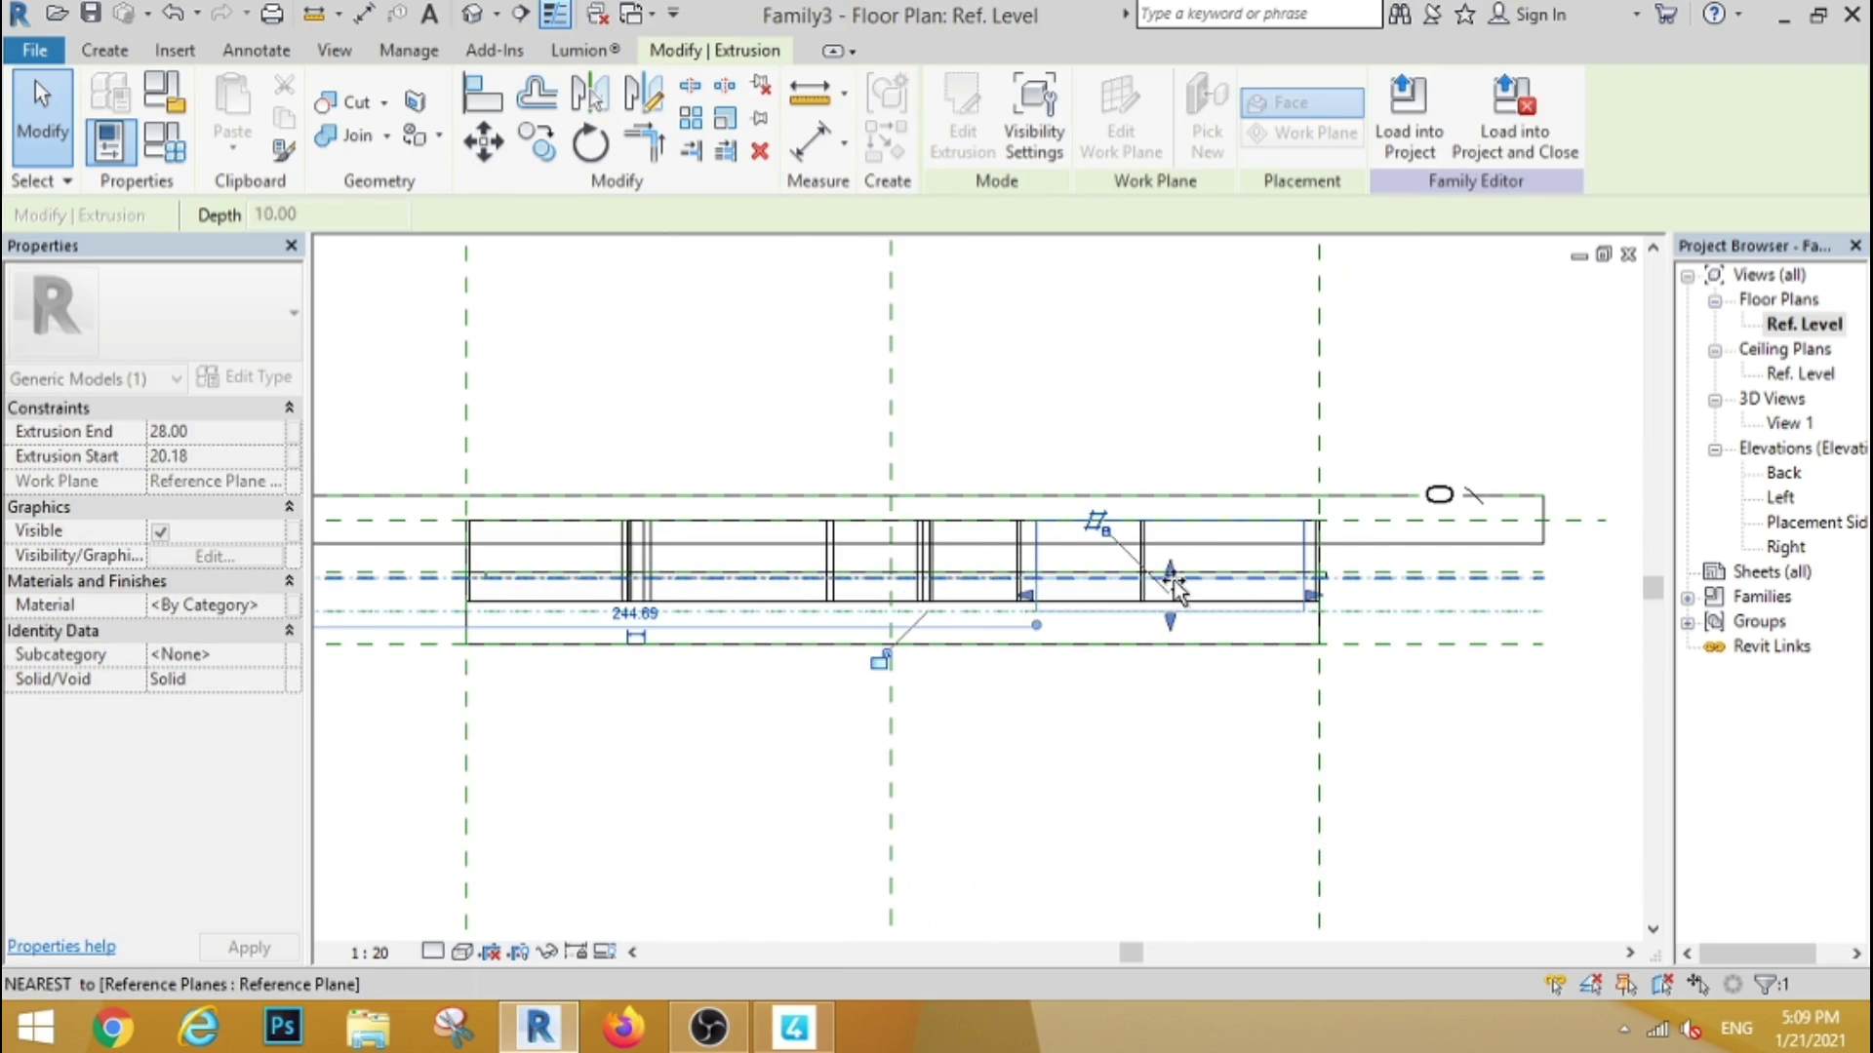
{"action": "key", "text": "Escape"}
{"action": "double_click", "coordinate": [1776, 475]}
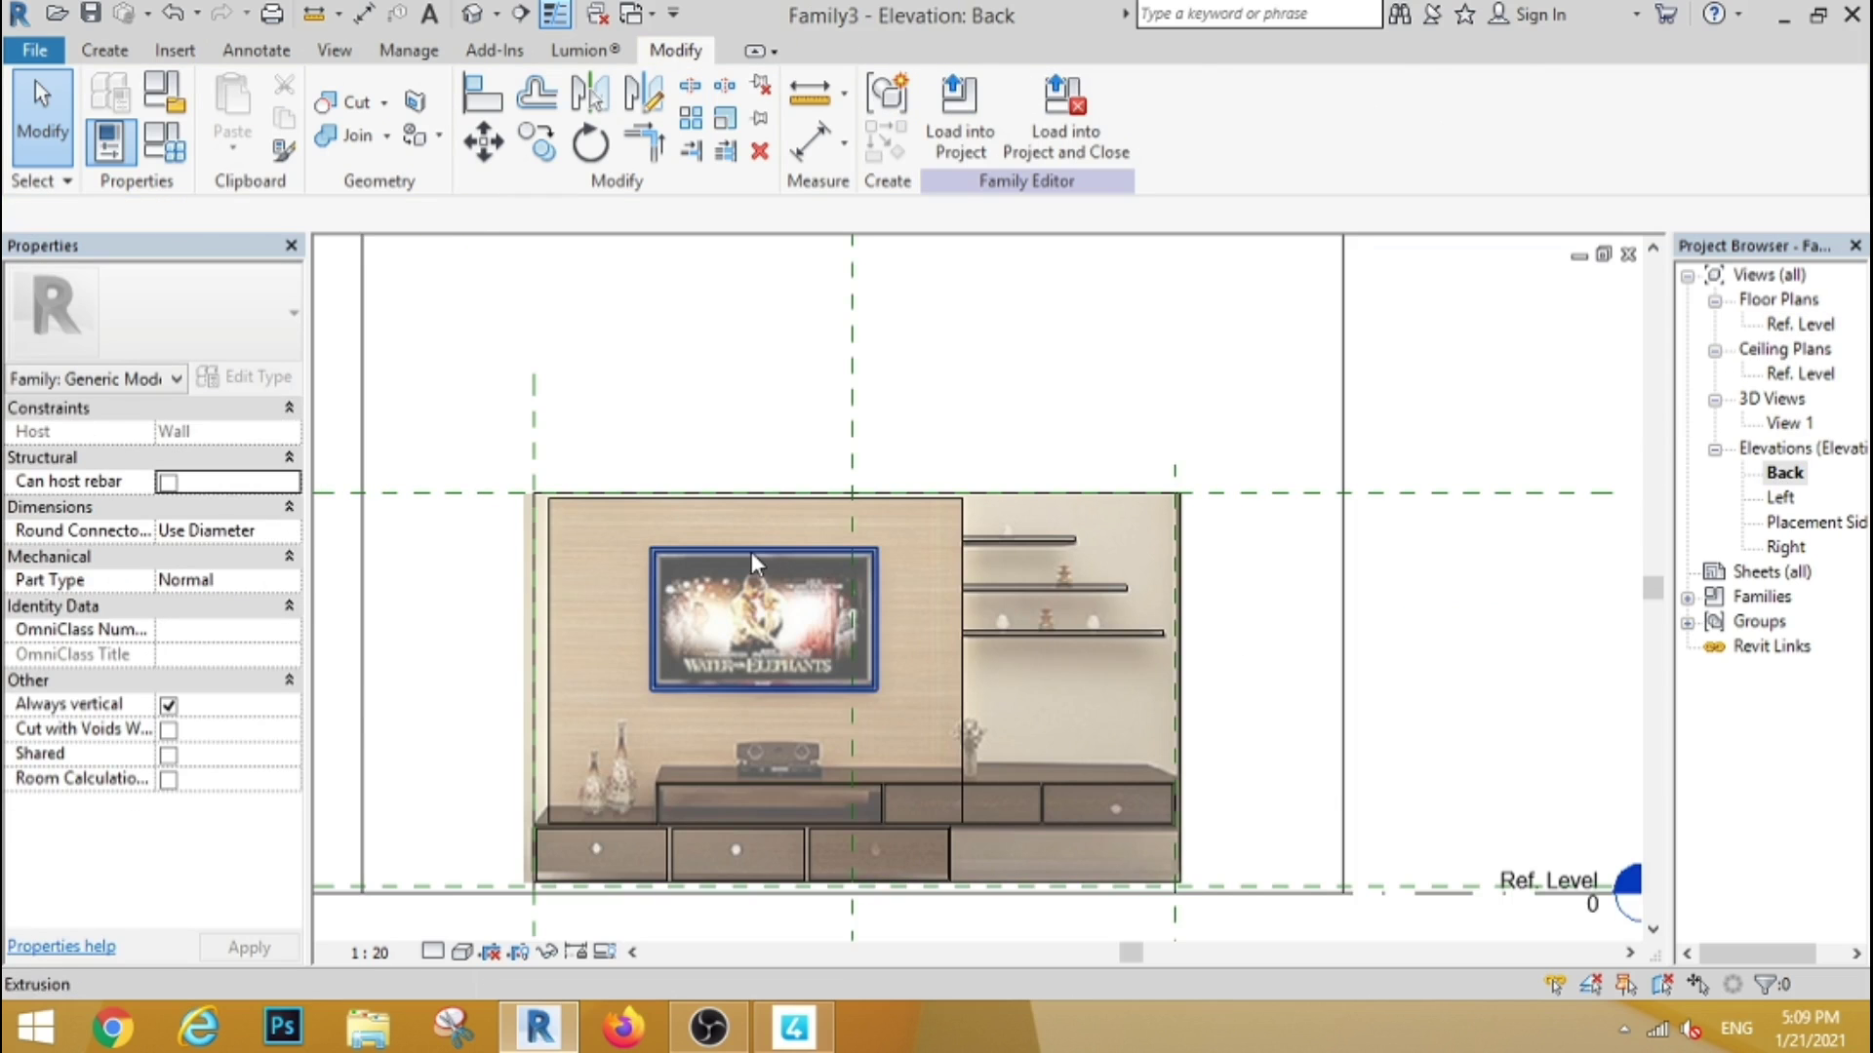
Resize the TV frame extrusion to span 18.00 to 25.00 deep and reopen the Back elevation
{"action": "left_click", "coordinate": [751, 552]}
{"action": "double_click", "coordinate": [1784, 326]}
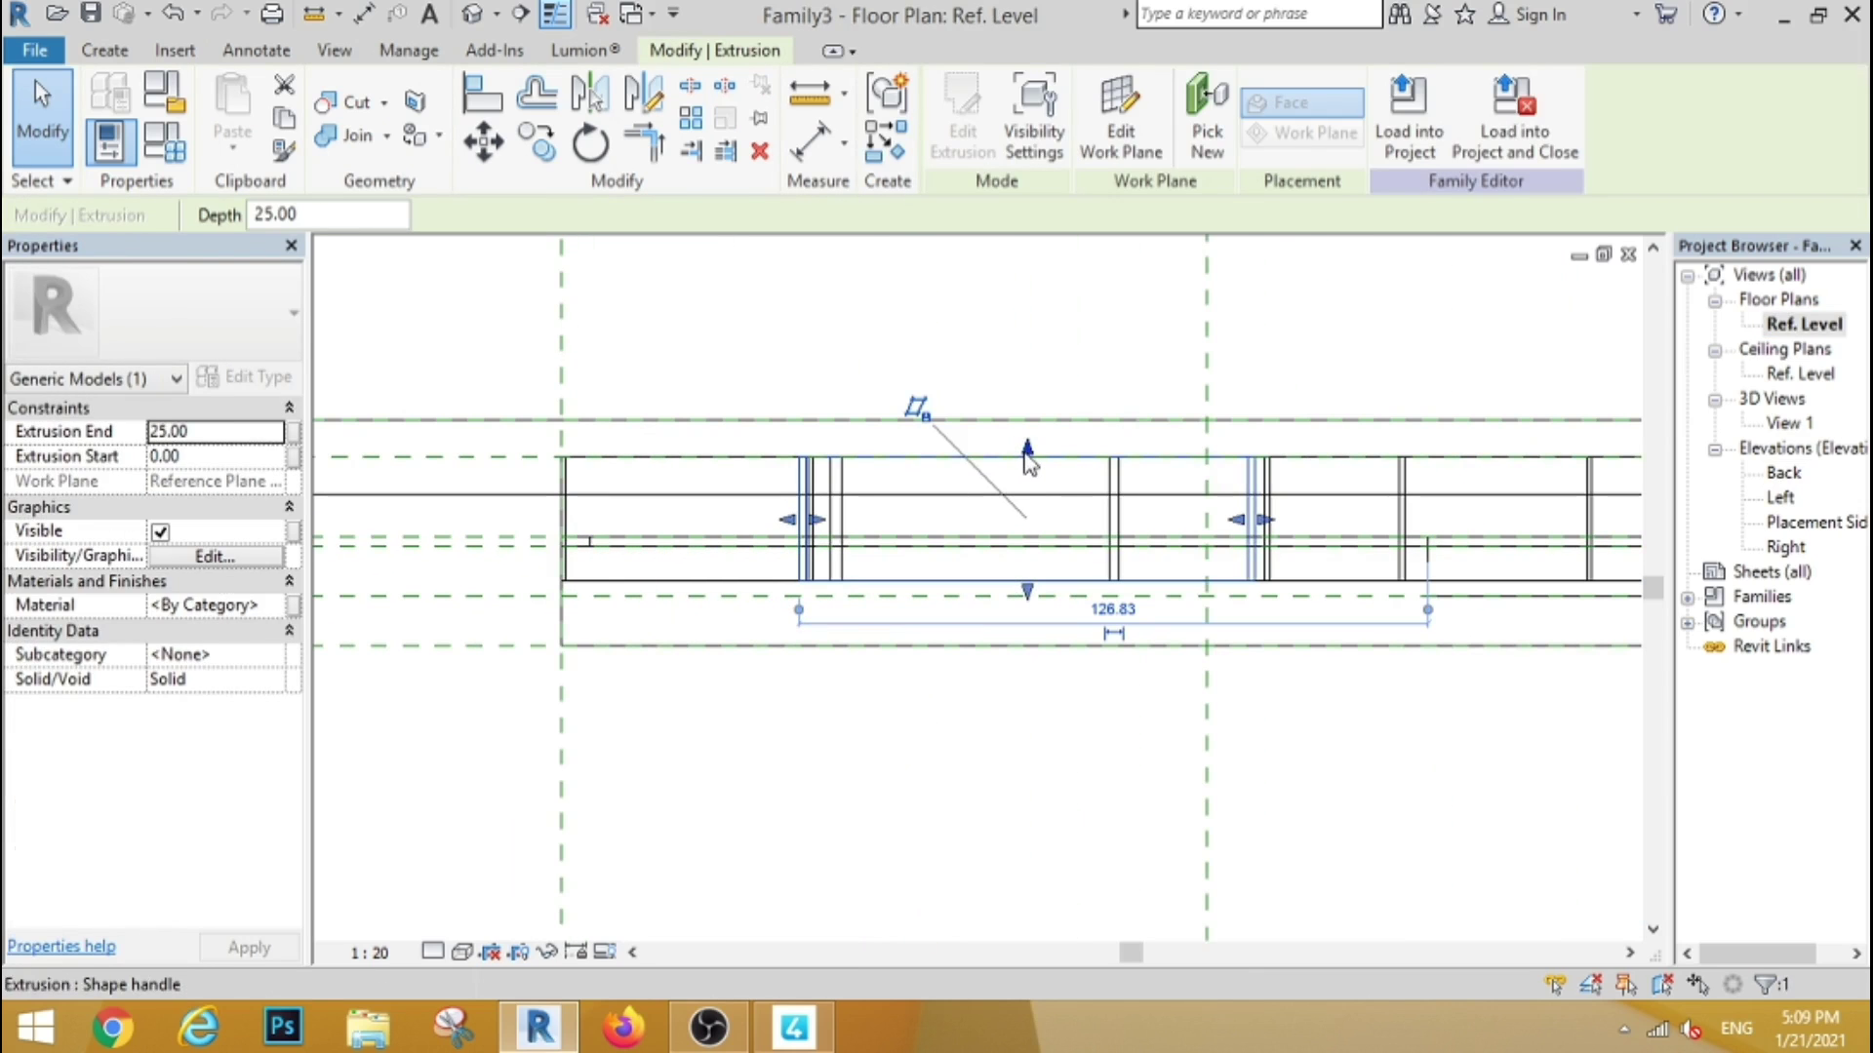
{"action": "left_click_drag", "start_coordinate": [1005, 457], "coordinate": [1014, 556]}
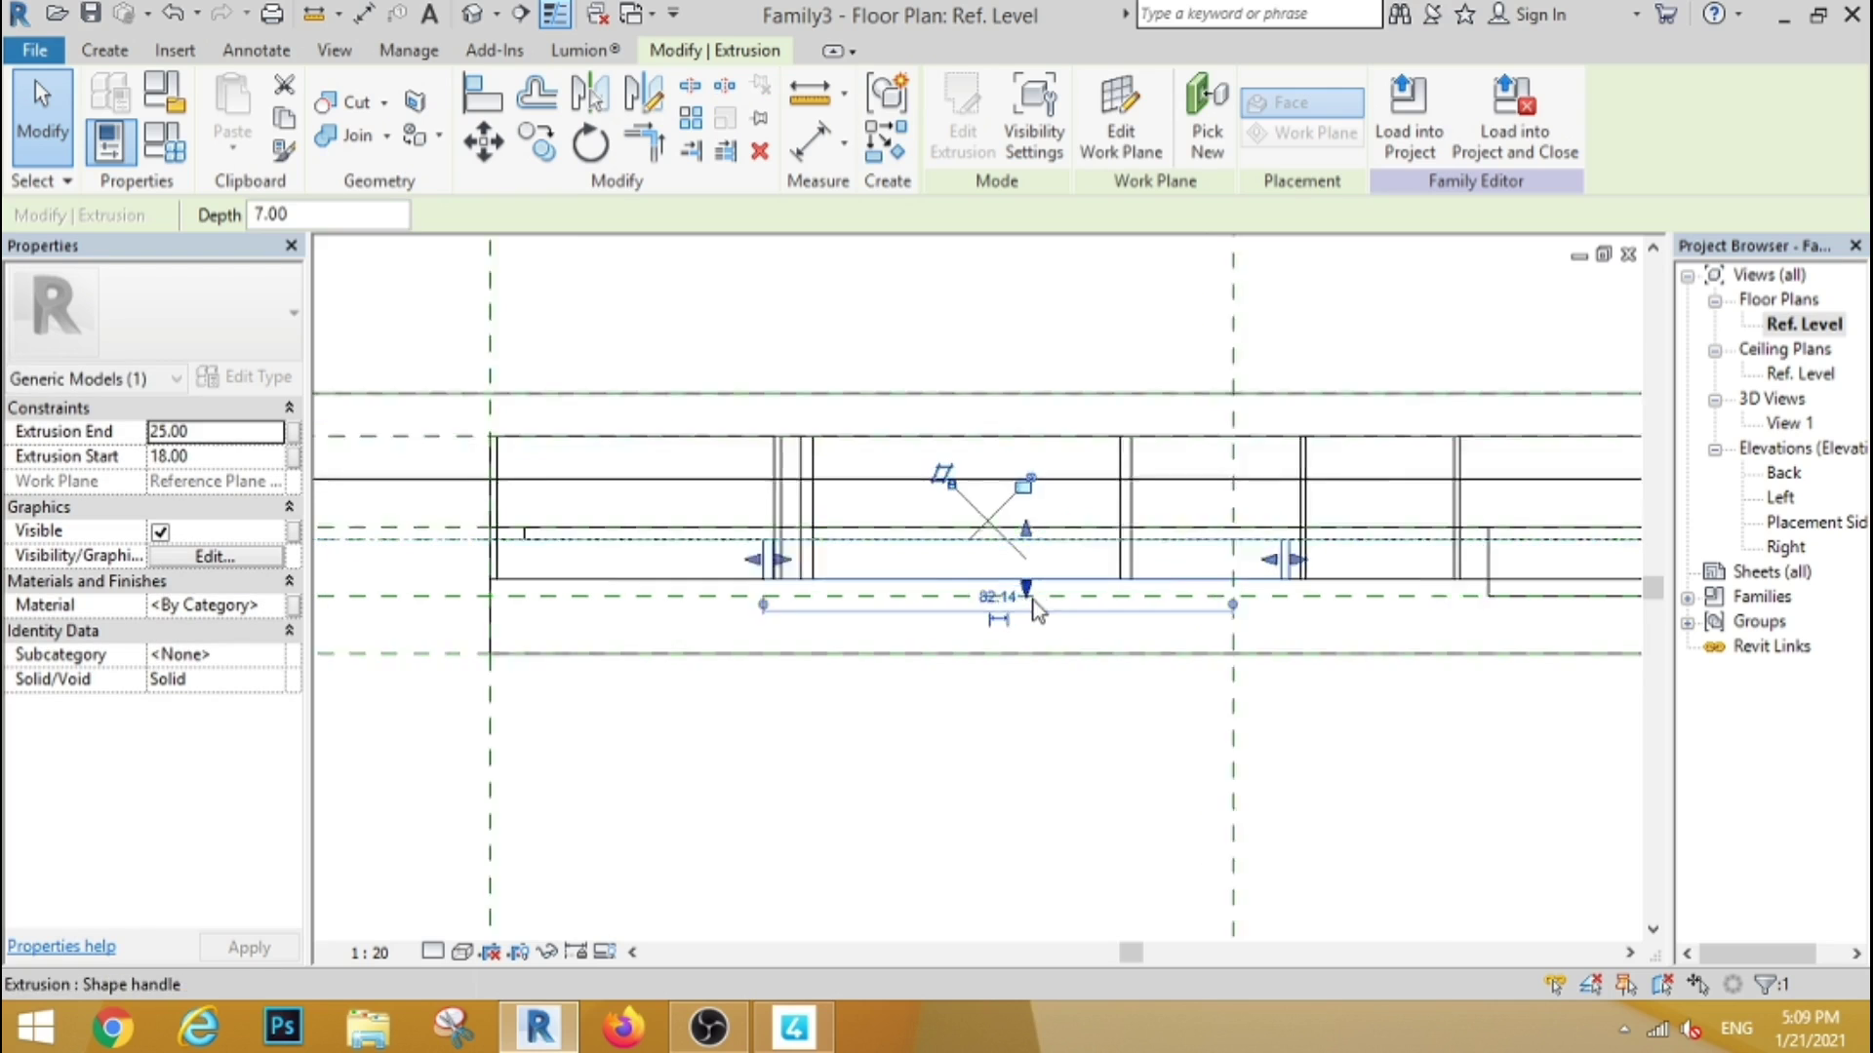
{"action": "scroll", "coordinate": [1015, 555], "scroll_direction": "up", "scroll_amount": 3}
{"action": "left_click_drag", "start_coordinate": [1019, 571], "coordinate": [1022, 488]}
{"action": "left_click", "coordinate": [914, 704]}
{"action": "scroll", "coordinate": [914, 704], "scroll_direction": "down", "scroll_amount": 3}
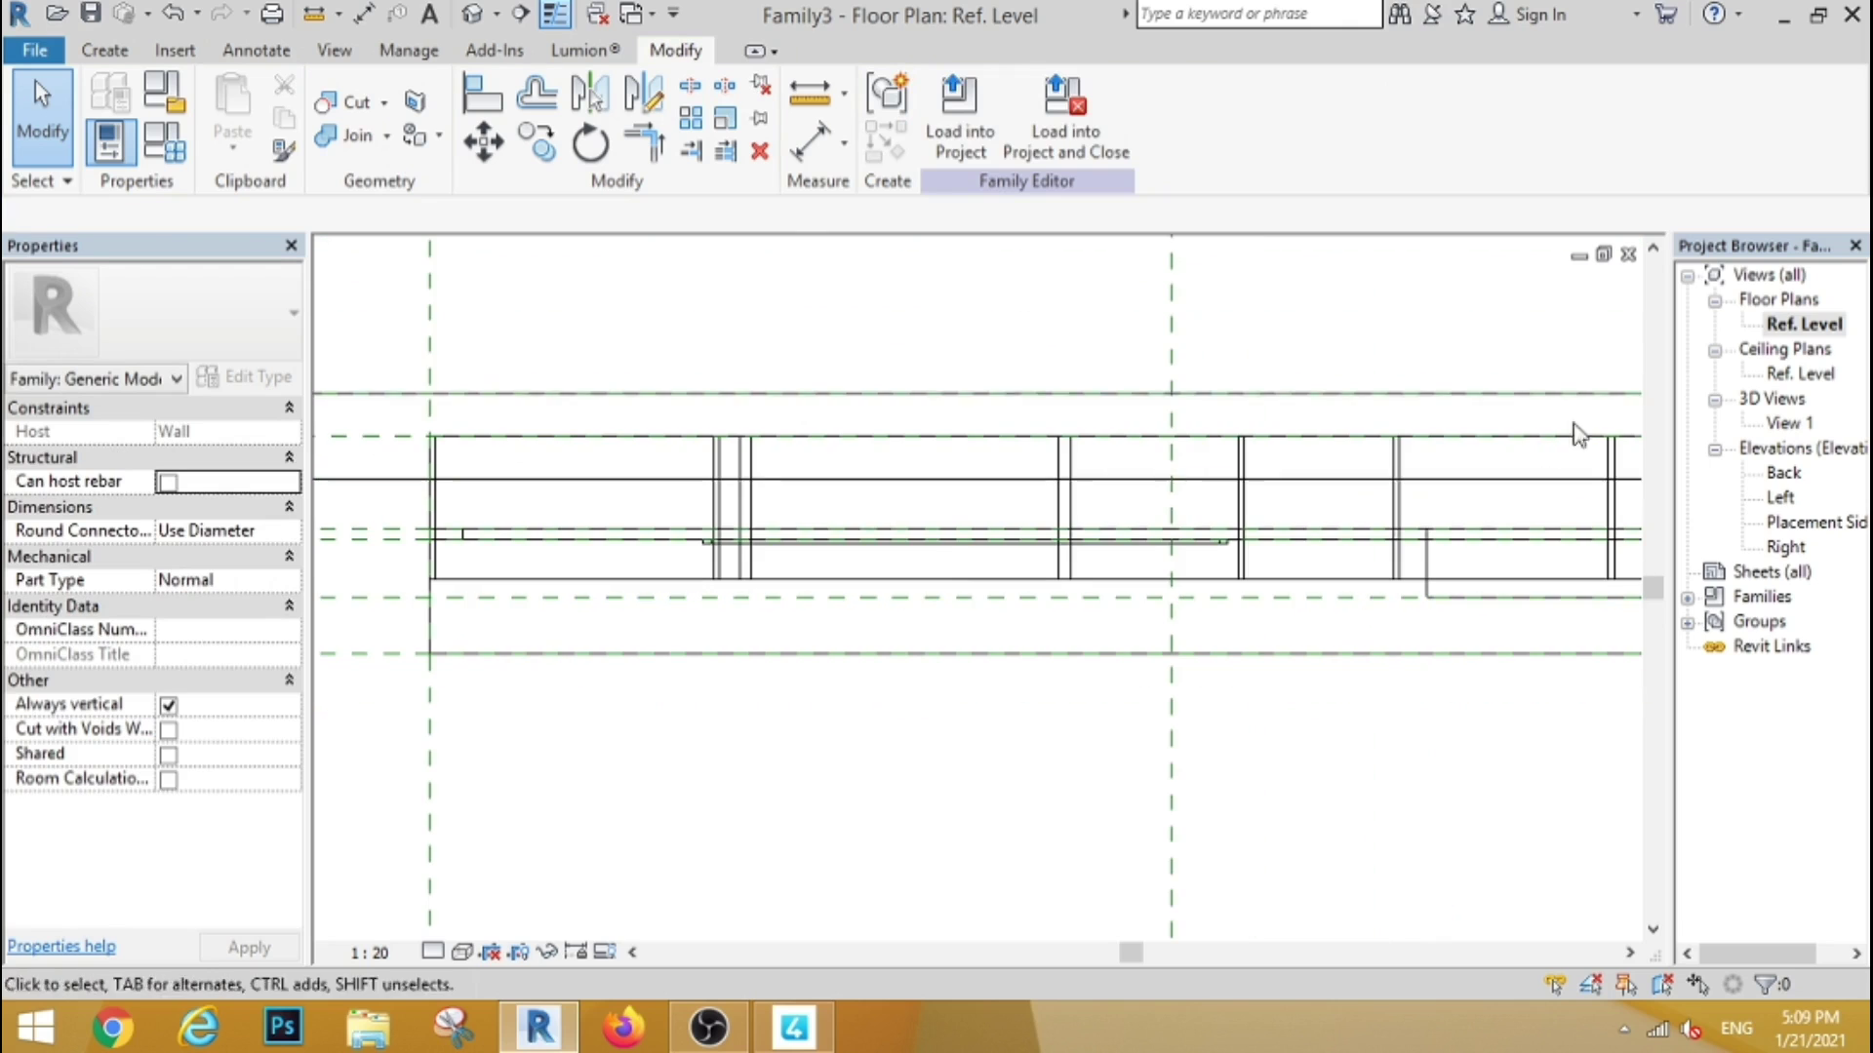
{"action": "double_click", "coordinate": [1785, 473]}
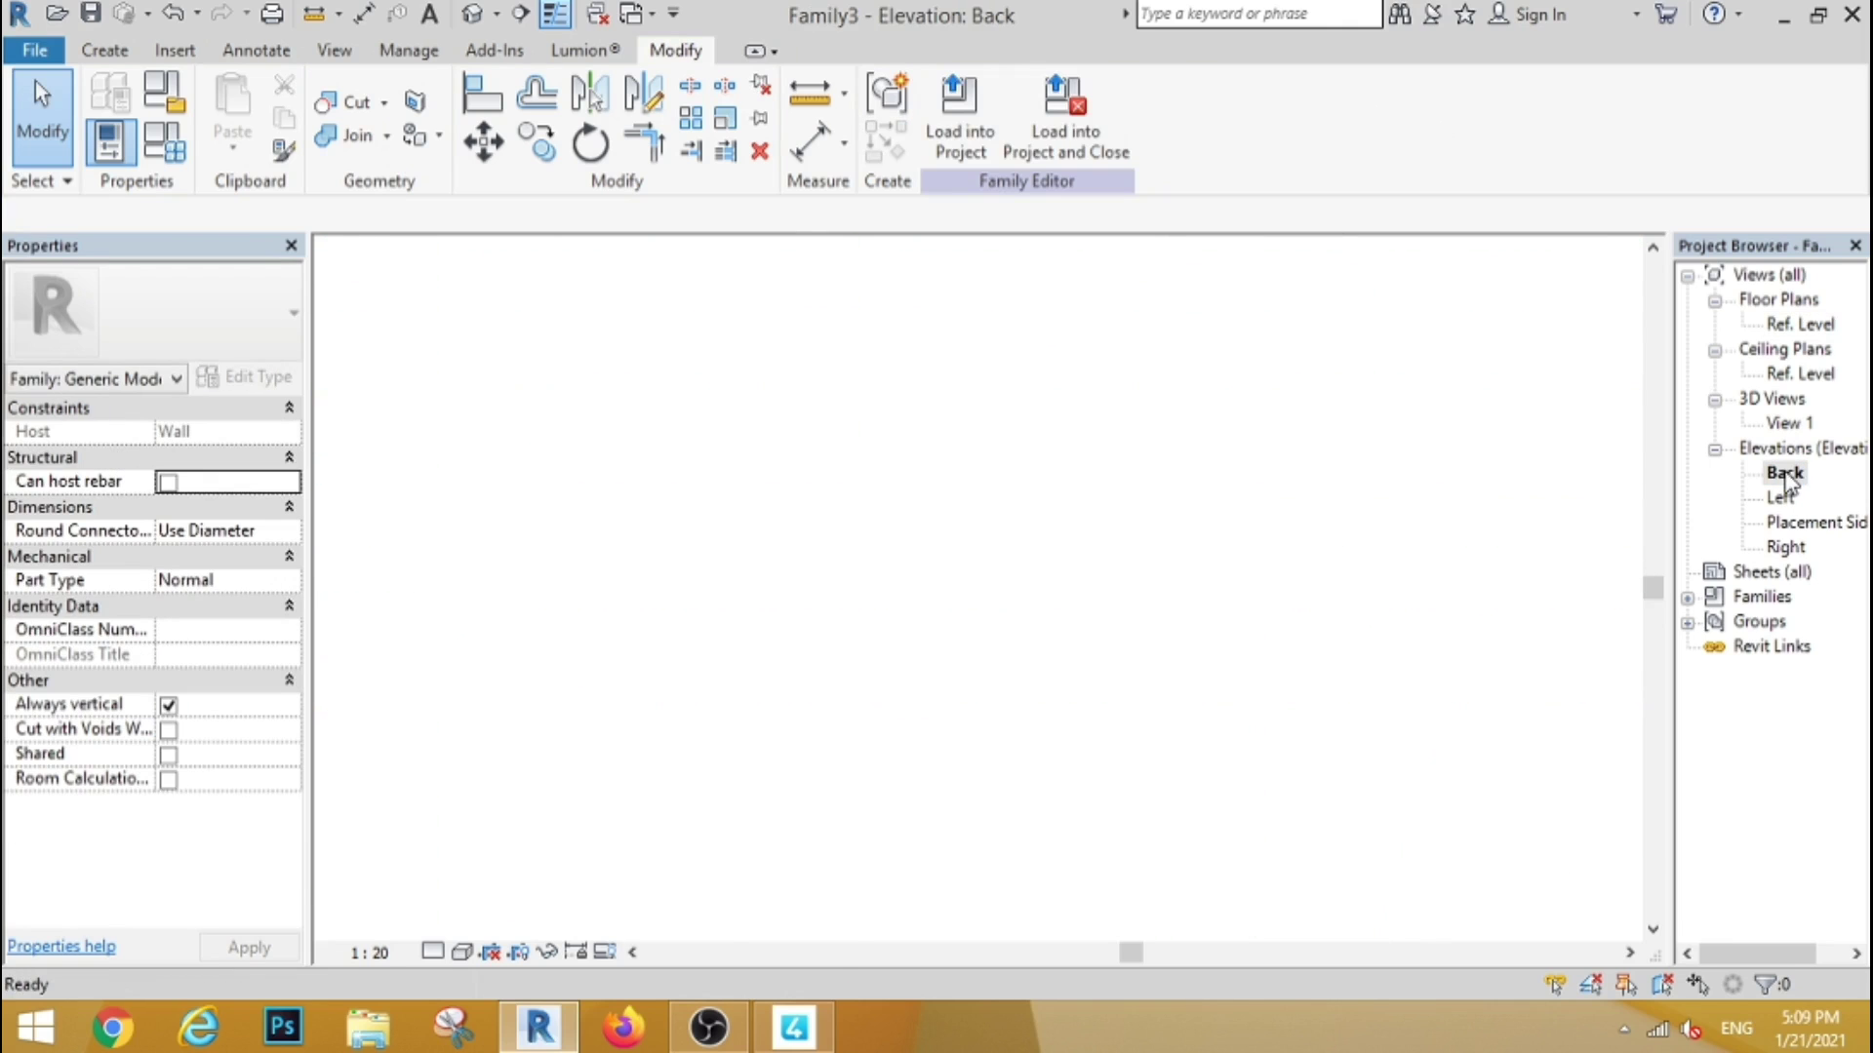
{"action": "scroll", "coordinate": [1467, 453], "scroll_direction": "down", "scroll_amount": 1}
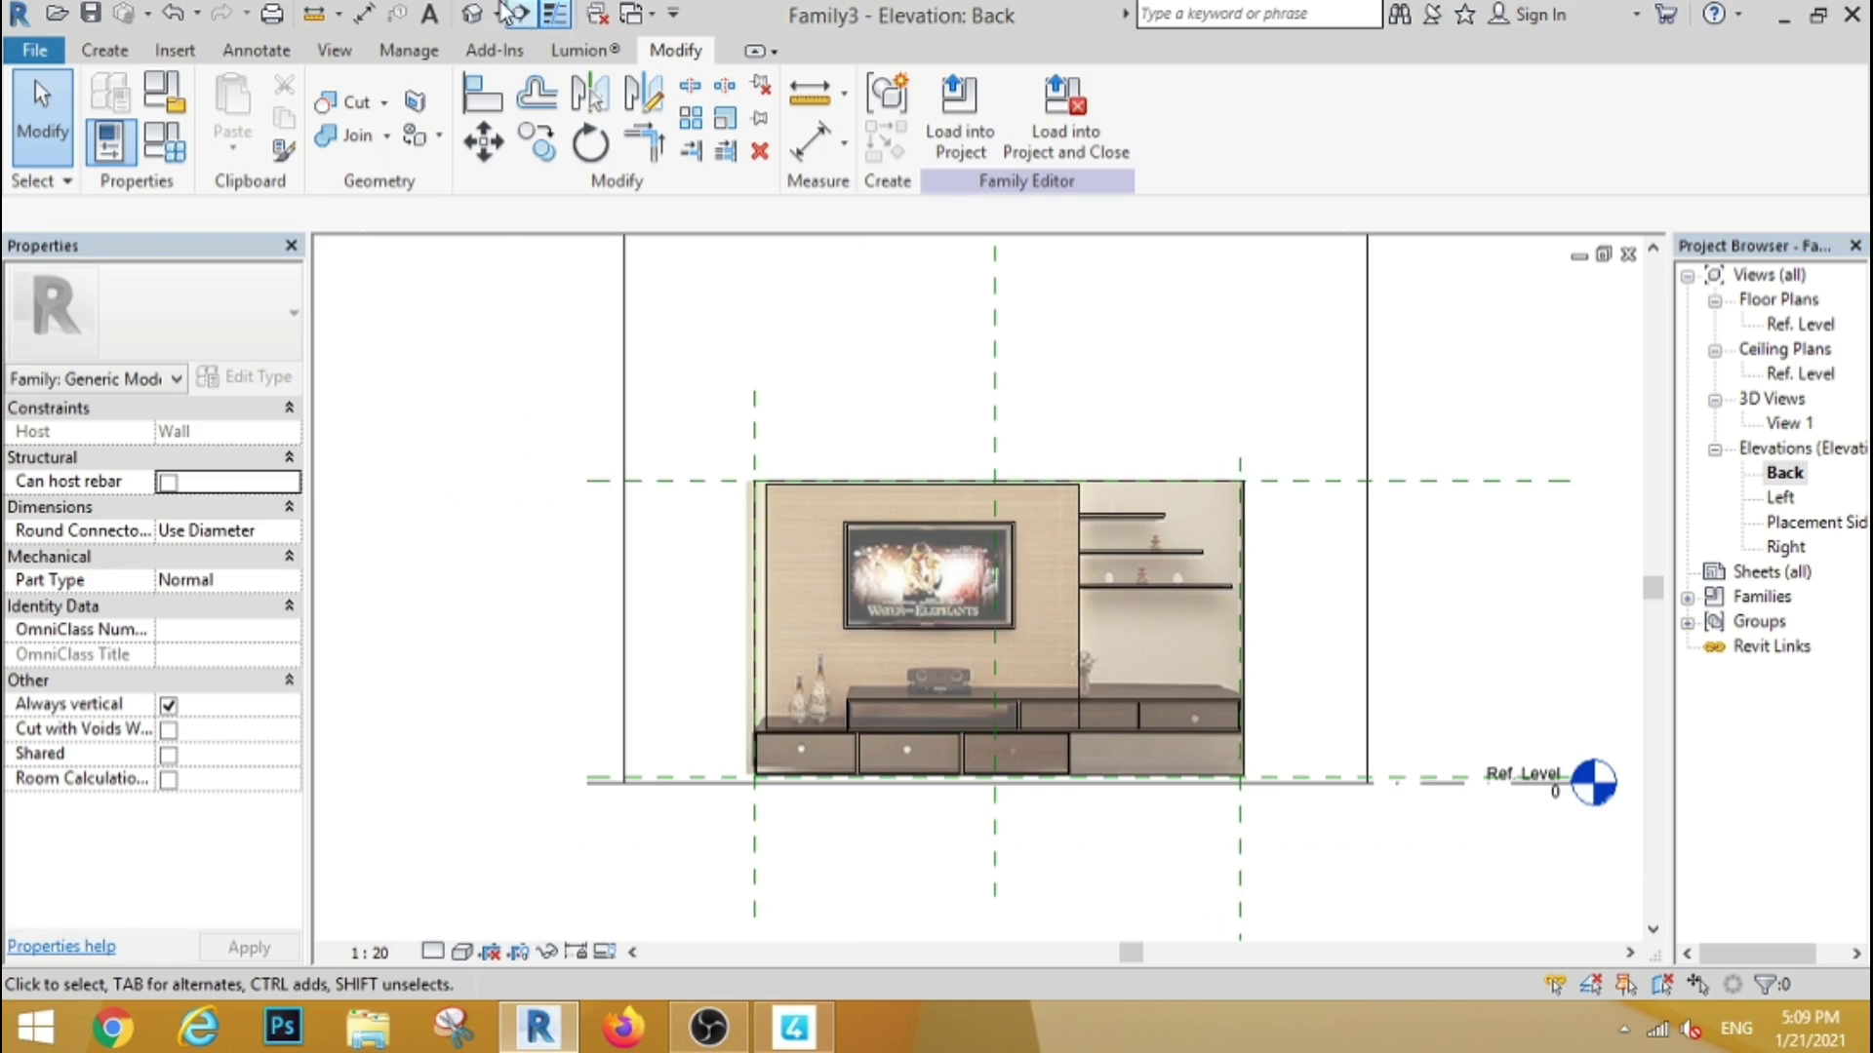
Make the lower open-box row extrusion run from 18 to 38 deep
{"action": "left_click", "coordinate": [471, 16]}
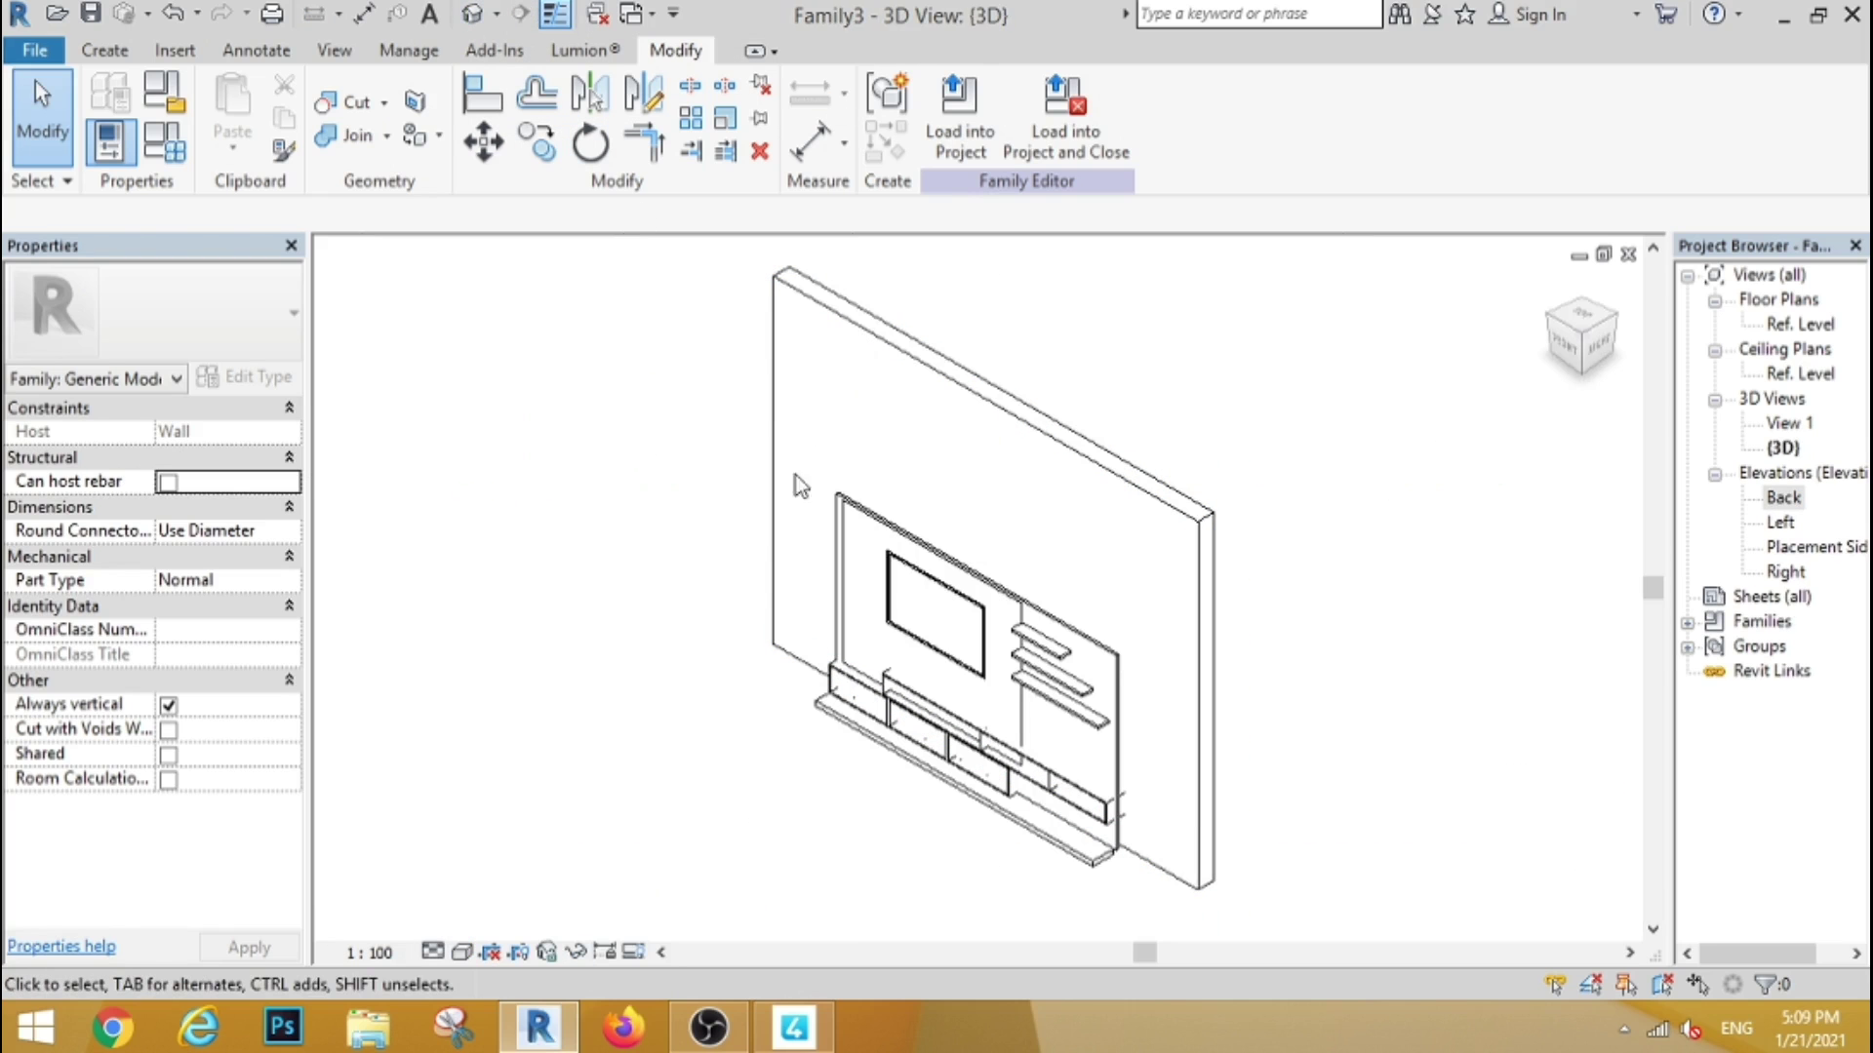
{"action": "middle_click_drag", "start_coordinate": [682, 619], "coordinate": [1007, 751], "text": "shift"}
{"action": "scroll", "coordinate": [1010, 751], "scroll_direction": "up", "scroll_amount": 3}
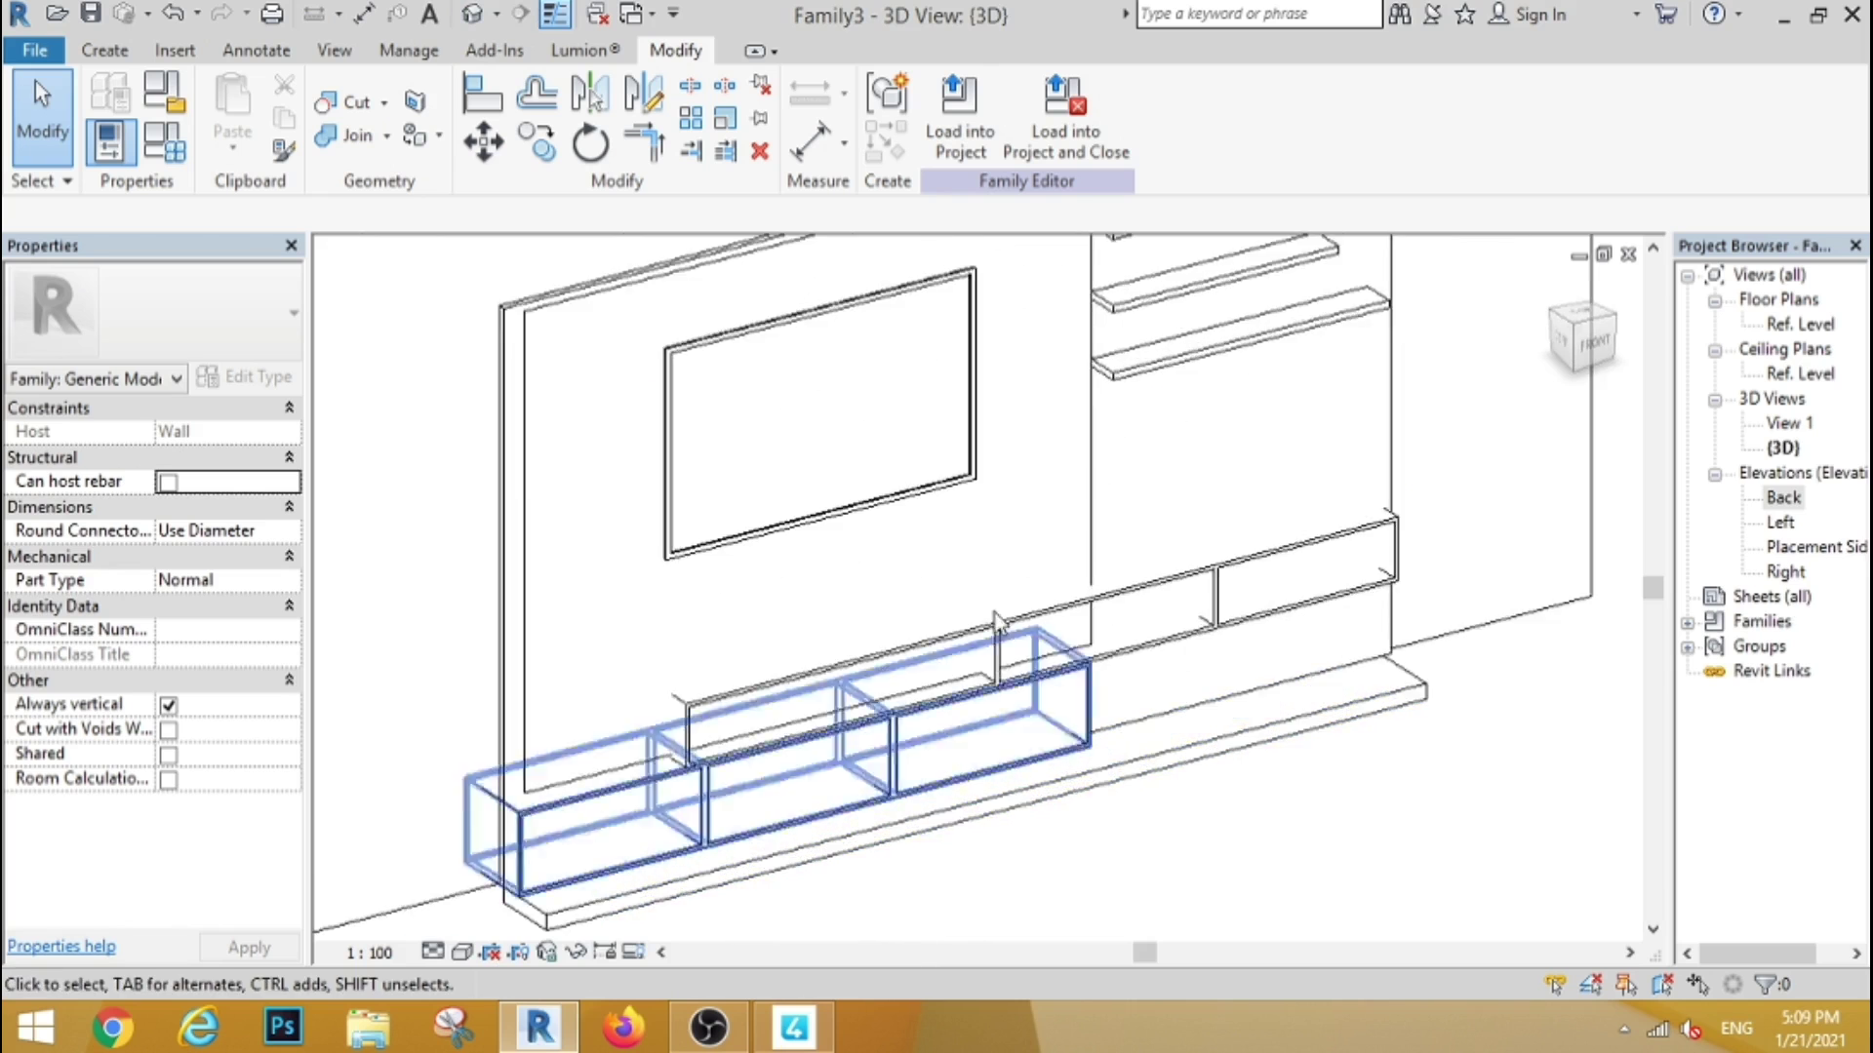
{"action": "scroll", "coordinate": [1009, 751], "scroll_direction": "down", "scroll_amount": 1}
{"action": "left_click", "coordinate": [799, 683]}
{"action": "double_click", "coordinate": [1800, 324]}
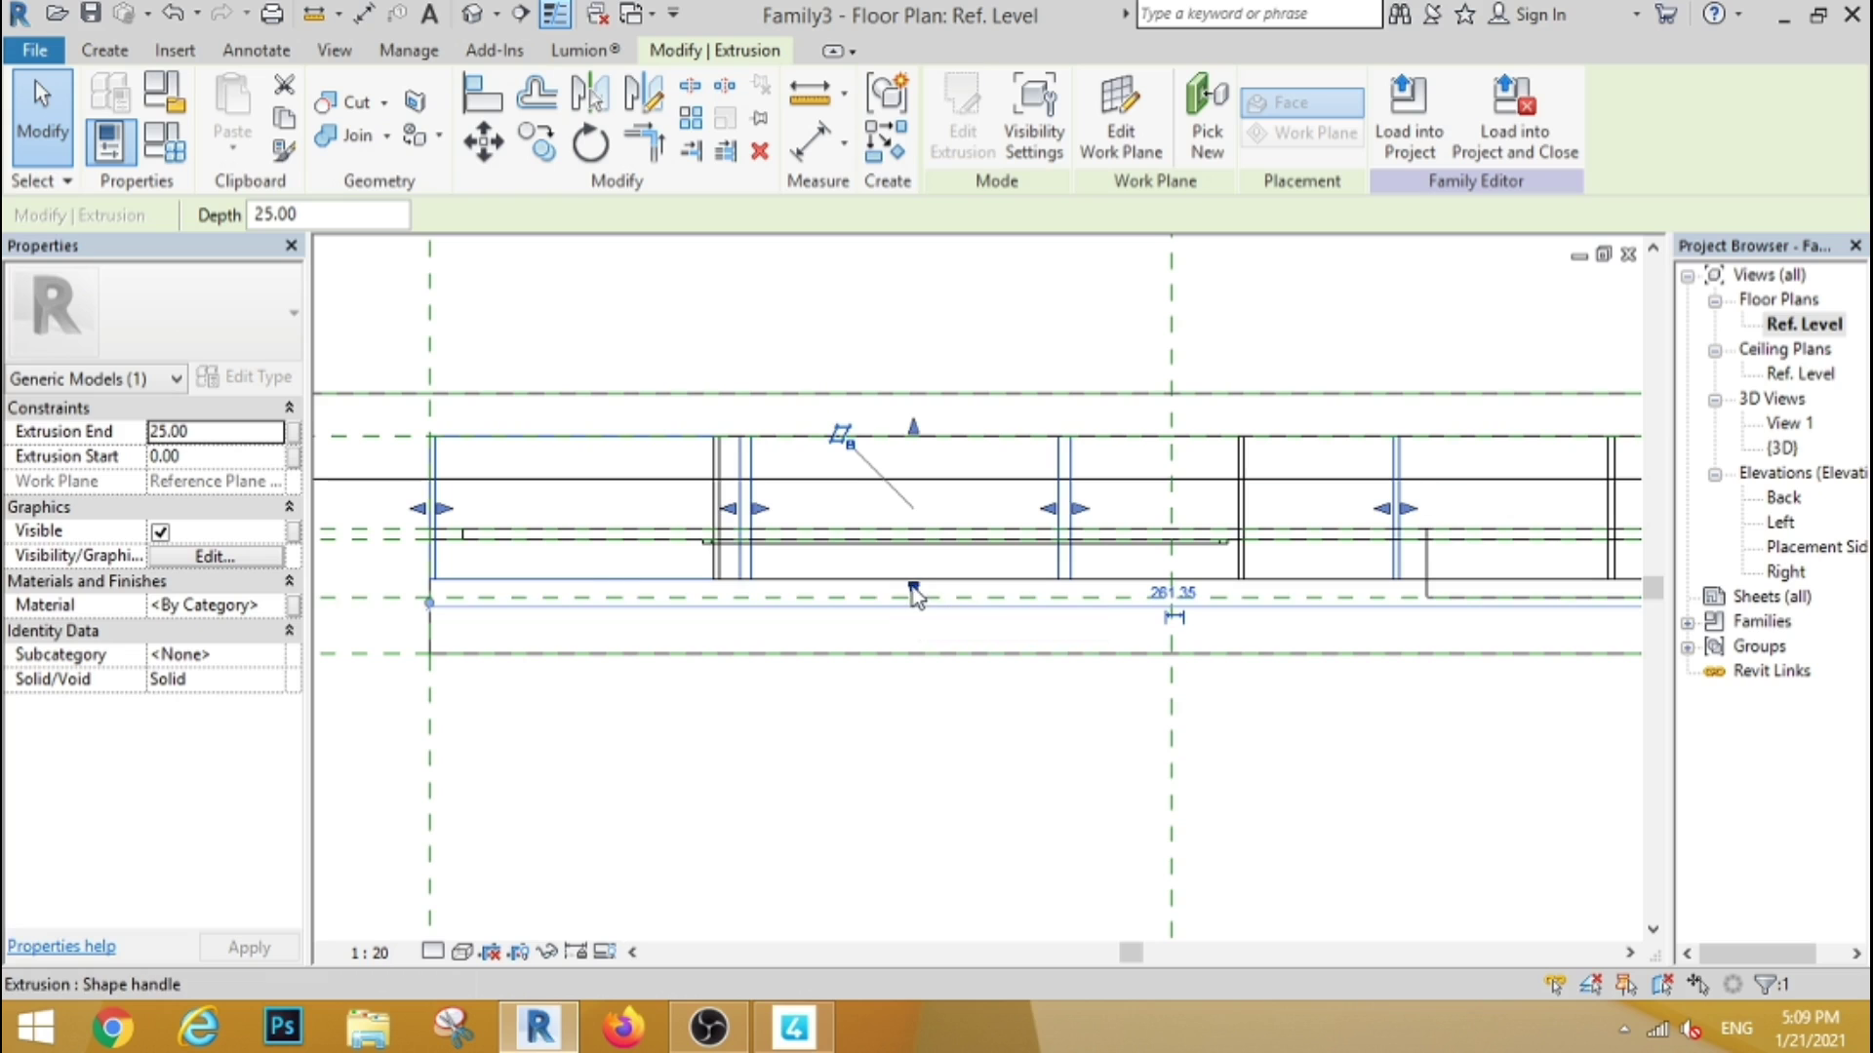
{"action": "left_click_drag", "start_coordinate": [914, 587], "coordinate": [913, 653]}
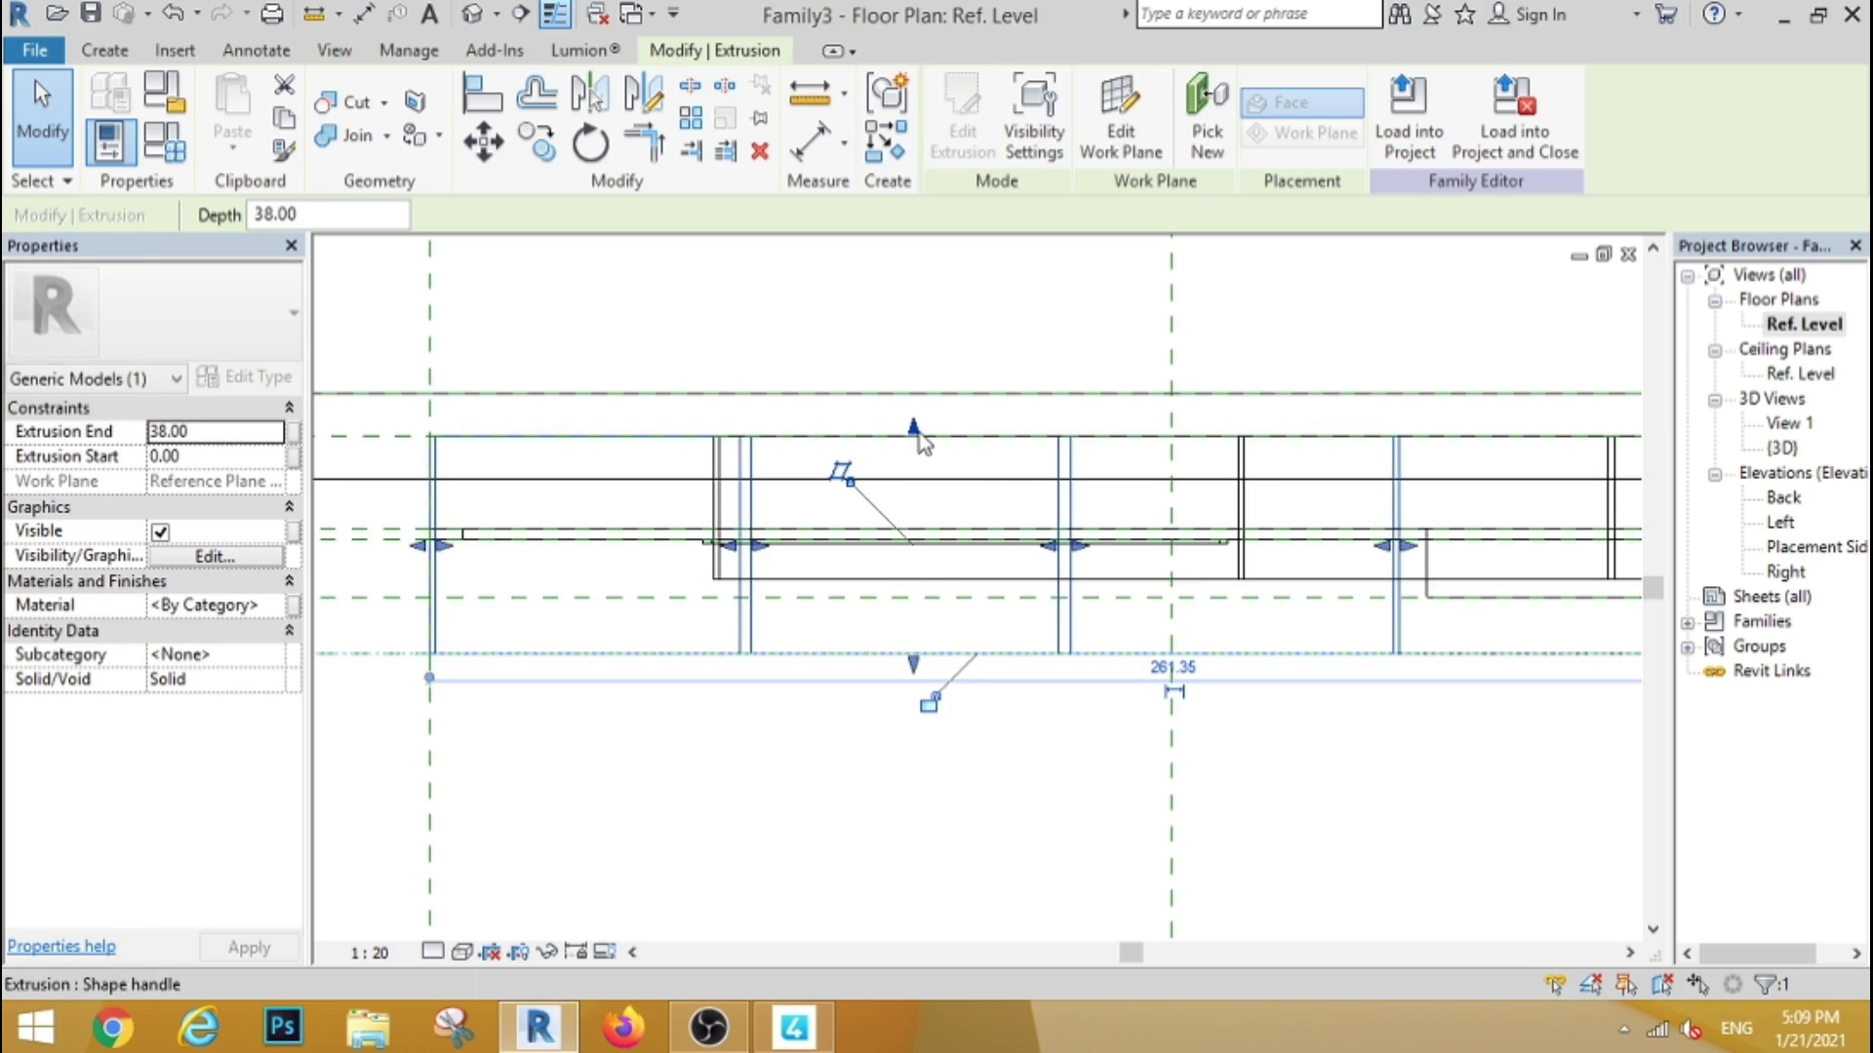
{"action": "left_click_drag", "start_coordinate": [922, 443], "coordinate": [913, 532]}
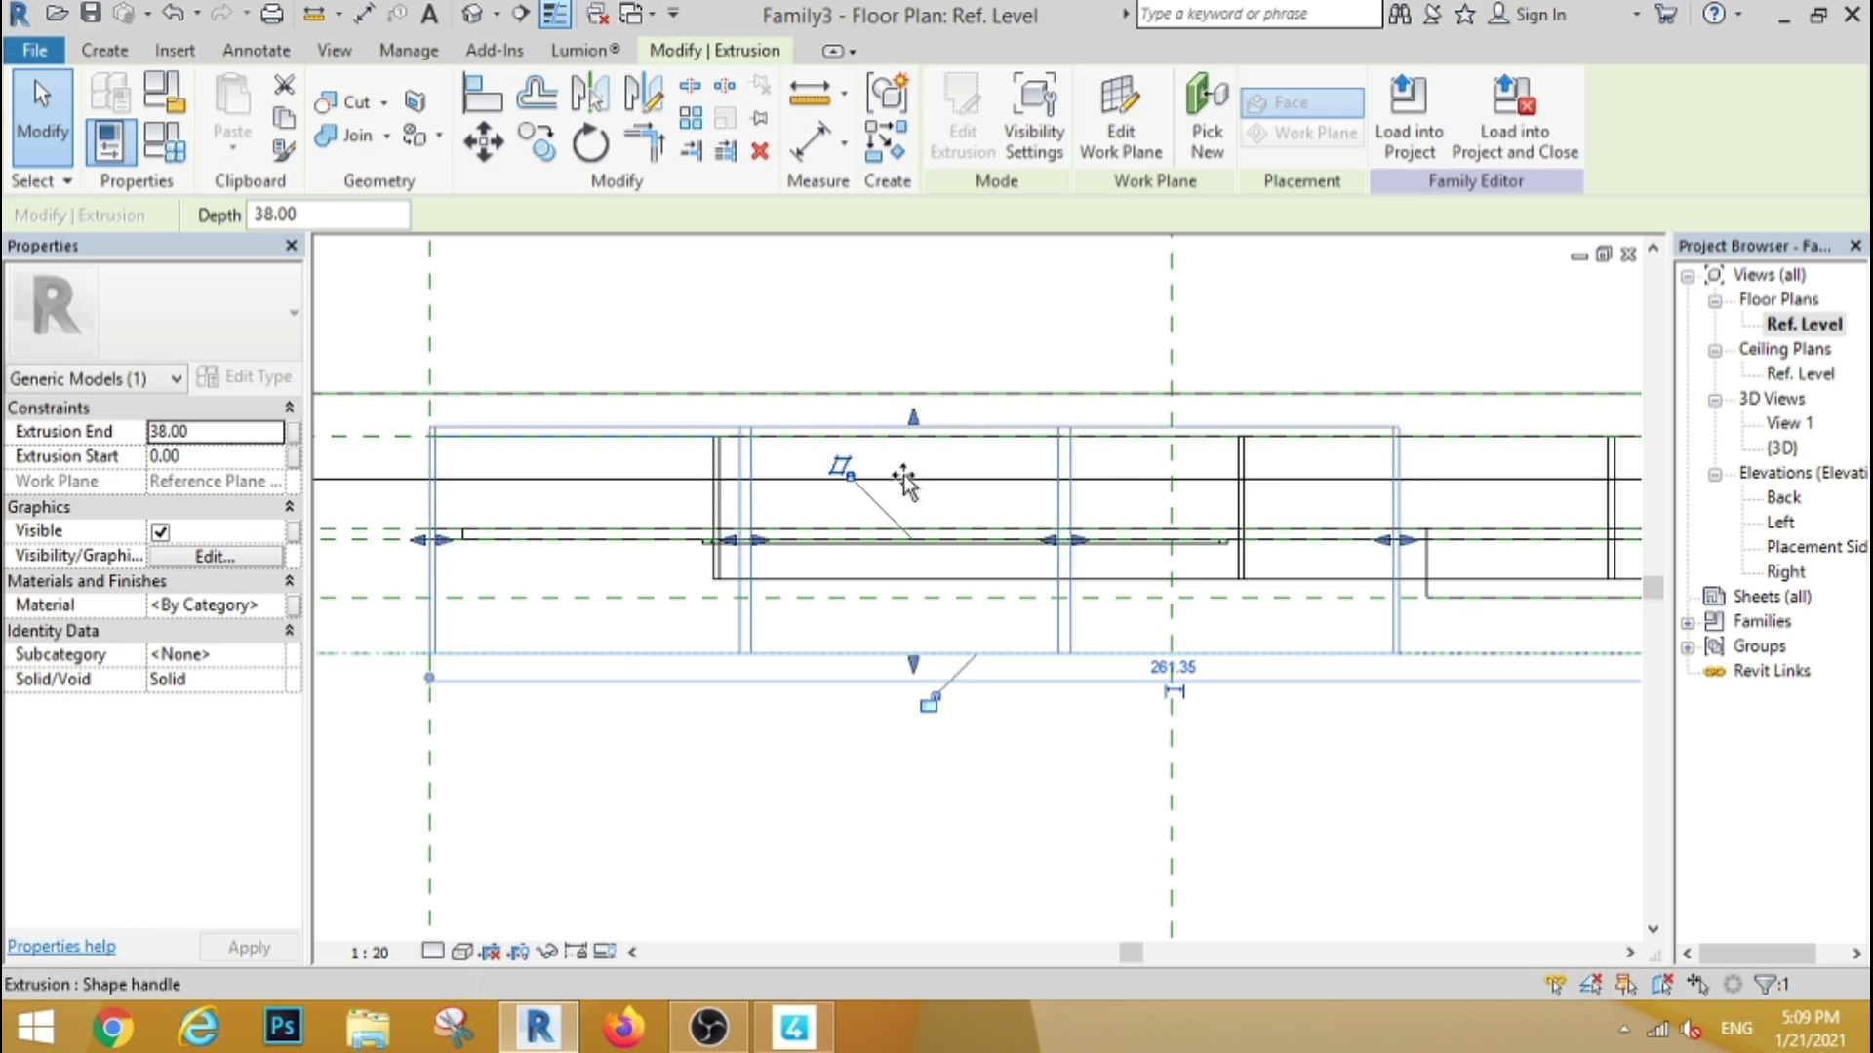
{"action": "left_click", "coordinate": [870, 862]}
Make the upper box row run from 18 to 38 deep and check it in 3D
{"action": "left_click", "coordinate": [472, 13]}
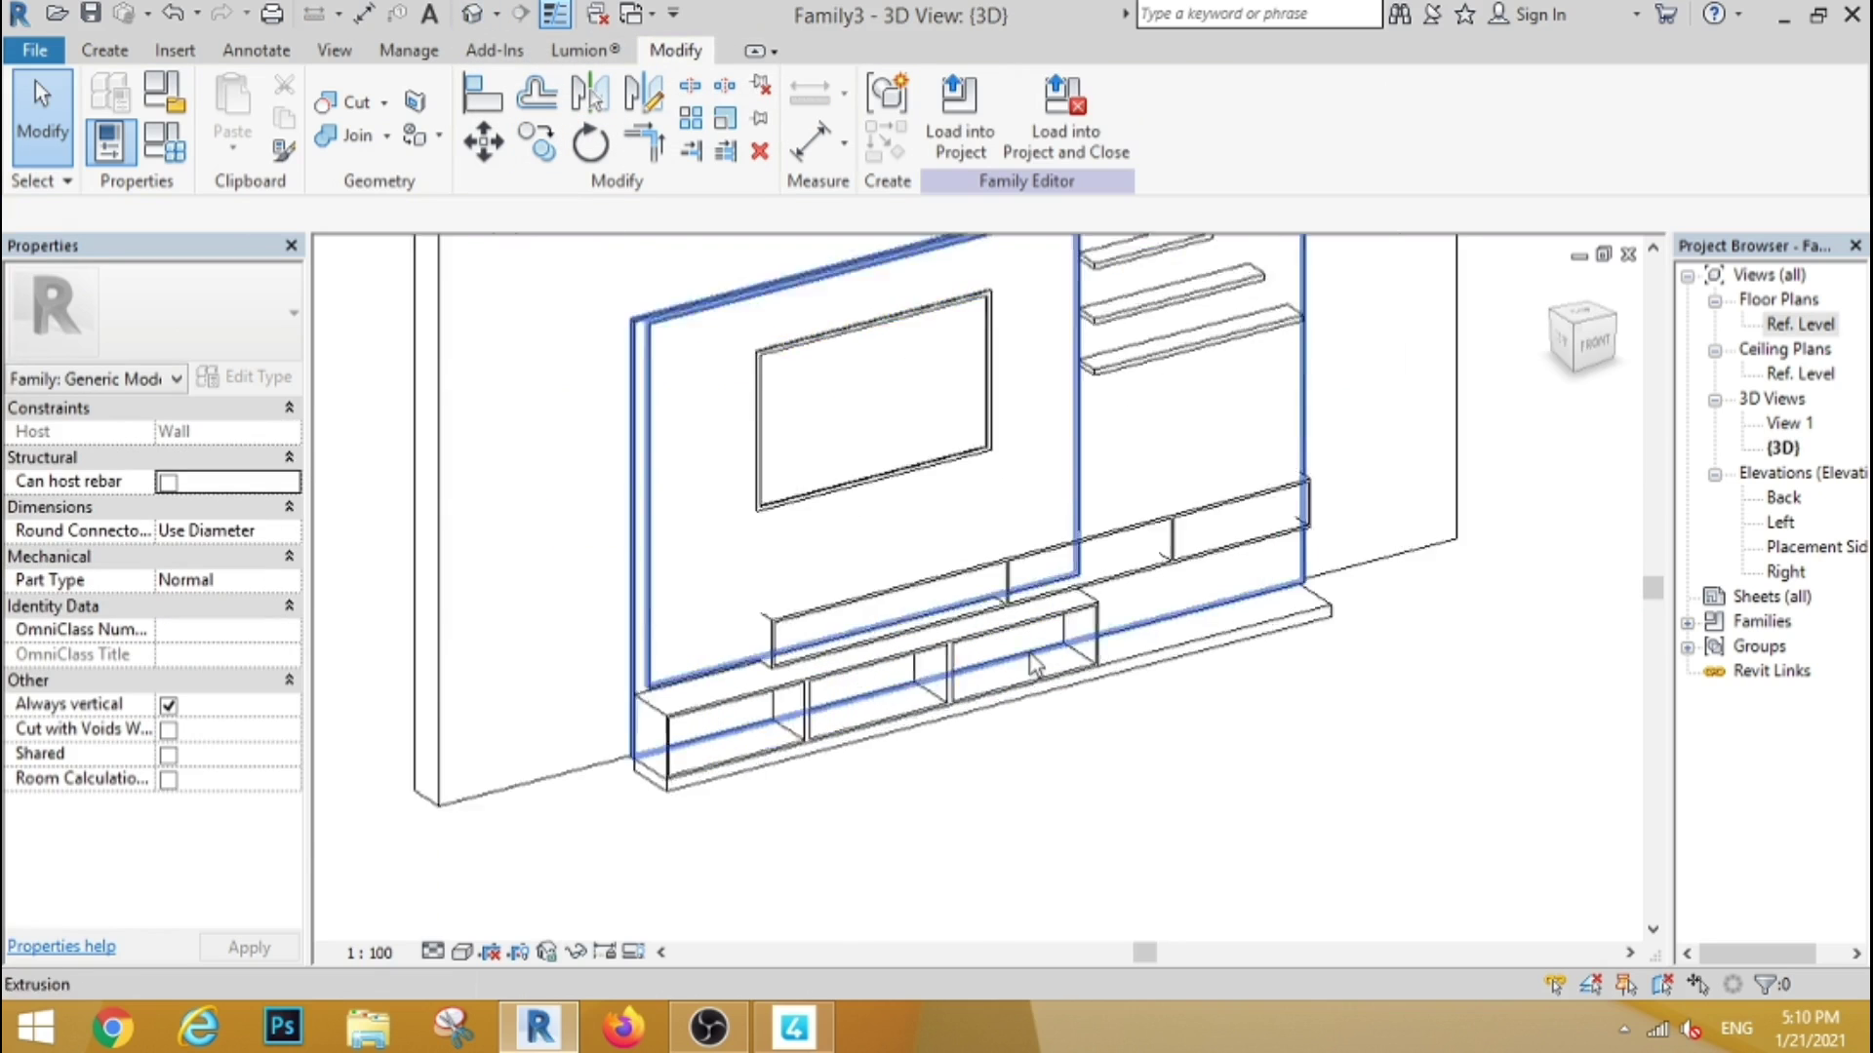
{"action": "double_click", "coordinate": [1800, 328]}
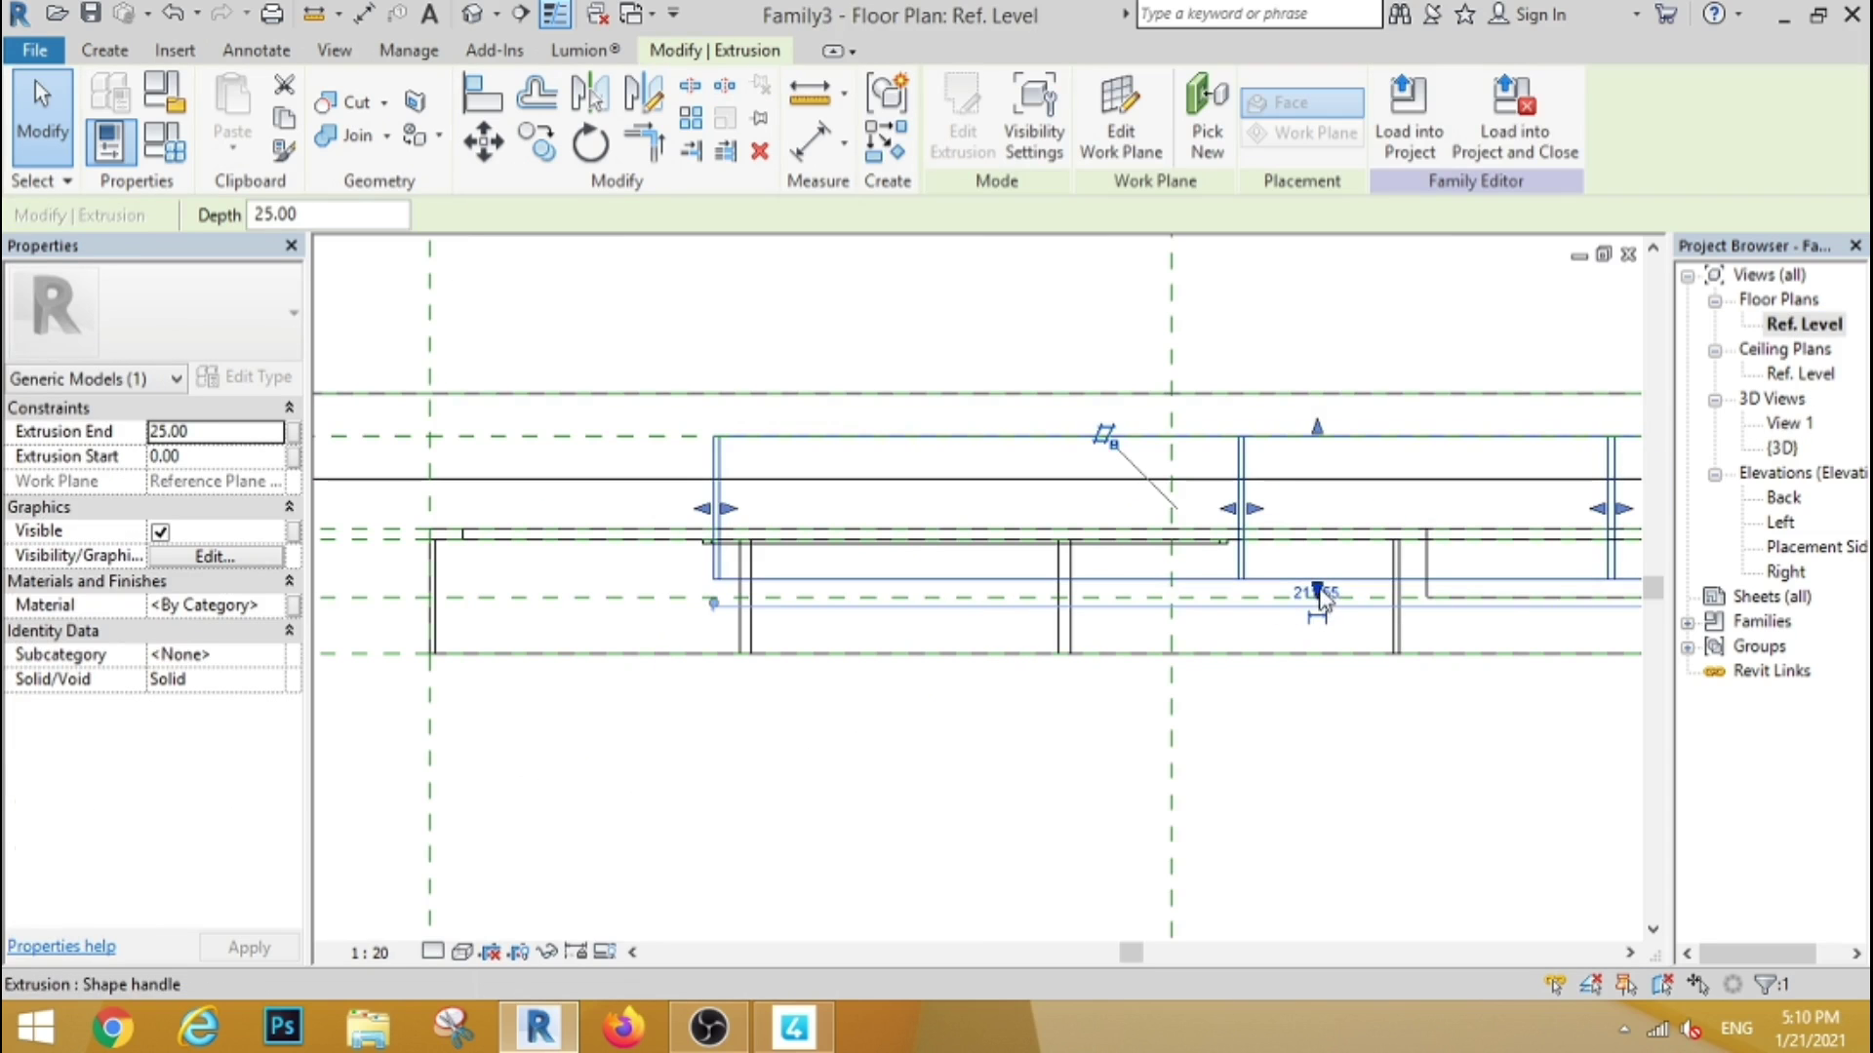
{"action": "left_click_drag", "start_coordinate": [1319, 593], "coordinate": [1319, 667]}
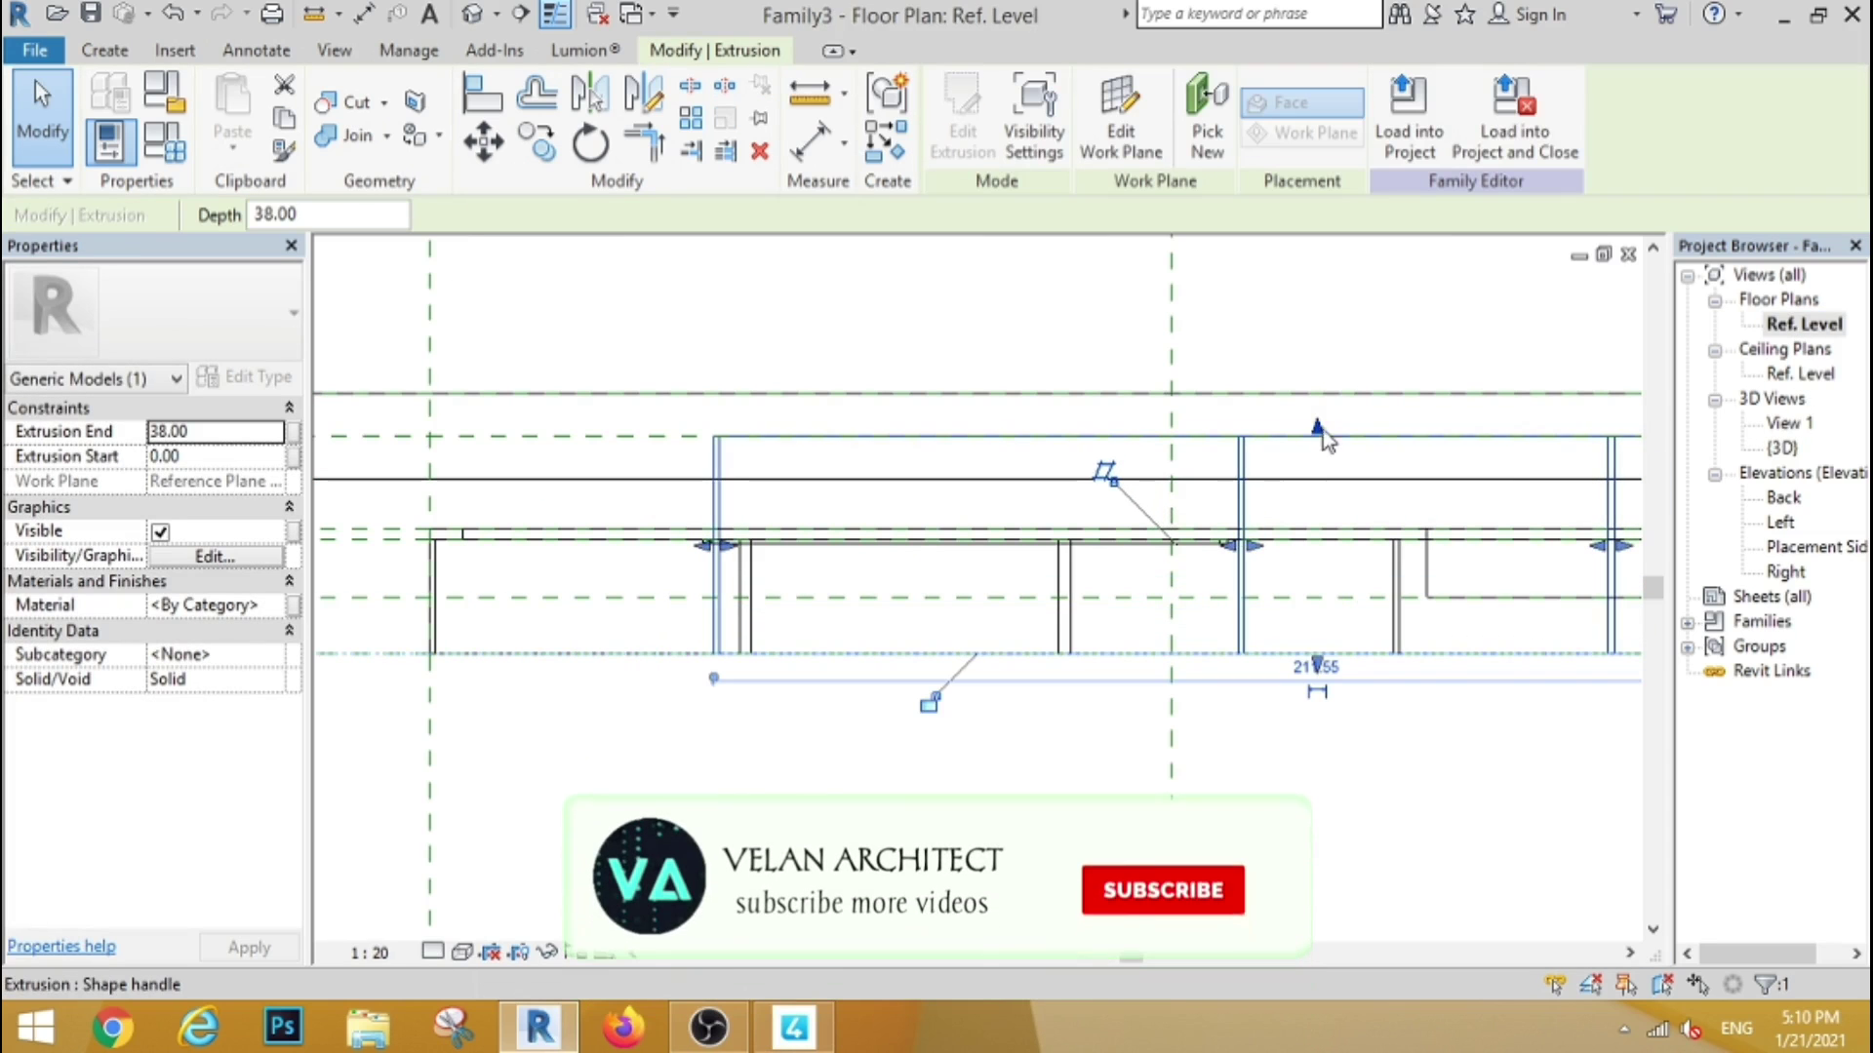
{"action": "left_click_drag", "start_coordinate": [1318, 428], "coordinate": [1319, 534]}
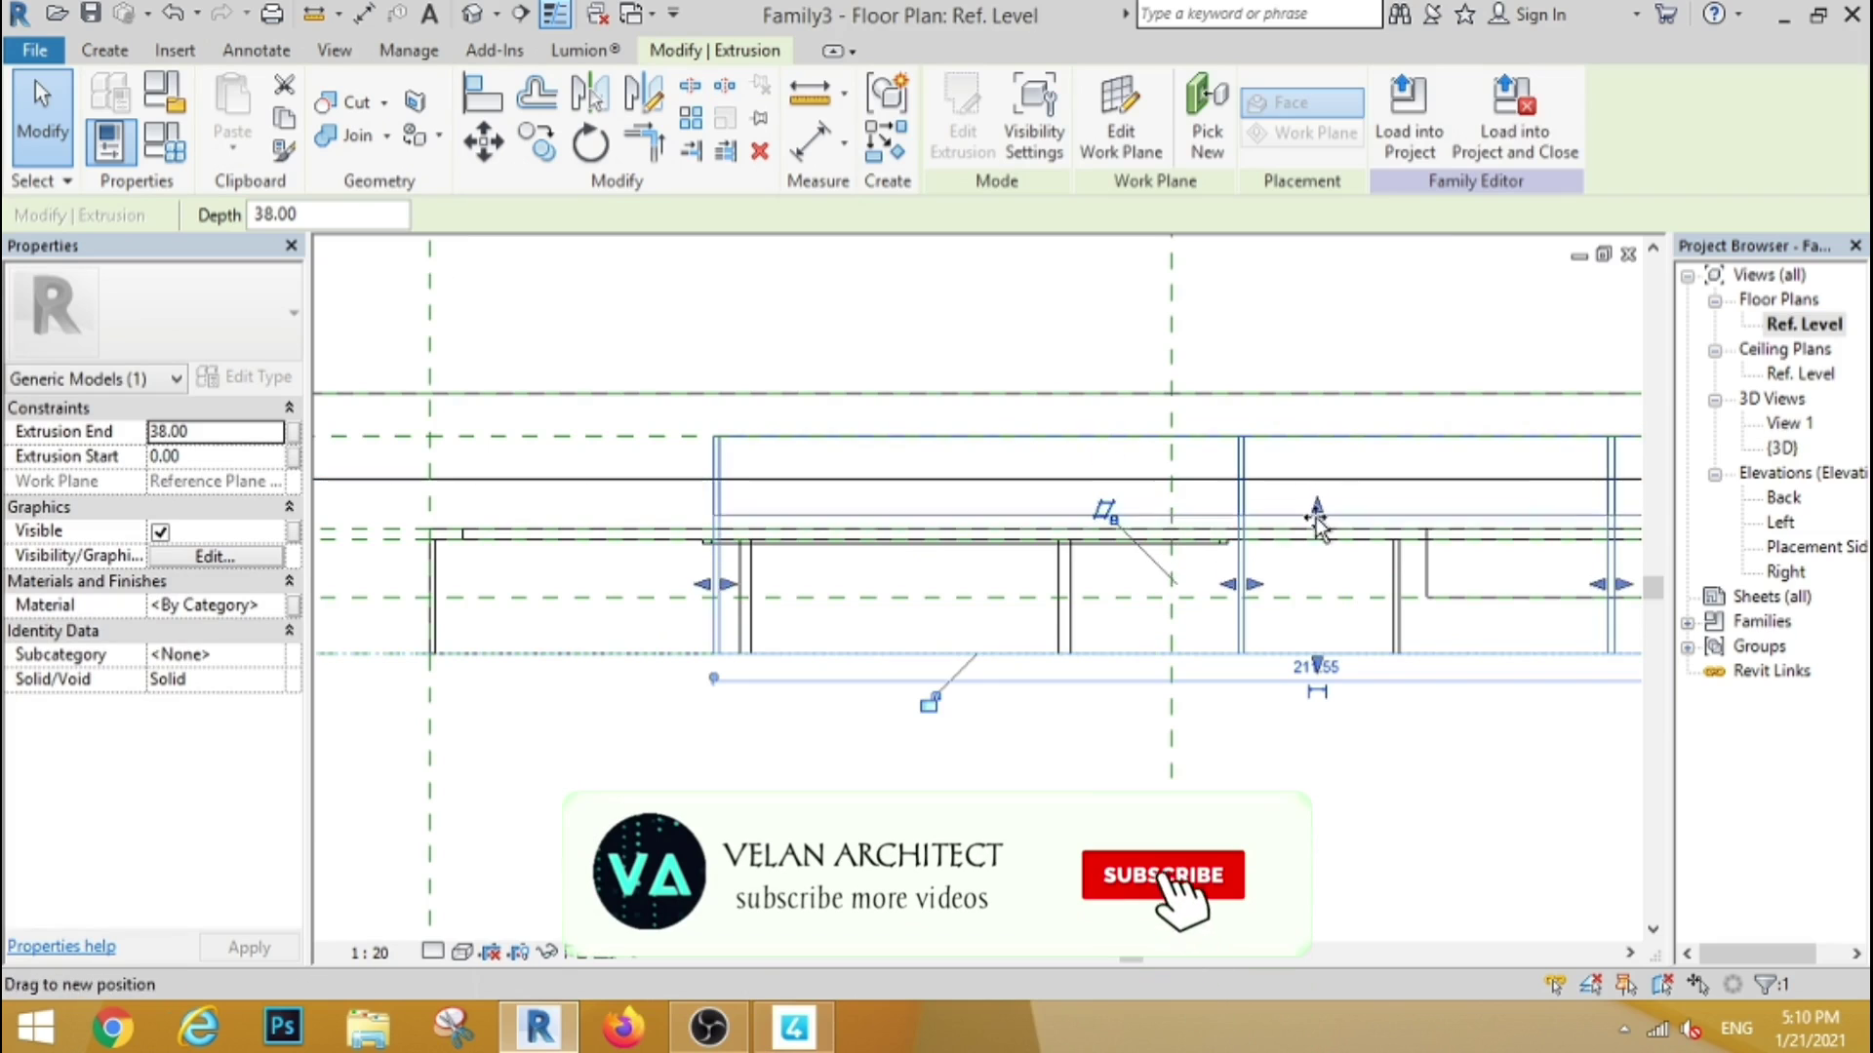
{"action": "left_click", "coordinate": [1338, 809]}
{"action": "left_click", "coordinate": [474, 14]}
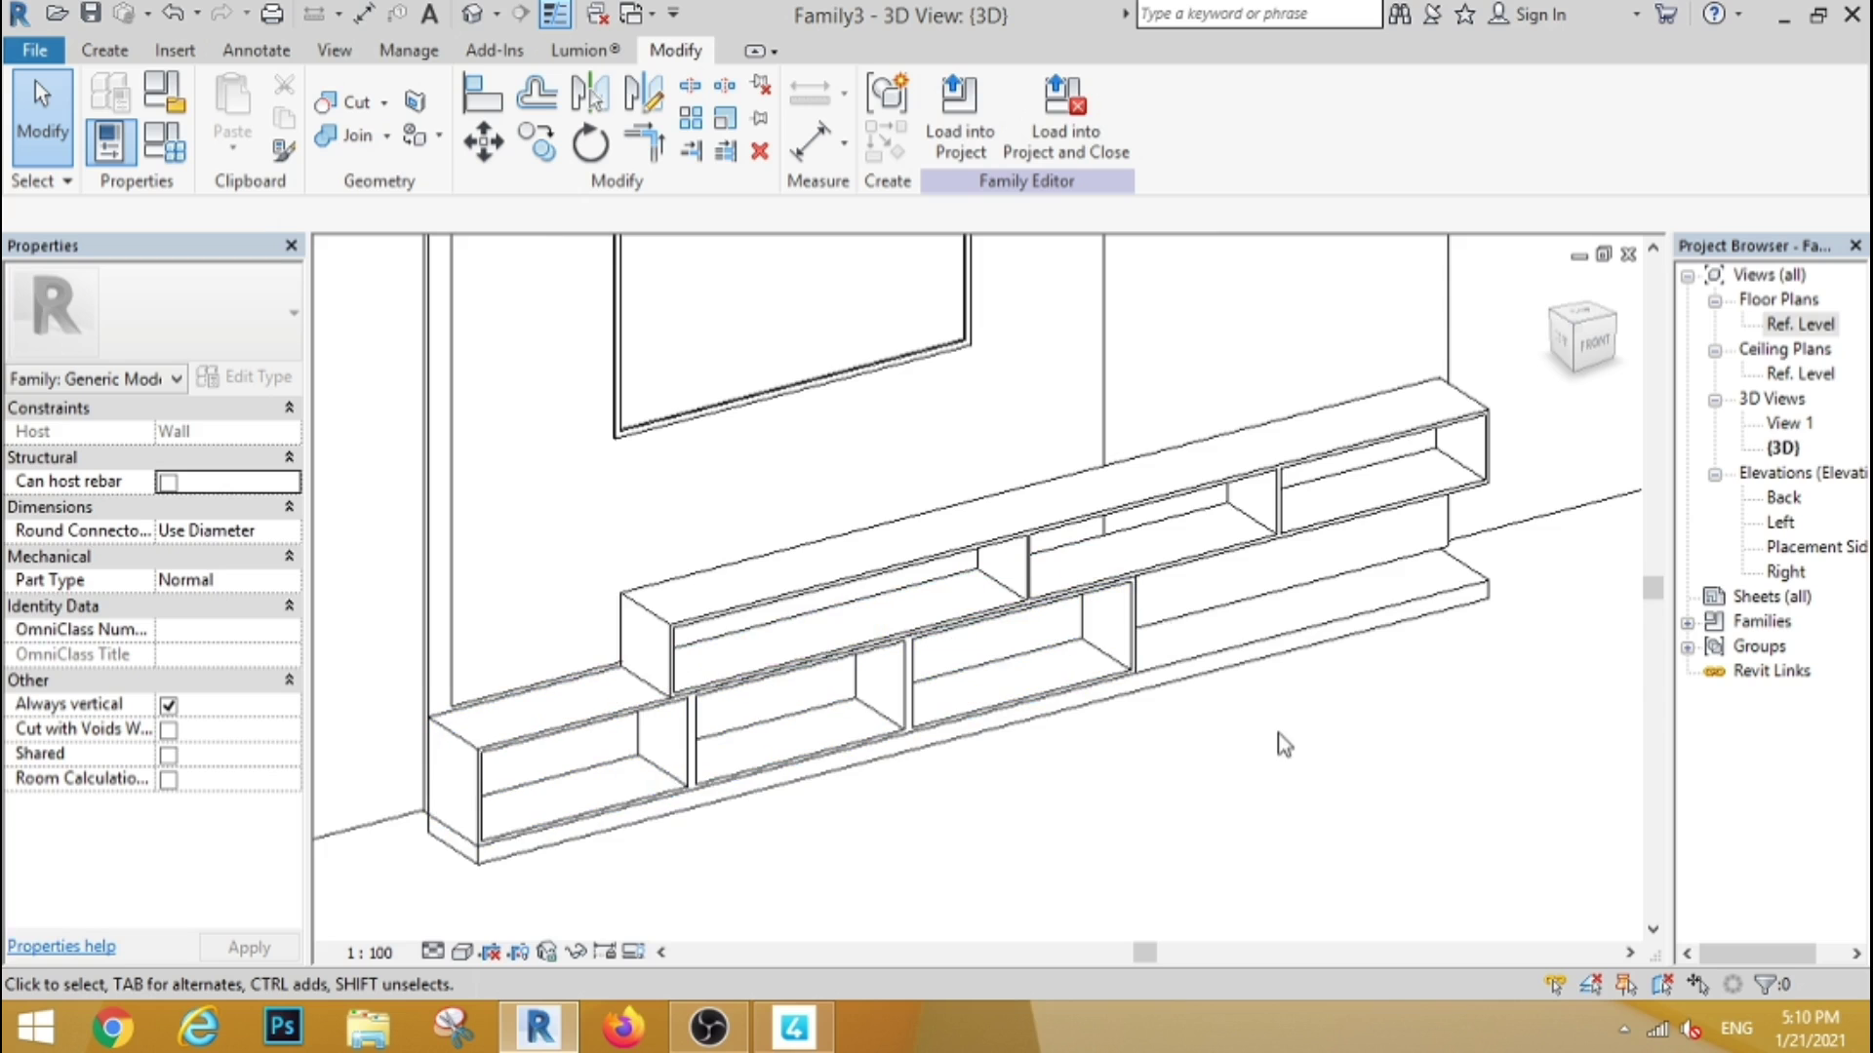
{"action": "scroll", "coordinate": [1279, 727], "scroll_direction": "down", "scroll_amount": 2}
{"action": "scroll", "coordinate": [1280, 717], "scroll_direction": "down", "scroll_amount": 3}
{"action": "scroll", "coordinate": [1365, 501], "scroll_direction": "up", "scroll_amount": 3}
{"action": "scroll", "coordinate": [1375, 501], "scroll_direction": "up", "scroll_amount": 2}
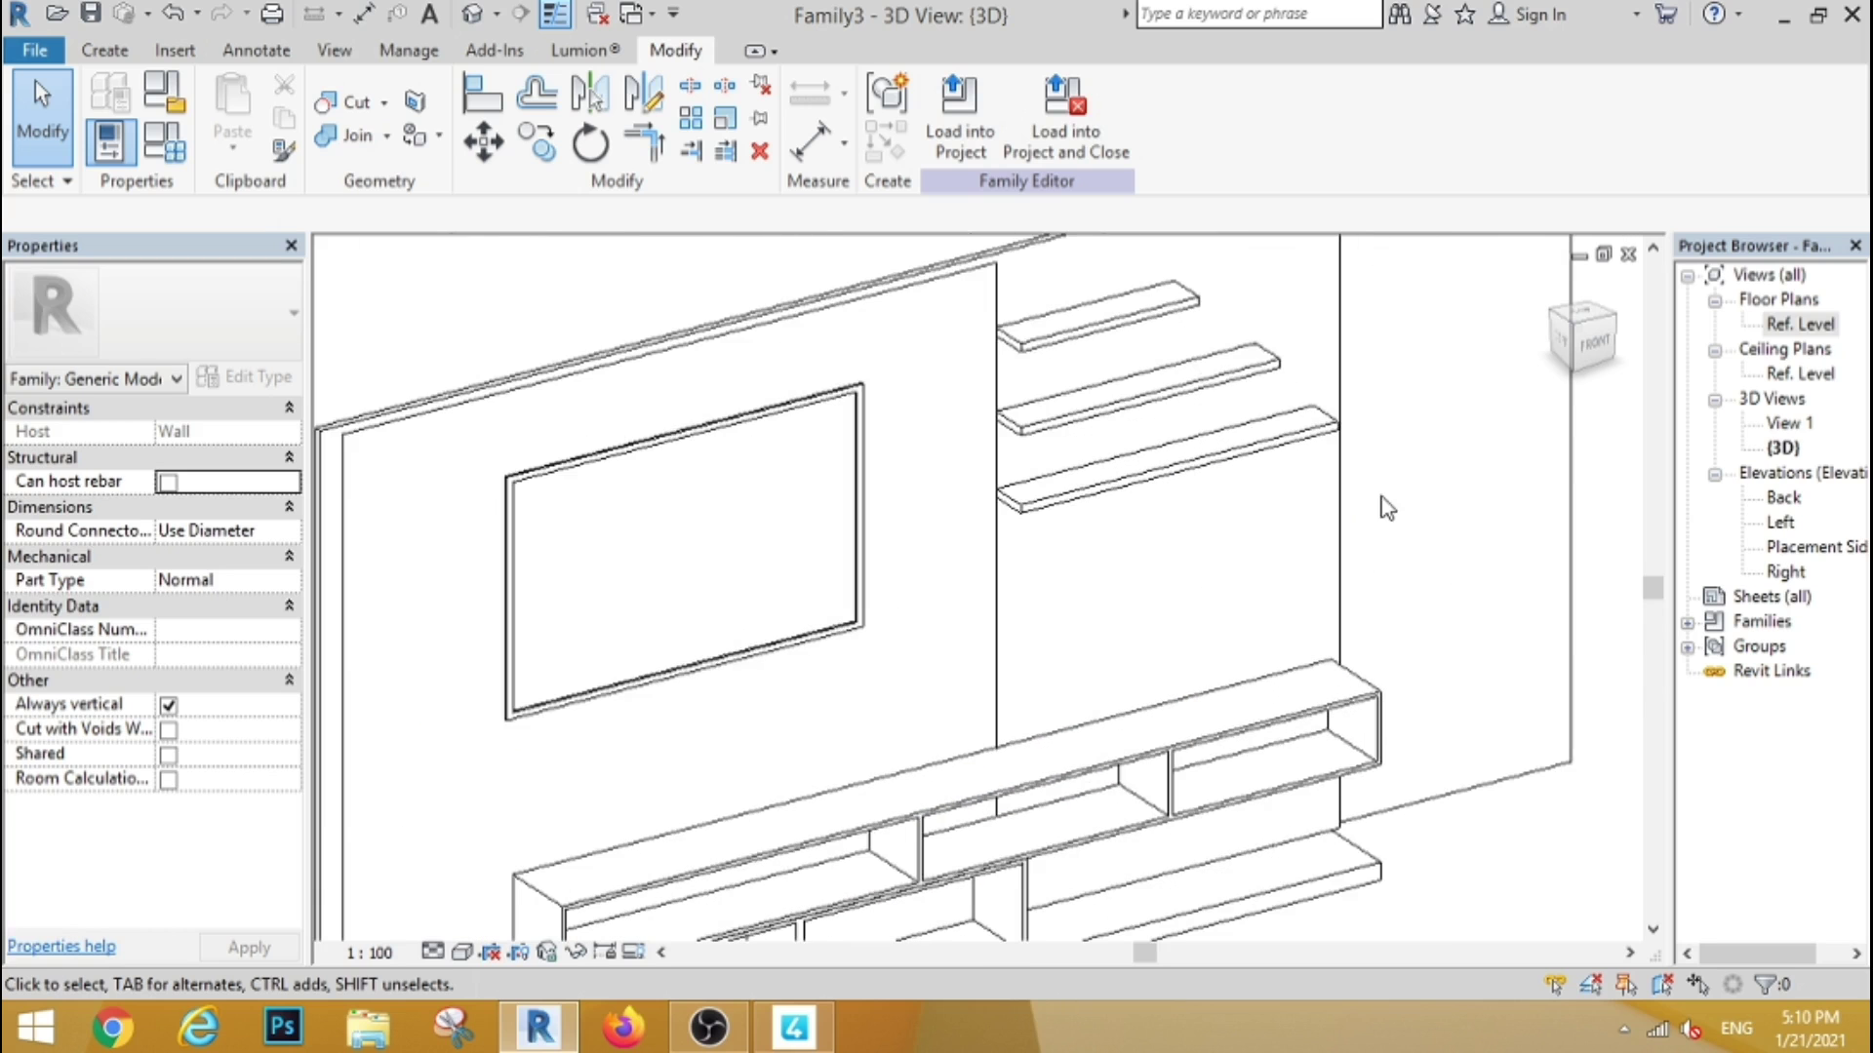
{"action": "scroll", "coordinate": [1346, 506], "scroll_direction": "down", "scroll_amount": 3}
In the Back elevation, select the extrusion rather than the reference image
{"action": "double_click", "coordinate": [1785, 498]}
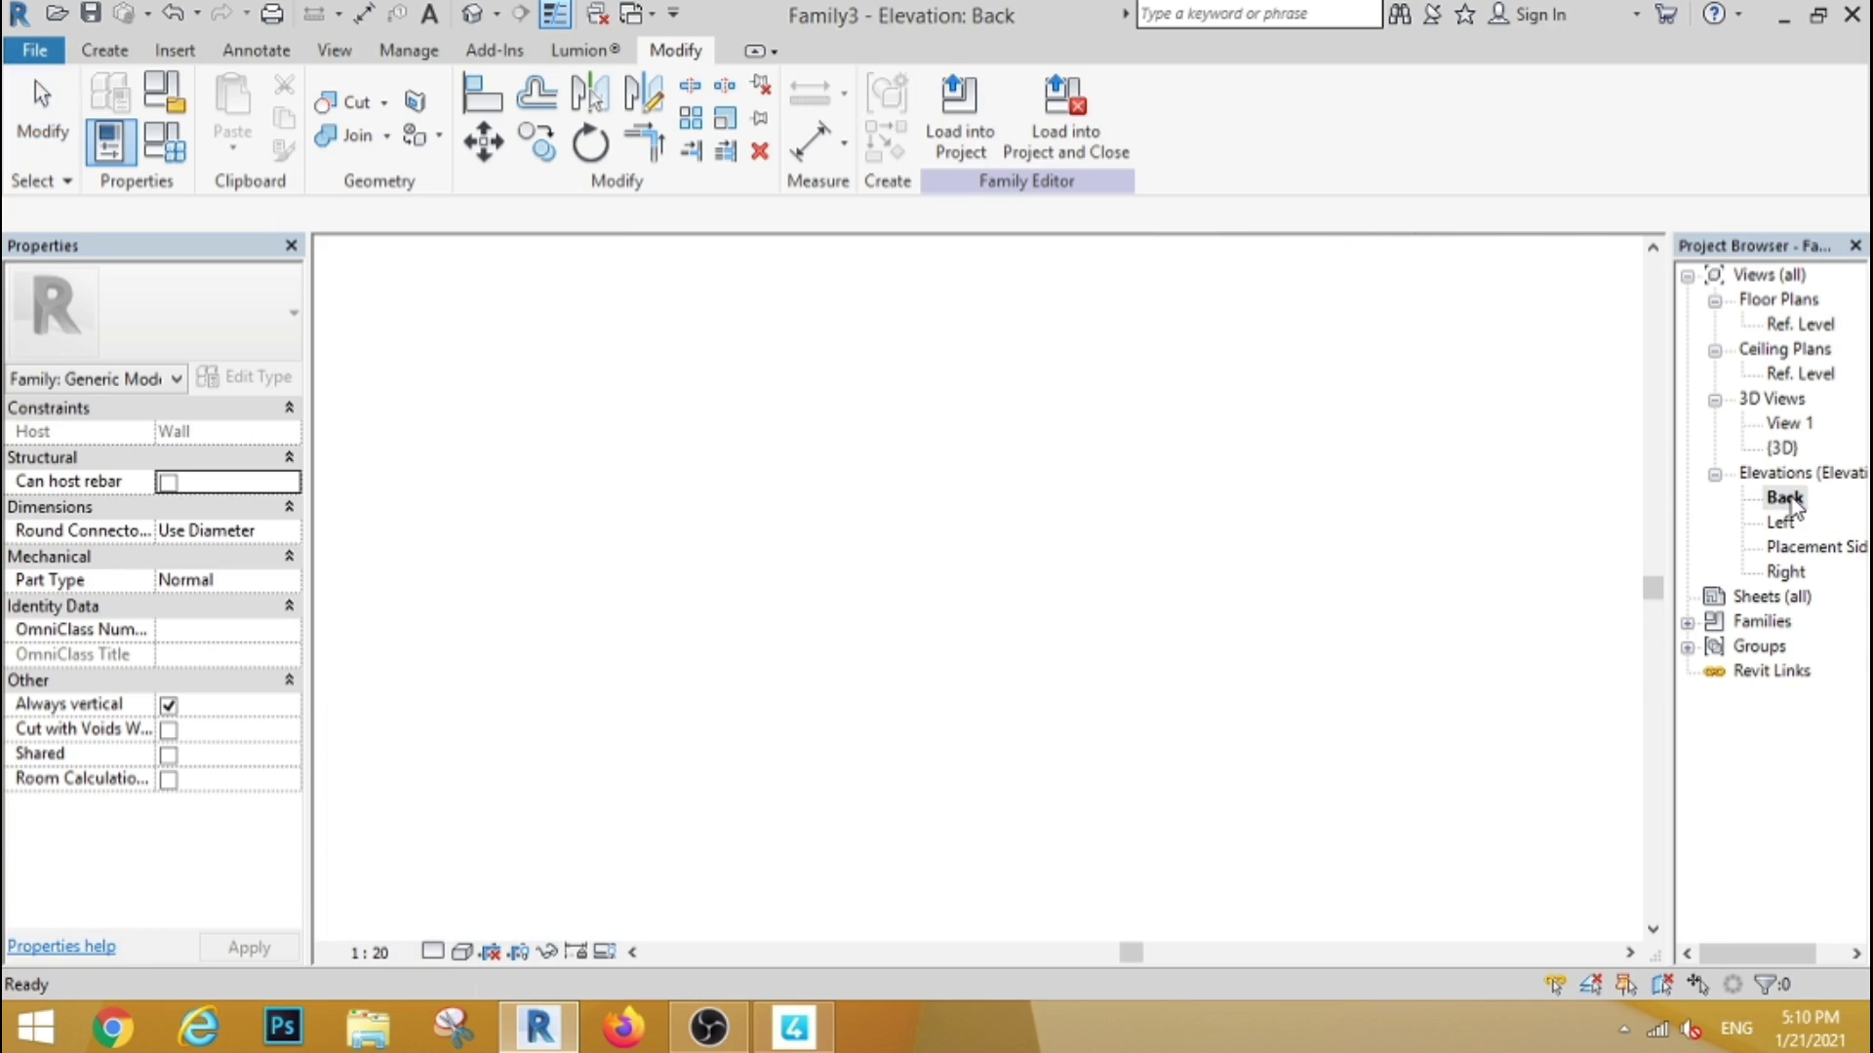
{"action": "scroll", "coordinate": [1390, 712], "scroll_direction": "up", "scroll_amount": 2}
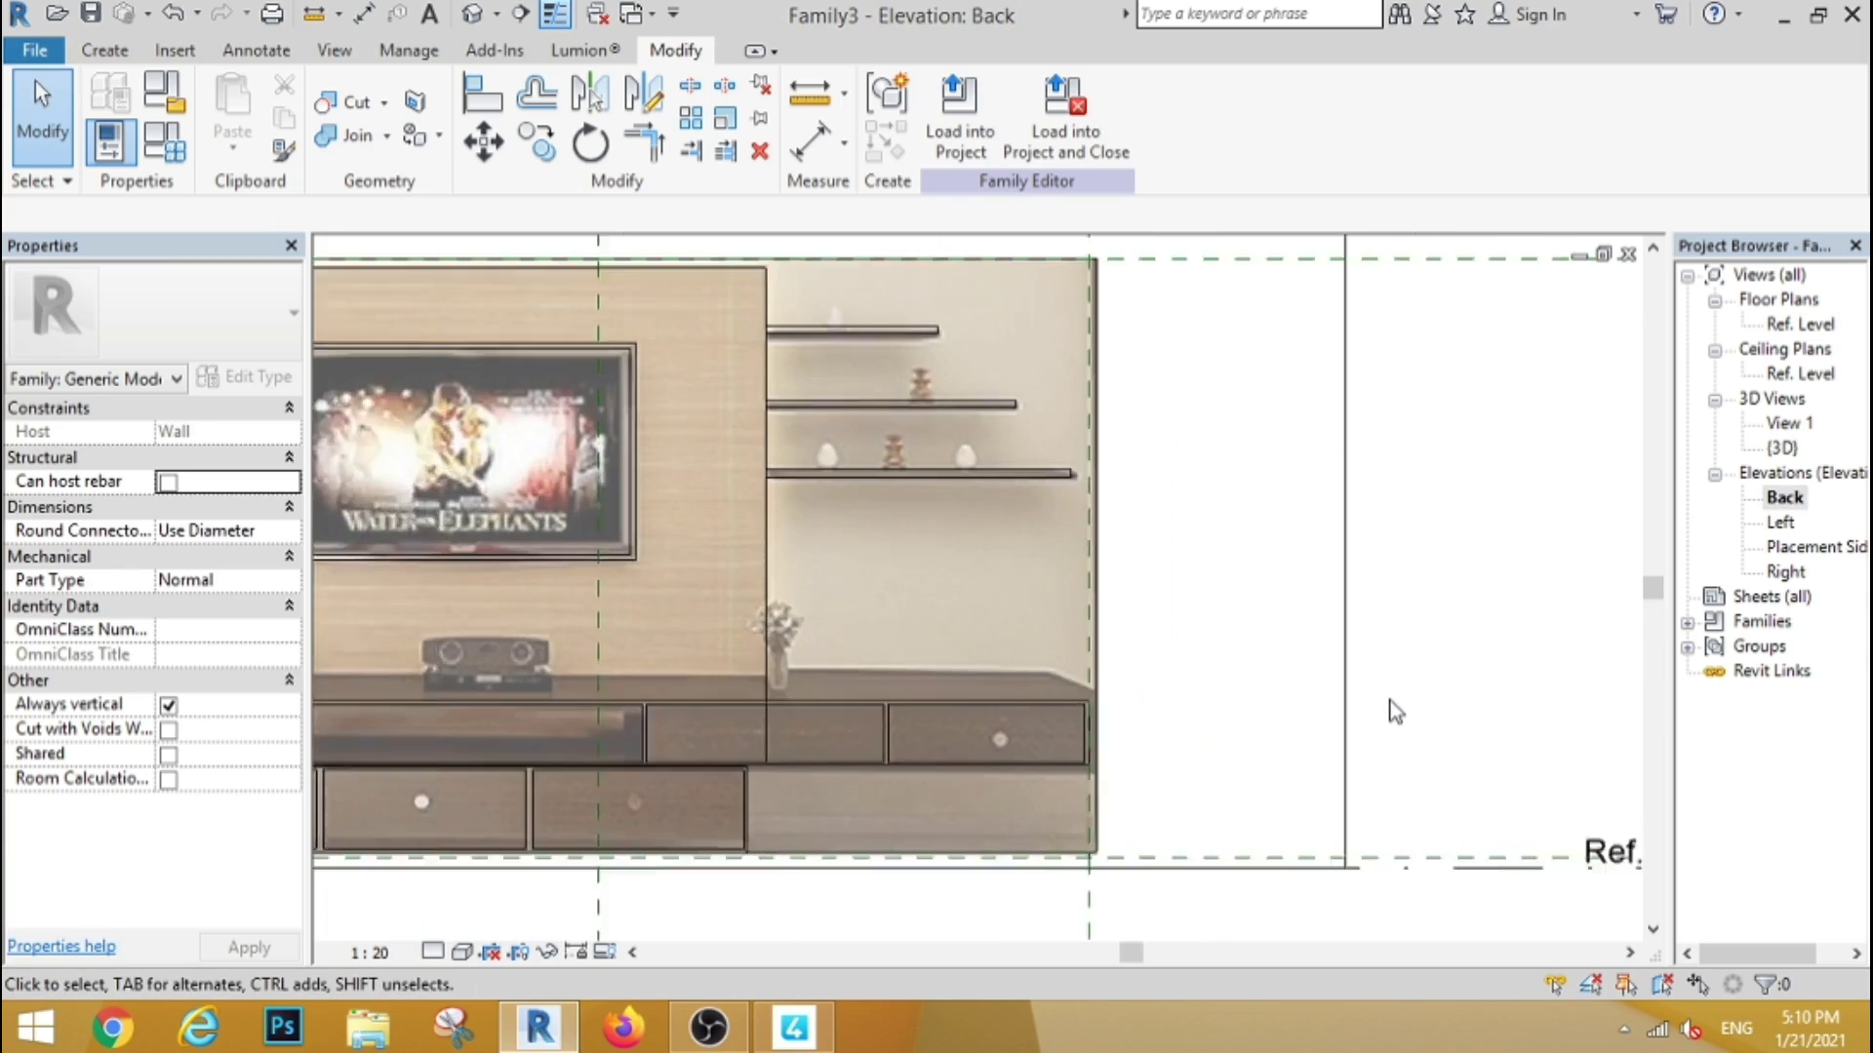
{"action": "scroll", "coordinate": [1393, 702], "scroll_direction": "up", "scroll_amount": 2}
{"action": "scroll", "coordinate": [1371, 611], "scroll_direction": "down", "scroll_amount": 4}
{"action": "scroll", "coordinate": [1371, 611], "scroll_direction": "up", "scroll_amount": 1}
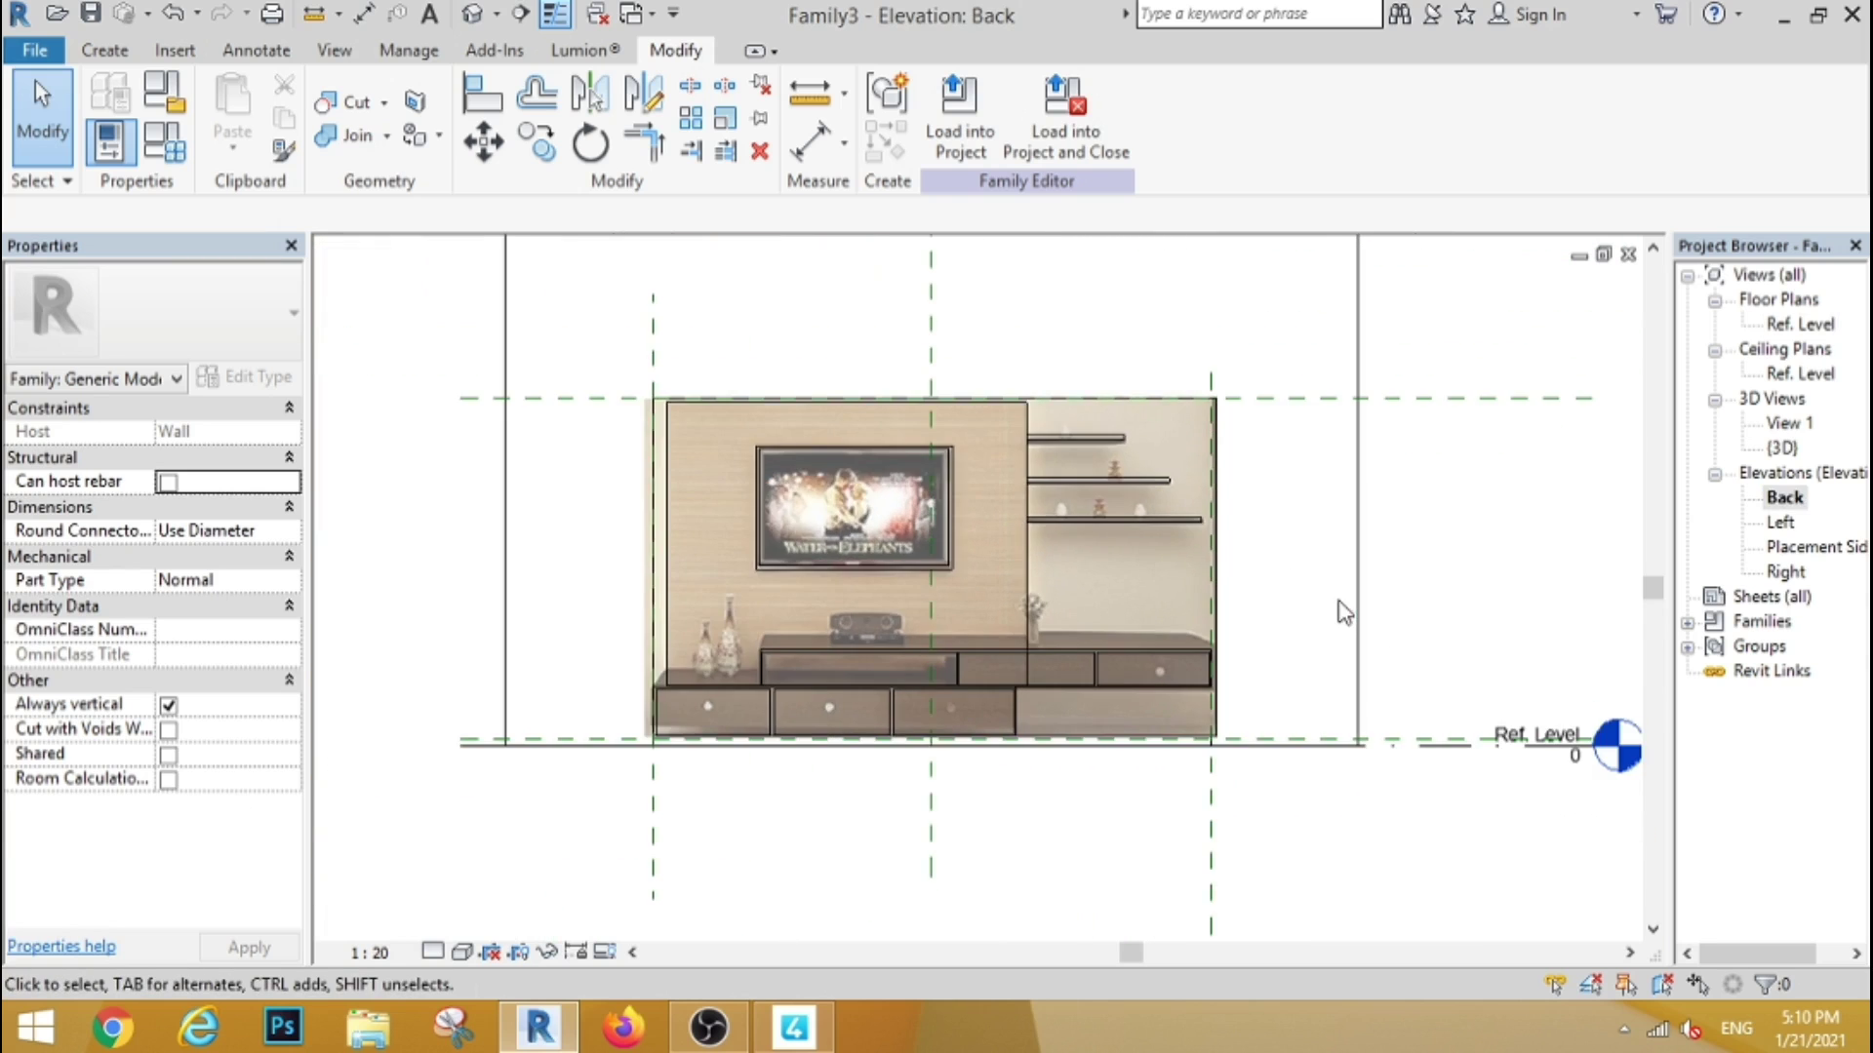
{"action": "left_click", "coordinate": [1143, 412]}
{"action": "left_click", "coordinate": [1433, 602]}
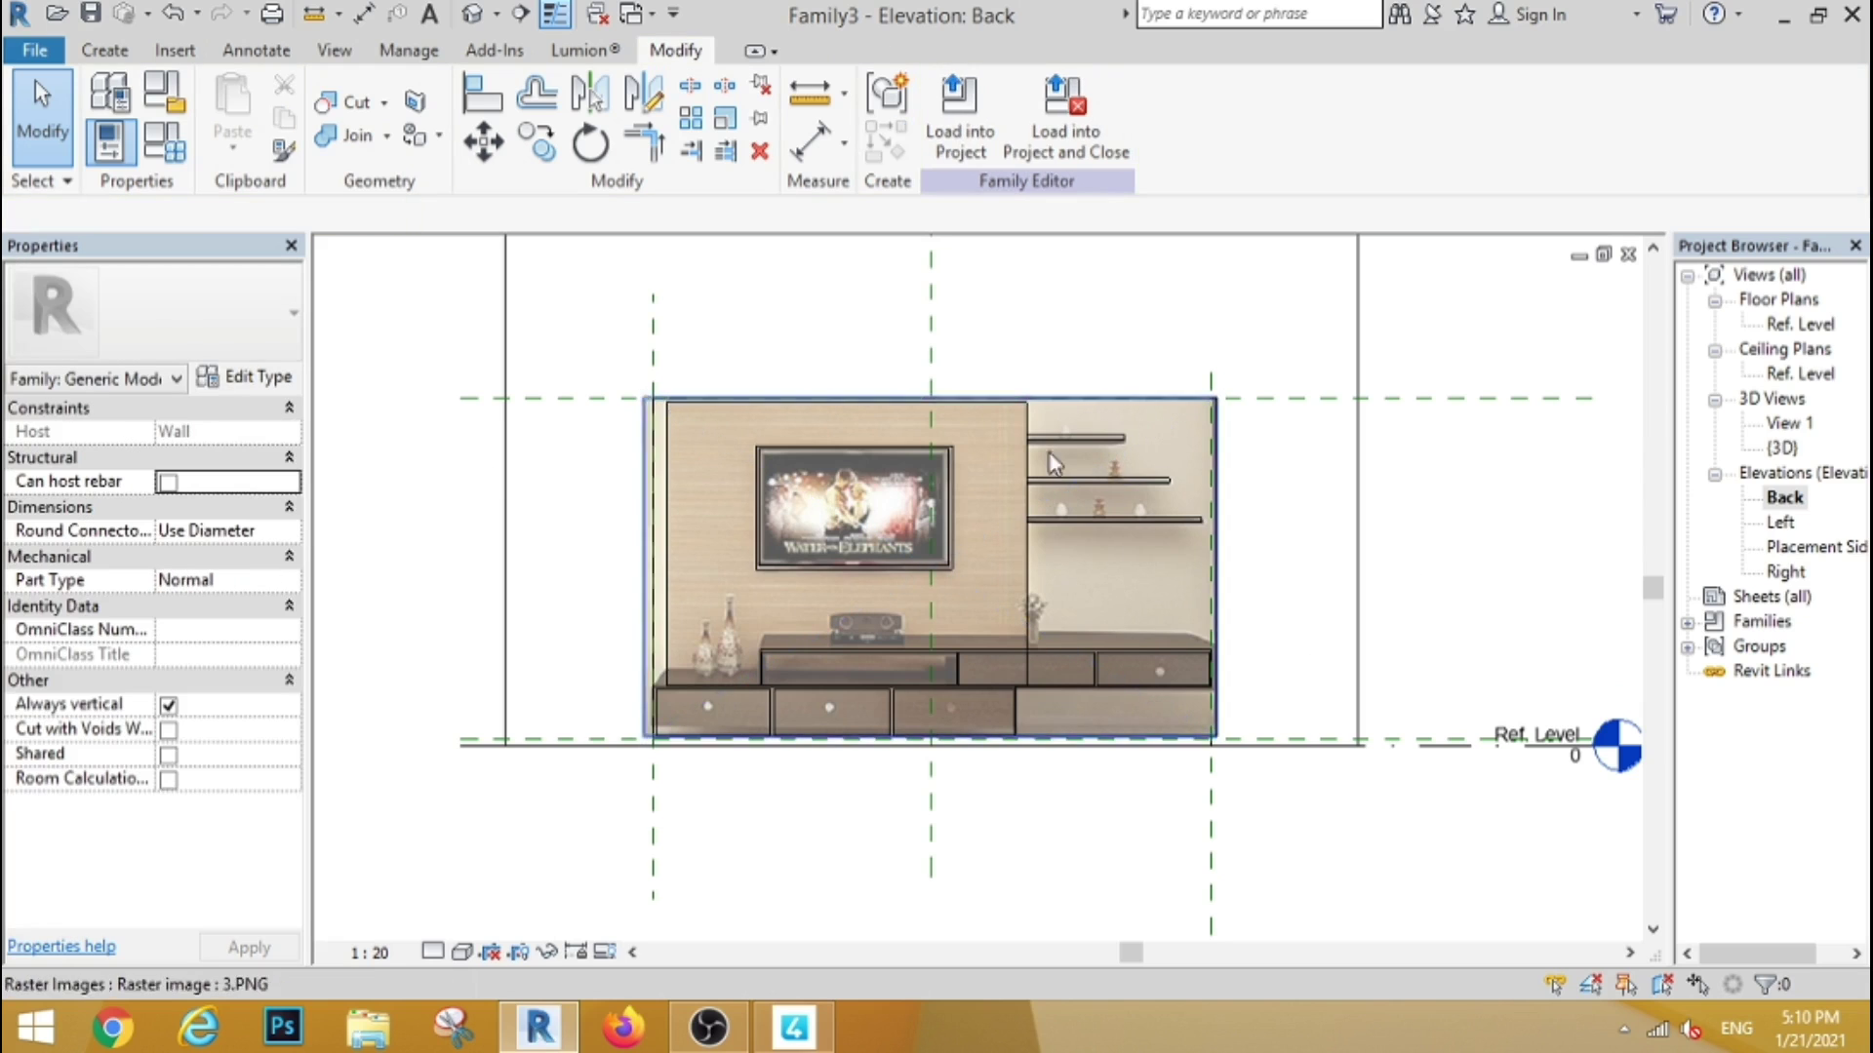
{"action": "left_click", "coordinate": [648, 585]}
Add Acetal Resin, White from the Plastic library to the project materials
{"action": "left_click", "coordinate": [281, 607]}
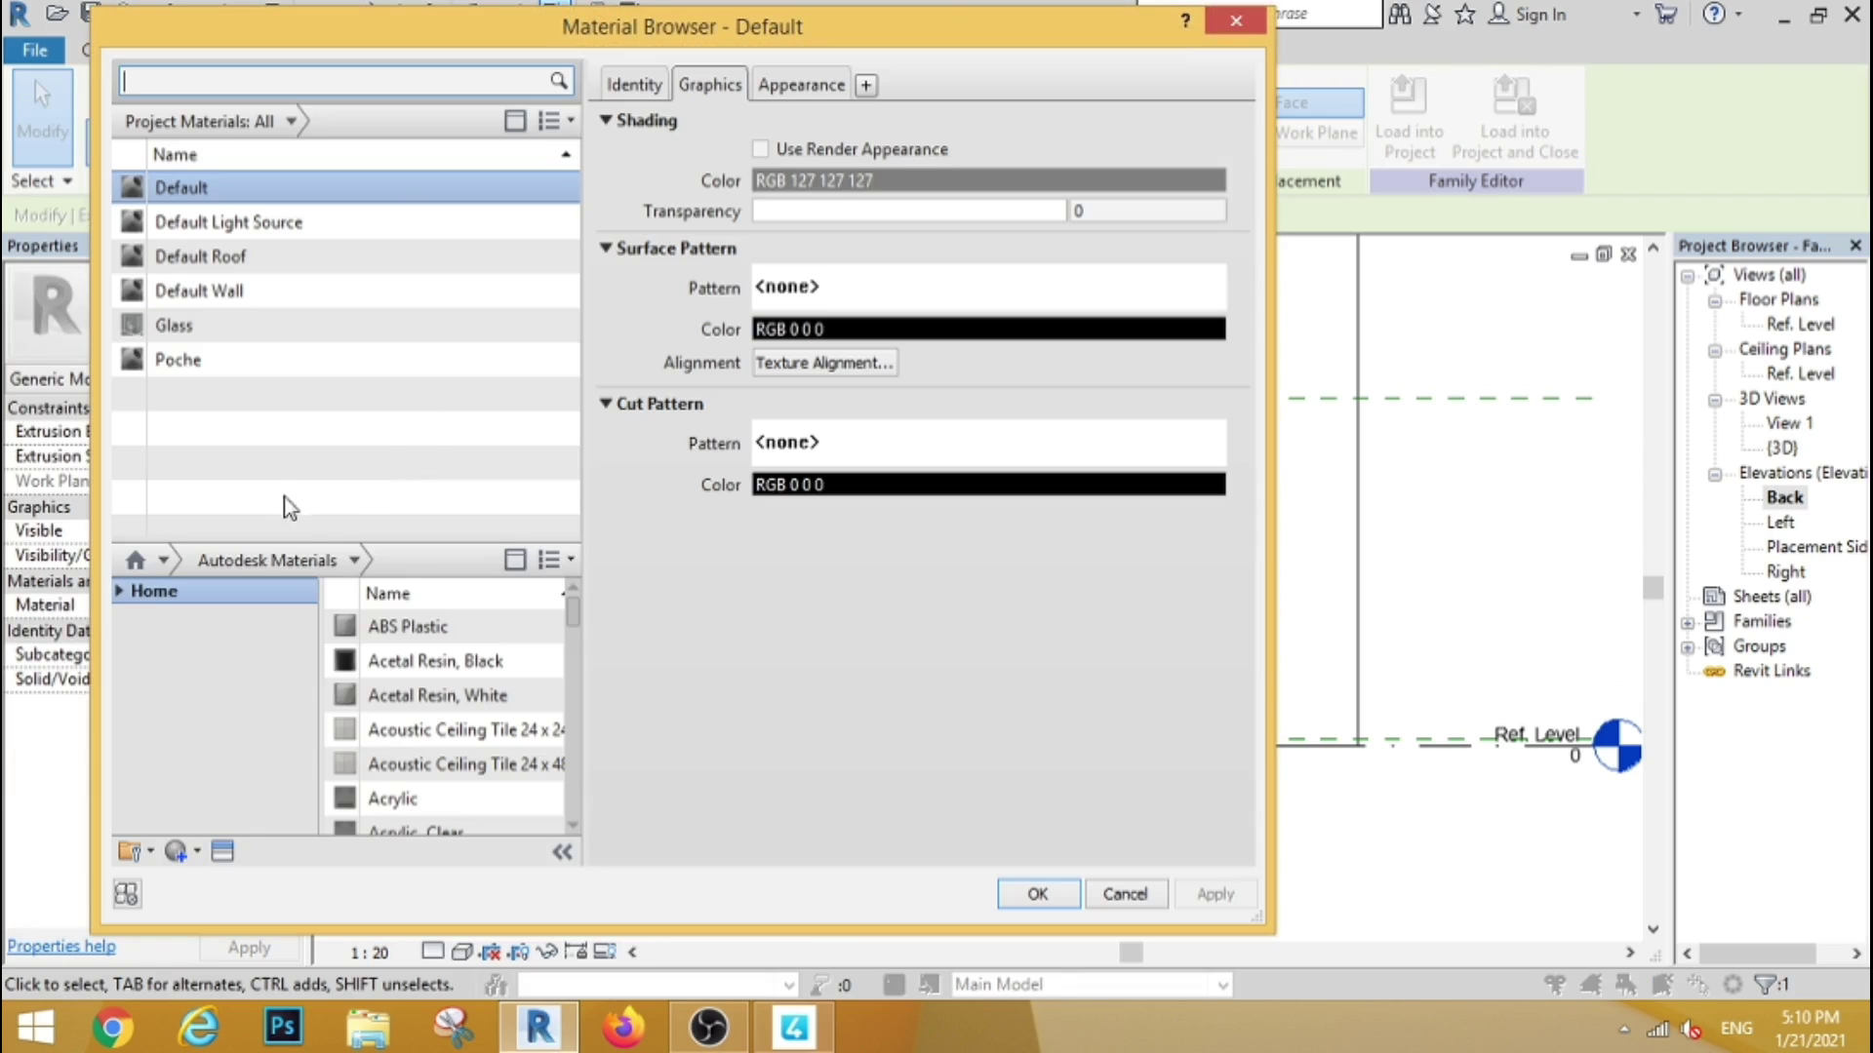
{"action": "left_click", "coordinate": [369, 564]}
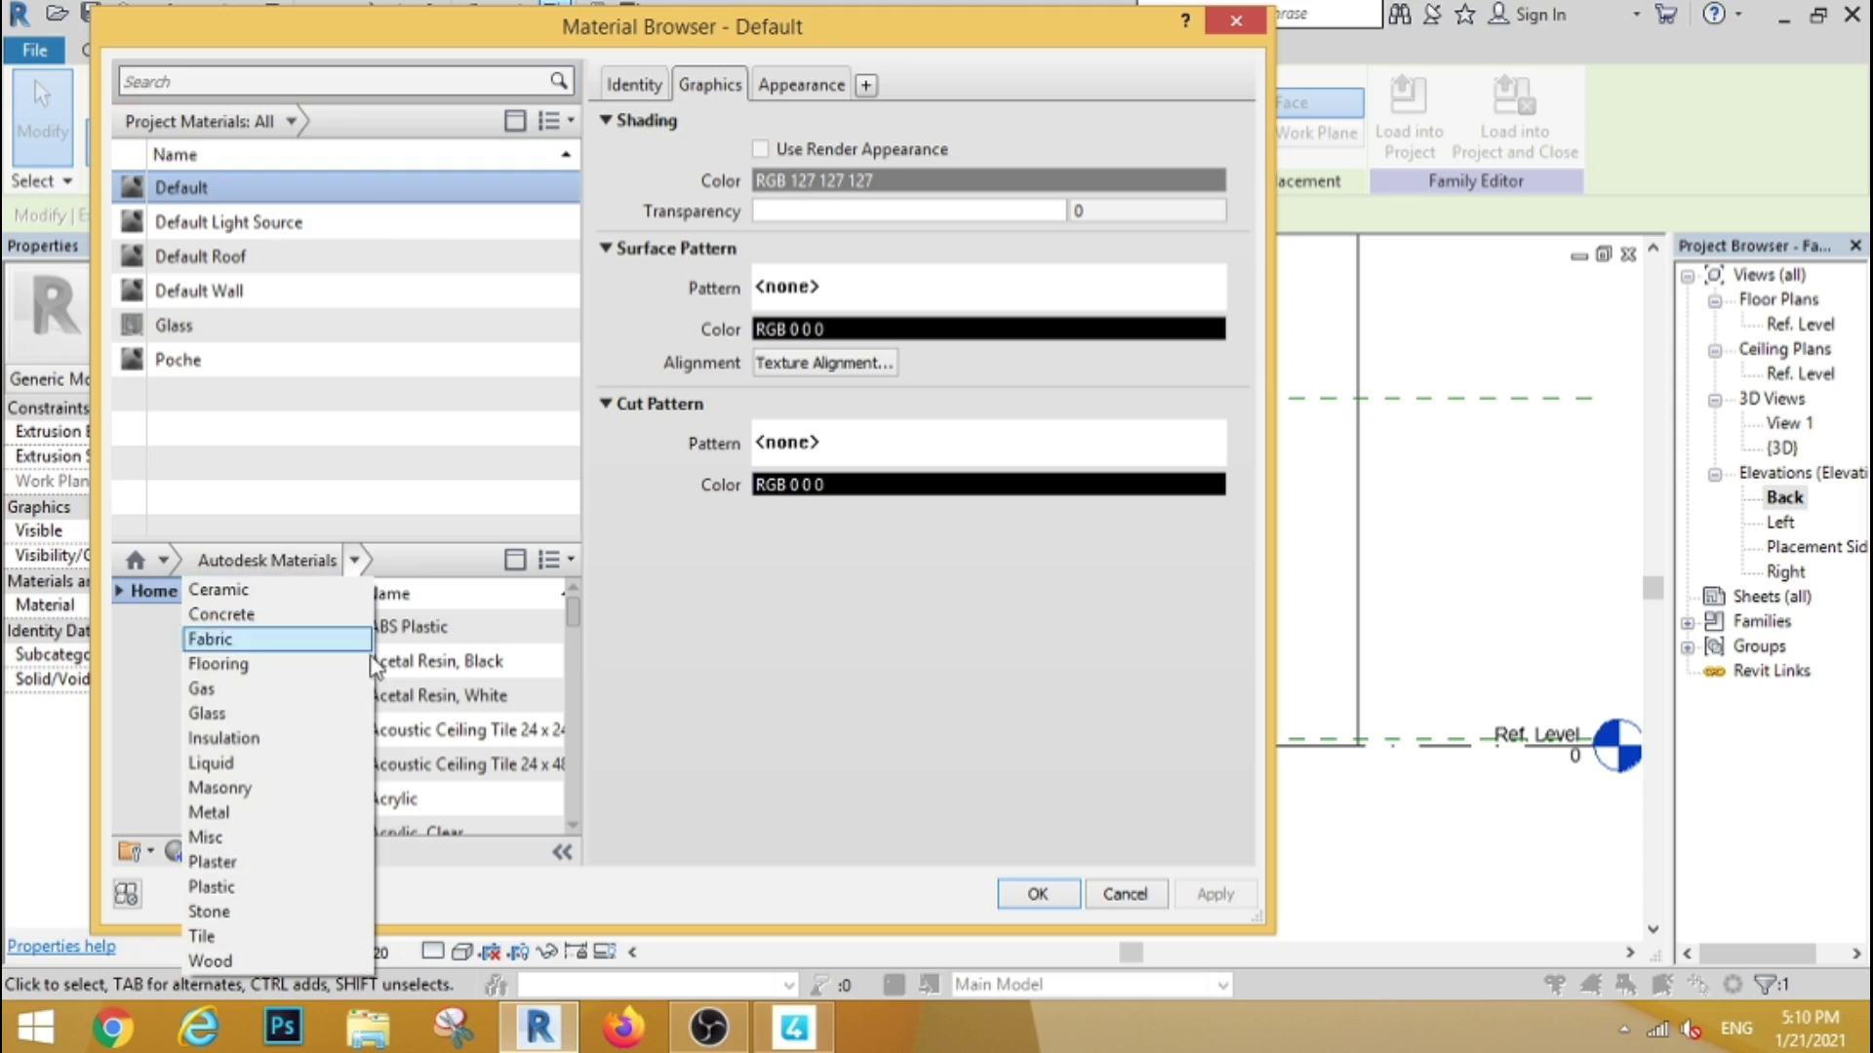
{"action": "left_click", "coordinate": [238, 888]}
{"action": "left_click", "coordinate": [519, 696]}
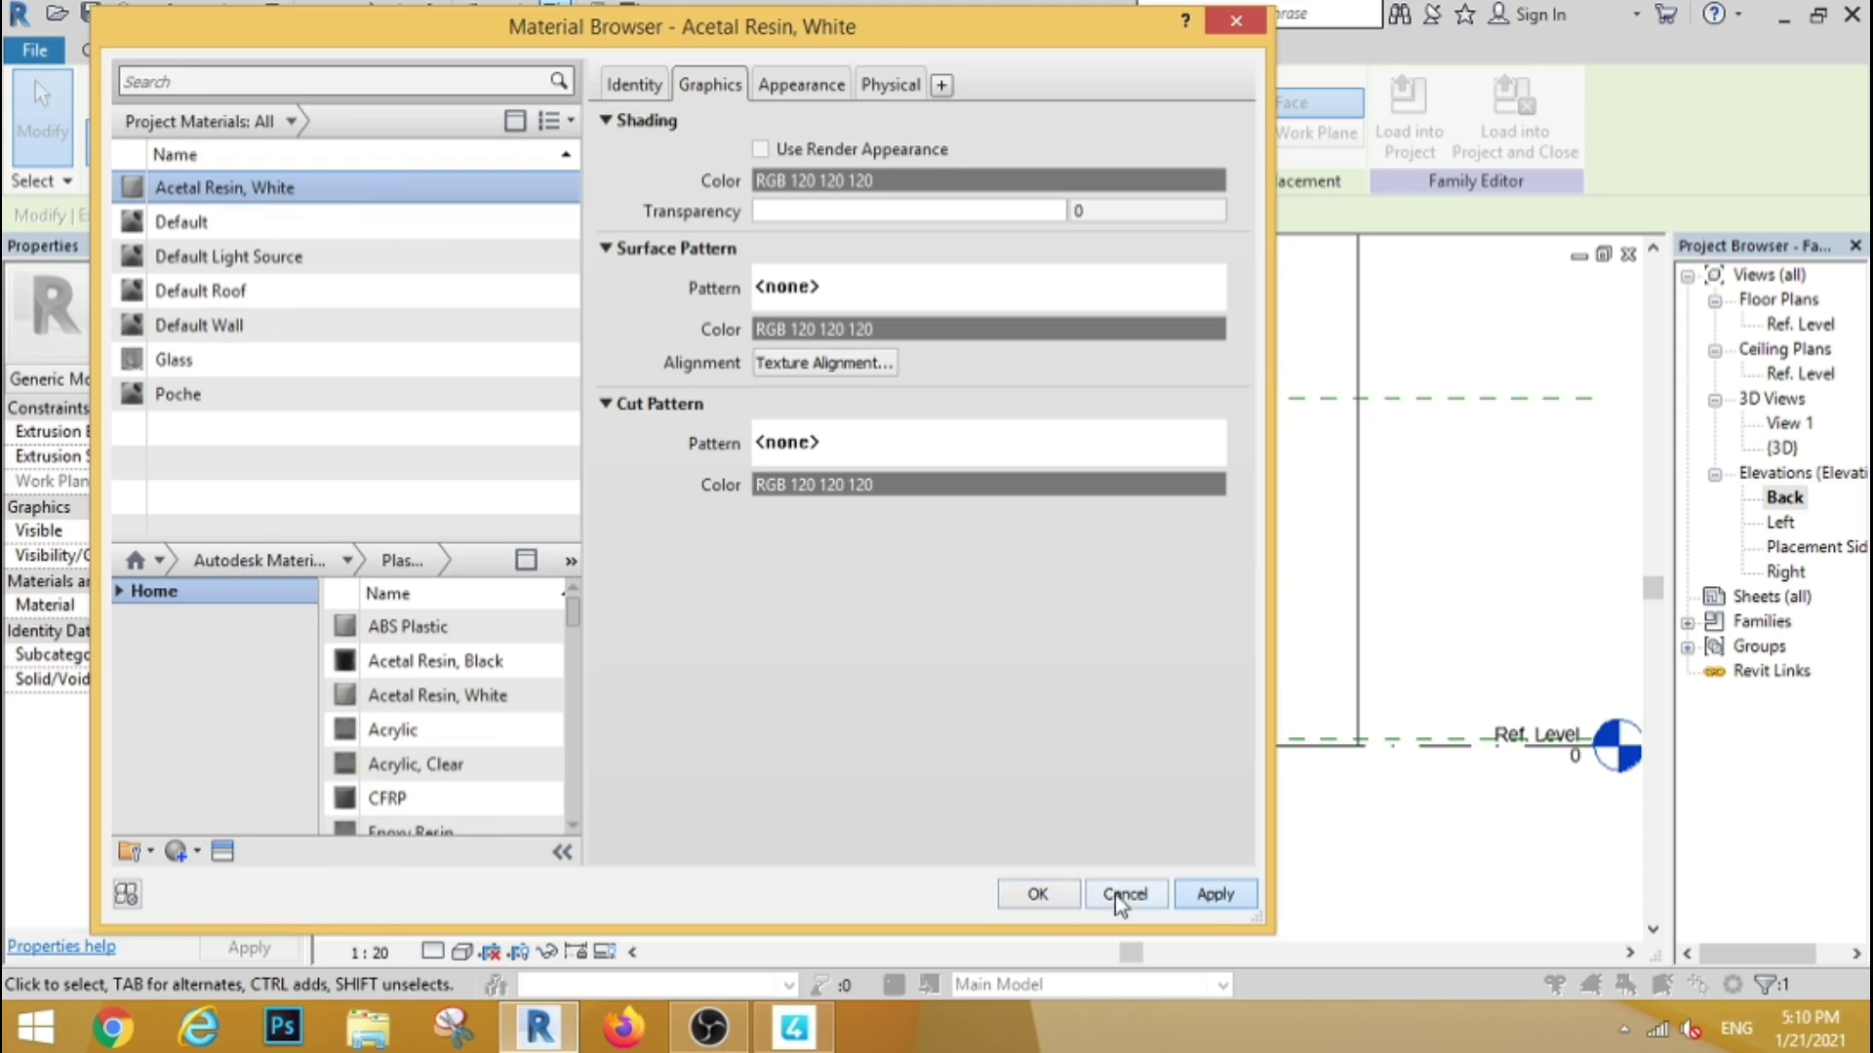
{"action": "left_click", "coordinate": [1215, 894]}
{"action": "left_click", "coordinate": [1037, 893]}
{"action": "left_click", "coordinate": [969, 472]}
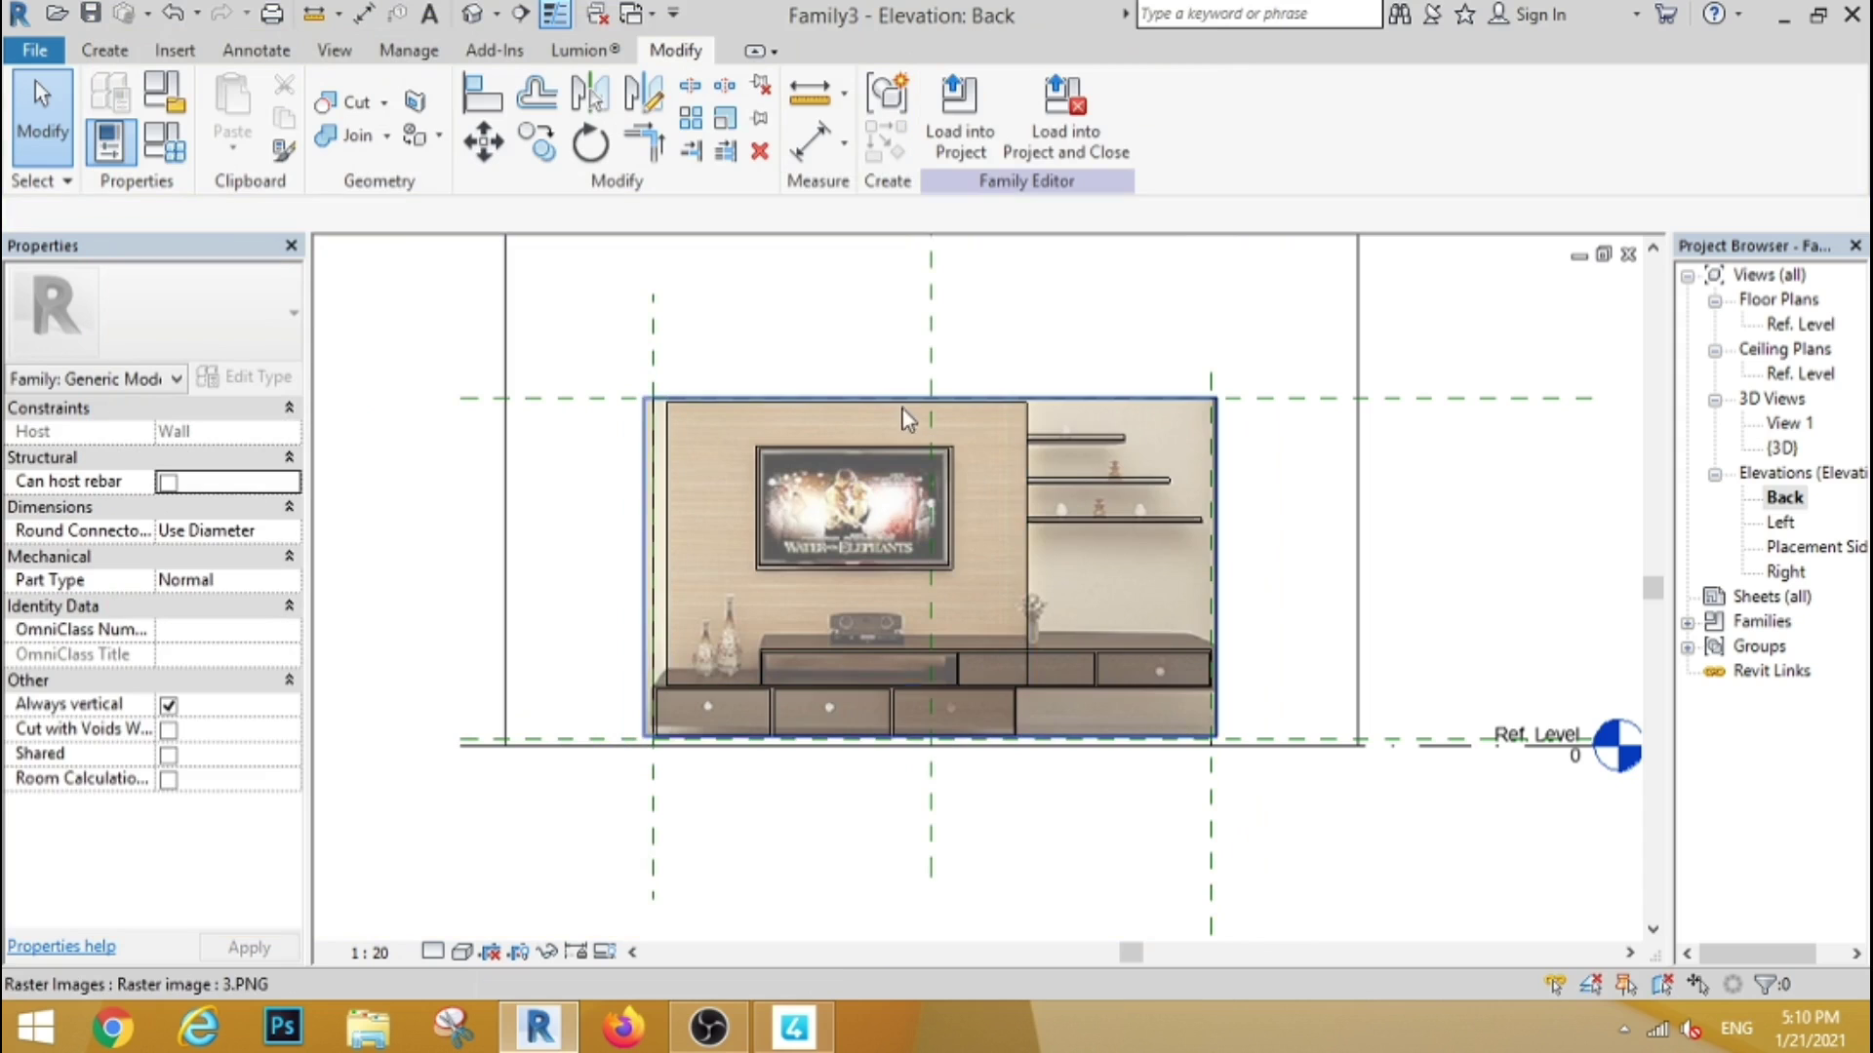
Give the panel behind the TV the Ash wood material
{"action": "left_click", "coordinate": [907, 419]}
{"action": "left_click", "coordinate": [285, 606]}
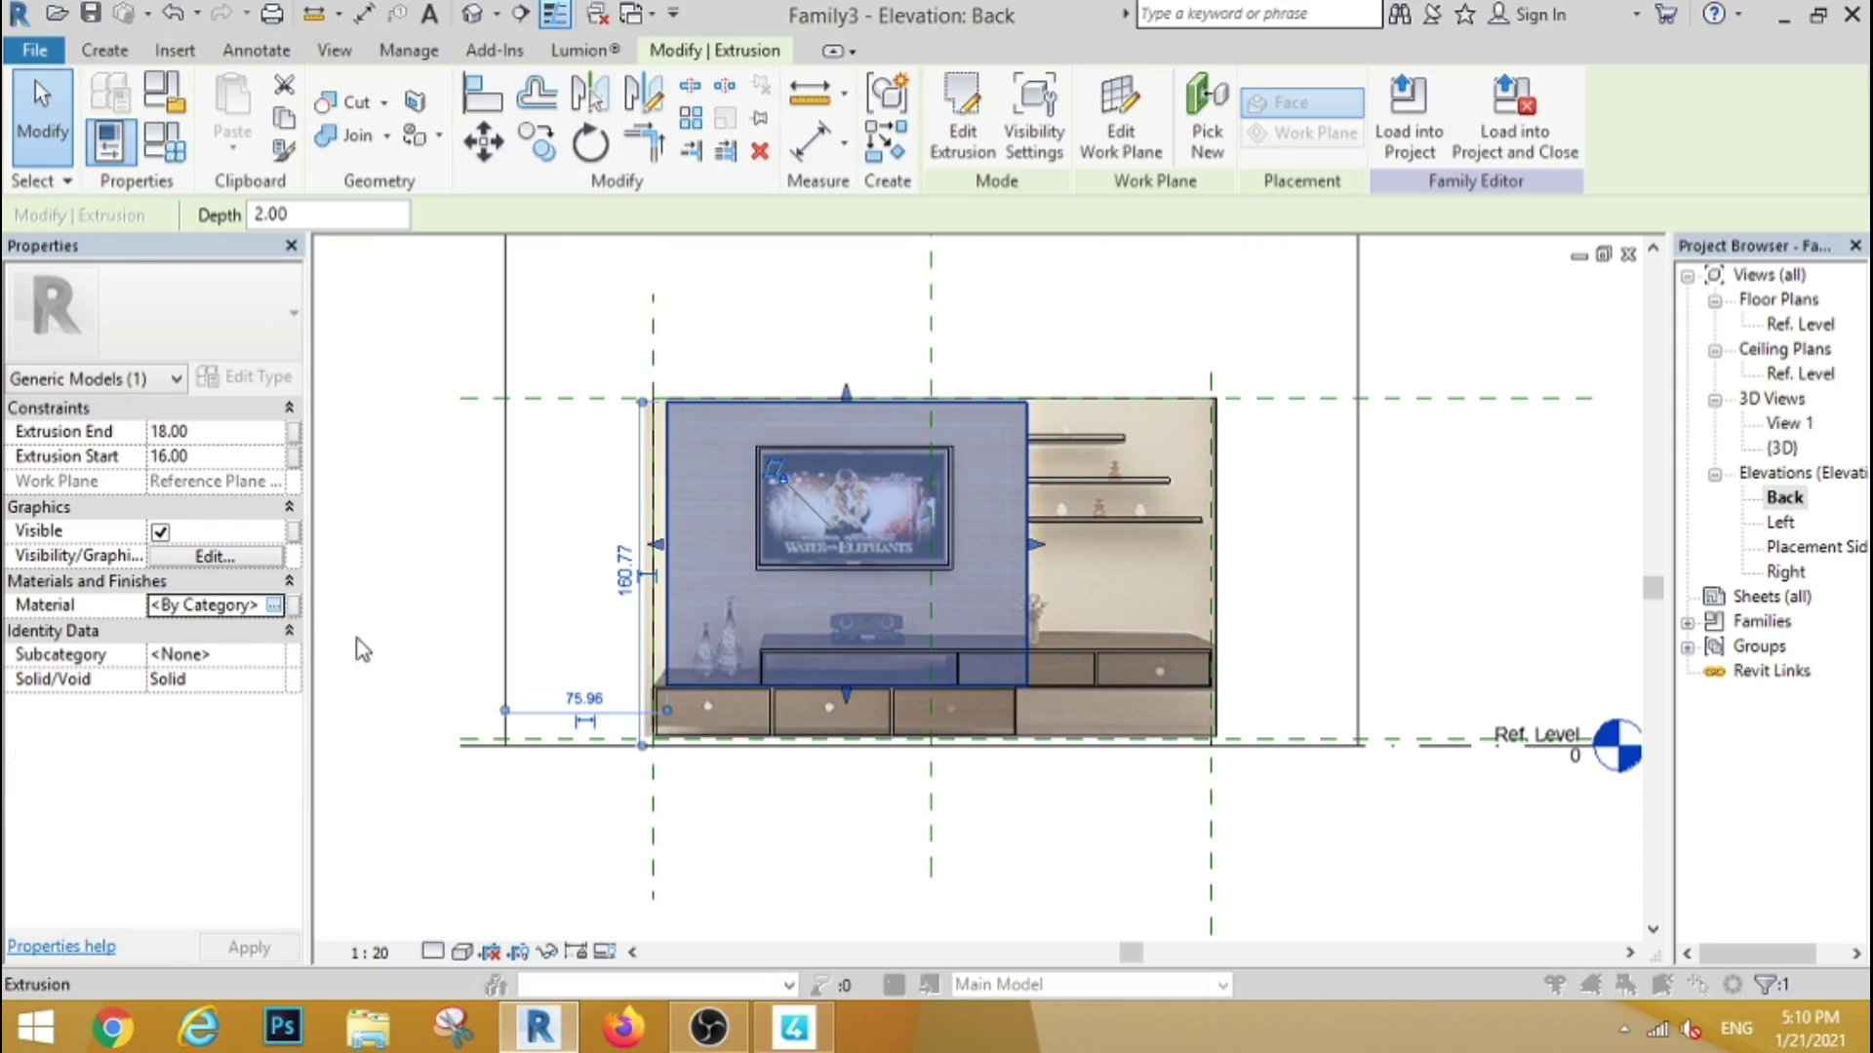
{"action": "left_click", "coordinate": [355, 562]}
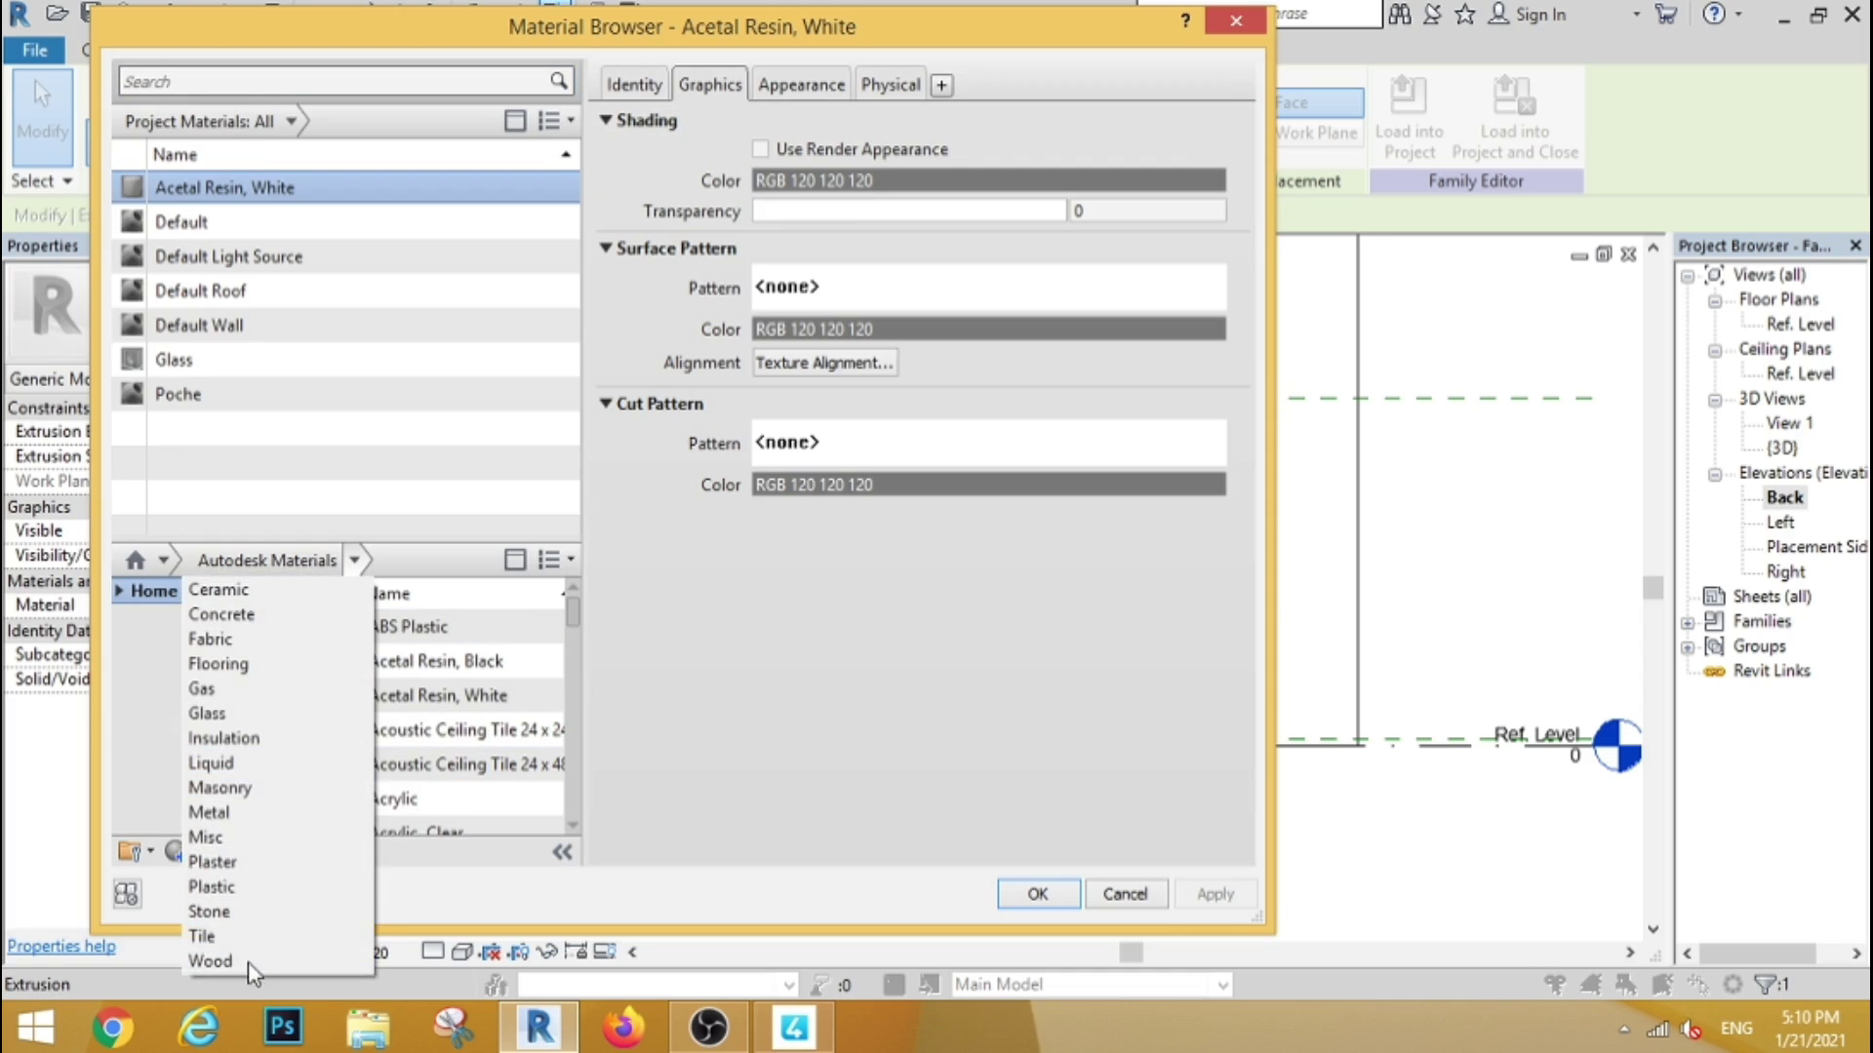
{"action": "left_click", "coordinate": [234, 962]}
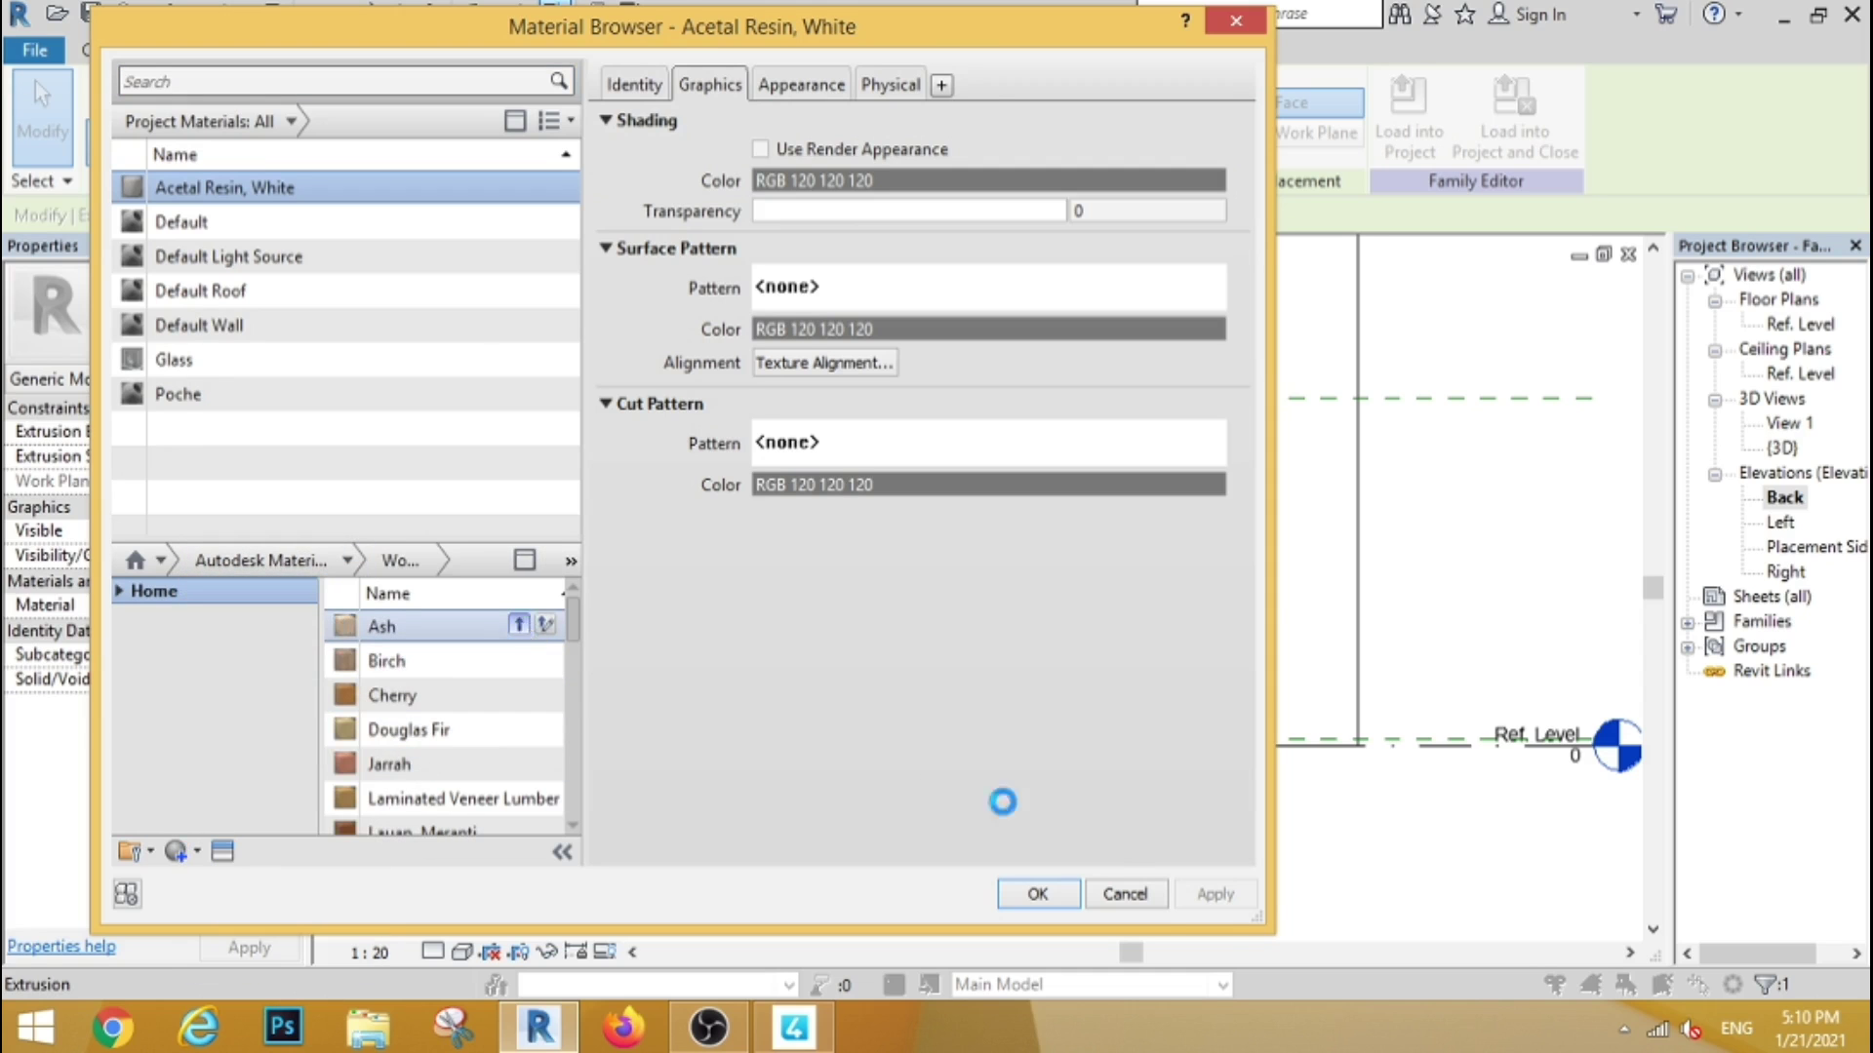
{"action": "left_click", "coordinate": [1038, 894]}
Add Birch wood and apply it to the upper drawer row and lower drawer unit
{"action": "left_click", "coordinate": [1352, 882]}
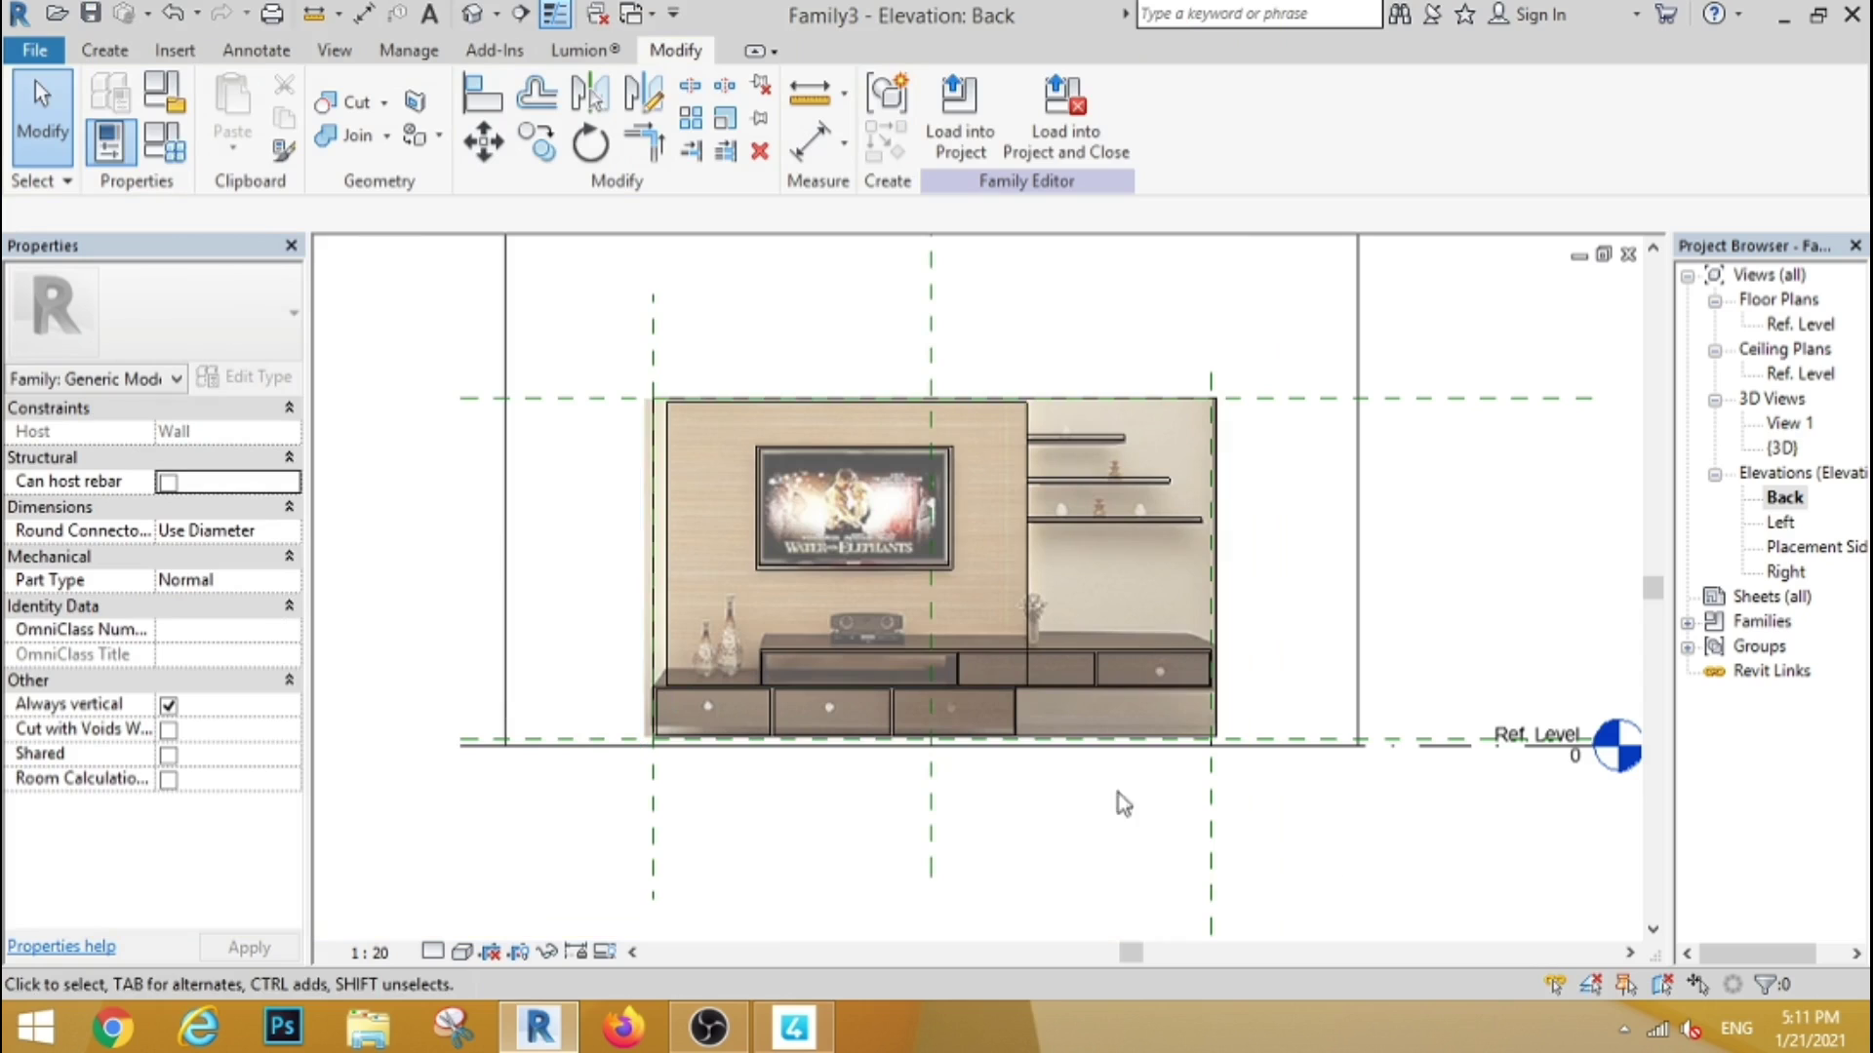
{"action": "left_click", "coordinate": [602, 733]}
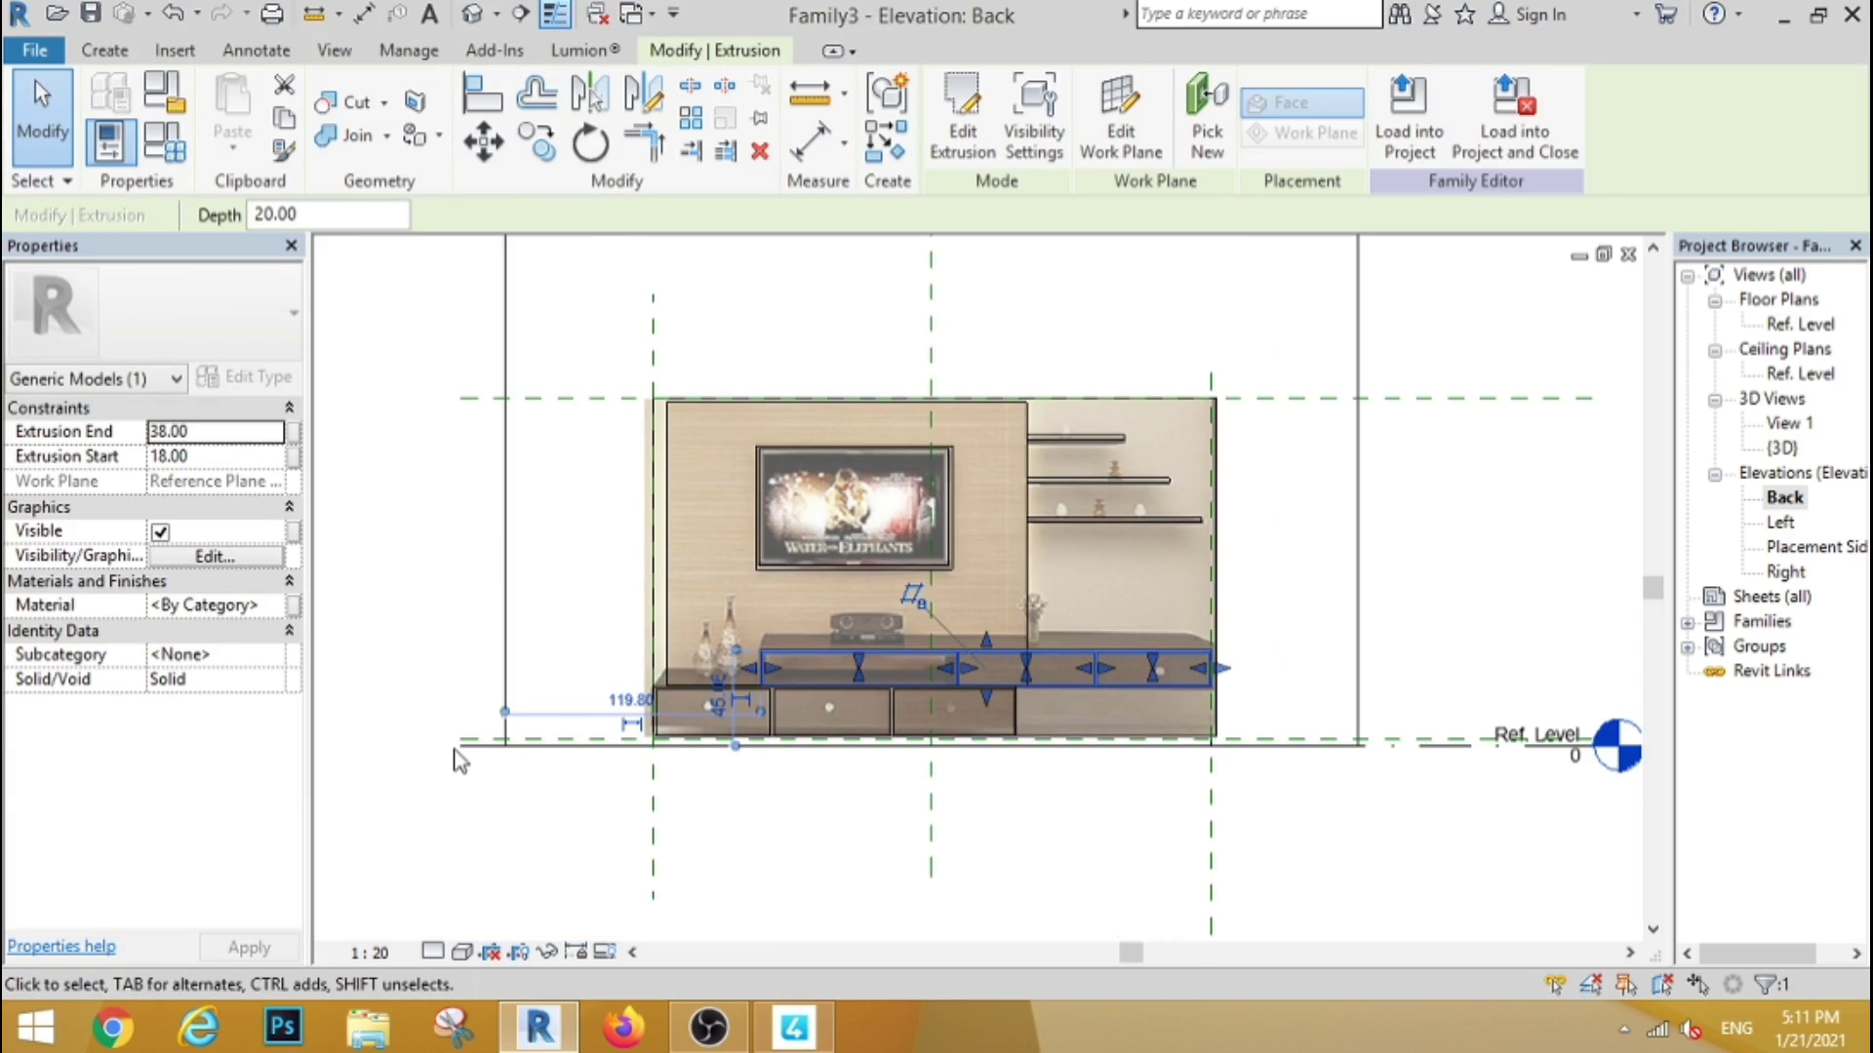
{"action": "left_click", "coordinate": [290, 606]}
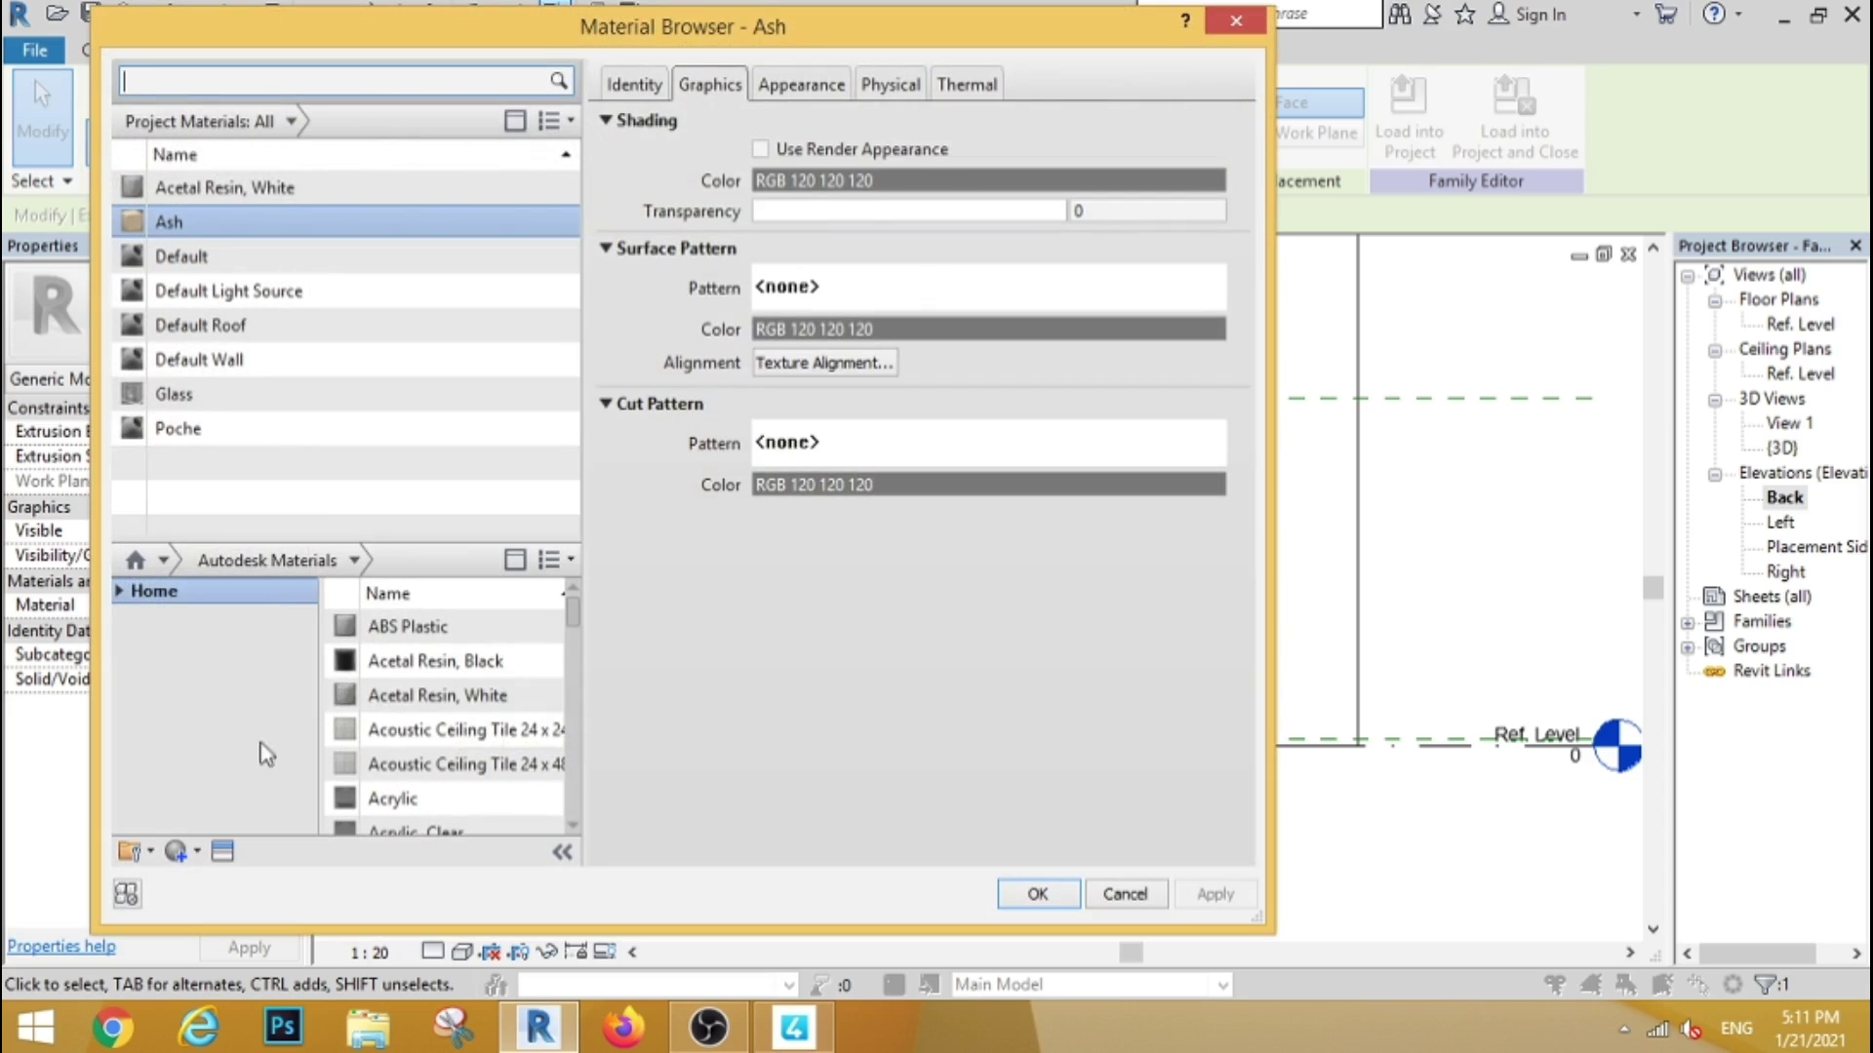
{"action": "mouse_move", "coordinate": [439, 626]}
{"action": "left_click", "coordinate": [349, 566]}
{"action": "left_click", "coordinate": [234, 953]}
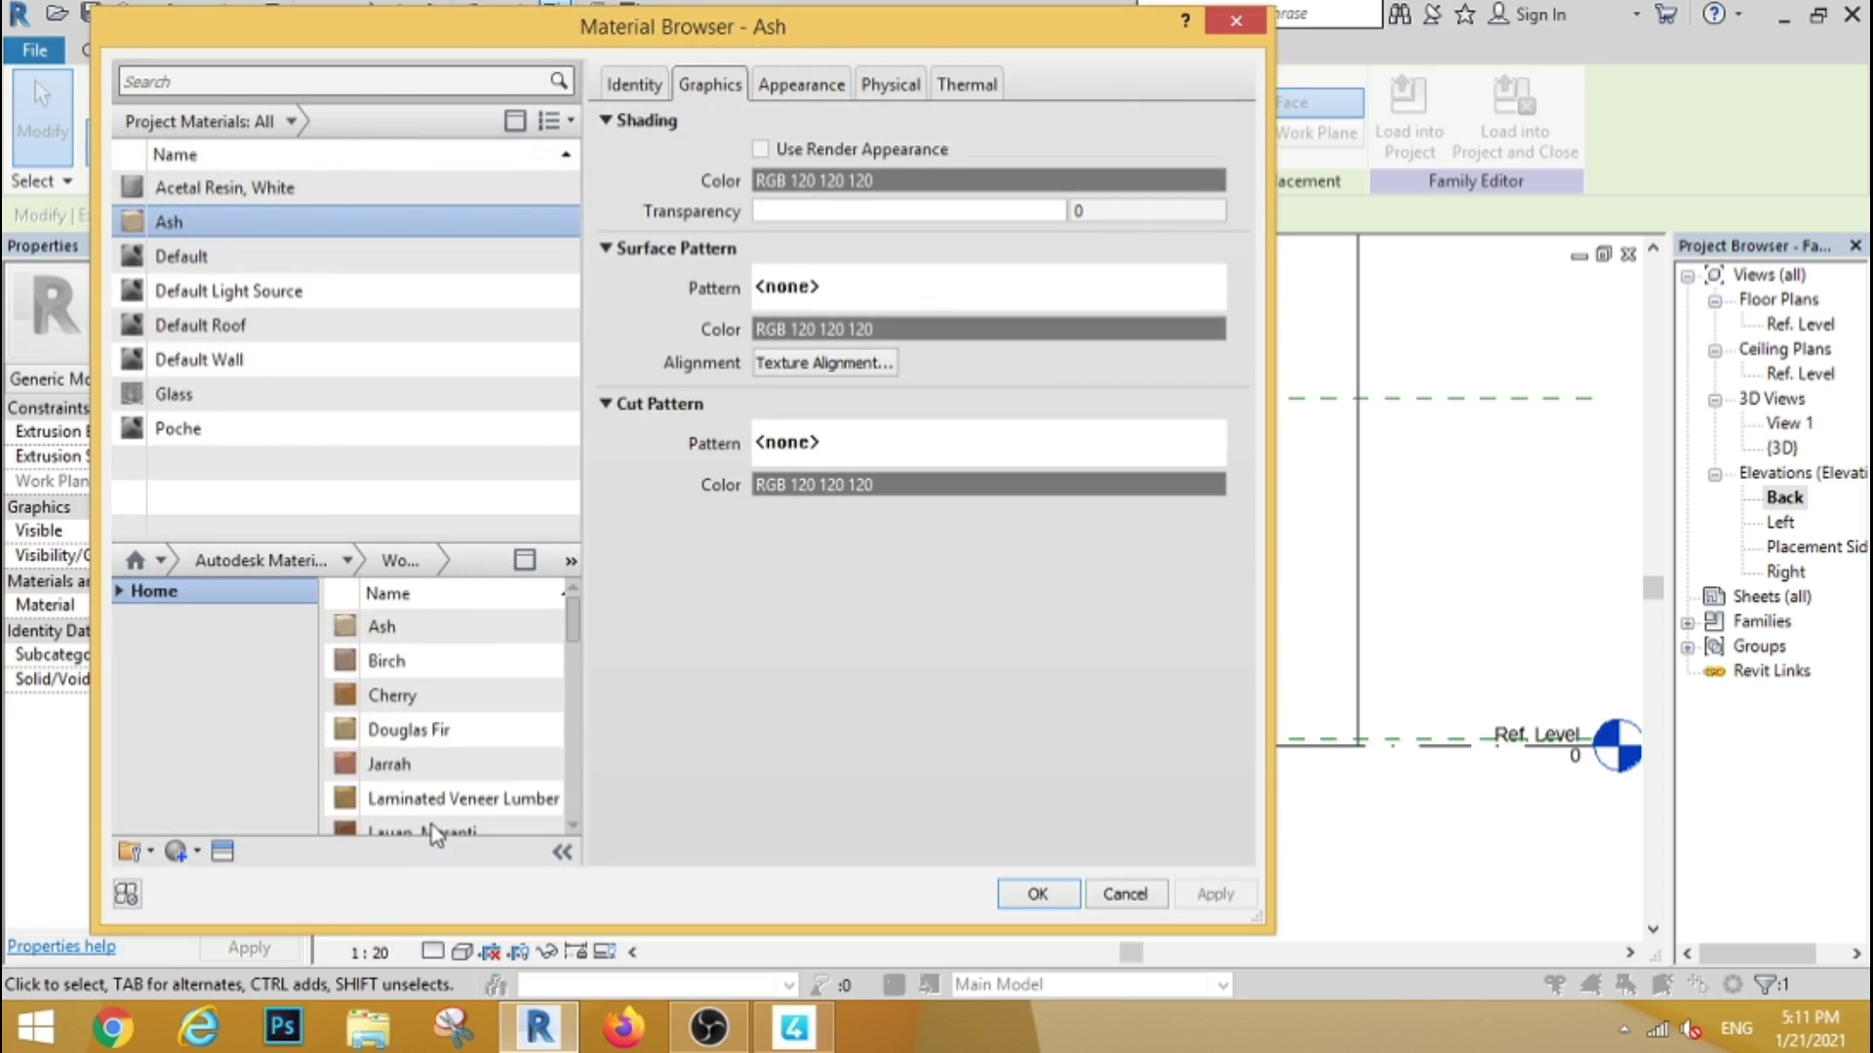
{"action": "scroll", "coordinate": [468, 692], "scroll_direction": "down", "scroll_amount": 1}
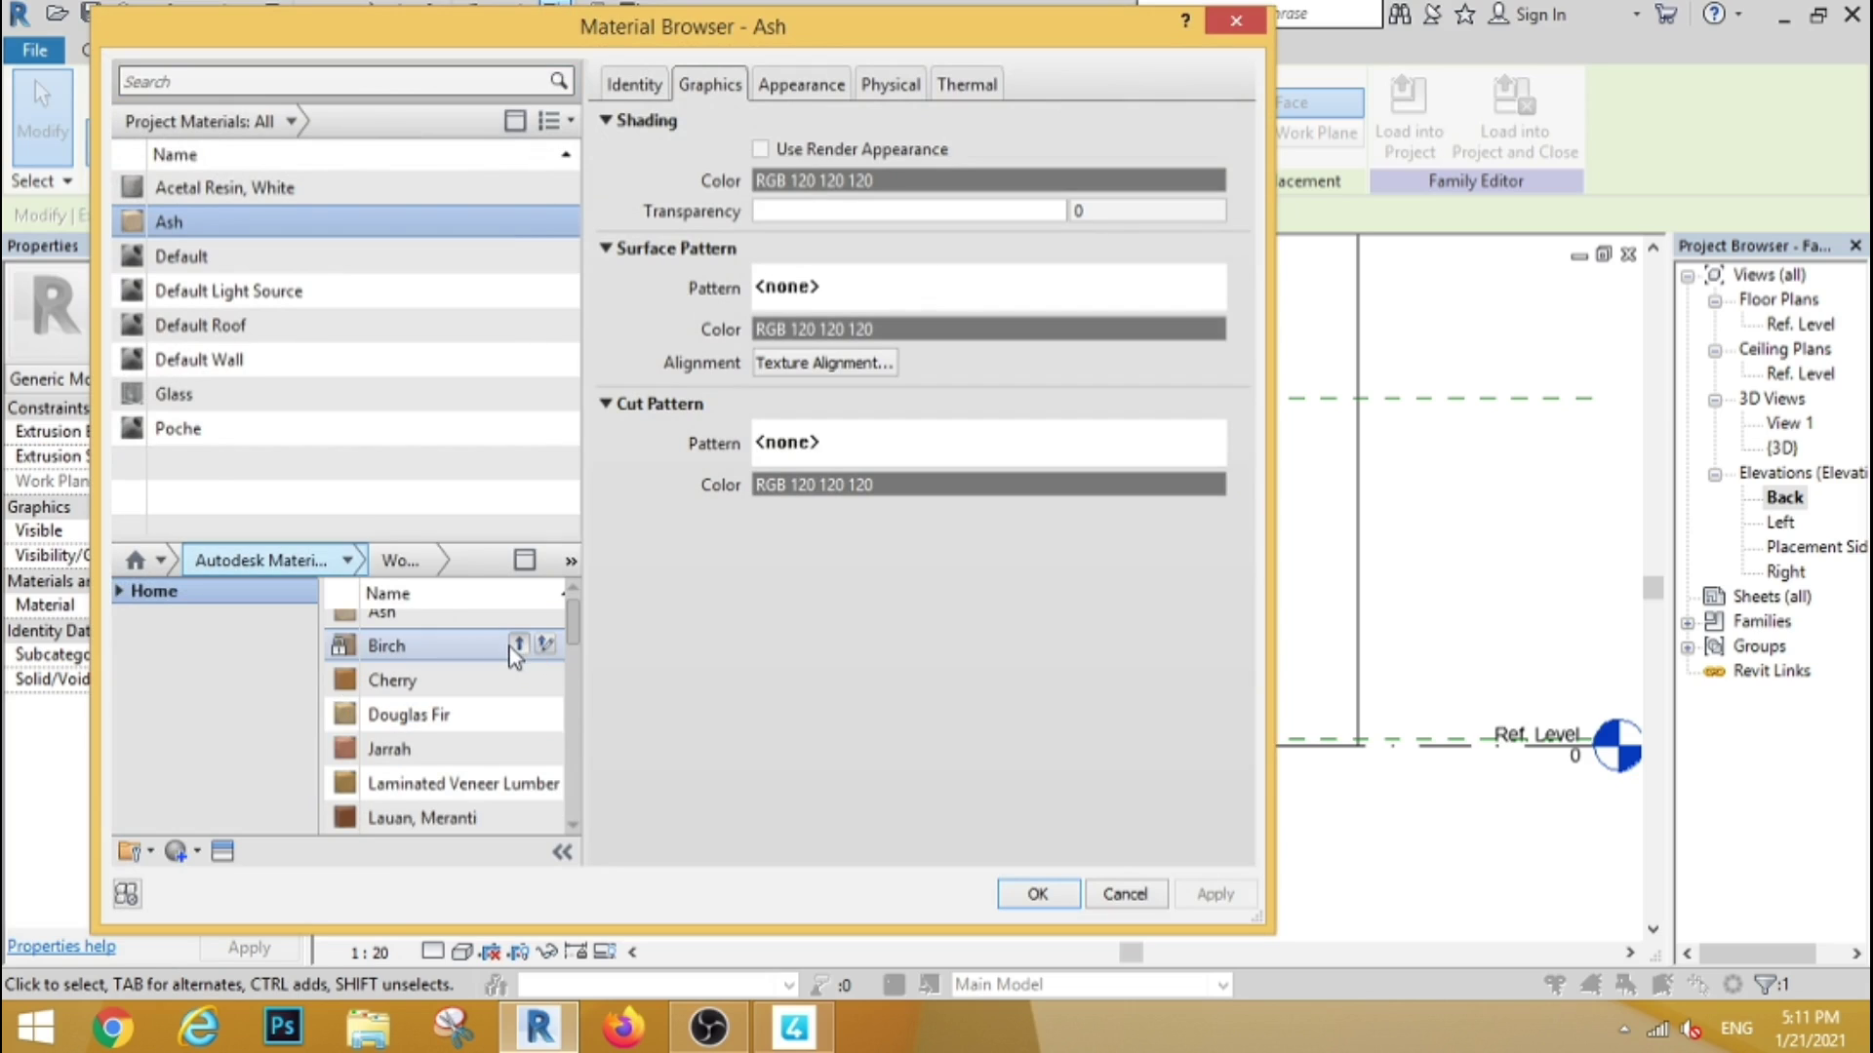
{"action": "left_click", "coordinate": [519, 645]}
{"action": "left_click", "coordinate": [1047, 890]}
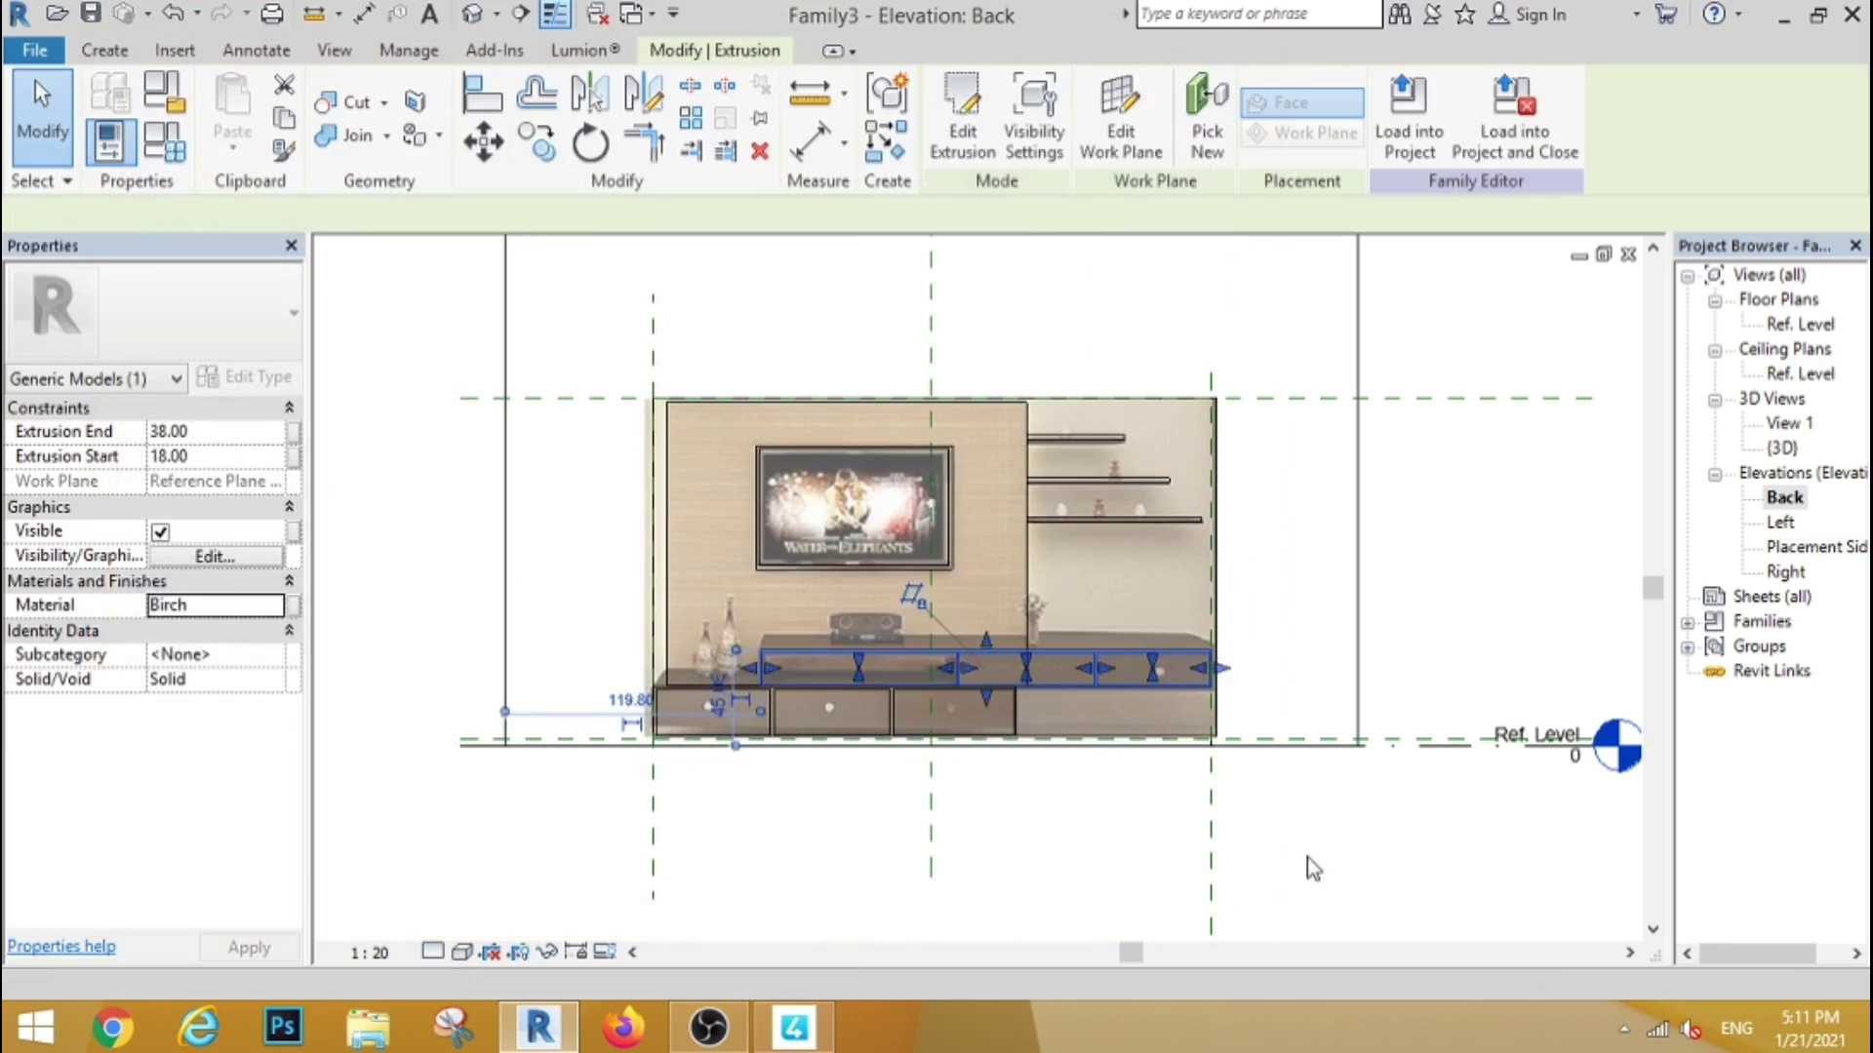
{"action": "left_click", "coordinate": [770, 711]}
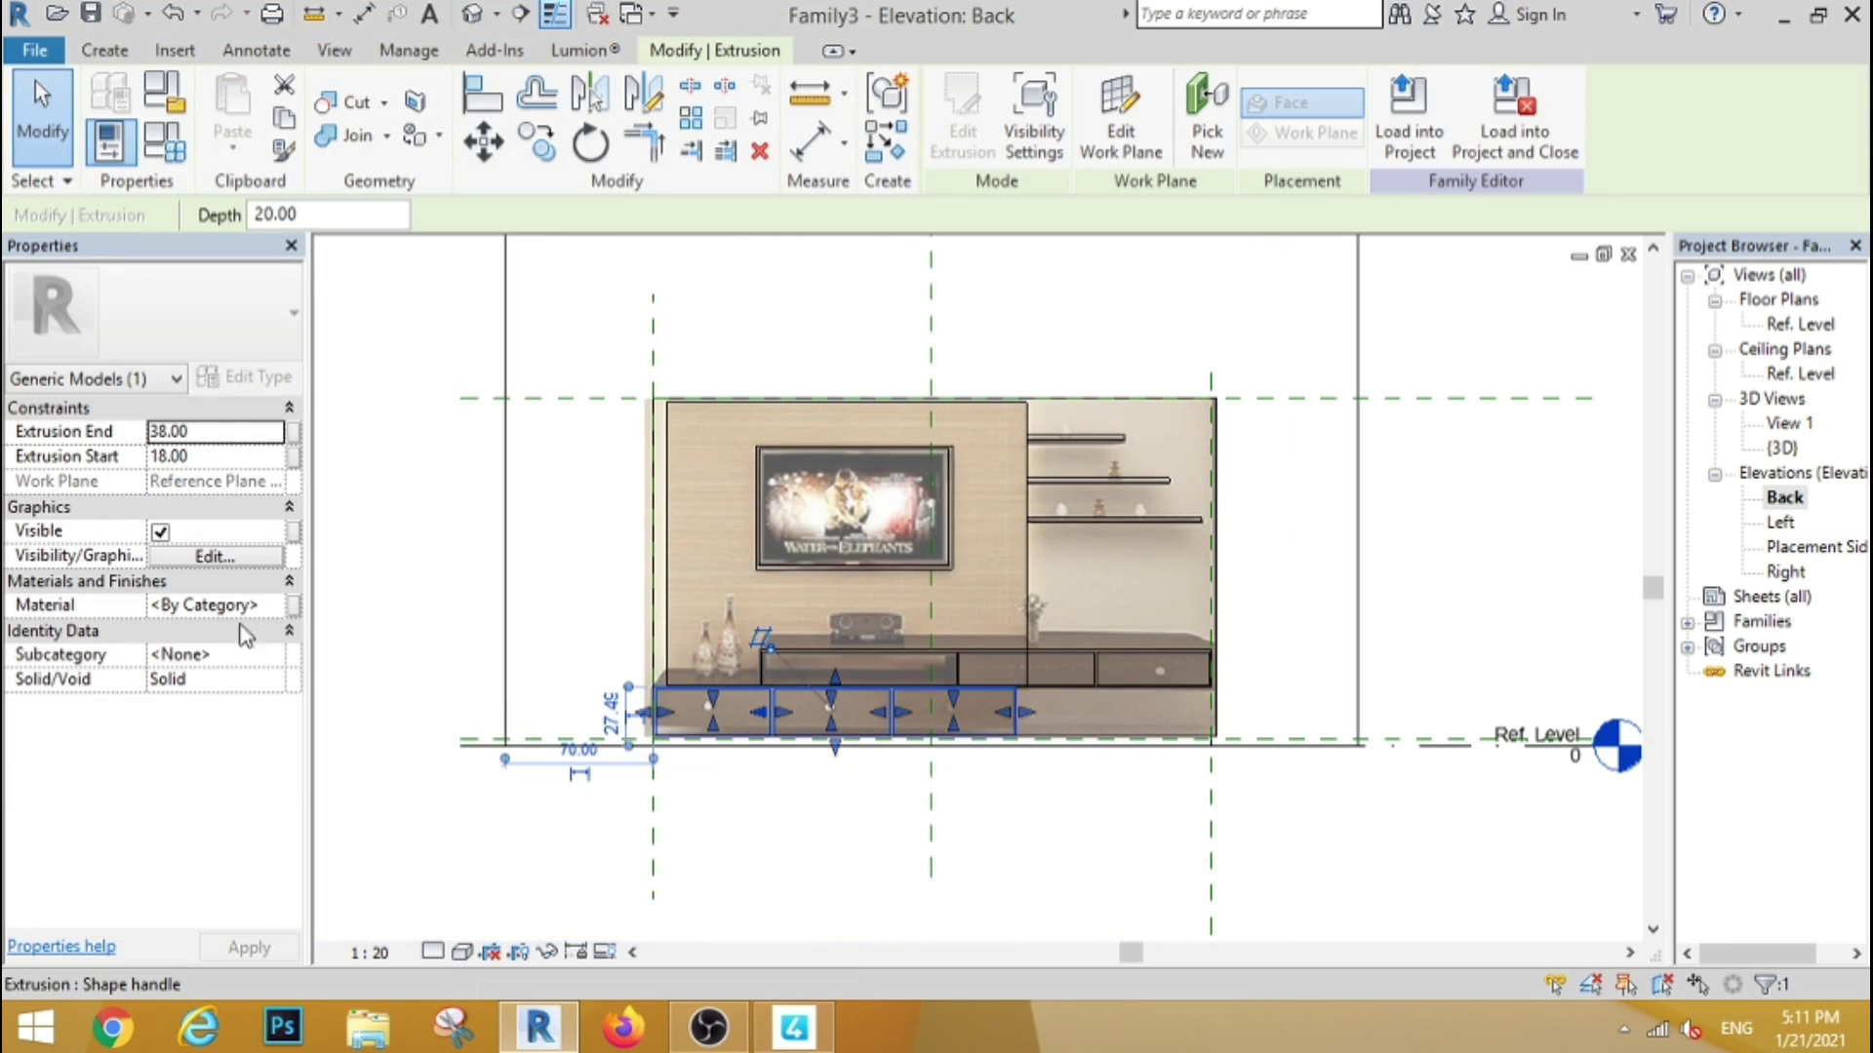
{"action": "left_click", "coordinate": [279, 609]}
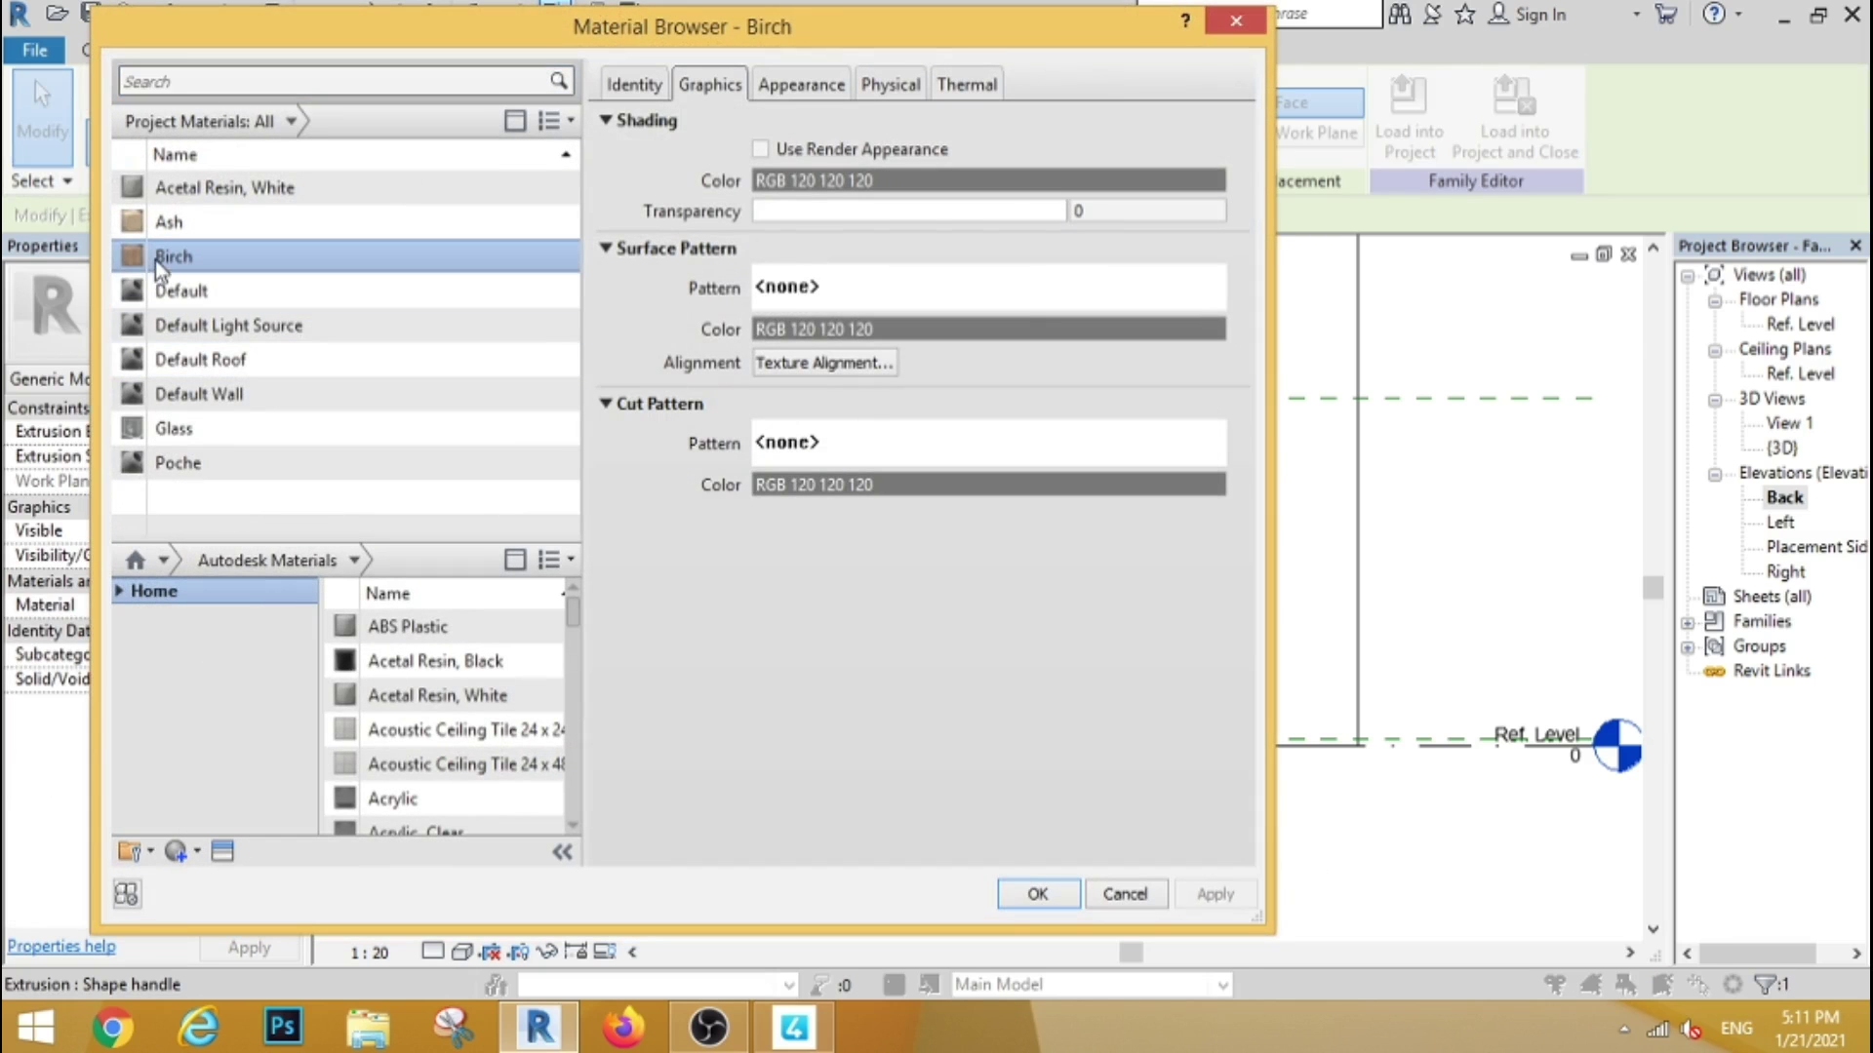
{"action": "left_click", "coordinate": [1029, 895]}
{"action": "left_click", "coordinate": [1356, 858]}
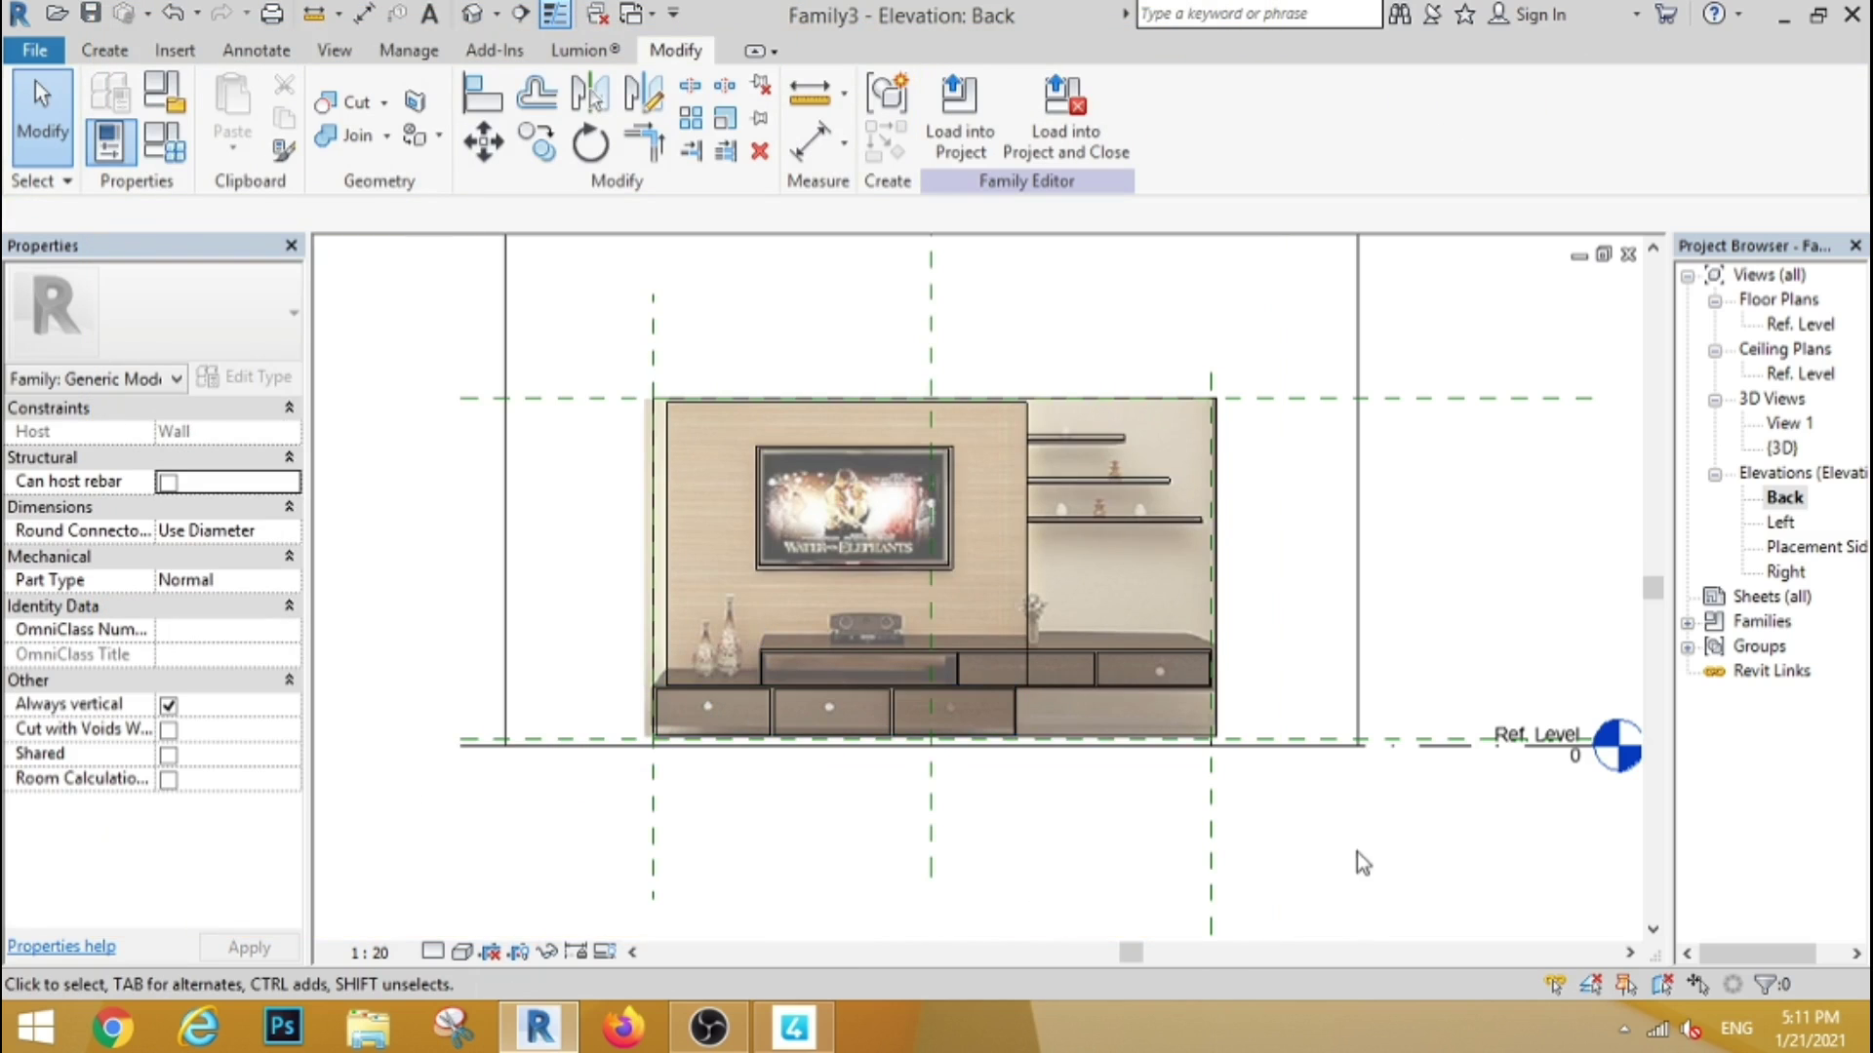
Give the wall shelves Acetal Resin, Black from the Plastic library
{"action": "left_click", "coordinate": [720, 554]}
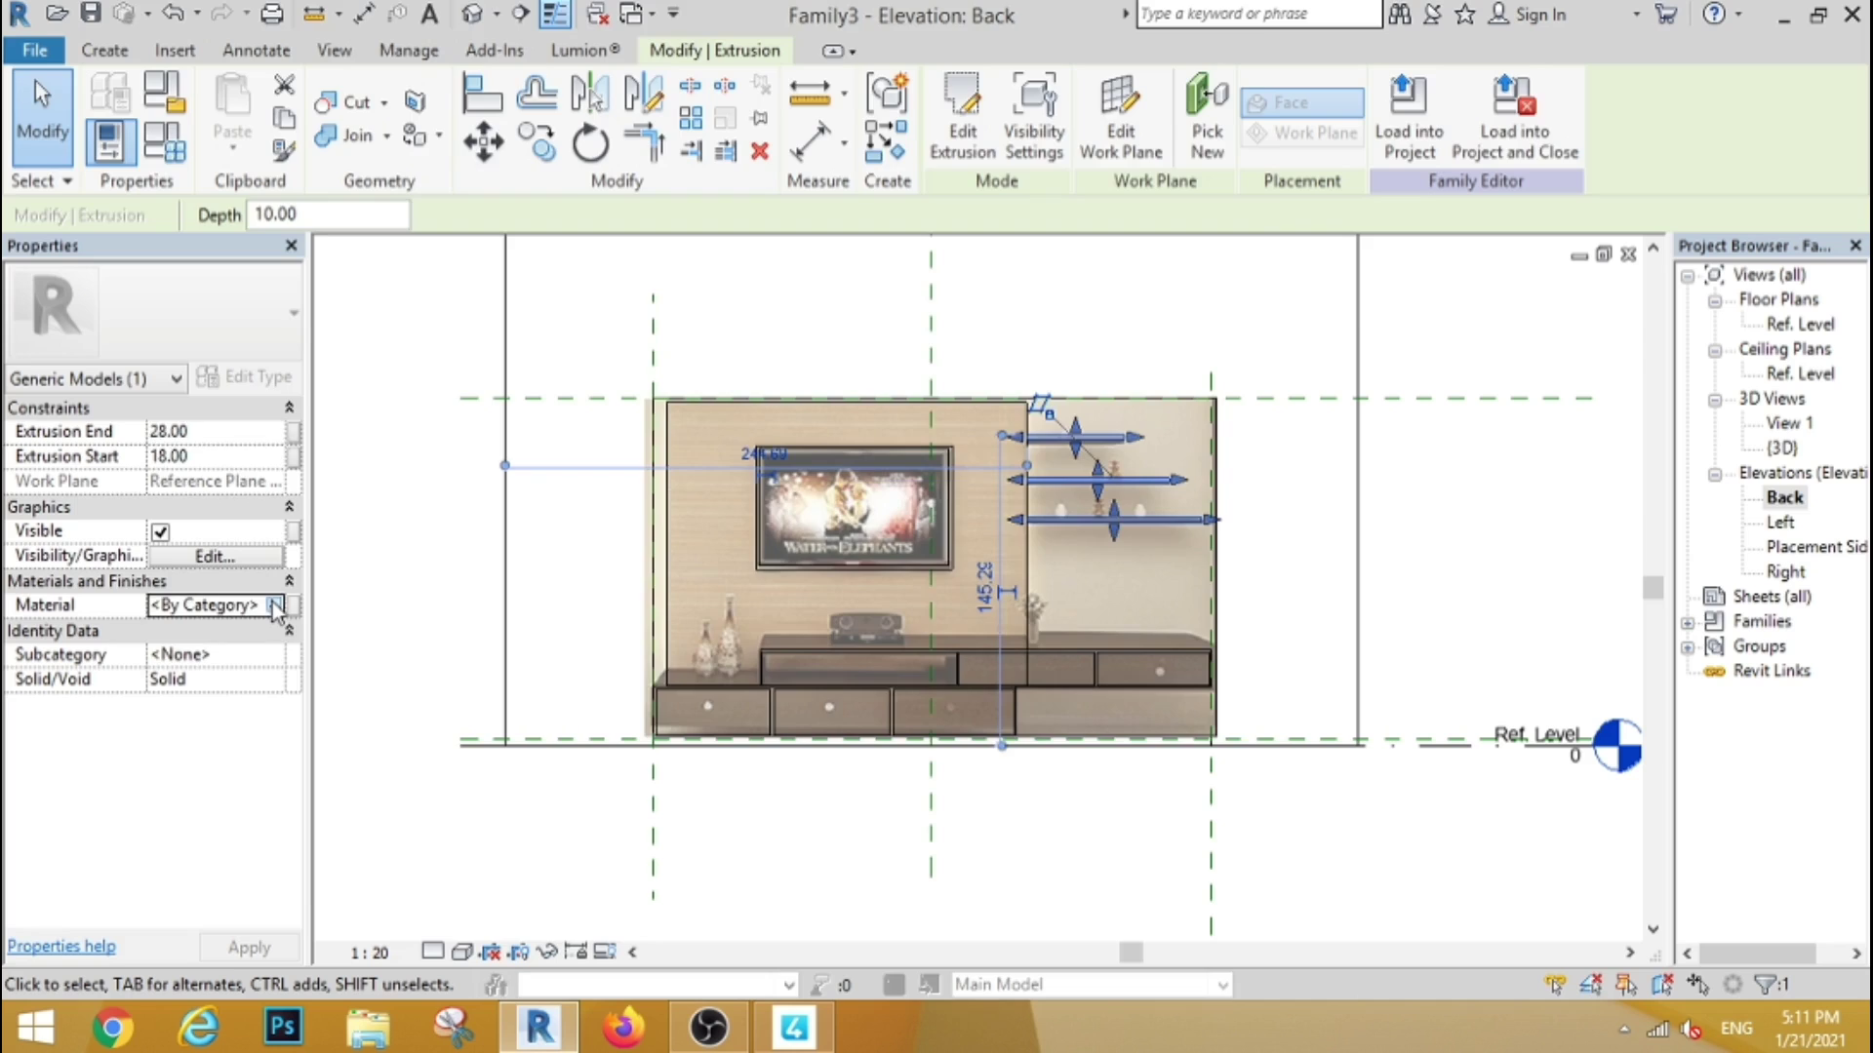
{"action": "left_click", "coordinate": [280, 609]}
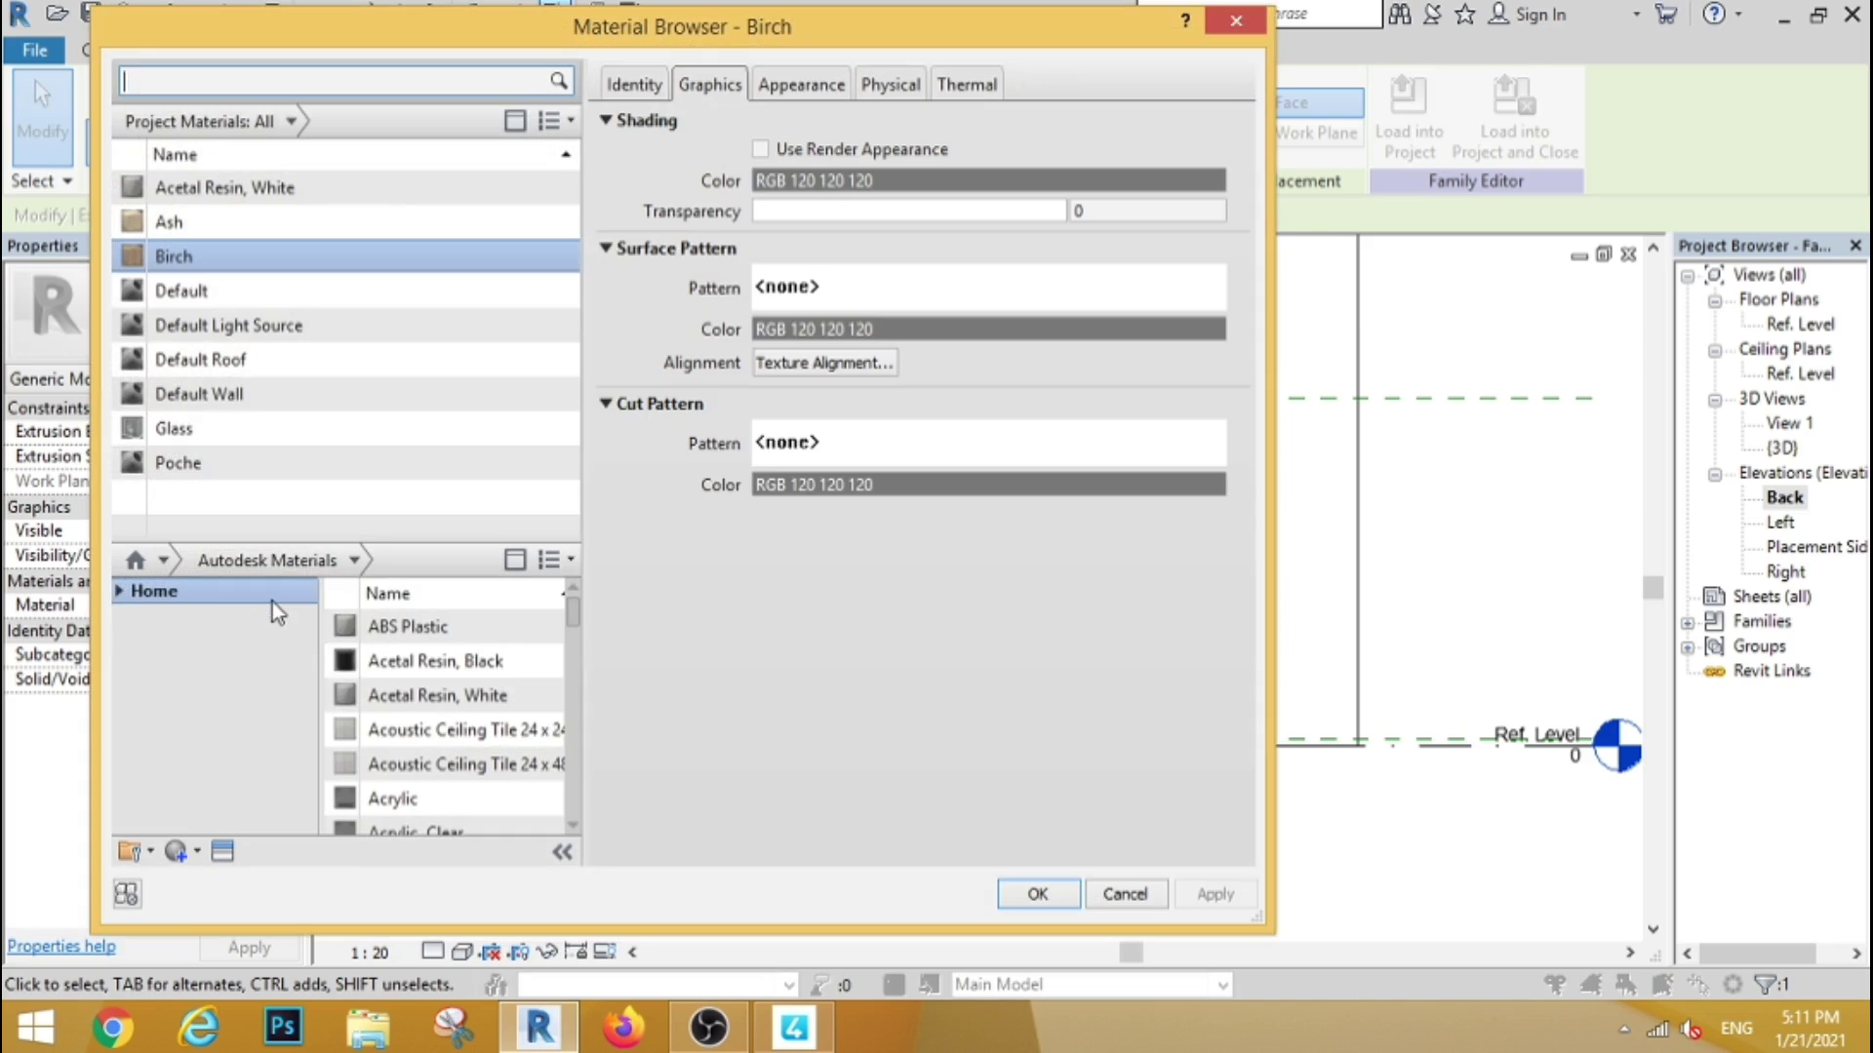
{"action": "left_click", "coordinate": [359, 564]}
{"action": "left_click", "coordinate": [210, 884]}
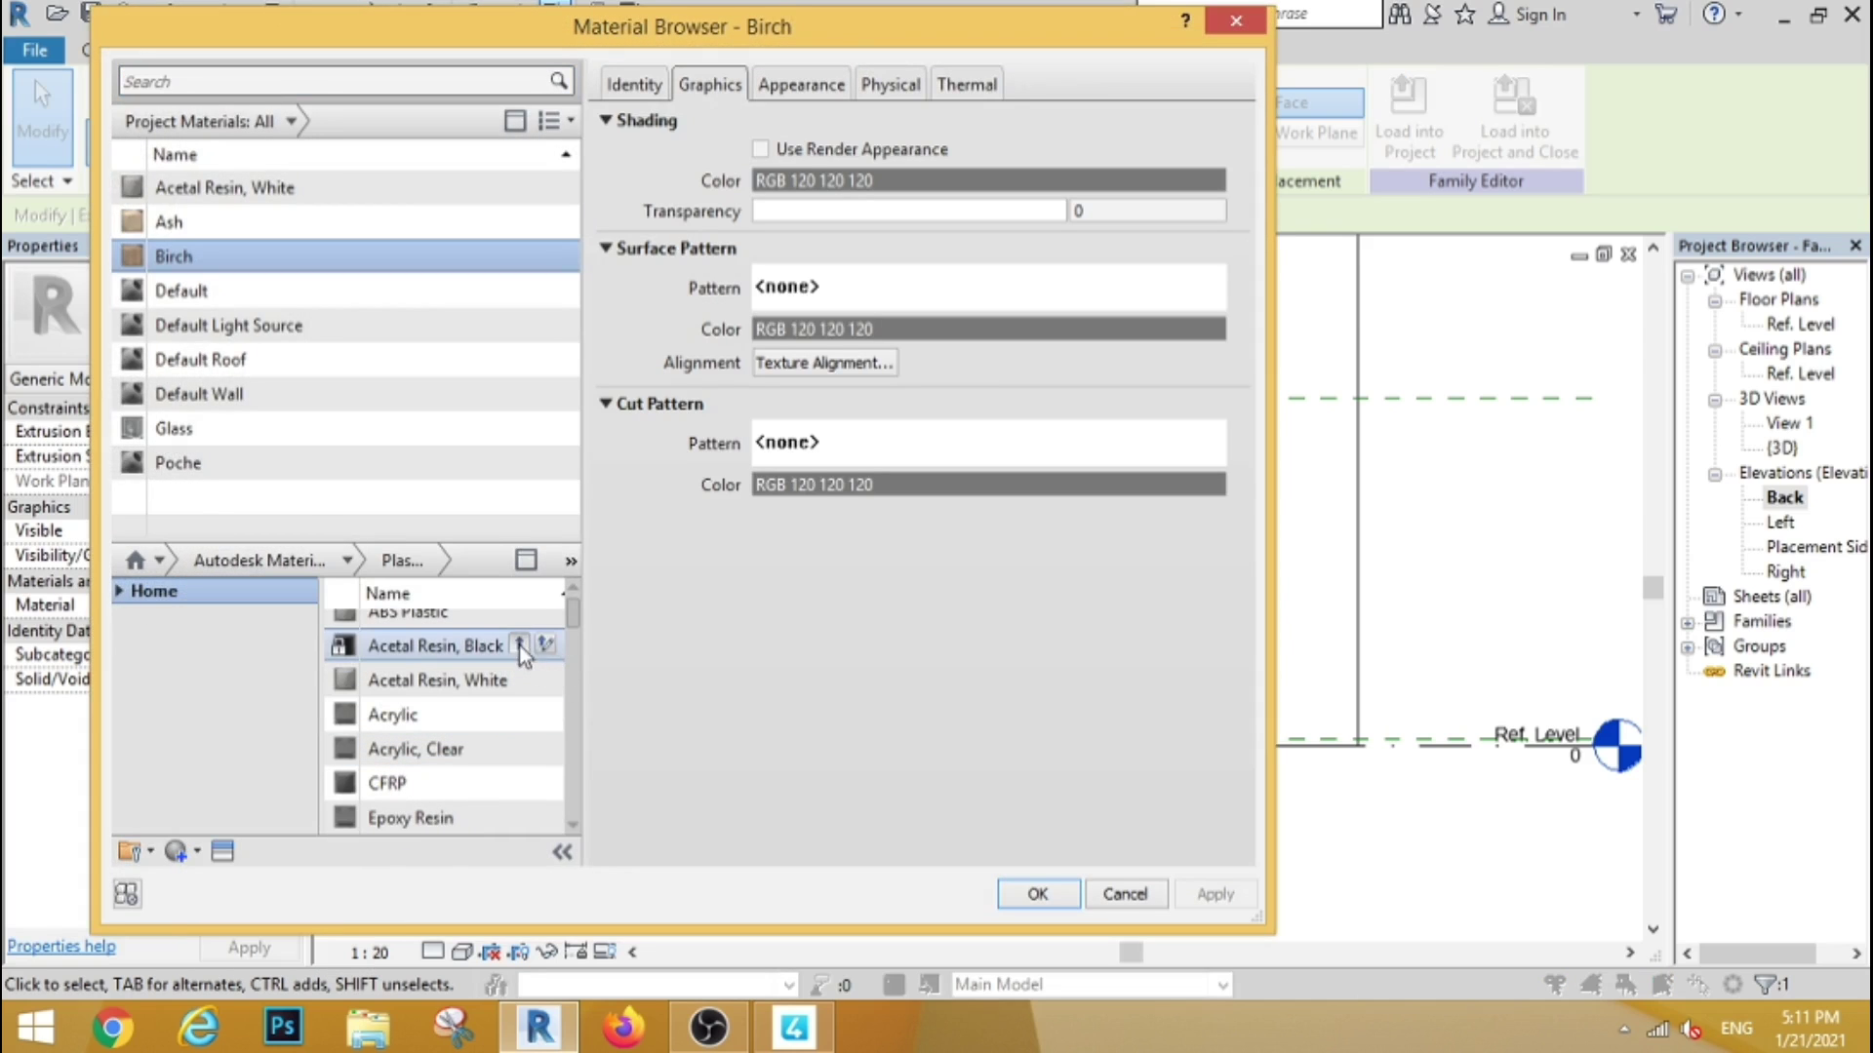
{"action": "left_click", "coordinate": [520, 646]}
{"action": "left_click", "coordinate": [1068, 898]}
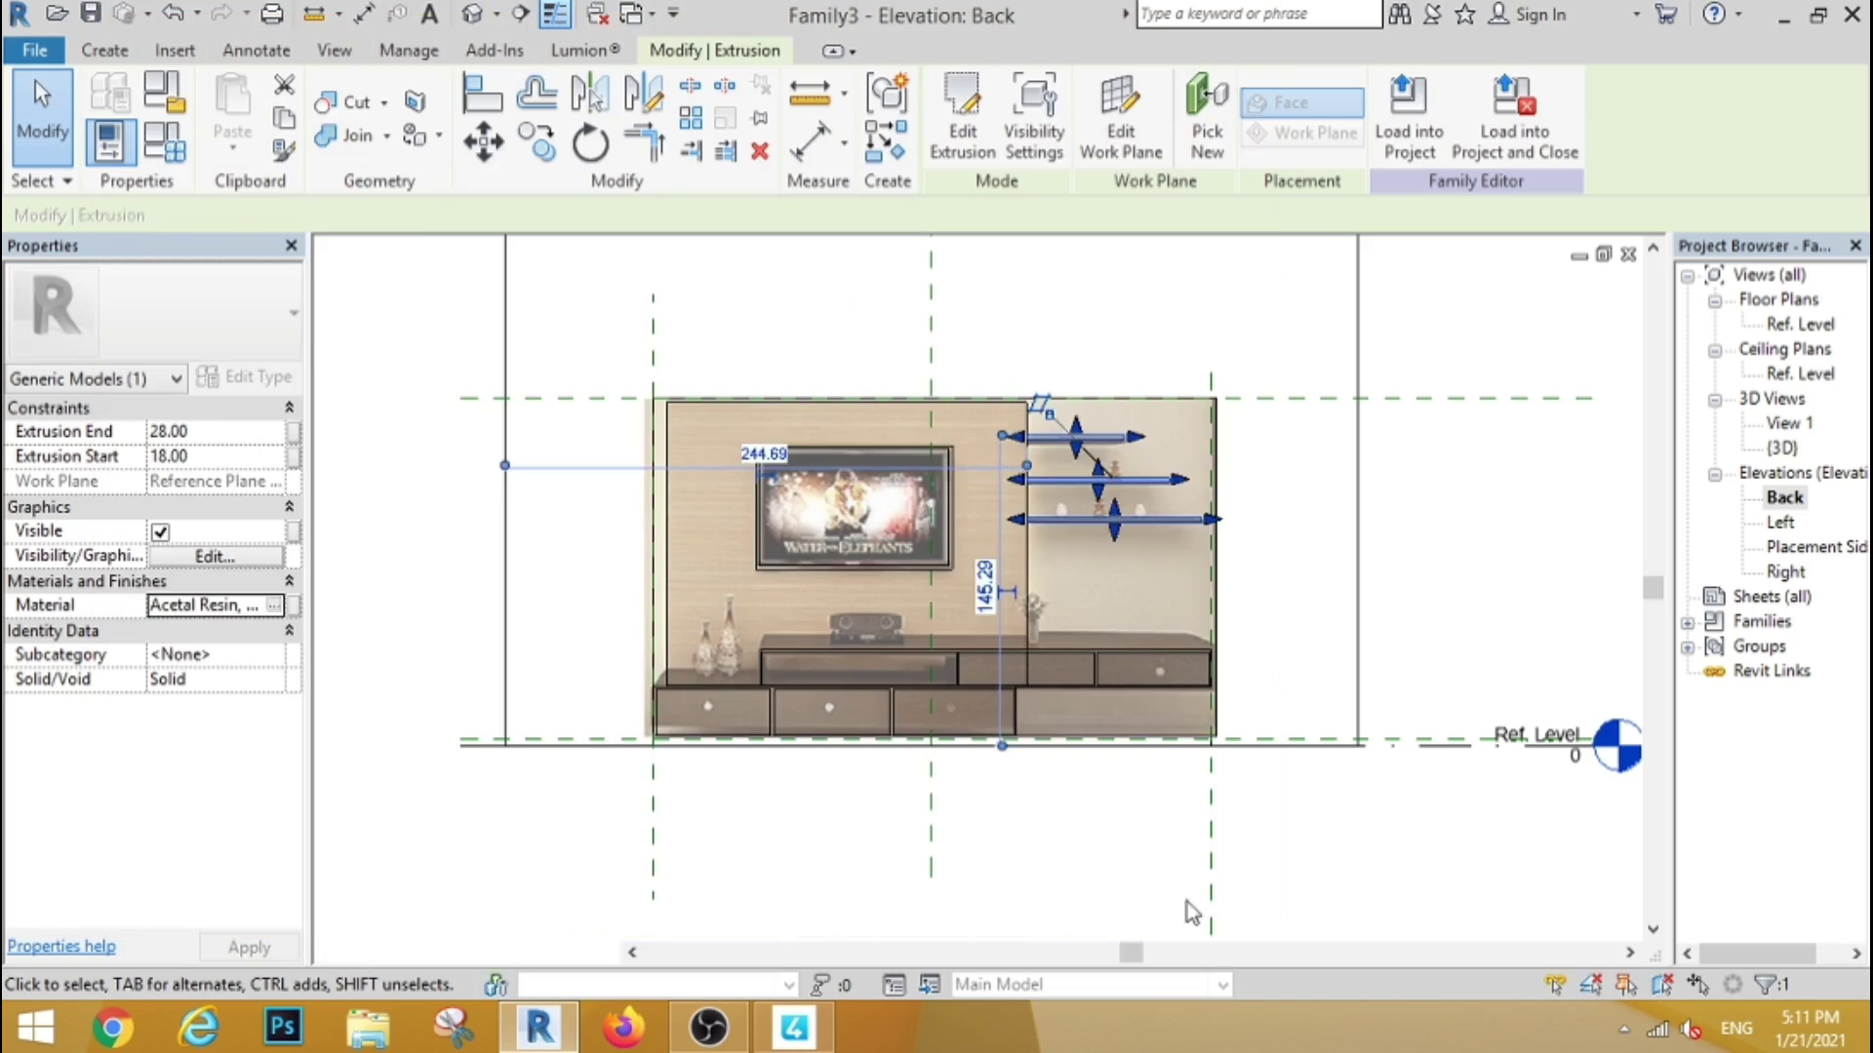
{"action": "left_click", "coordinate": [1383, 887]}
Show the default 3D view in the Realistic visual style
{"action": "left_click", "coordinate": [474, 14]}
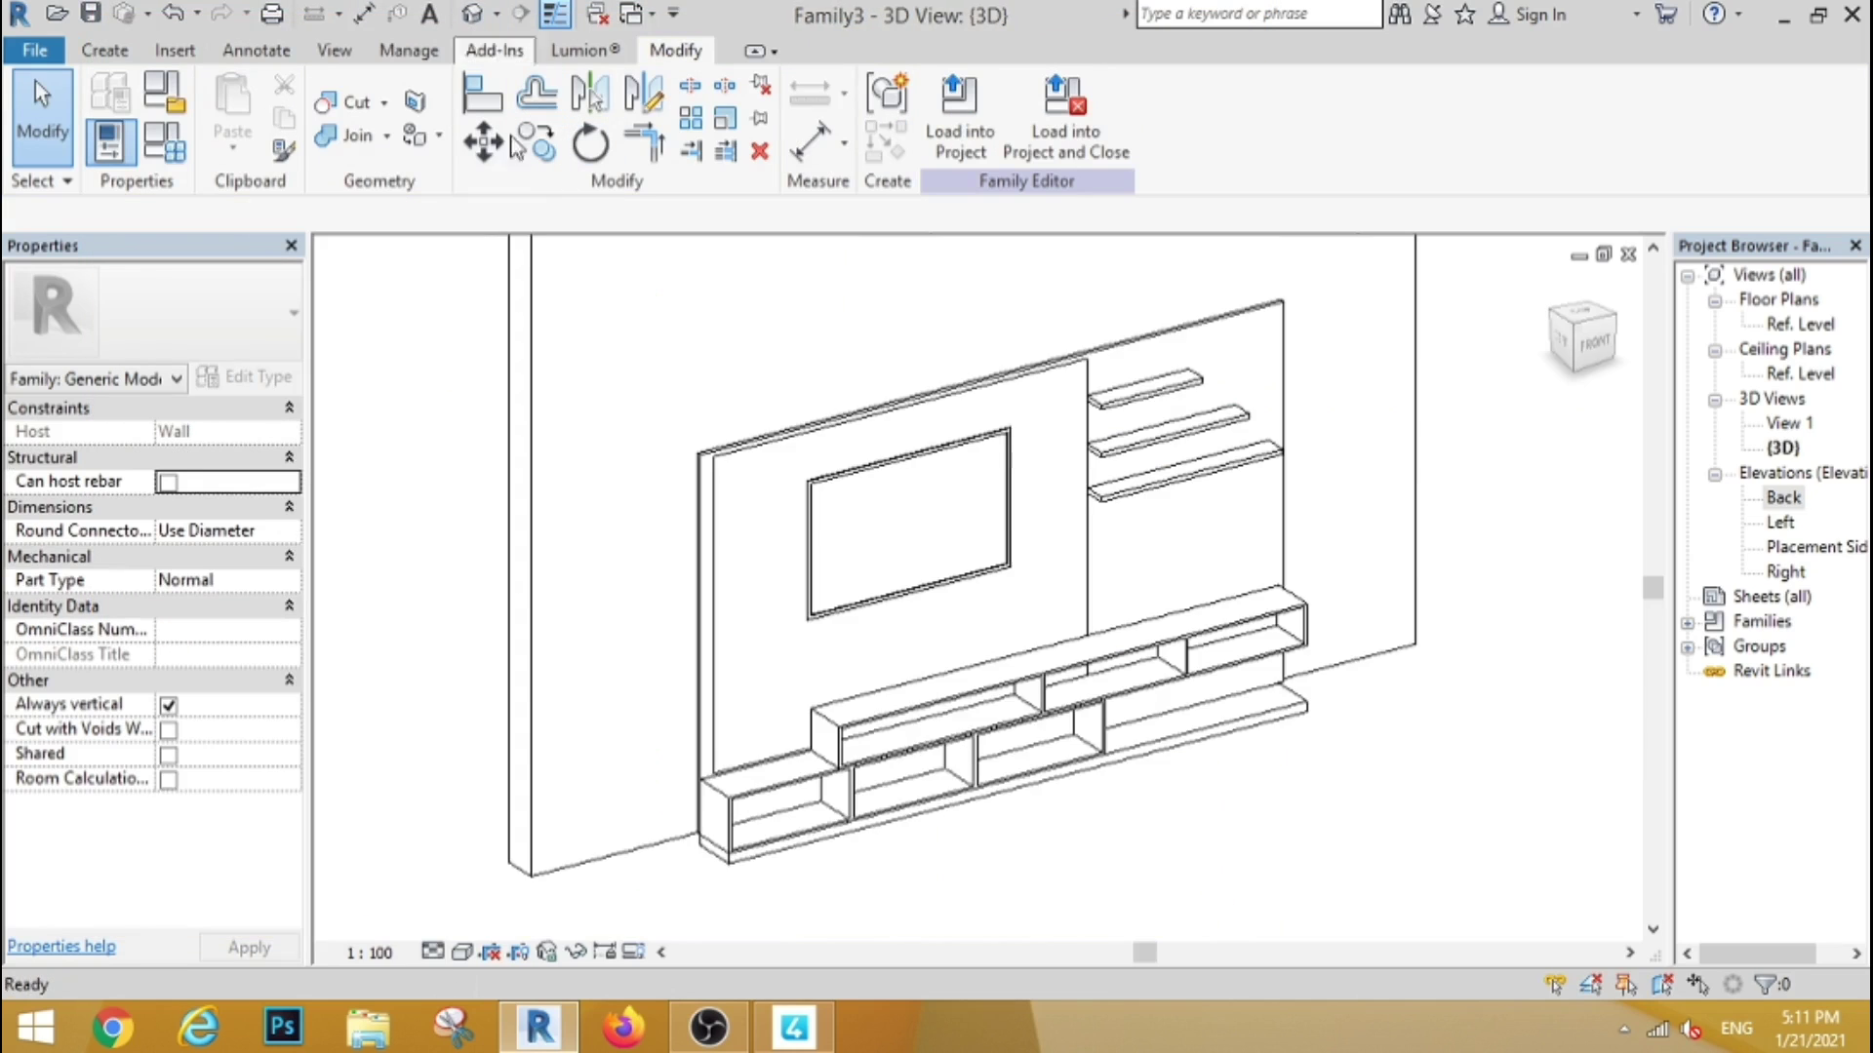
{"action": "left_click", "coordinate": [462, 952]}
{"action": "left_click", "coordinate": [502, 891]}
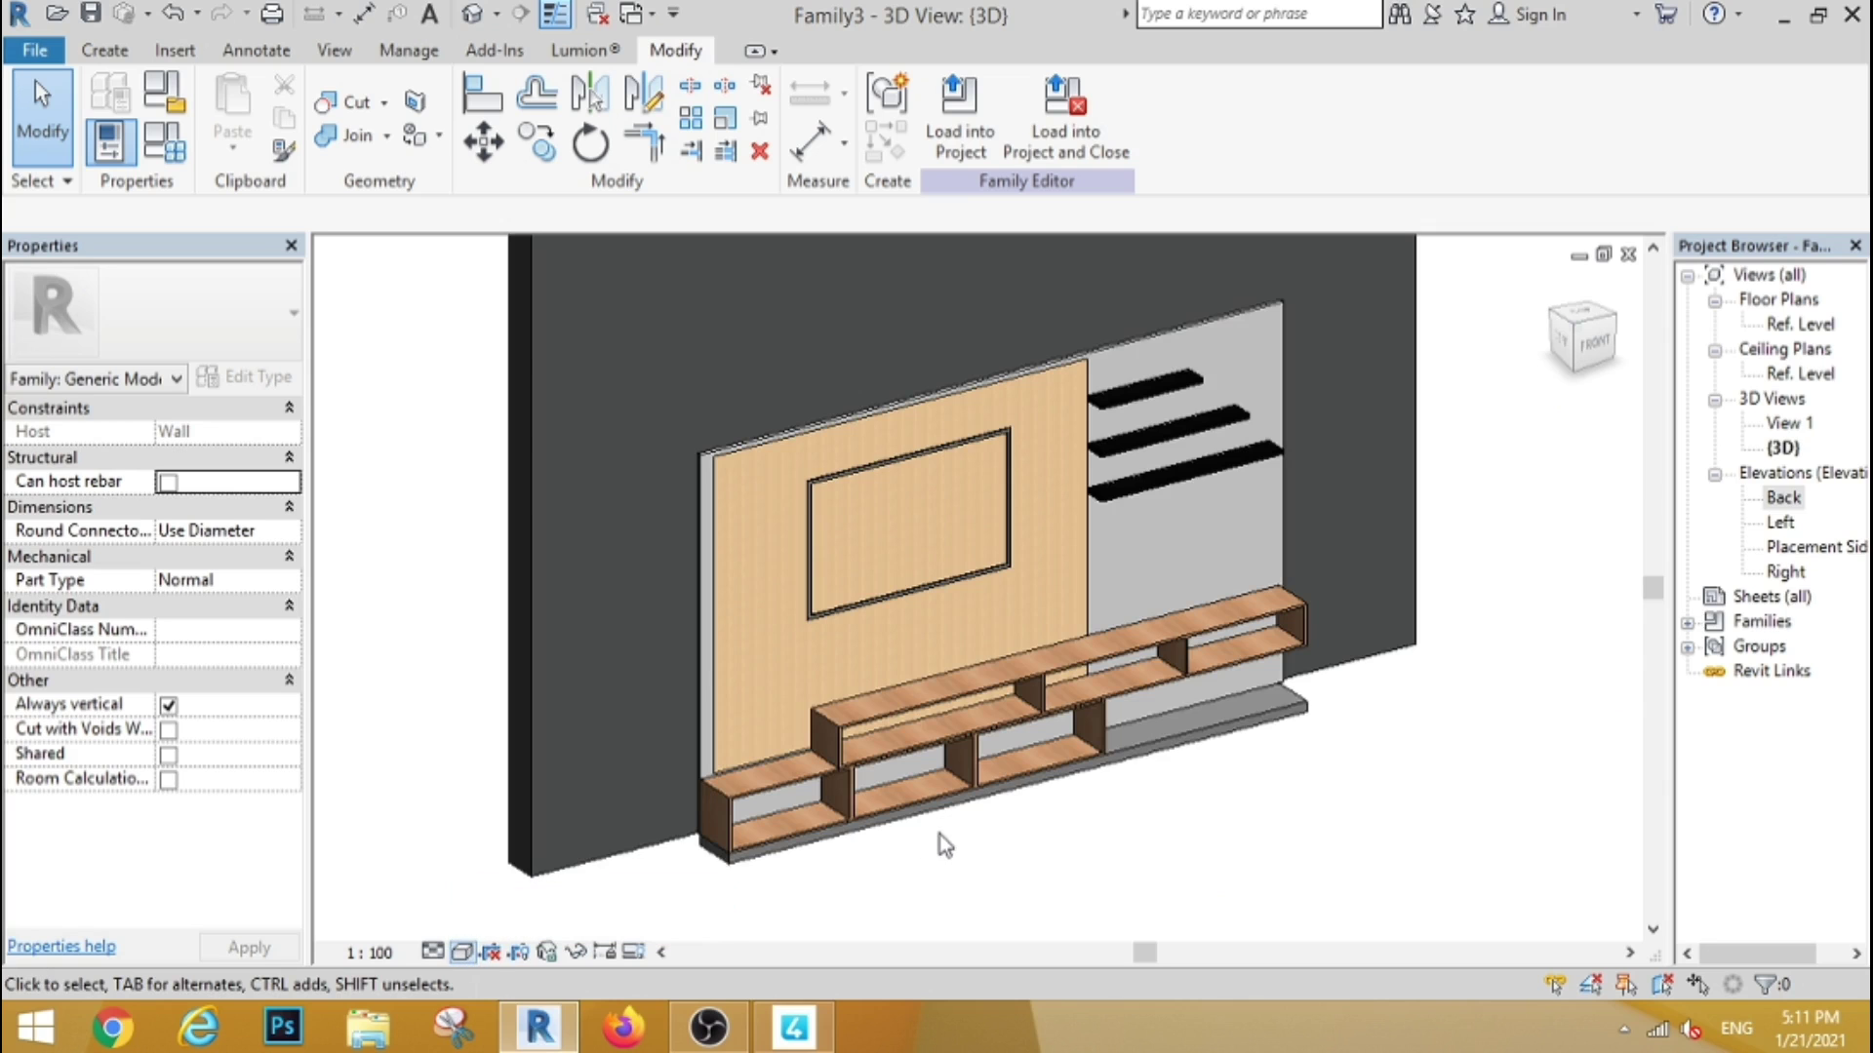
{"action": "scroll", "coordinate": [1161, 865], "scroll_direction": "up", "scroll_amount": 2}
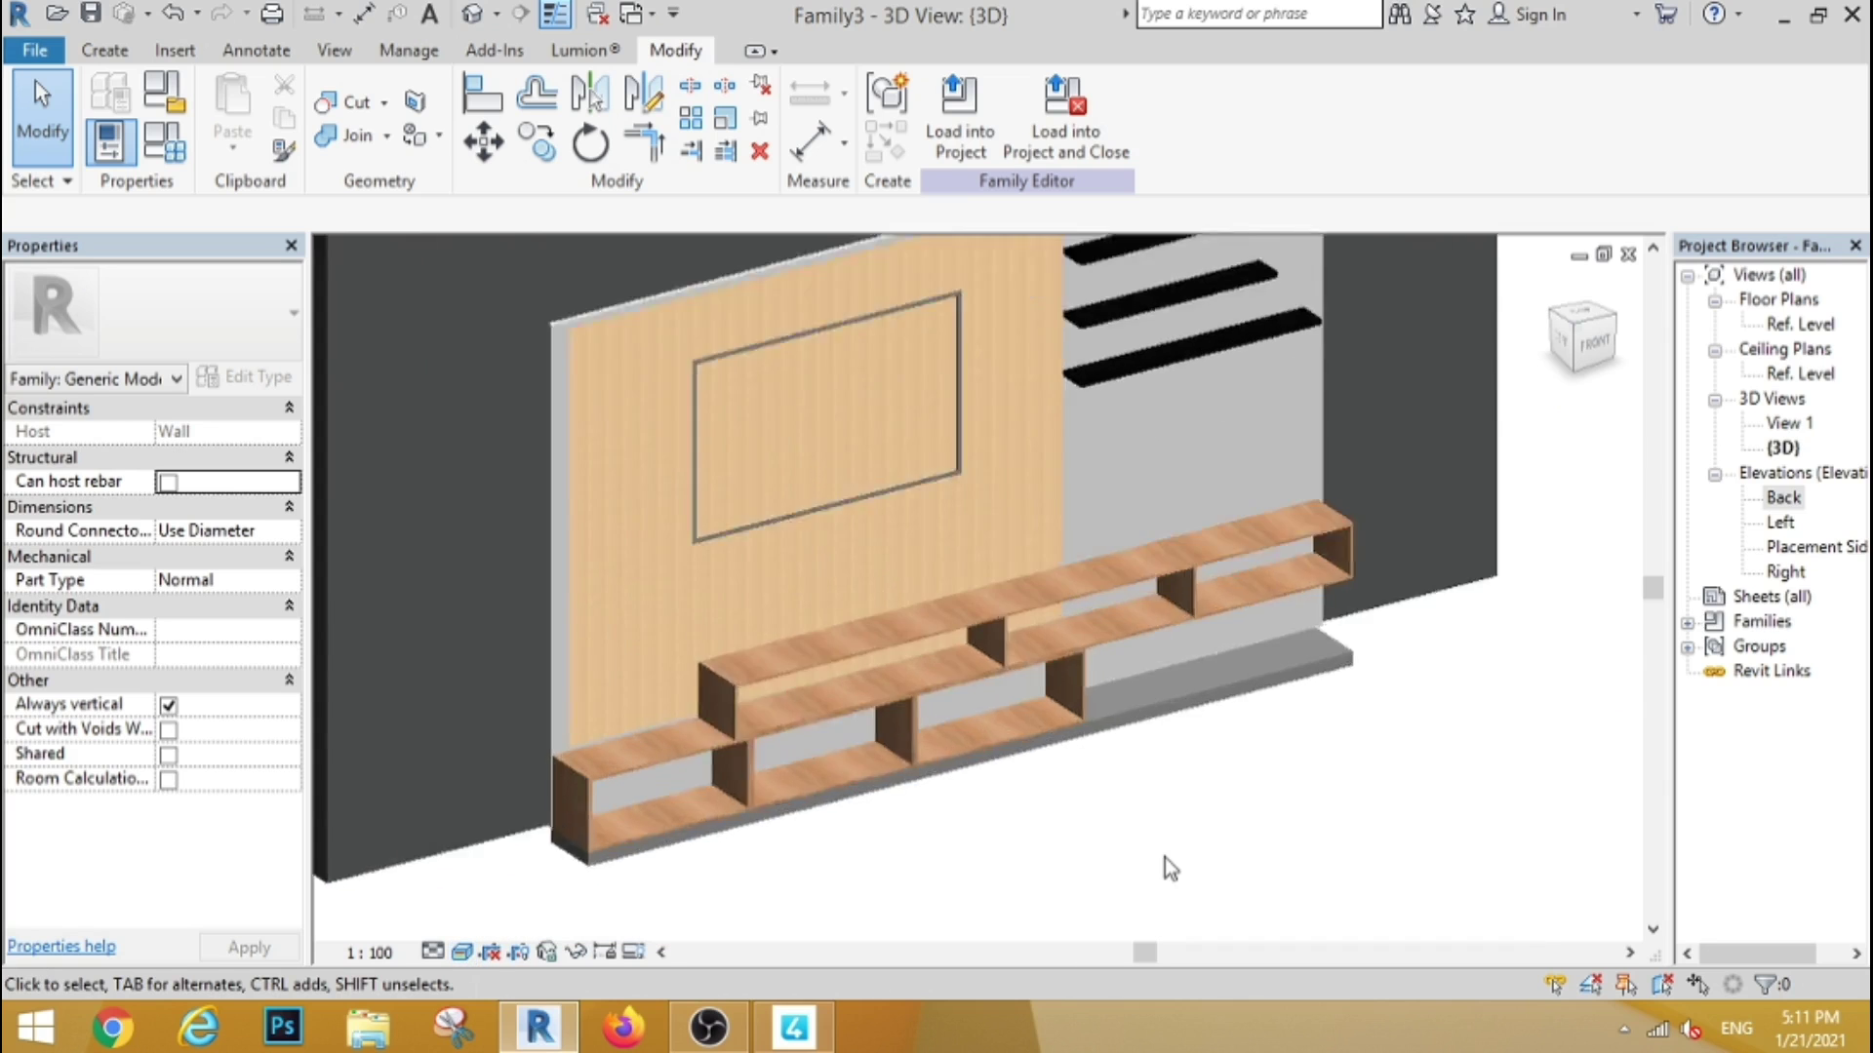
{"action": "scroll", "coordinate": [1170, 848], "scroll_direction": "down", "scroll_amount": 1}
Give the base slab under the unit the Acetal Resin, Black material
{"action": "left_click", "coordinate": [1159, 734]}
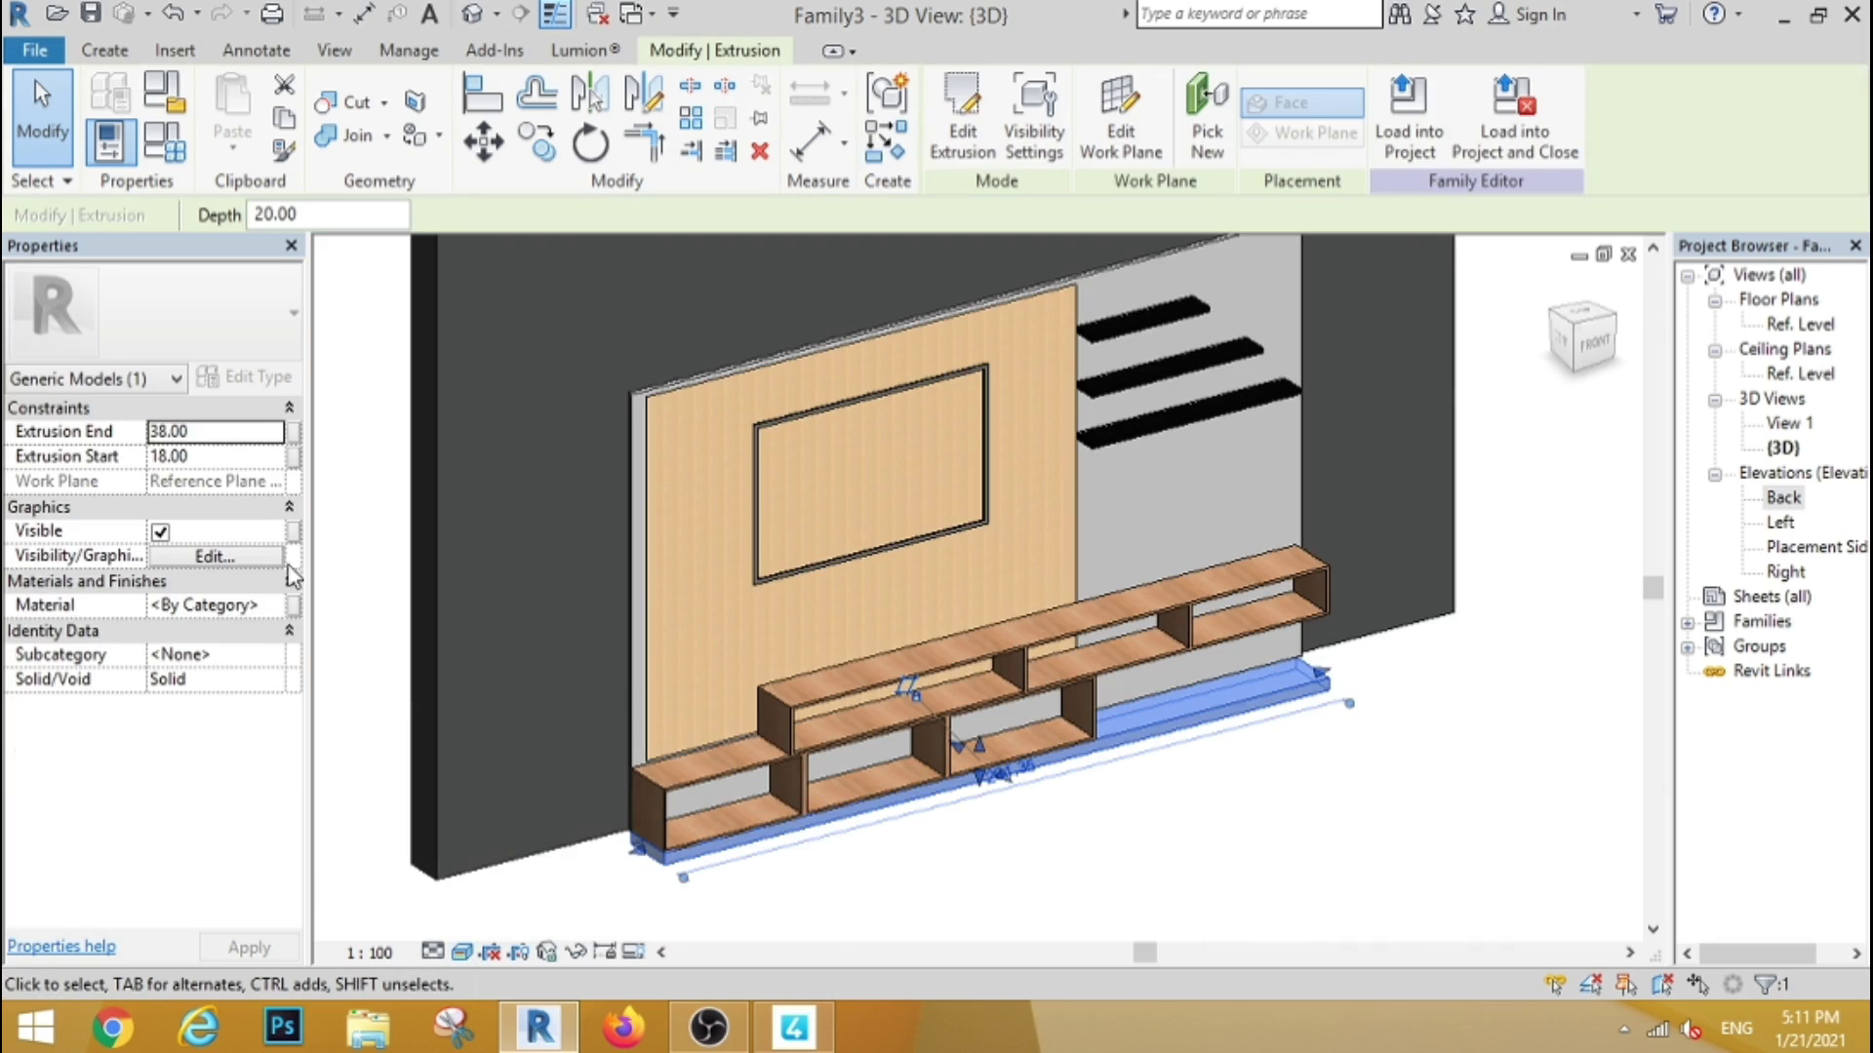
{"action": "left_click", "coordinate": [275, 611]}
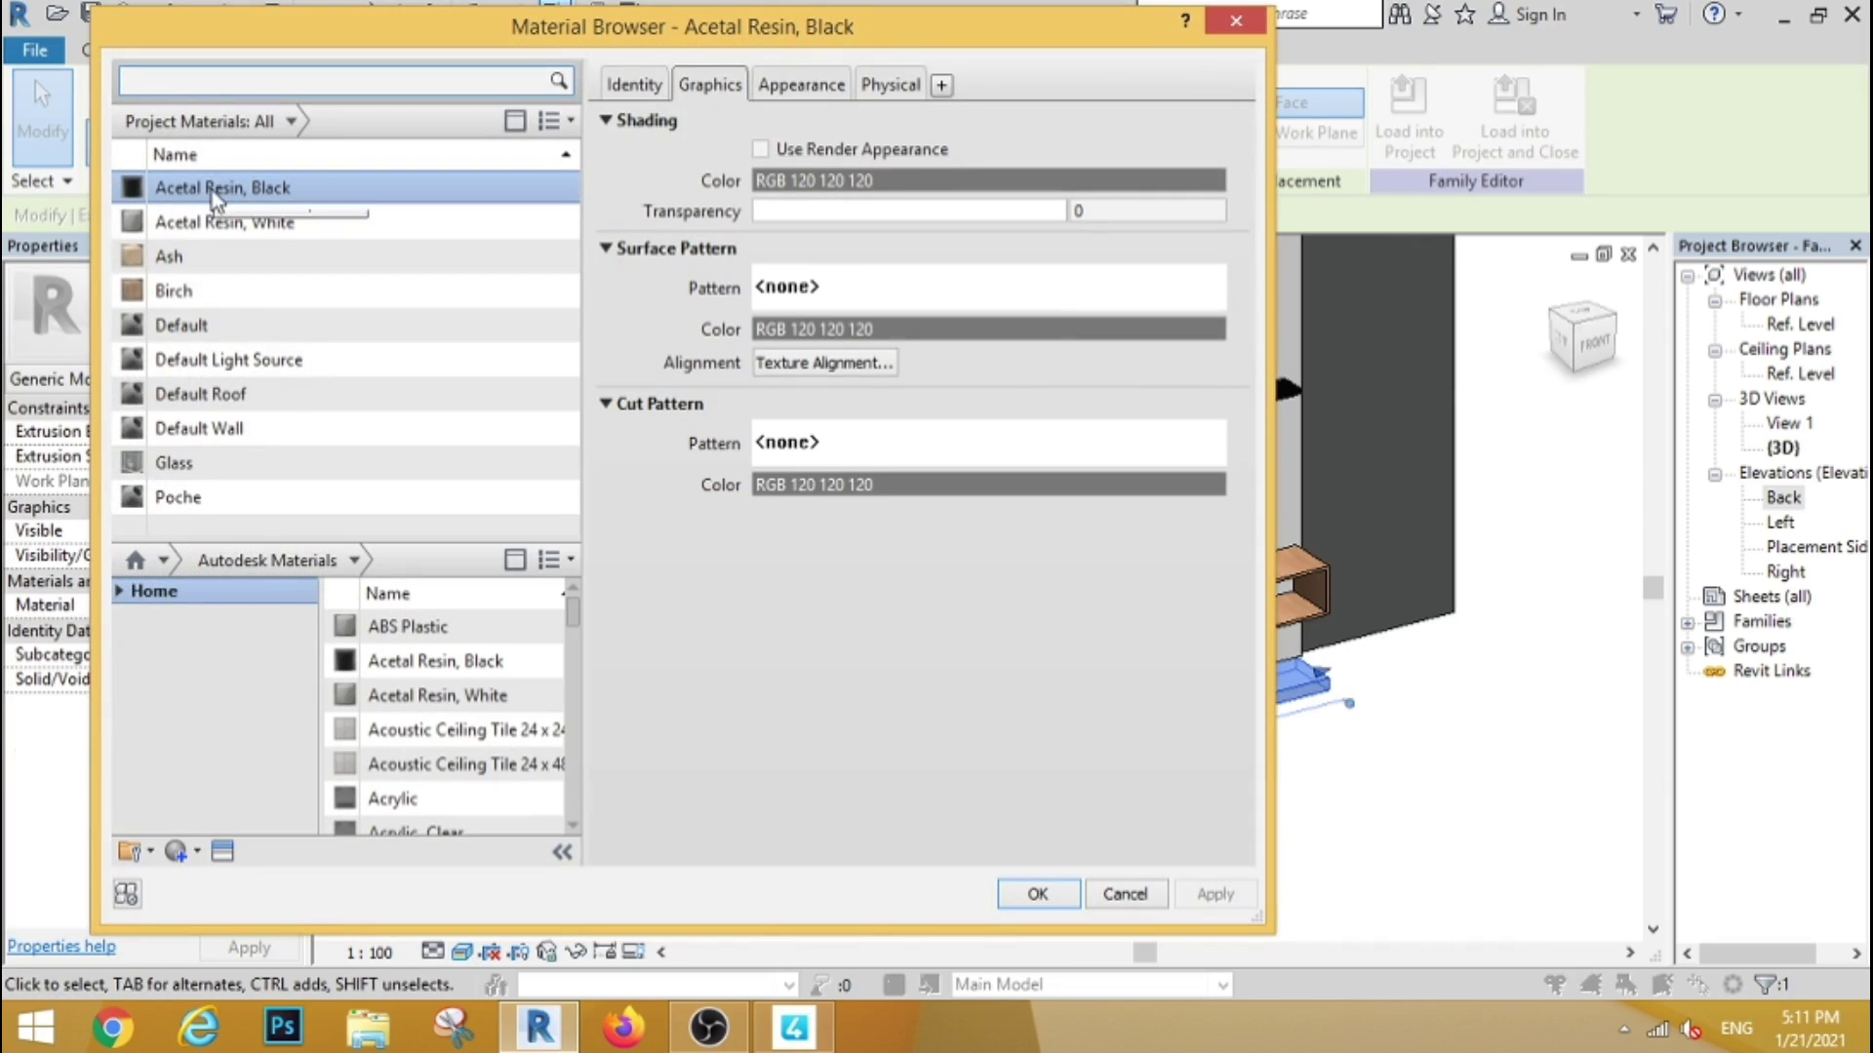
{"action": "left_click", "coordinate": [1034, 892]}
{"action": "left_click", "coordinate": [1400, 834]}
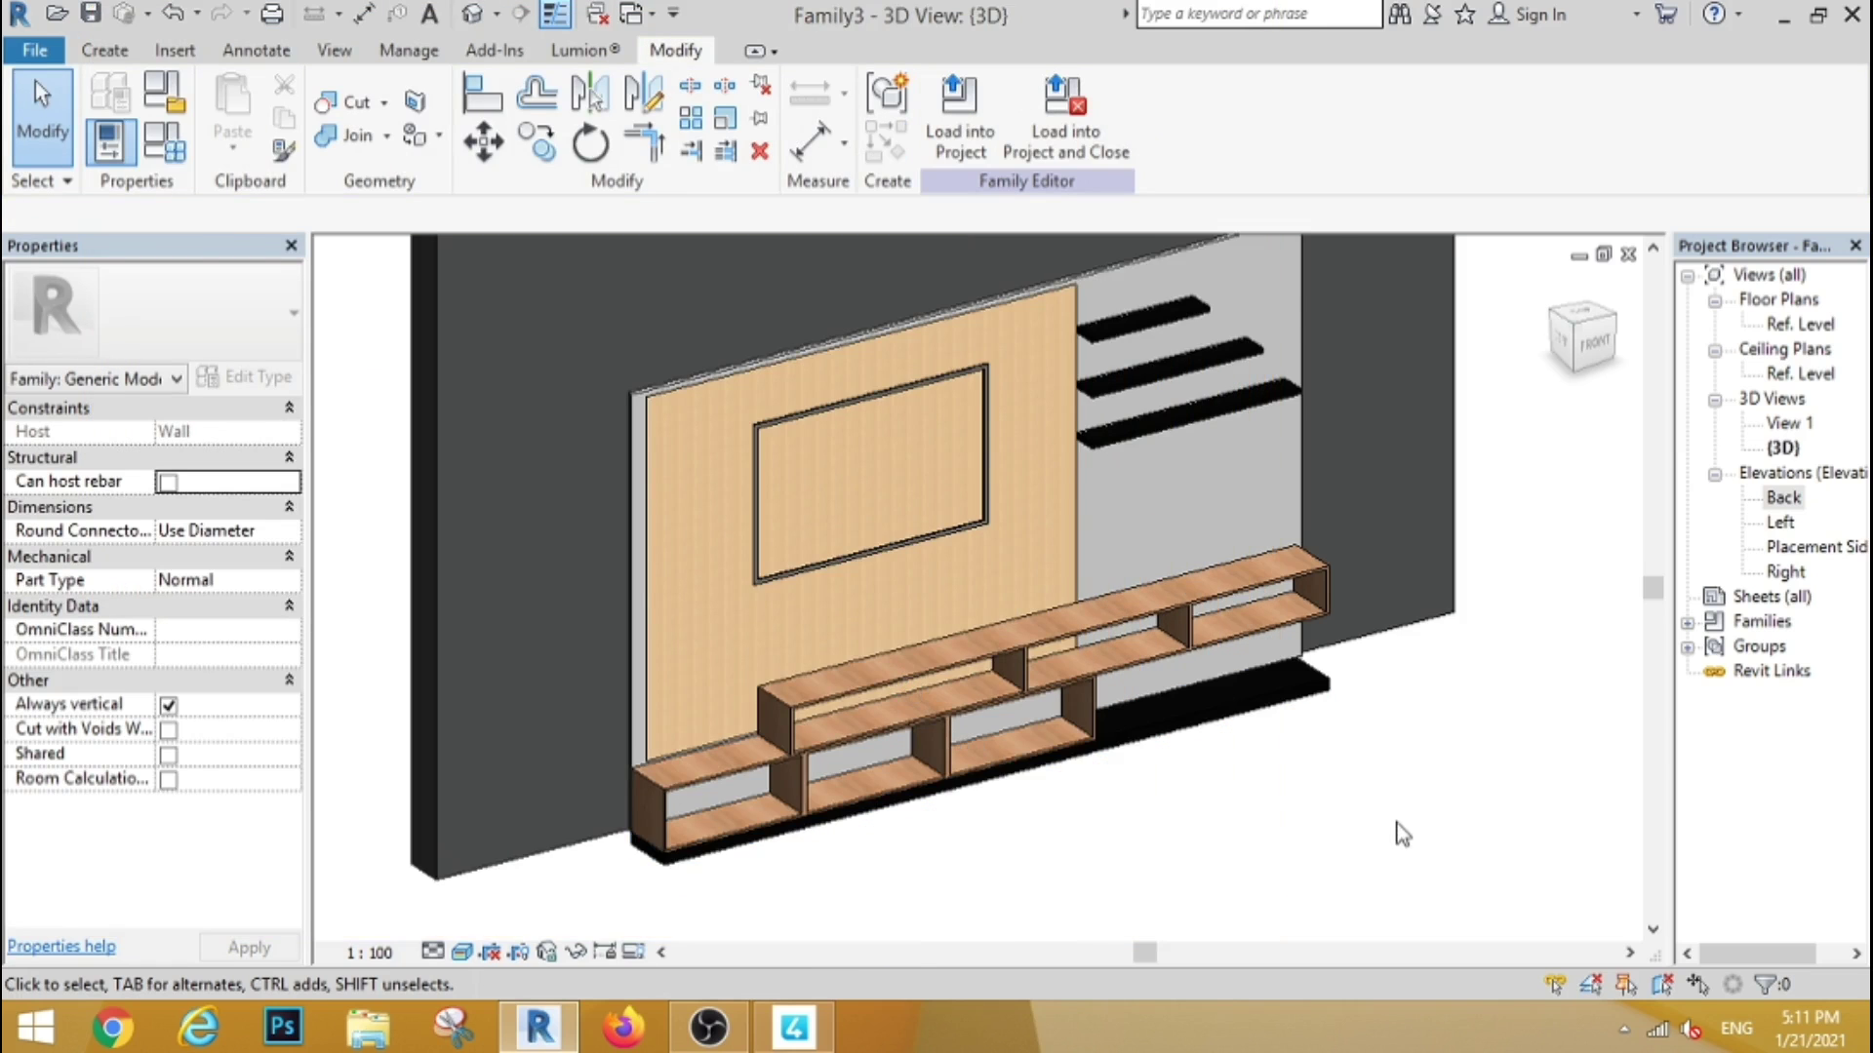
{"action": "scroll", "coordinate": [1043, 714], "scroll_direction": "up", "scroll_amount": 2}
{"action": "scroll", "coordinate": [787, 647], "scroll_direction": "down", "scroll_amount": 3}
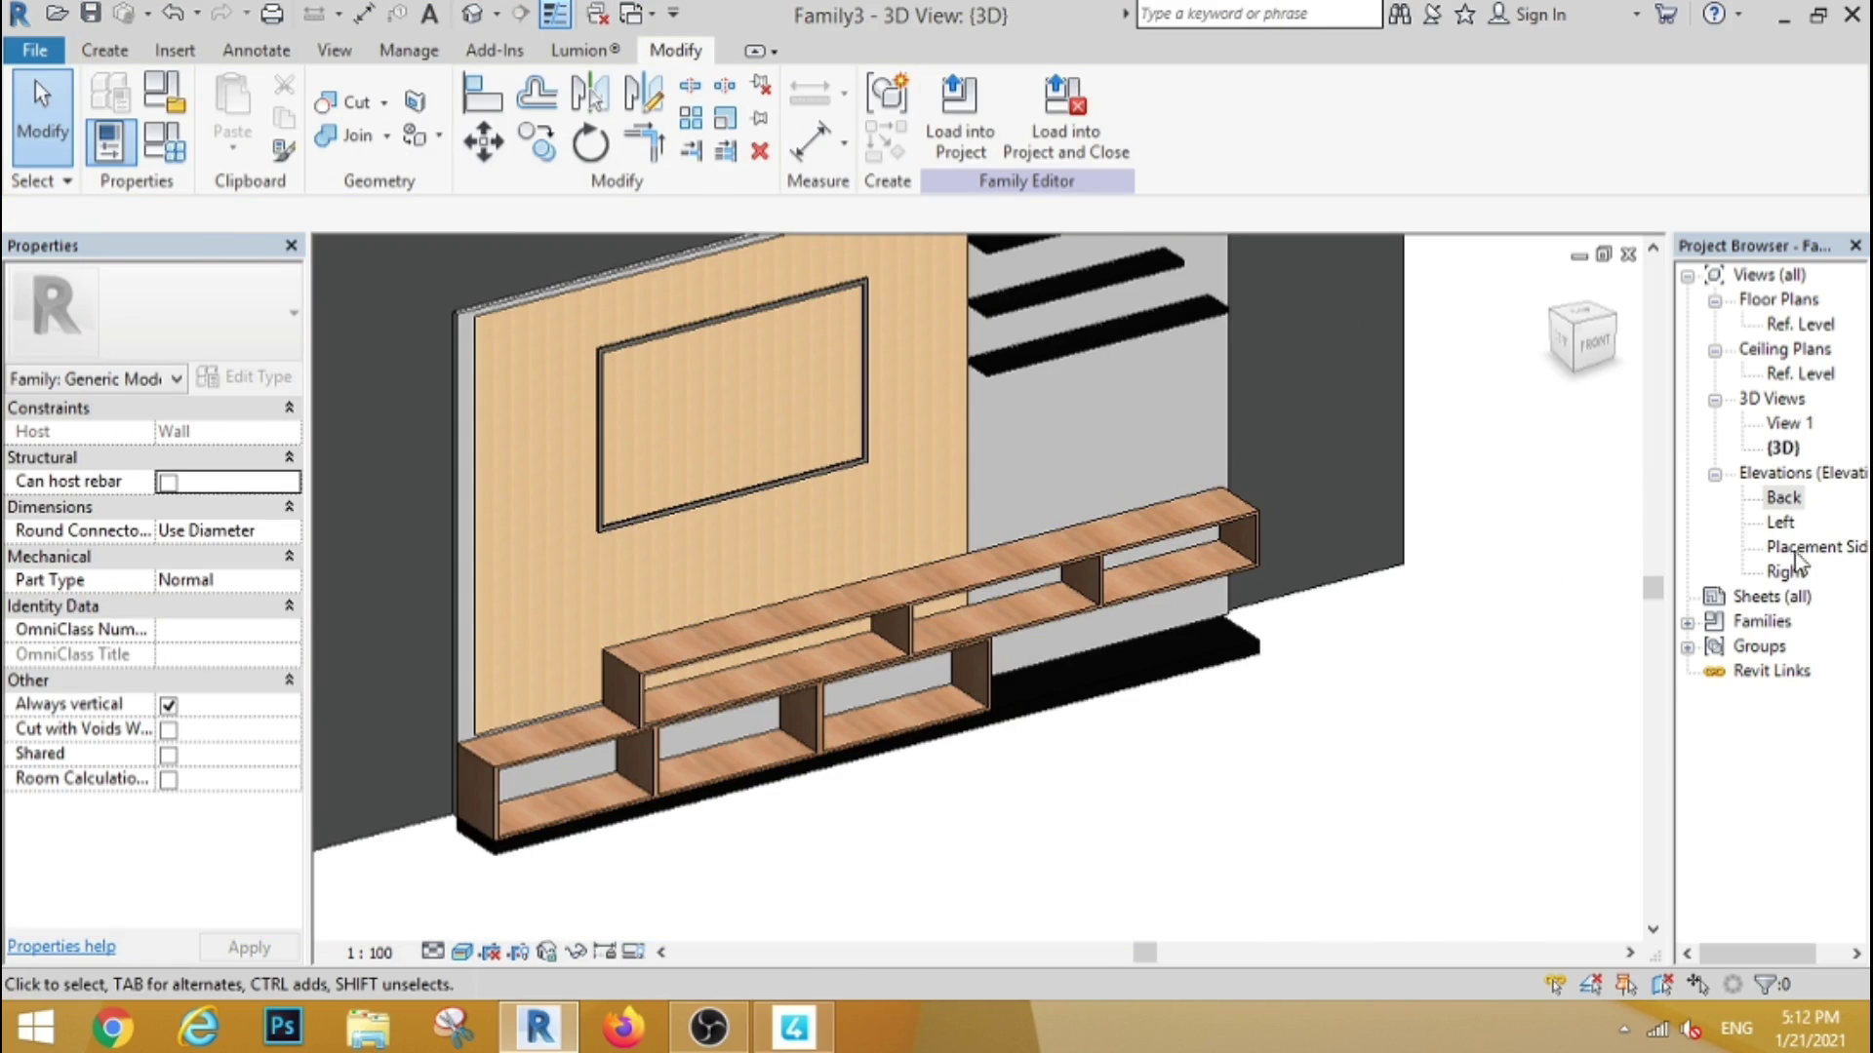
Return to the Back elevation view
{"action": "double_click", "coordinate": [1785, 498]}
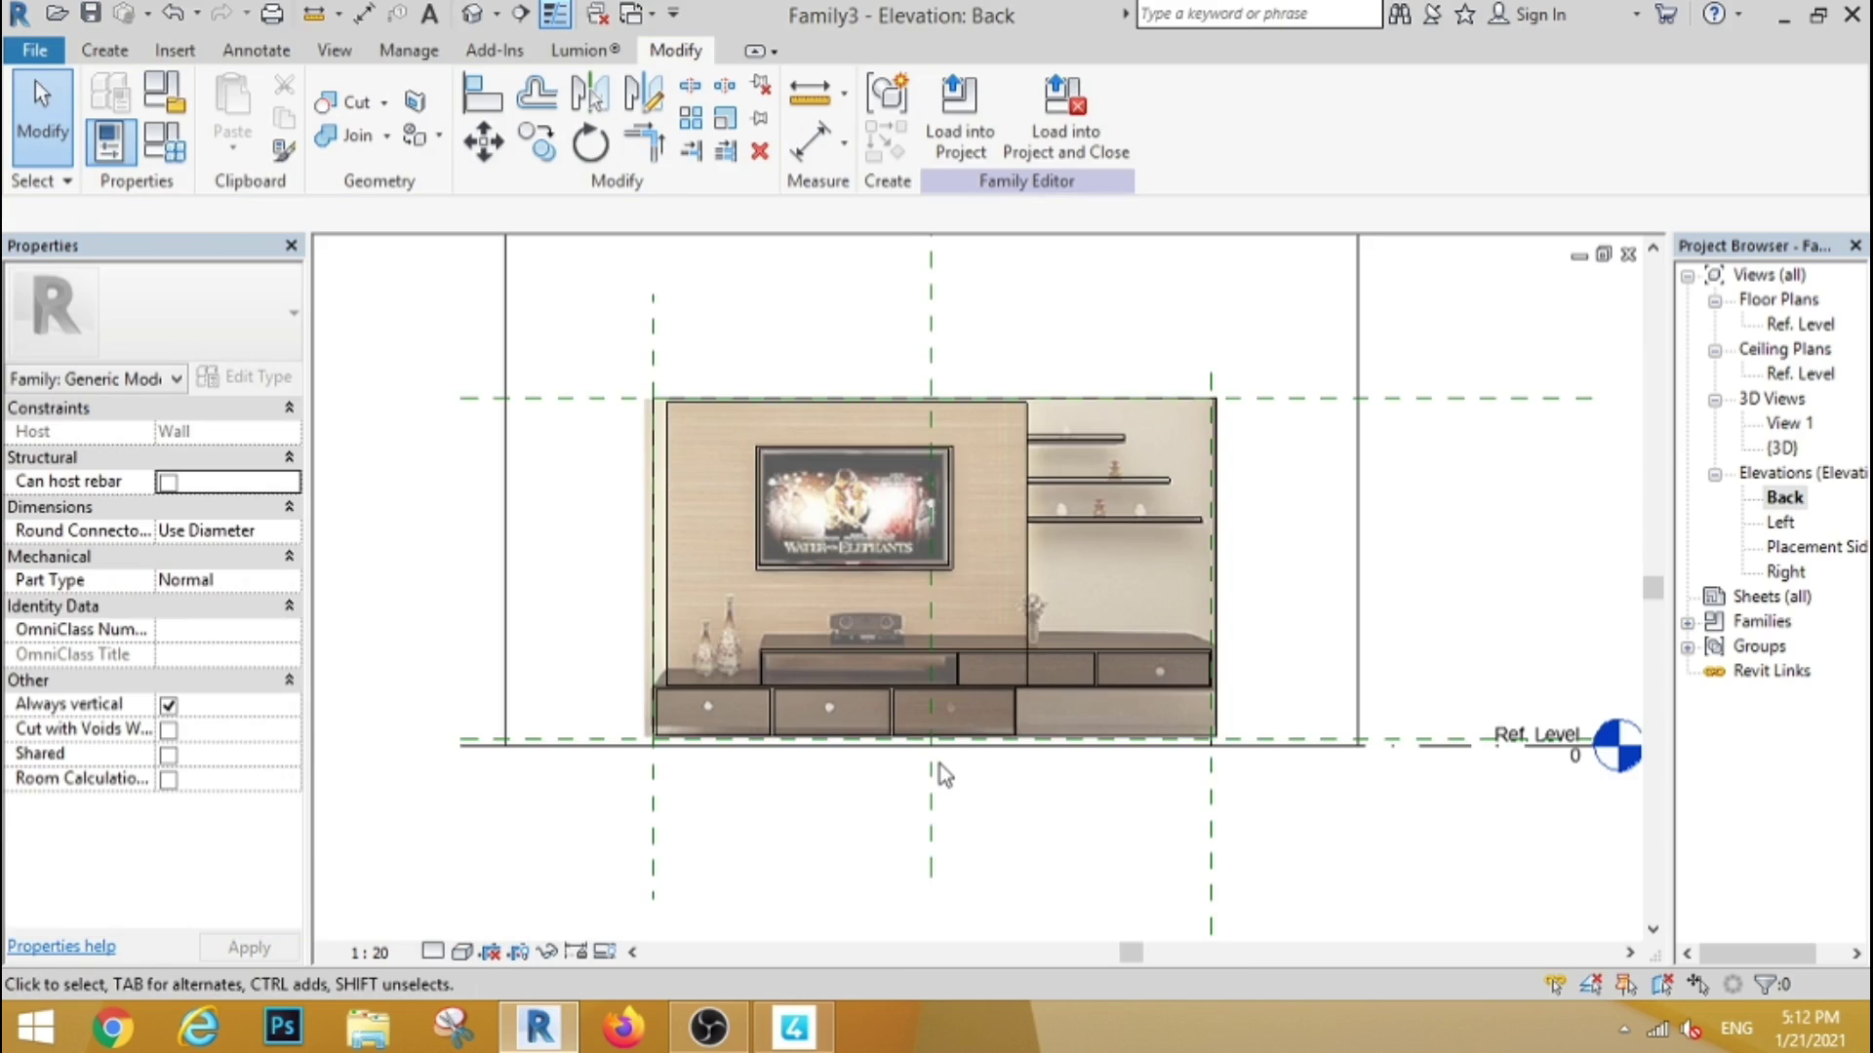
{"action": "scroll", "coordinate": [940, 763], "scroll_direction": "up", "scroll_amount": 2}
{"action": "scroll", "coordinate": [940, 764], "scroll_direction": "down", "scroll_amount": 1}
Start a rectangle extrusion sketch and outline the three lower drawer fronts
{"action": "scroll", "coordinate": [507, 787], "scroll_direction": "up", "scroll_amount": 3}
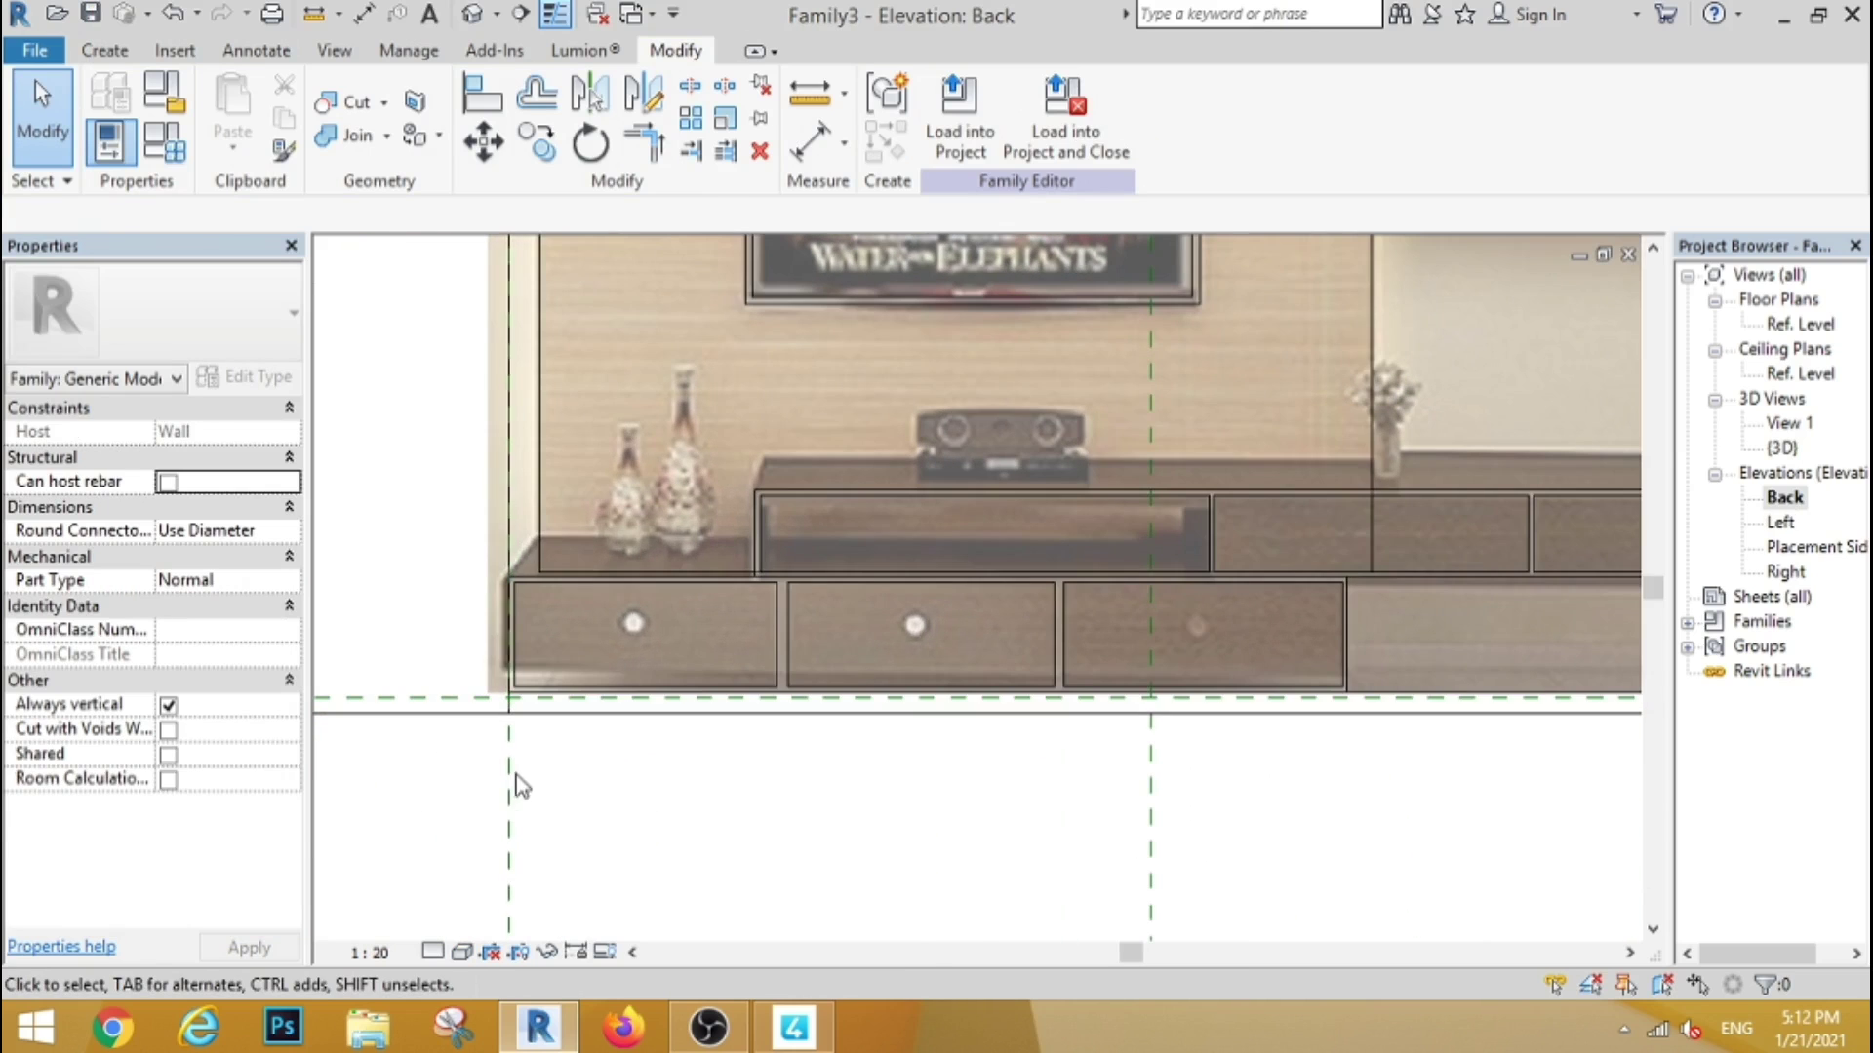
{"action": "left_click", "coordinate": [104, 49]}
{"action": "left_click", "coordinate": [238, 107]}
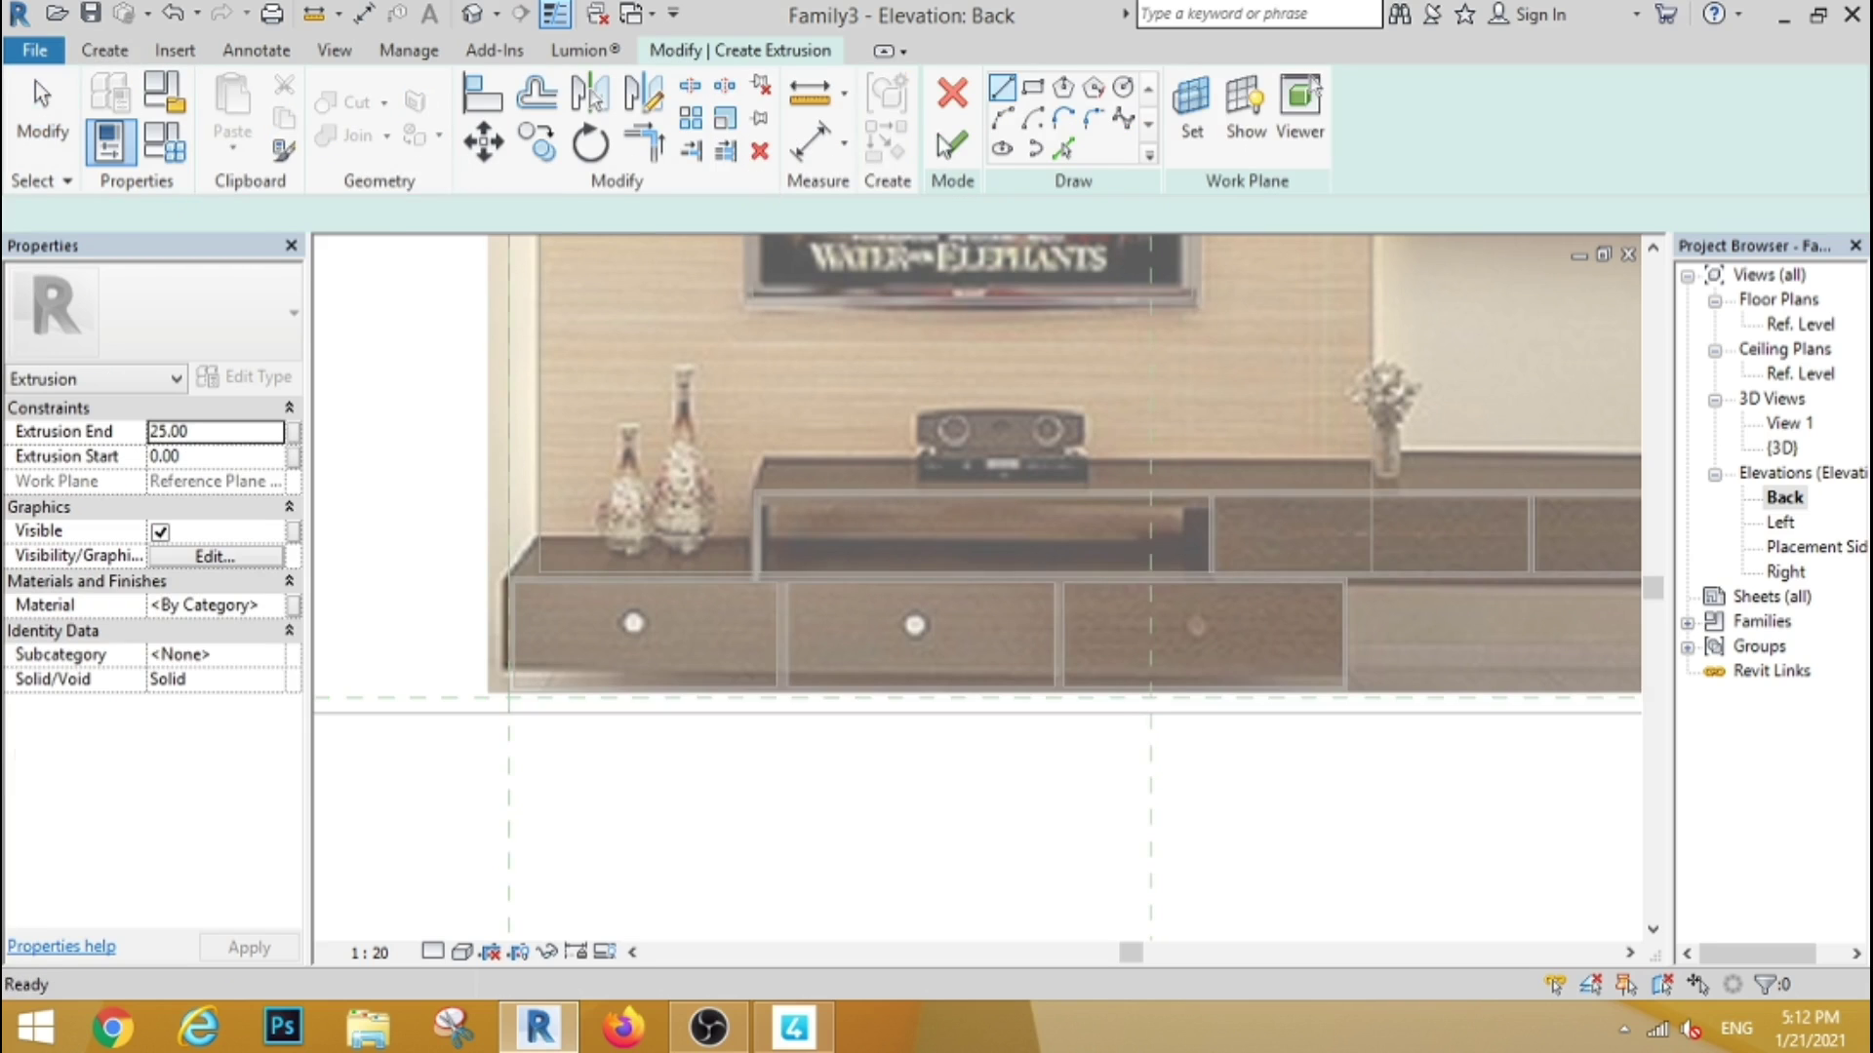
{"action": "left_click", "coordinate": [1032, 88]}
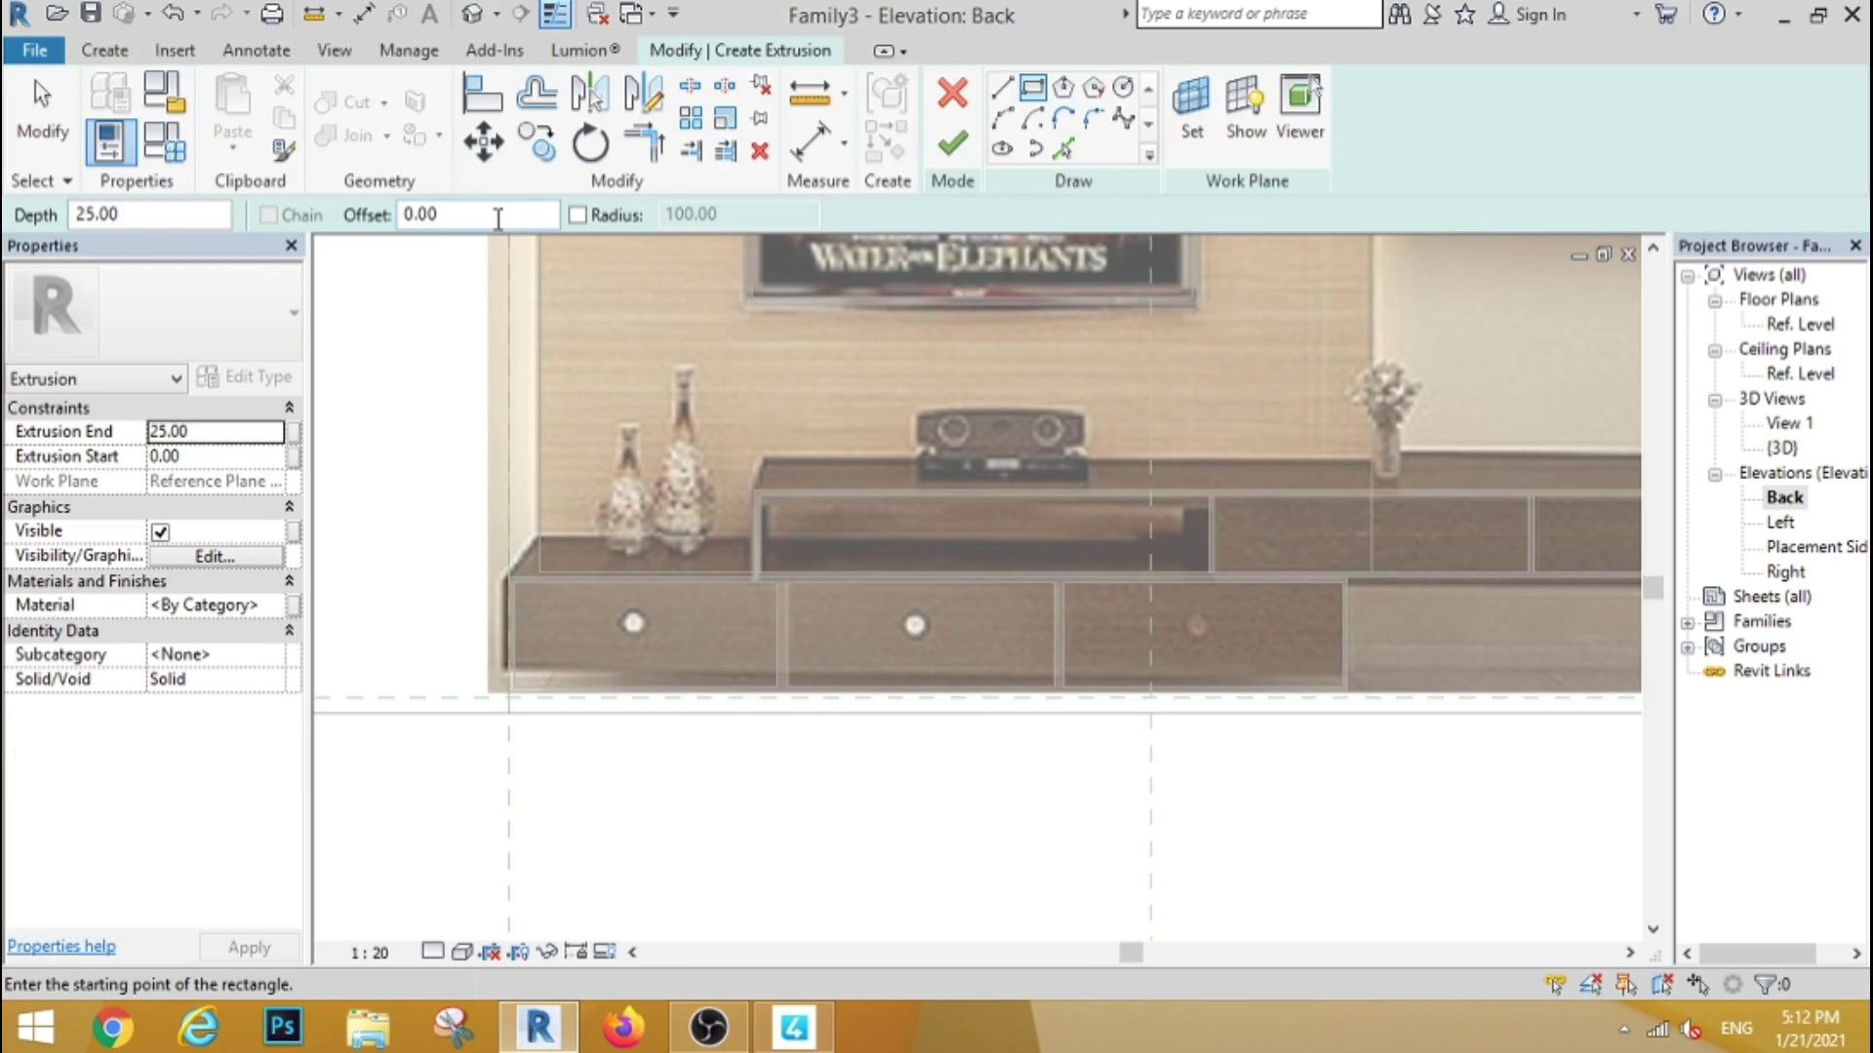
{"action": "left_click", "coordinate": [514, 583]}
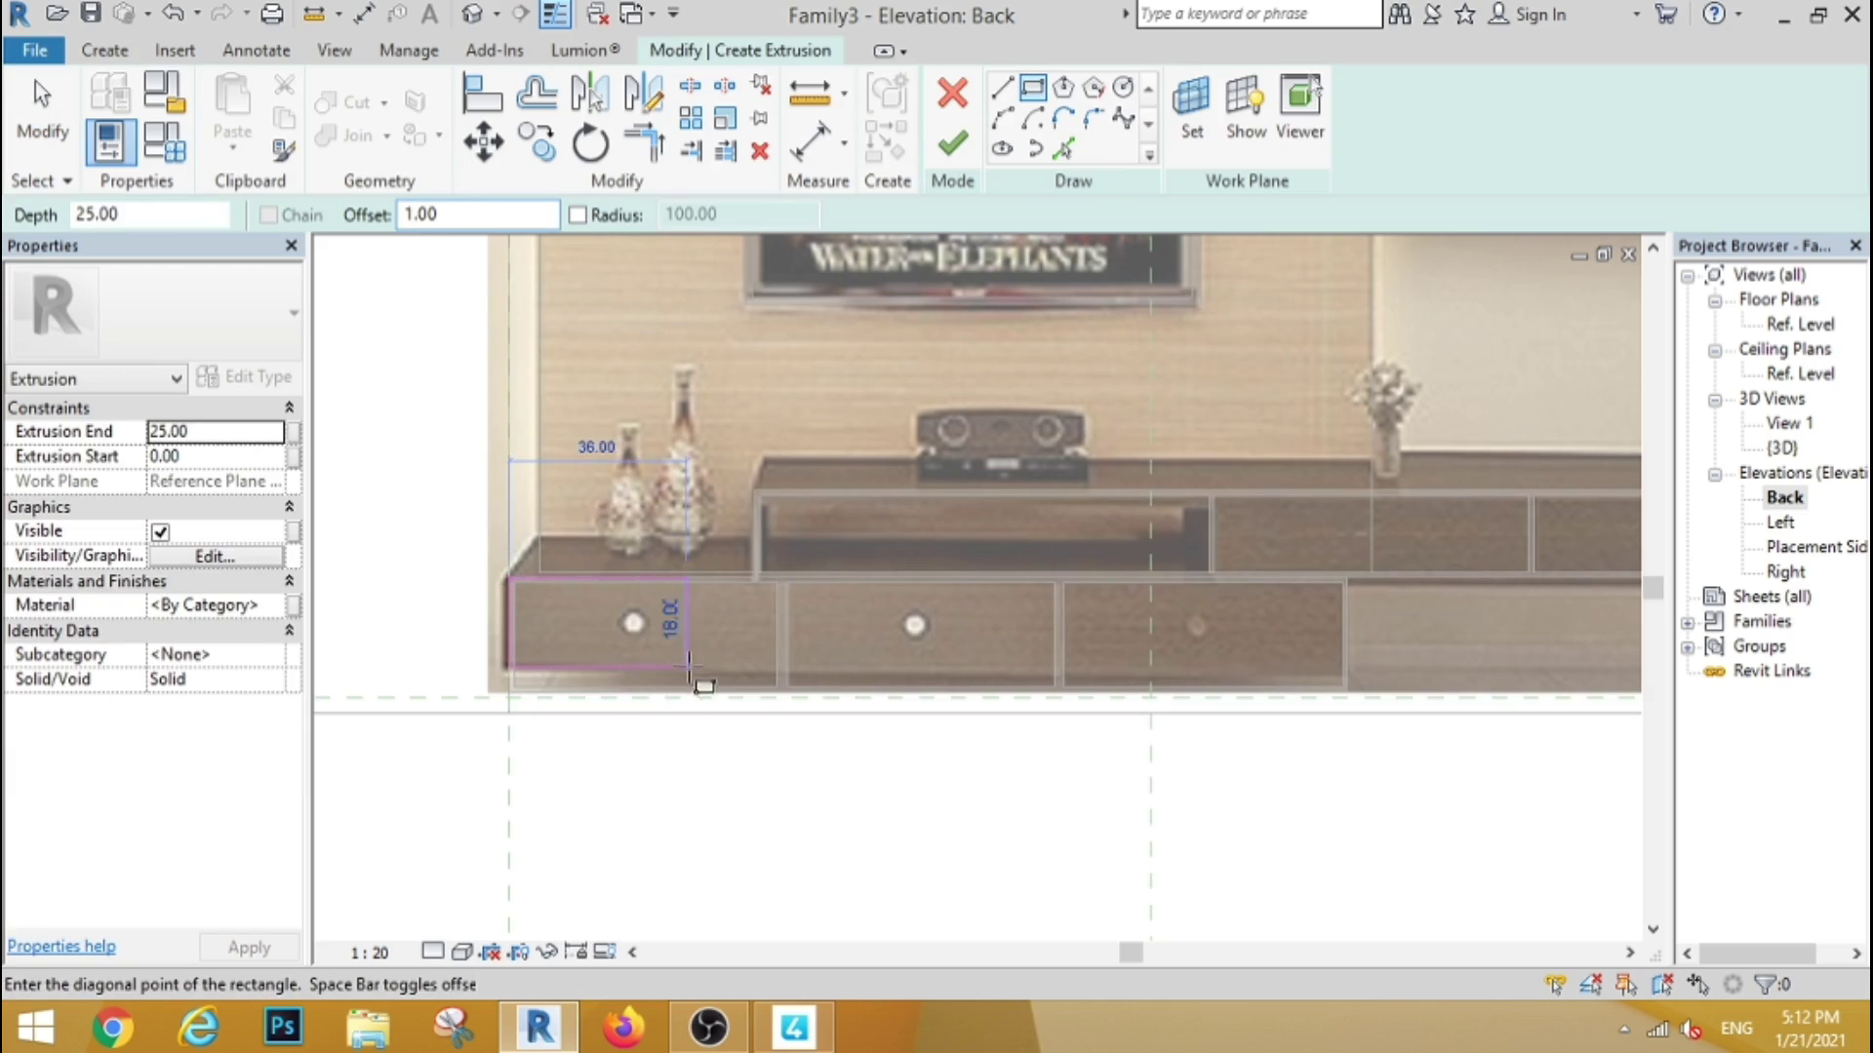
{"action": "left_click", "coordinate": [790, 664]}
{"action": "left_click", "coordinate": [791, 585]}
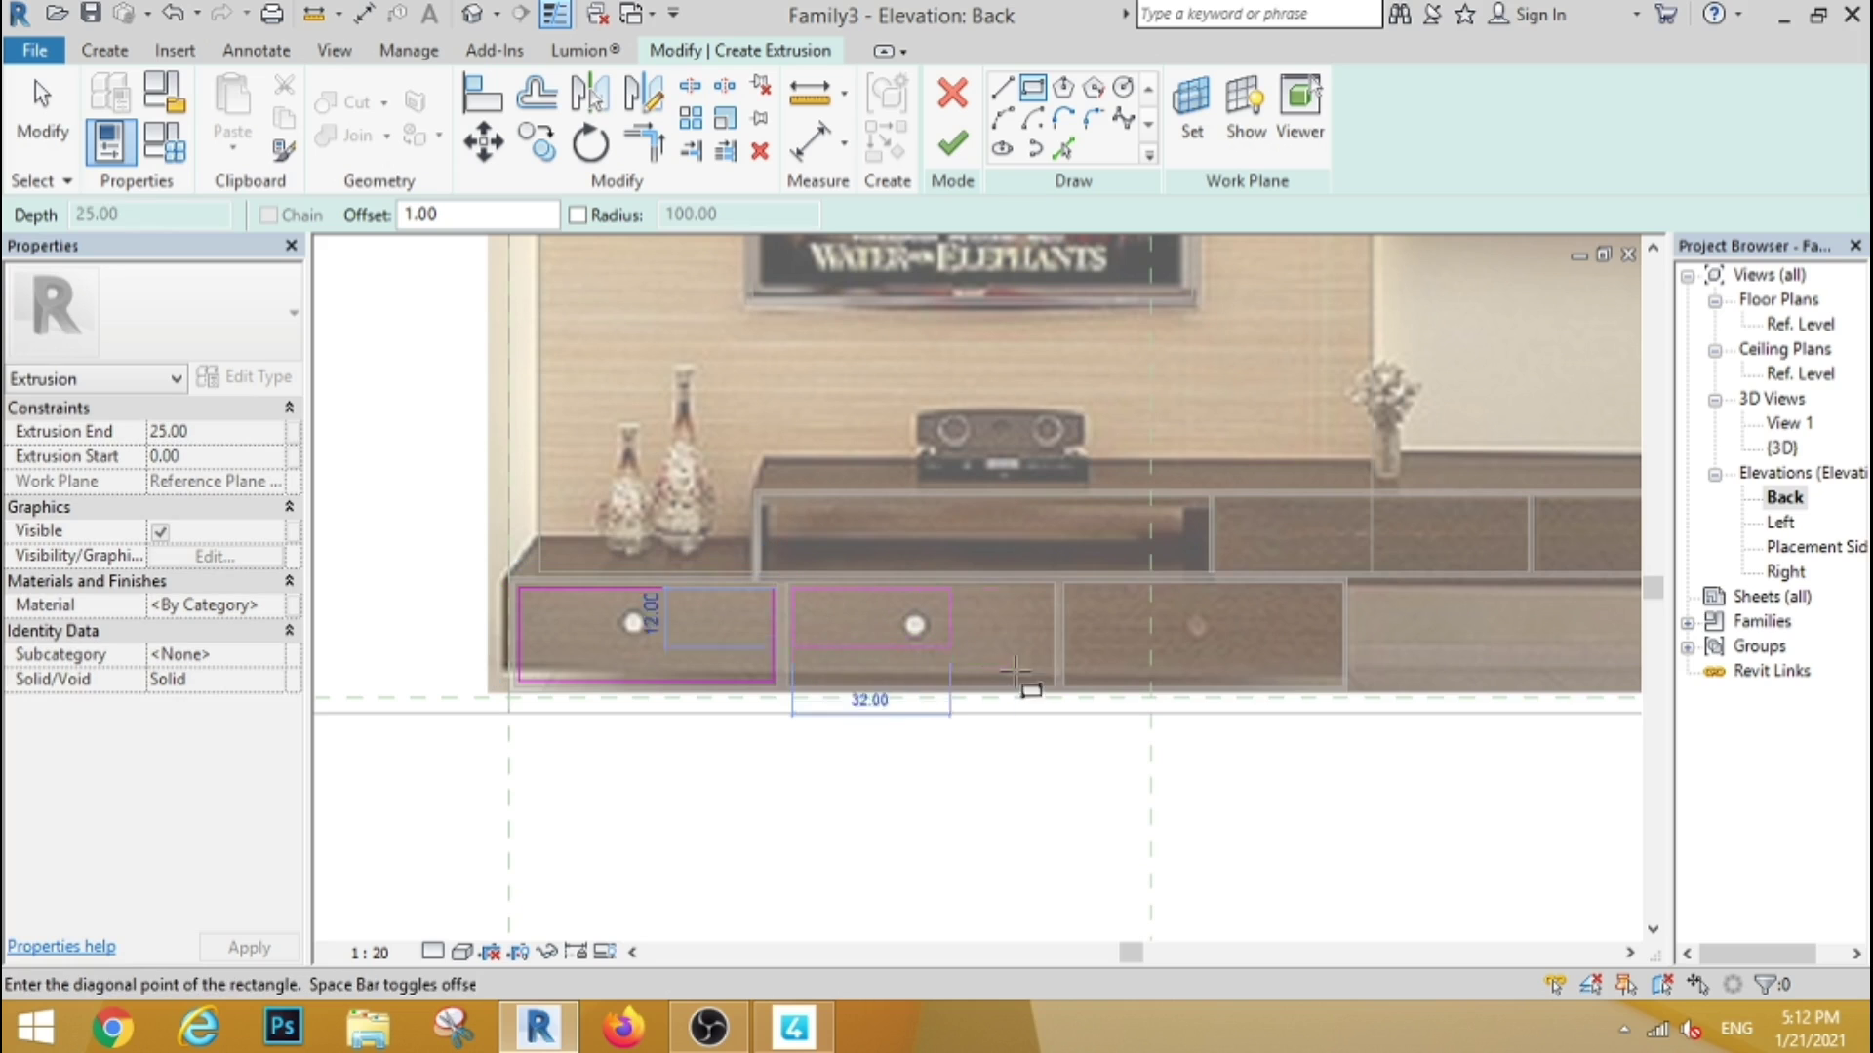
{"action": "left_click", "coordinate": [1054, 683]}
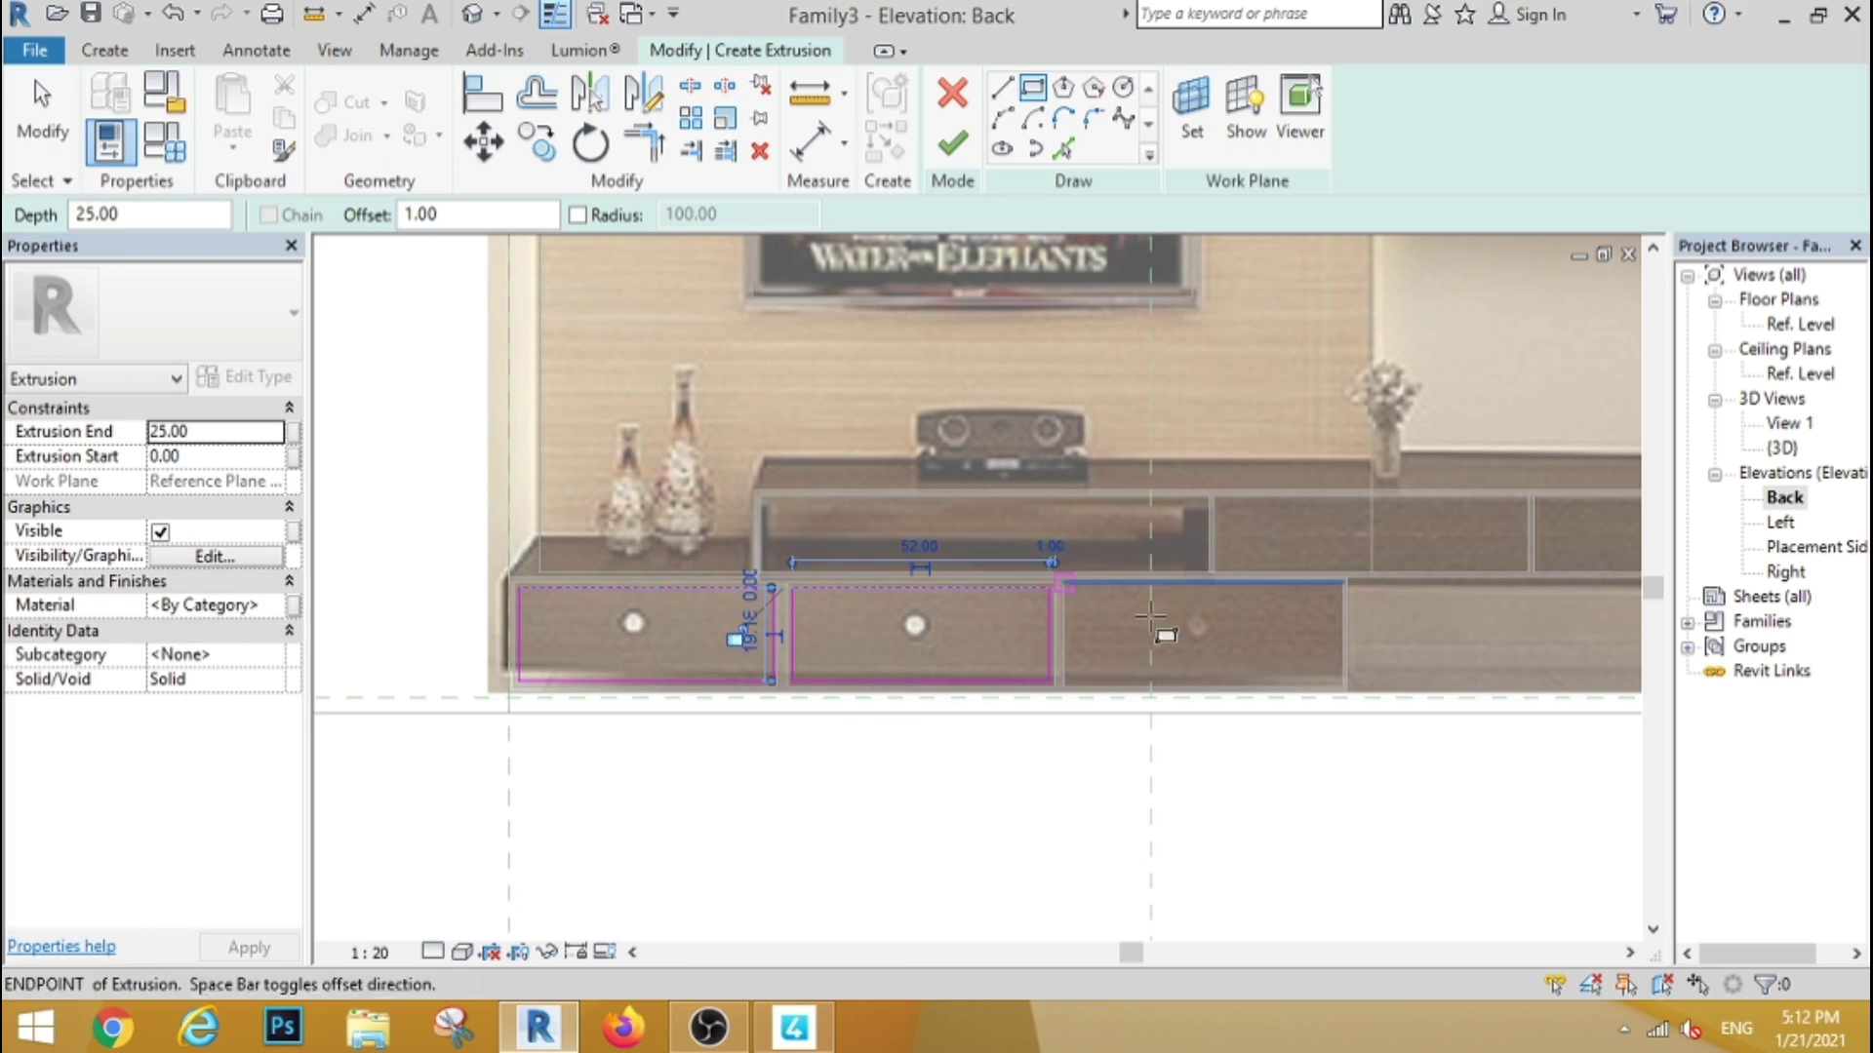
{"action": "left_click", "coordinate": [1342, 683]}
Outline the middle and right upper drawer fronts in the same sketch
{"action": "scroll", "coordinate": [856, 551], "scroll_direction": "down", "scroll_amount": 2}
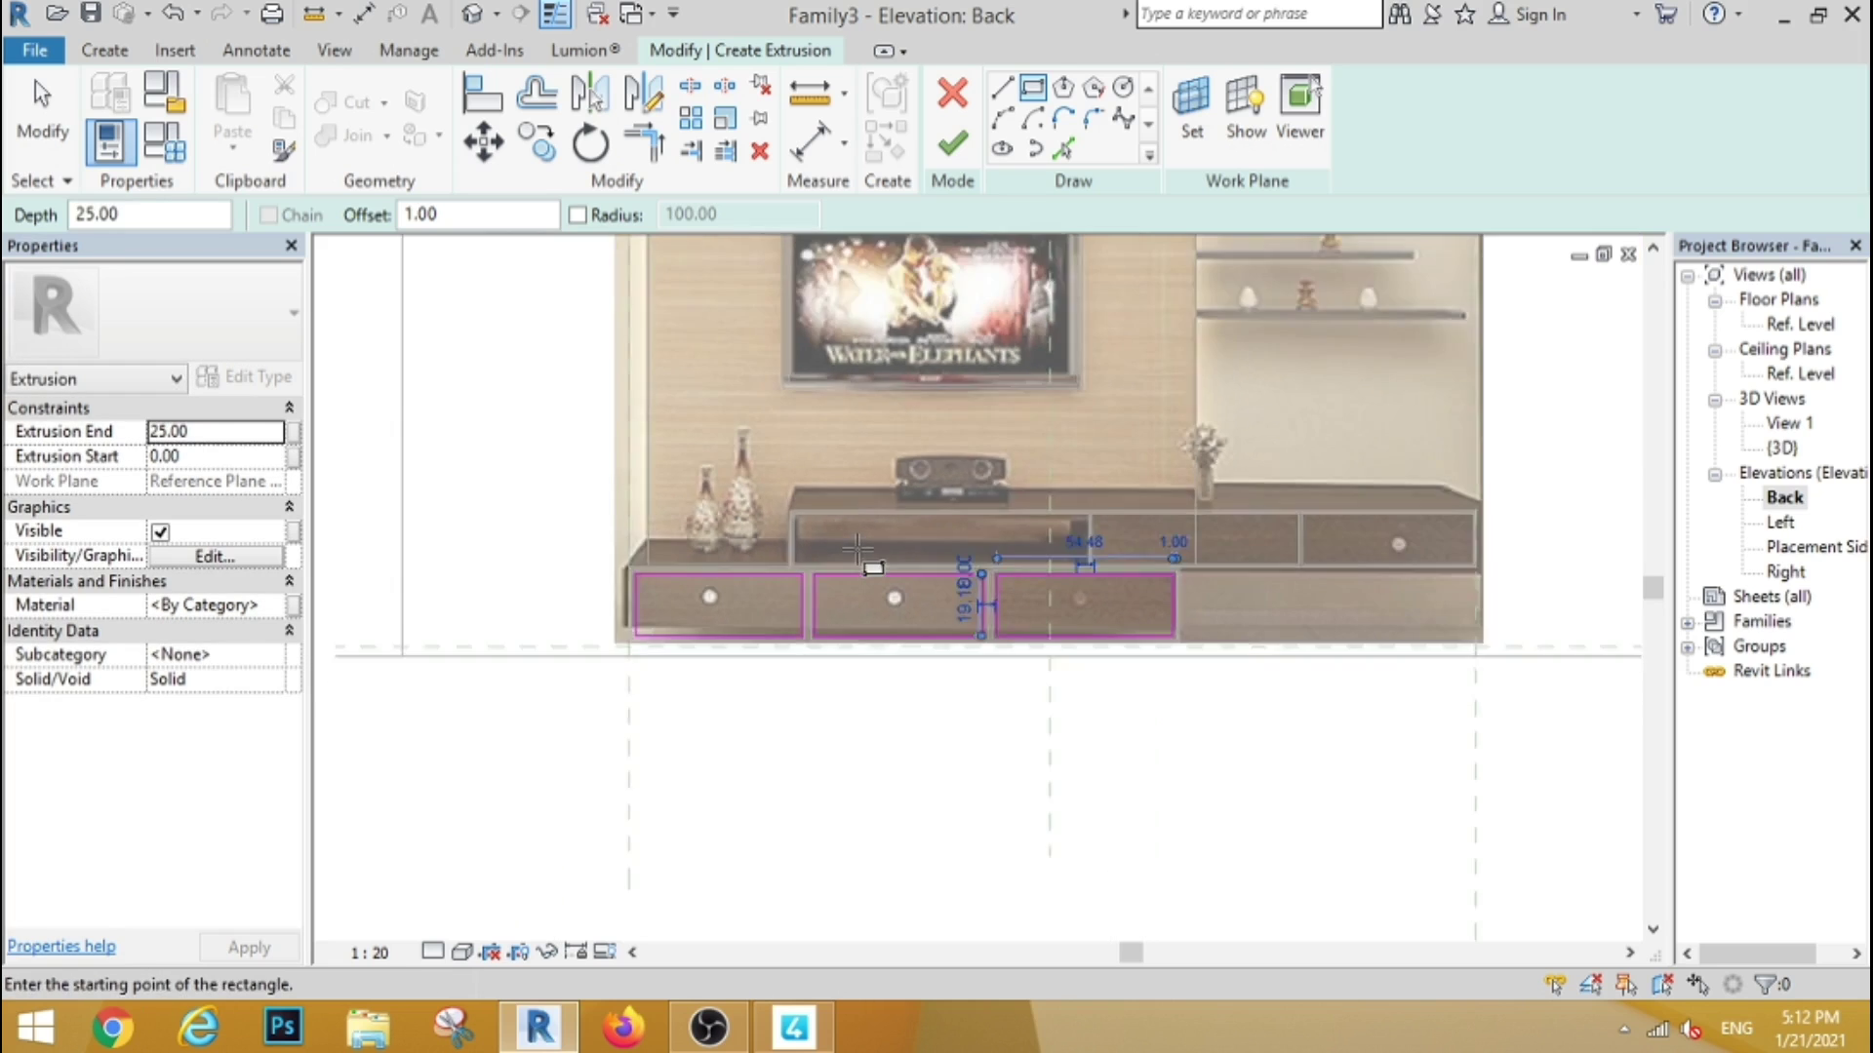
{"action": "scroll", "coordinate": [856, 551], "scroll_direction": "up", "scroll_amount": 3}
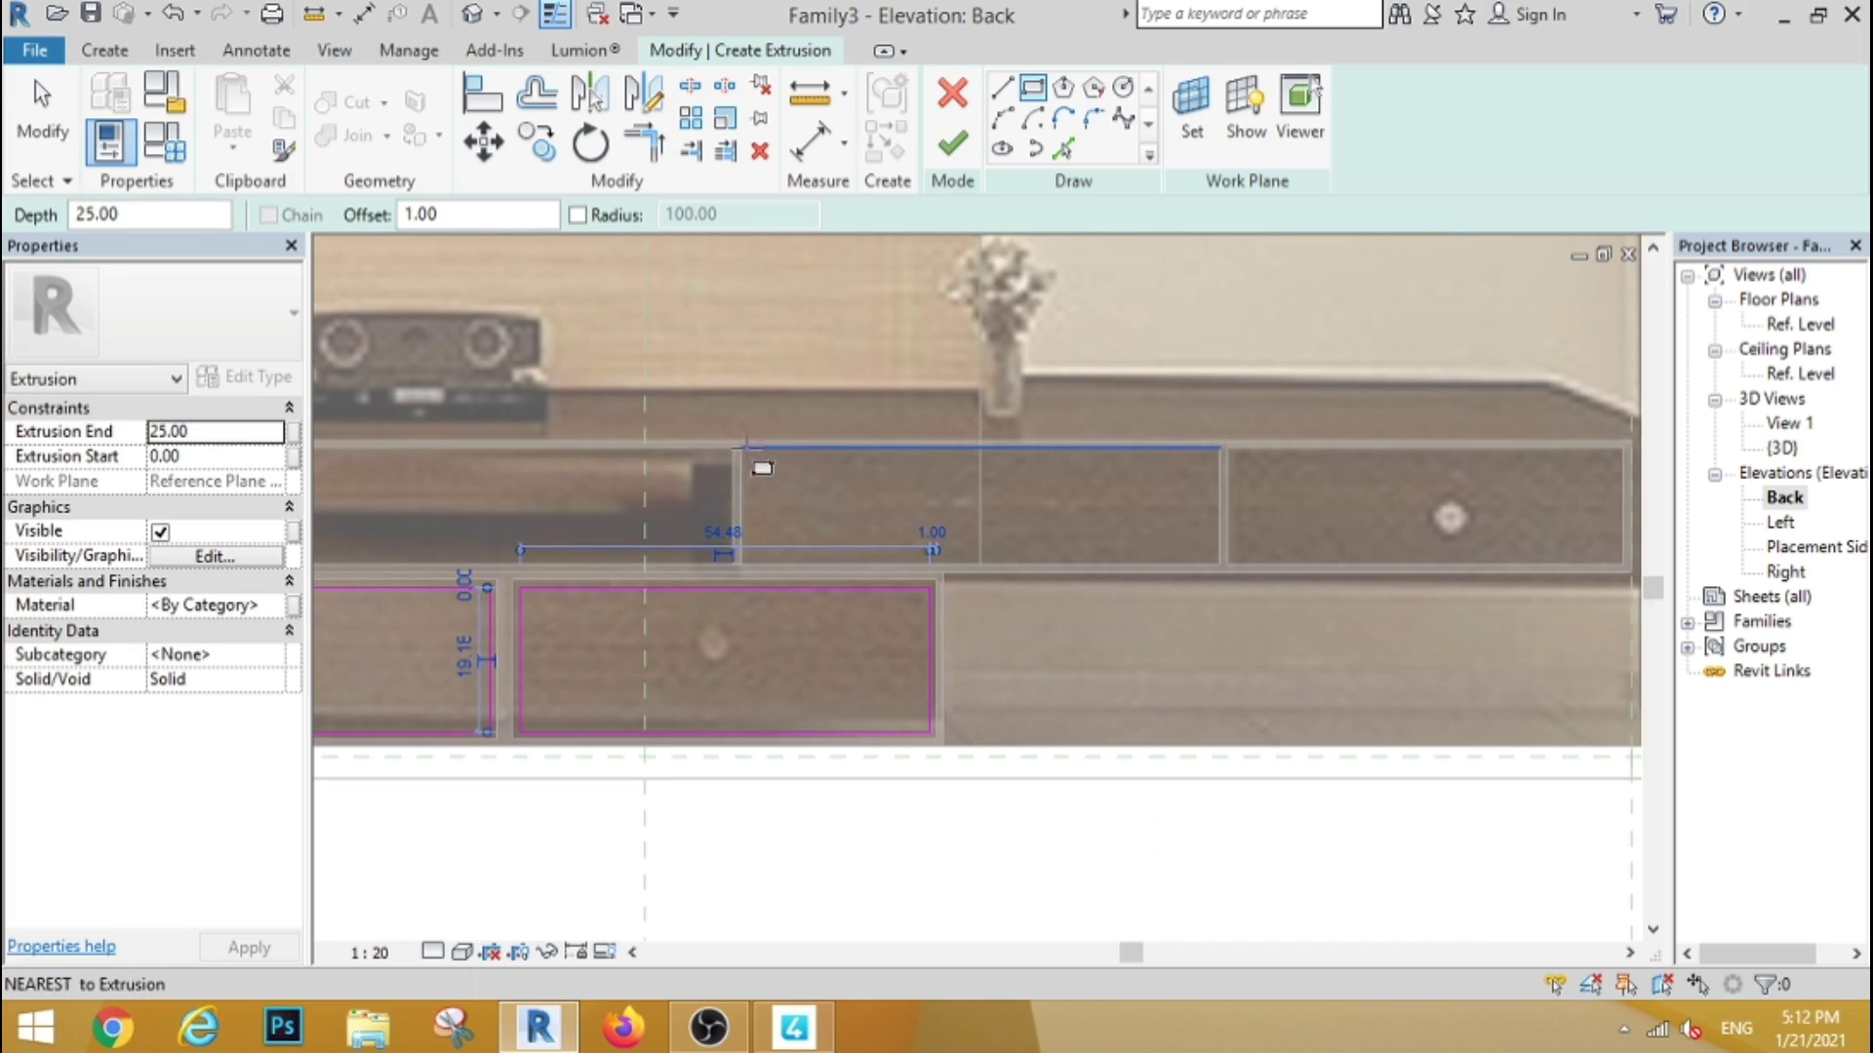
{"action": "left_click", "coordinate": [739, 447]}
{"action": "left_click", "coordinate": [1051, 526]}
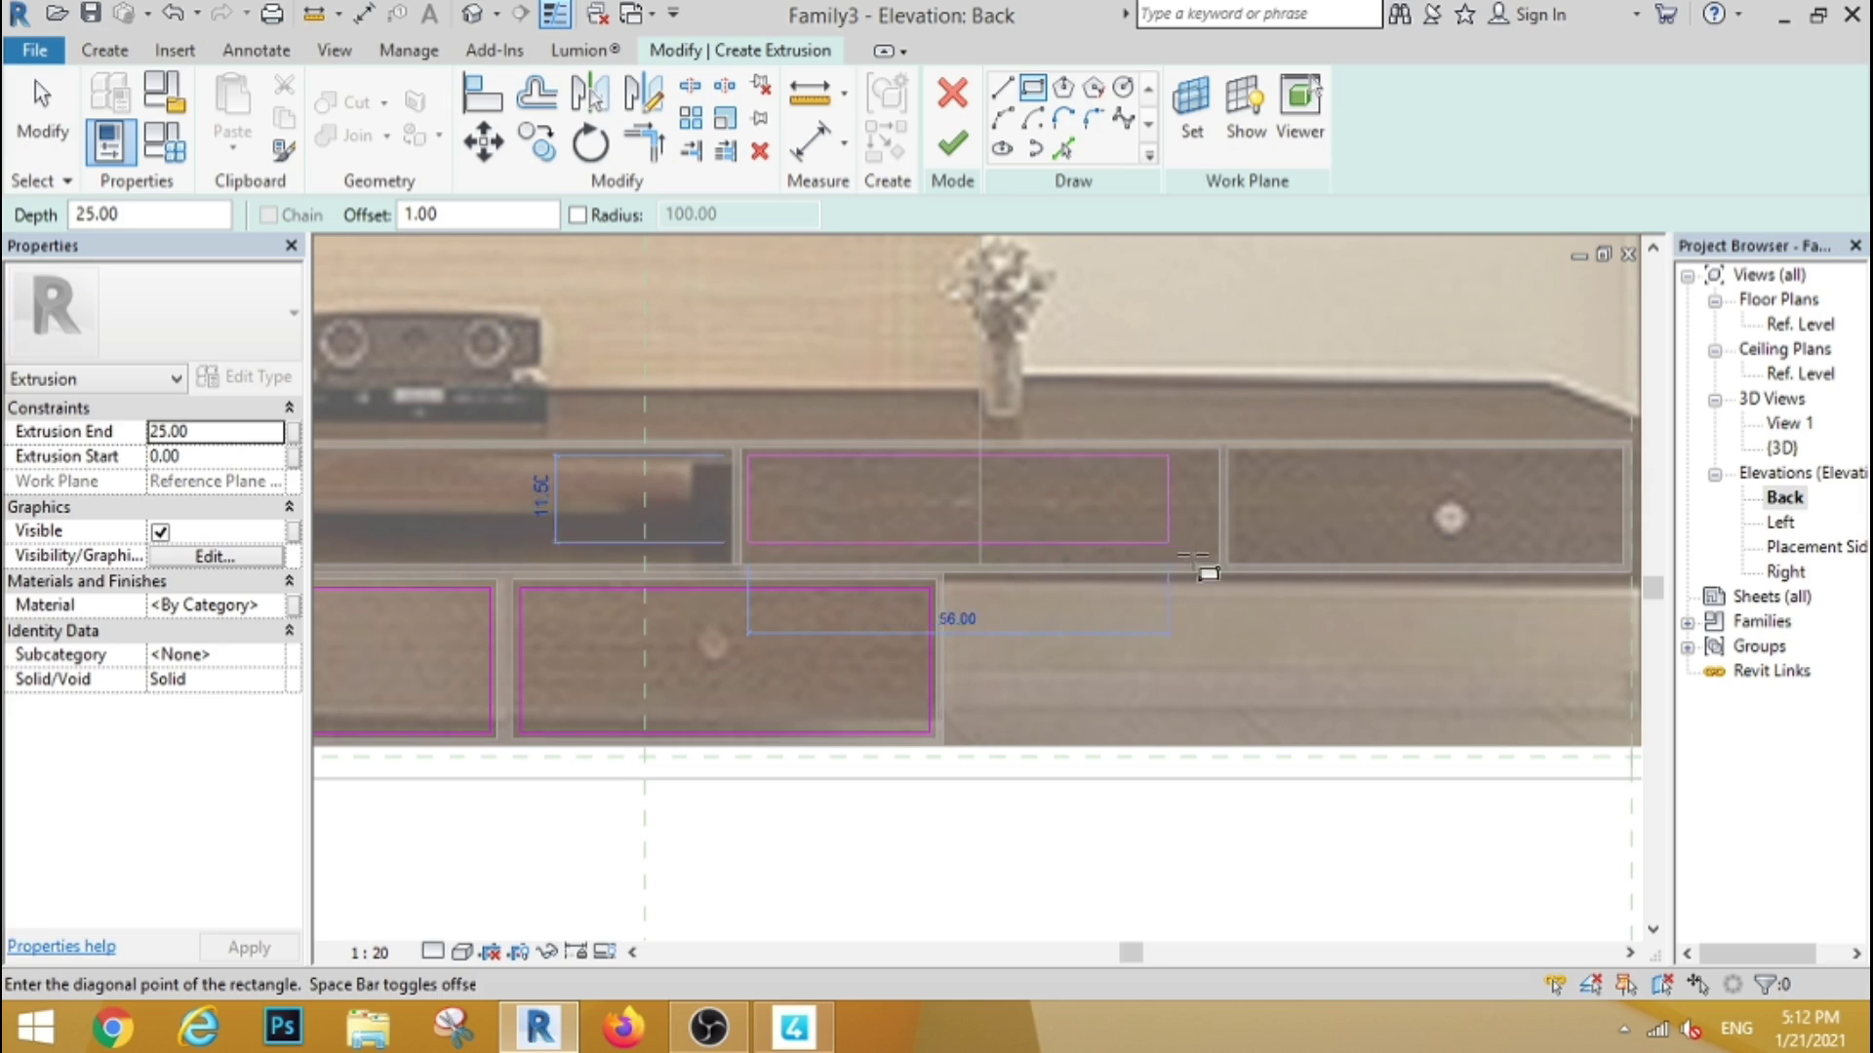
{"action": "left_click", "coordinate": [1214, 561]}
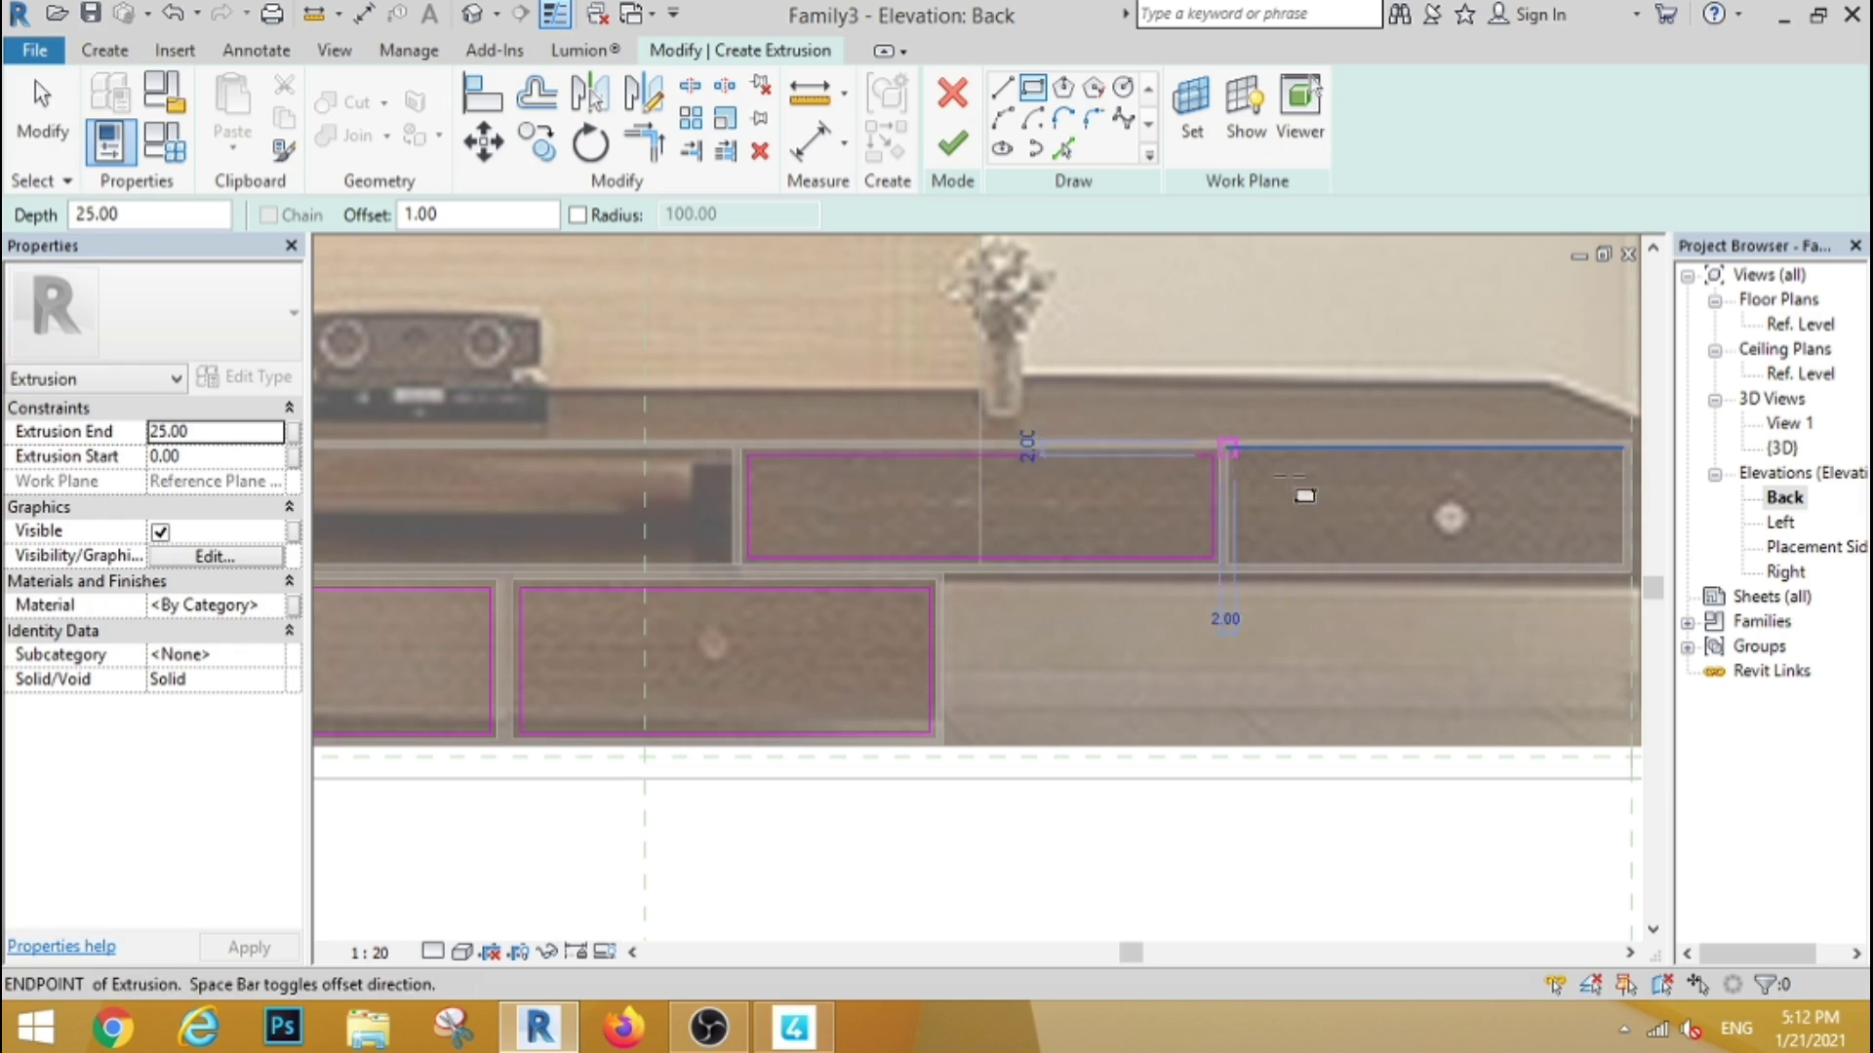
{"action": "left_click", "coordinate": [1229, 449]}
{"action": "scroll", "coordinate": [1288, 478], "scroll_direction": "down", "scroll_amount": 2}
{"action": "scroll", "coordinate": [1463, 536], "scroll_direction": "up", "scroll_amount": 2}
{"action": "left_click", "coordinate": [1472, 538]}
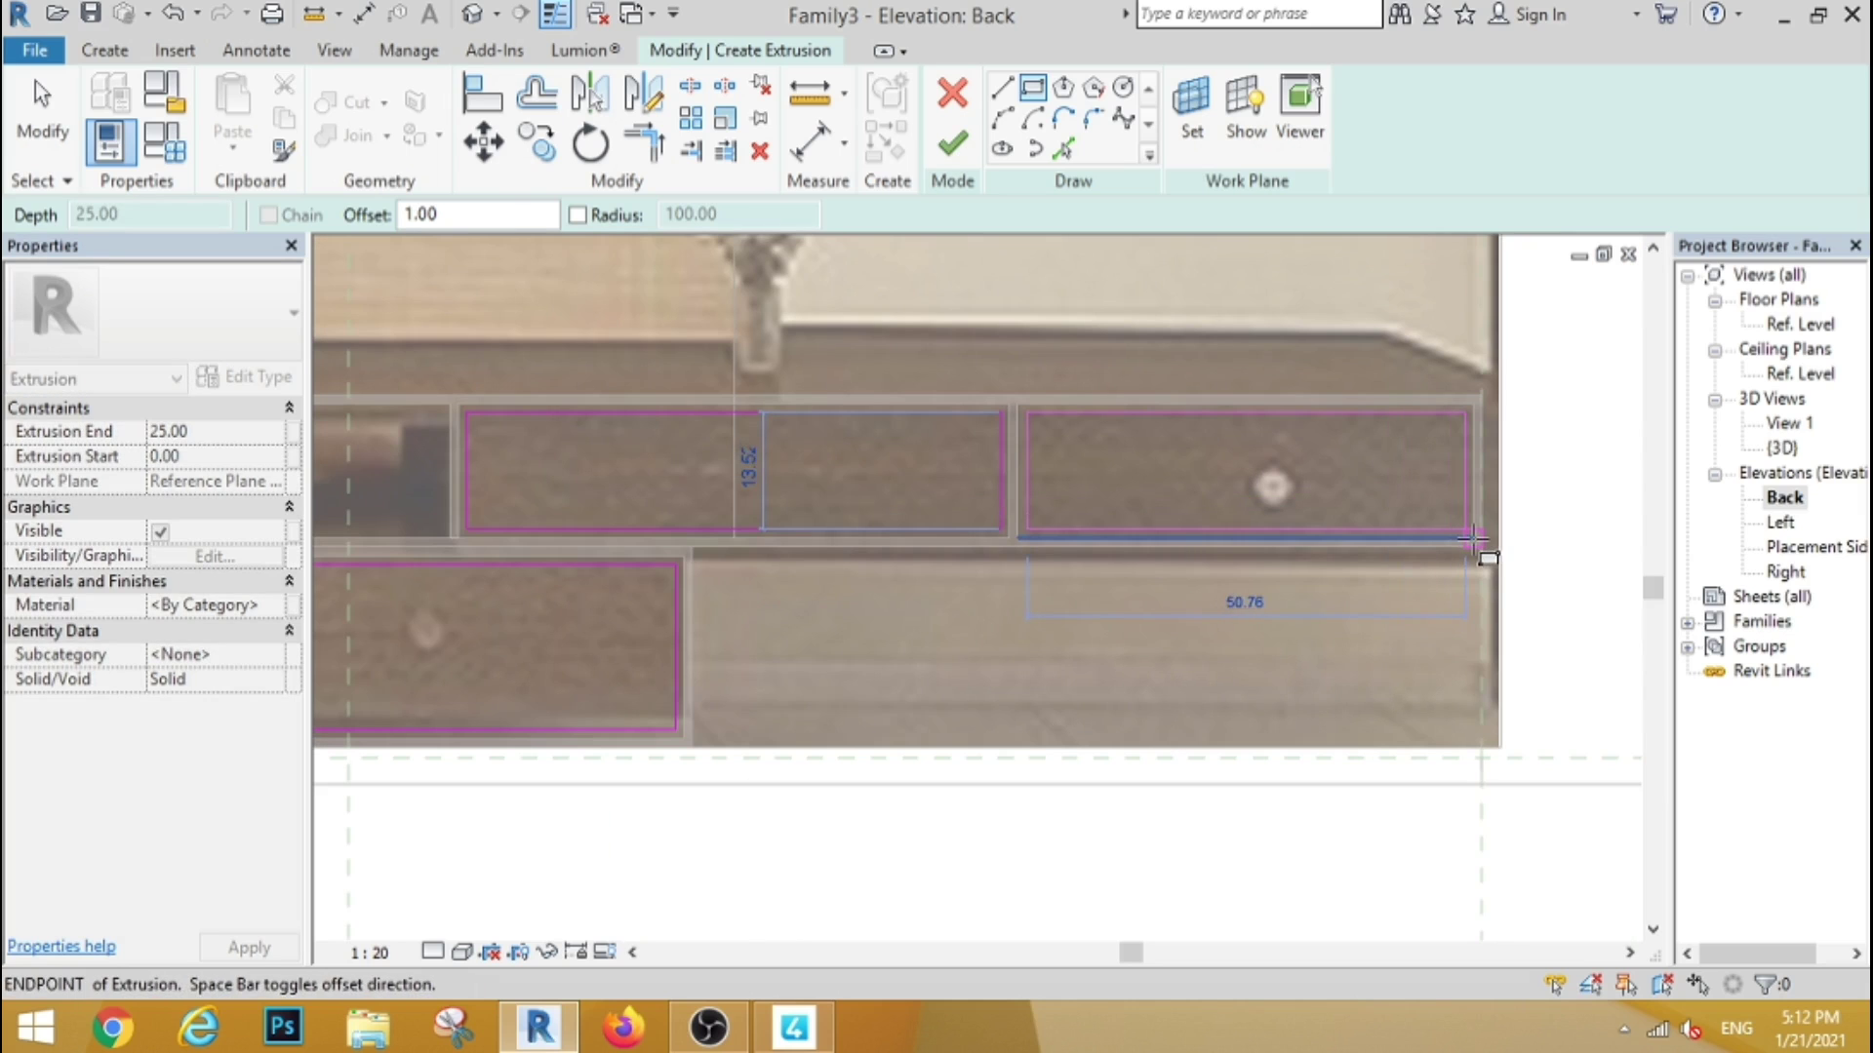
{"action": "scroll", "coordinate": [1058, 627], "scroll_direction": "down", "scroll_amount": 4}
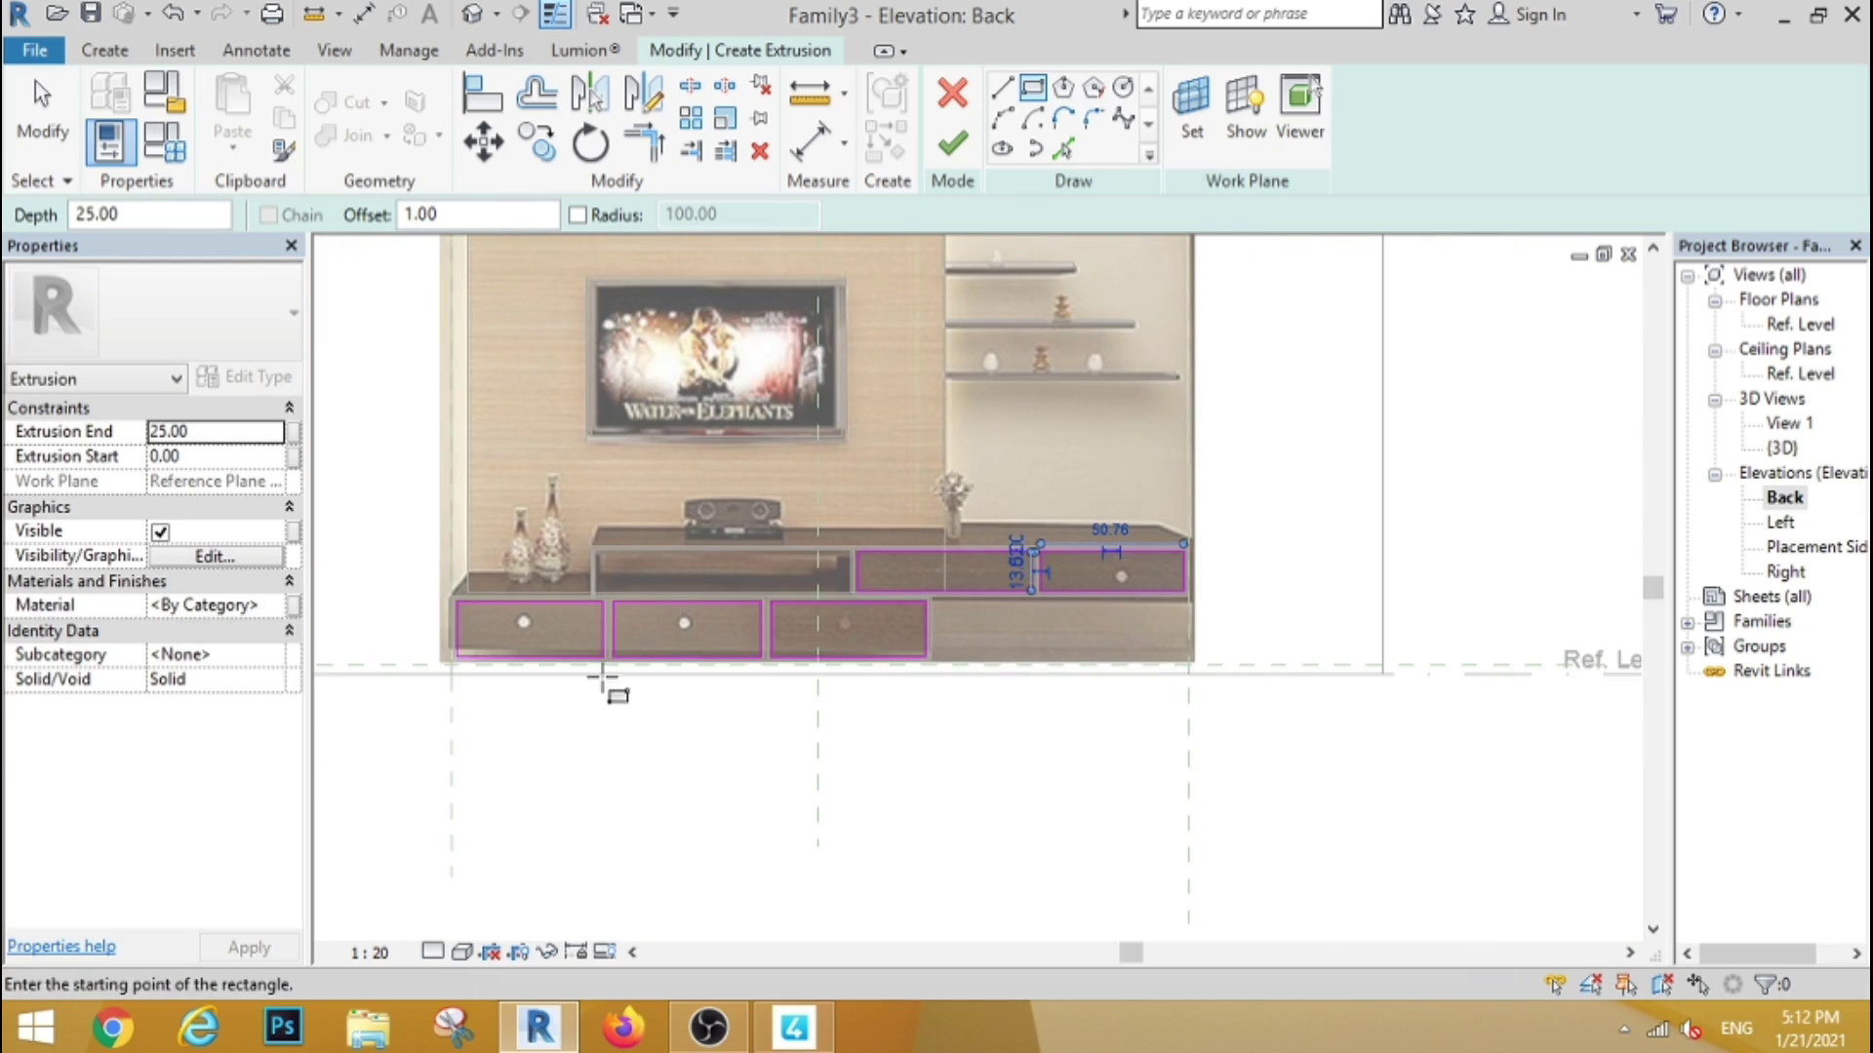
{"action": "left_click", "coordinate": [288, 607]}
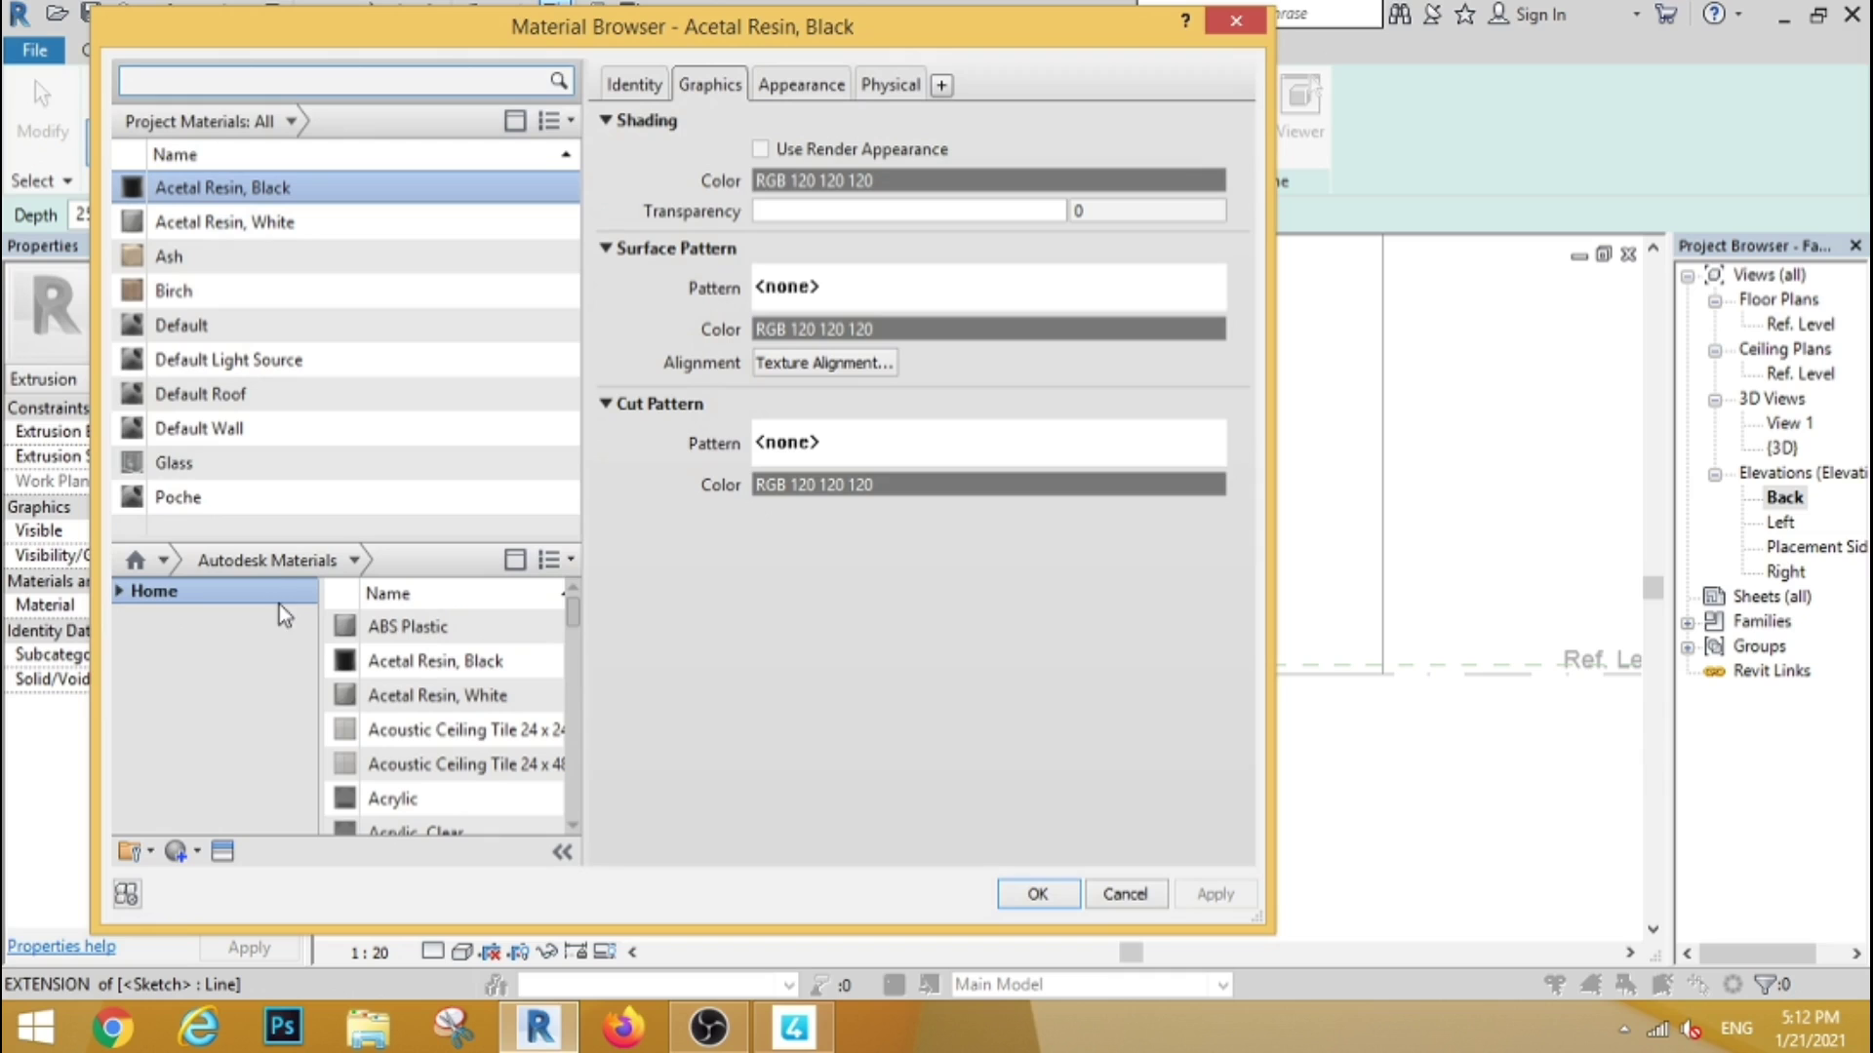
Assign the drawer fronts a new material with dark brown appearance colour RGB 74-37-0
{"action": "left_click", "coordinate": [196, 853]}
{"action": "left_click", "coordinate": [192, 880]}
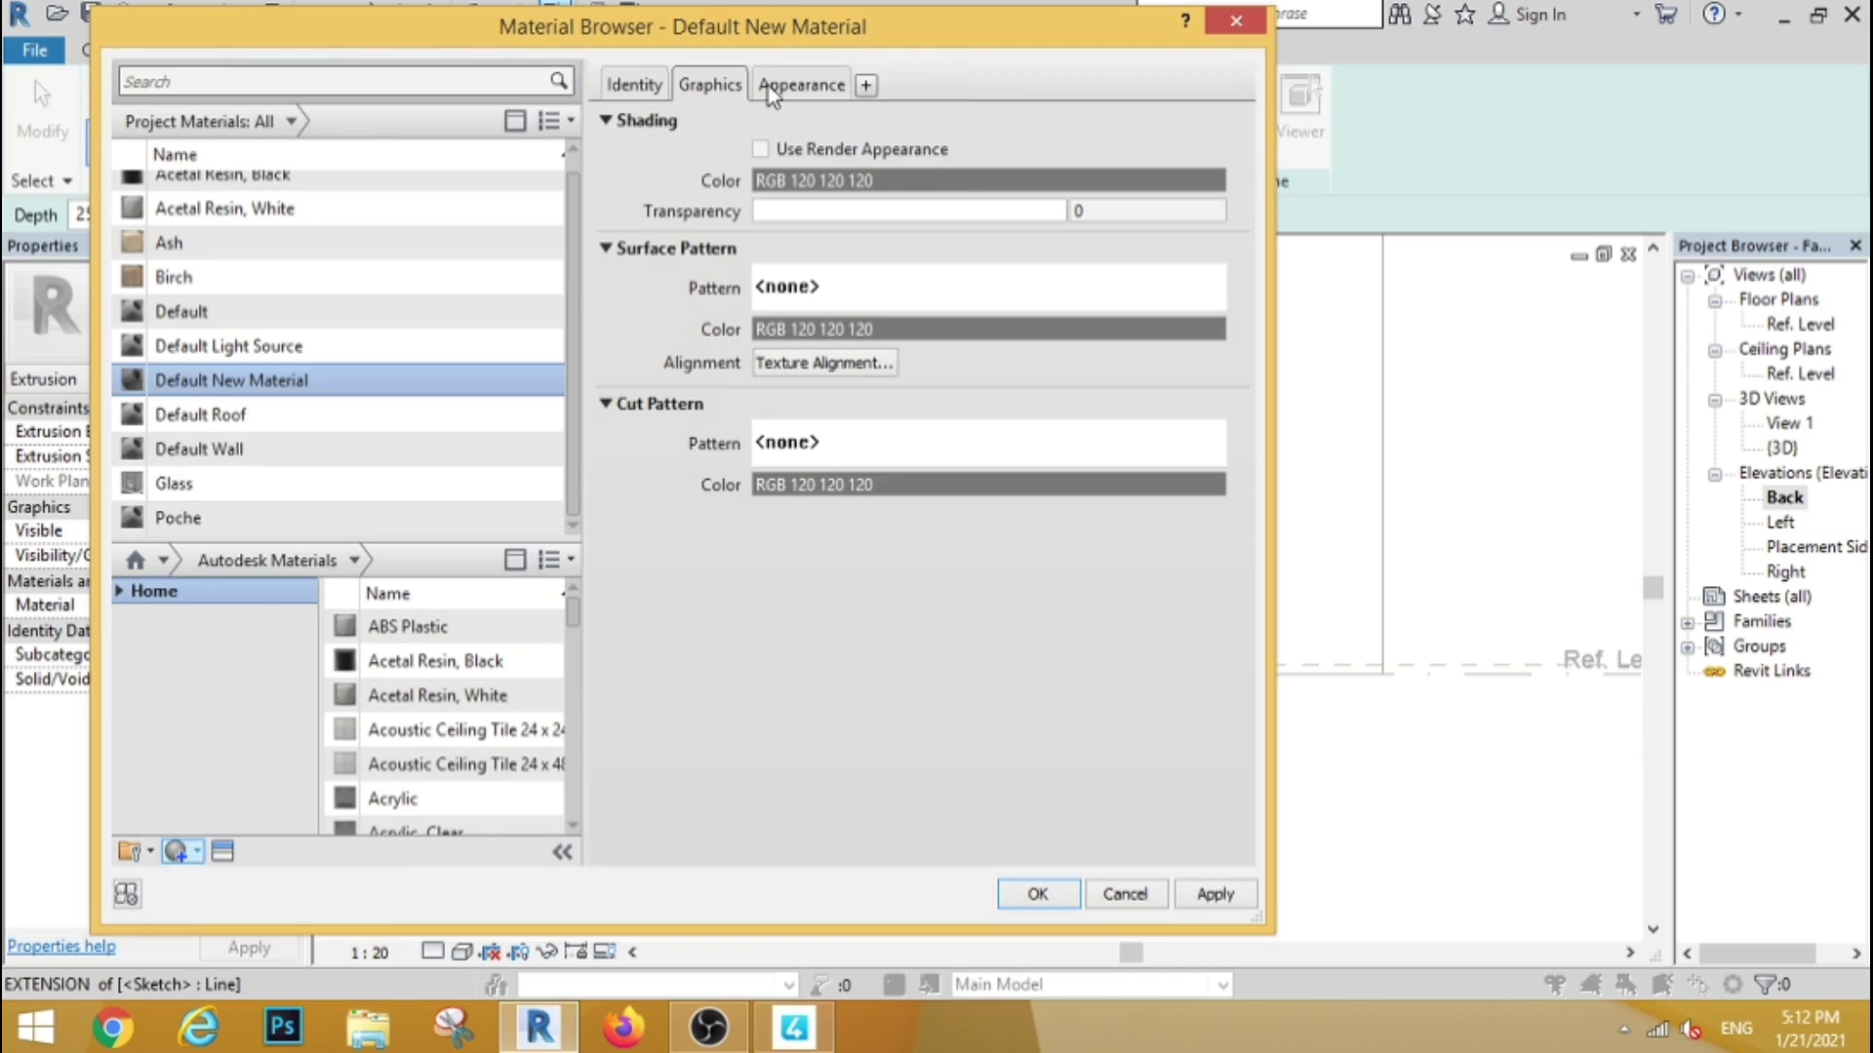
{"action": "left_click", "coordinate": [775, 85]}
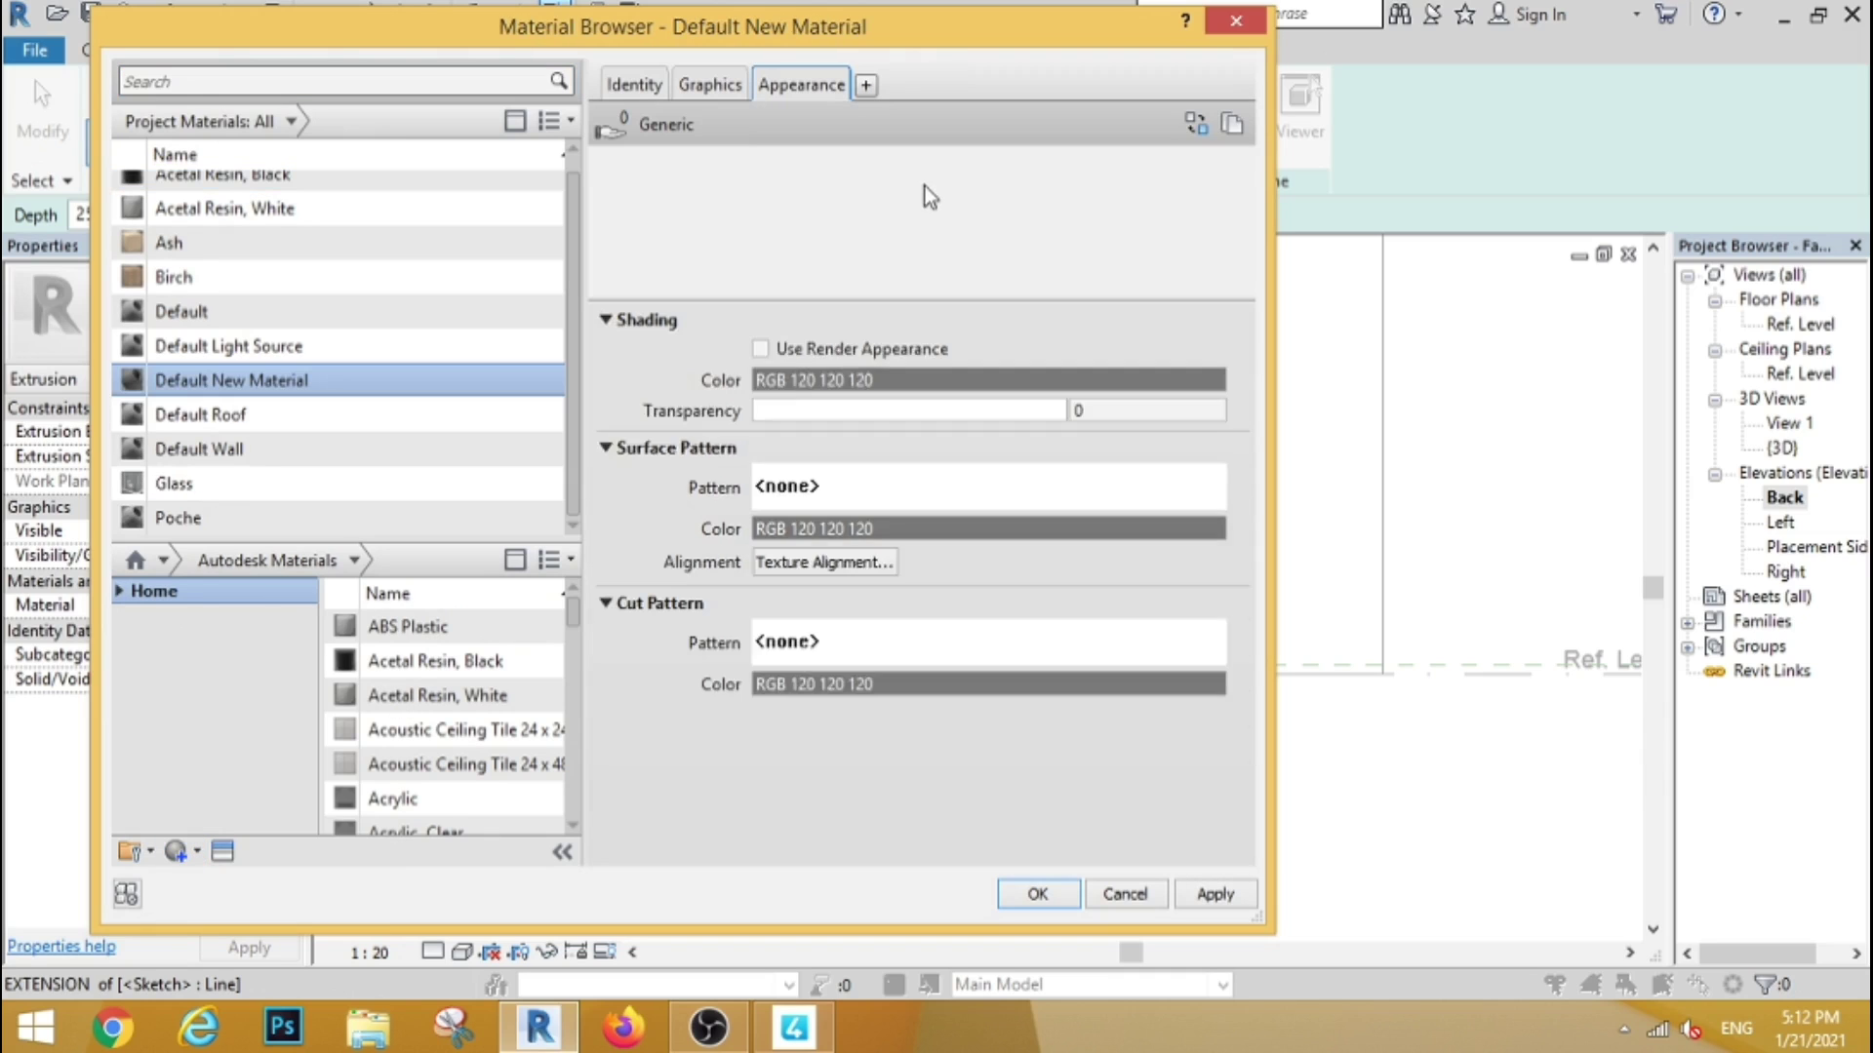
{"action": "left_click", "coordinate": [914, 386]}
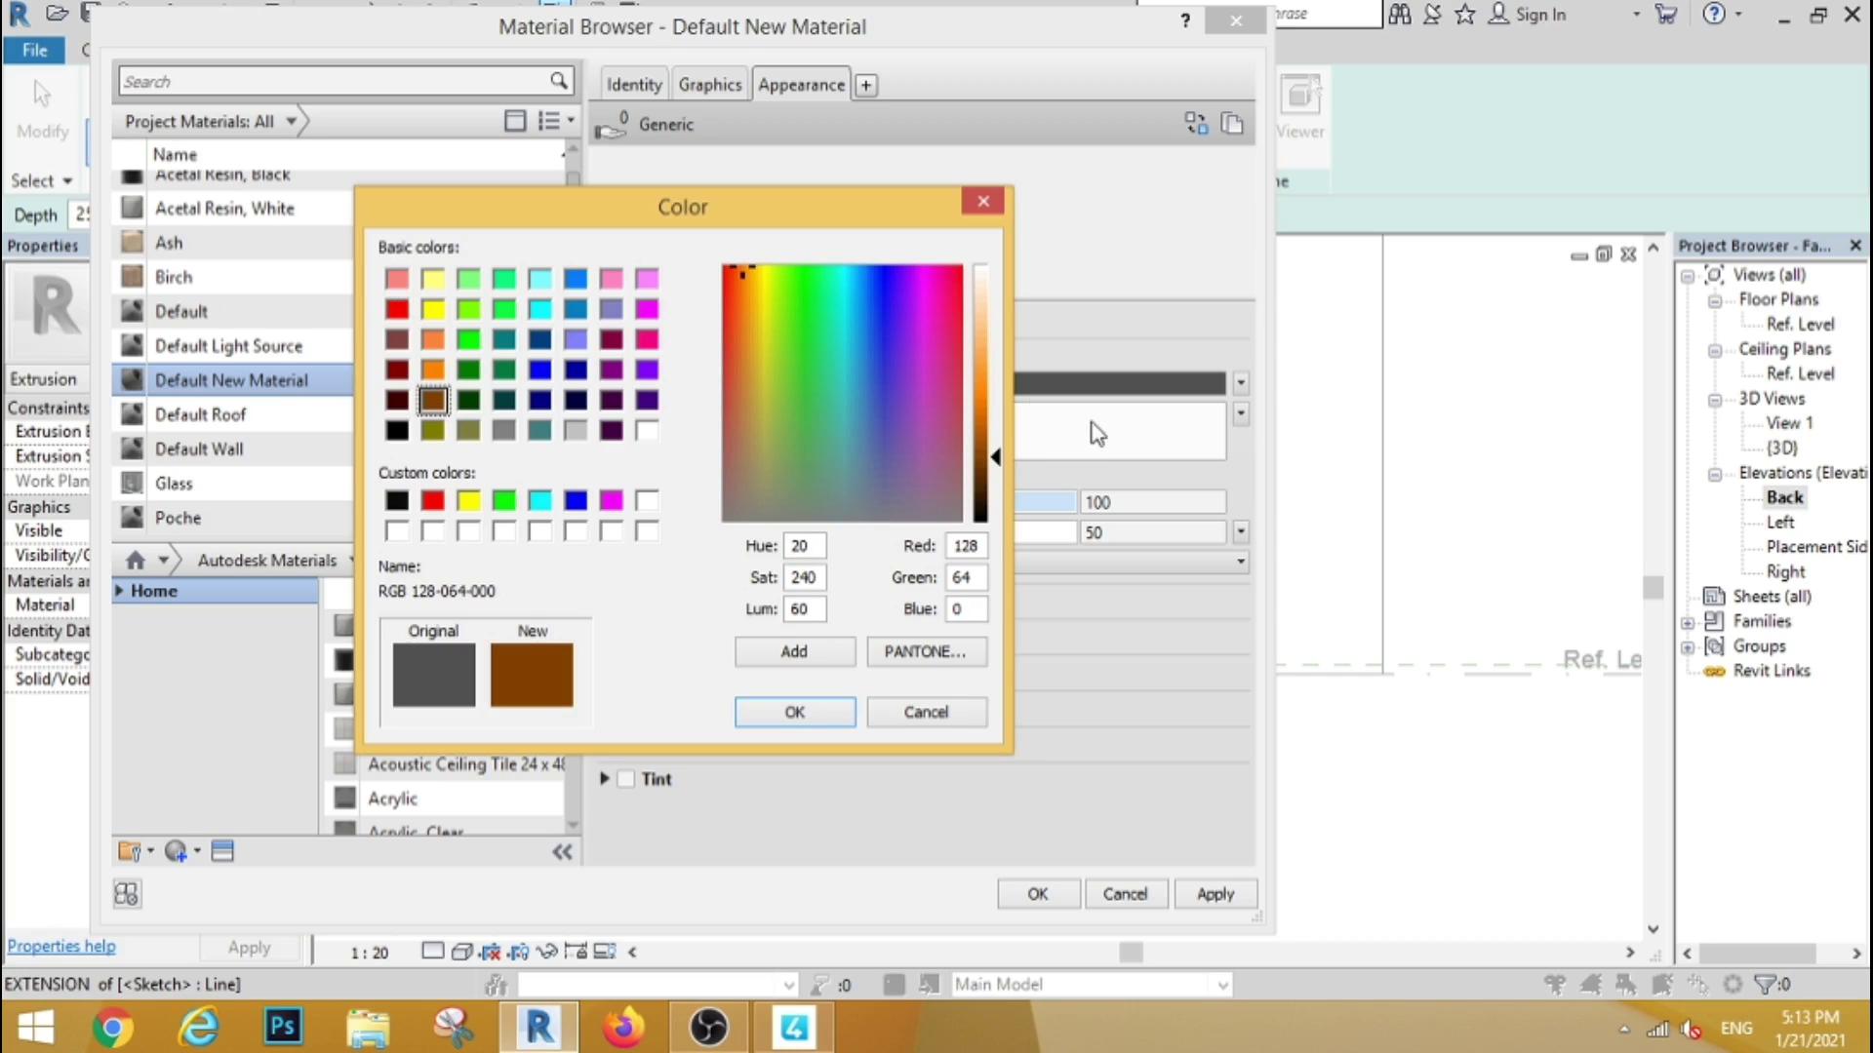
{"action": "left_click", "coordinate": [796, 714]}
{"action": "left_click", "coordinate": [1058, 895]}
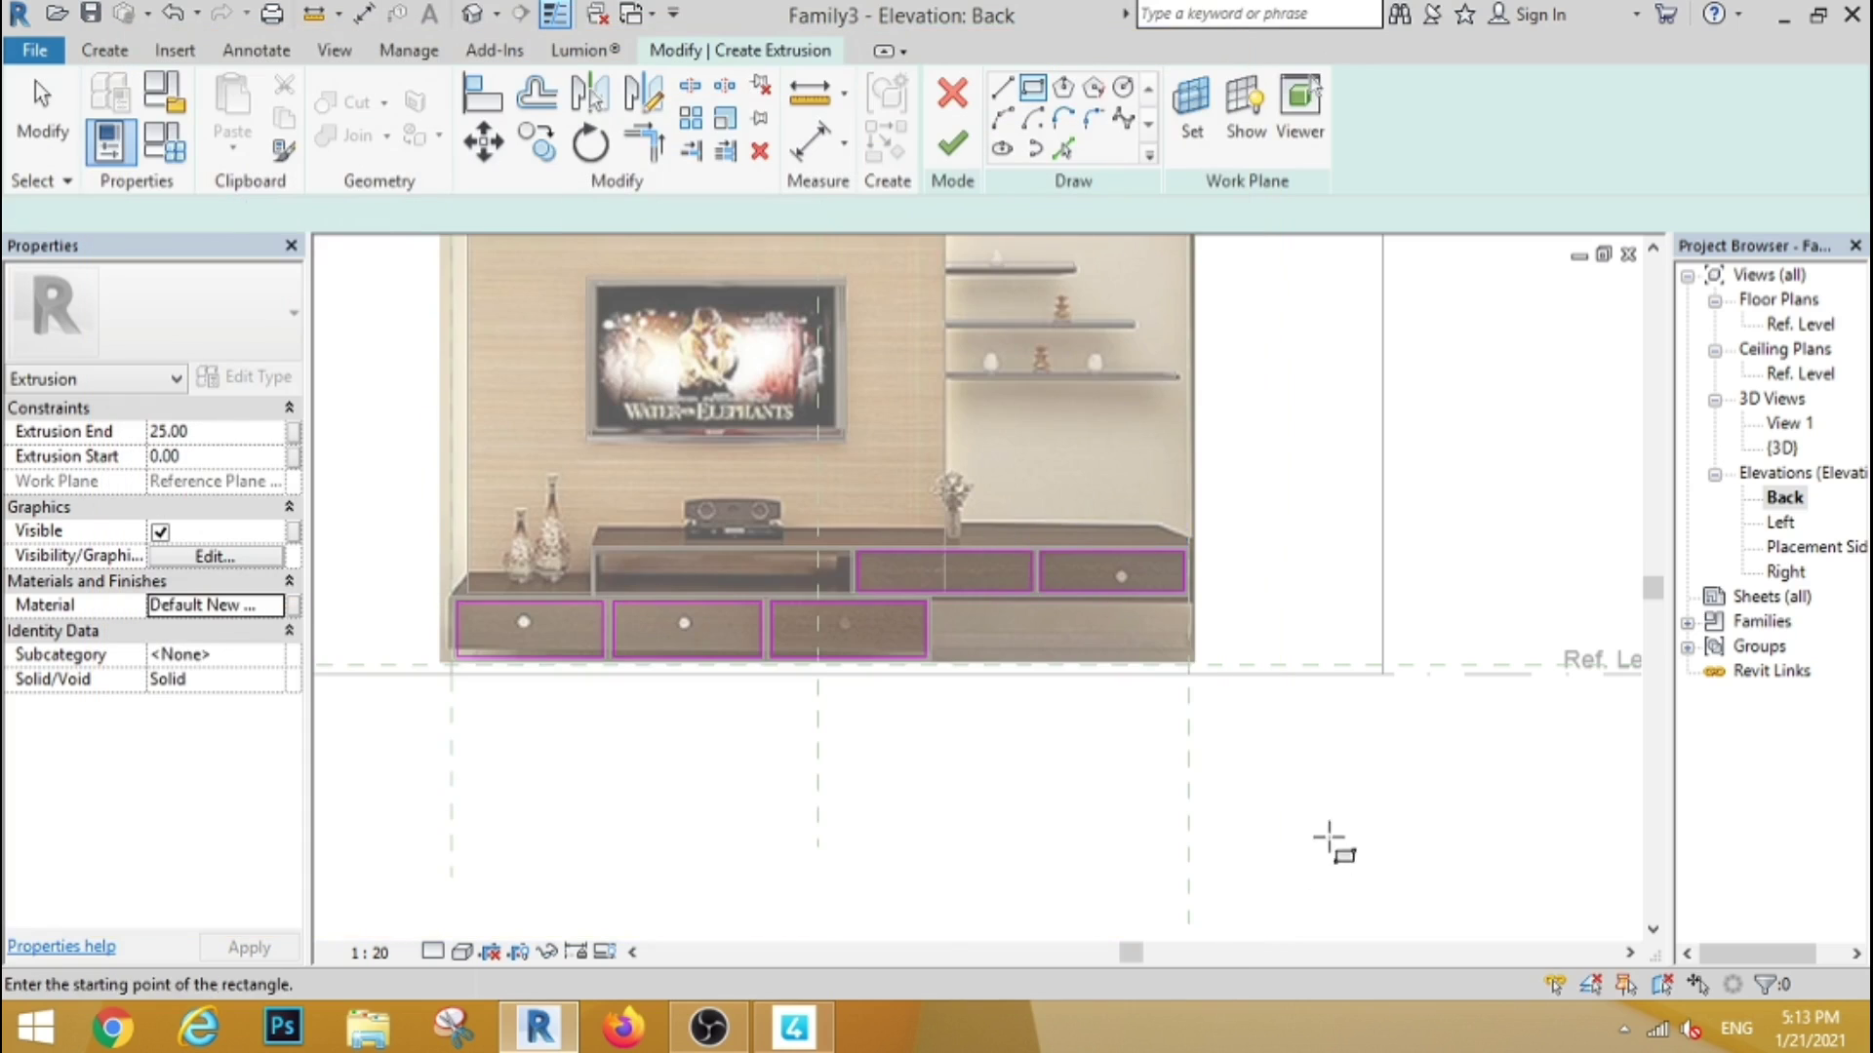
Finish the drawer-front extrusion and set its depth from 18 to 38 in the Ref. Level plan
{"action": "left_click", "coordinate": [953, 146]}
{"action": "double_click", "coordinate": [1791, 326]}
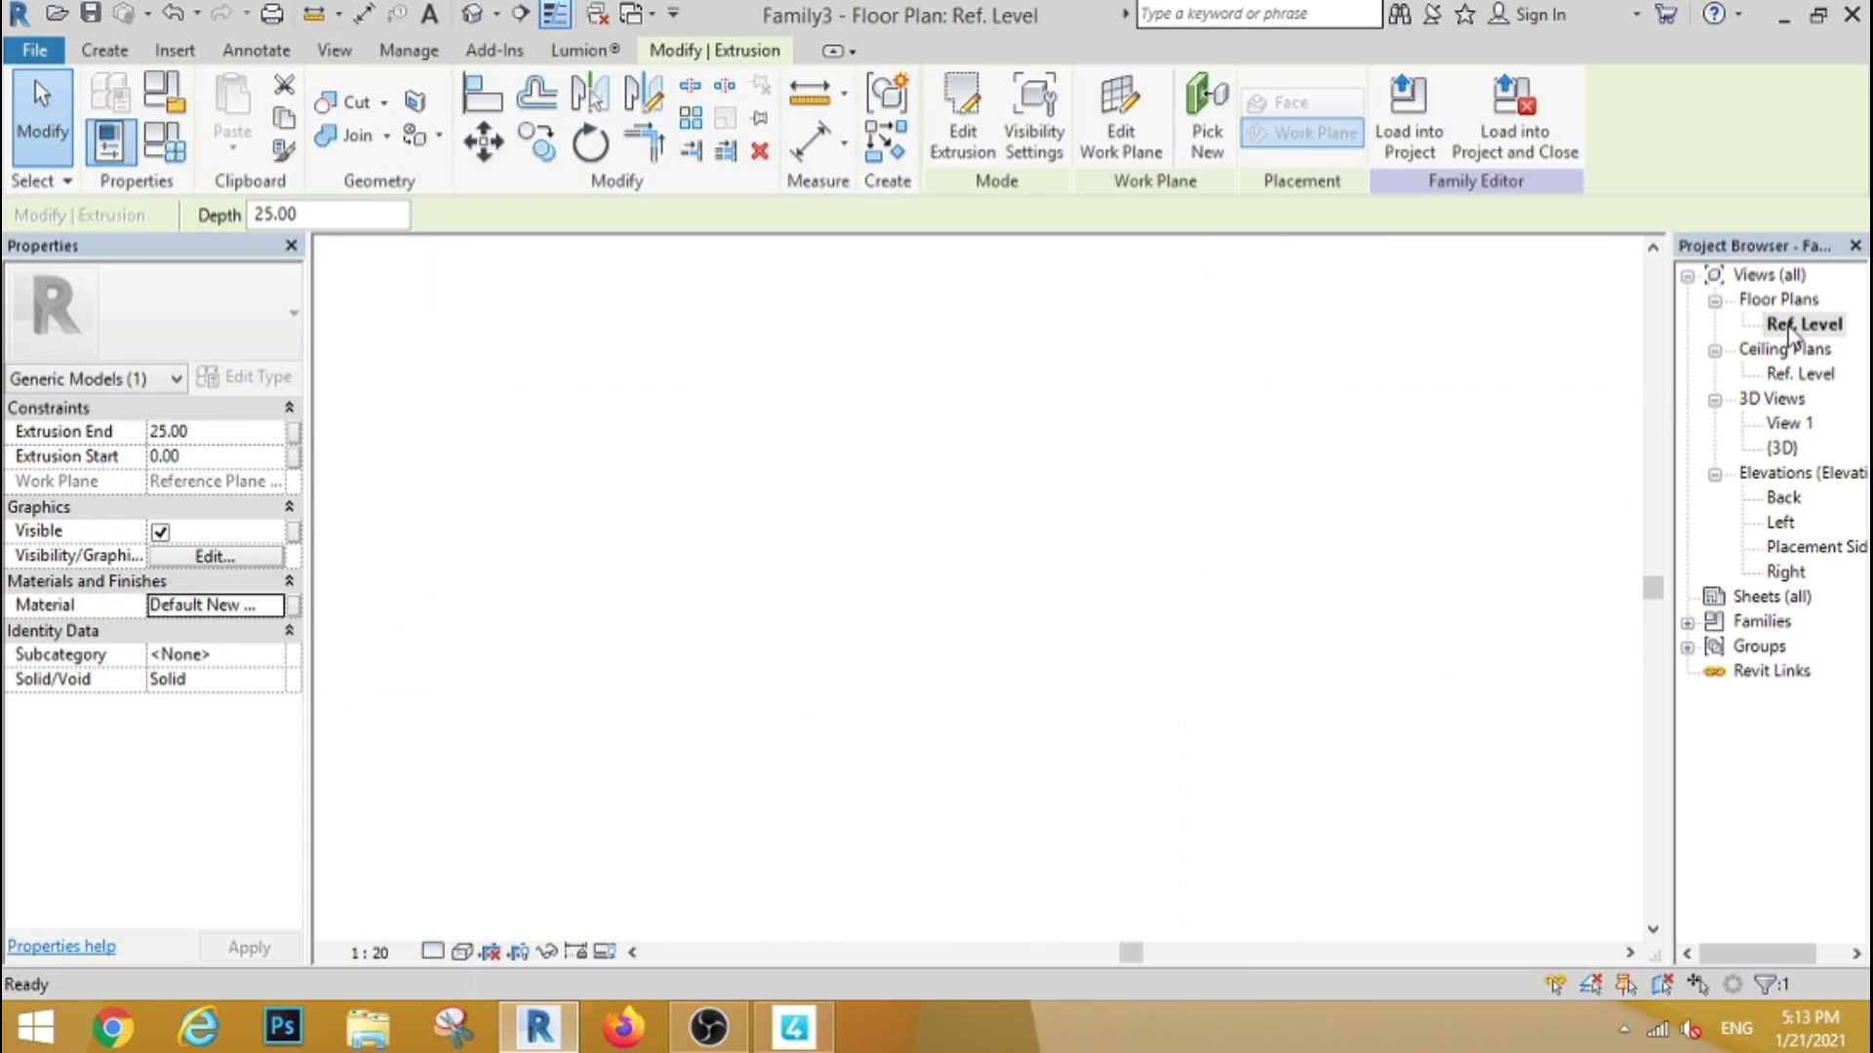
{"action": "scroll", "coordinate": [1217, 567], "scroll_direction": "up", "scroll_amount": 2}
{"action": "left_click_drag", "start_coordinate": [1200, 535], "coordinate": [1191, 667]}
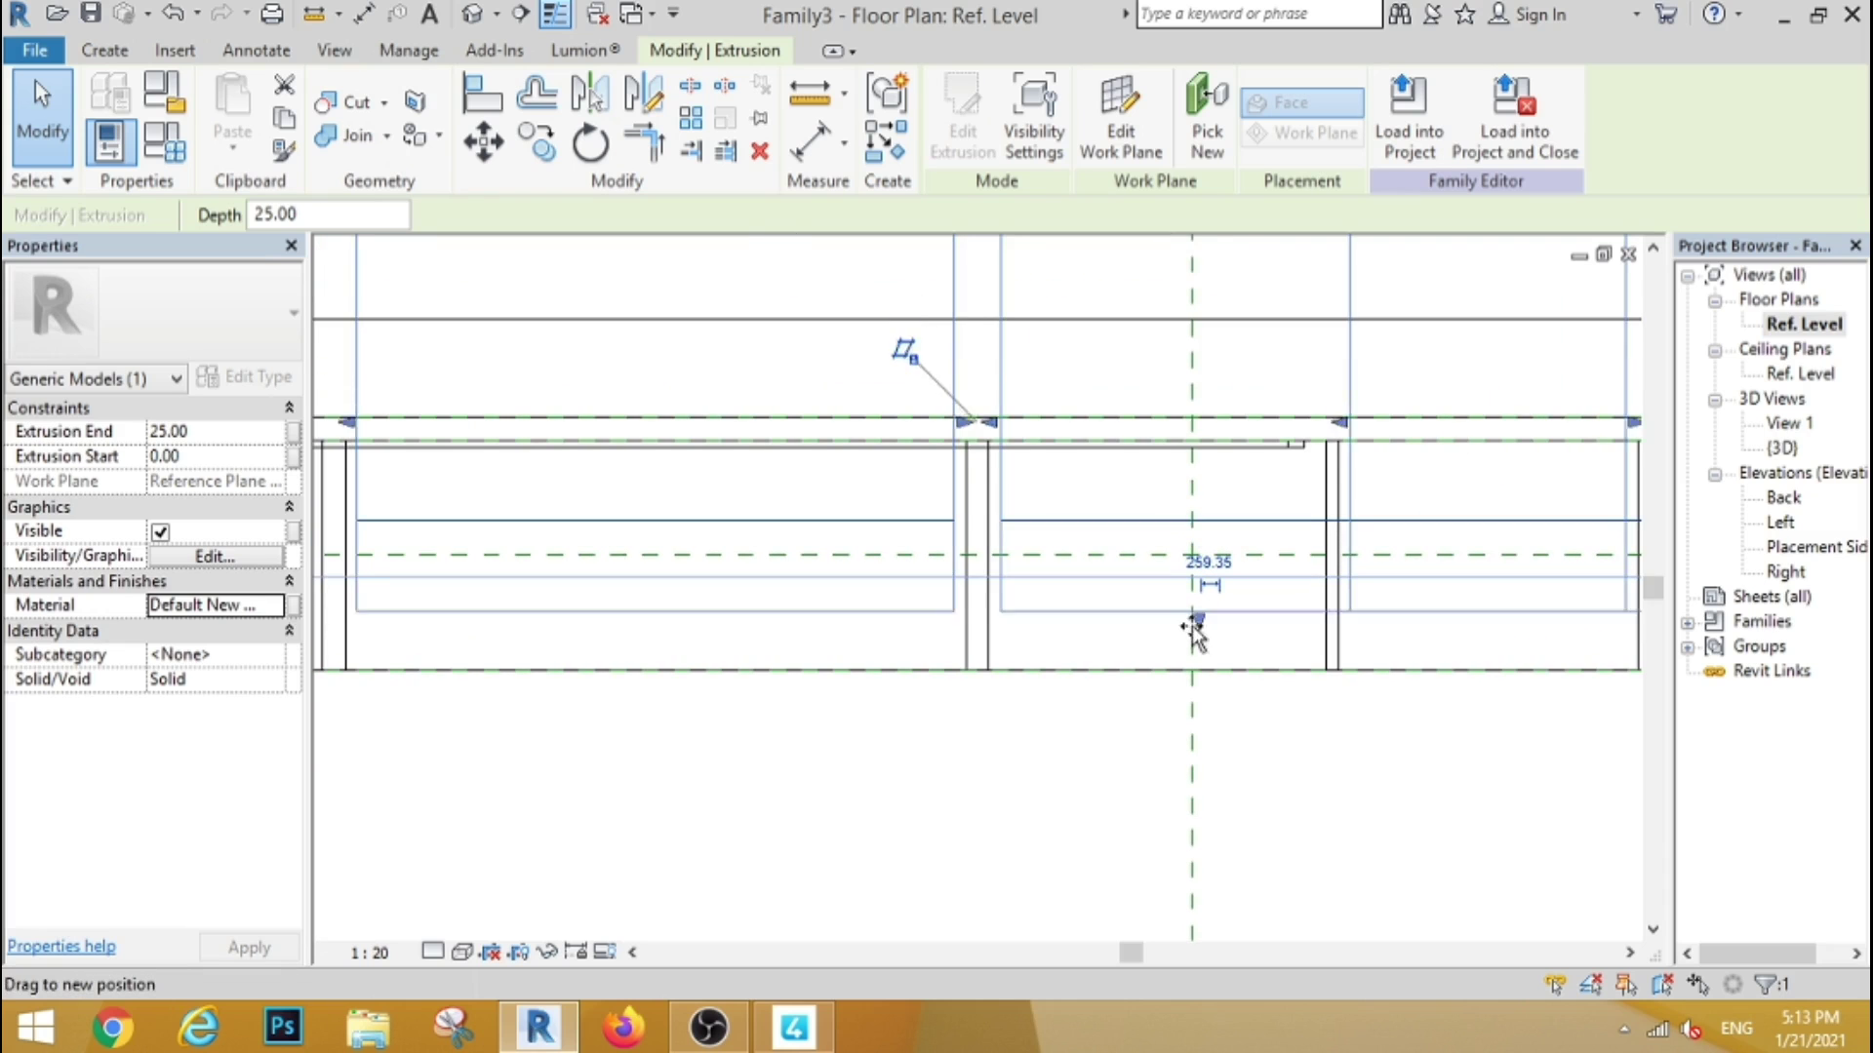
{"action": "left_click", "coordinate": [1021, 757]}
{"action": "scroll", "coordinate": [1021, 757], "scroll_direction": "down", "scroll_amount": 2}
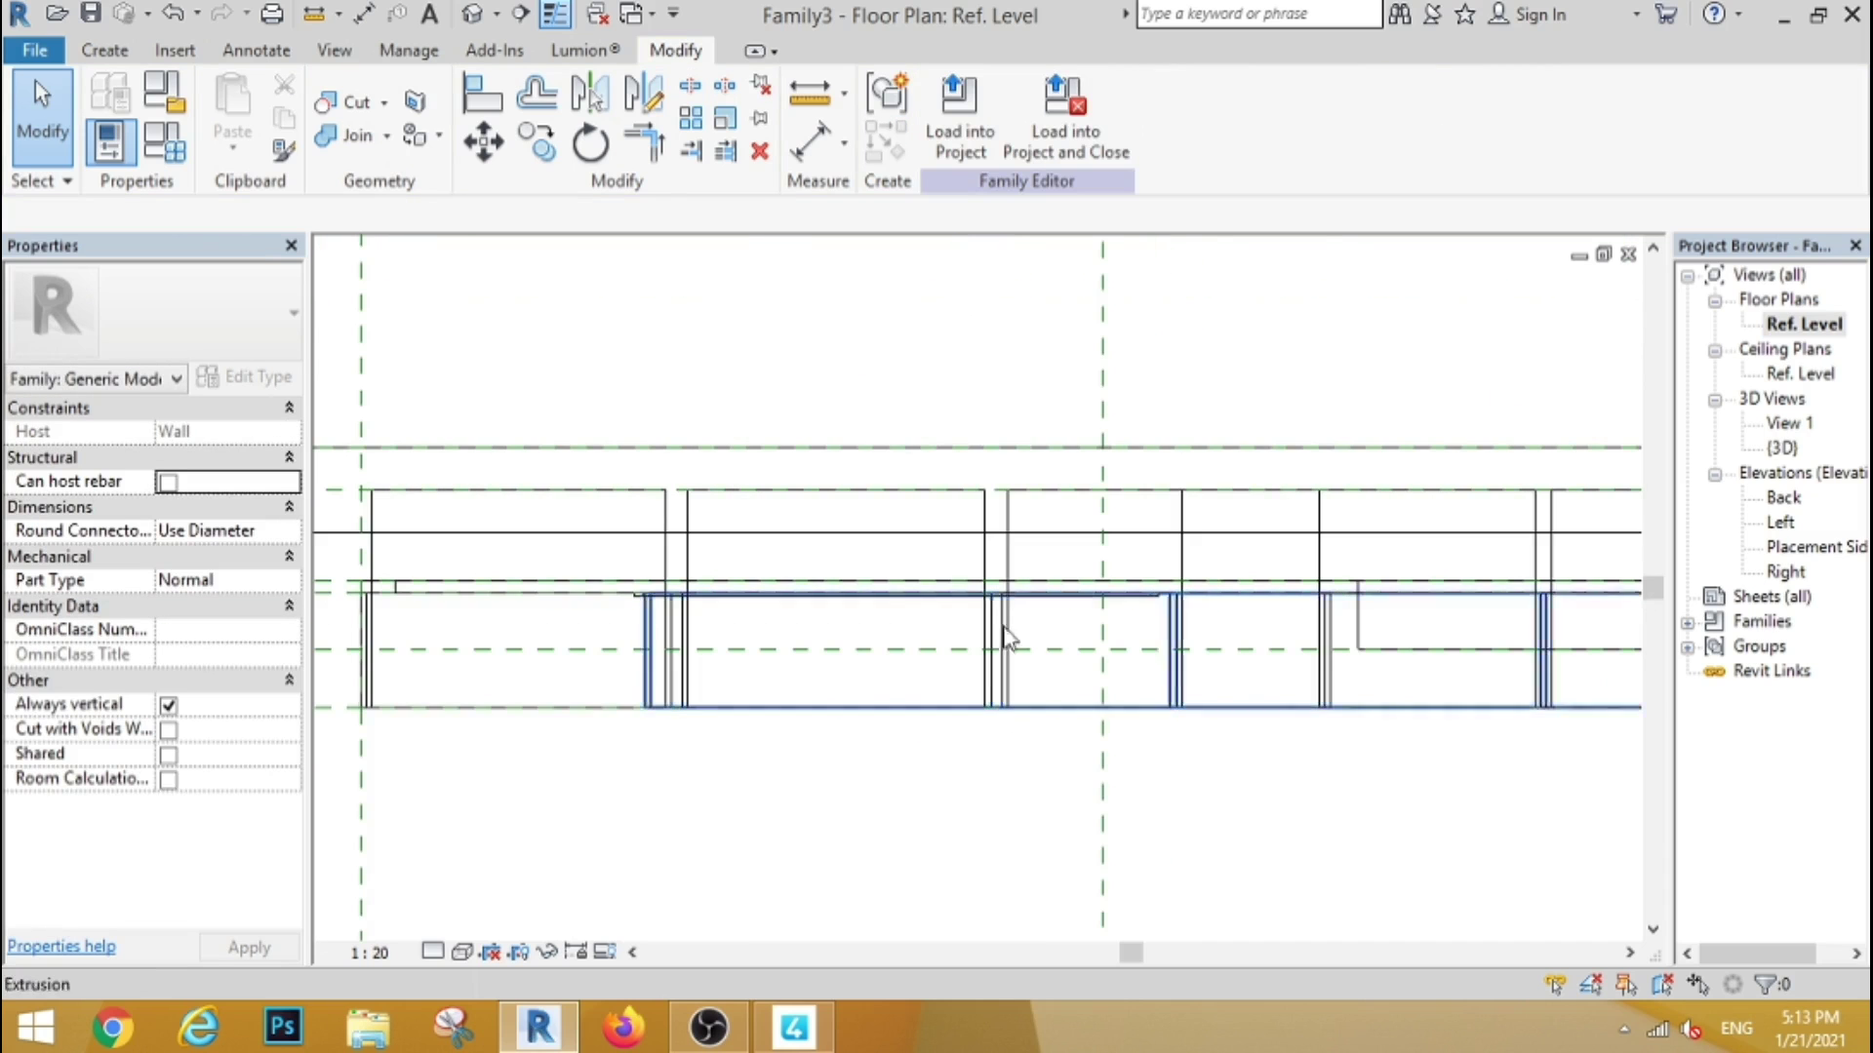
{"action": "left_click", "coordinate": [1010, 517]}
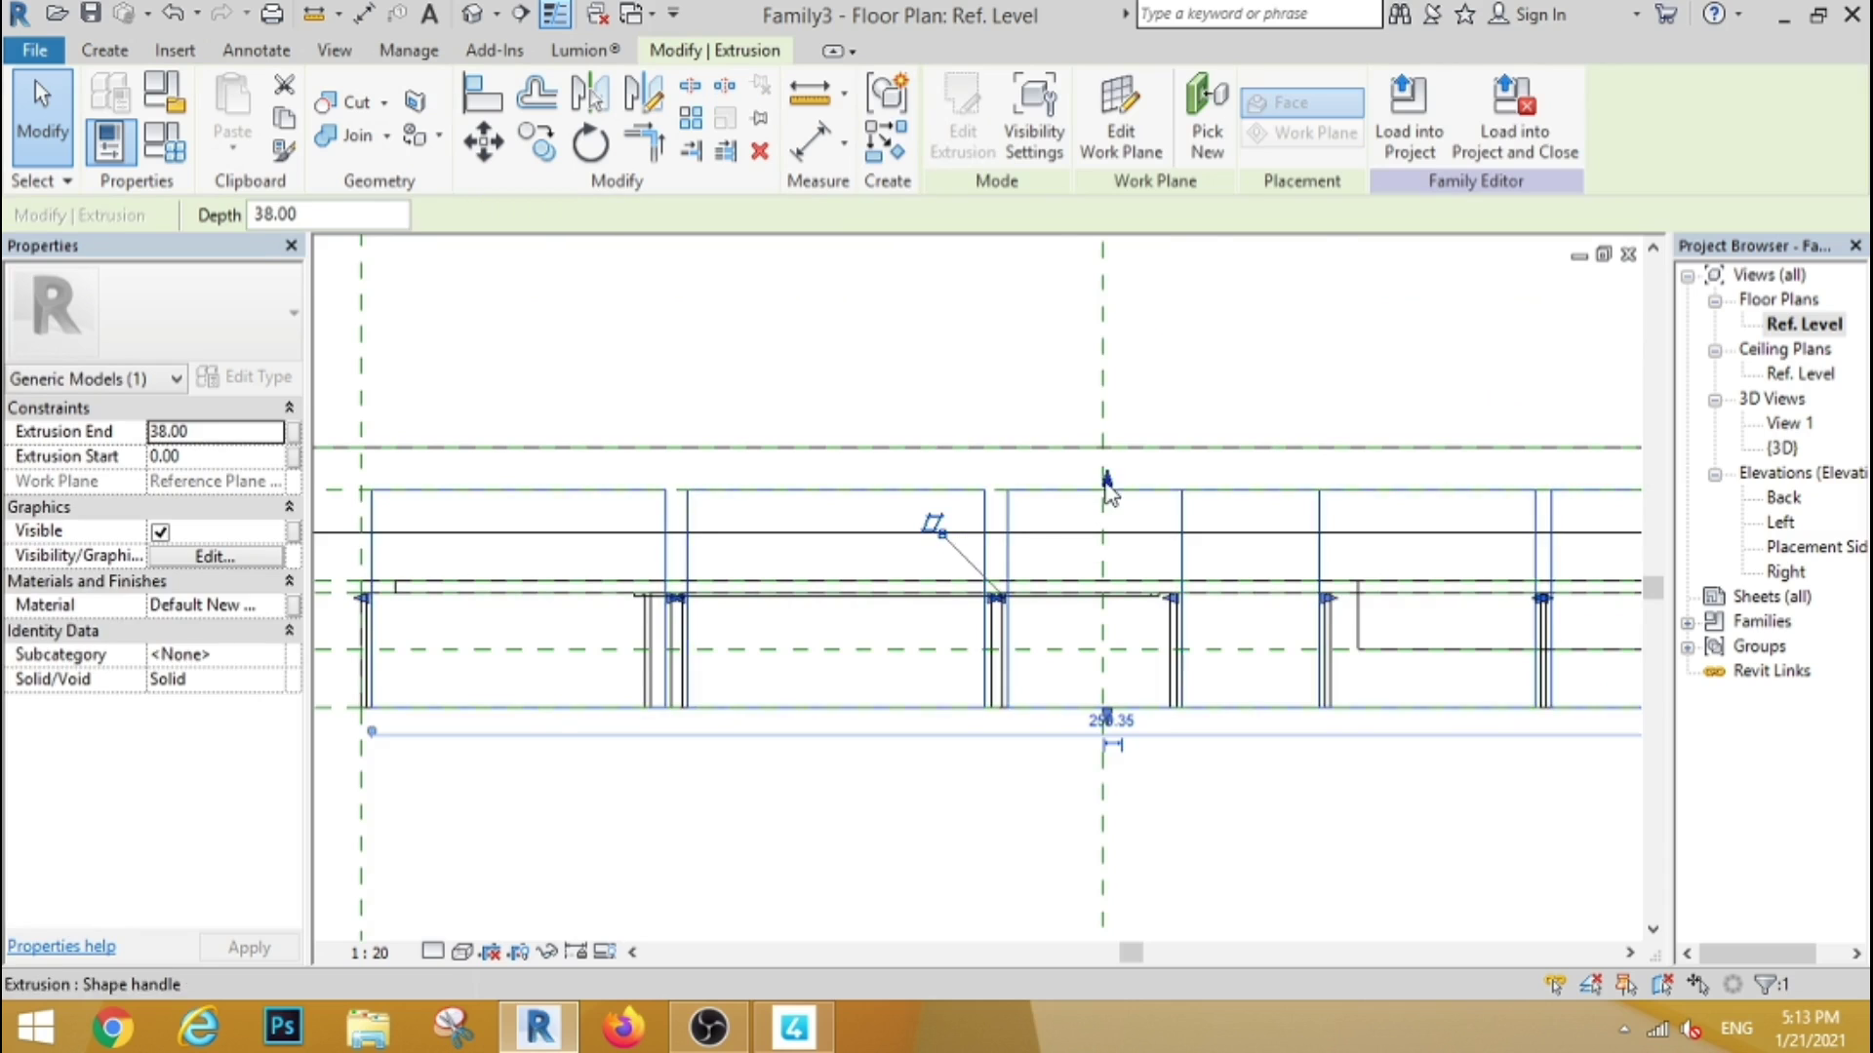
{"action": "mouse_move", "coordinate": [1105, 490]}
{"action": "left_mouse_down"}
{"action": "mouse_move", "coordinate": [1112, 609]}
{"action": "mouse_move", "coordinate": [1107, 585]}
{"action": "left_mouse_up"}
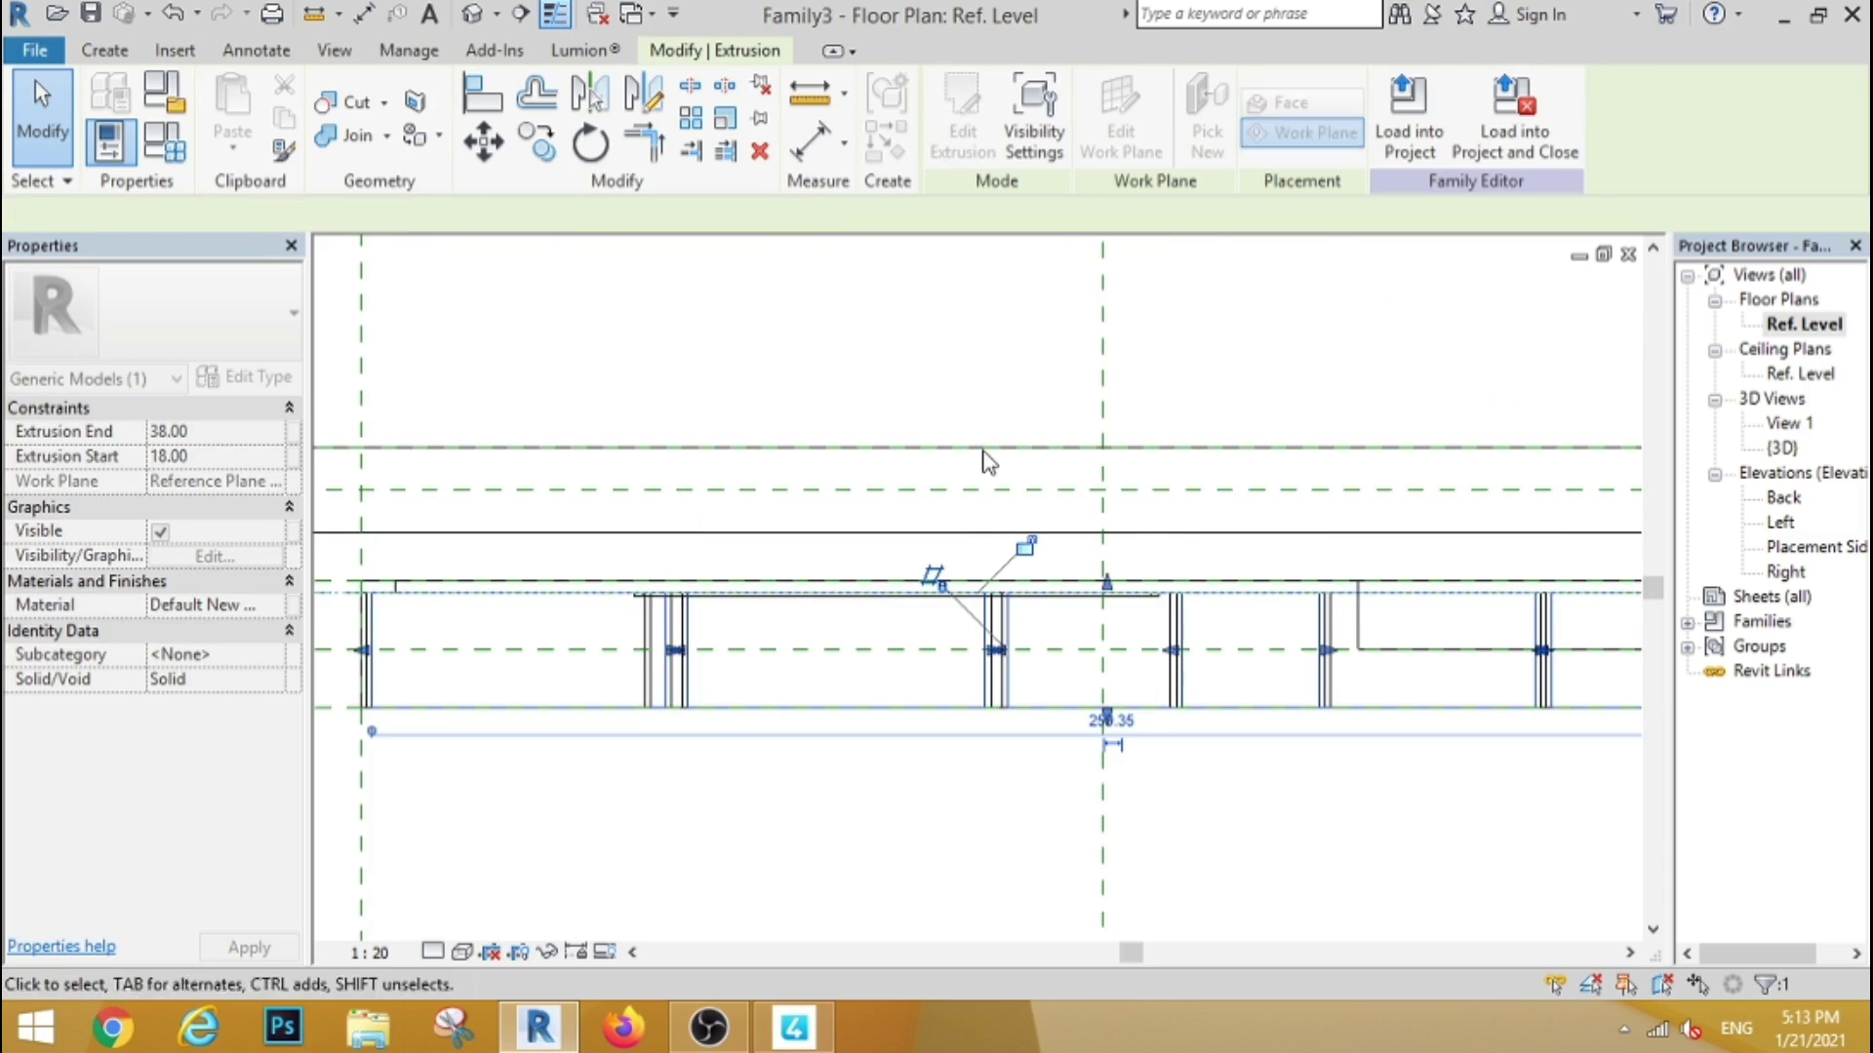
Check the brown drawer fronts in 3D, then go back to the Back elevation
{"action": "left_click", "coordinate": [484, 21]}
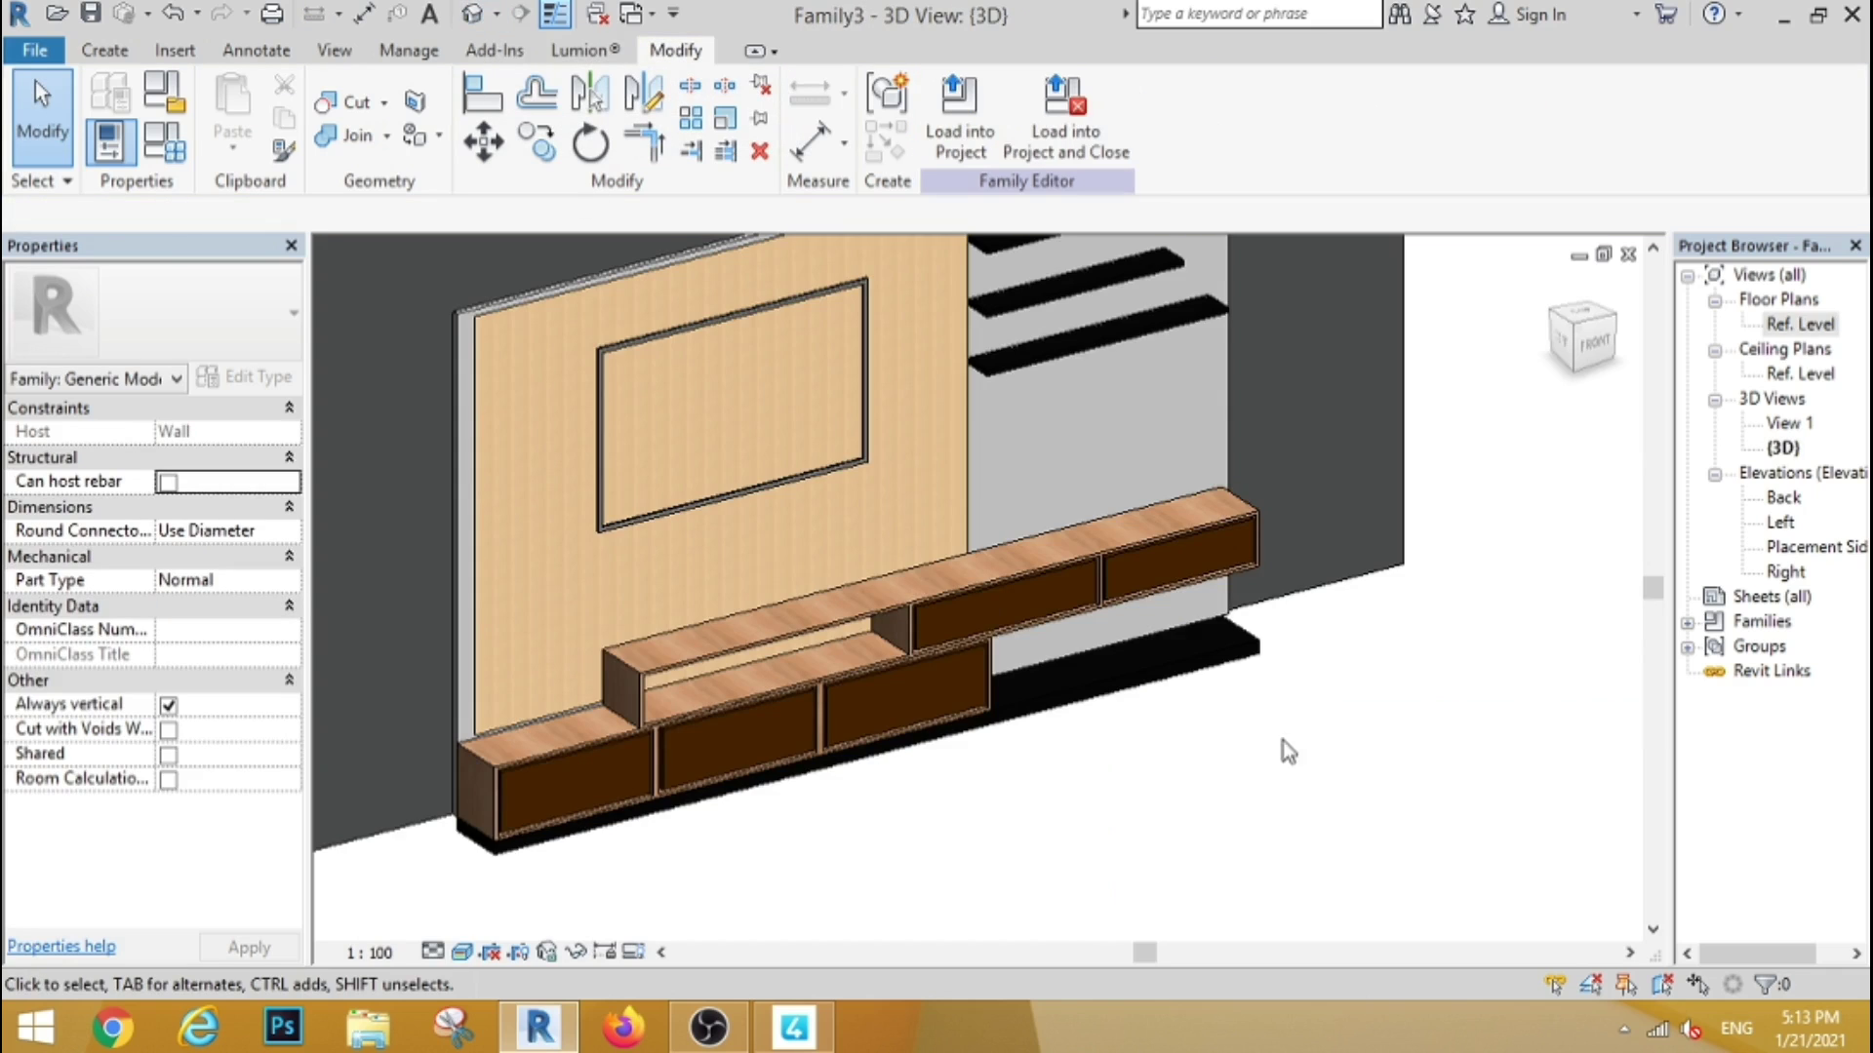
{"action": "mouse_move", "coordinate": [1341, 741]}
{"action": "middle_mouse_down", "text": "shift"}
{"action": "mouse_move", "coordinate": [1279, 806]}
{"action": "mouse_move", "coordinate": [1112, 703]}
{"action": "mouse_move", "coordinate": [1300, 690]}
{"action": "middle_mouse_up", "text": "shift"}
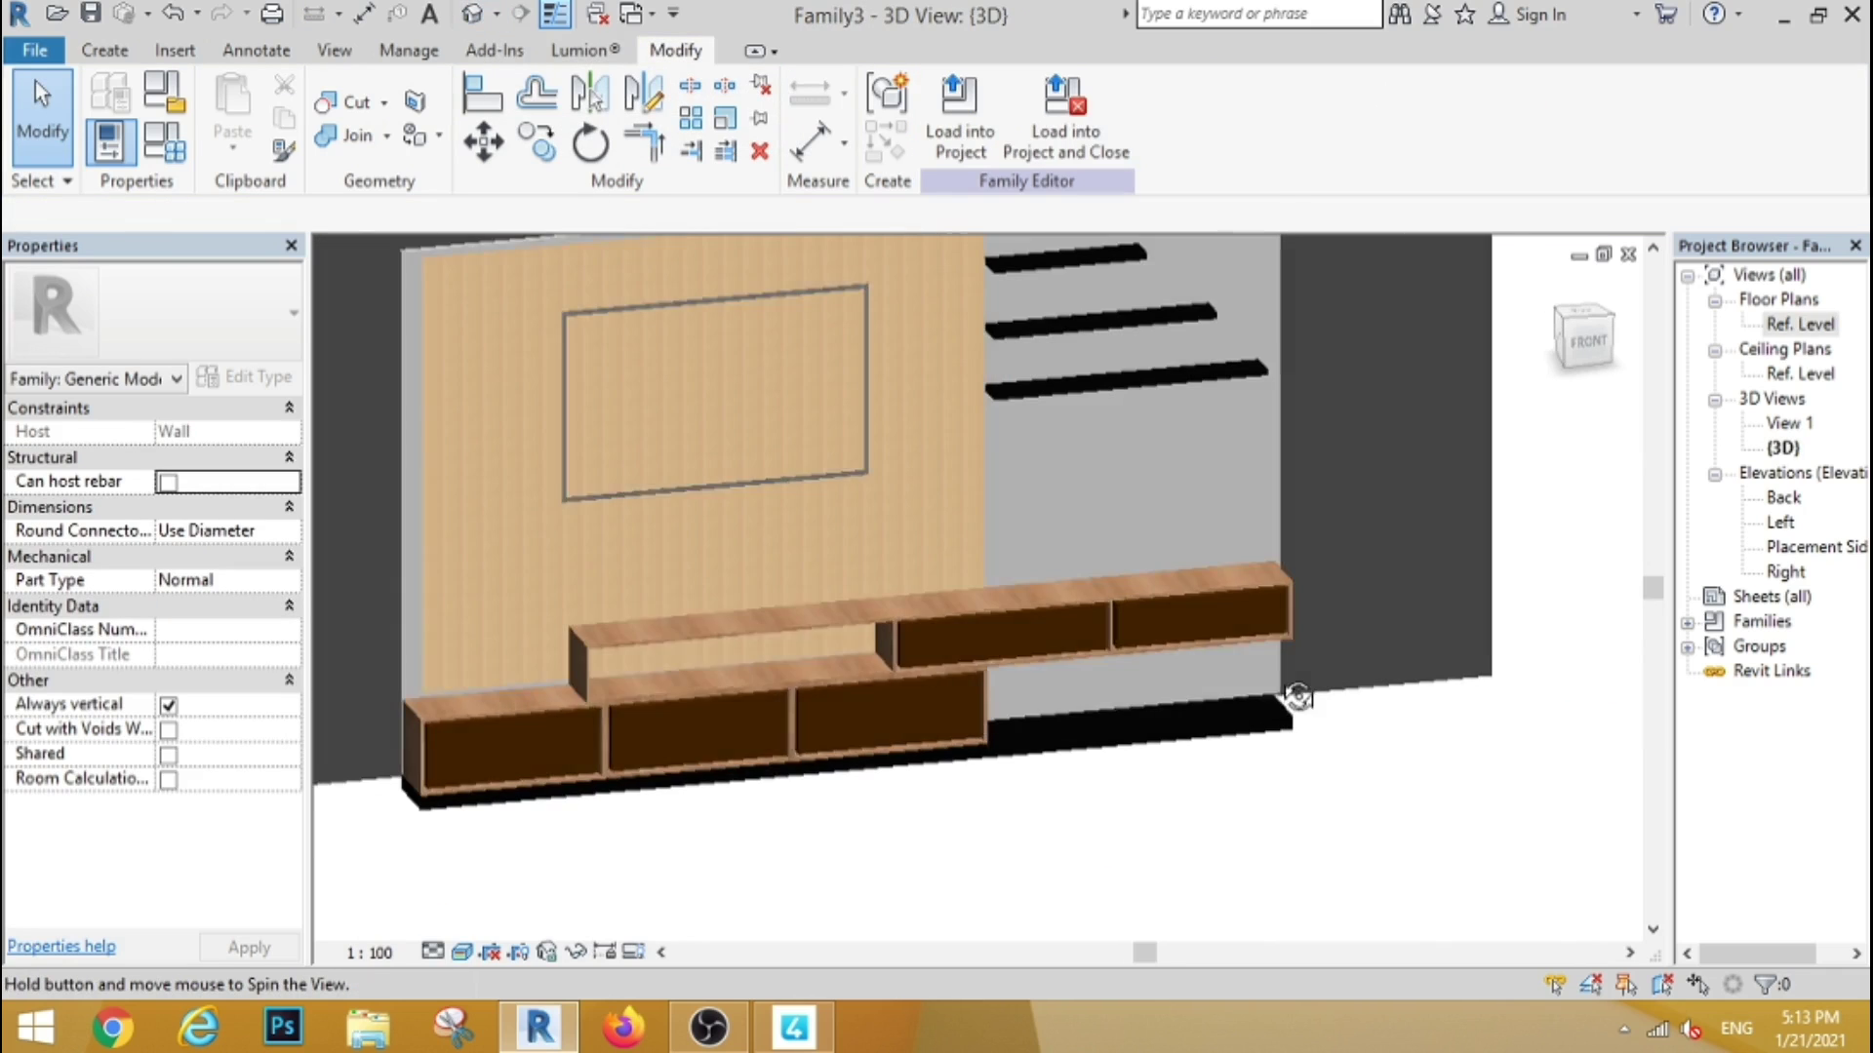
{"action": "double_click", "coordinate": [1783, 498]}
Start a new extrusion and draw a small circle on the first knob position
{"action": "scroll", "coordinate": [505, 621], "scroll_direction": "up", "scroll_amount": 3}
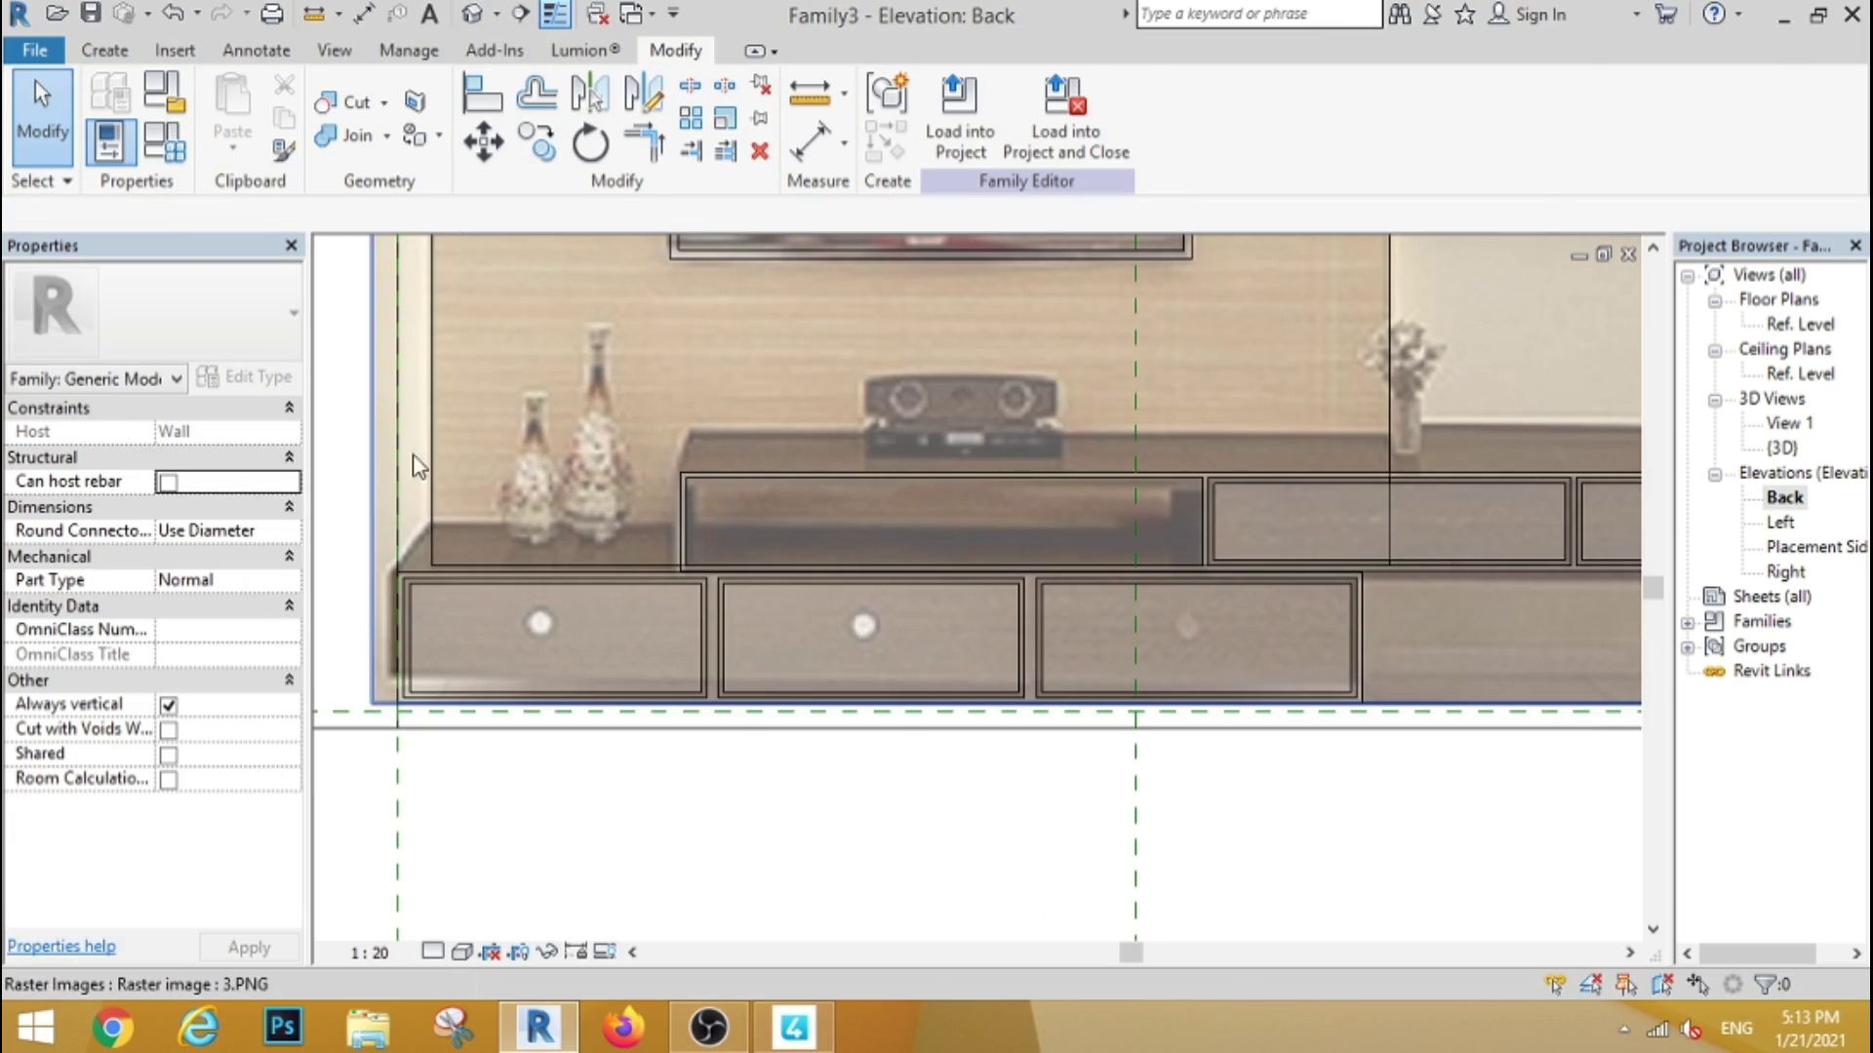
{"action": "left_click", "coordinate": [104, 50]}
{"action": "left_click", "coordinate": [239, 125]}
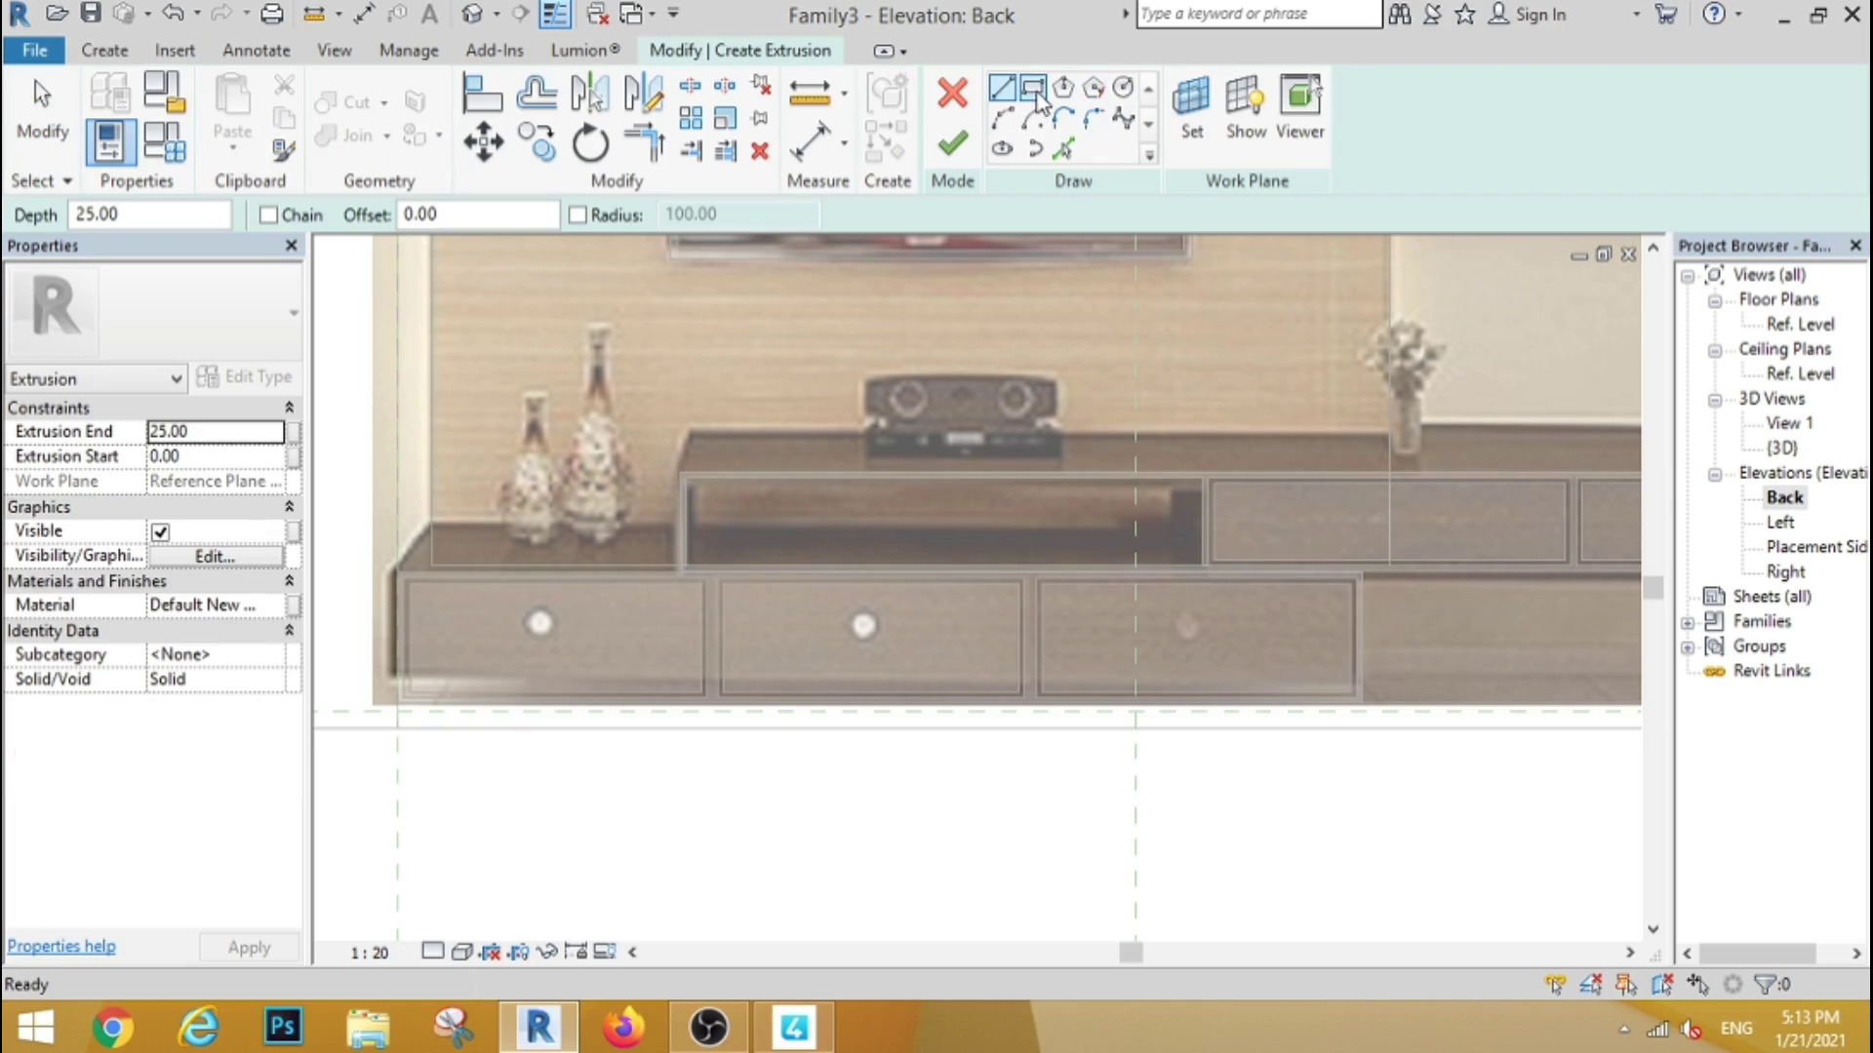
{"action": "left_click", "coordinate": [1033, 90]}
{"action": "scroll", "coordinate": [527, 639], "scroll_direction": "up", "scroll_amount": 3}
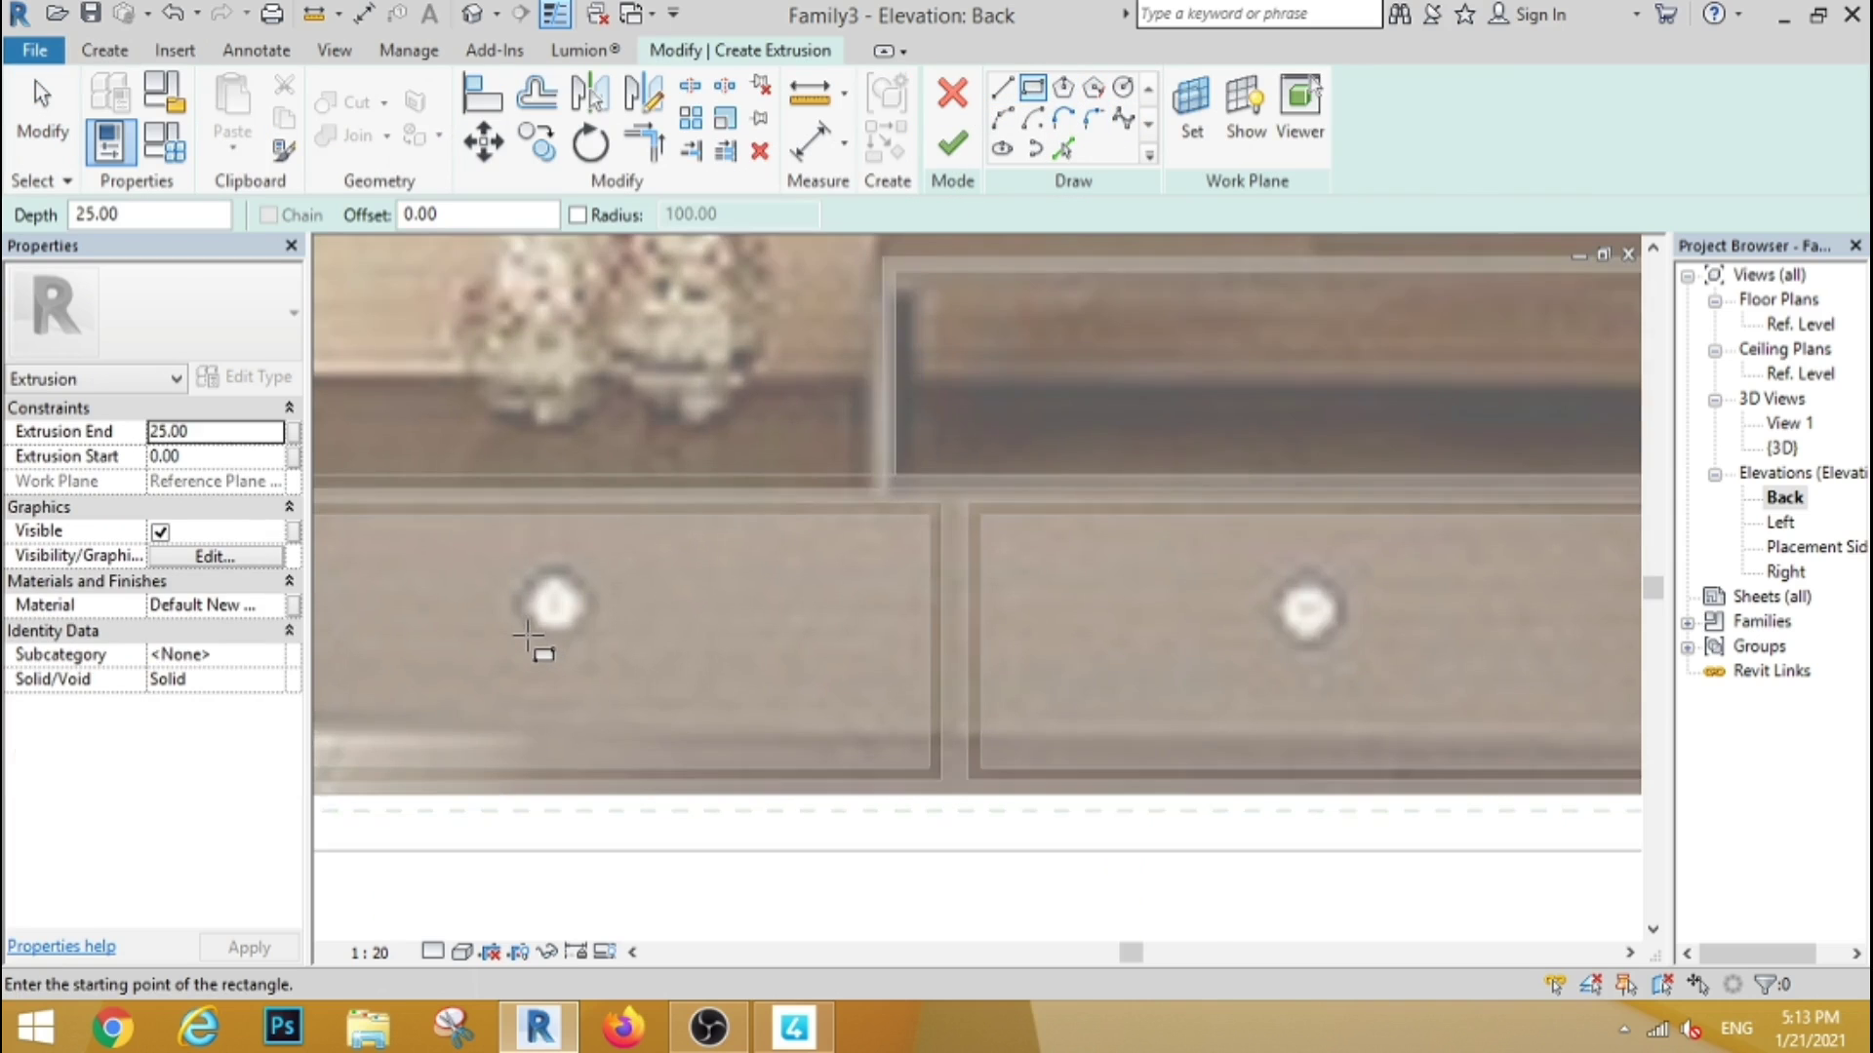
{"action": "scroll", "coordinate": [528, 639], "scroll_direction": "up", "scroll_amount": 1}
{"action": "left_click", "coordinate": [1122, 89]}
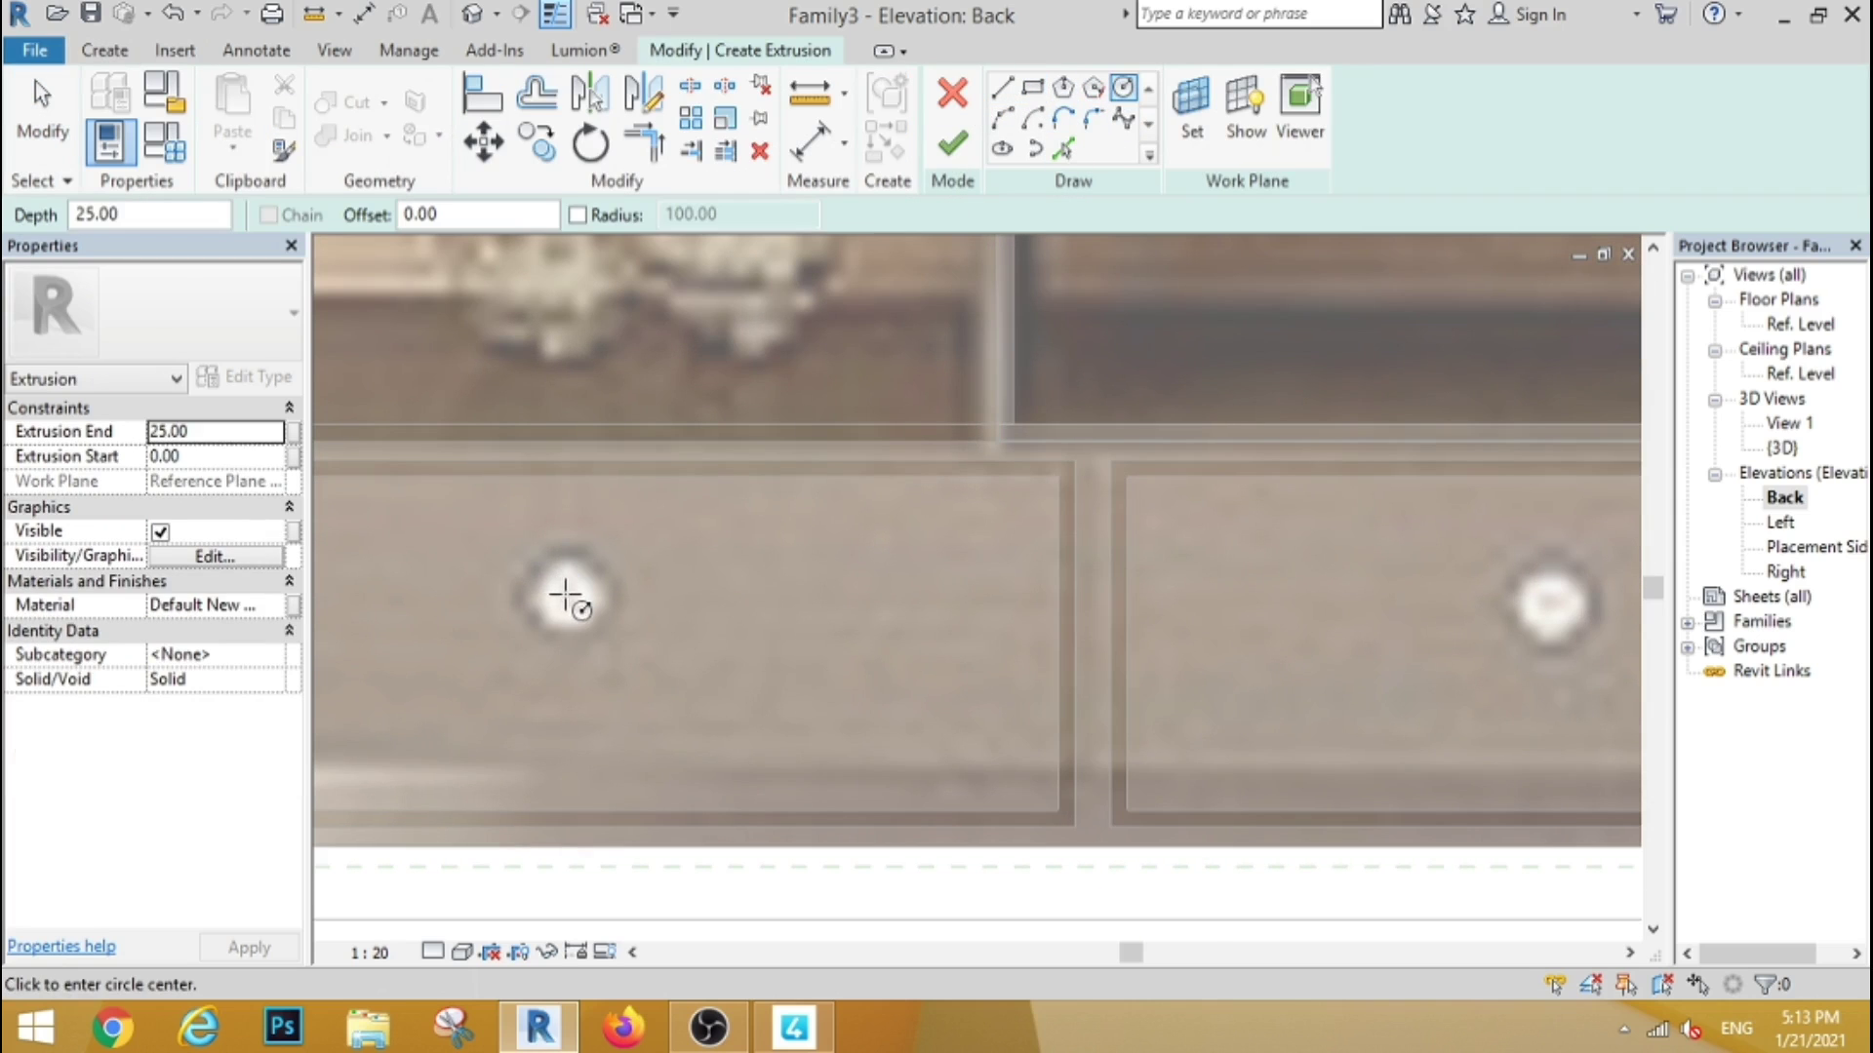
{"action": "left_click", "coordinate": [565, 595]}
{"action": "left_click", "coordinate": [579, 554]}
{"action": "key", "text": "Escape"}
{"action": "key", "text": "Escape"}
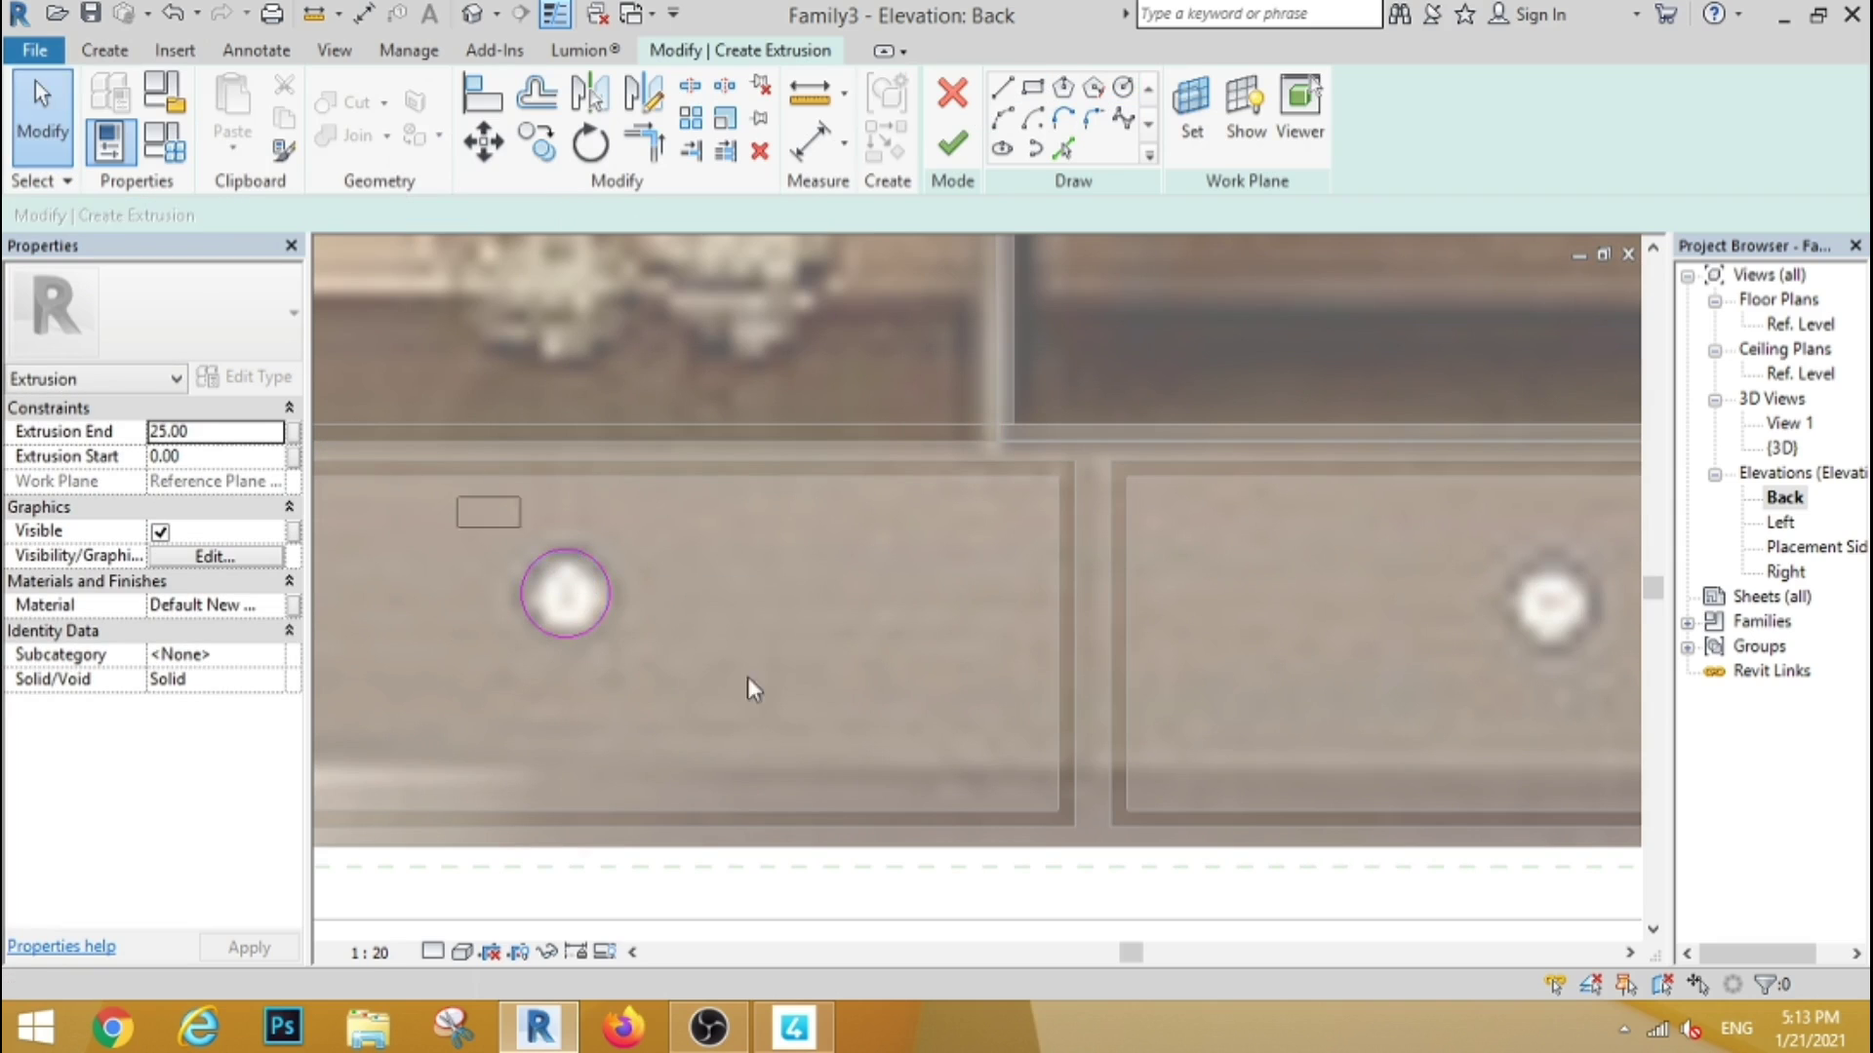
Copy the knob circle onto the other drawer fronts with CO and finish the knob solid
{"action": "left_click", "coordinate": [560, 550]}
{"action": "key", "text": "c"}
{"action": "key", "text": "o"}
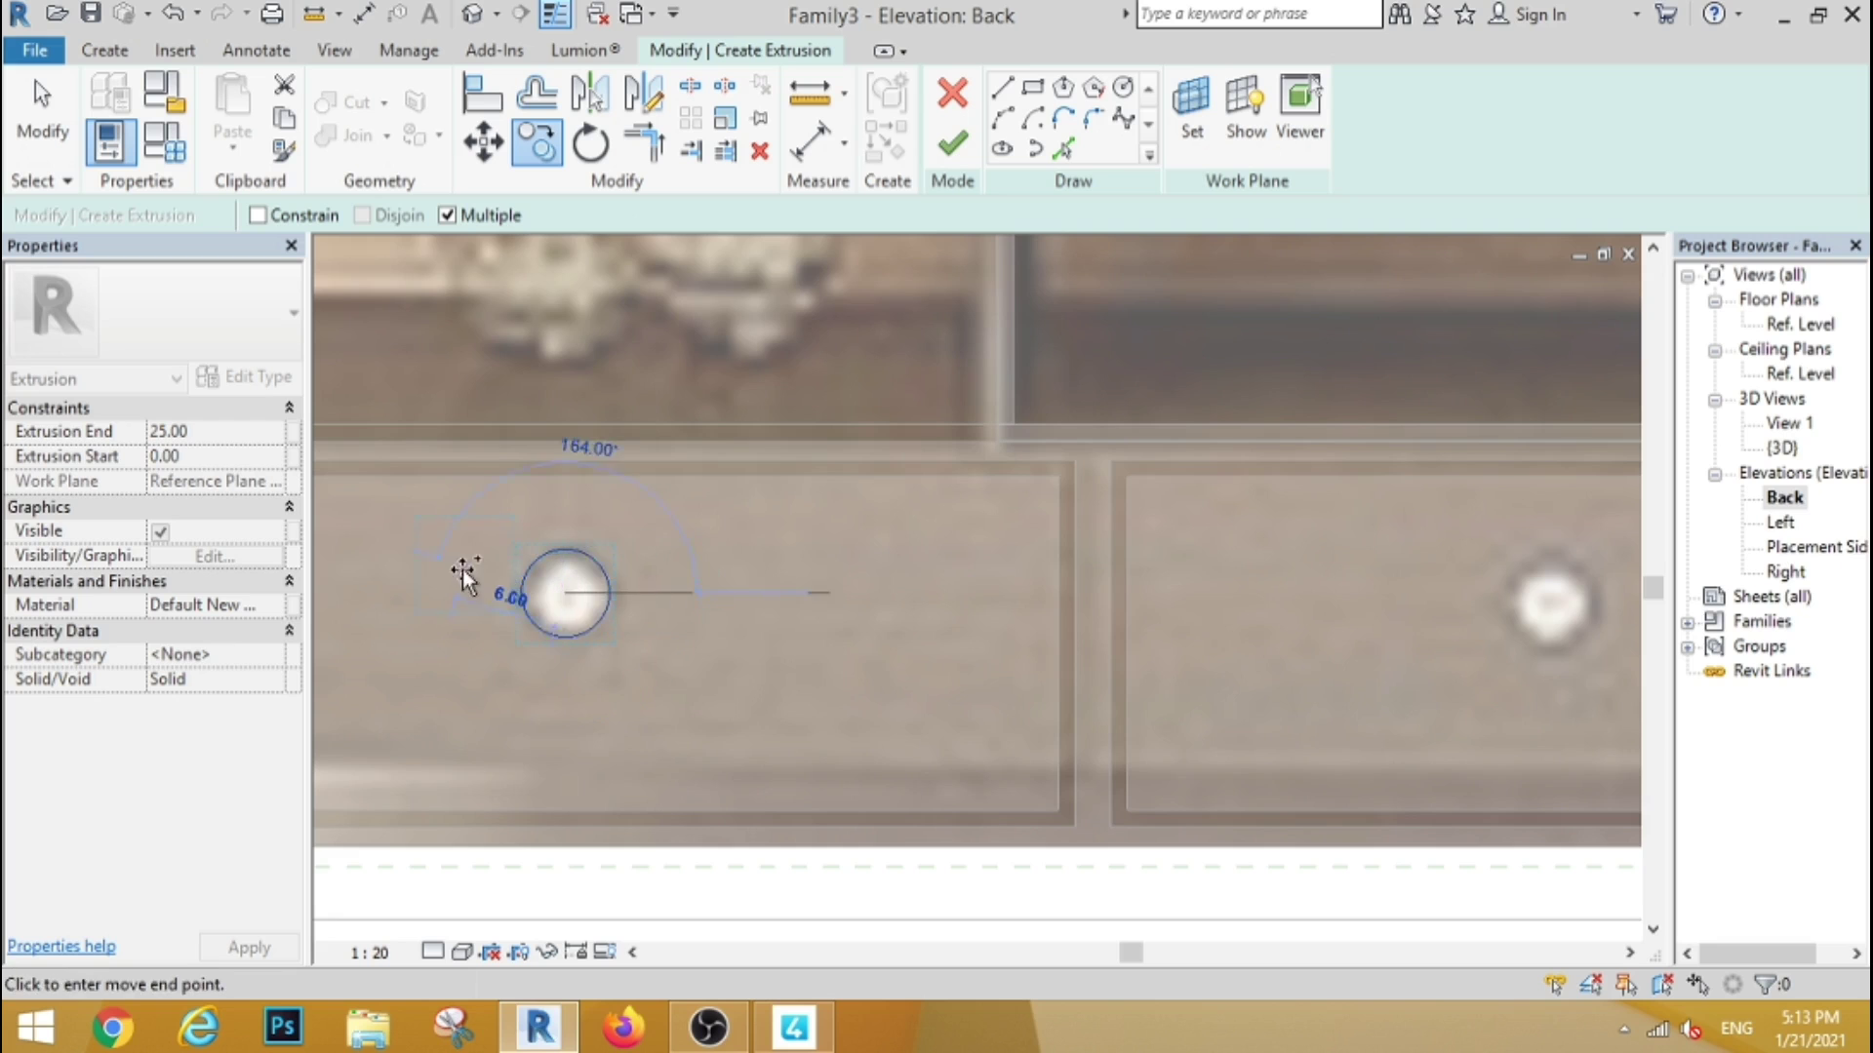
{"action": "scroll", "coordinate": [463, 570], "scroll_direction": "down", "scroll_amount": 2}
{"action": "left_click", "coordinate": [1185, 585]}
{"action": "scroll", "coordinate": [659, 601], "scroll_direction": "down", "scroll_amount": 2}
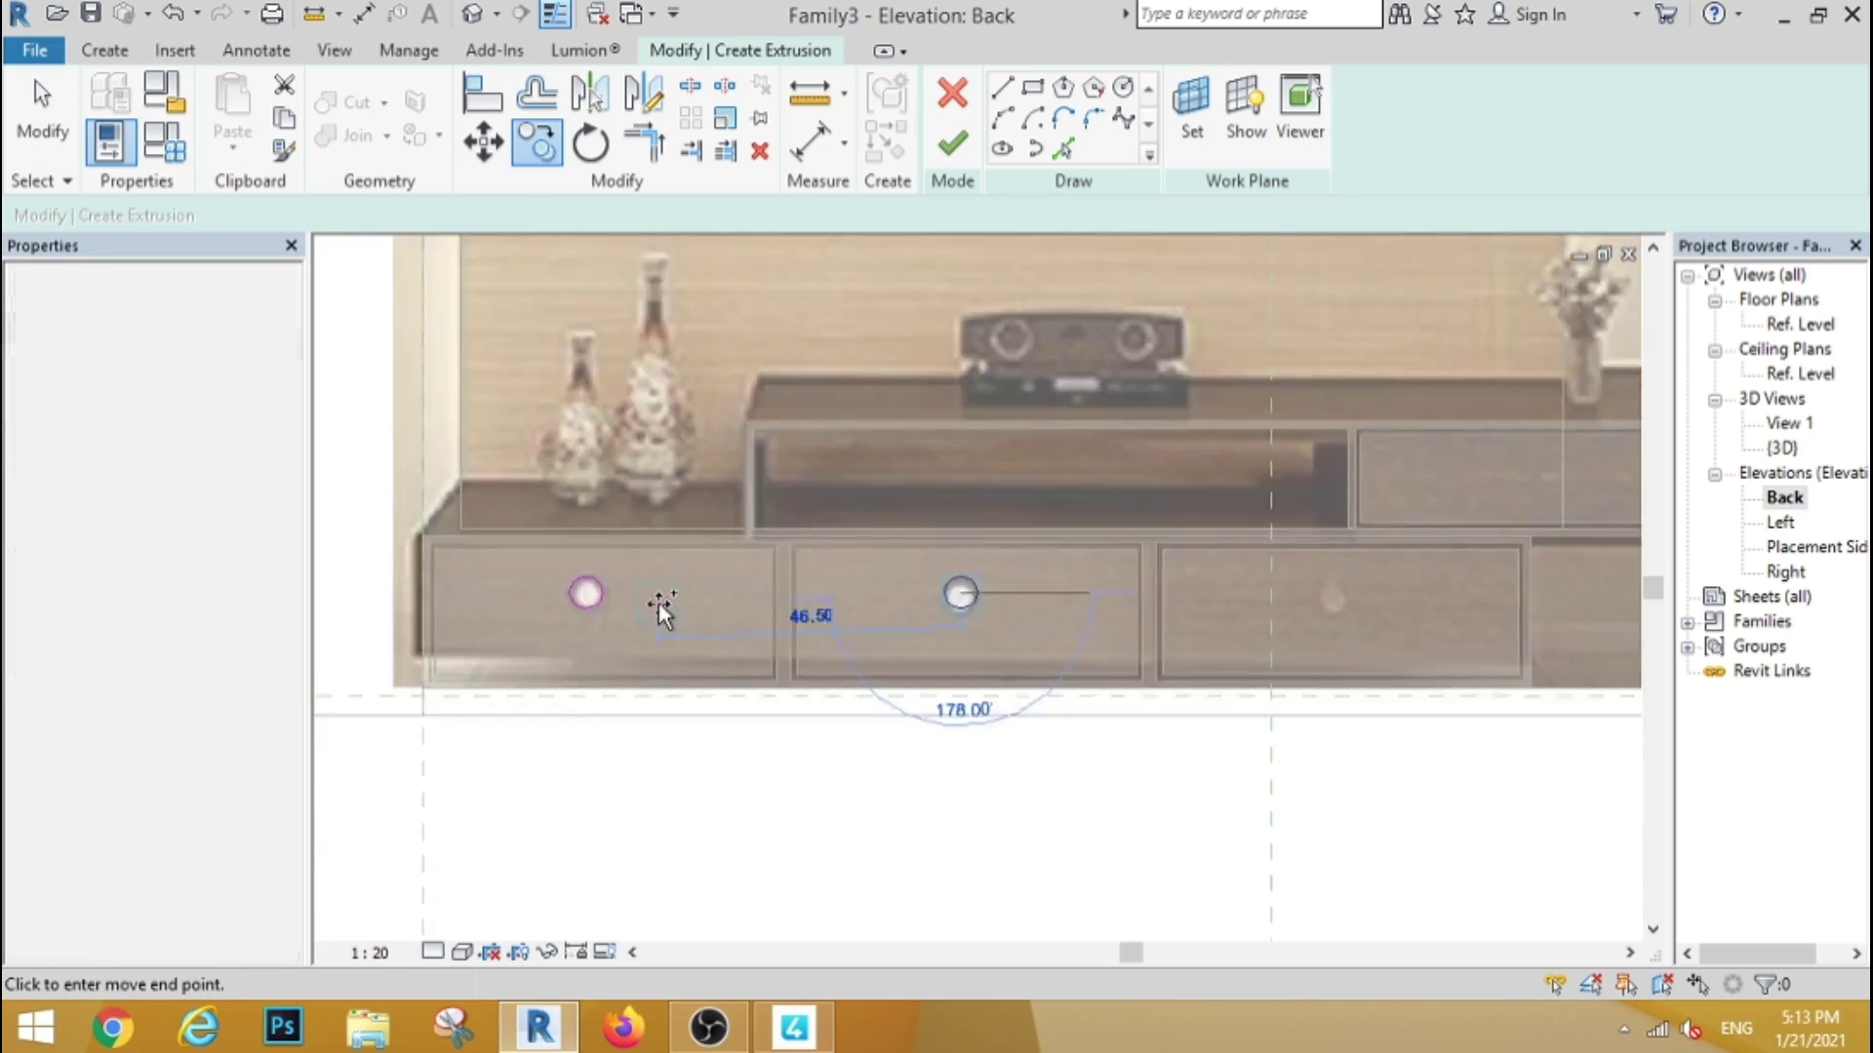
{"action": "scroll", "coordinate": [663, 601], "scroll_direction": "down", "scroll_amount": 2}
{"action": "scroll", "coordinate": [673, 601], "scroll_direction": "up", "scroll_amount": 3}
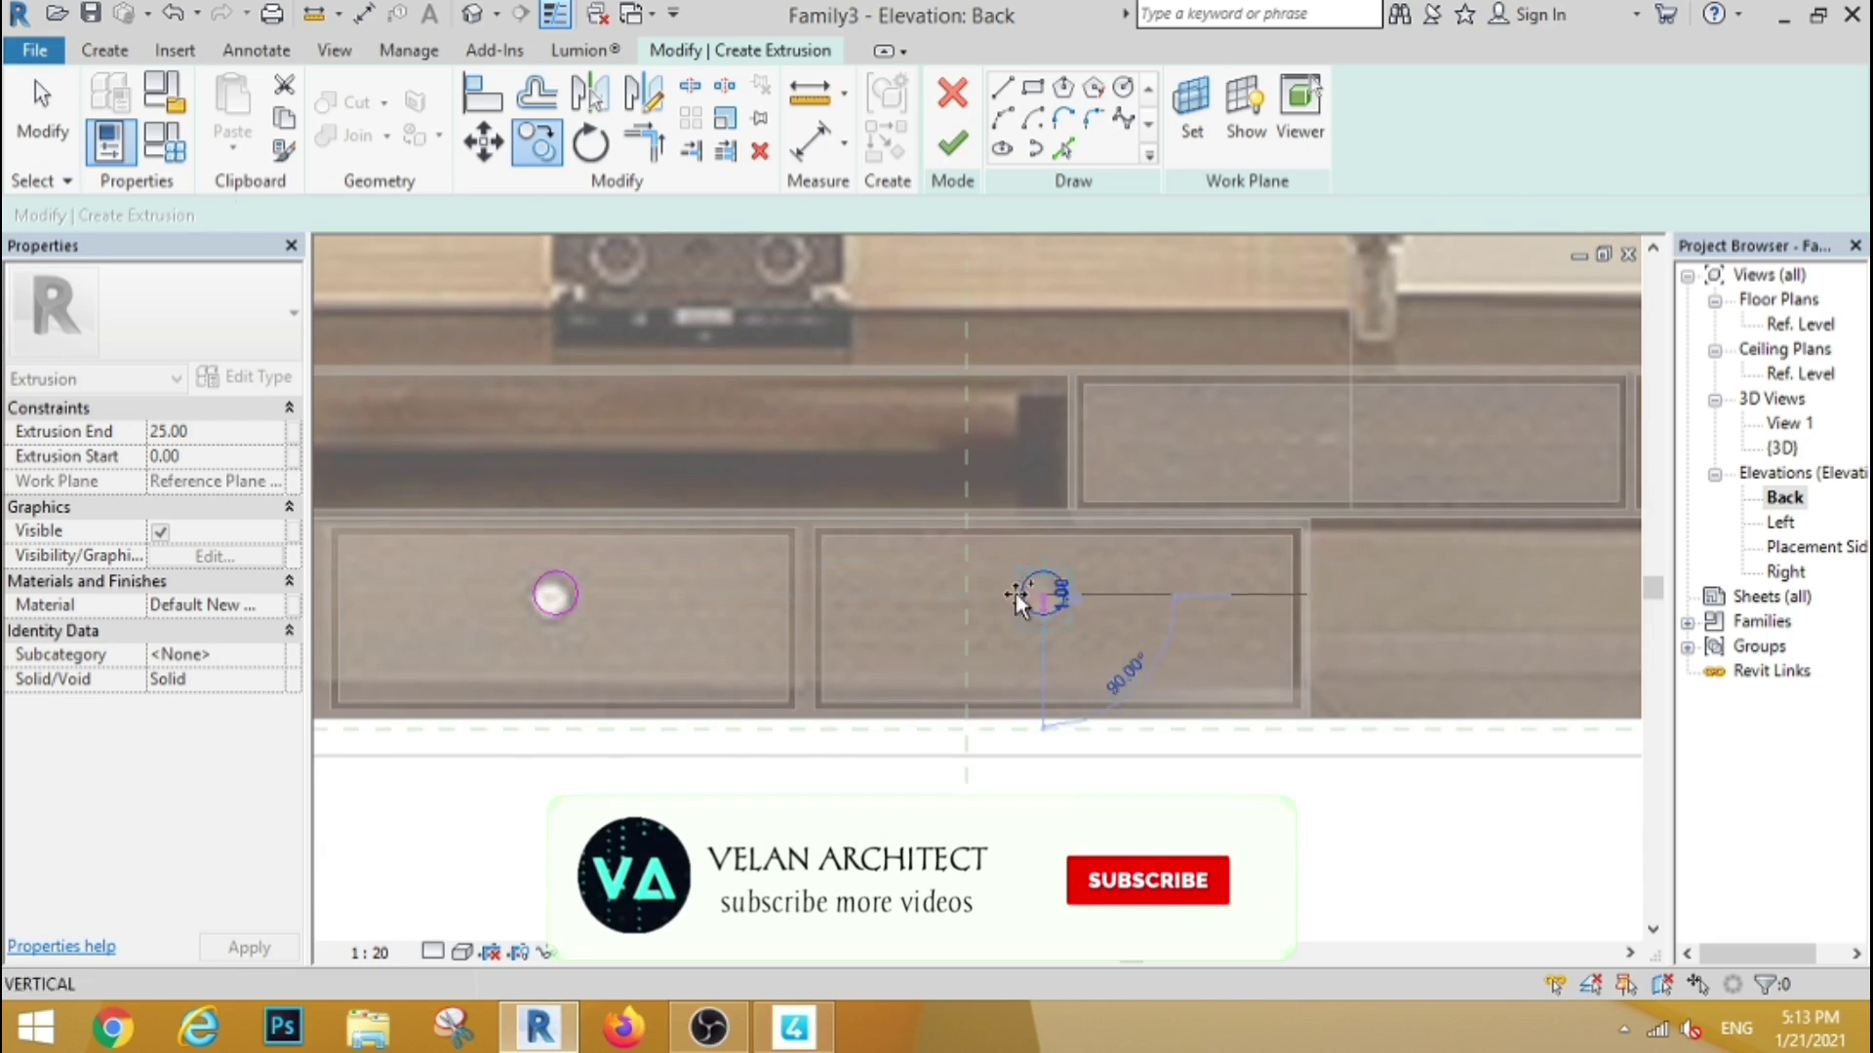
{"action": "scroll", "coordinate": [722, 607], "scroll_direction": "down", "scroll_amount": 3}
{"action": "scroll", "coordinate": [976, 576], "scroll_direction": "up", "scroll_amount": 1}
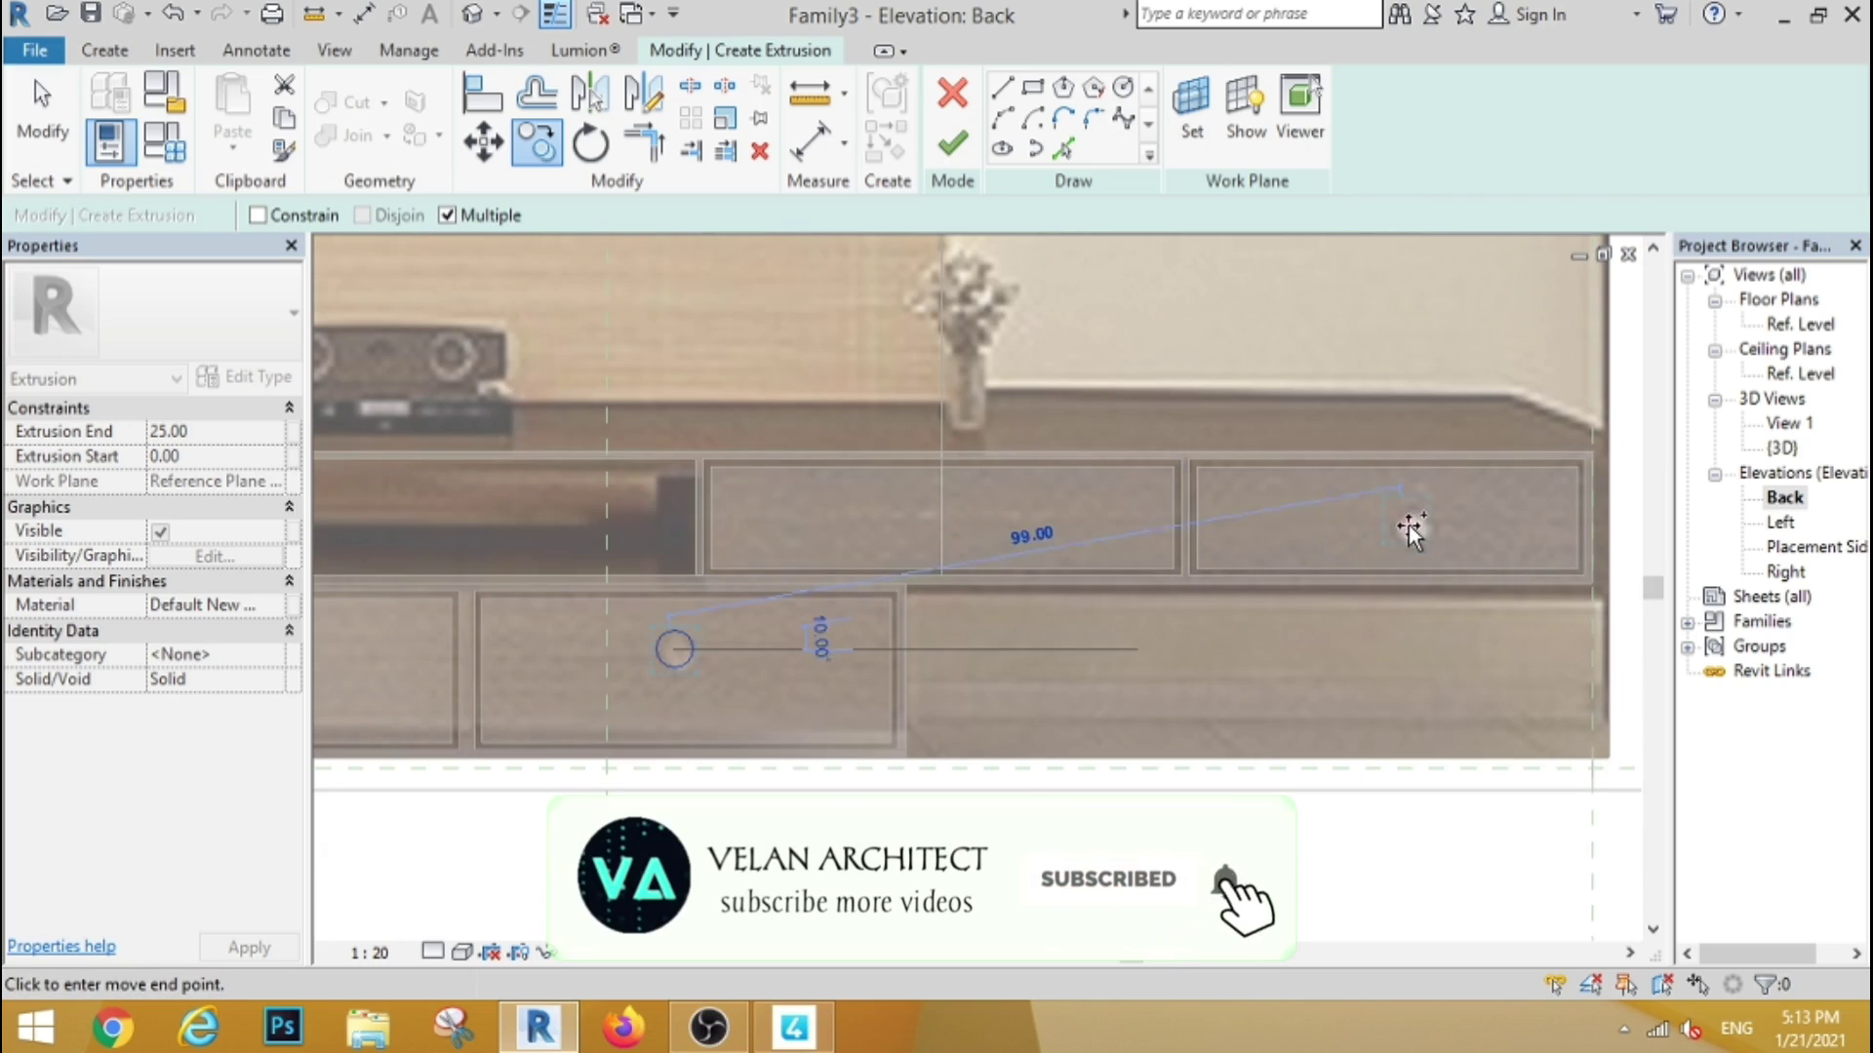
{"action": "left_click", "coordinate": [1413, 528]}
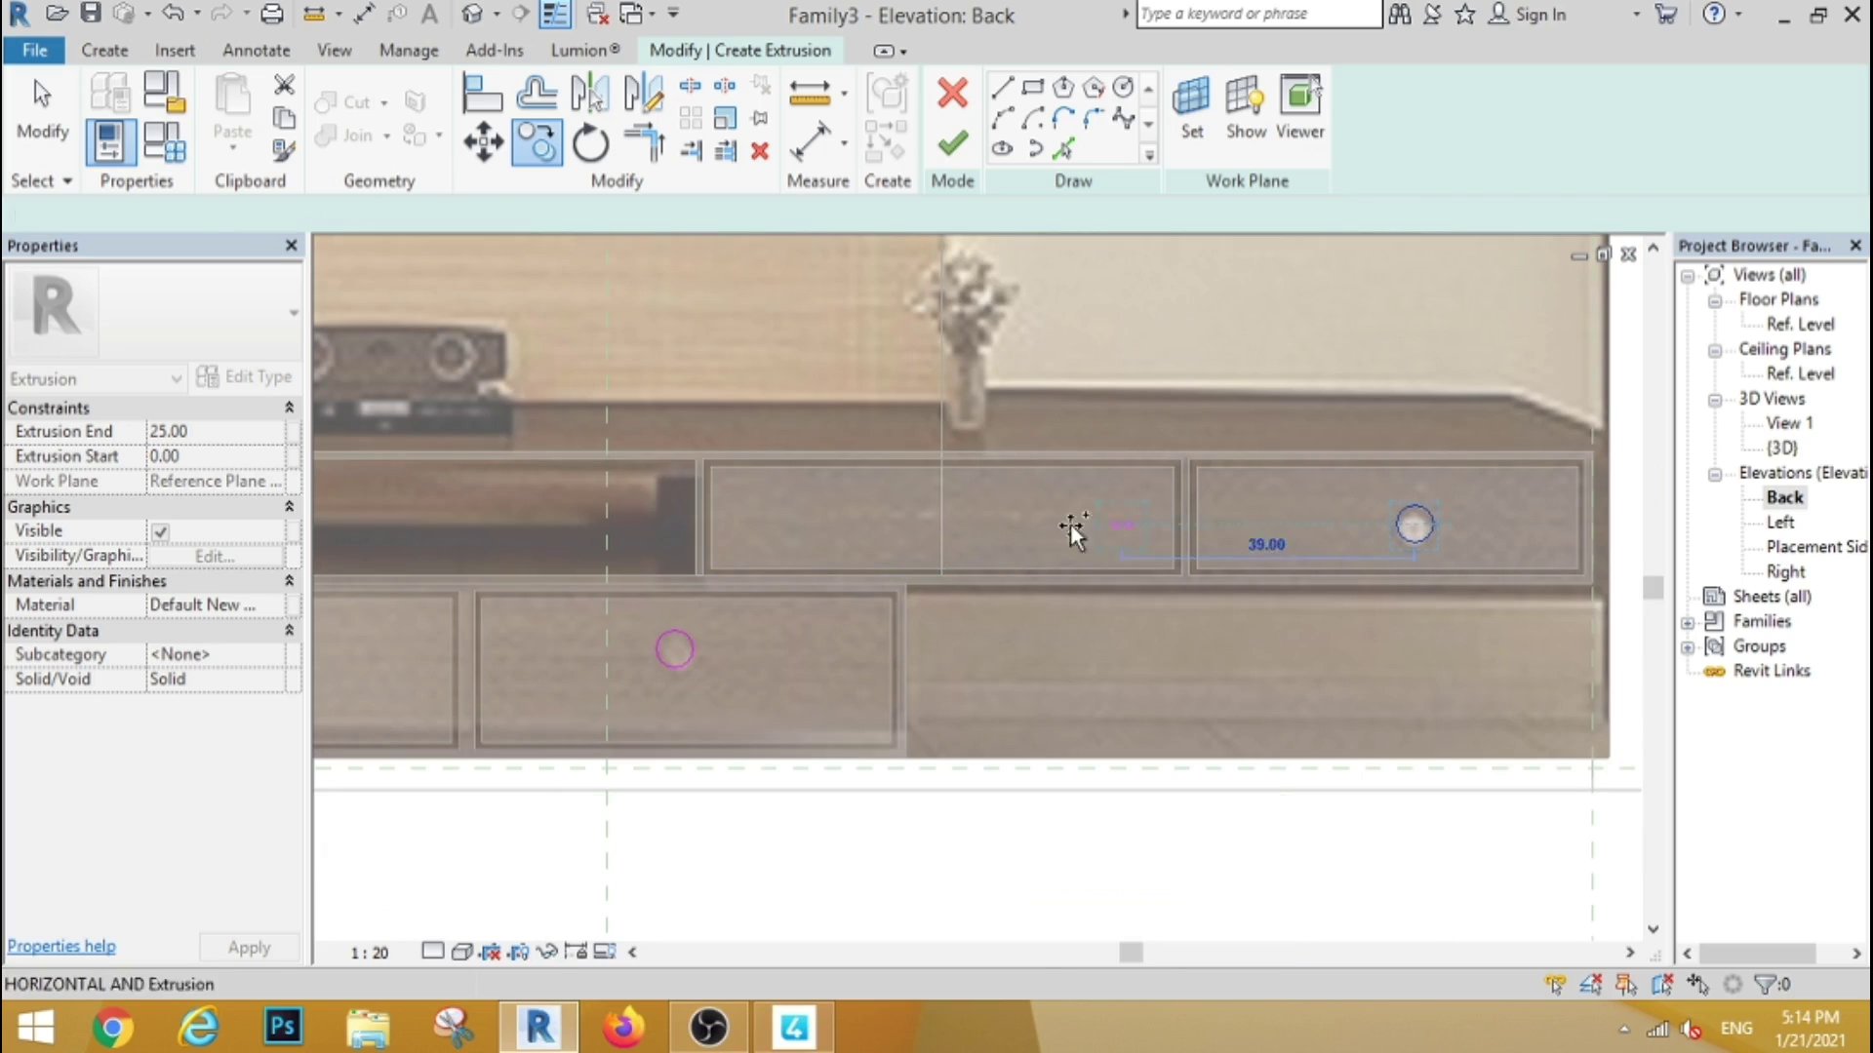
{"action": "left_click", "coordinate": [952, 144]}
{"action": "left_click", "coordinate": [279, 609]}
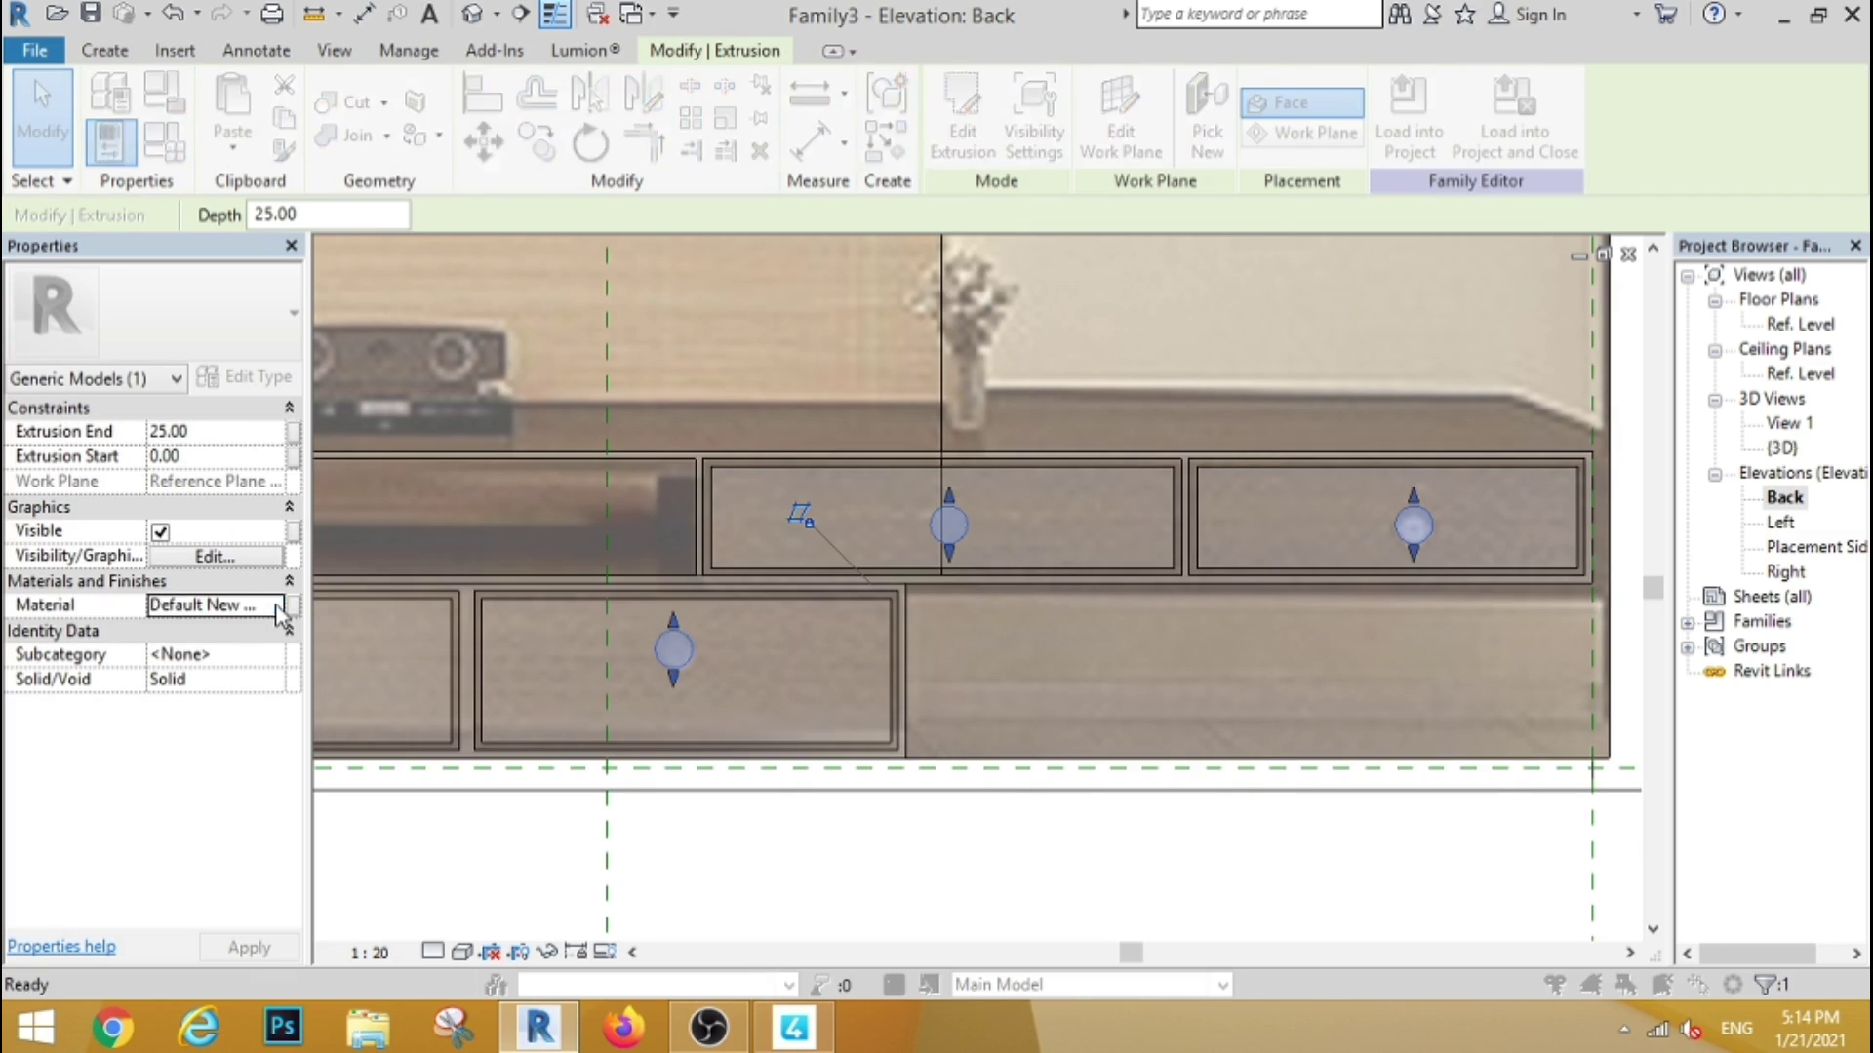
Make the knobs Acetal Resin, Black and extend them in plan to protrude past the drawer fronts
{"action": "left_click", "coordinate": [195, 178]}
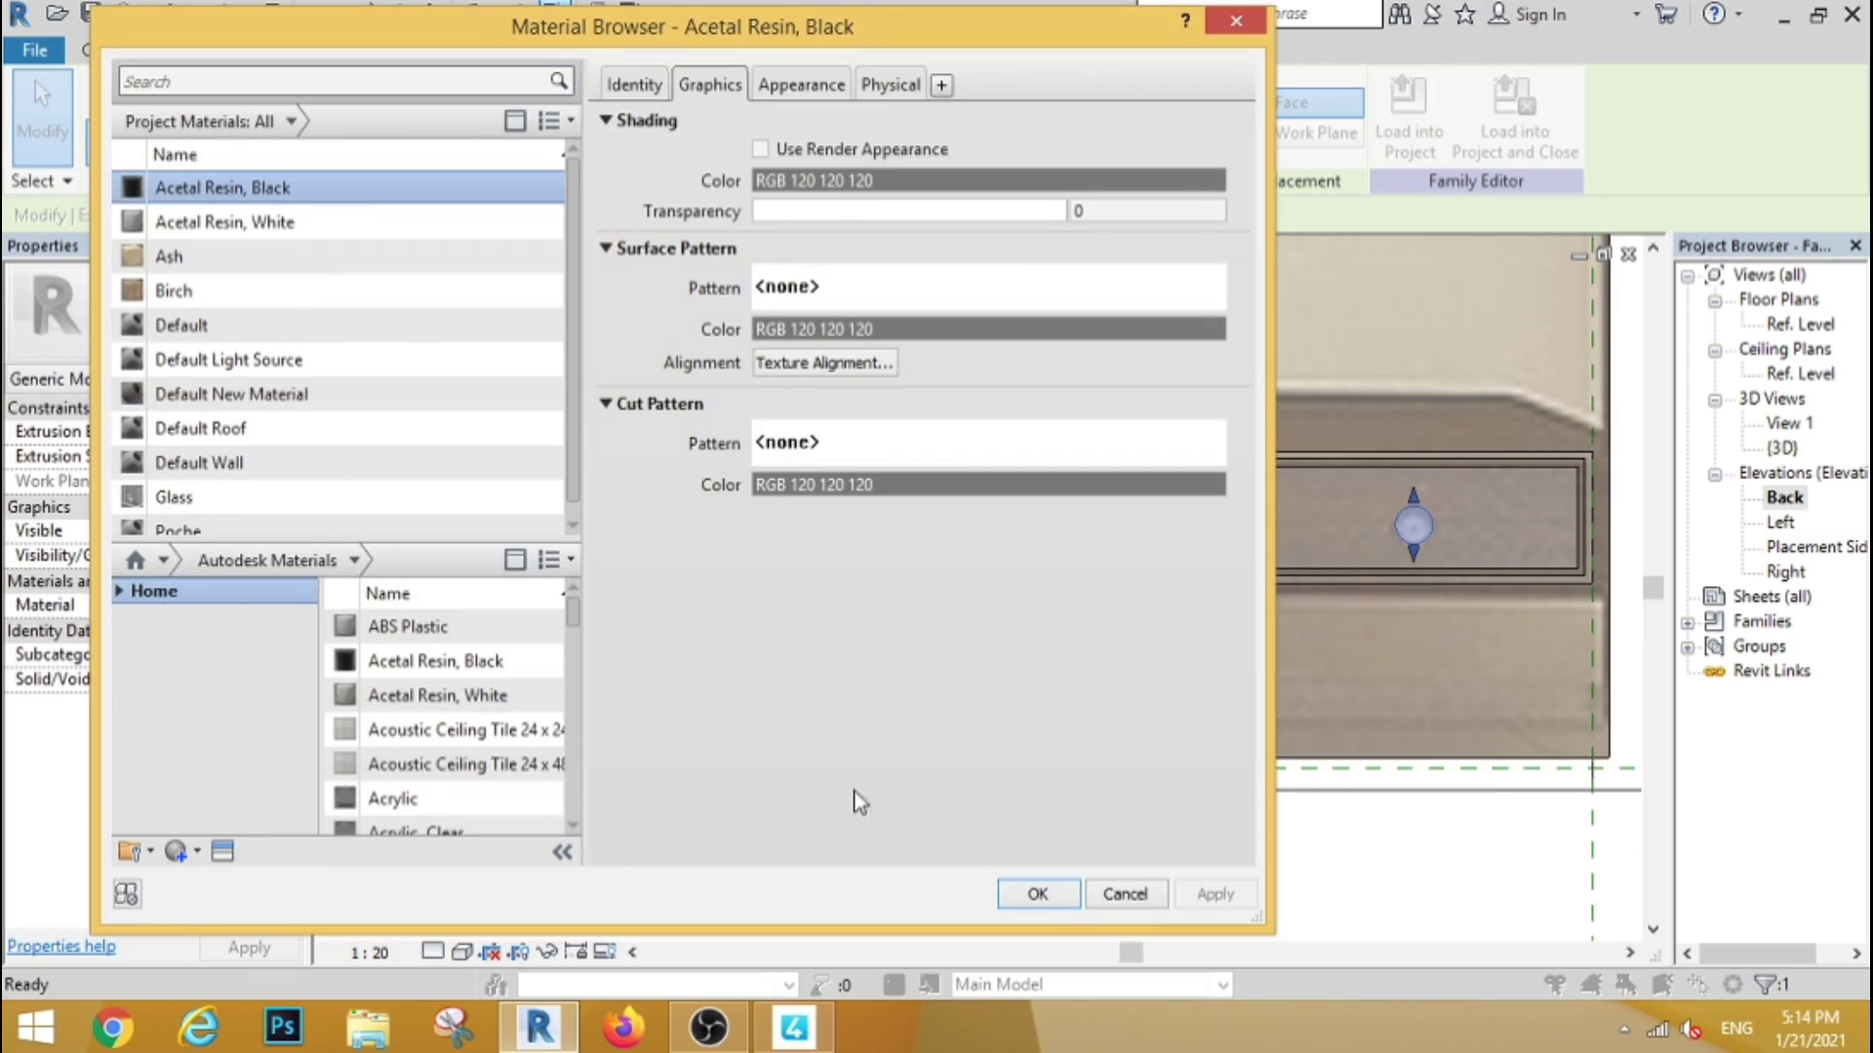
{"action": "left_click", "coordinate": [1040, 894]}
{"action": "double_click", "coordinate": [1800, 324]}
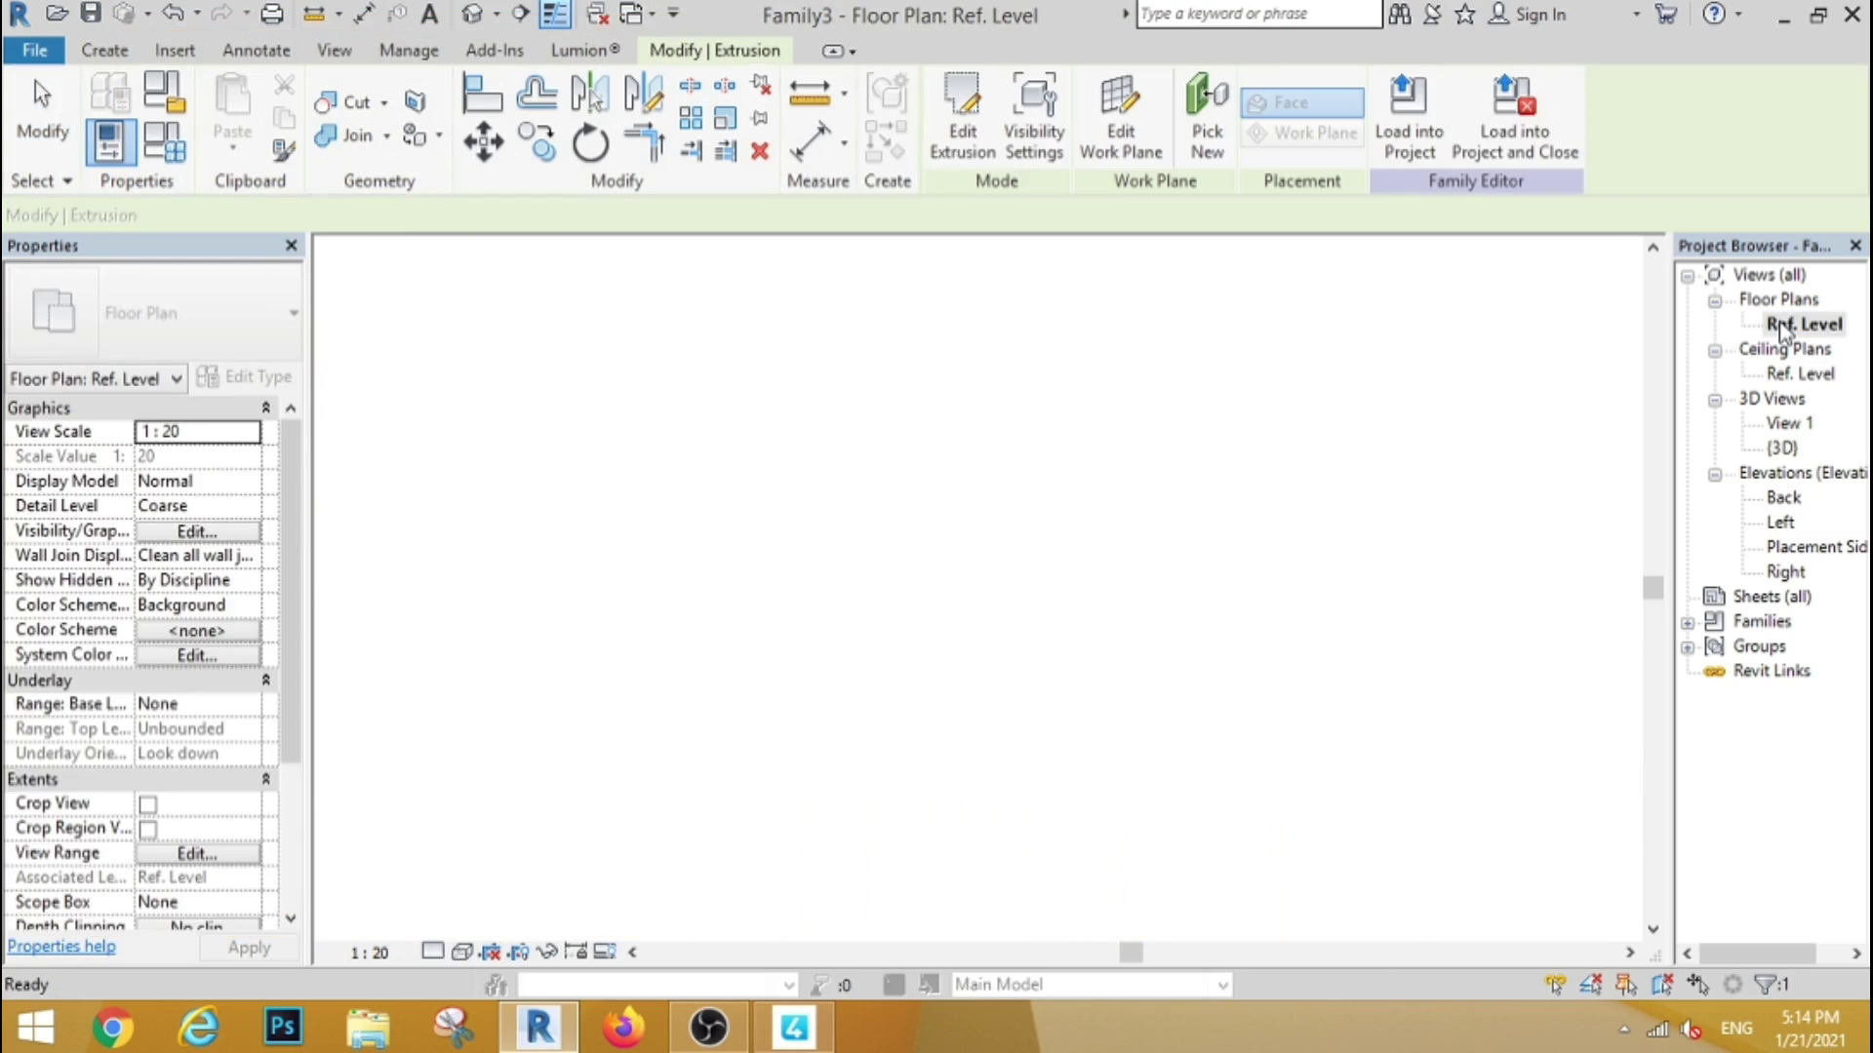
{"action": "left_click_drag", "start_coordinate": [1110, 641], "coordinate": [1109, 754]}
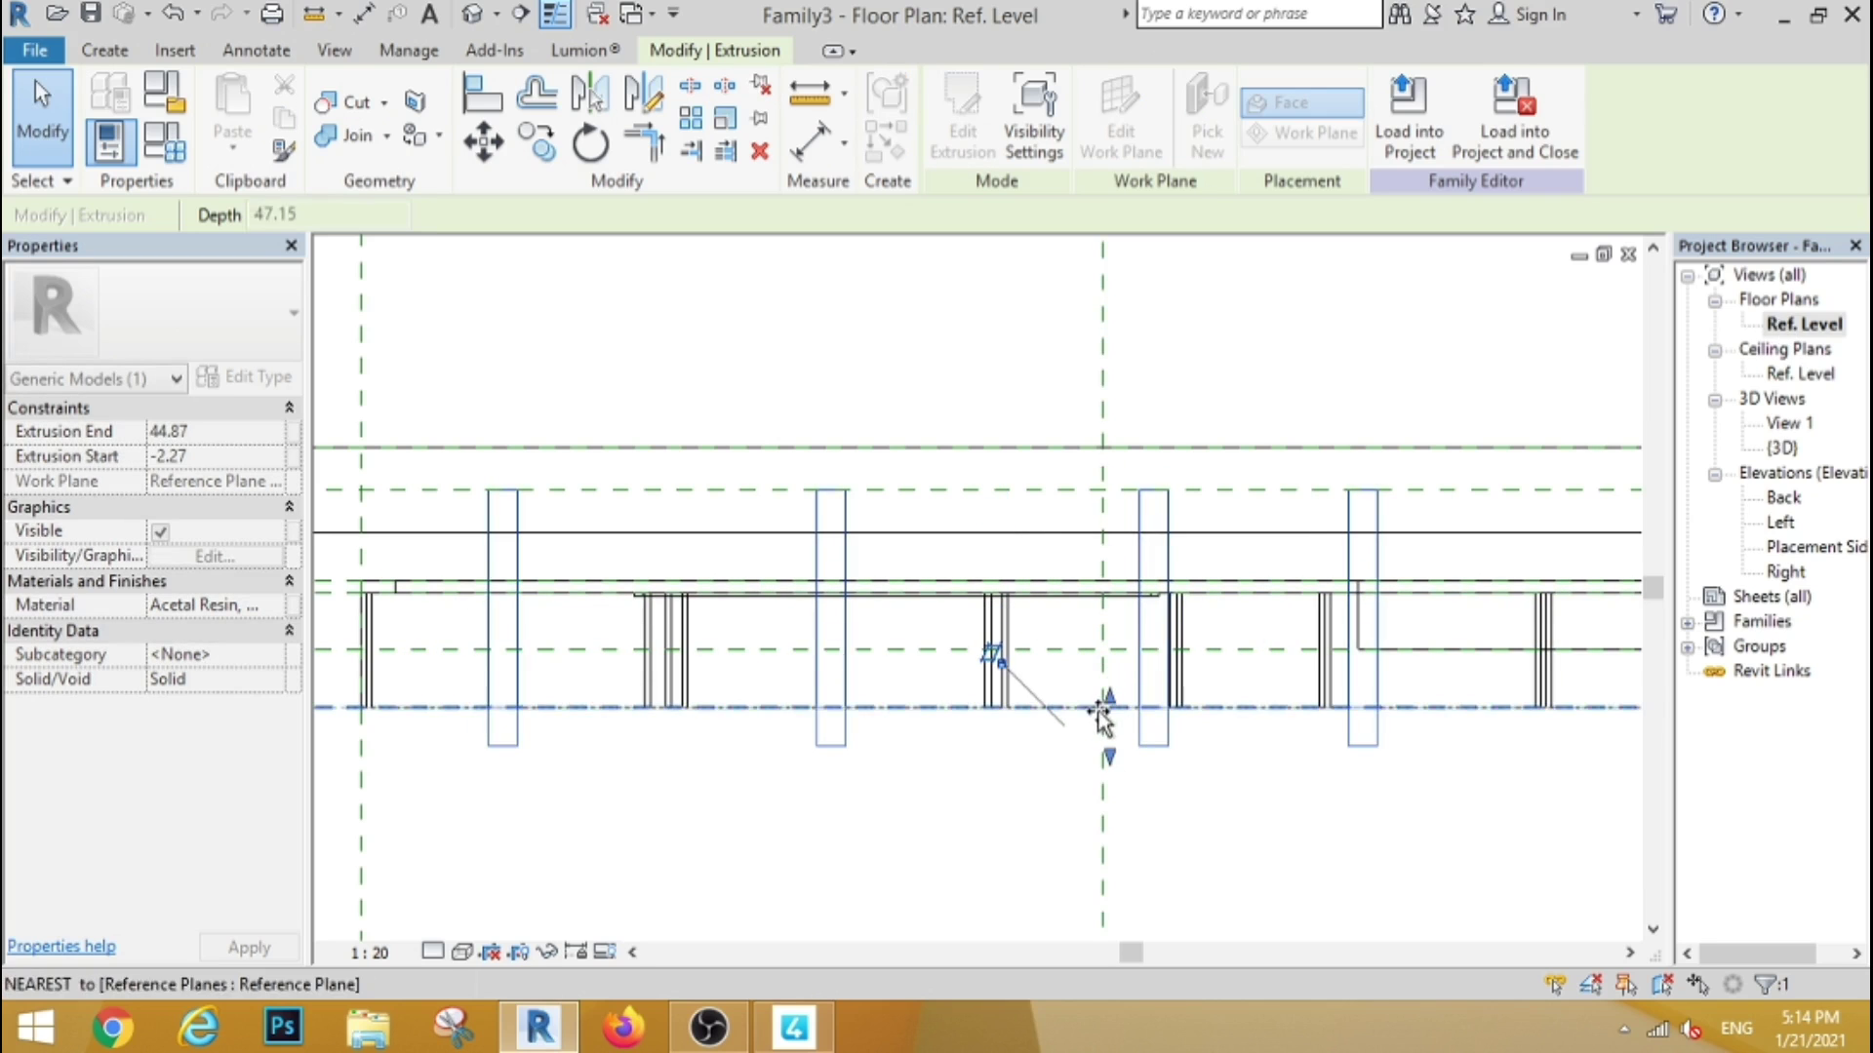
{"action": "left_click_drag", "start_coordinate": [1110, 485], "coordinate": [1109, 741]}
{"action": "left_click", "coordinate": [807, 524]}
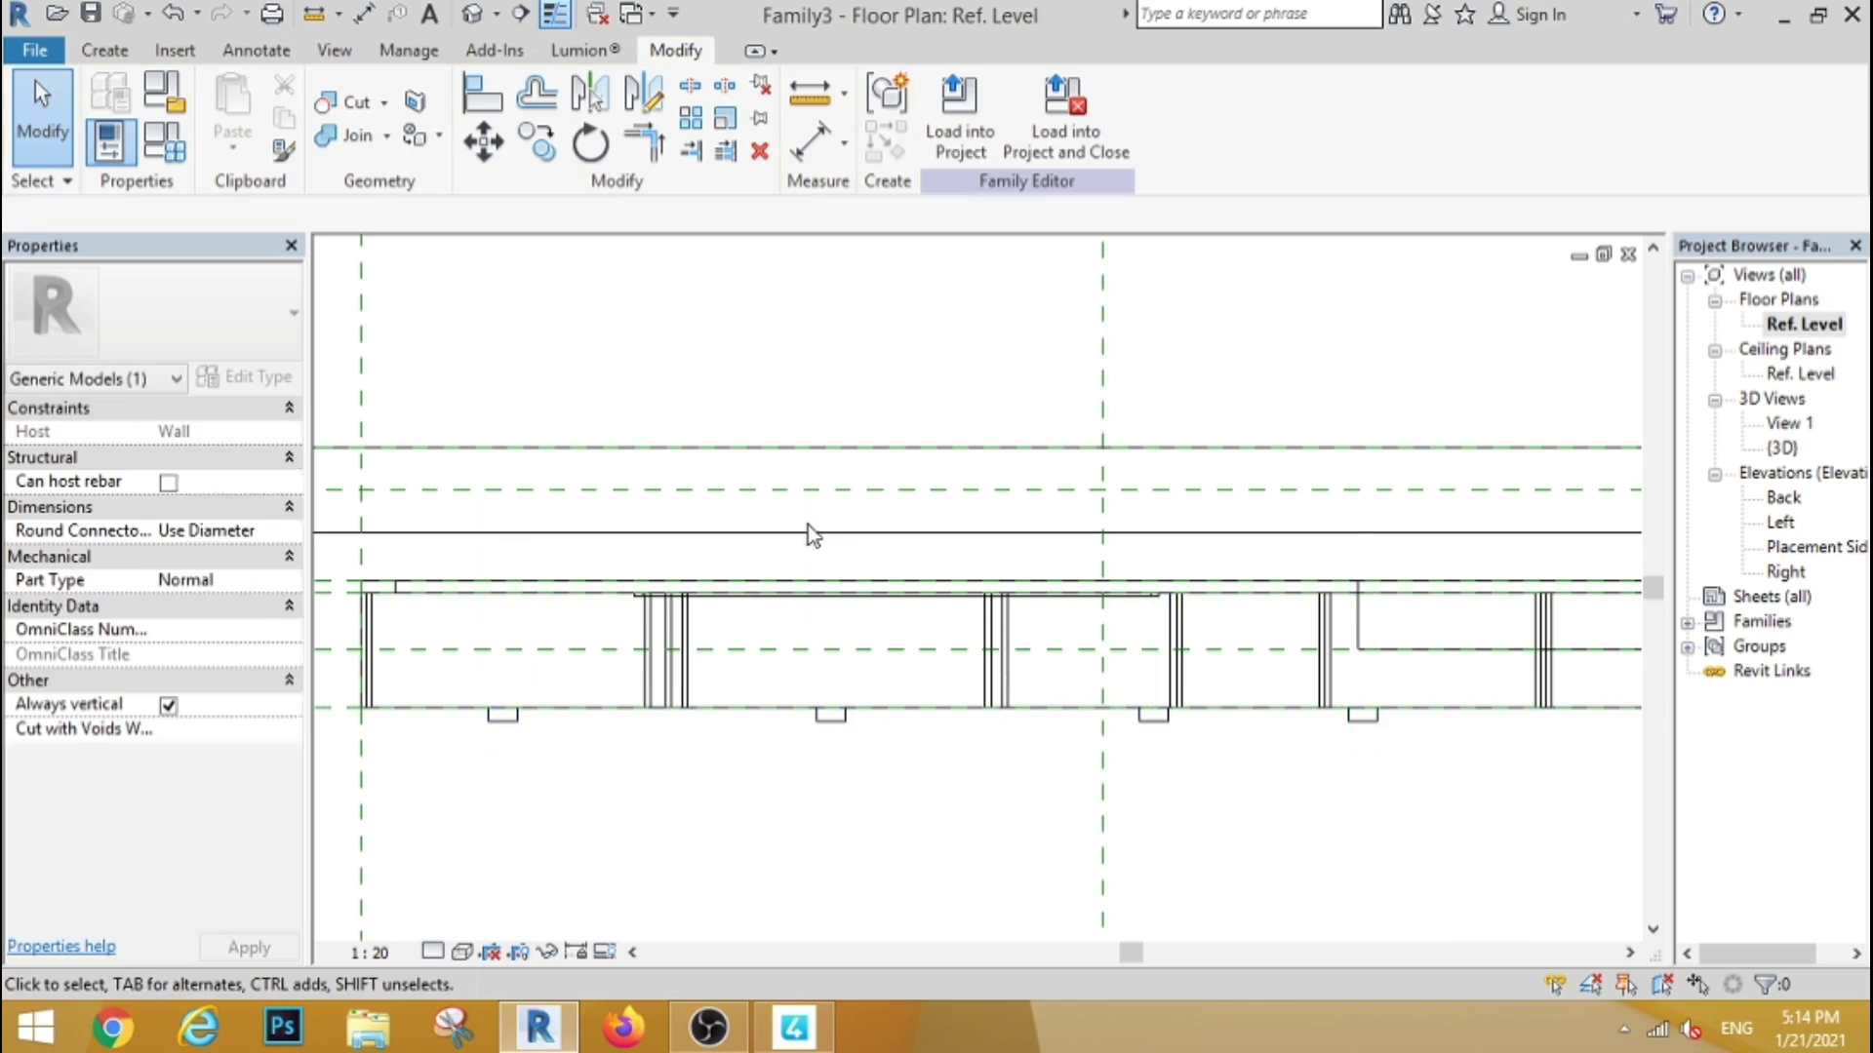
Orbit and zoom the default 3D view to inspect the finished TV unit's black knobs
{"action": "left_click", "coordinate": [472, 13]}
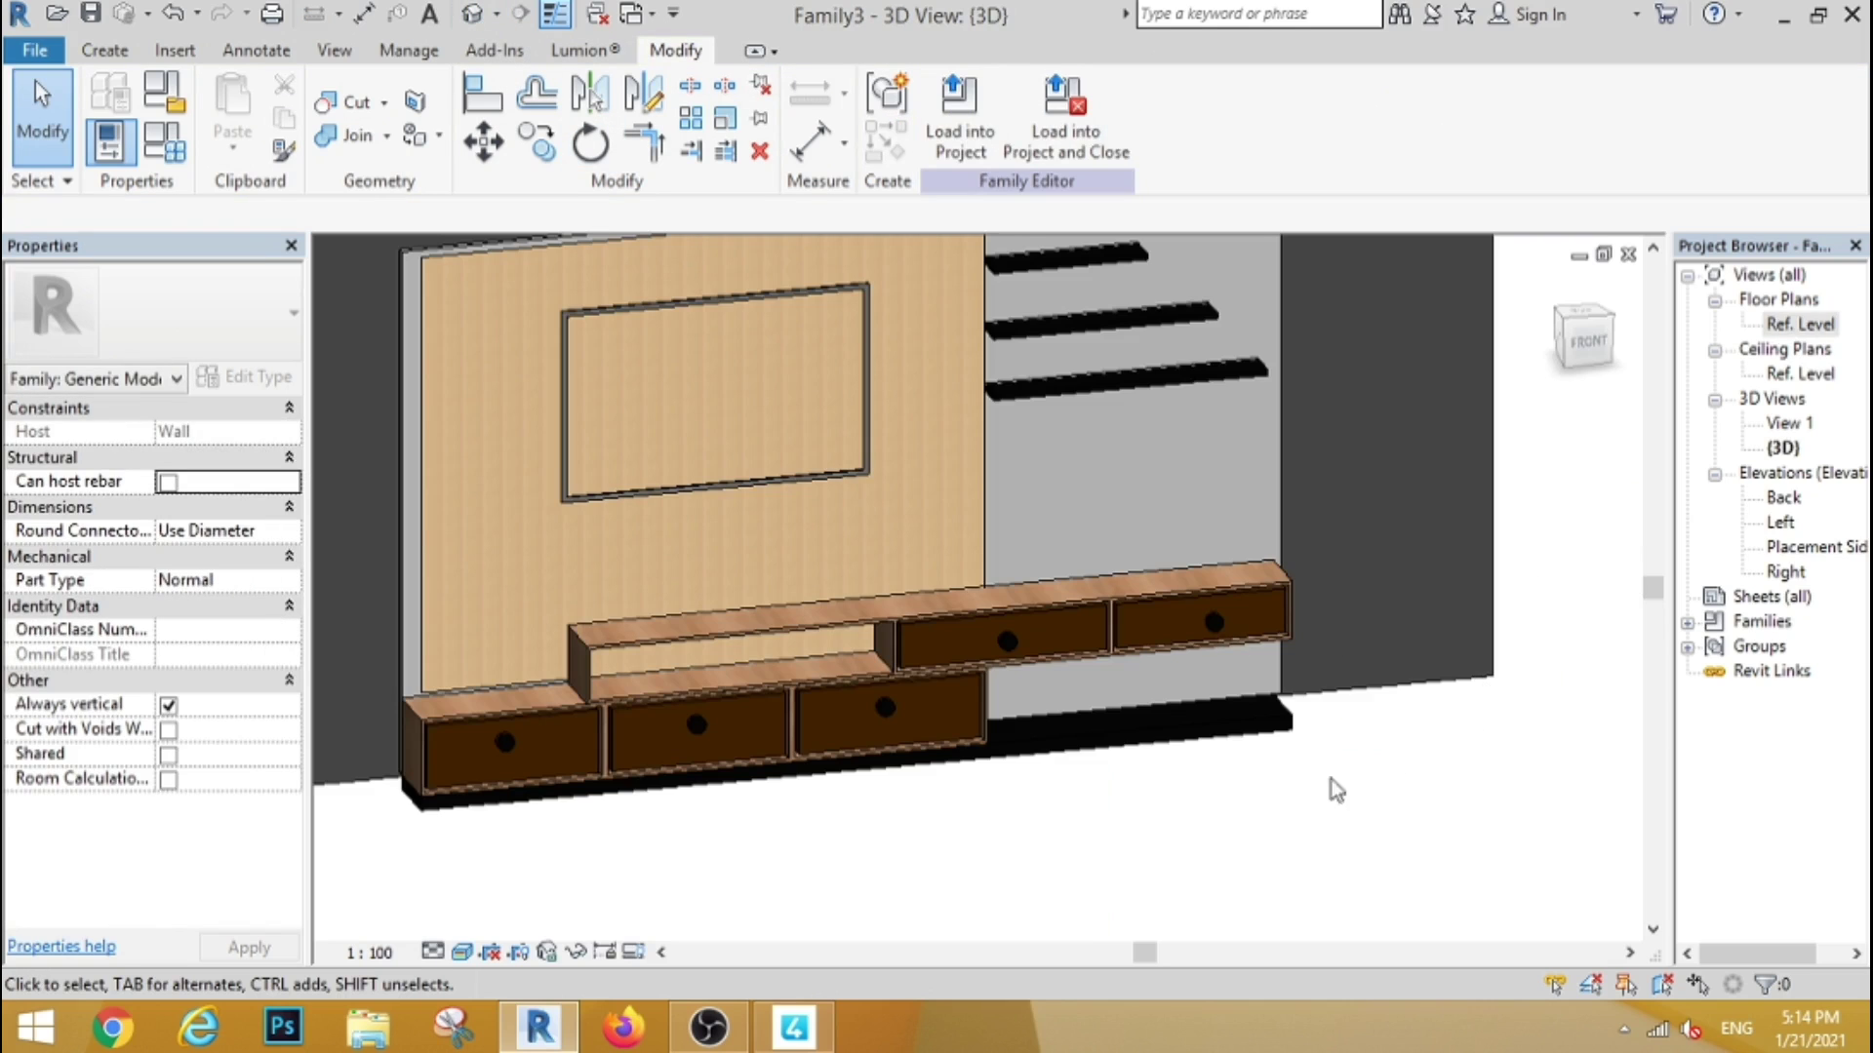
{"action": "mouse_move", "coordinate": [854, 885]}
{"action": "middle_mouse_down", "text": "shift"}
{"action": "mouse_move", "coordinate": [1003, 857]}
{"action": "mouse_move", "coordinate": [920, 885]}
{"action": "mouse_move", "coordinate": [1062, 823]}
{"action": "mouse_move", "coordinate": [982, 790]}
{"action": "mouse_move", "coordinate": [993, 656]}
{"action": "middle_mouse_up", "text": "shift"}
{"action": "scroll", "coordinate": [1086, 768], "scroll_direction": "down", "scroll_amount": 3}
{"action": "scroll", "coordinate": [982, 849], "scroll_direction": "down", "scroll_amount": 2}
{"action": "scroll", "coordinate": [946, 654], "scroll_direction": "up", "scroll_amount": 2}
{"action": "scroll", "coordinate": [904, 652], "scroll_direction": "up", "scroll_amount": 2}
{"action": "scroll", "coordinate": [904, 659], "scroll_direction": "up", "scroll_amount": 2}
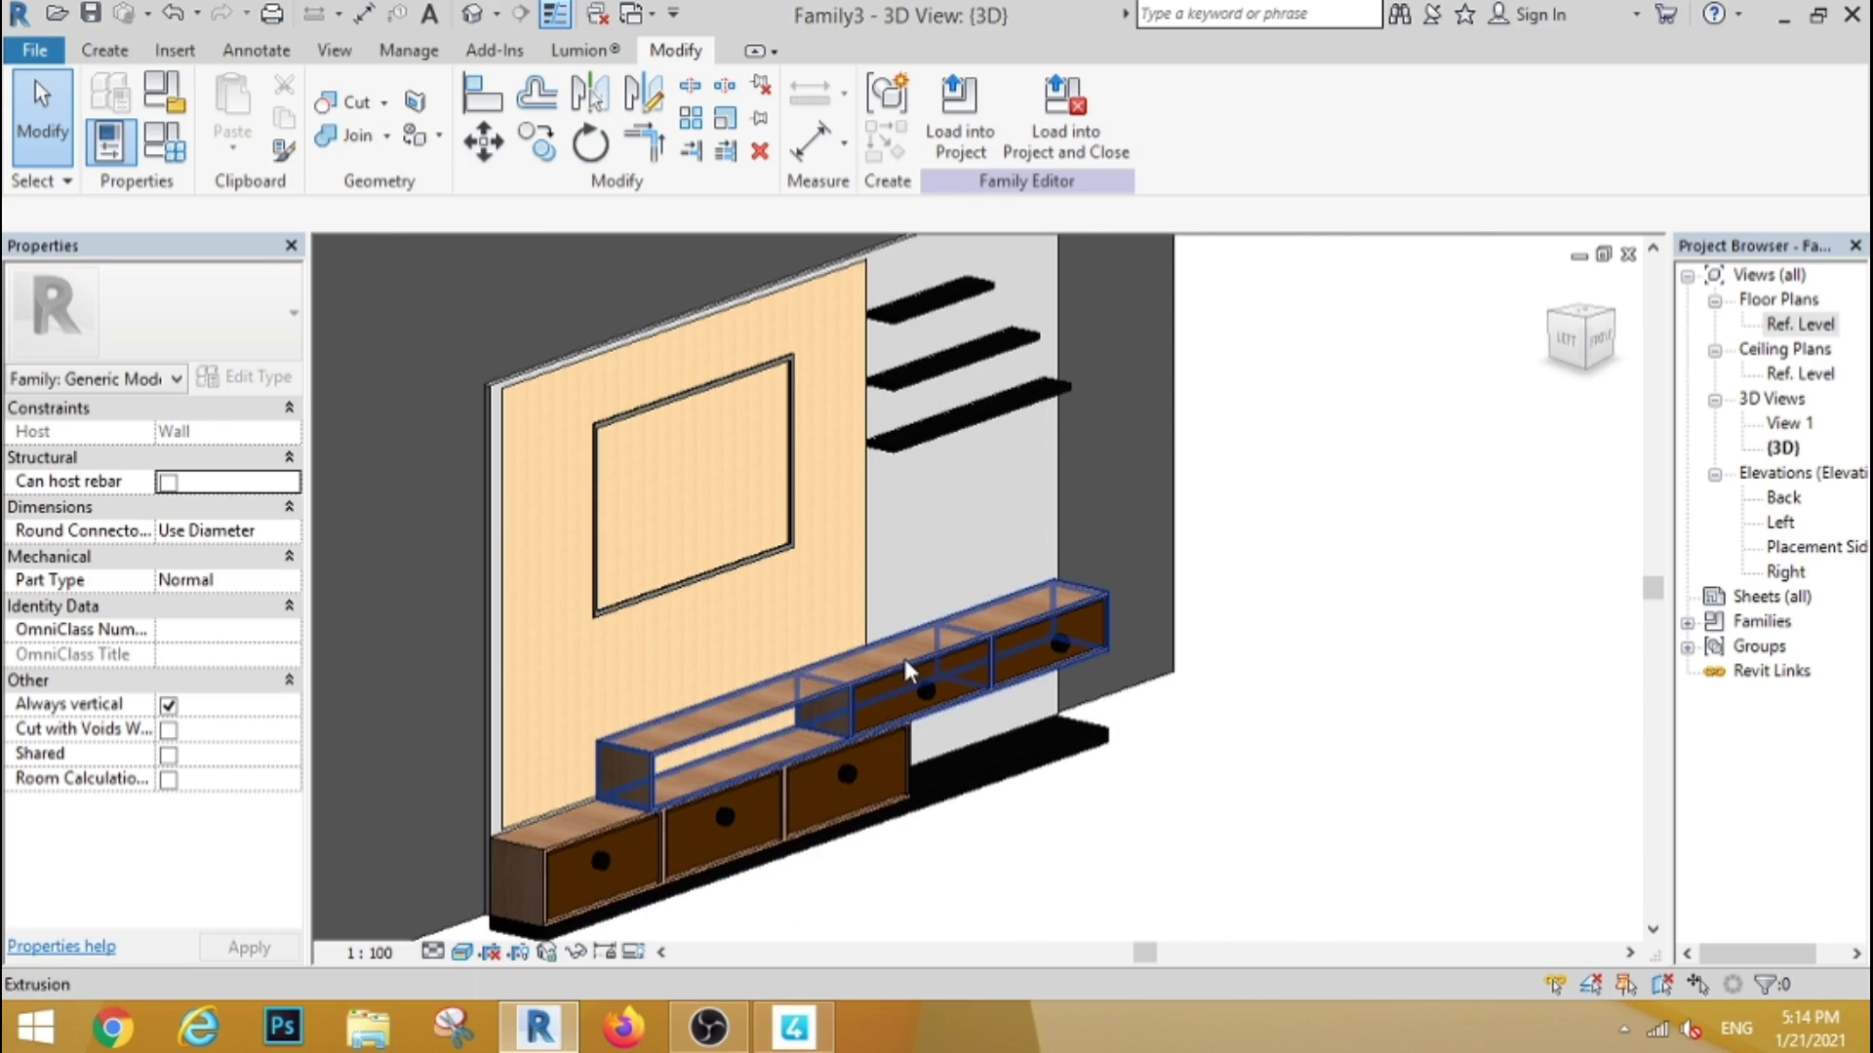